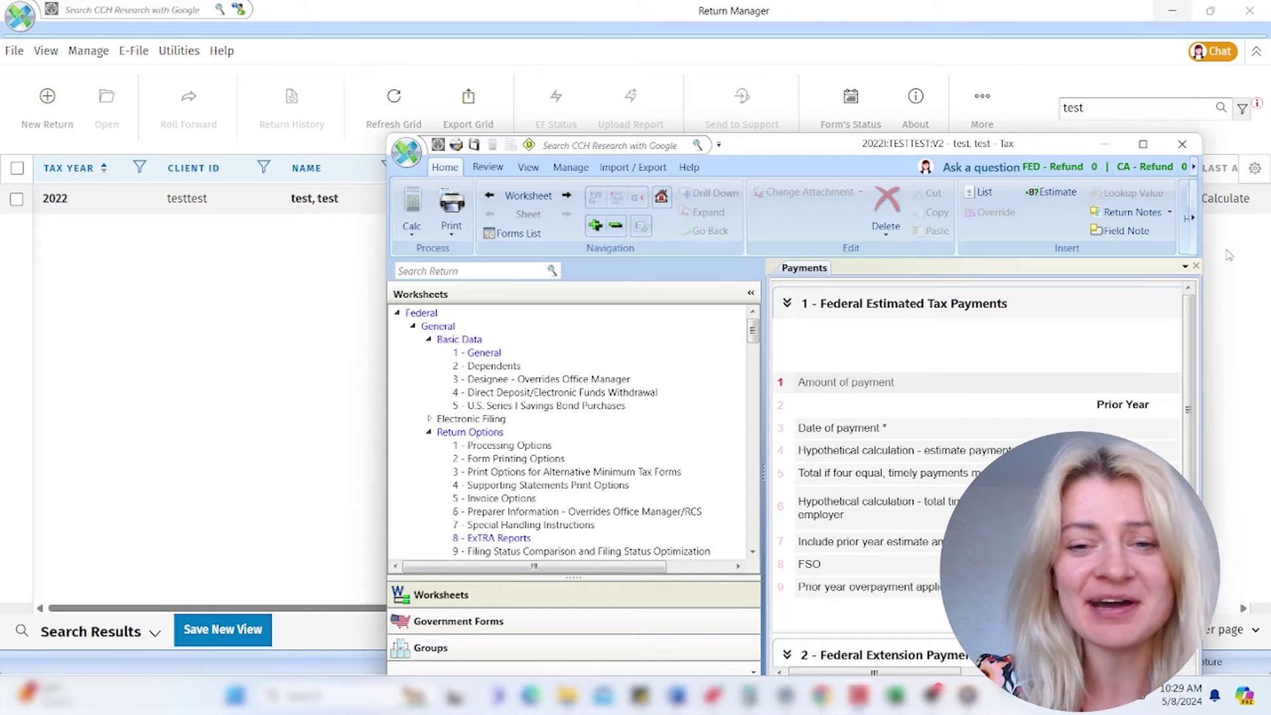
# - Maximize the 2022I:TESTTEST:V2 return window, then switch to the downloaded source-documents folder in File Explorer
pyautogui.click(1142, 144)
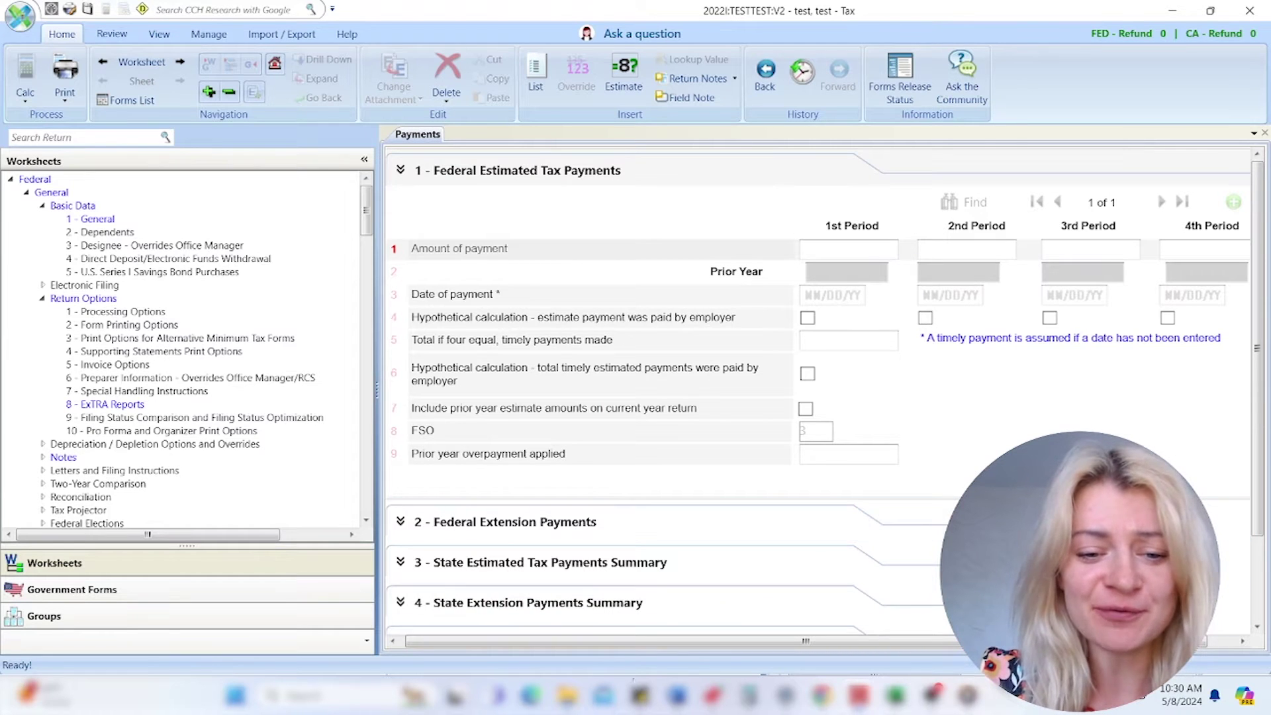
pyautogui.click(568, 695)
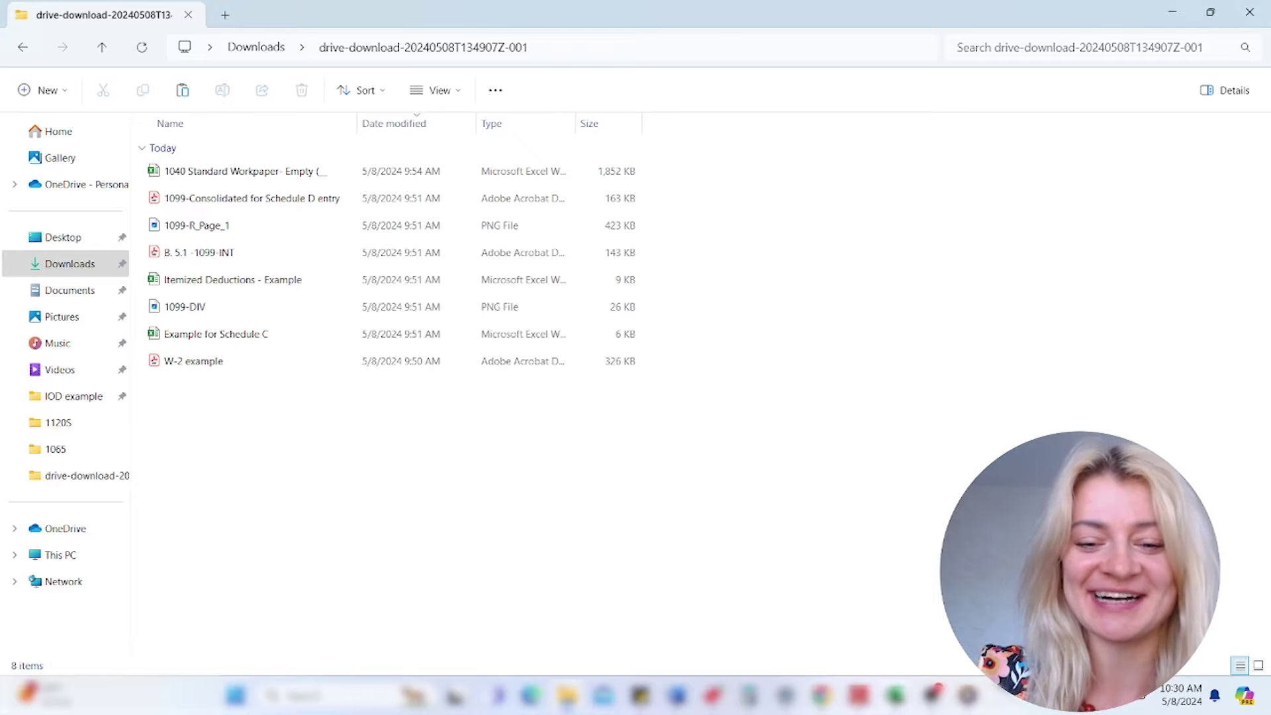
# - Bring Return Manager, listing the 2022 1040 Individual test return, back to the front
pyautogui.moveTo(859, 696)
pyautogui.click(771, 610)
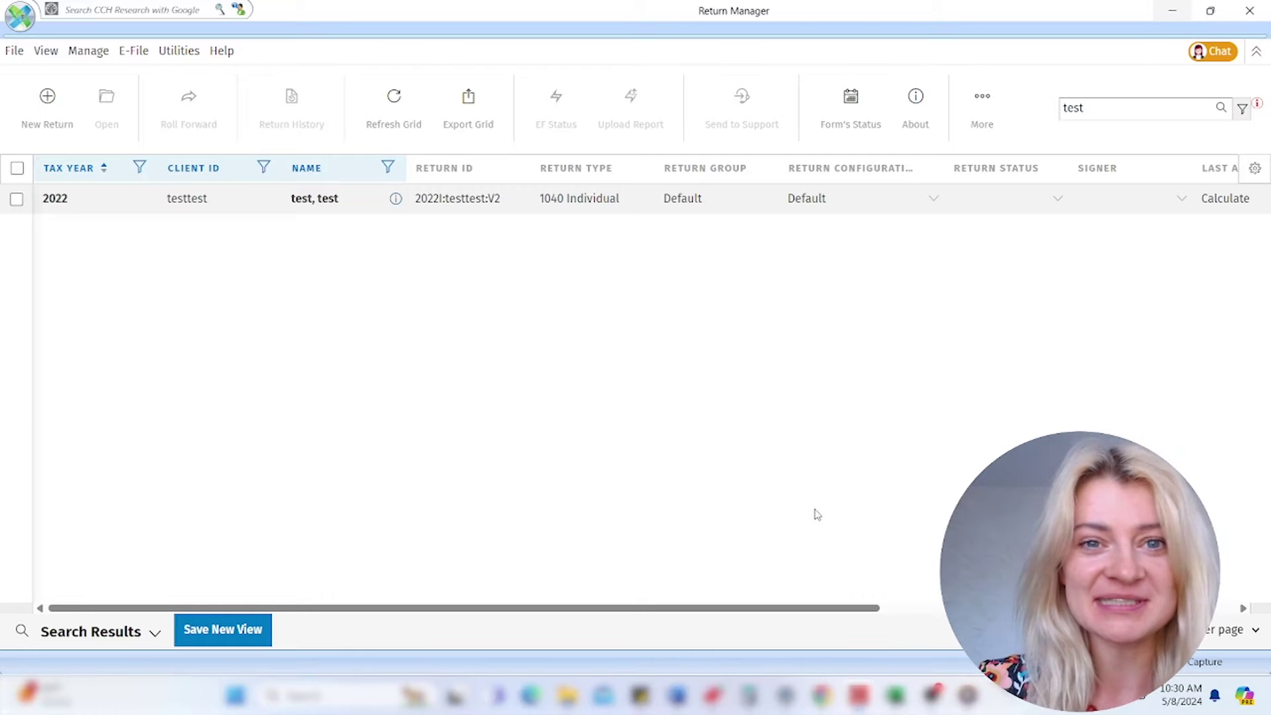
# - Return to the 2022I:TESTTEST:V2 return window showing its Payments worksheet
pyautogui.moveTo(821, 695)
pyautogui.click(922, 619)
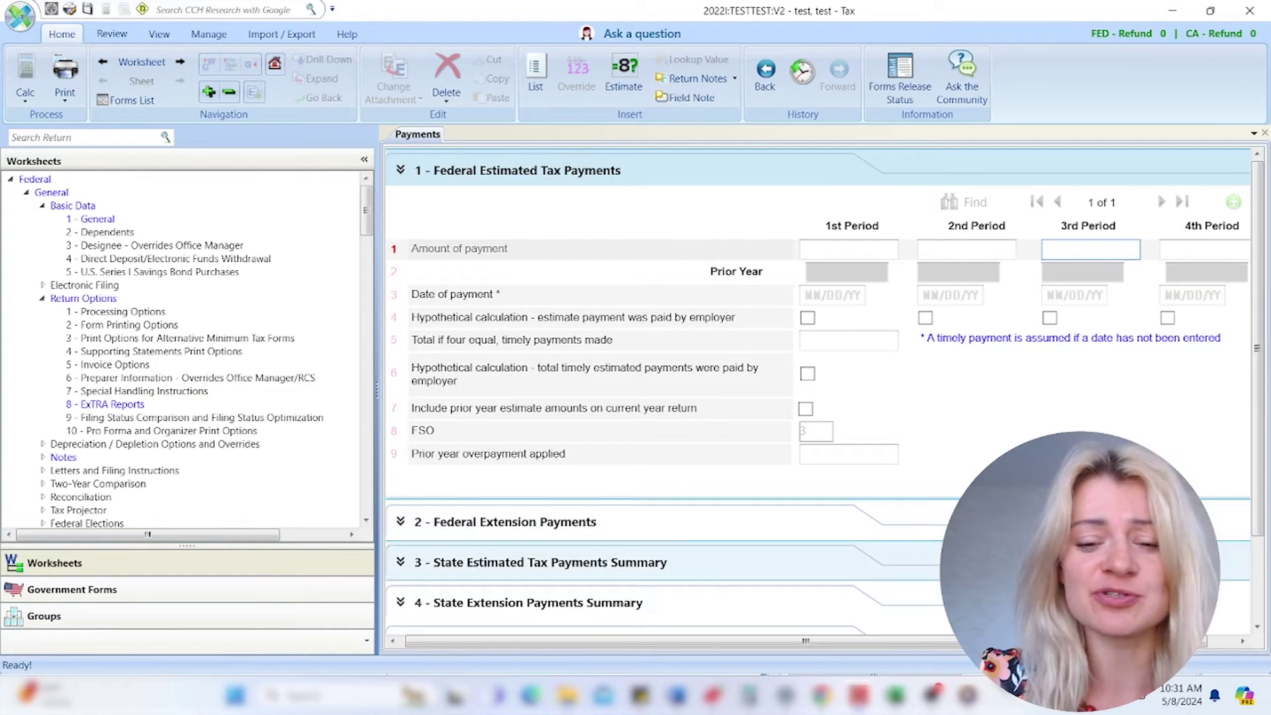
# - Switch back to Return Manager with the single 2022 1040 Individual test return
pyautogui.moveTo(968, 695)
pyautogui.moveTo(895, 695)
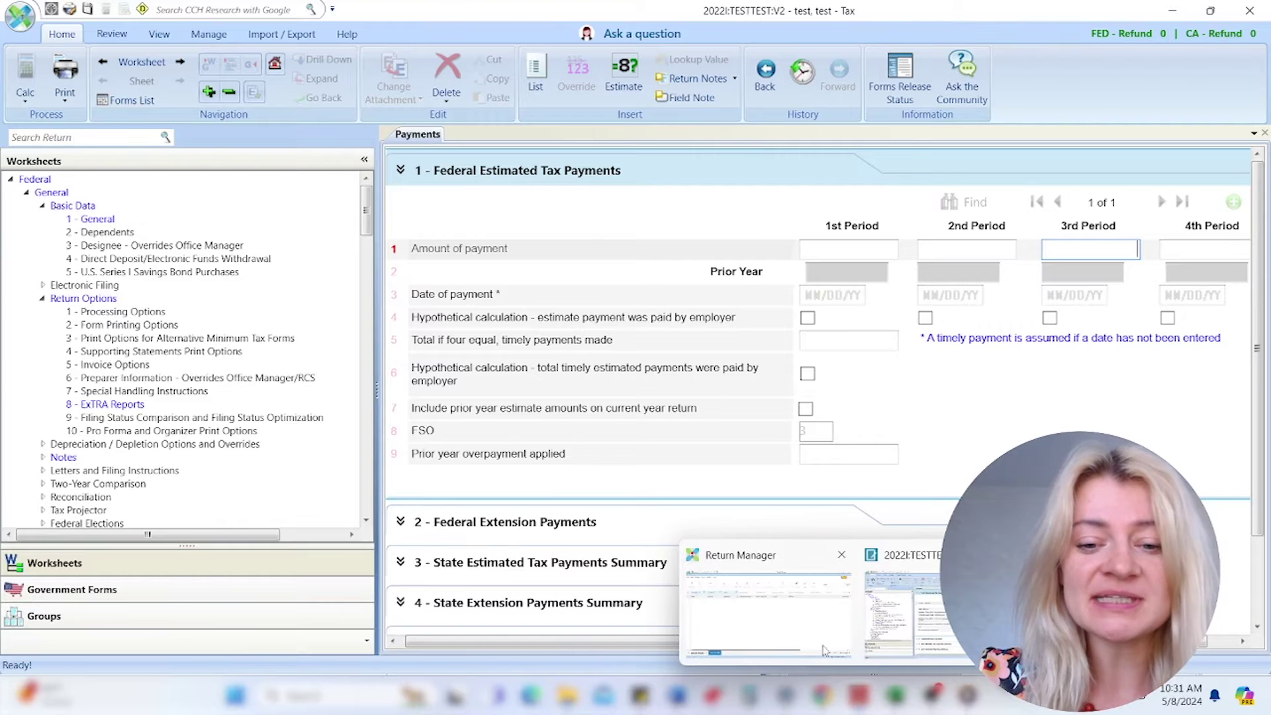
pyautogui.click(787, 626)
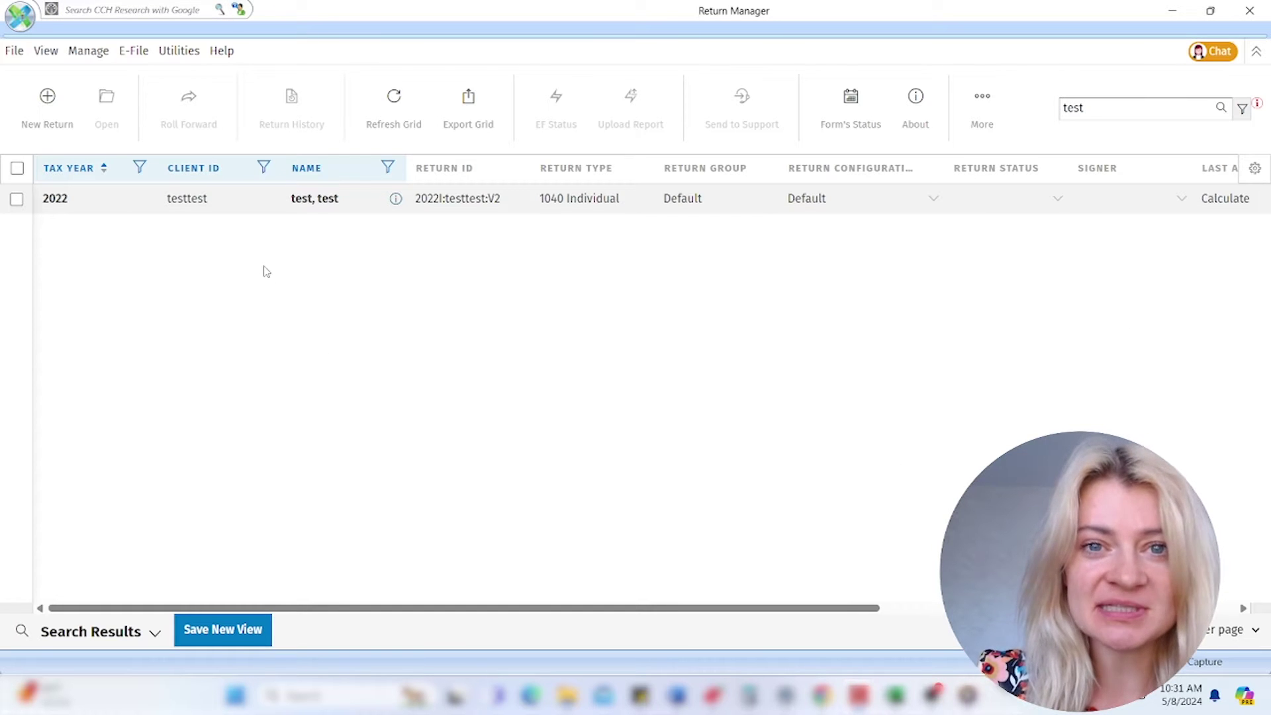
pyautogui.moveTo(821, 696)
pyautogui.click(951, 639)
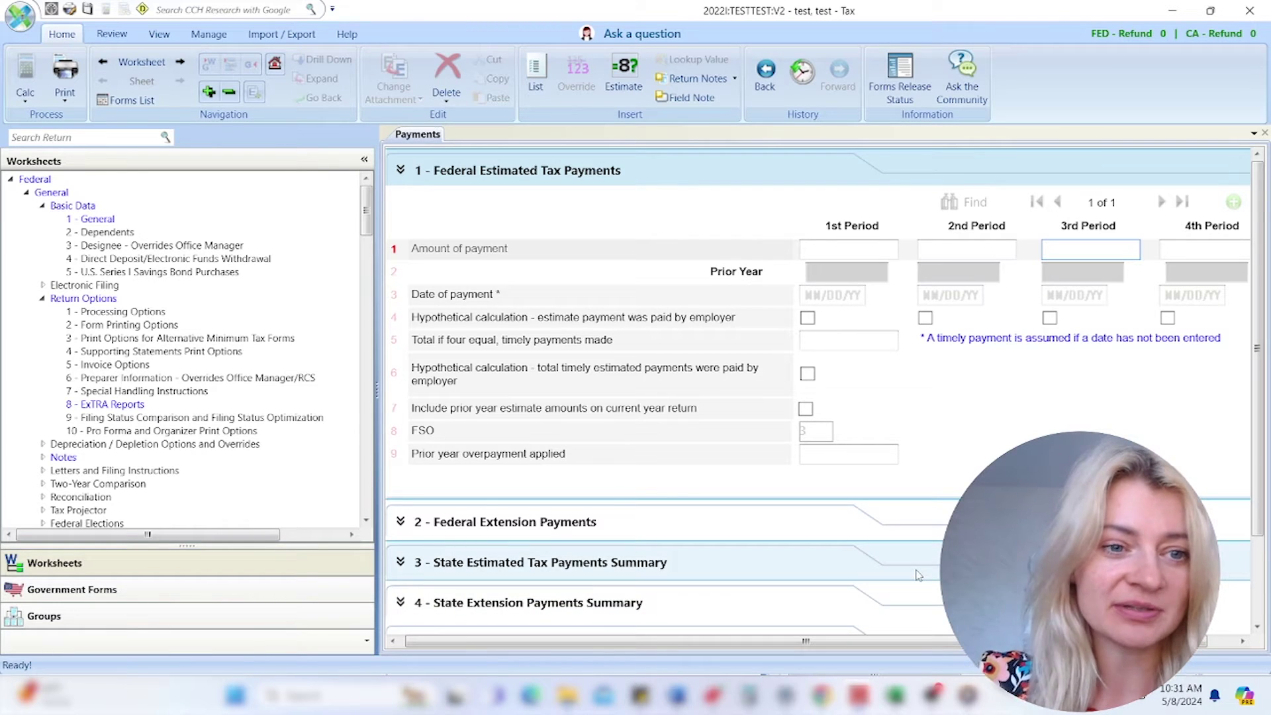
pyautogui.click(1167, 16)
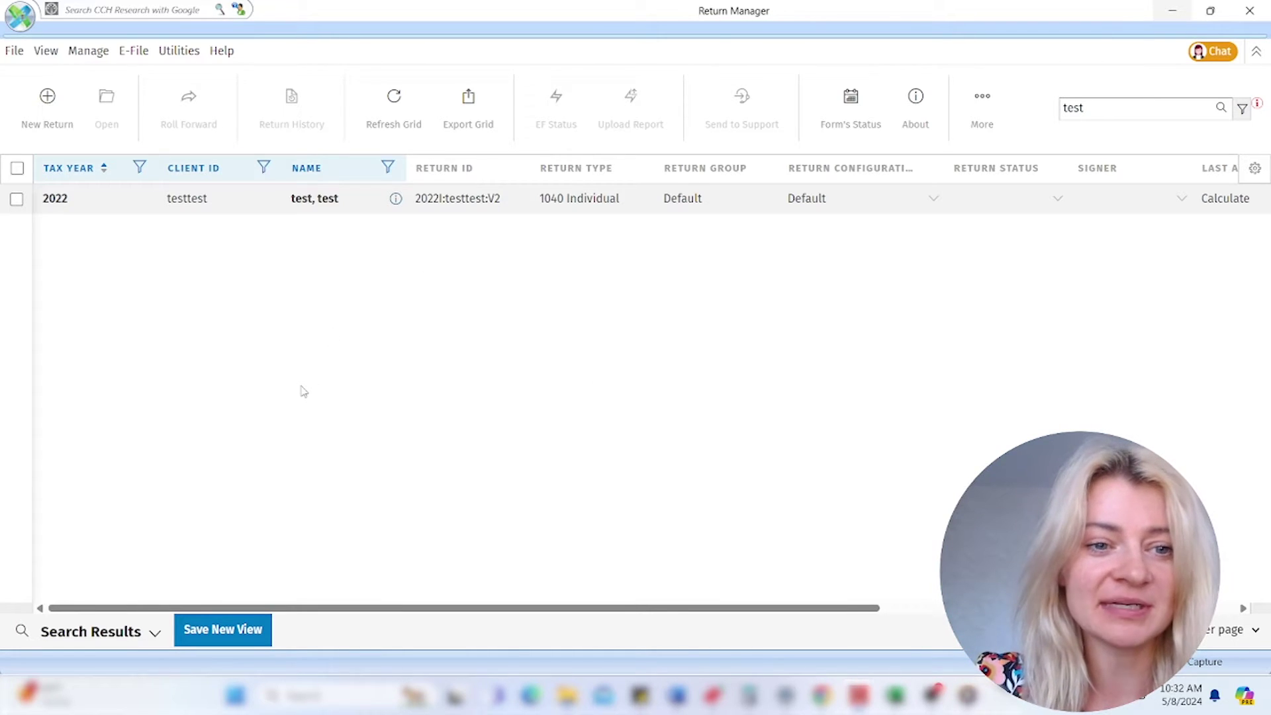
# - Start a new return from File > New > New Return, then cancel it
pyautogui.click(13, 53)
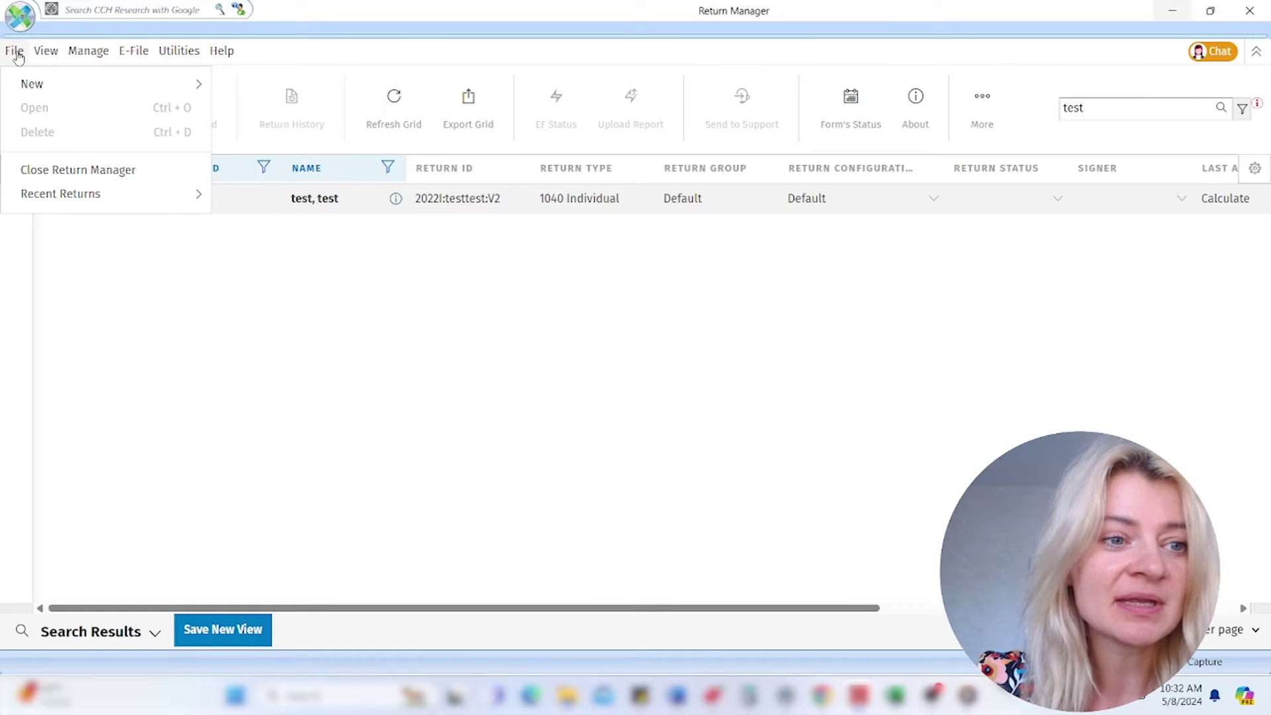
pyautogui.moveTo(26, 86)
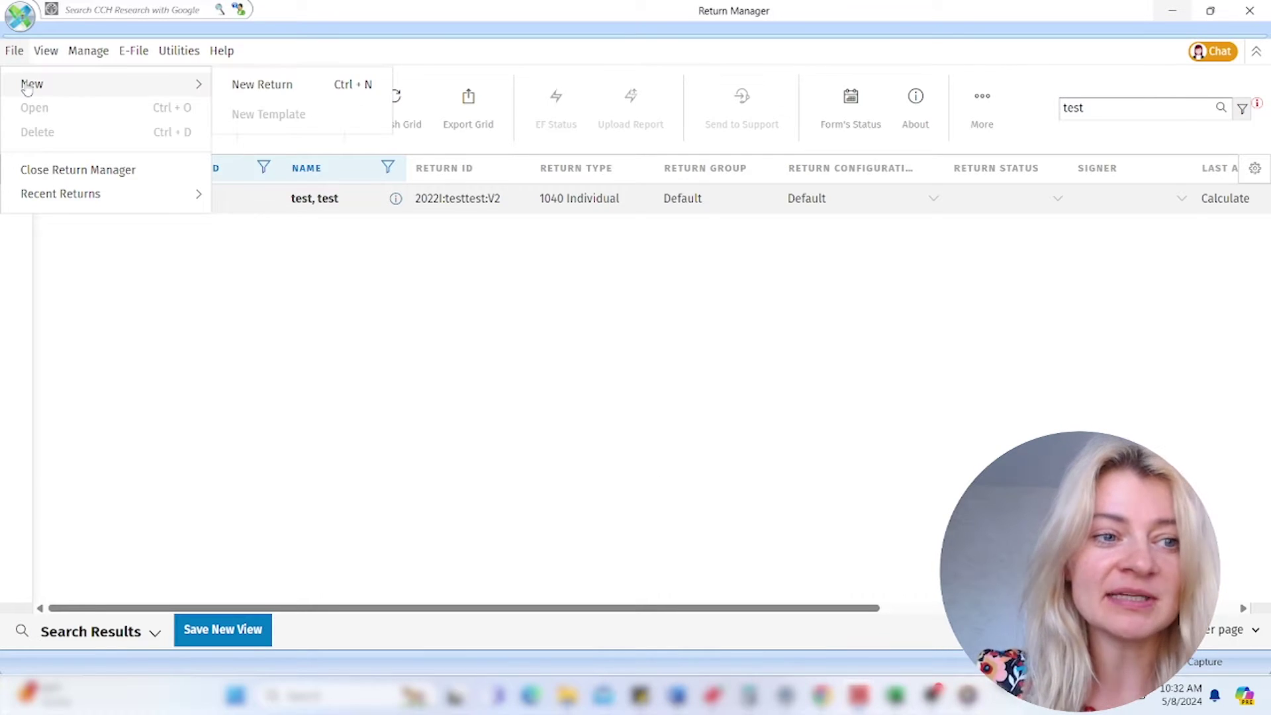
pyautogui.click(277, 87)
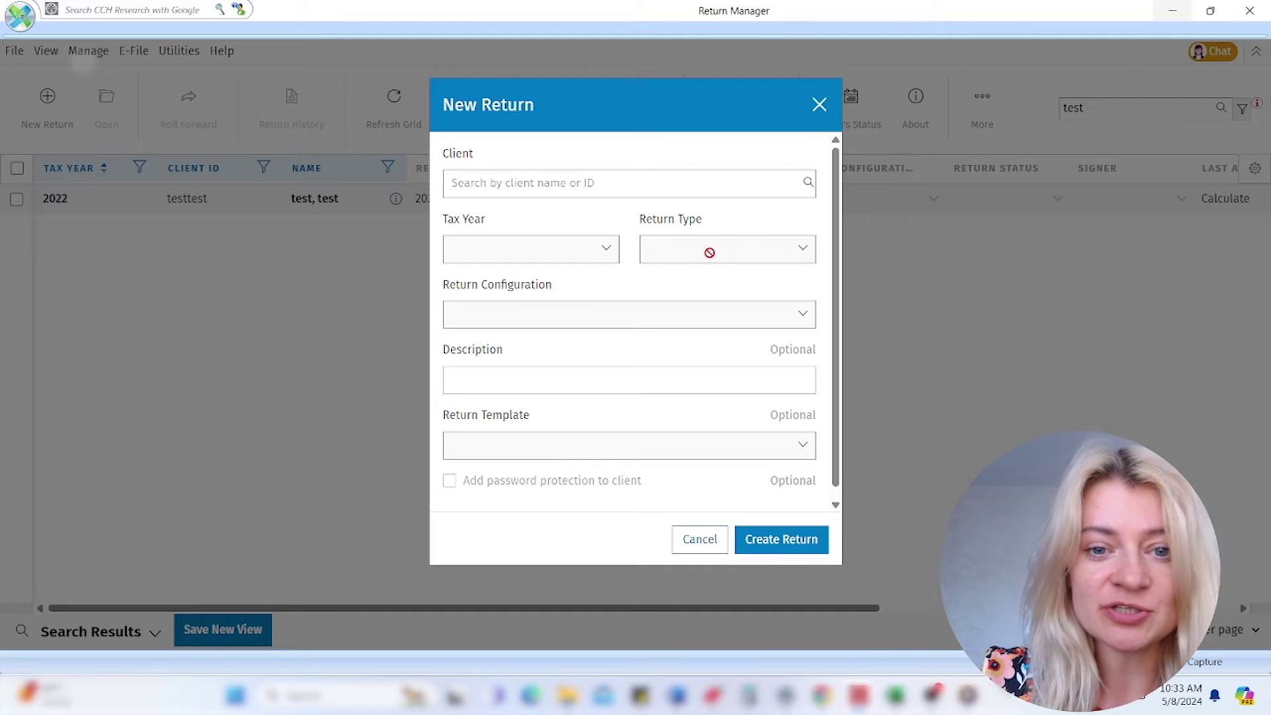
pyautogui.click(819, 106)
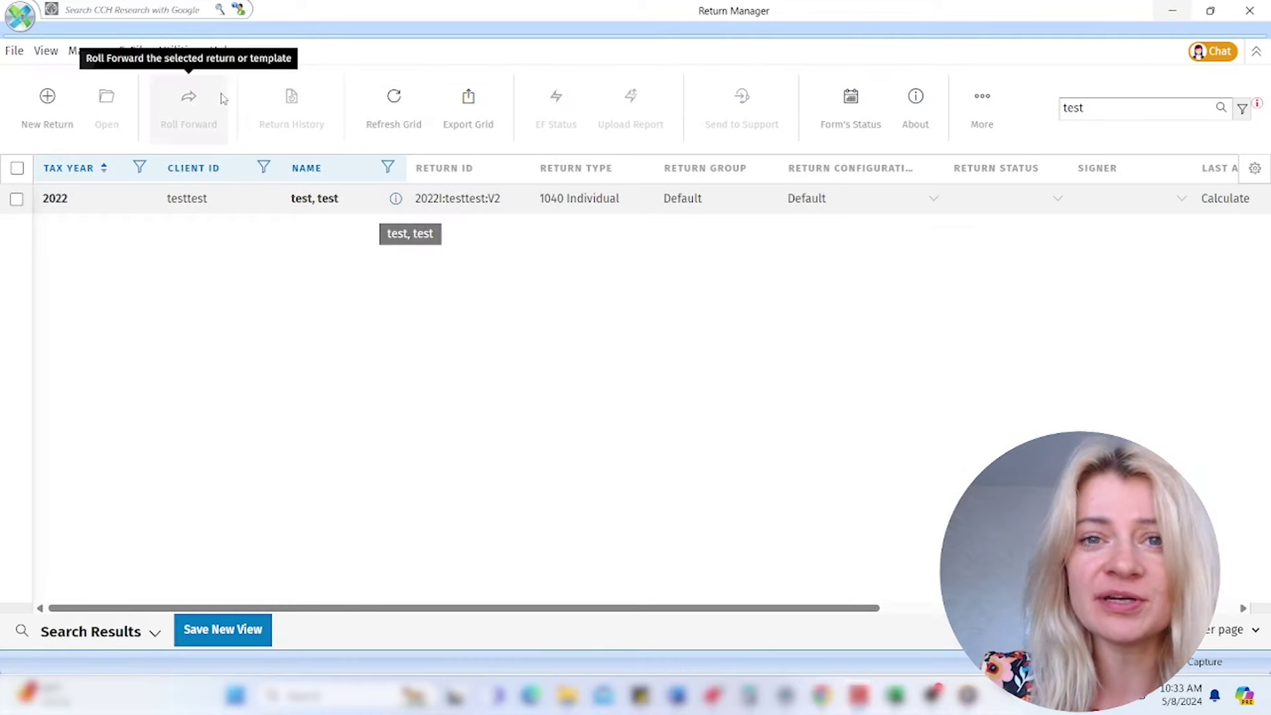
# - Select the 2022 test return and reopen the File menu to confirm Open is enabled
pyautogui.click(13, 52)
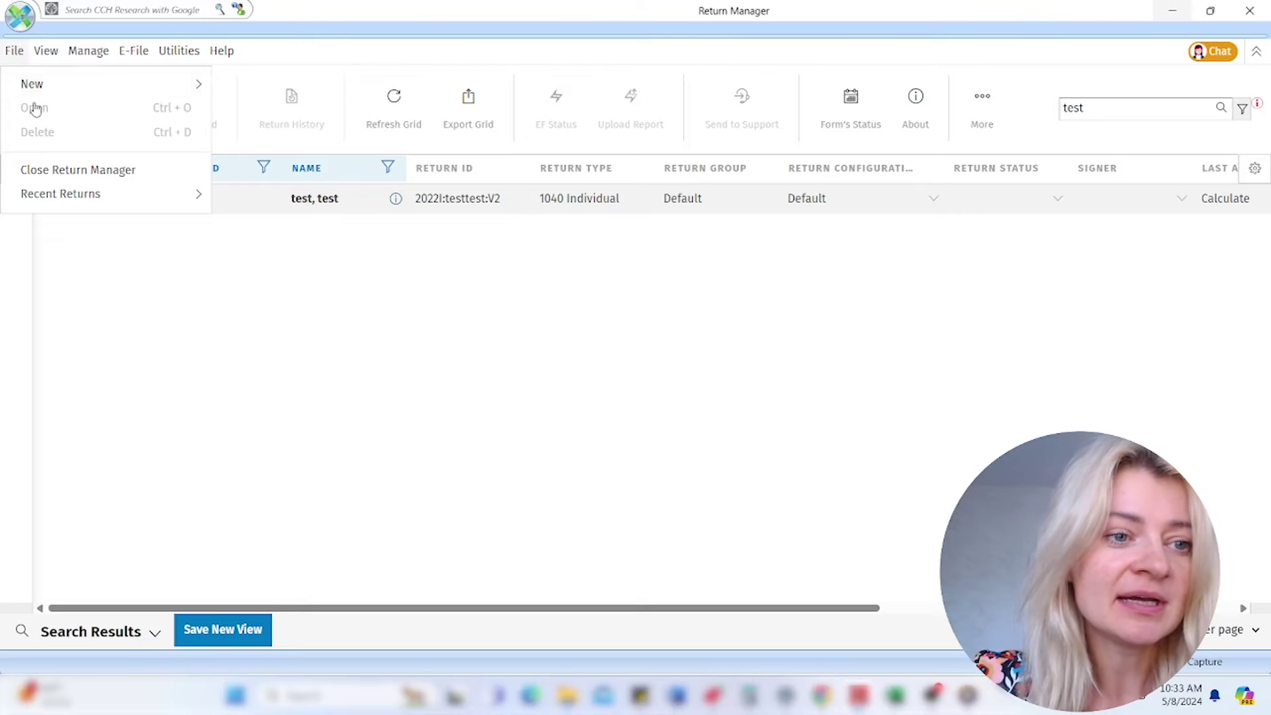
pyautogui.click(171, 347)
pyautogui.click(27, 200)
pyautogui.click(14, 51)
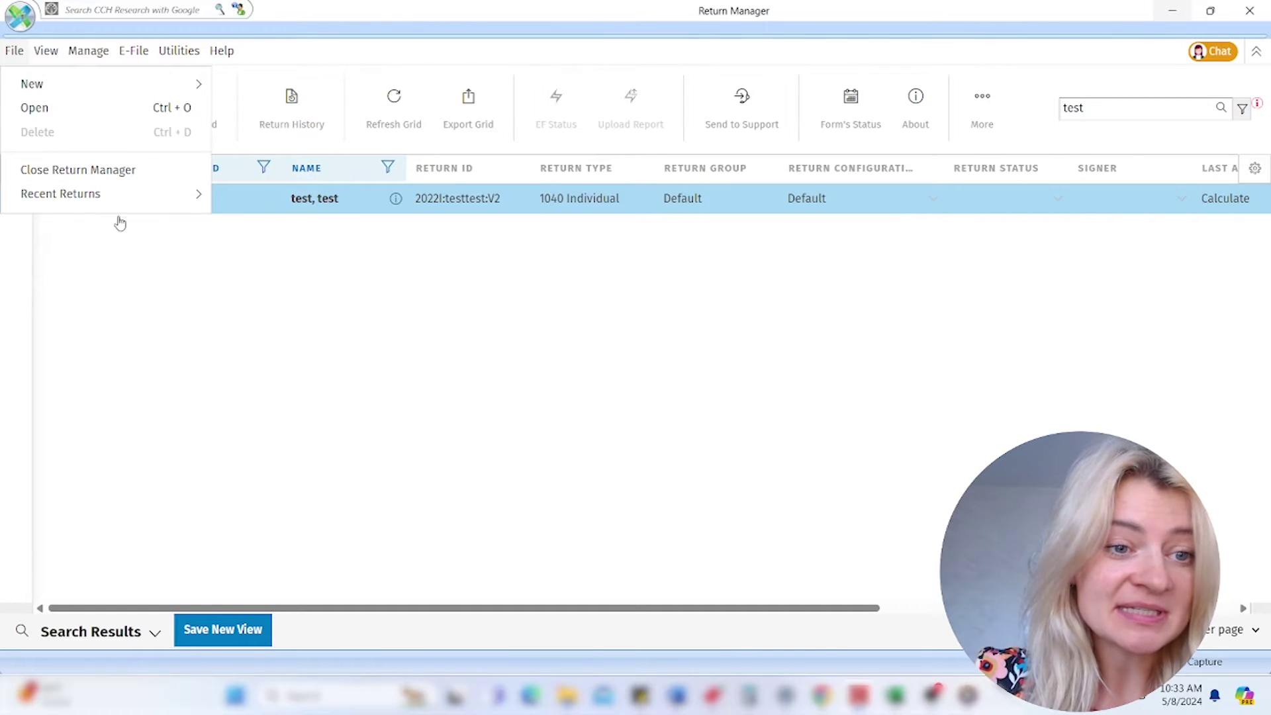
pyautogui.click(110, 302)
pyautogui.click(47, 53)
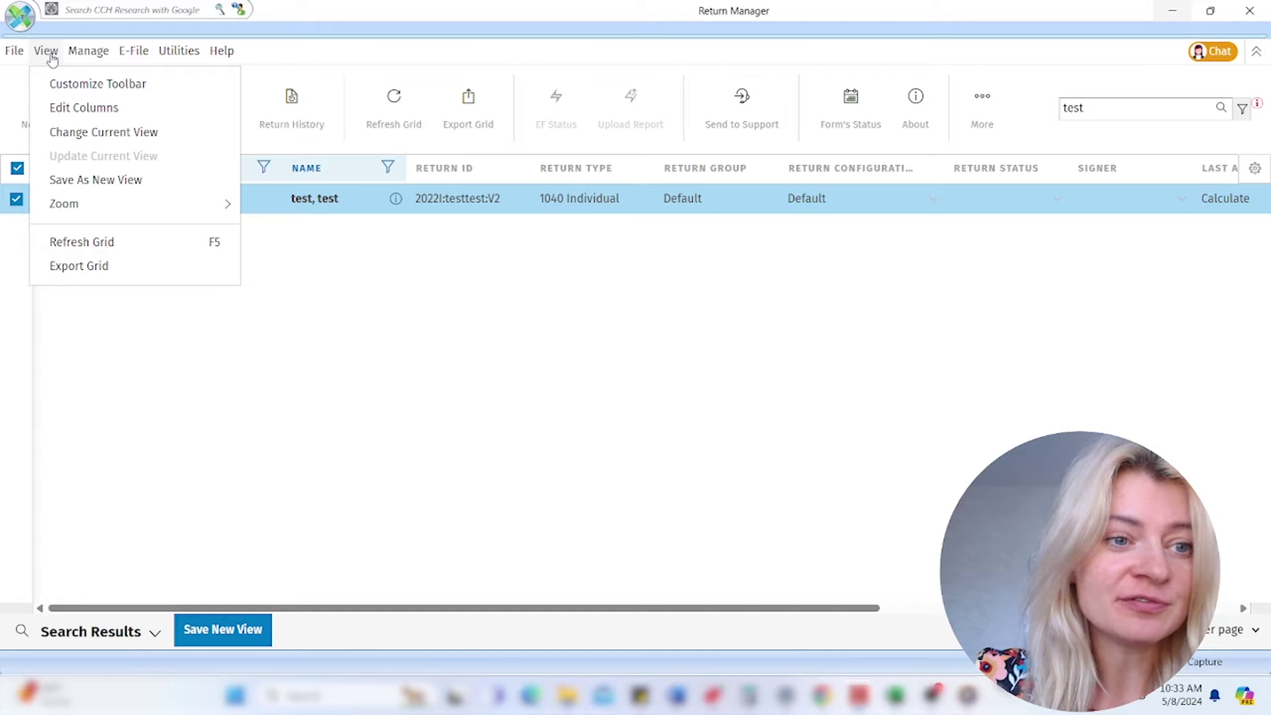
pyautogui.click(73, 84)
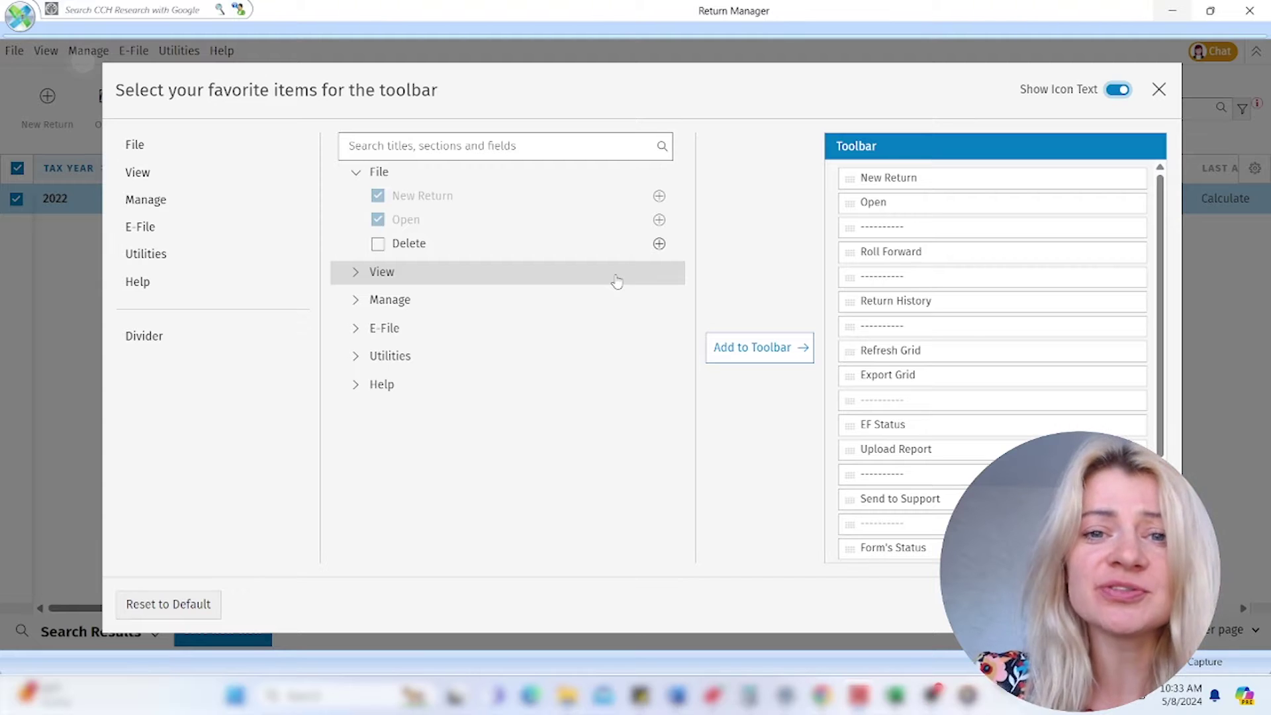
pyautogui.click(1158, 90)
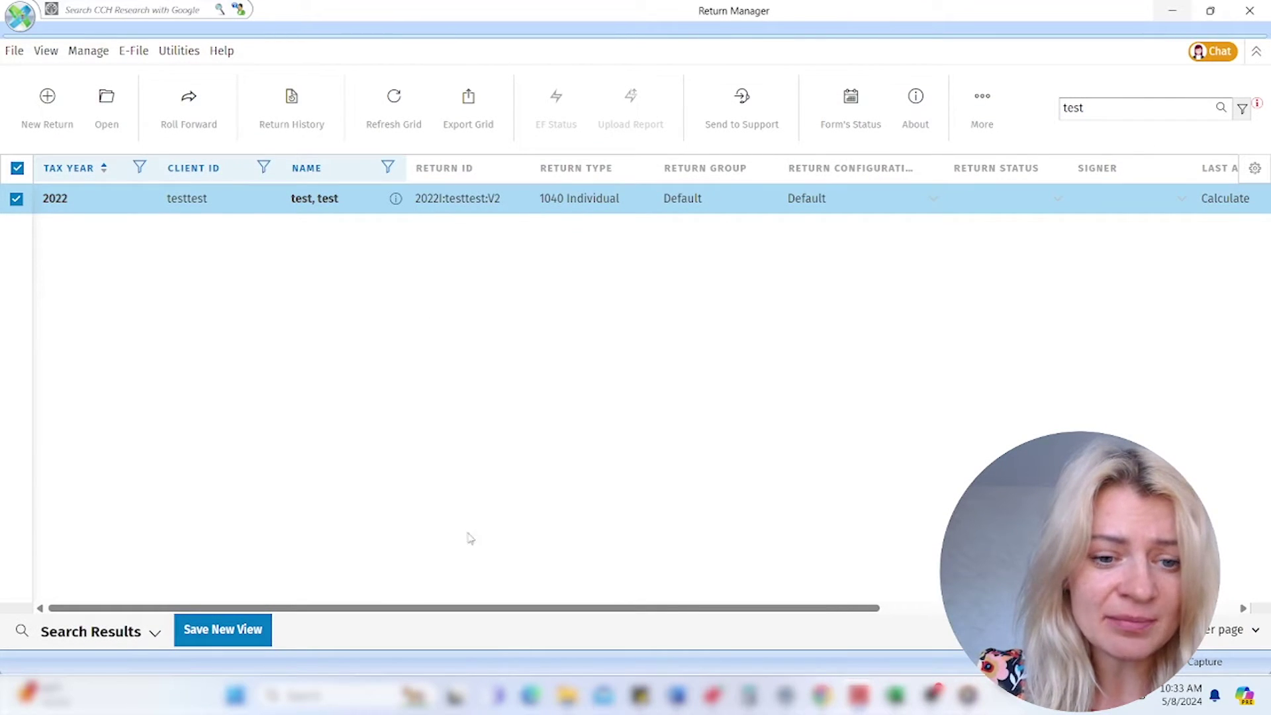
pyautogui.moveTo(469, 612); pyautogui.dragTo(802, 609)
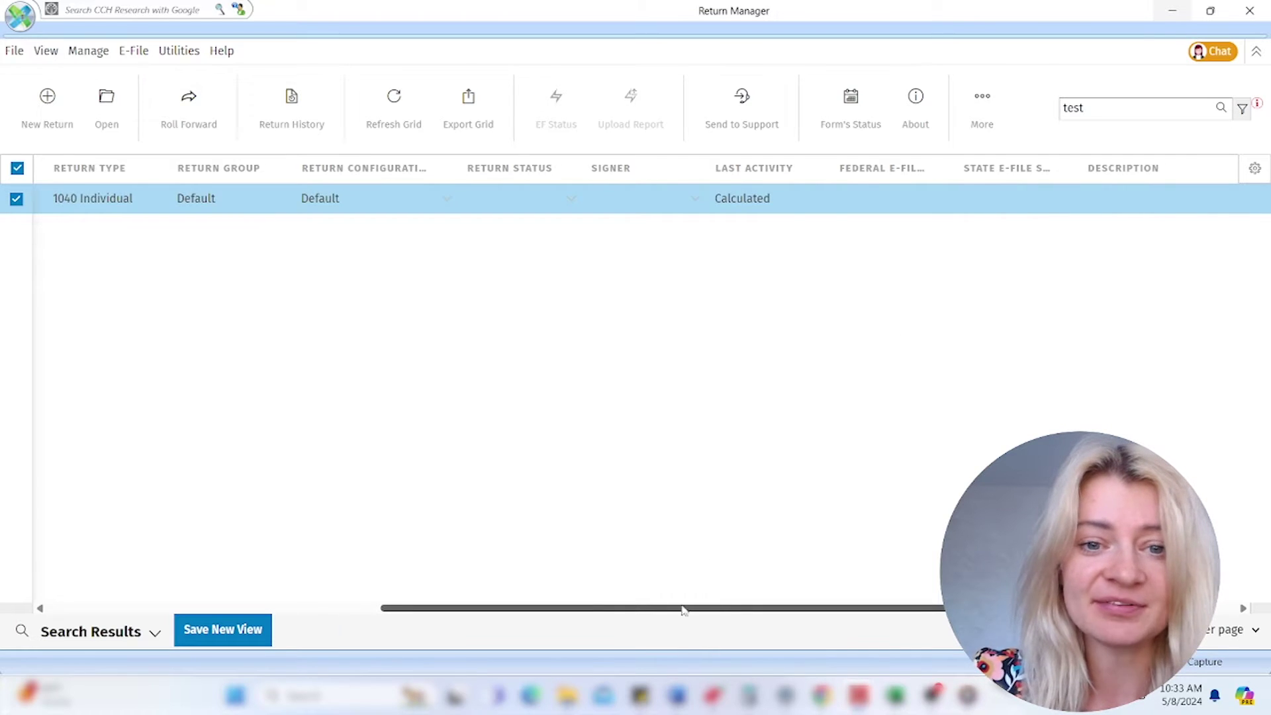
pyautogui.moveTo(684, 609); pyautogui.dragTo(564, 608)
pyautogui.moveTo(491, 586); pyautogui.dragTo(355, 565)
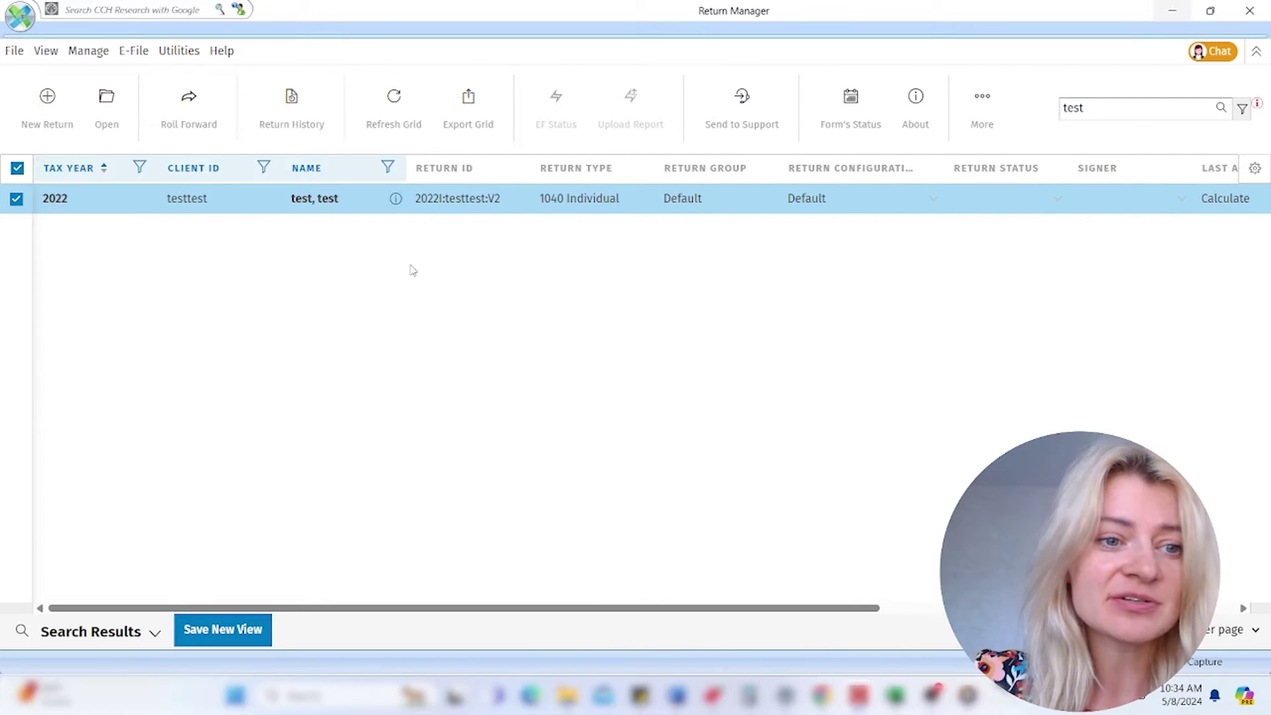
pyautogui.click(46, 52)
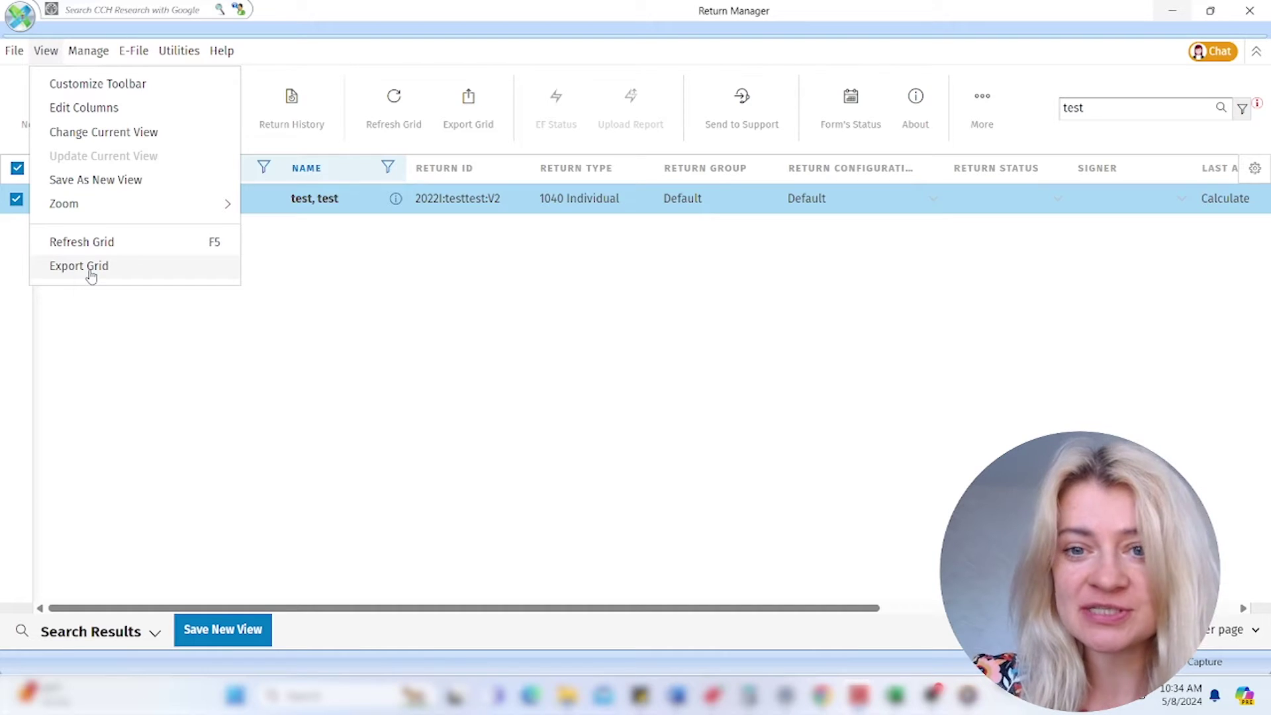
pyautogui.click(620, 344)
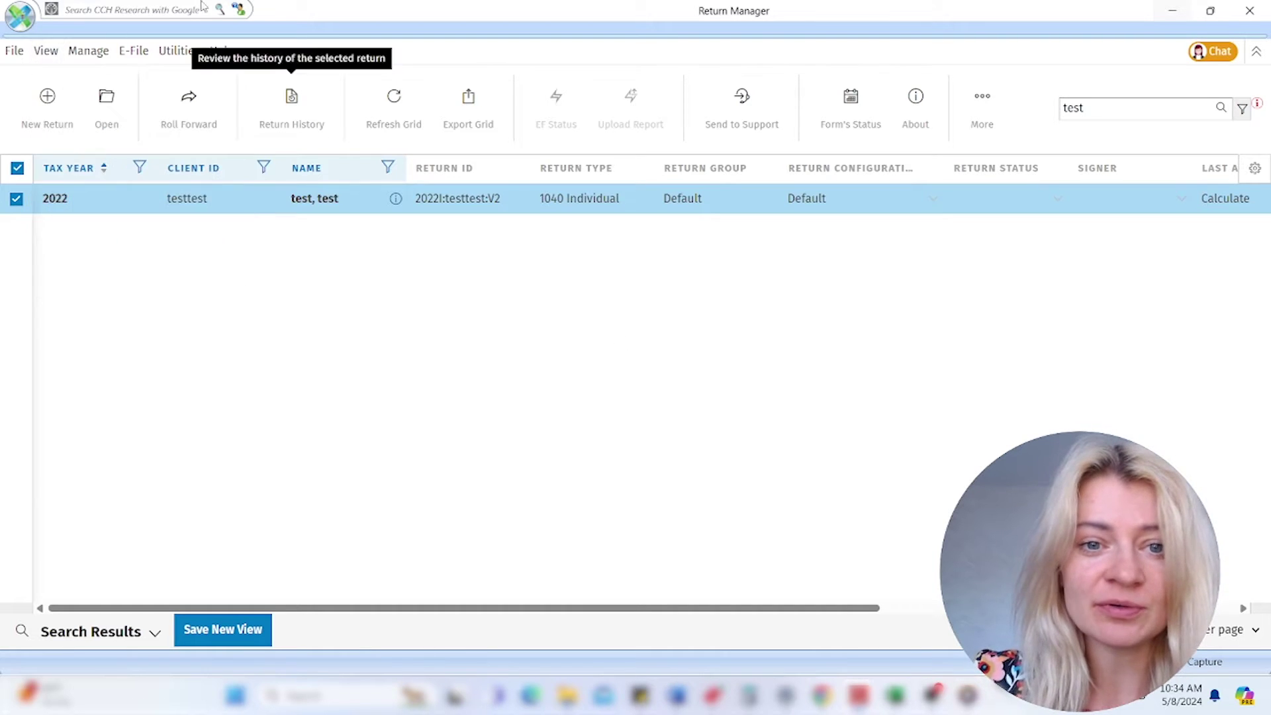
pyautogui.click(85, 58)
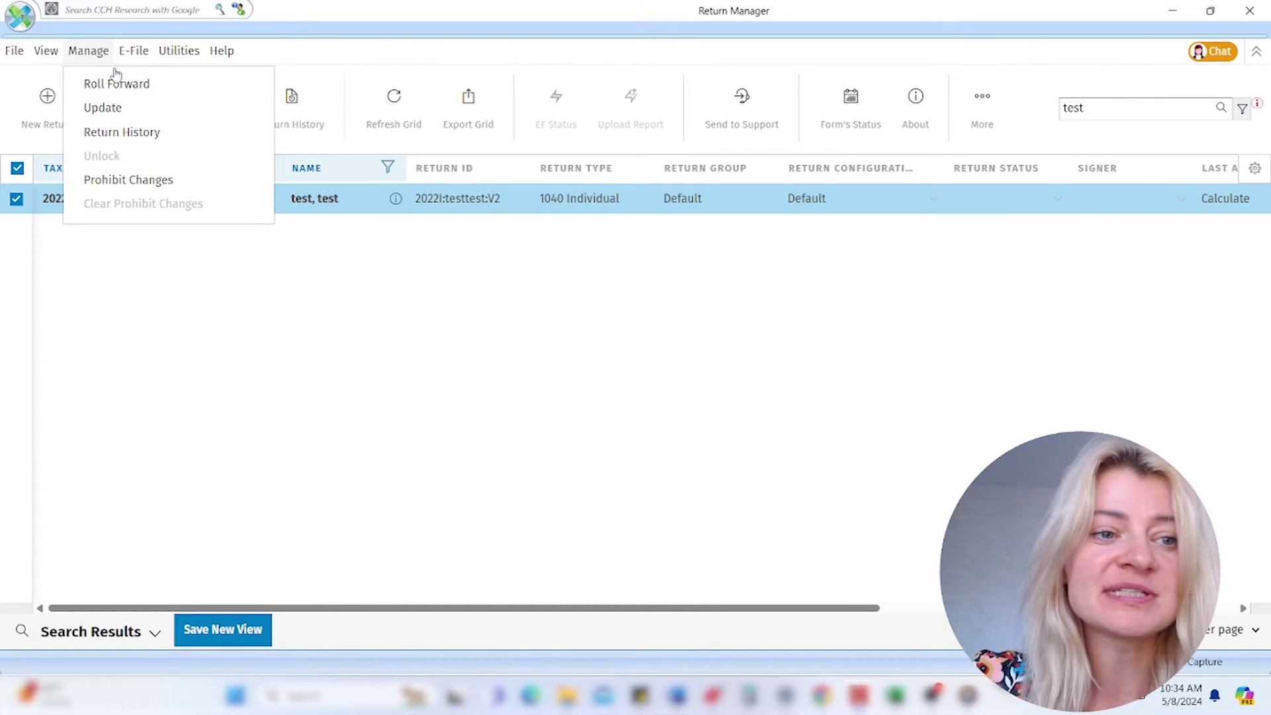
pyautogui.click(242, 381)
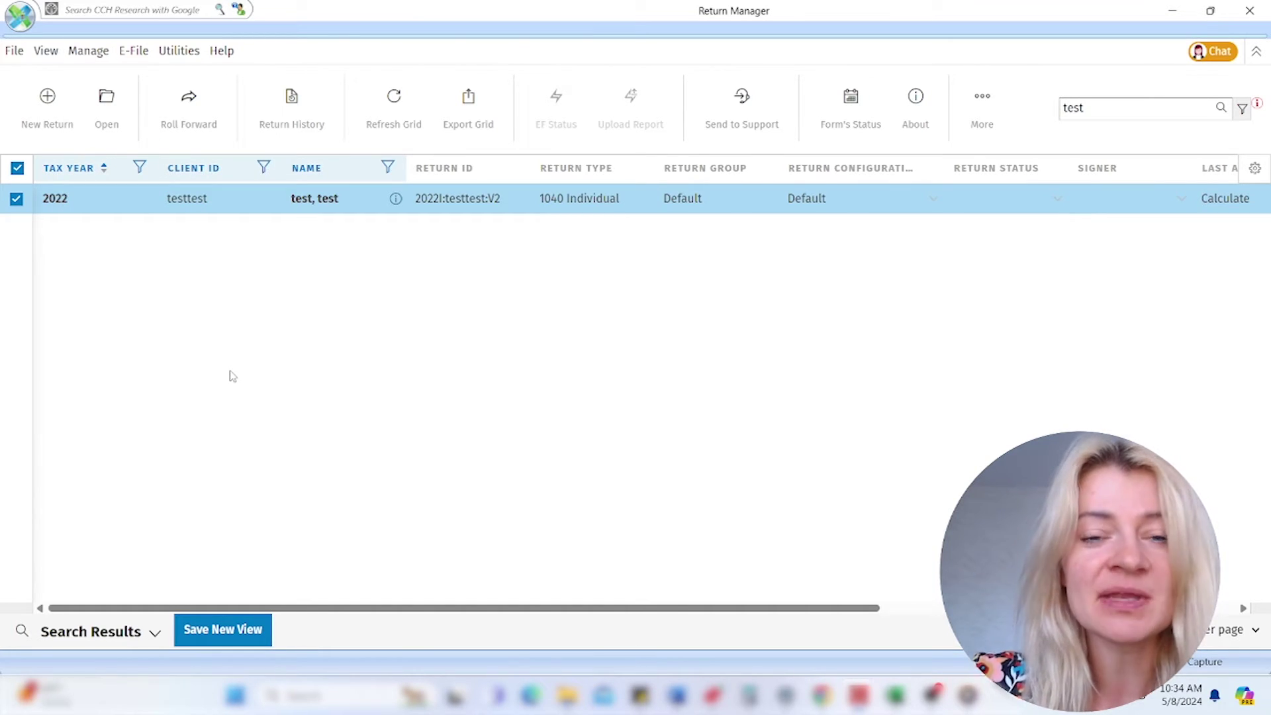
pyautogui.click(49, 54)
pyautogui.click(82, 53)
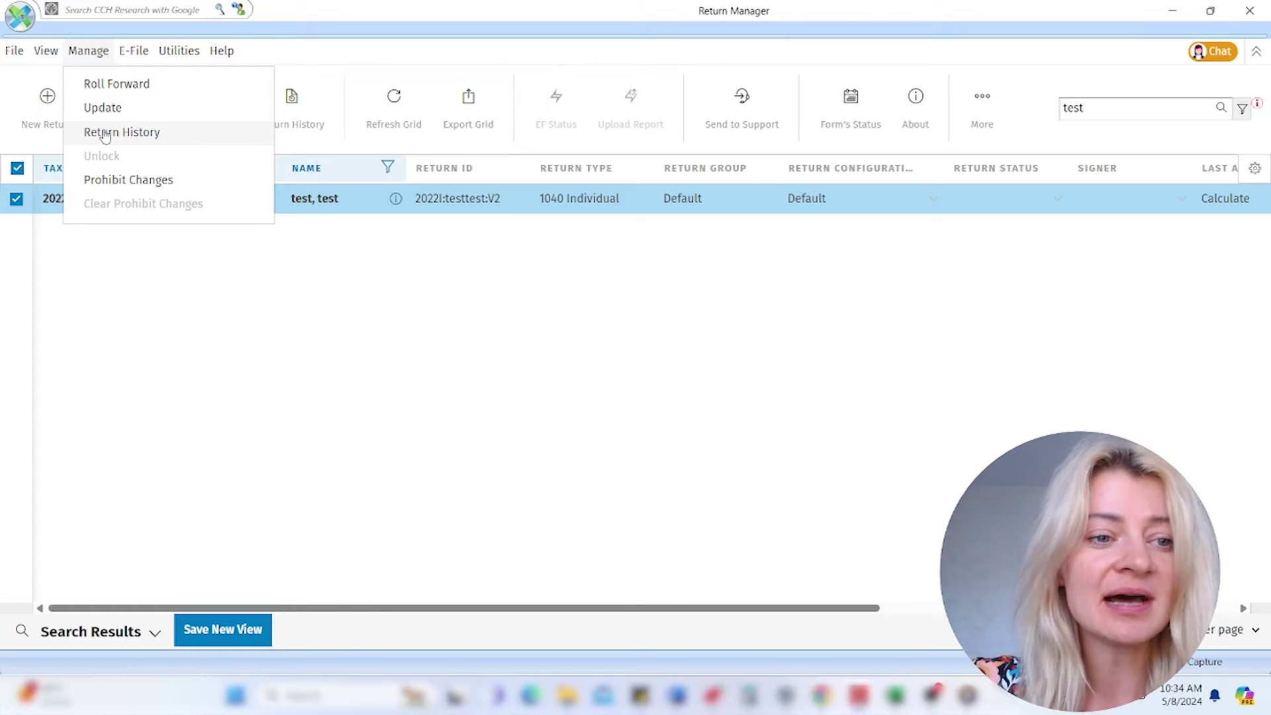
pyautogui.click(131, 53)
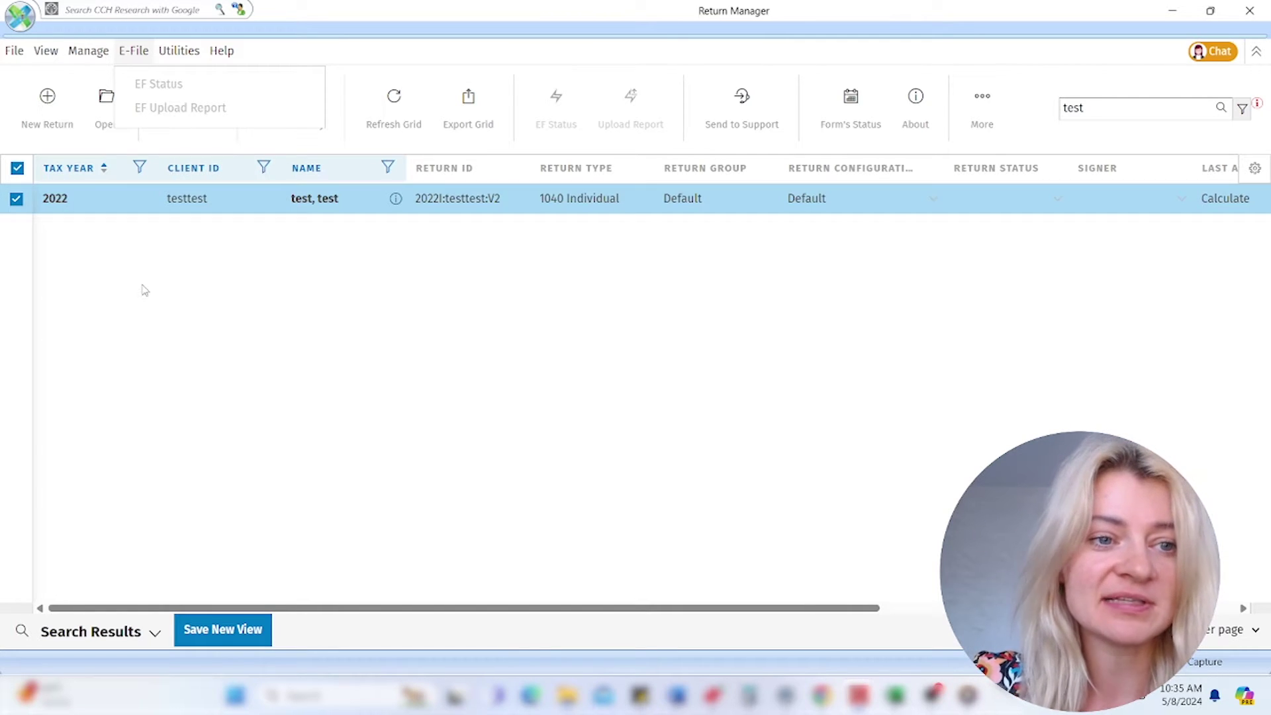
pyautogui.click(187, 57)
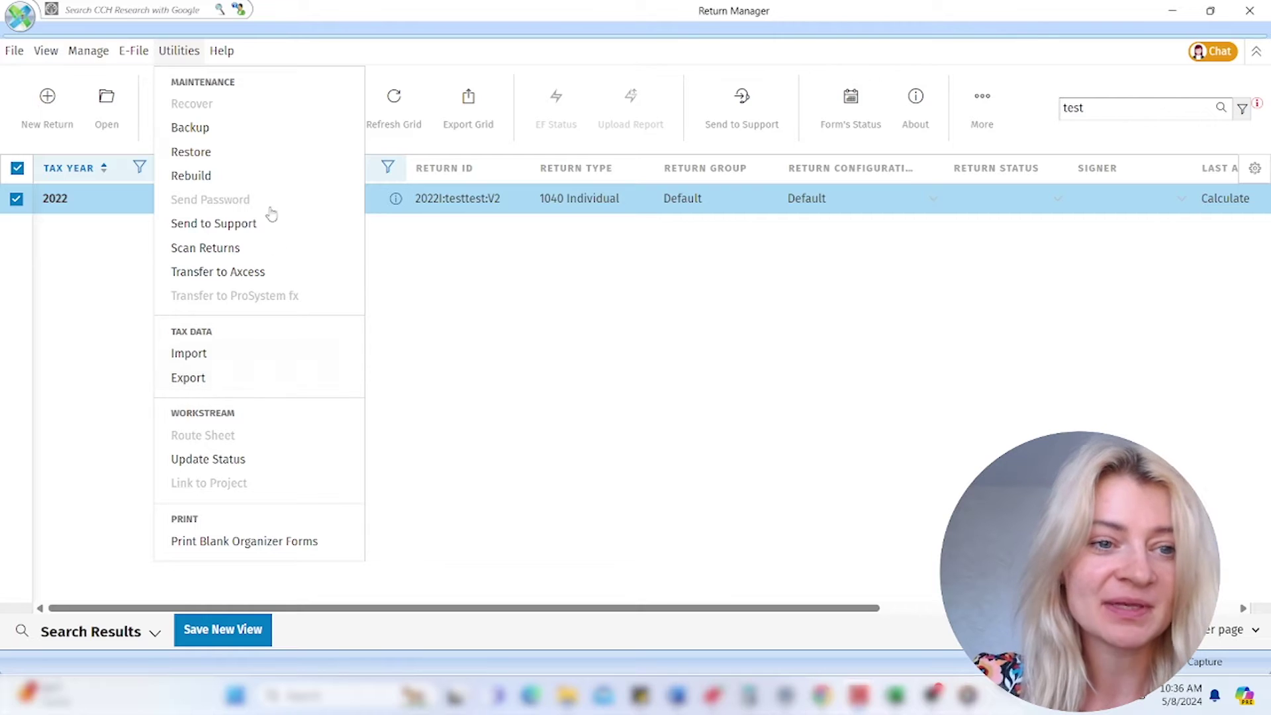
pyautogui.click(223, 53)
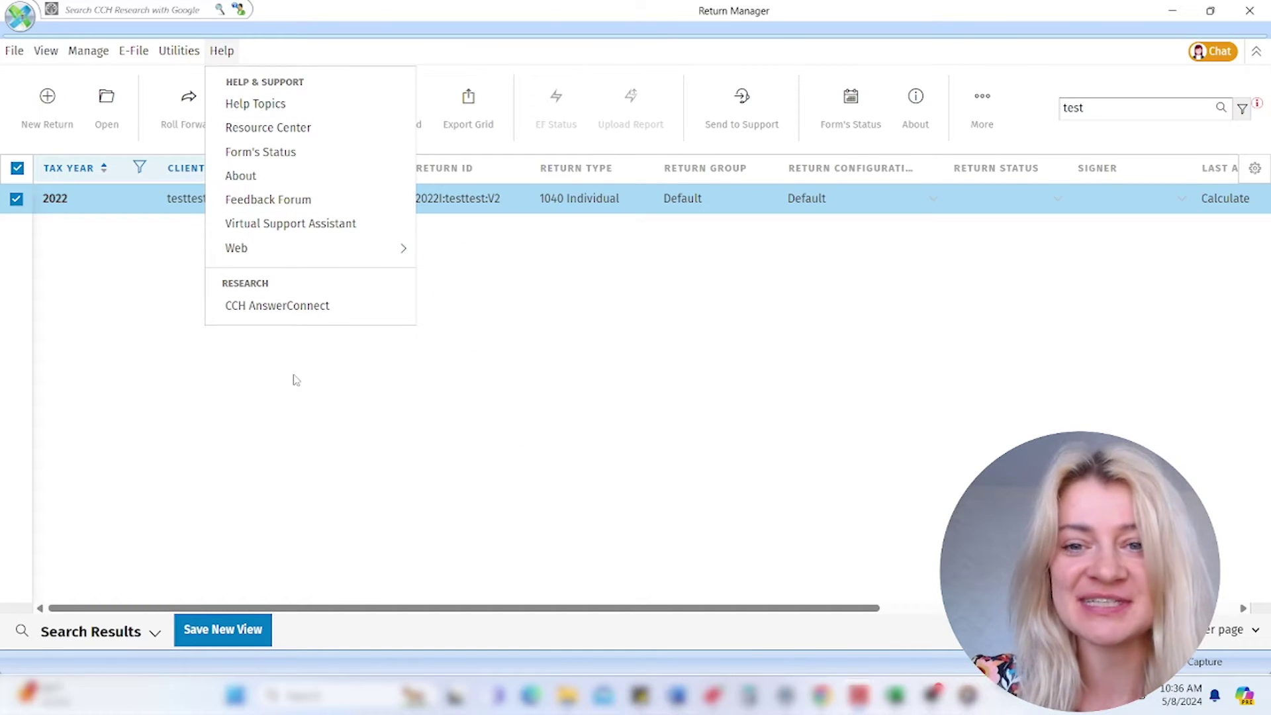
pyautogui.click(616, 446)
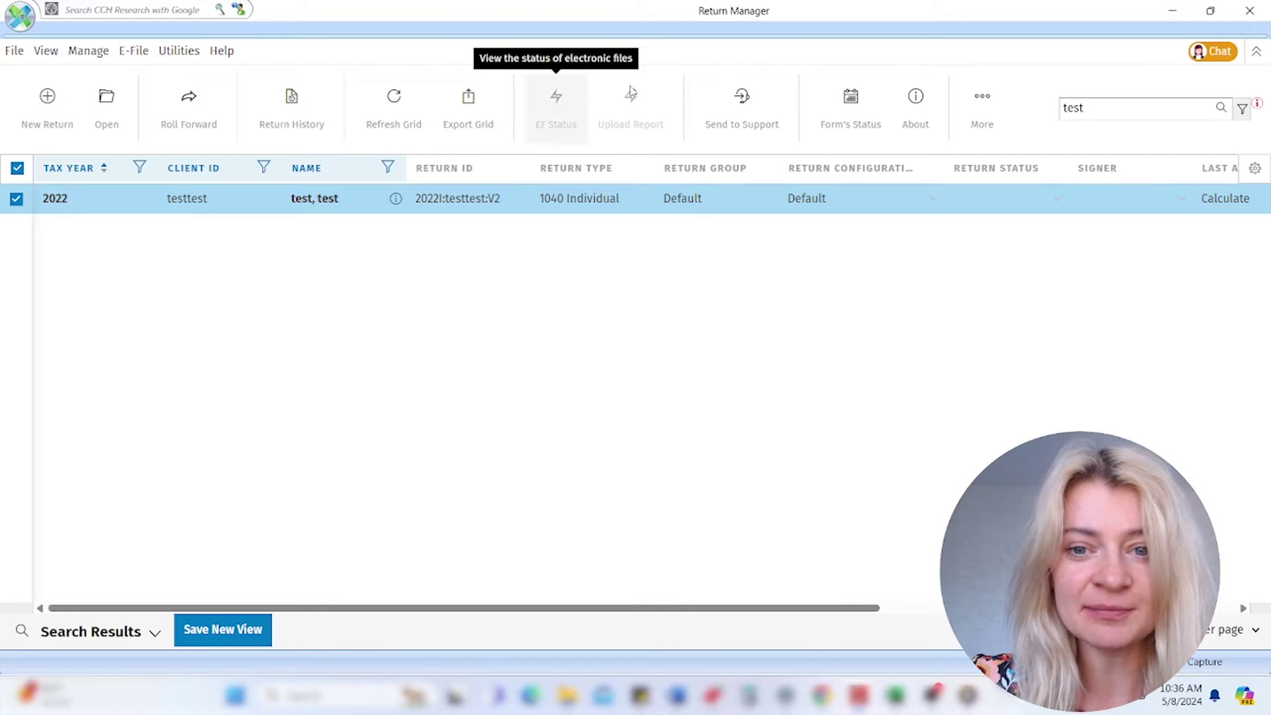
# - Check the More toolbar options, then bring the 2022I:TESTTEST:V2 return window forward
pyautogui.click(977, 110)
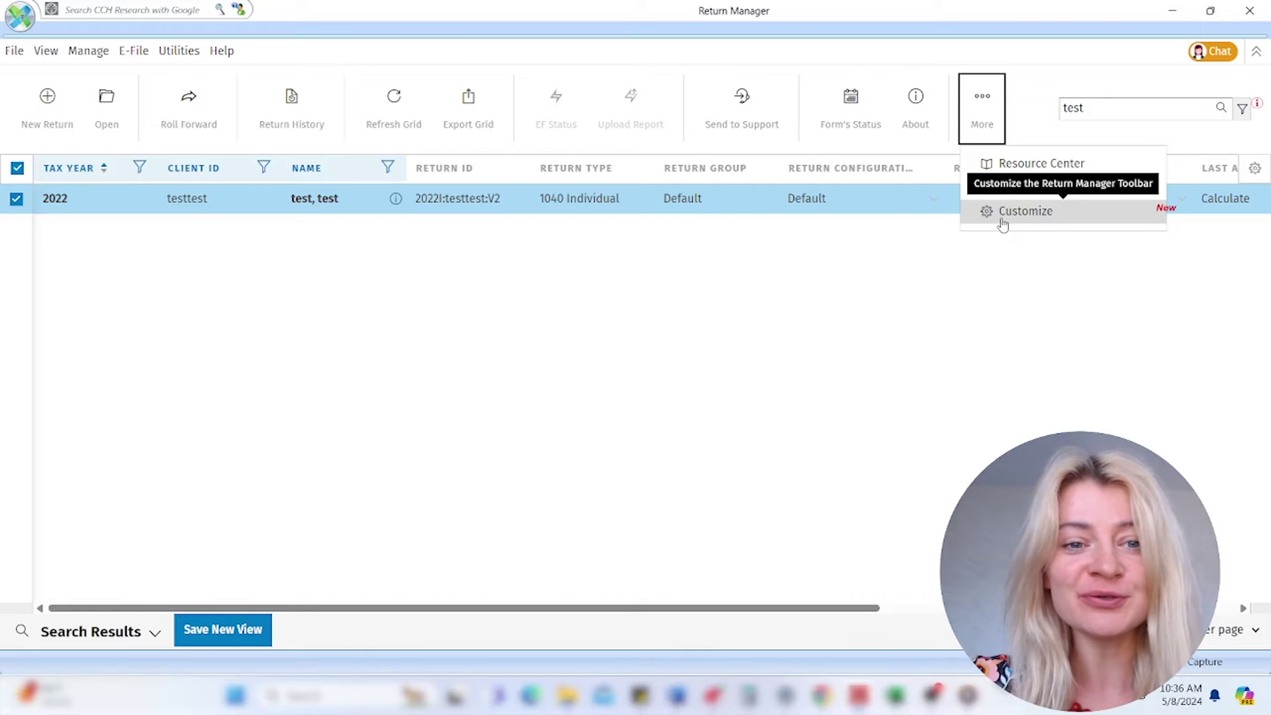
pyautogui.click(748, 428)
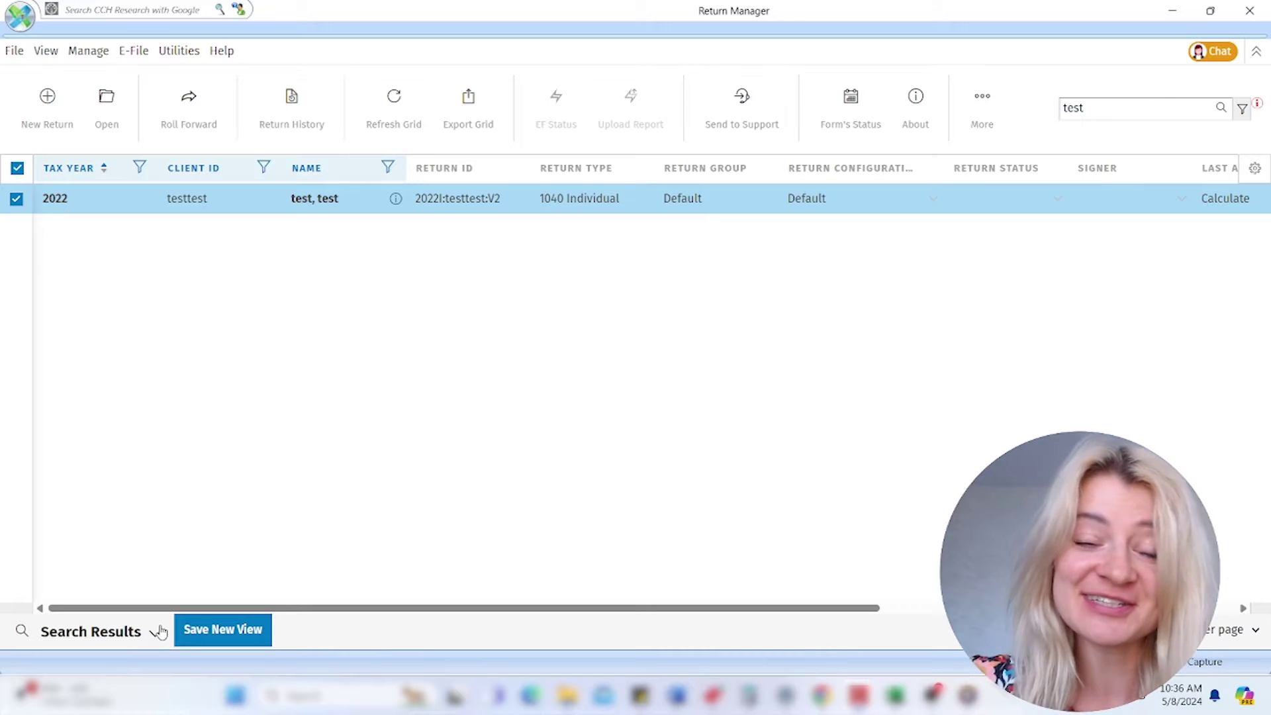
pyautogui.moveTo(895, 695)
pyautogui.moveTo(822, 695)
pyautogui.click(923, 626)
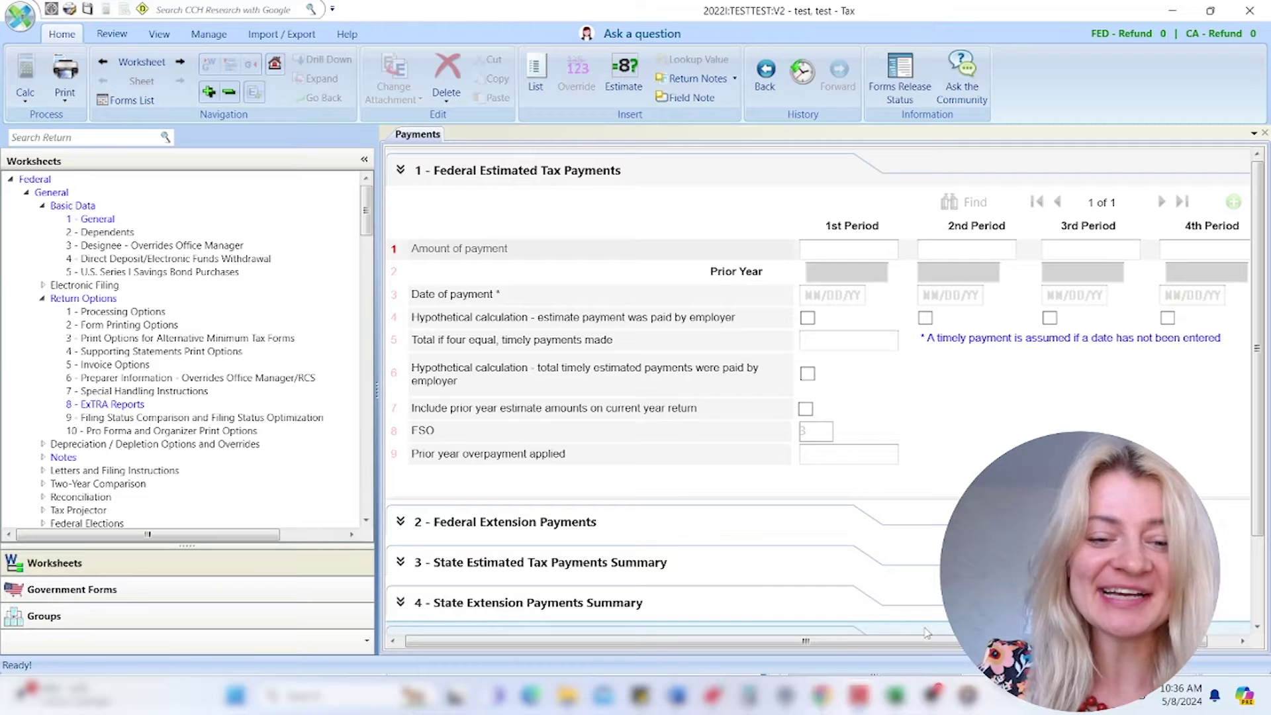
# - Switch to File Explorer showing the drive-download-20240508T134907Z-001 folder with the W-2 example
pyautogui.moveTo(895, 696)
pyautogui.click(567, 695)
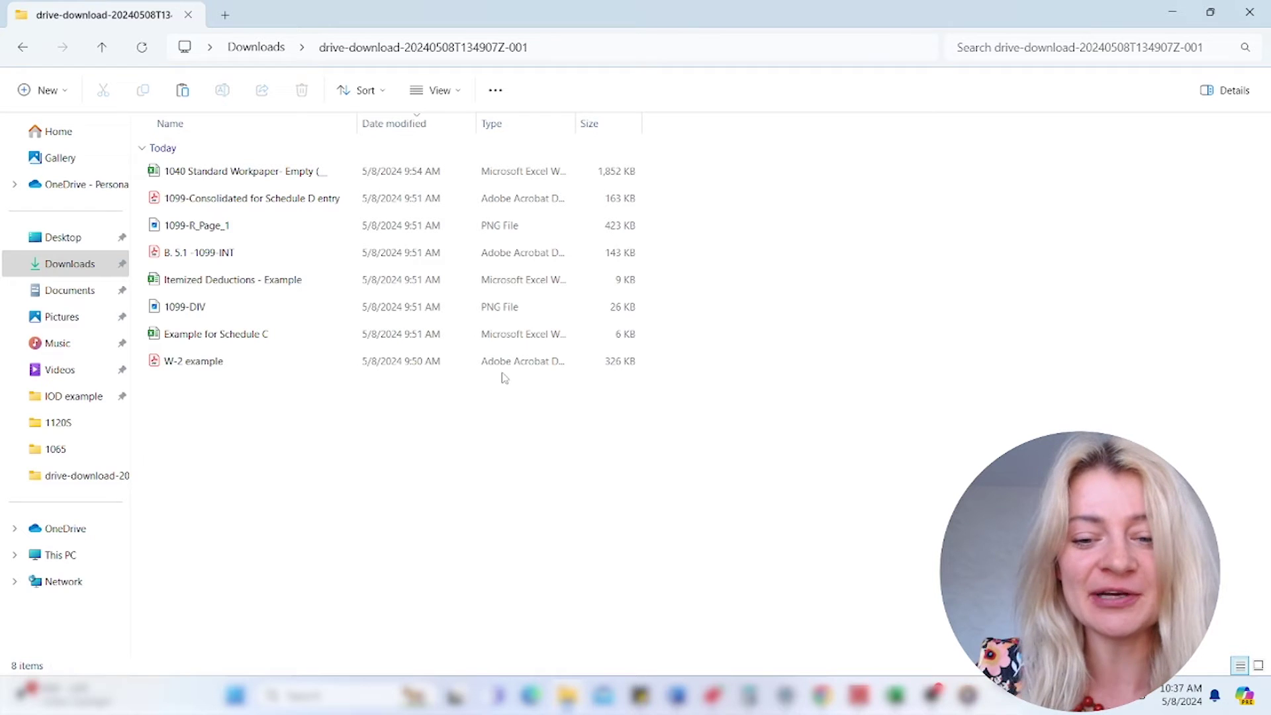
# - Bring the 2022I:TESTTEST return back in front and scroll down its Worksheets list
pyautogui.moveTo(859, 696)
pyautogui.click(930, 620)
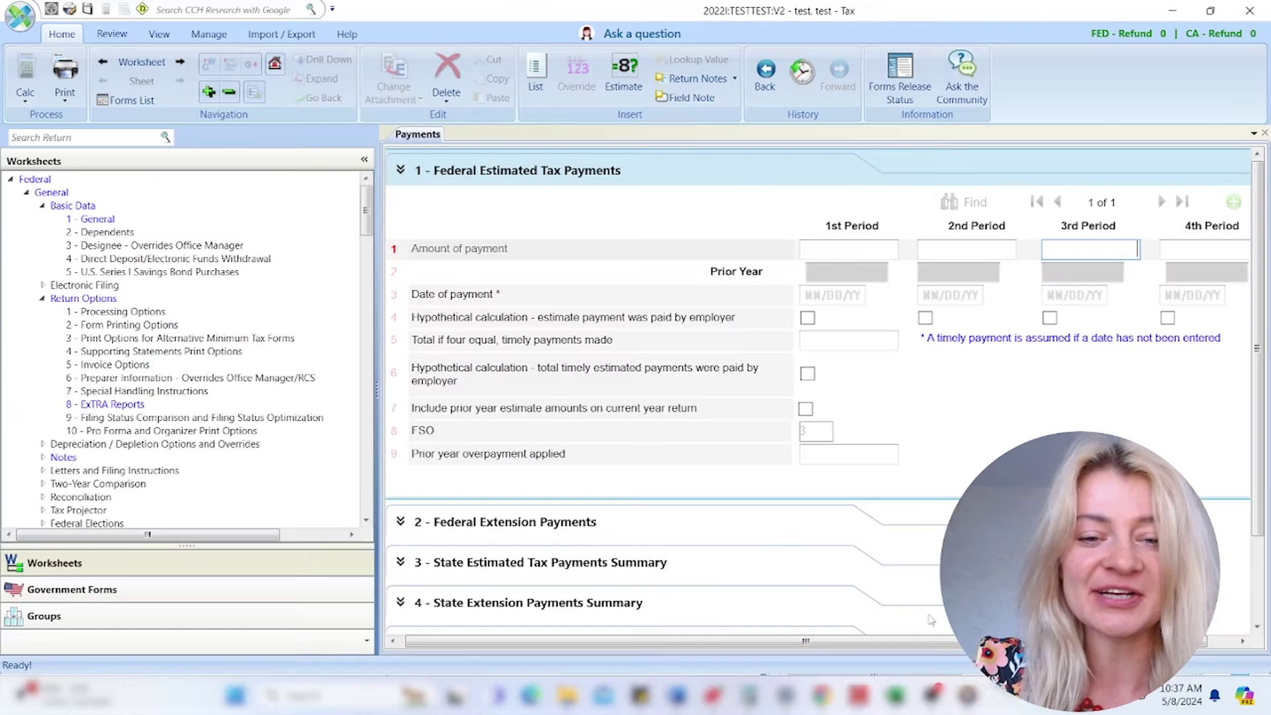
pyautogui.scroll(-15, 132, 410)
pyautogui.scroll(-7, 132, 411)
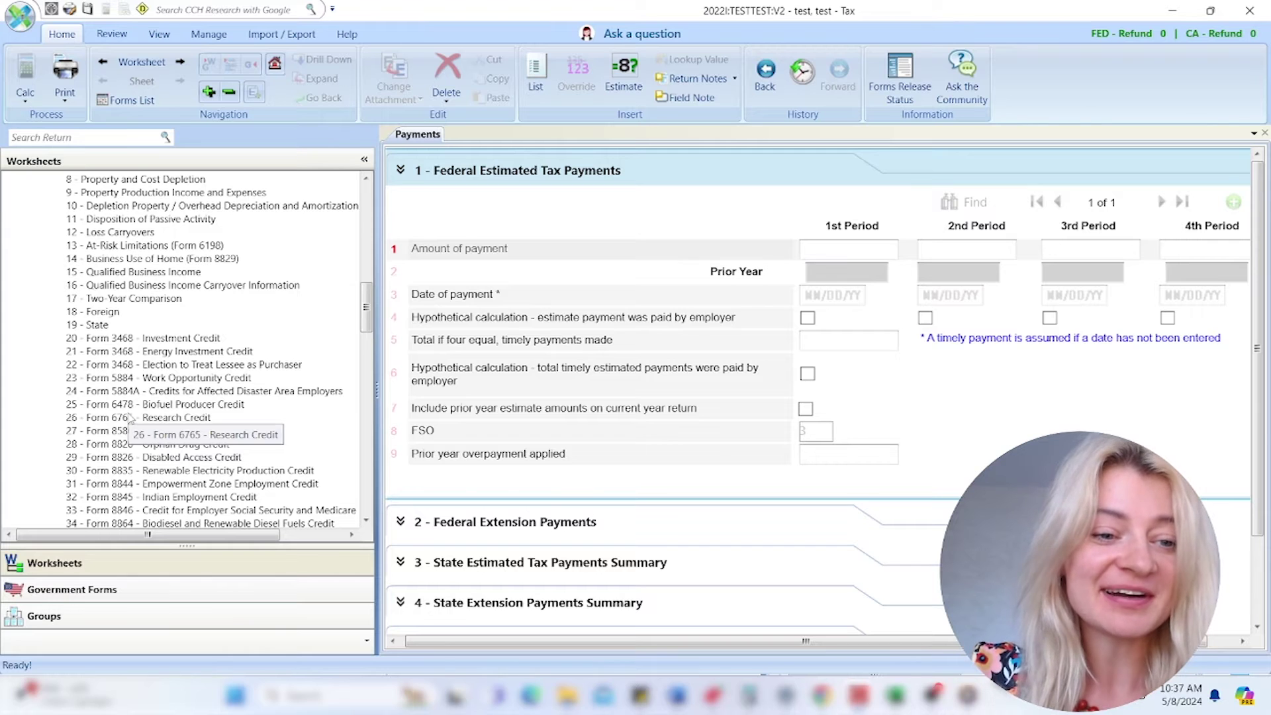
pyautogui.scroll(-10, 132, 413)
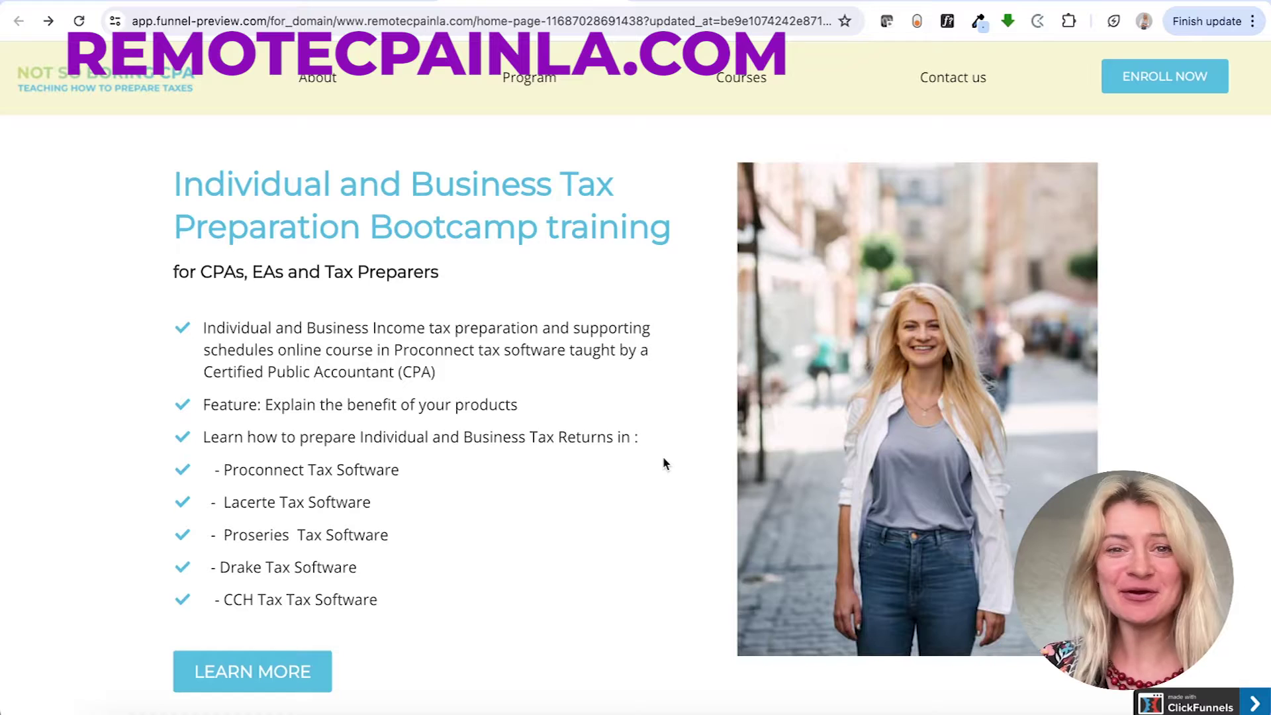
# - Open the NEW!!! AVAILABLE JUNE 1 bootcamp order page and select the $199 Pre-Sale CCH item
pyautogui.scroll(-1, 666, 463)
pyautogui.scroll(-10, 665, 464)
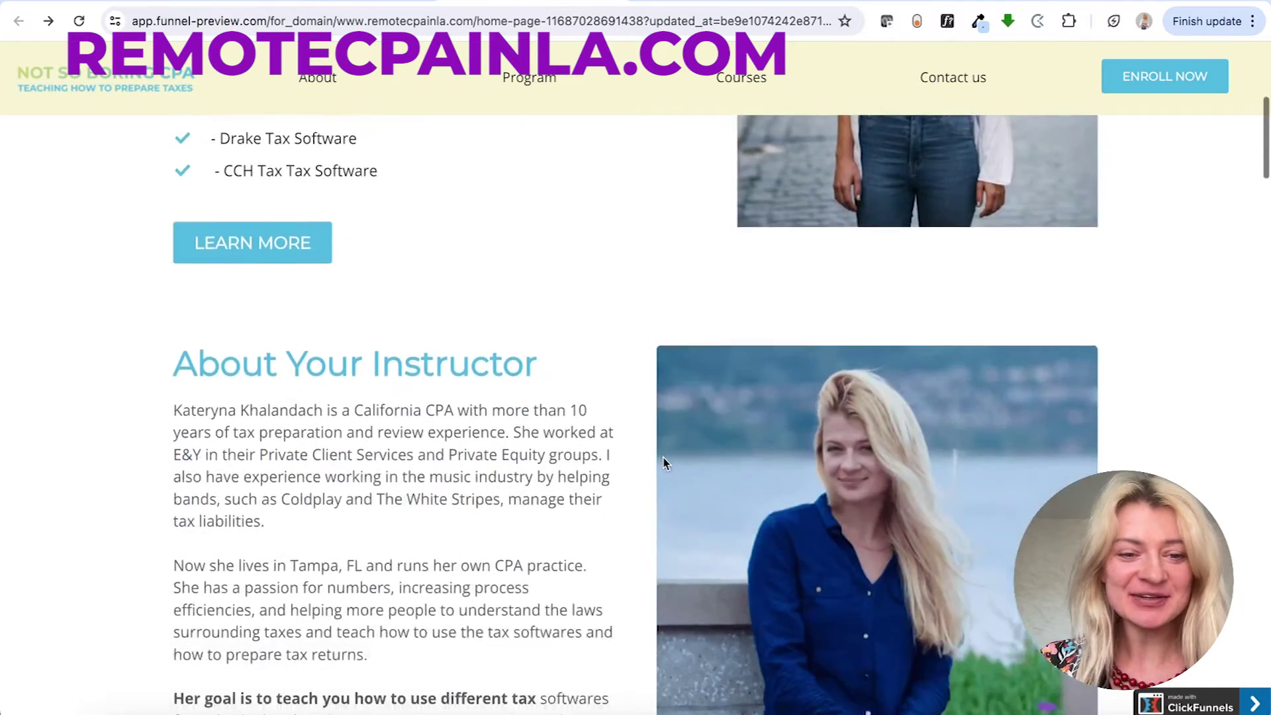
pyautogui.scroll(-8, 665, 463)
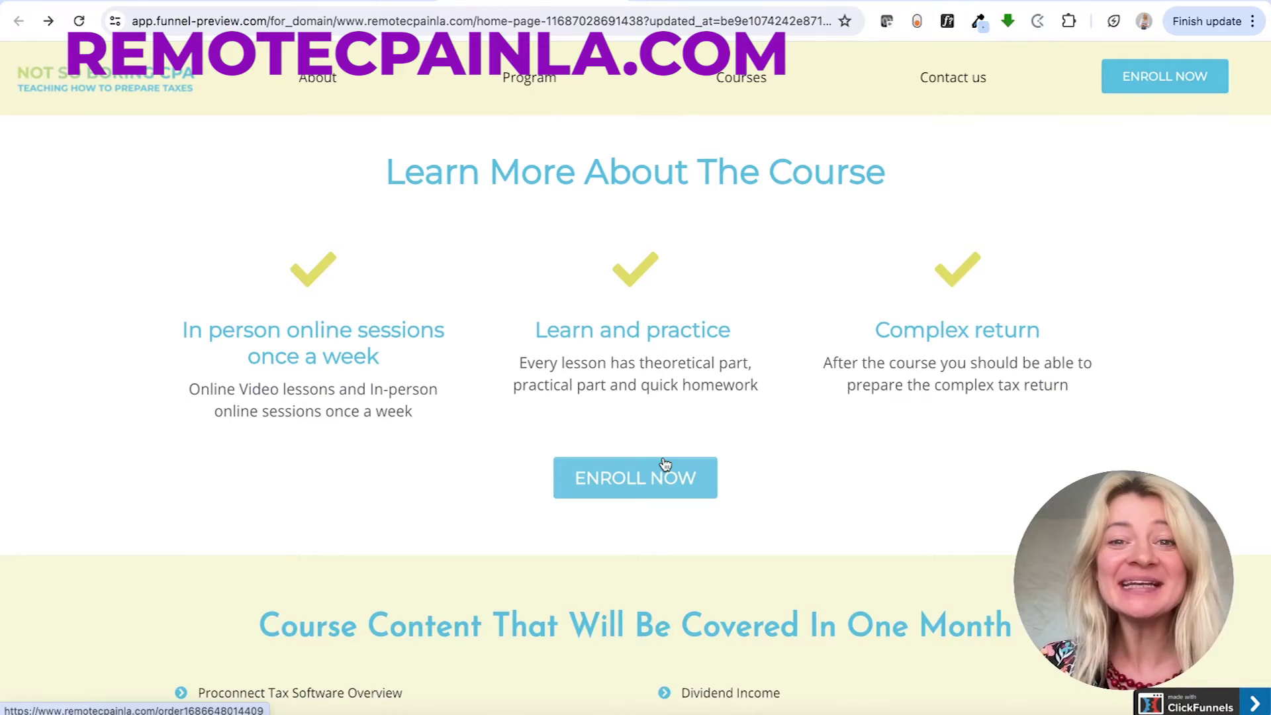
pyautogui.scroll(-9, 665, 464)
pyautogui.scroll(-16, 665, 464)
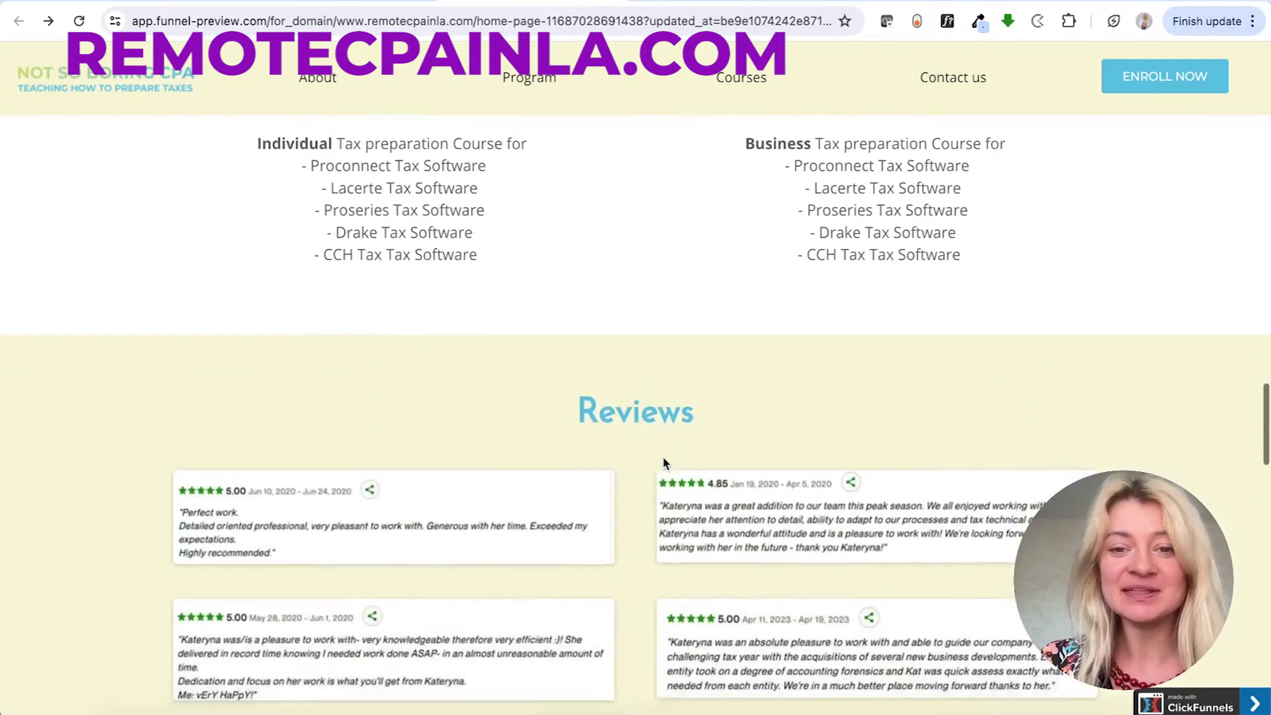
pyautogui.scroll(-2, 665, 464)
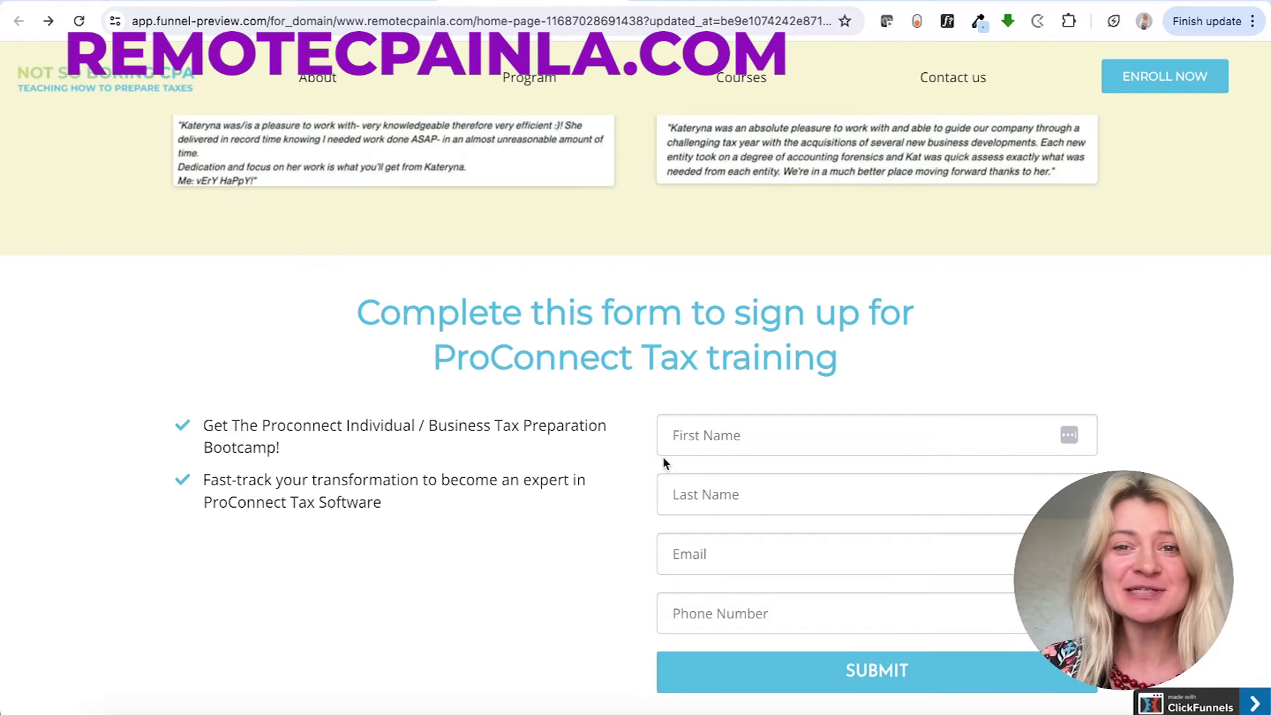
pyautogui.scroll(-8, 665, 464)
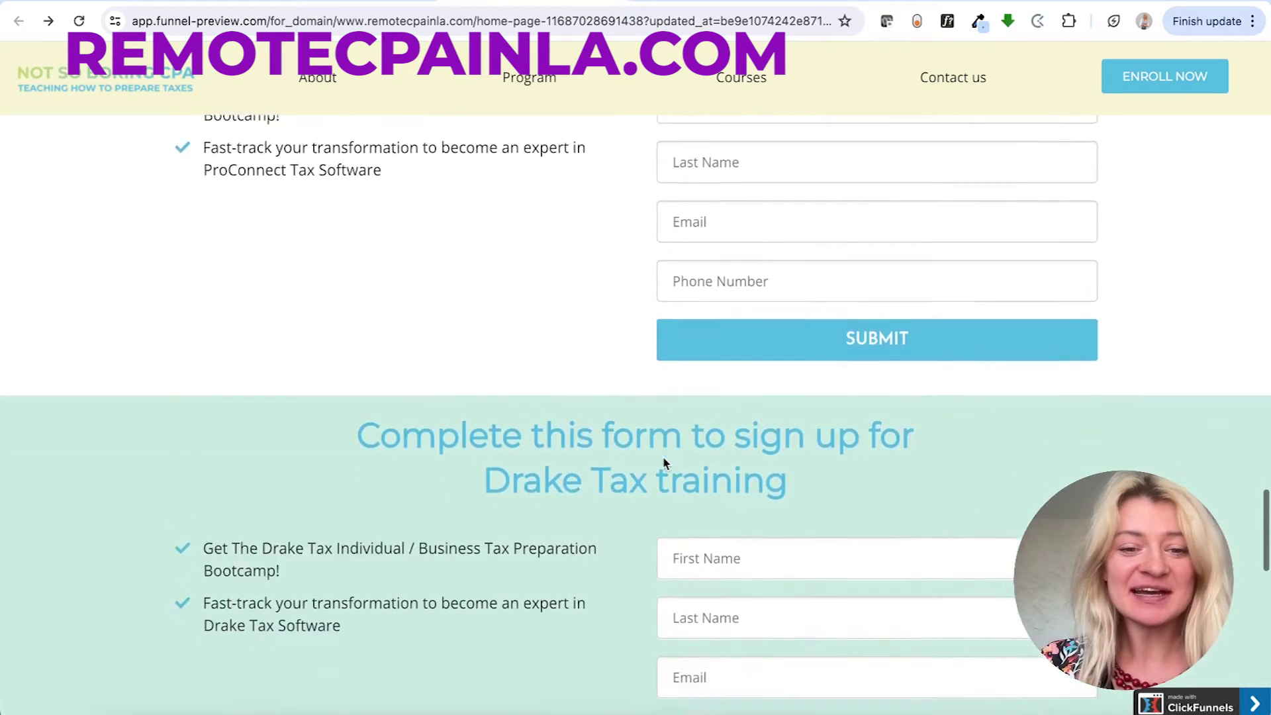
pyautogui.scroll(-13, 664, 461)
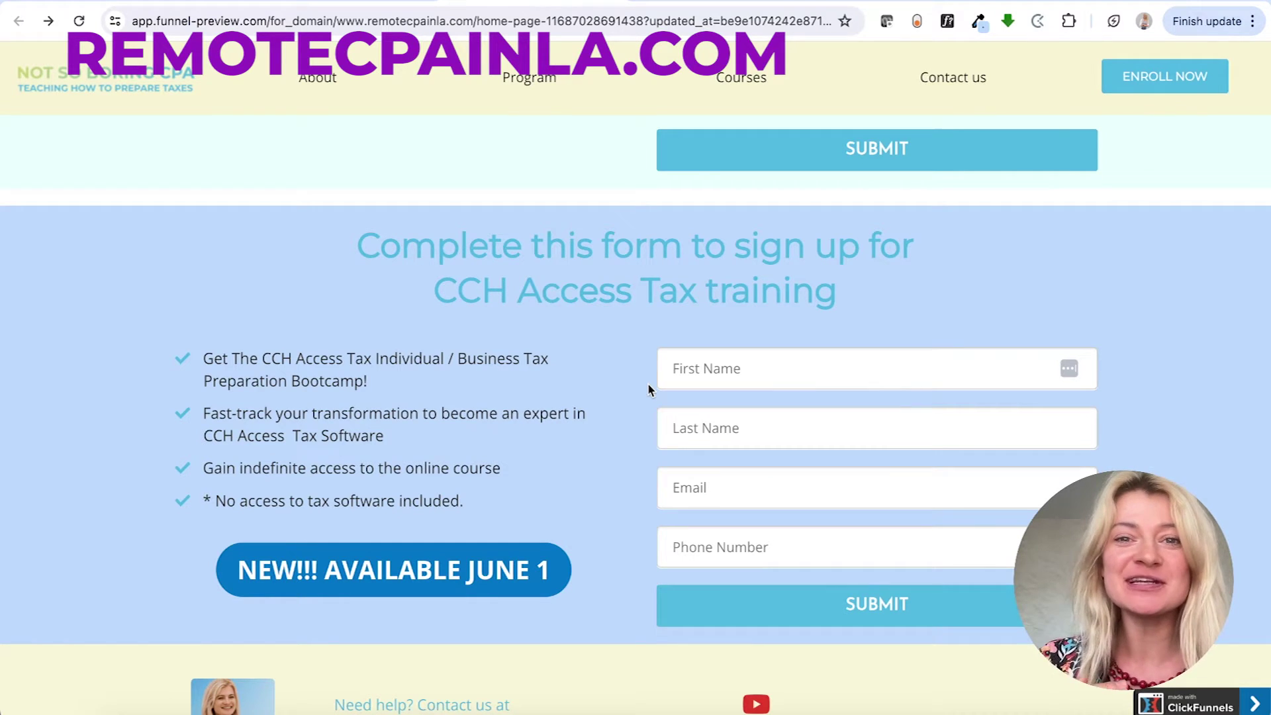
pyautogui.click(519, 568)
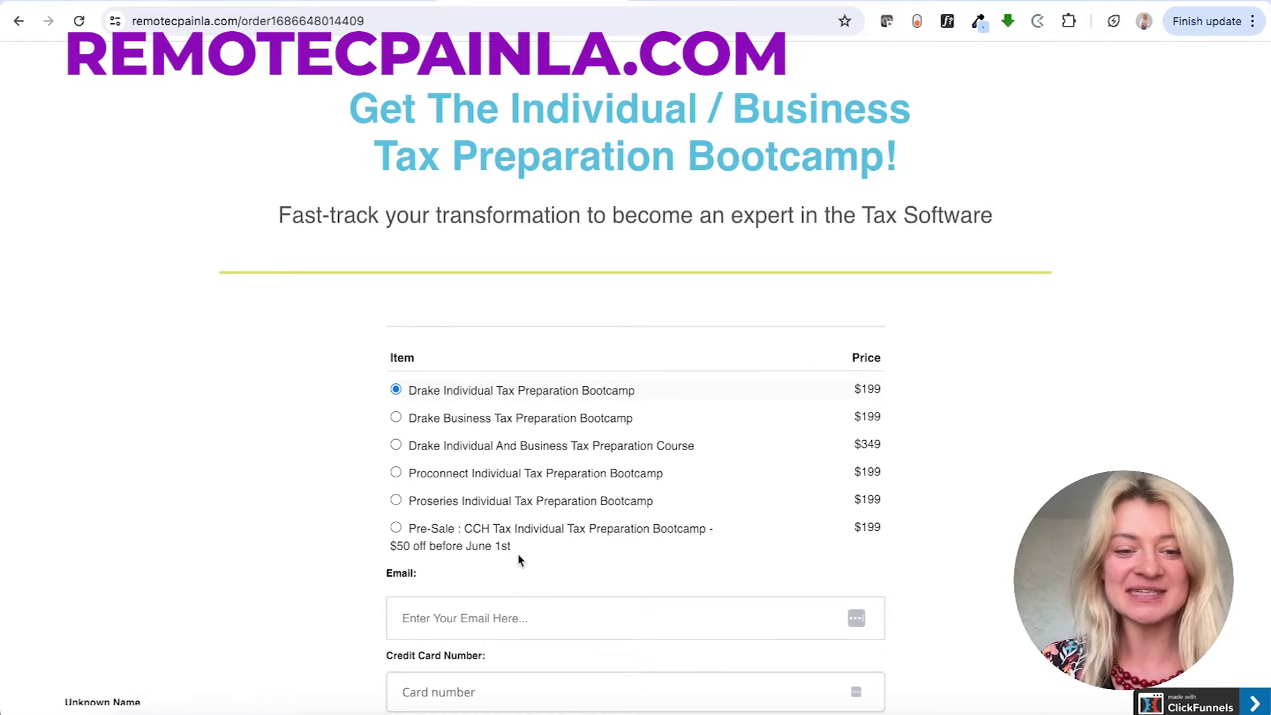
pyautogui.moveTo(441, 528); pyautogui.dragTo(505, 545)
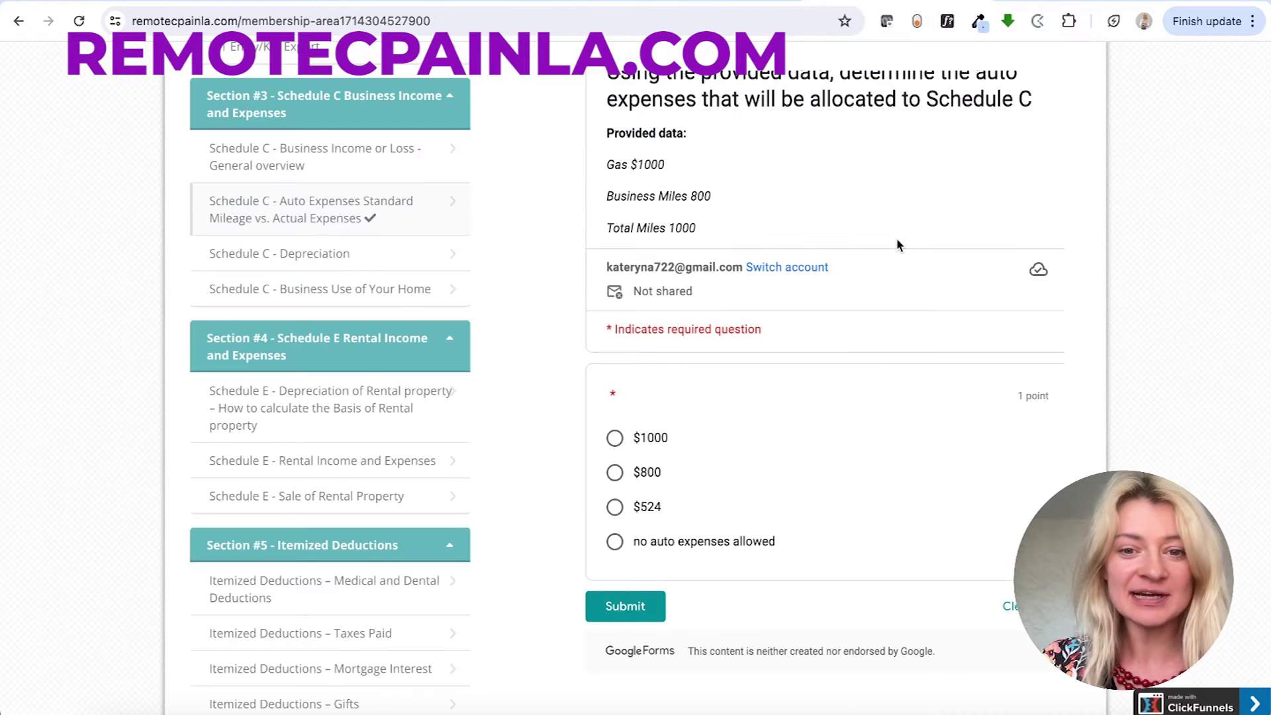
# - Scroll through the membership-area course sections, then back up to Lesson 12 on Schedule C auto expenses
pyautogui.scroll(10, 595, 245)
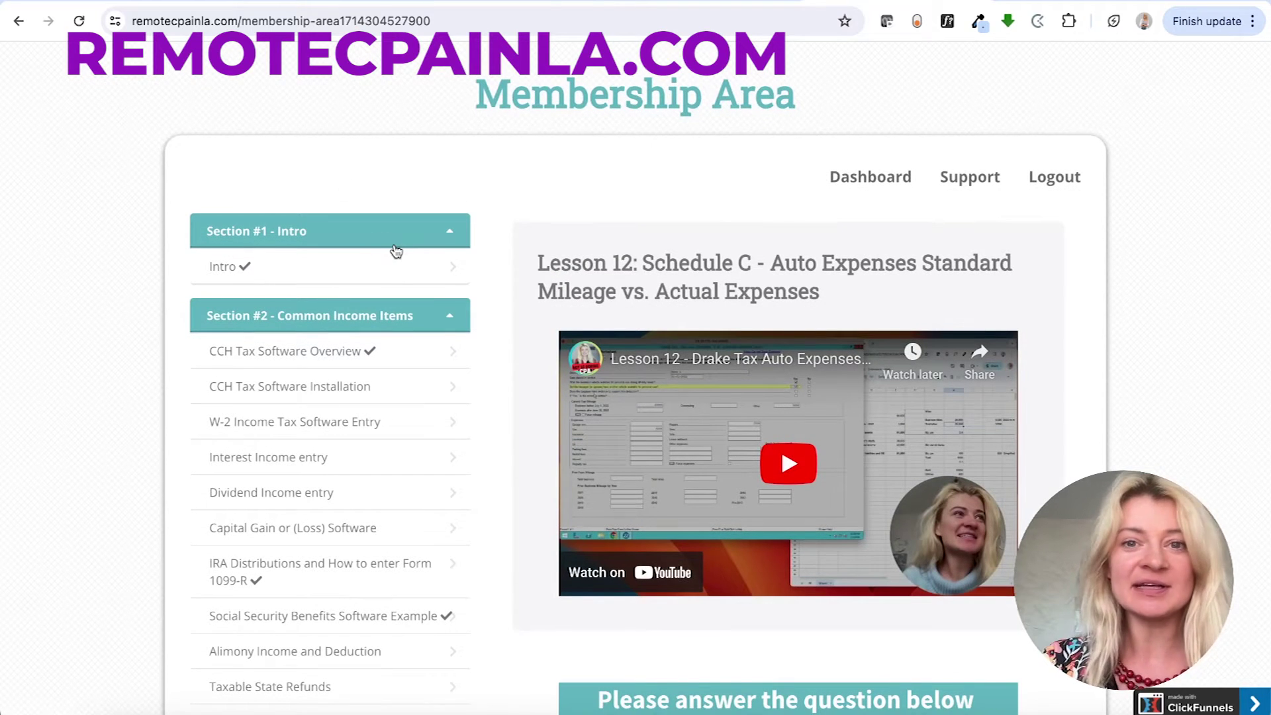
pyautogui.scroll(-2, 396, 250)
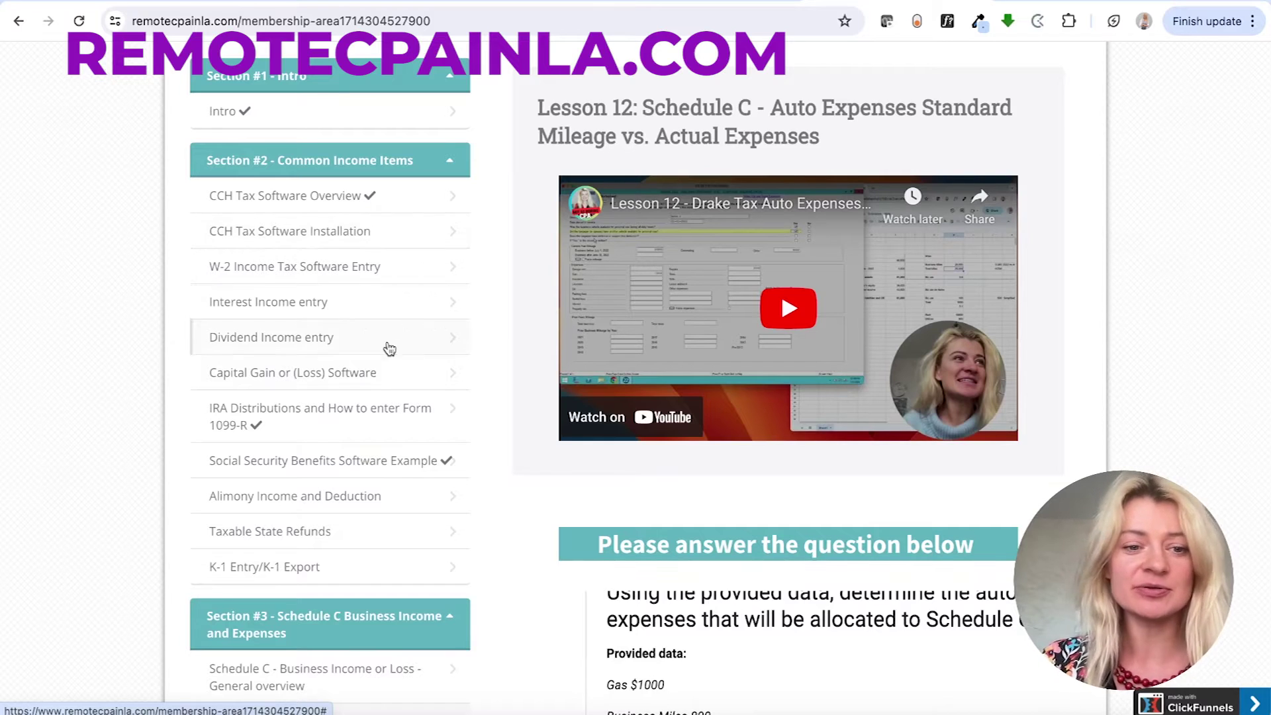
pyautogui.scroll(-4, 376, 382)
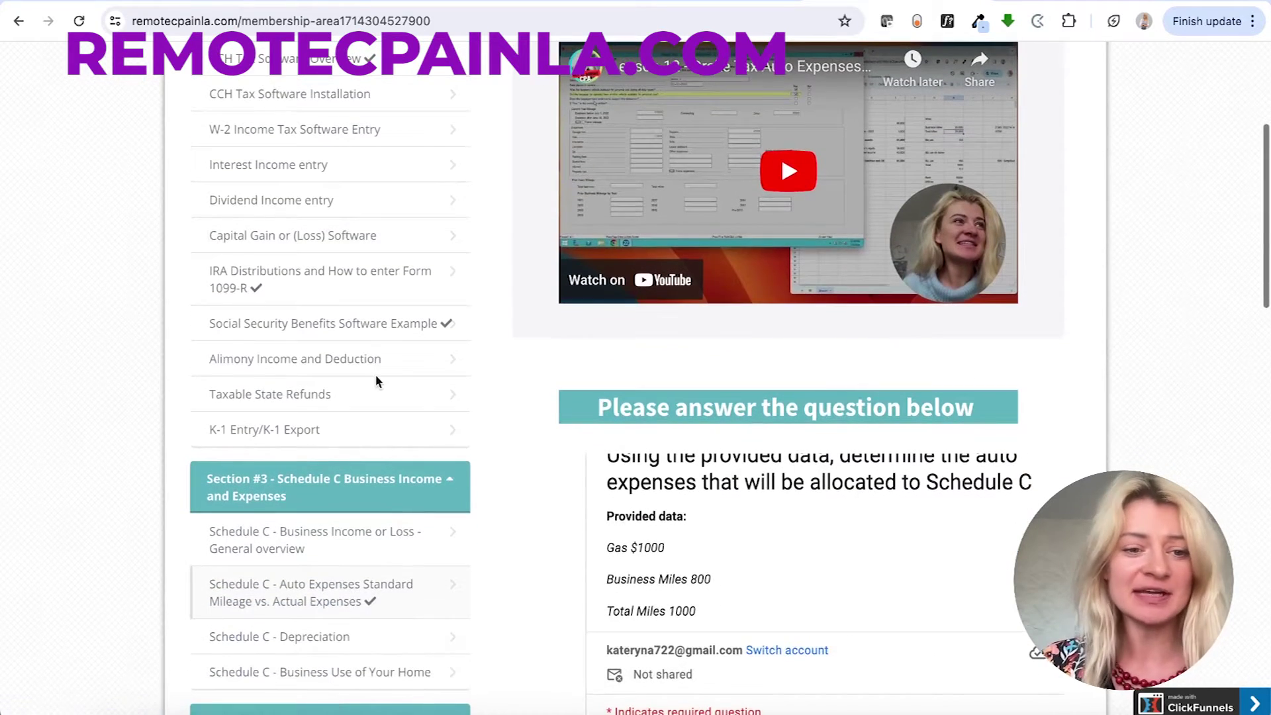
pyautogui.scroll(-3, 376, 380)
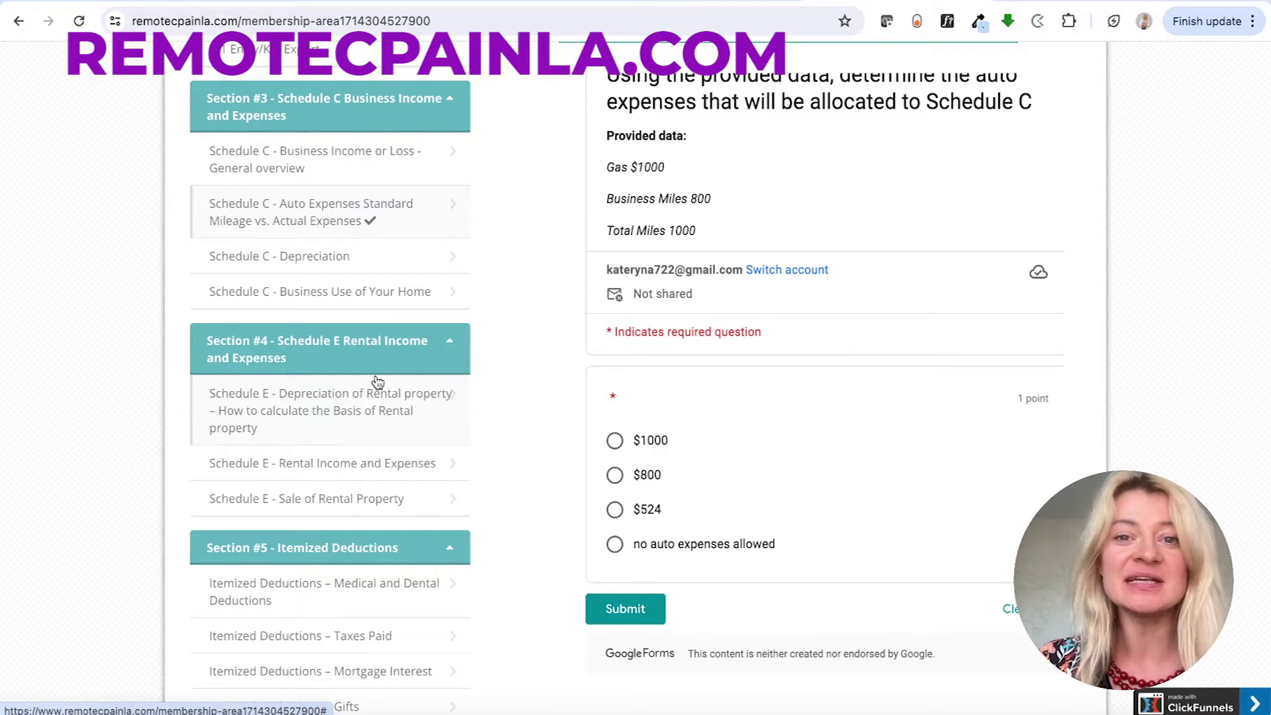
pyautogui.scroll(-3, 378, 382)
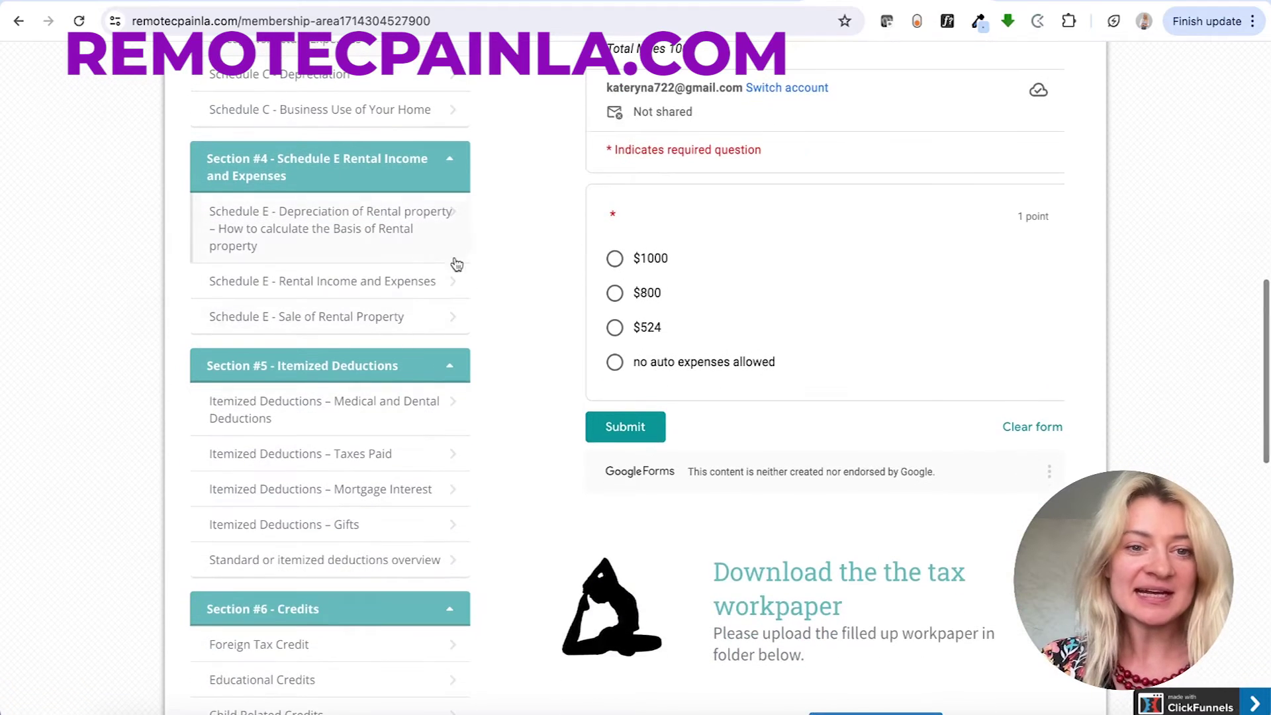
pyautogui.scroll(-9, 407, 291)
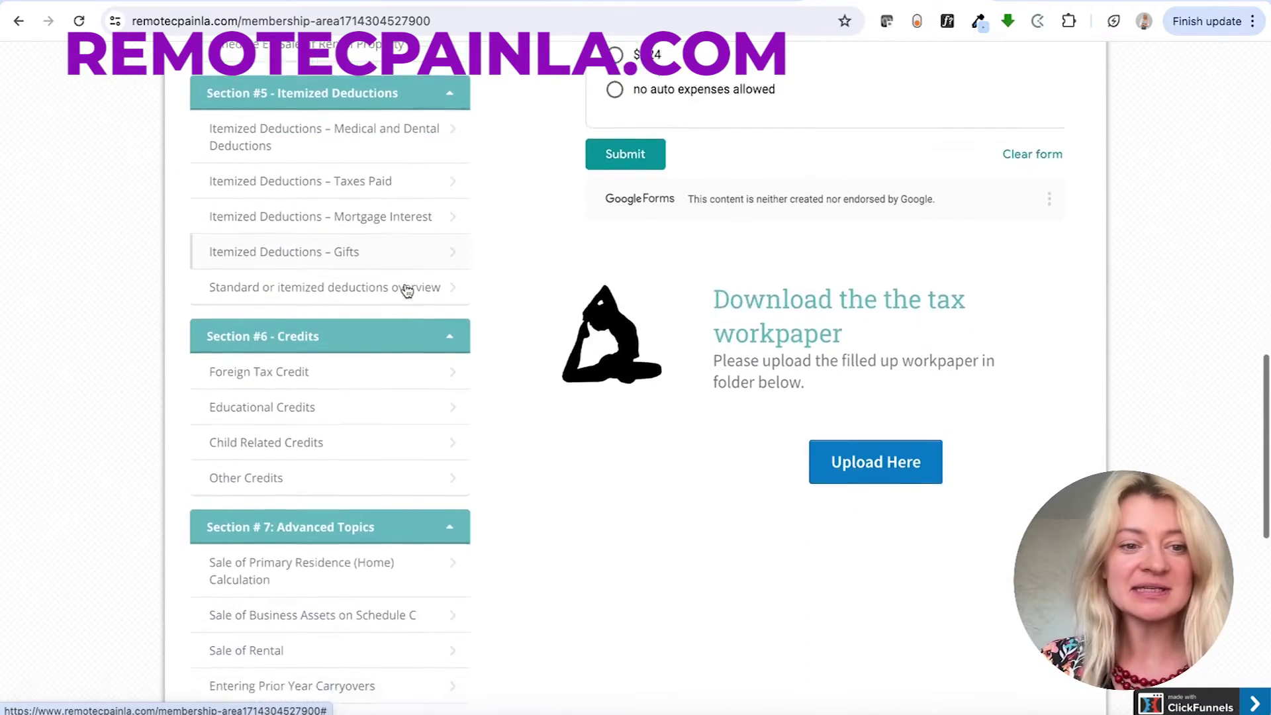
pyautogui.scroll(-2, 408, 292)
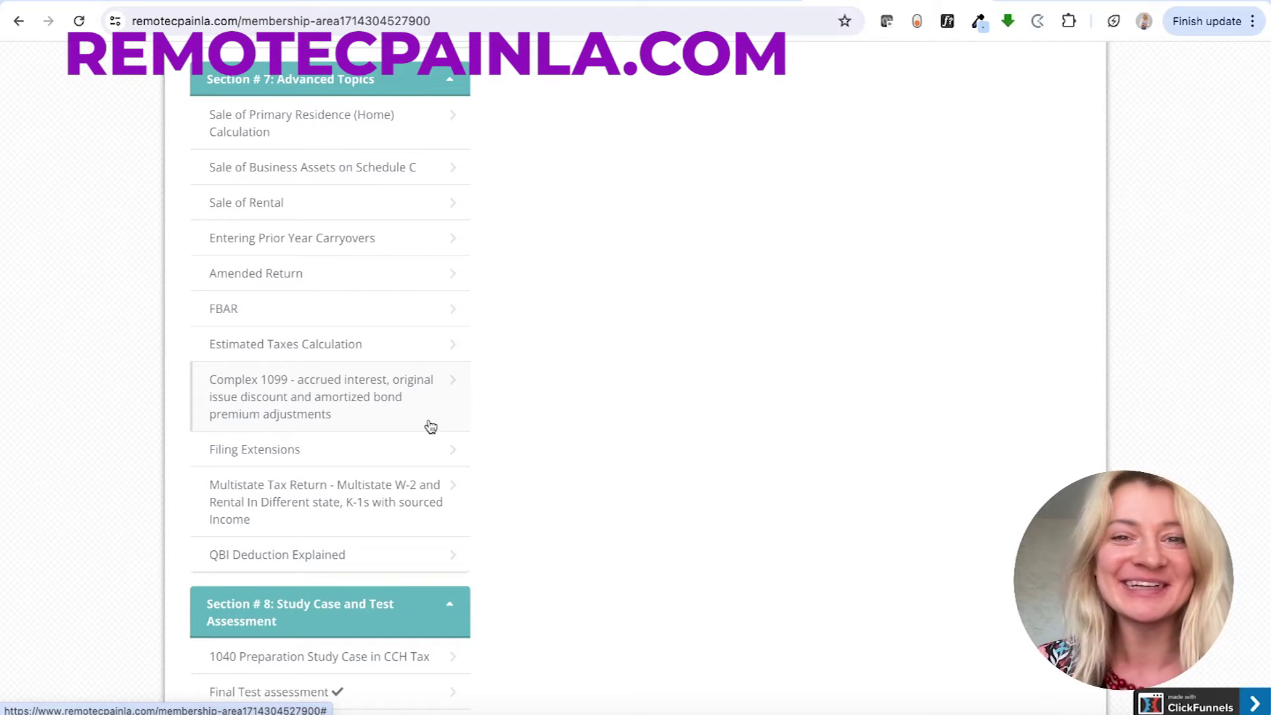
pyautogui.scroll(-3, 454, 468)
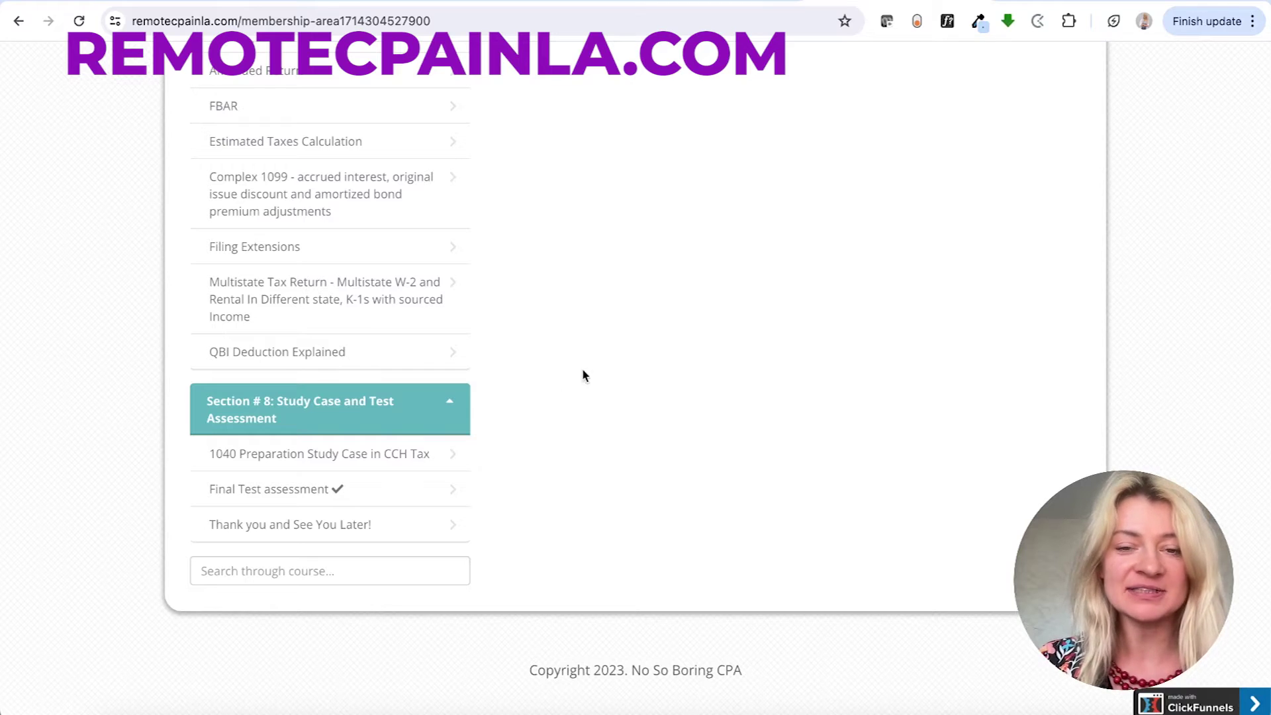
pyautogui.scroll(15, 582, 371)
pyautogui.scroll(2, 580, 358)
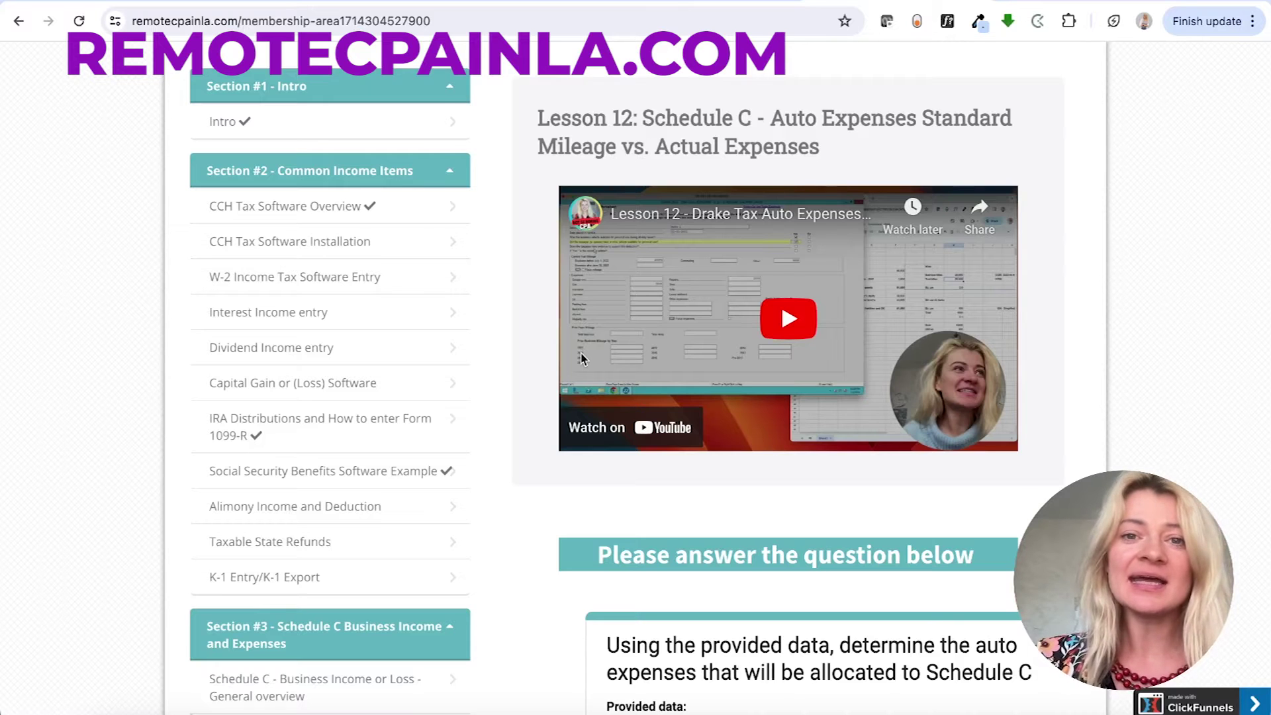
# - Answer the Schedule C auto-expense quiz with $1000, submit it, and view the 0/1 score showing $800
pyautogui.scroll(-5, 581, 358)
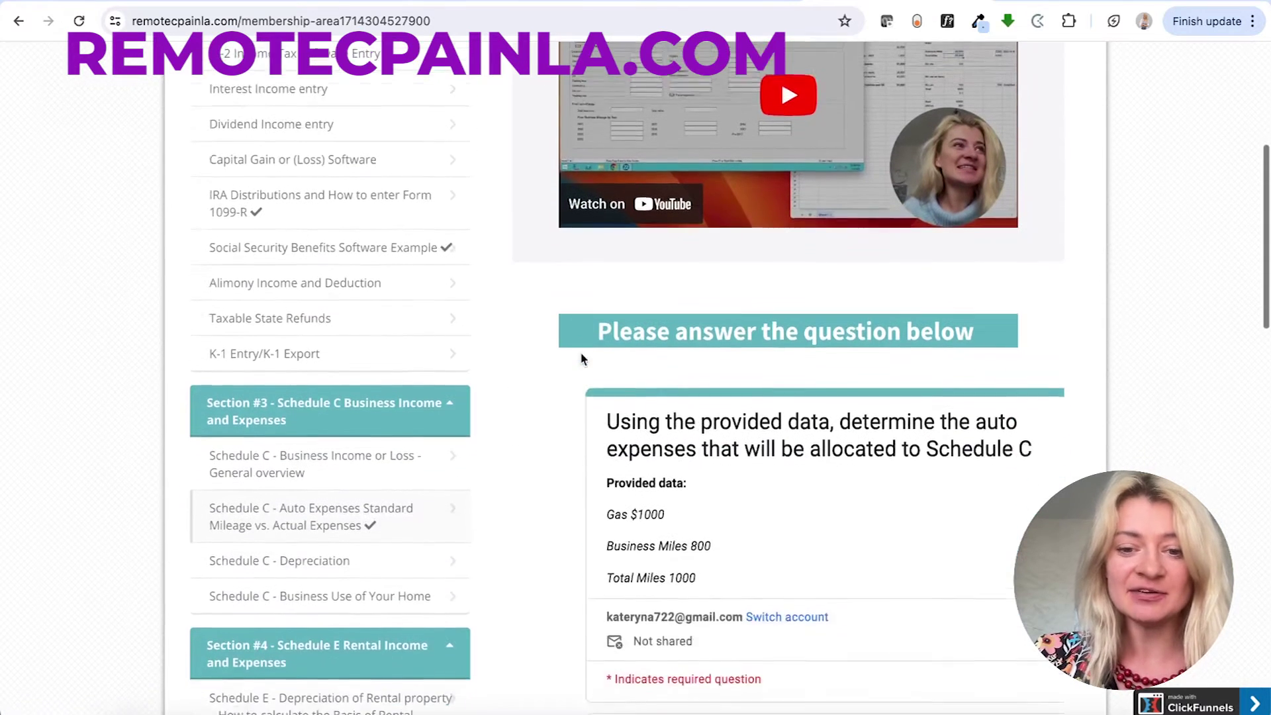
pyautogui.scroll(-4, 655, 475)
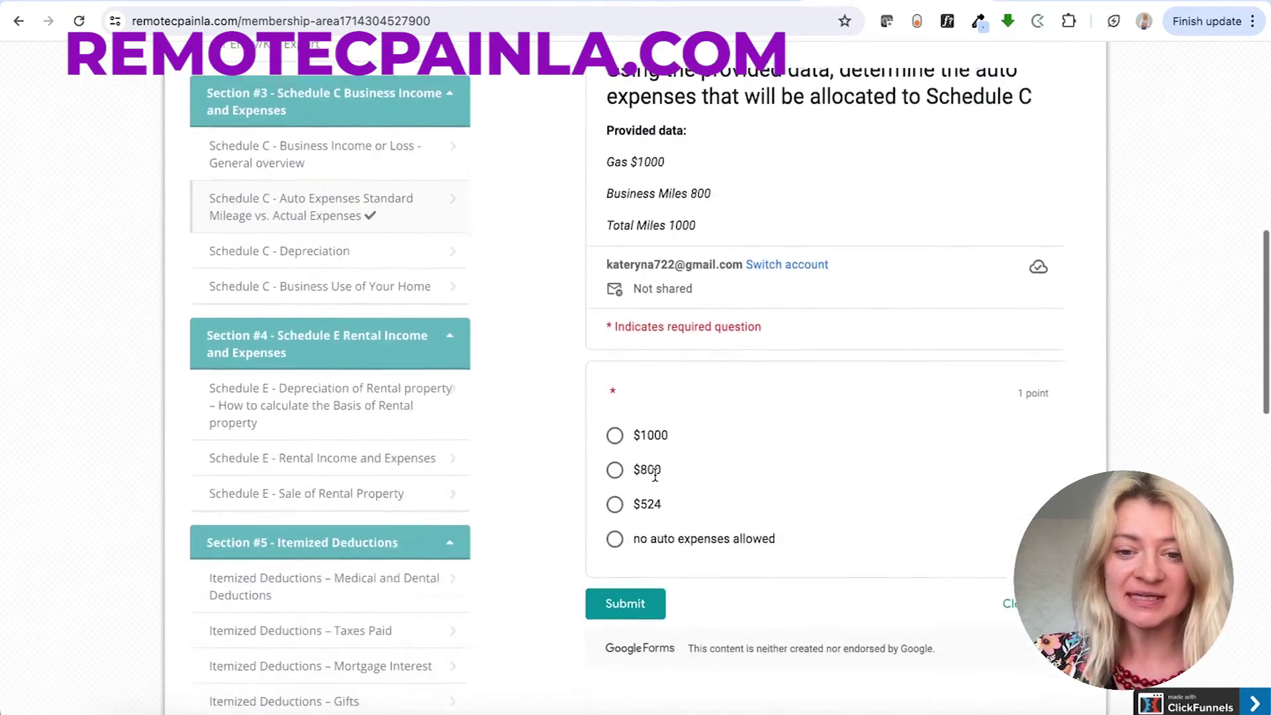
pyautogui.click(615, 375)
pyautogui.click(626, 543)
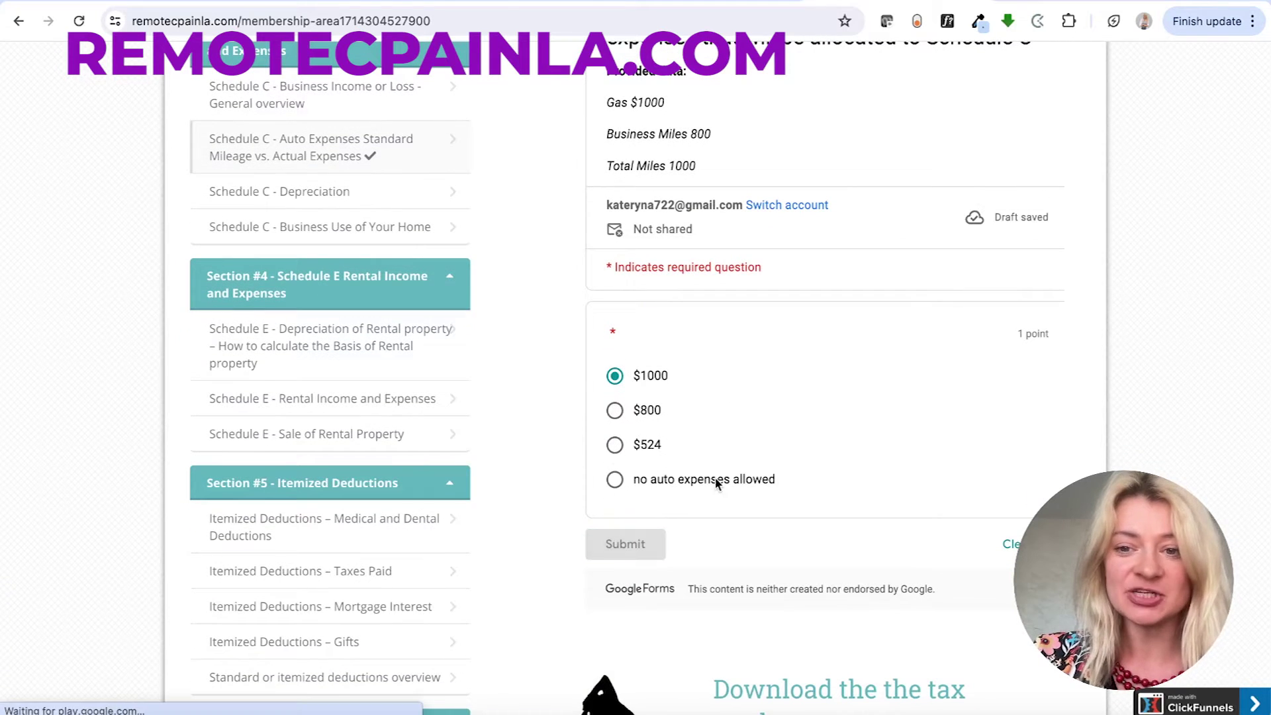
pyautogui.click(675, 177)
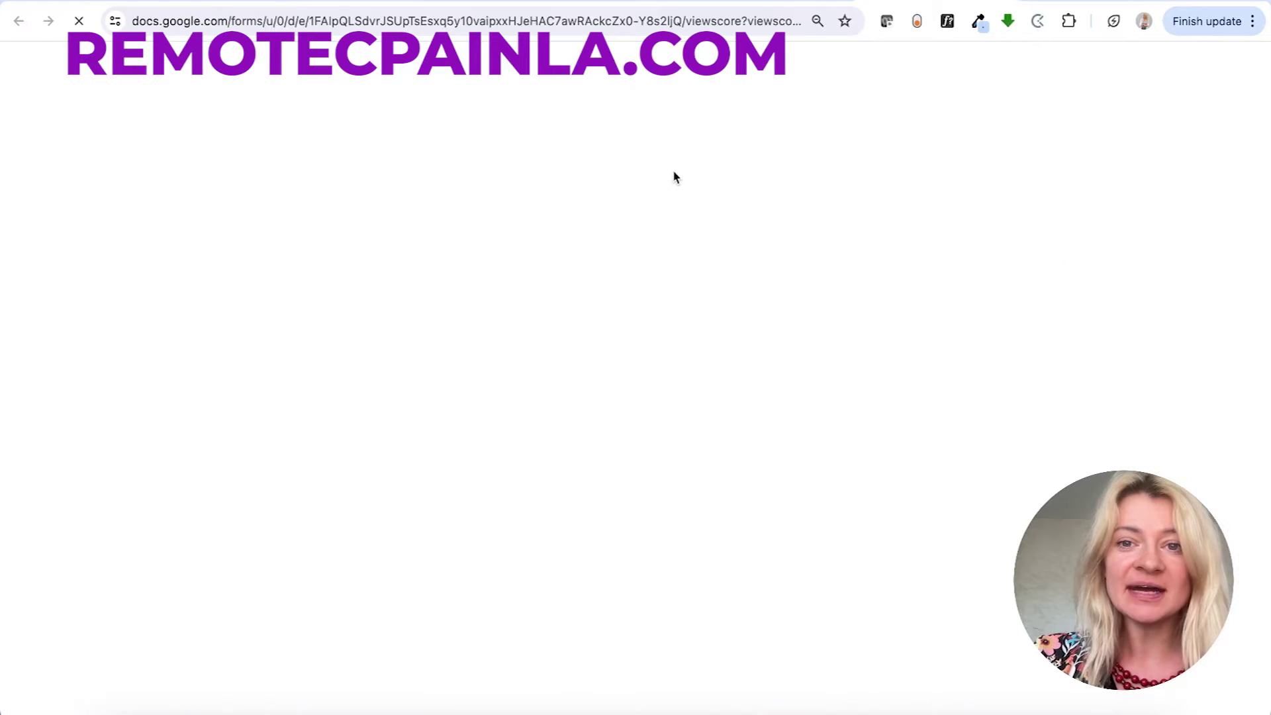
pyautogui.scroll(-3, 672, 176)
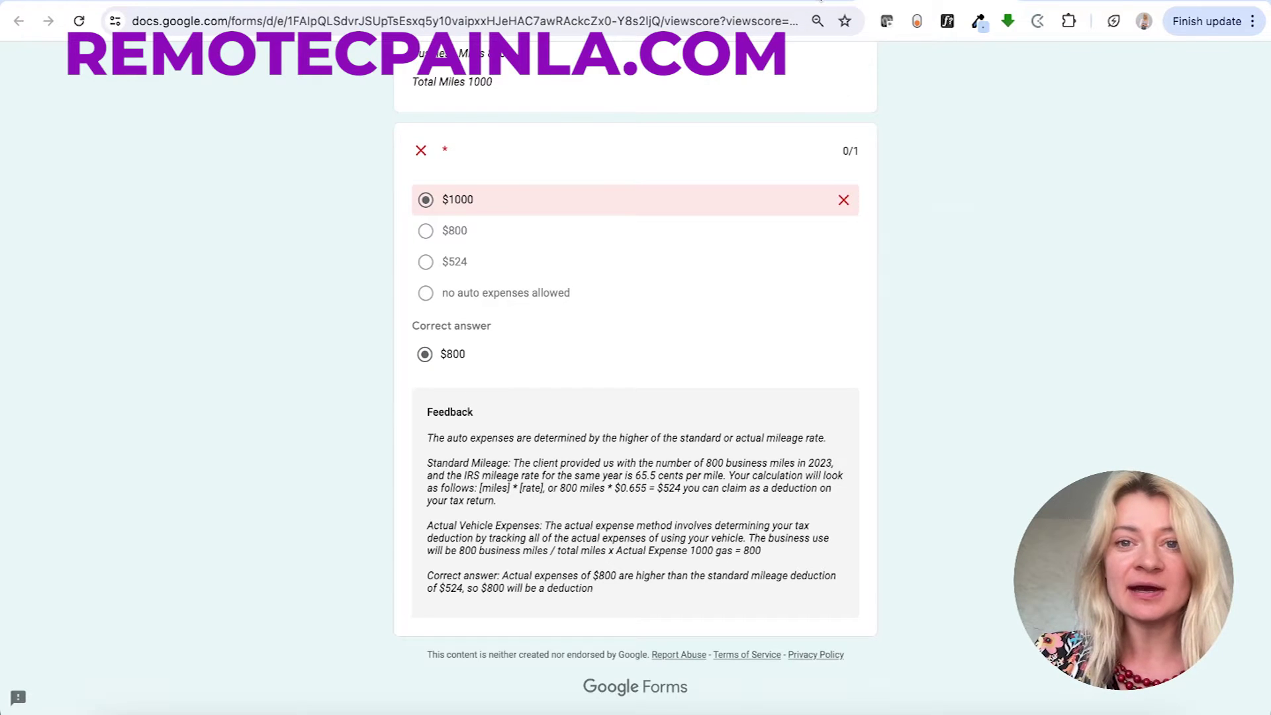
# - Return to the membership-area tab and scroll through the bootcamp order page
pyautogui.click(821, 0)
pyautogui.scroll(4, 856, 314)
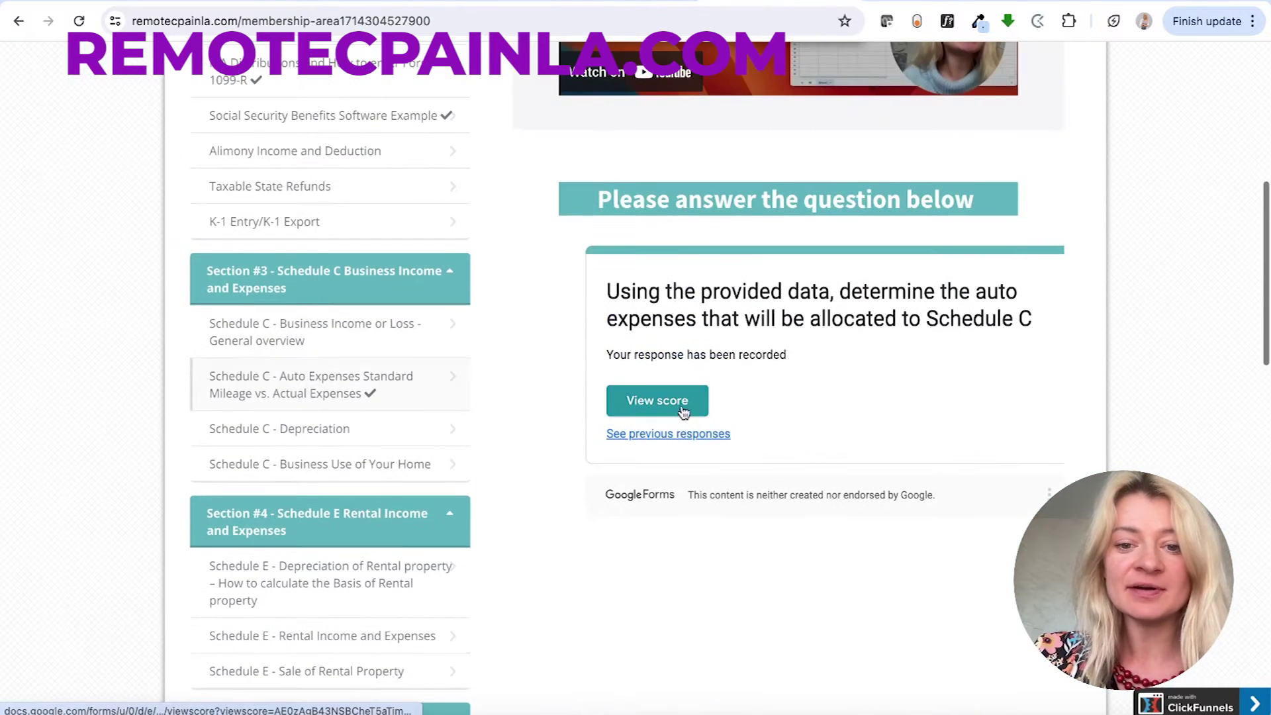
pyautogui.scroll(5, 712, 404)
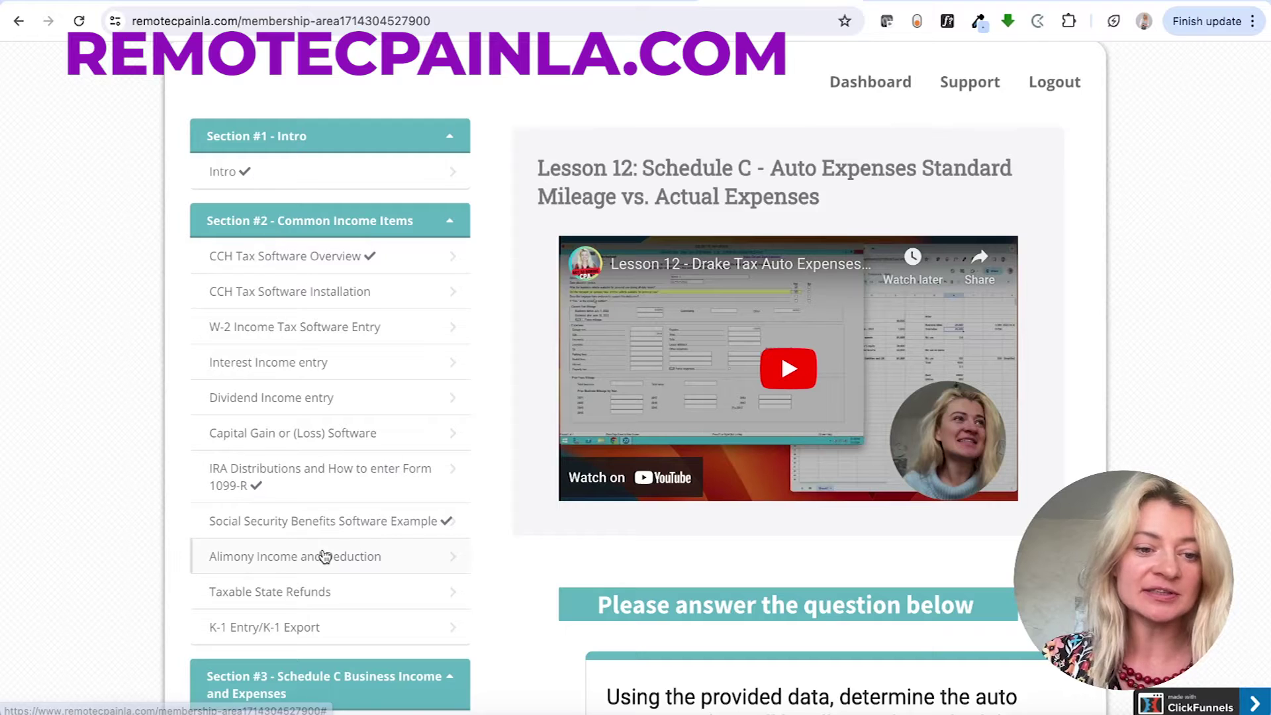
pyautogui.scroll(-2, 324, 556)
pyautogui.scroll(-4, 325, 556)
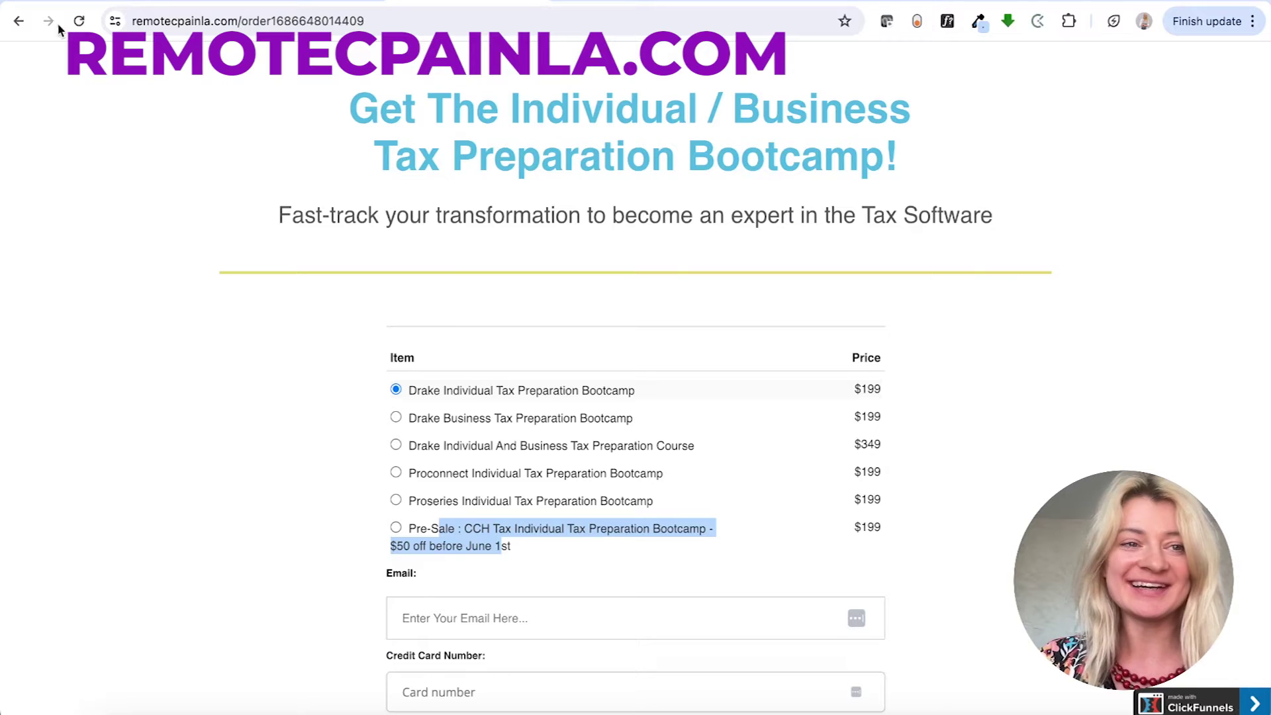
# - Go back from the order page to the CCH Access Tax training sign-up page
pyautogui.click(19, 21)
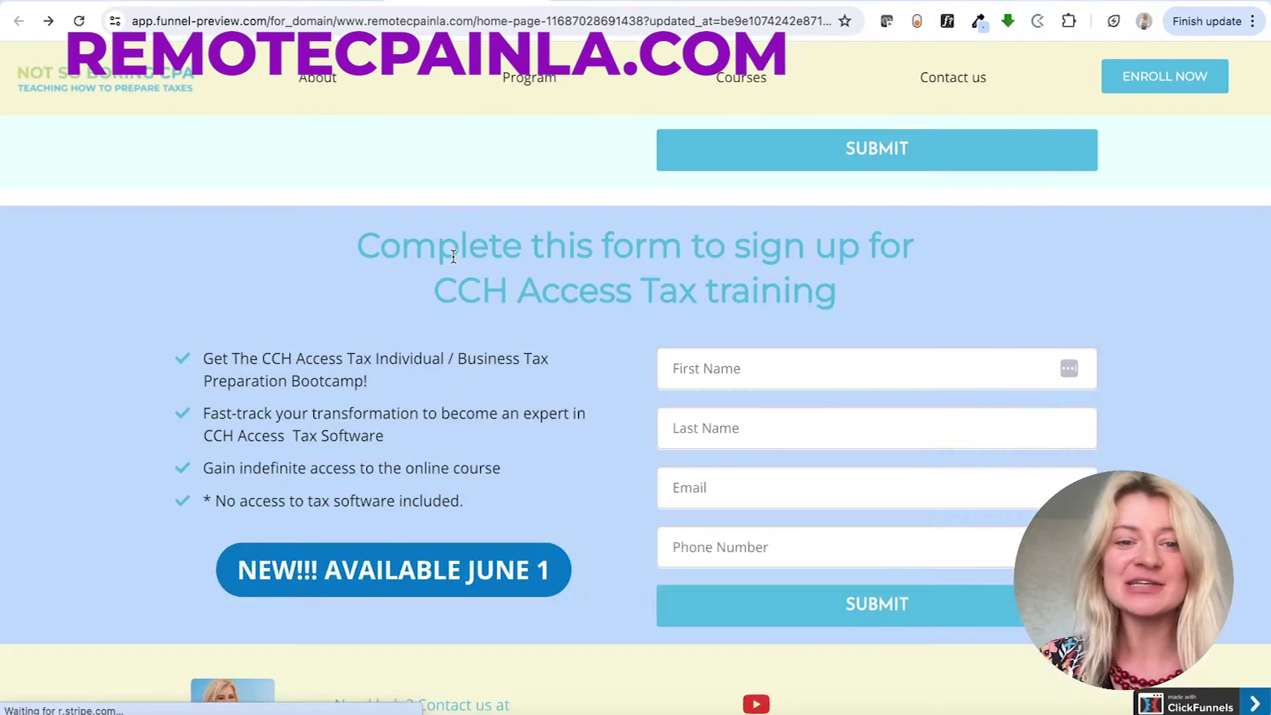
pyautogui.scroll(-1, 453, 256)
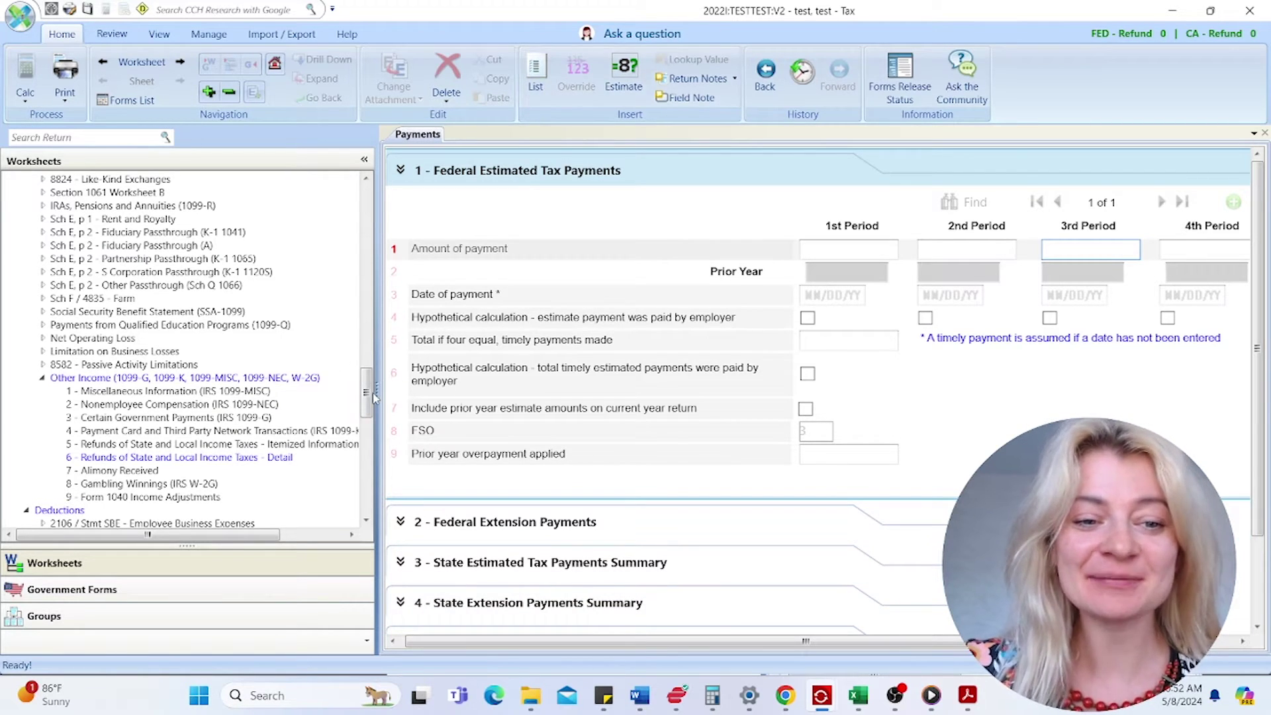
# - Browse the Review, View, Manage, Import/Export and Help ribbon tabs, then open the Calc dropdown
pyautogui.scroll(15, 351, 197)
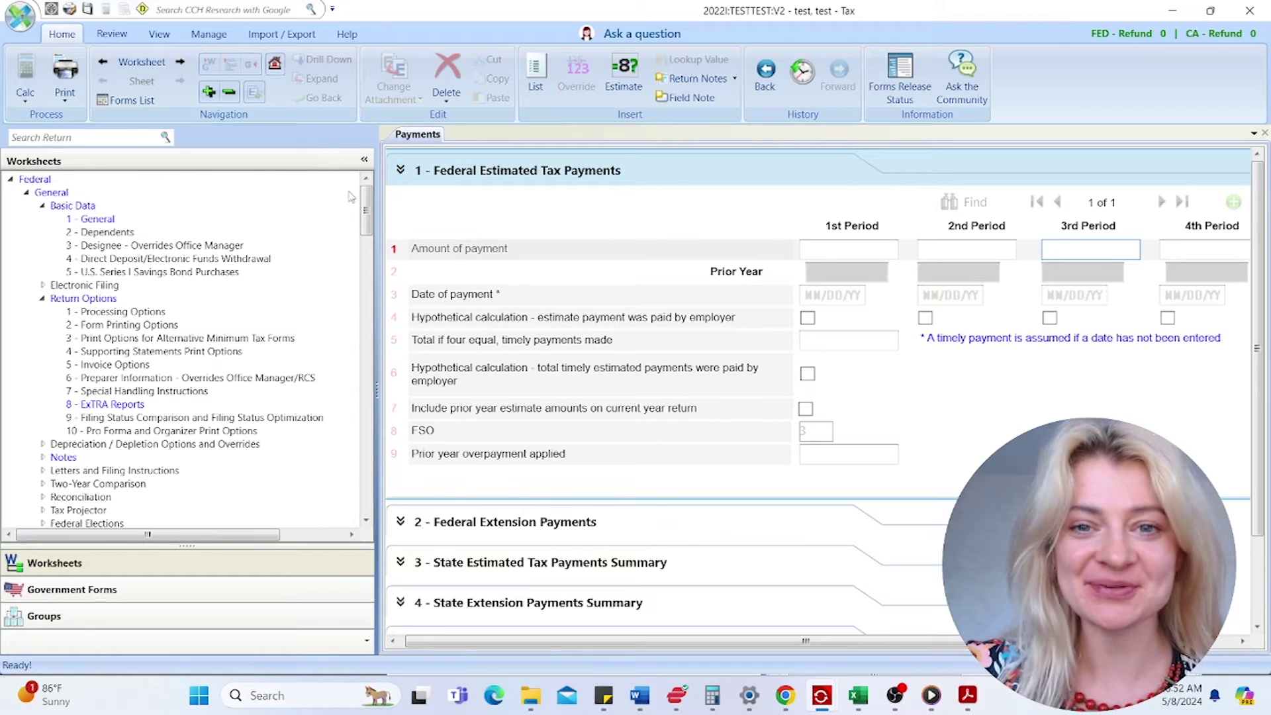
pyautogui.click(110, 35)
pyautogui.click(69, 37)
pyautogui.click(112, 35)
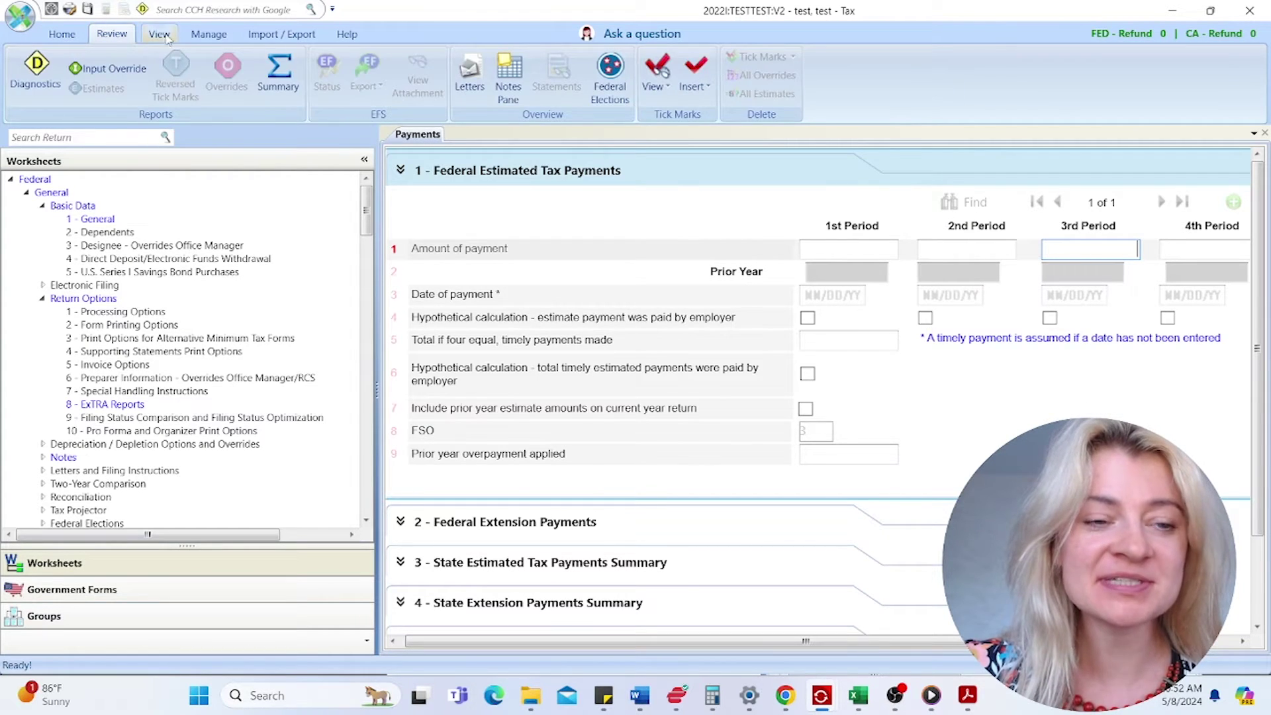
pyautogui.click(158, 34)
pyautogui.click(208, 34)
pyautogui.click(265, 35)
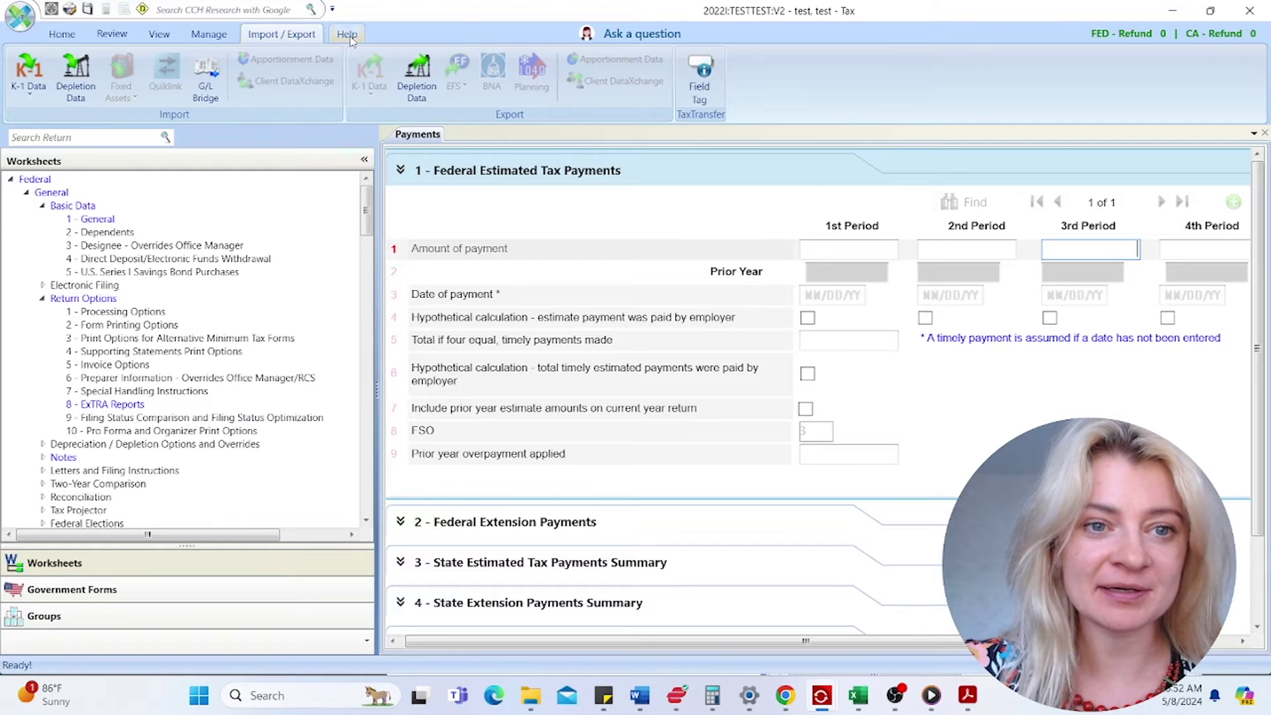
pyautogui.click(347, 34)
pyautogui.click(63, 35)
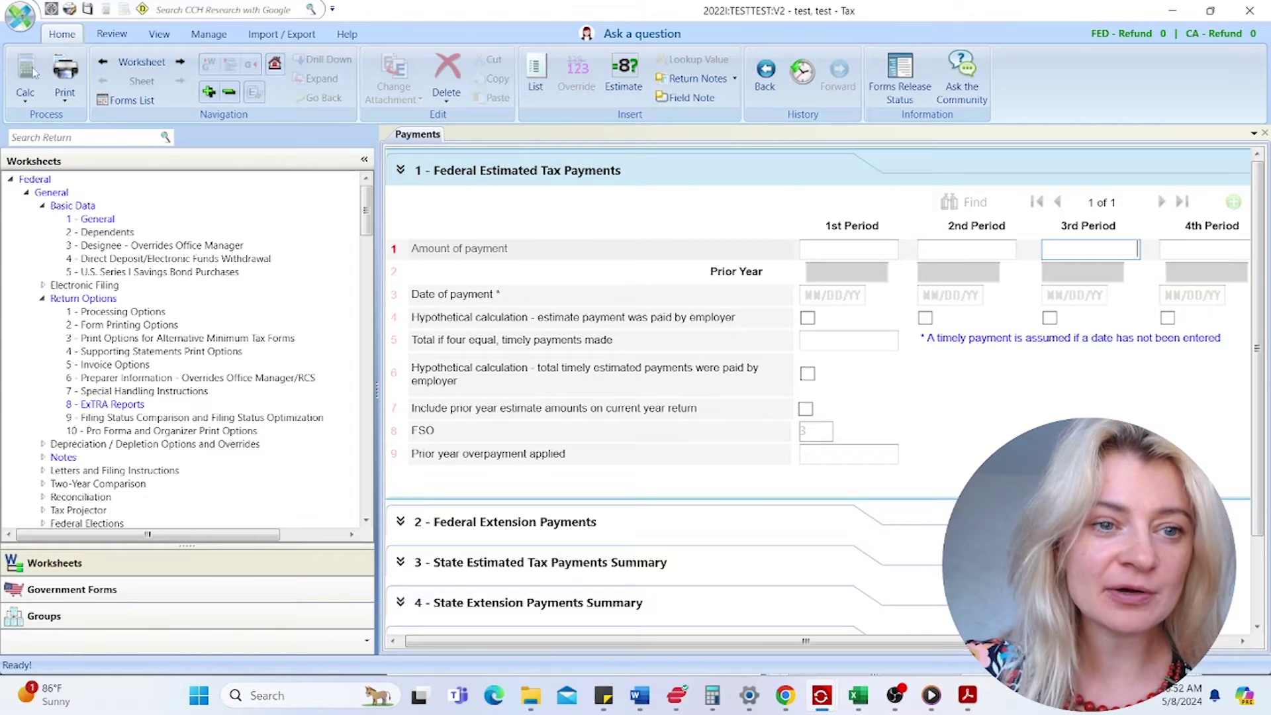
pyautogui.click(25, 106)
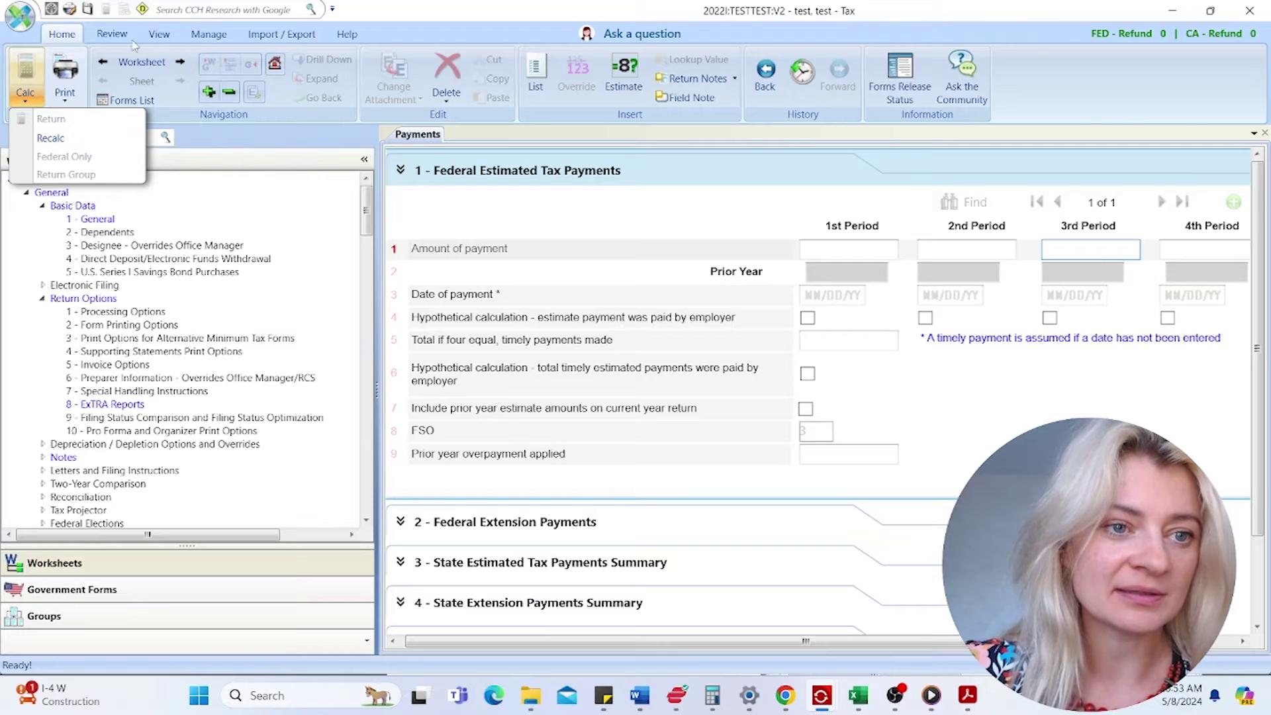
# - Open the Print dropdown and display Form 1040 from the Government Forms list
pyautogui.click(65, 98)
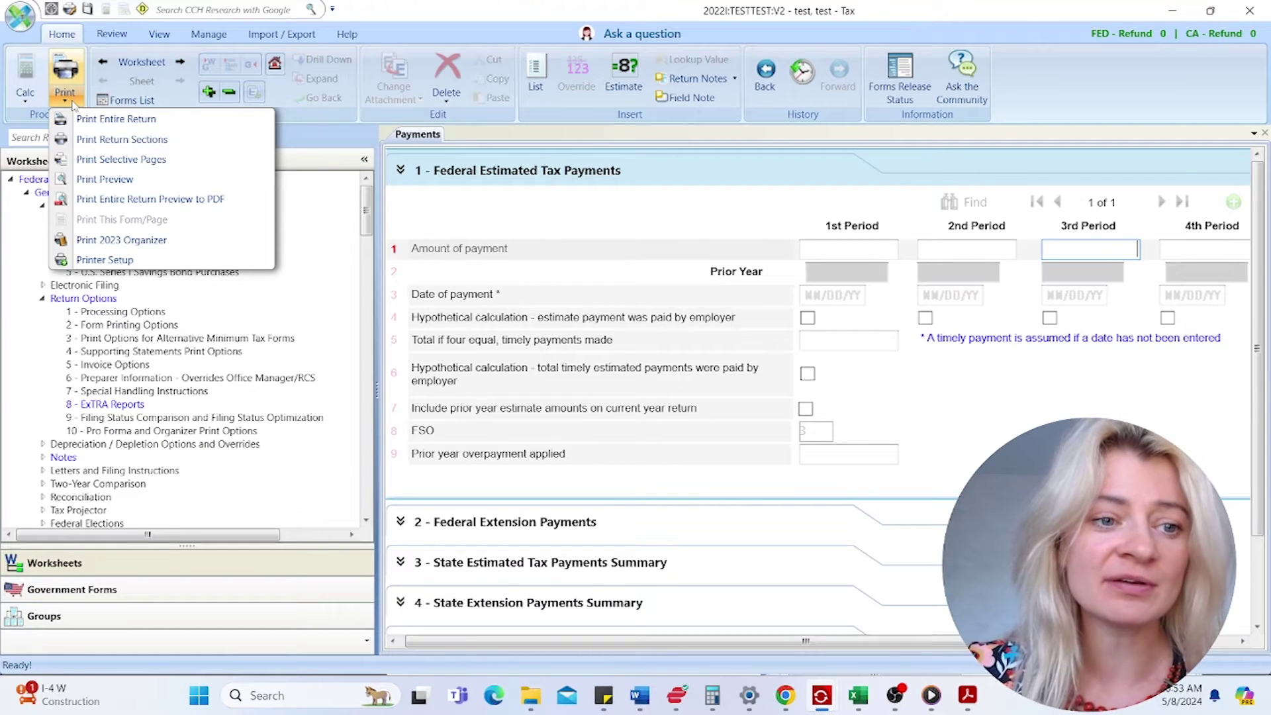
pyautogui.click(198, 599)
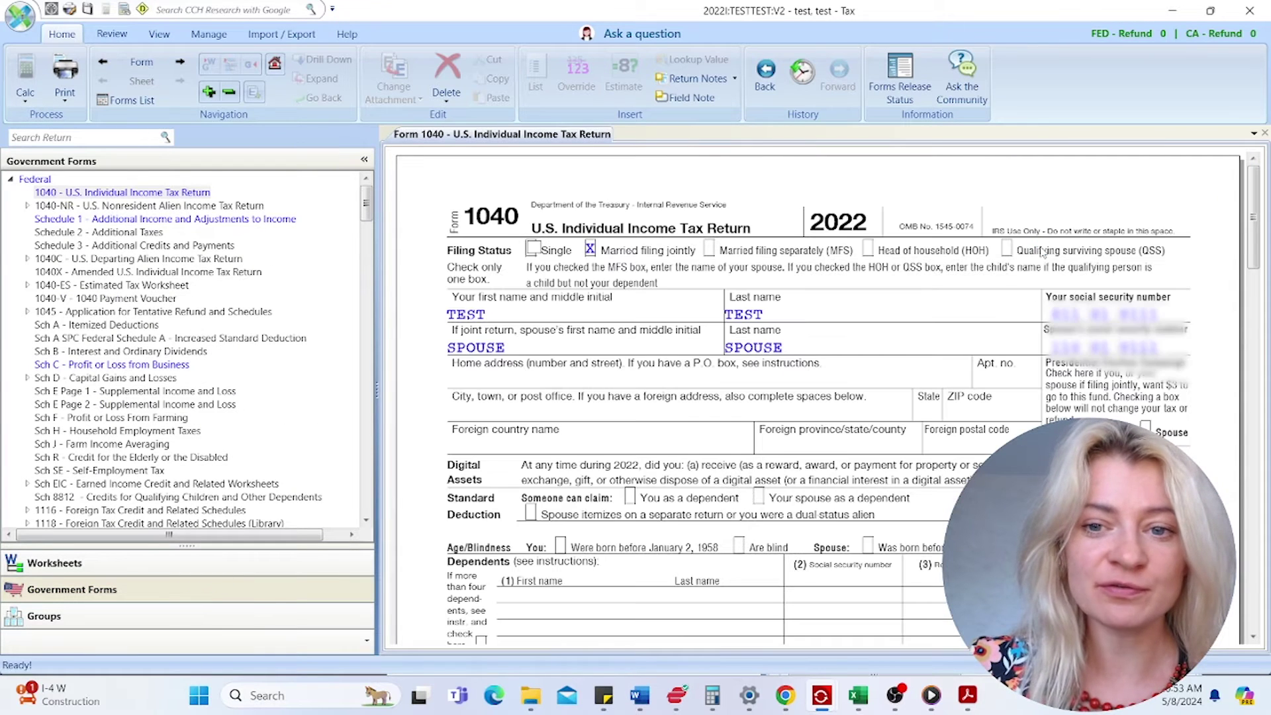
# - Review Form 1040's print settings, keep Printer, close without printing, and return to Worksheets
pyautogui.rightClick(1005, 190)
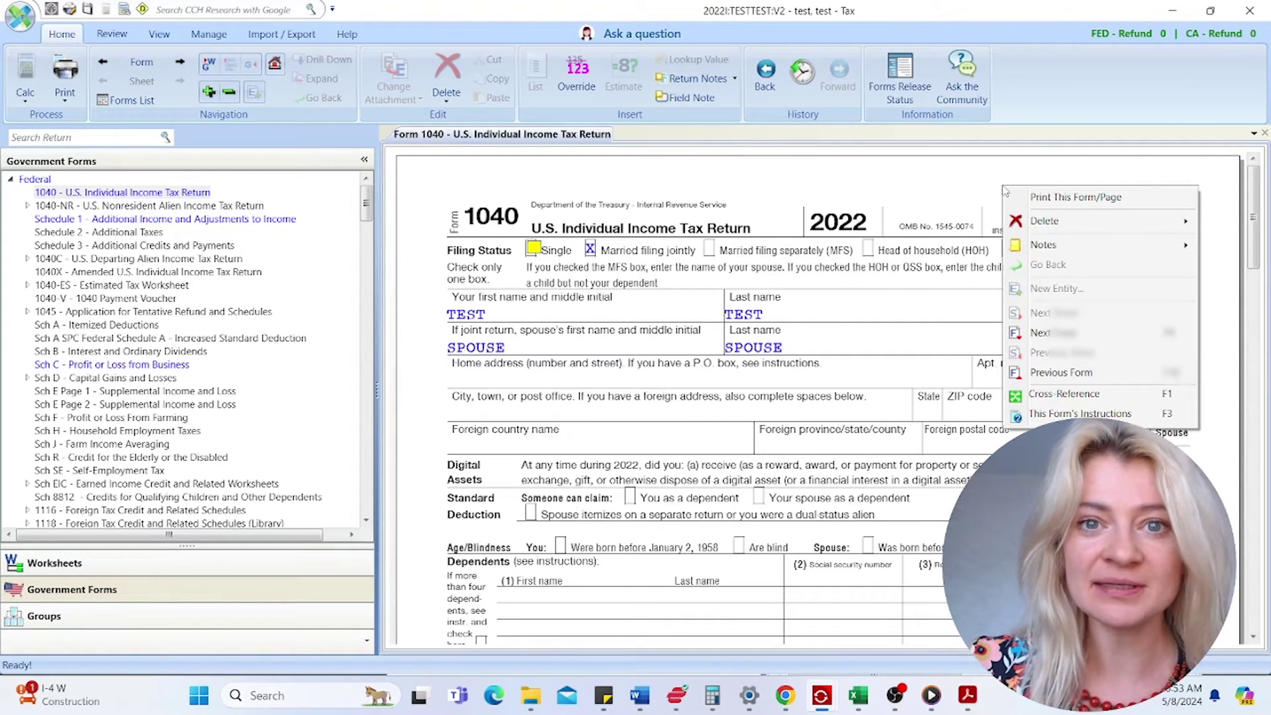
pyautogui.click(1047, 198)
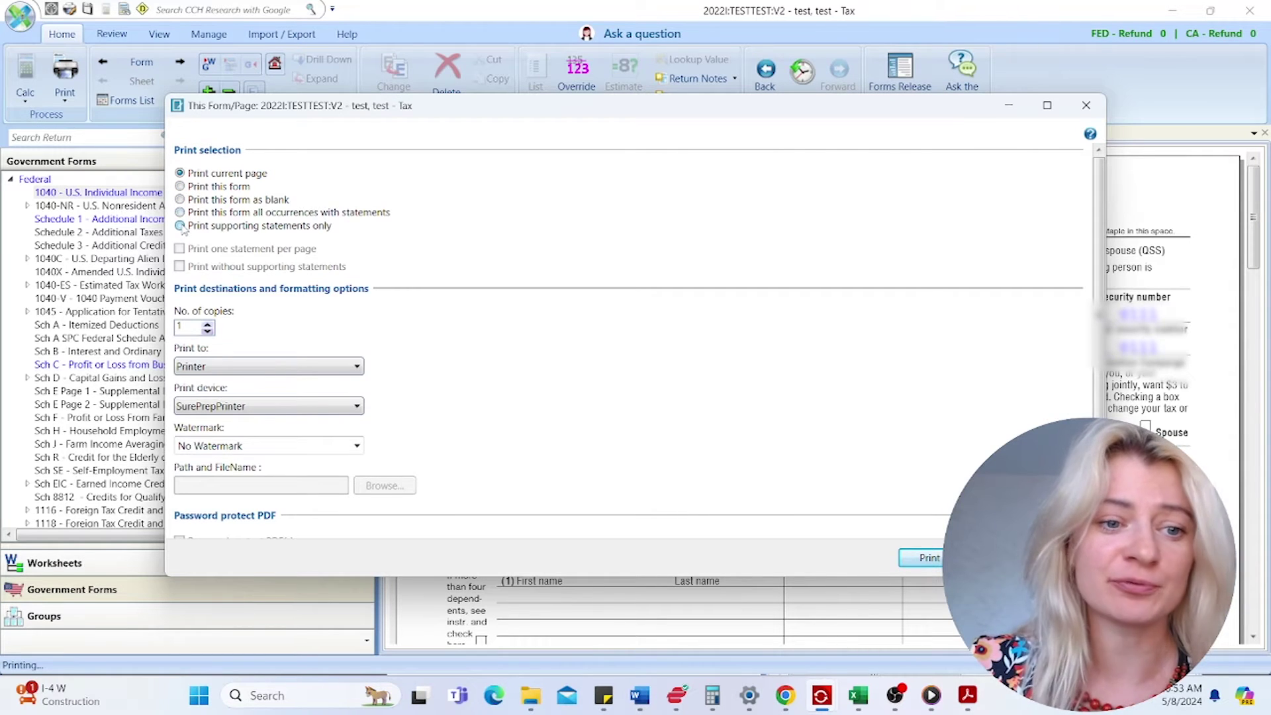
pyautogui.click(258, 367)
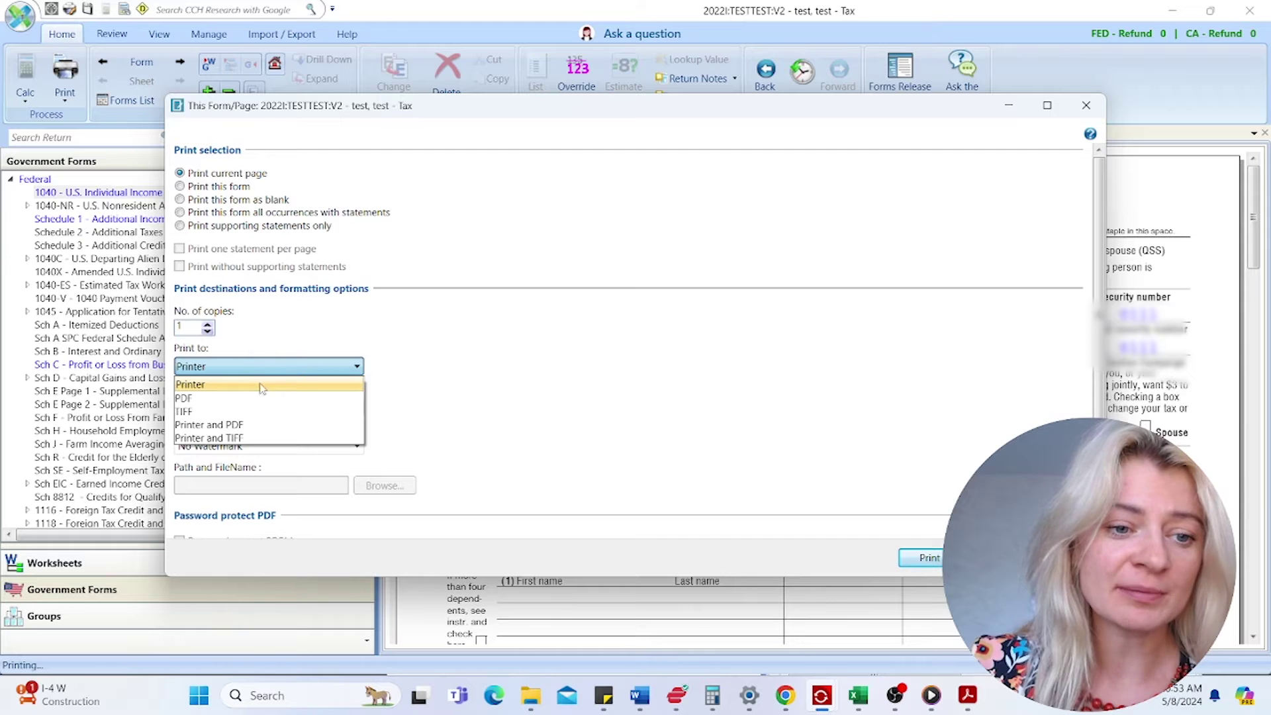
pyautogui.click(1088, 107)
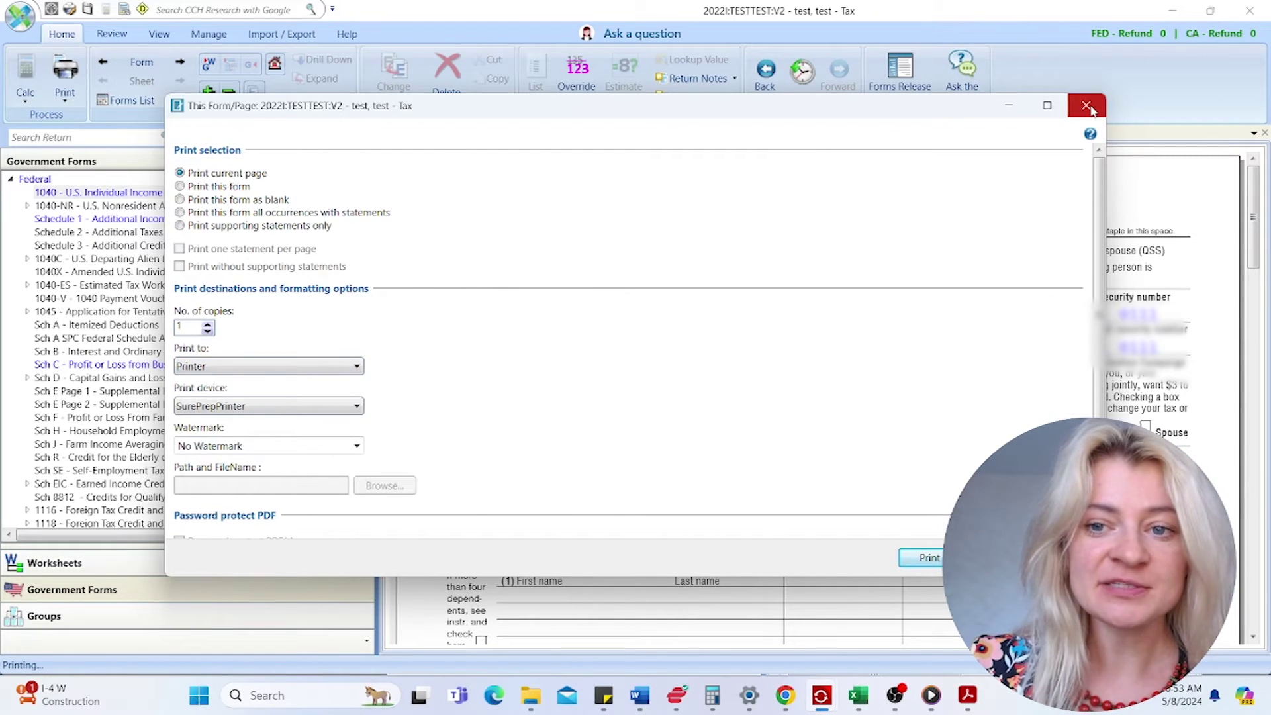
pyautogui.click(1086, 105)
pyautogui.click(222, 570)
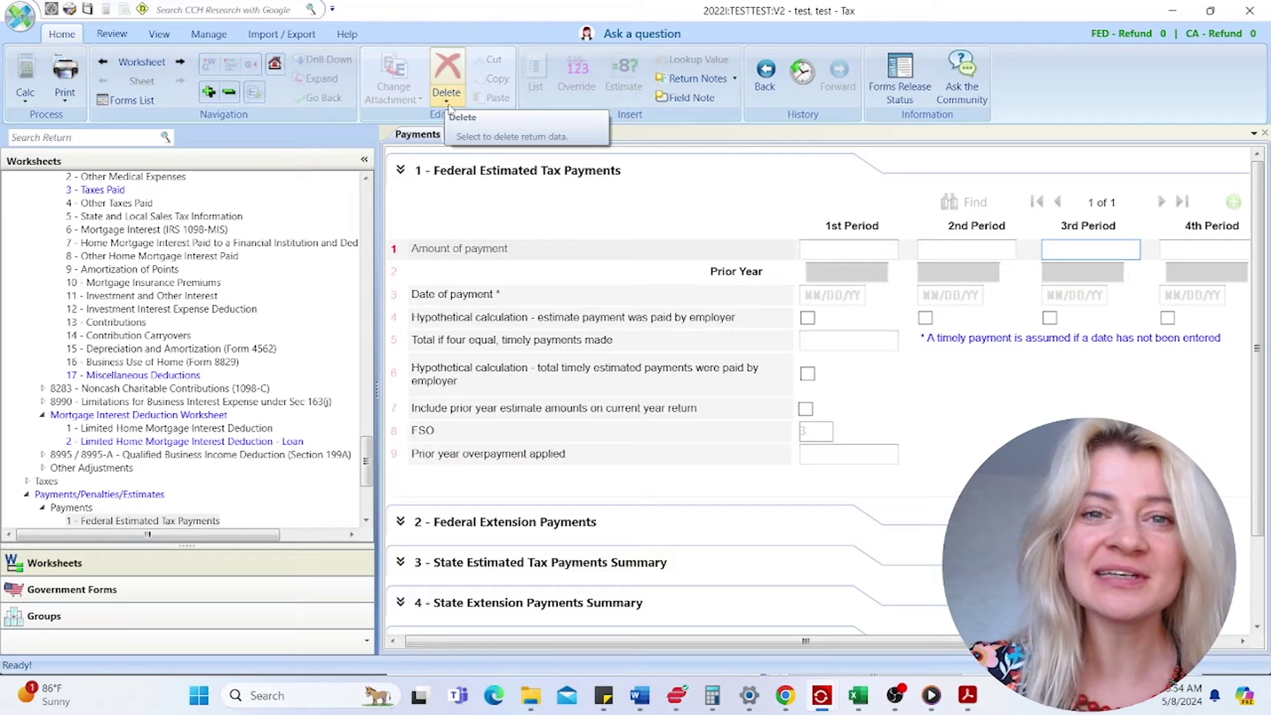
# - Expand the States worksheets and cancel the Delete > Tax Authority dialog, keeping CA
pyautogui.scroll(-5, 153, 440)
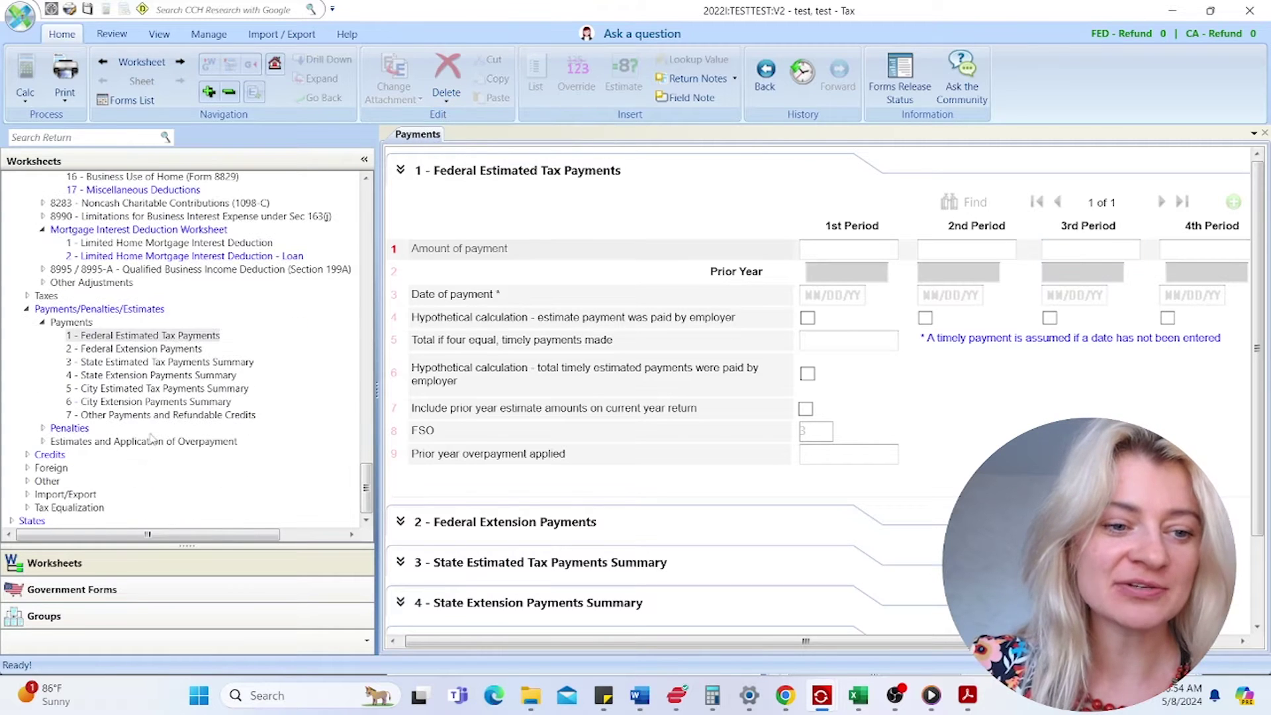
pyautogui.click(12, 520)
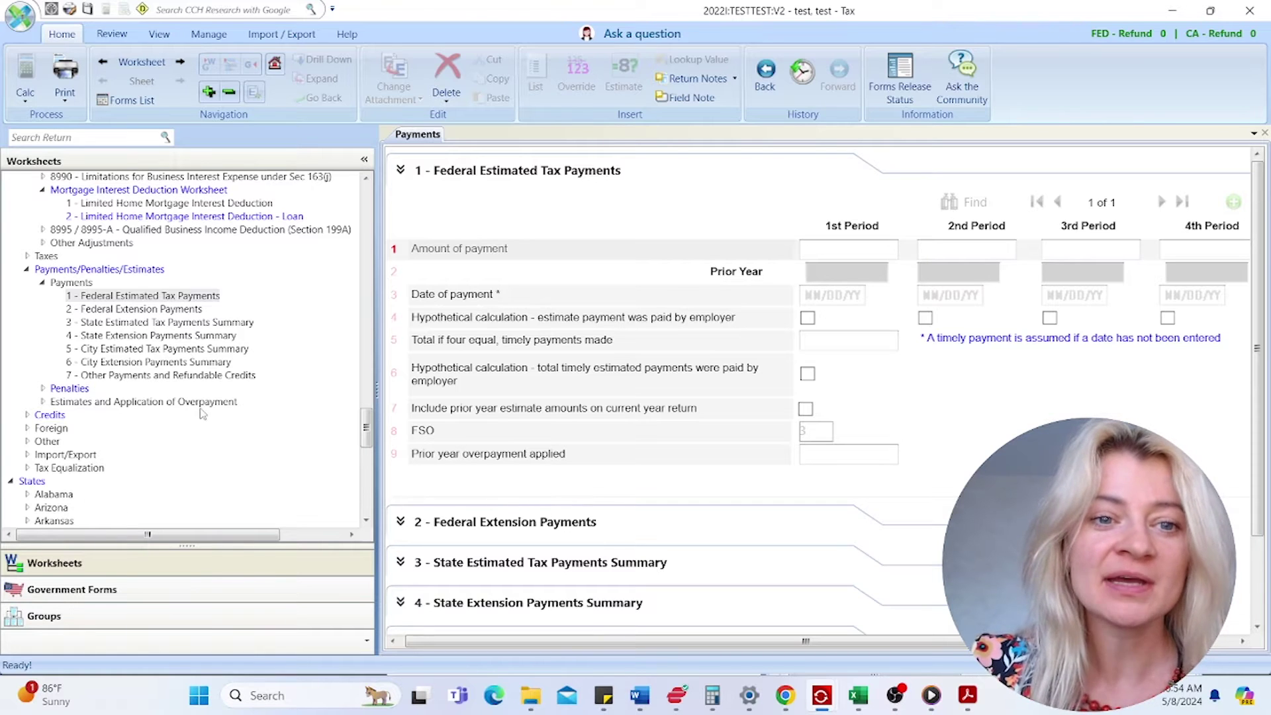
pyautogui.click(444, 101)
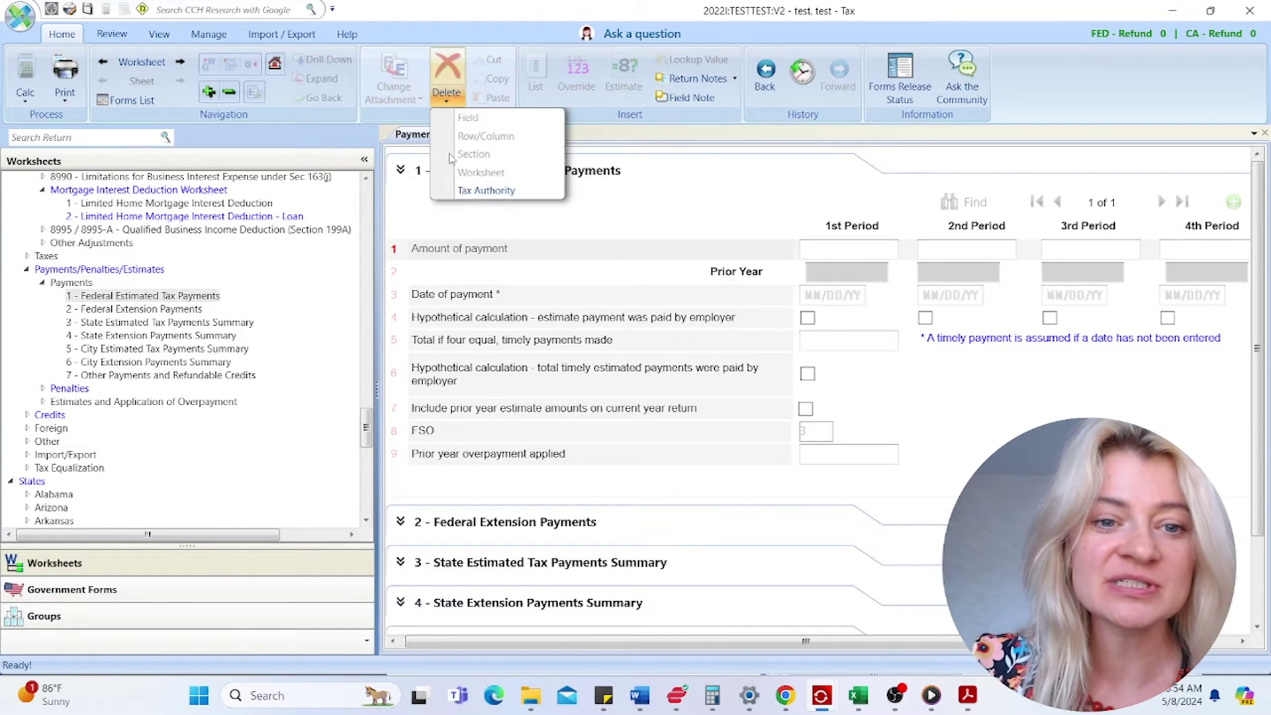
pyautogui.click(454, 191)
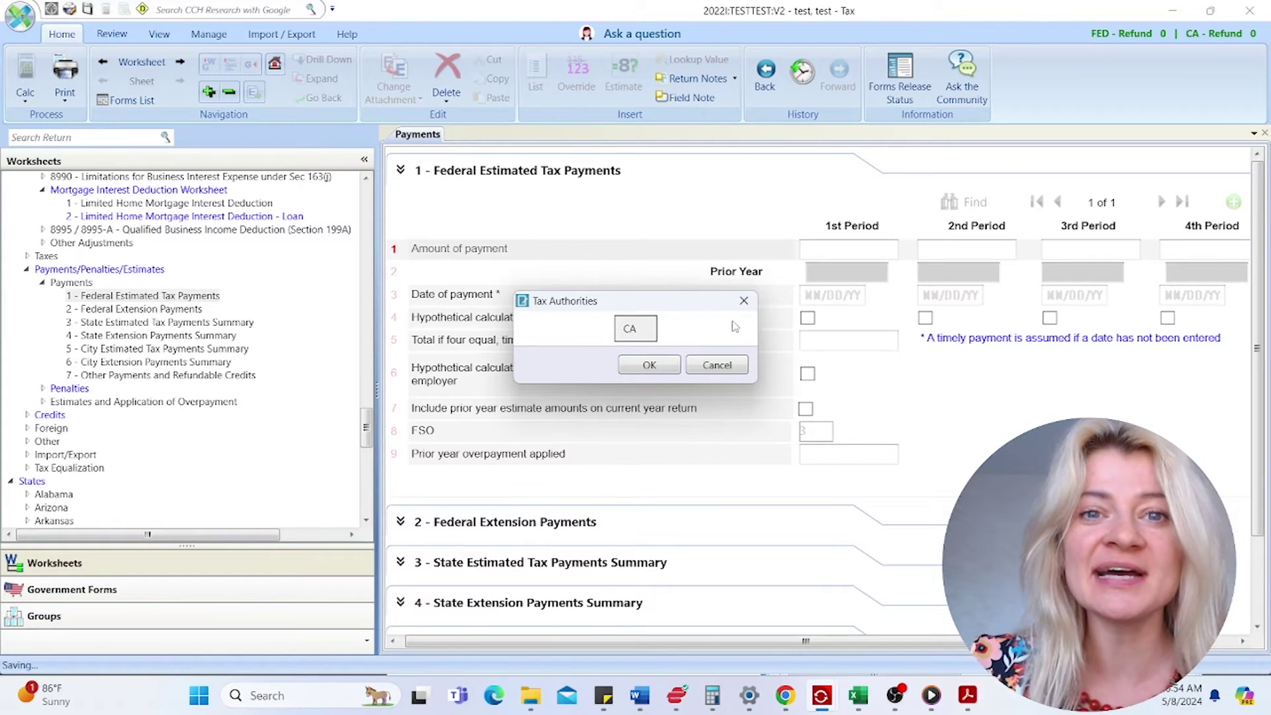
pyautogui.click(744, 301)
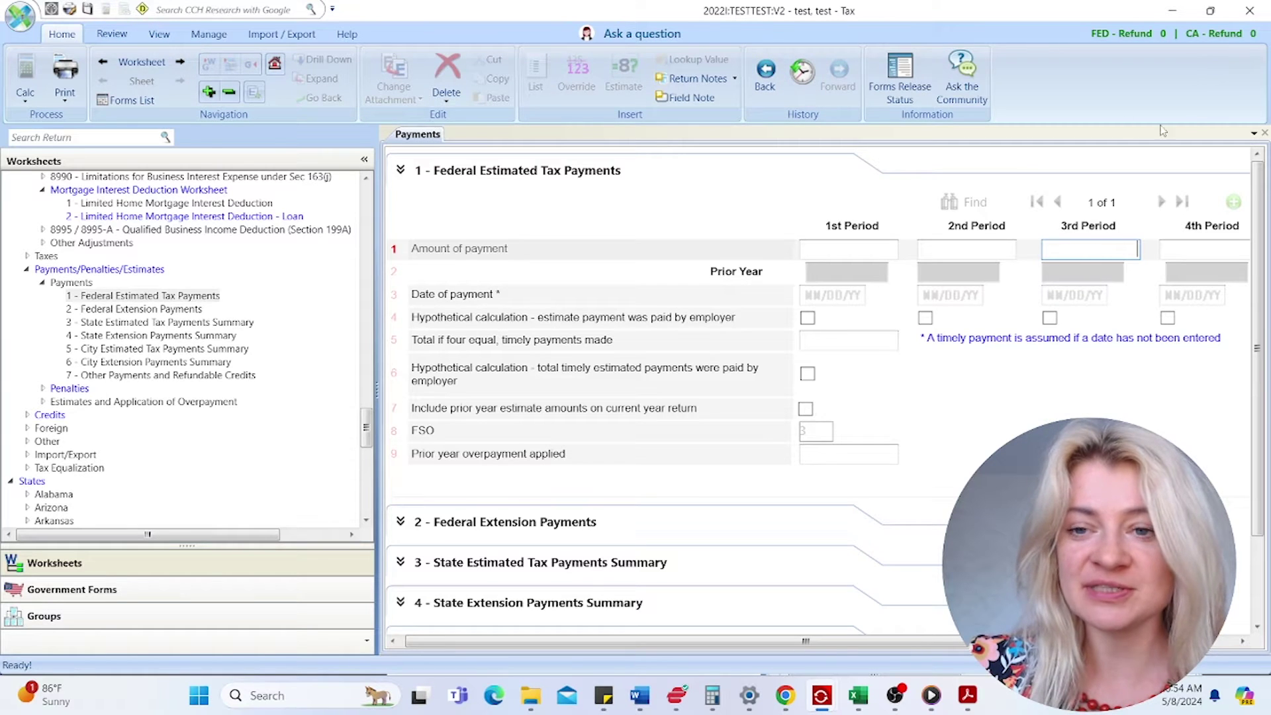
# - Browse the Review and View tabs, leave Zoom at 125%, and show the Manage commands
pyautogui.click(117, 37)
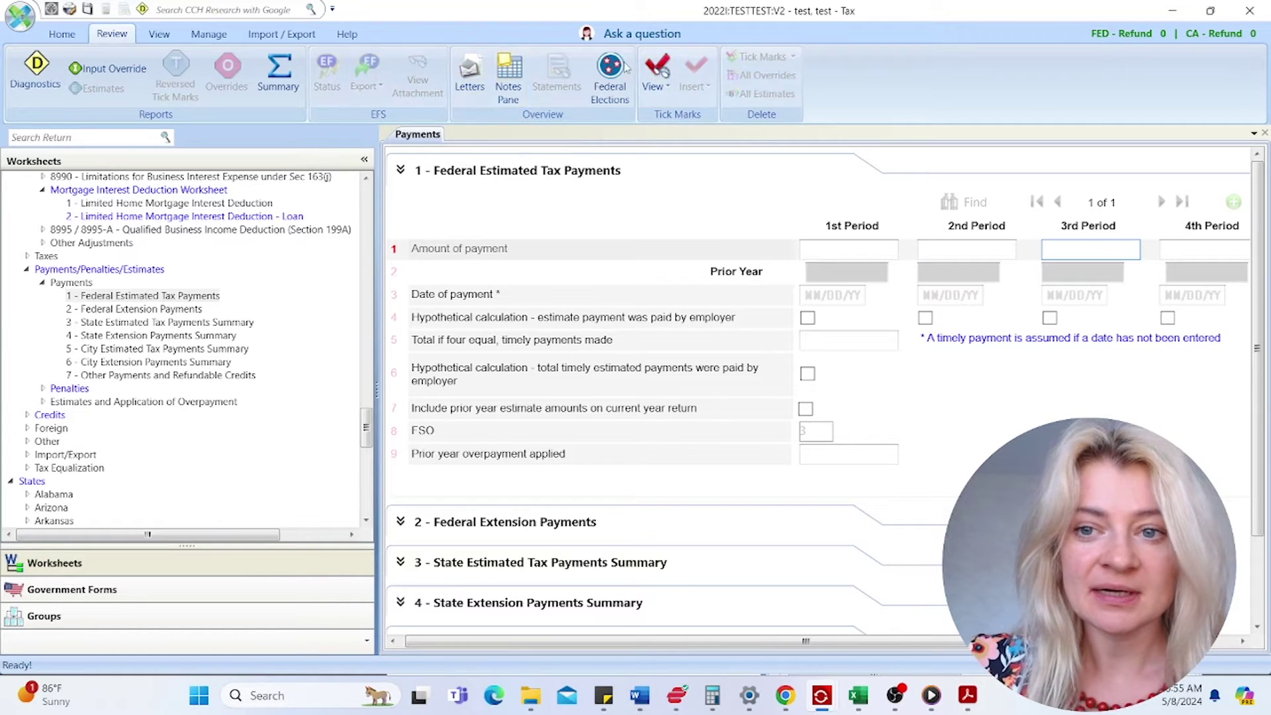
pyautogui.click(159, 35)
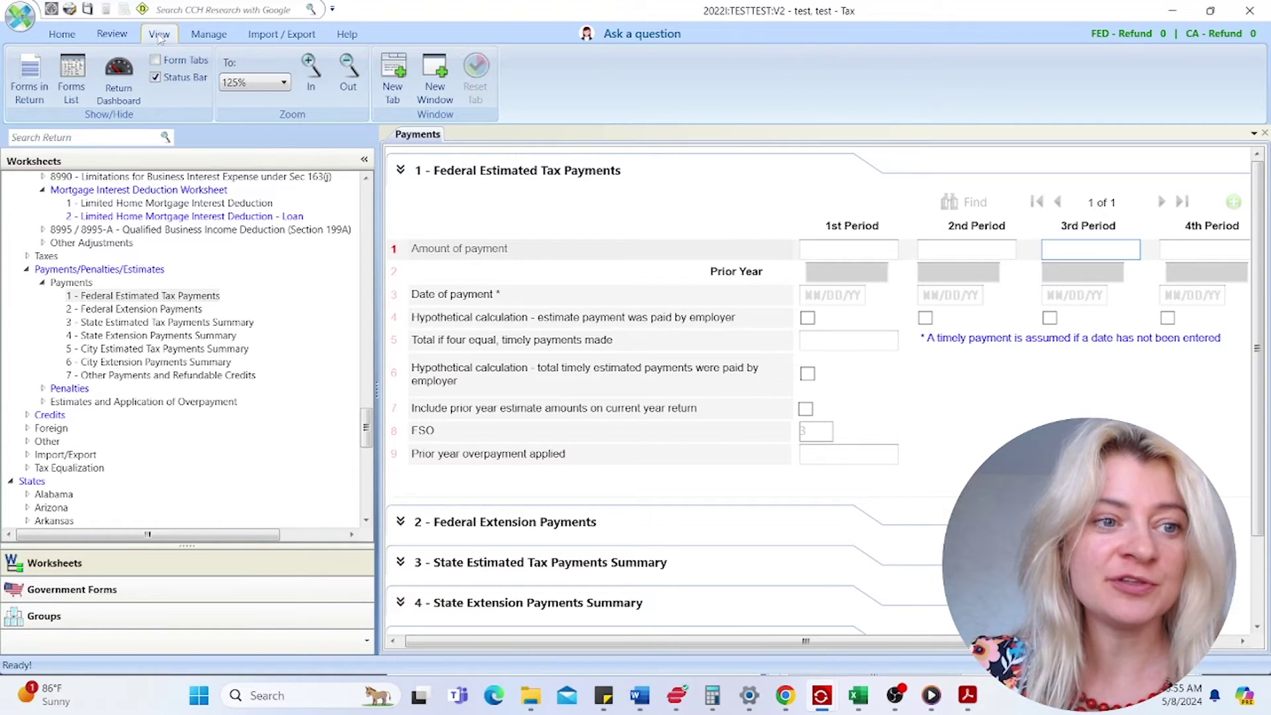
pyautogui.click(263, 85)
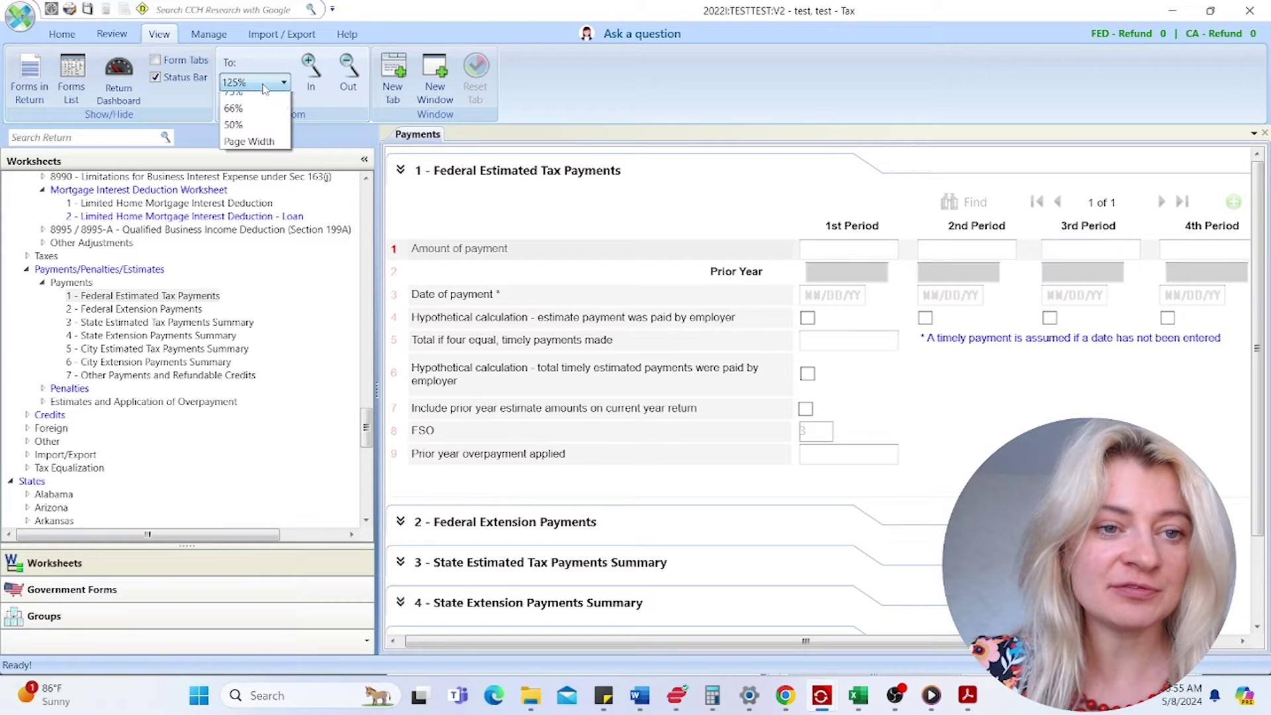
pyautogui.click(263, 88)
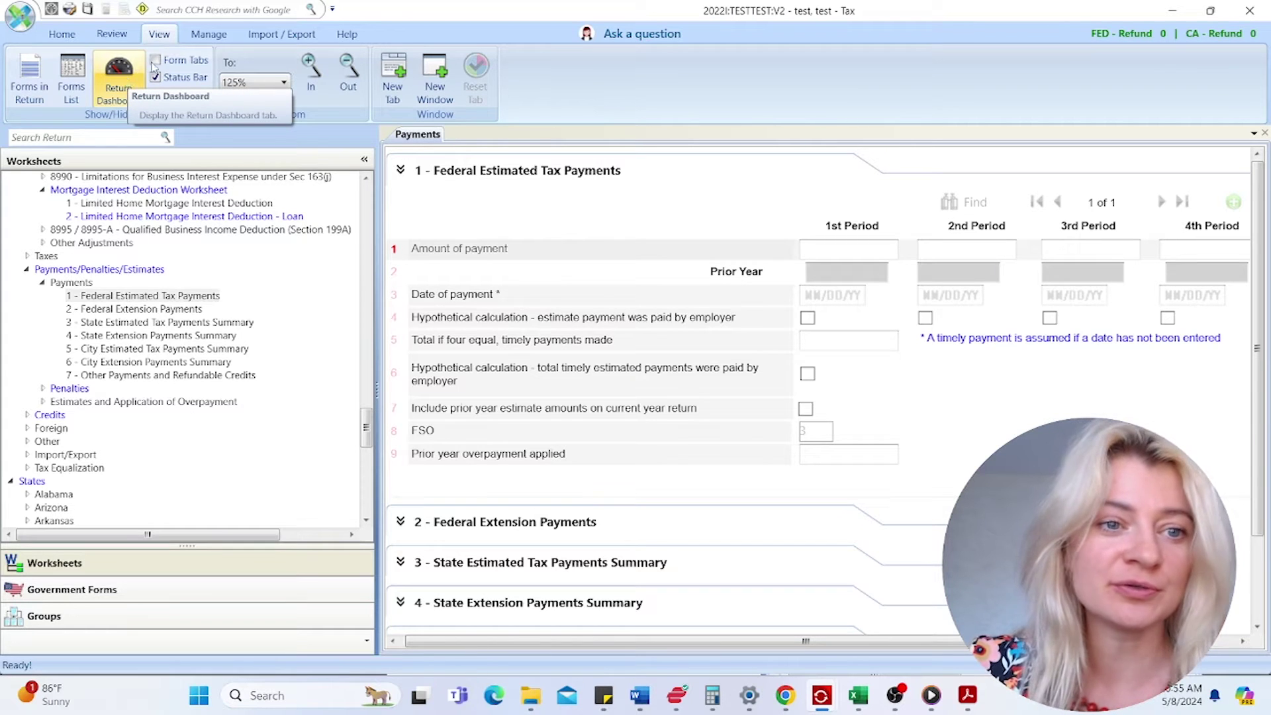
pyautogui.click(194, 38)
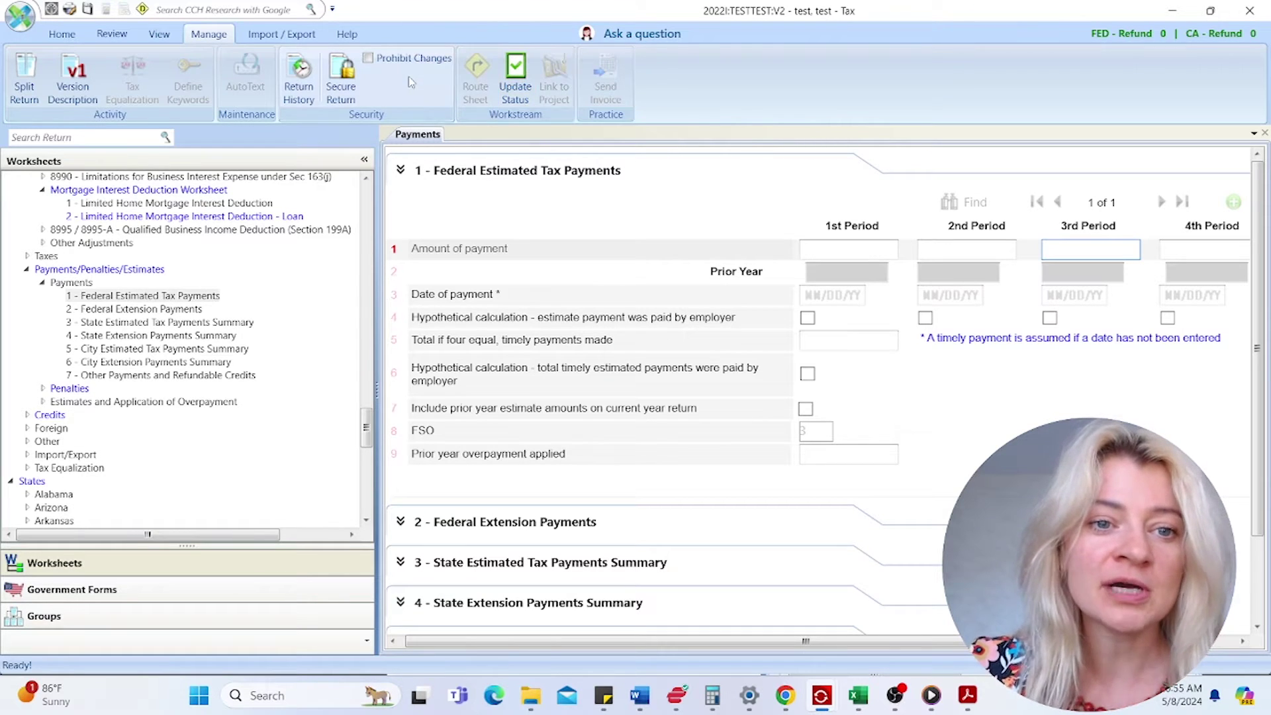
# - Browse Import/Export, dismiss the K-1 Data options, check Help, and return to Home
pyautogui.click(298, 37)
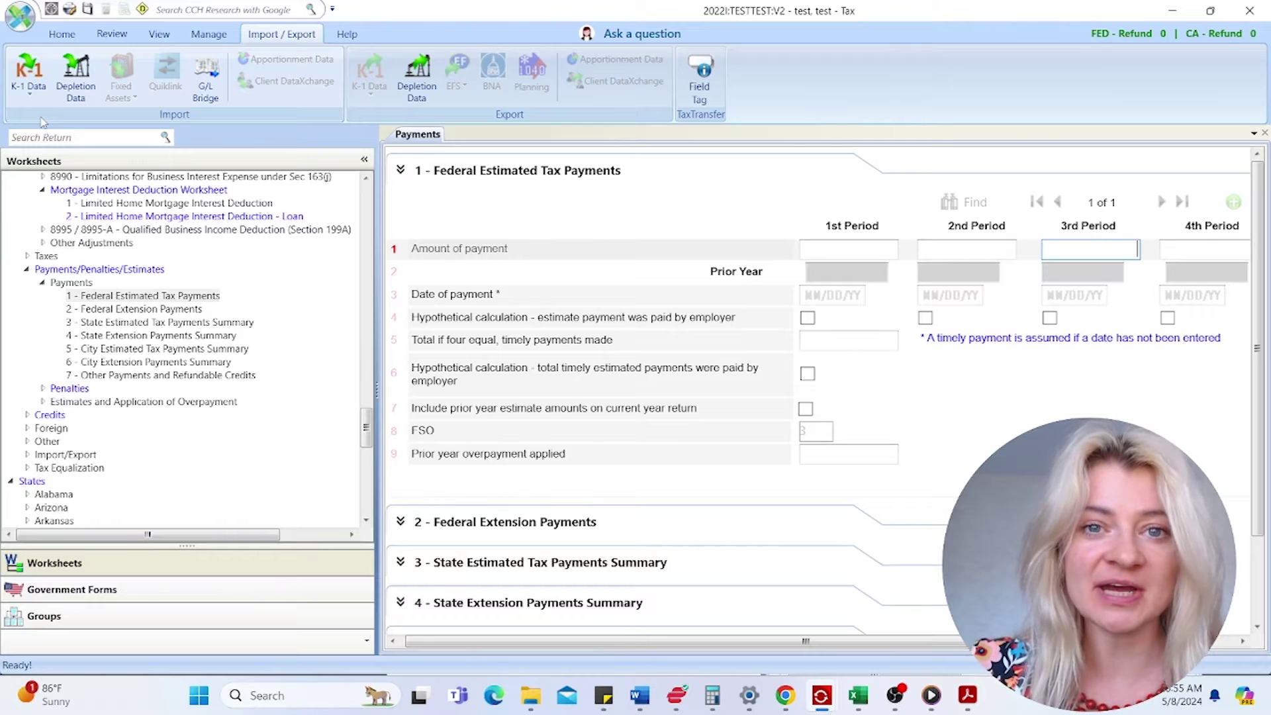
pyautogui.click(31, 96)
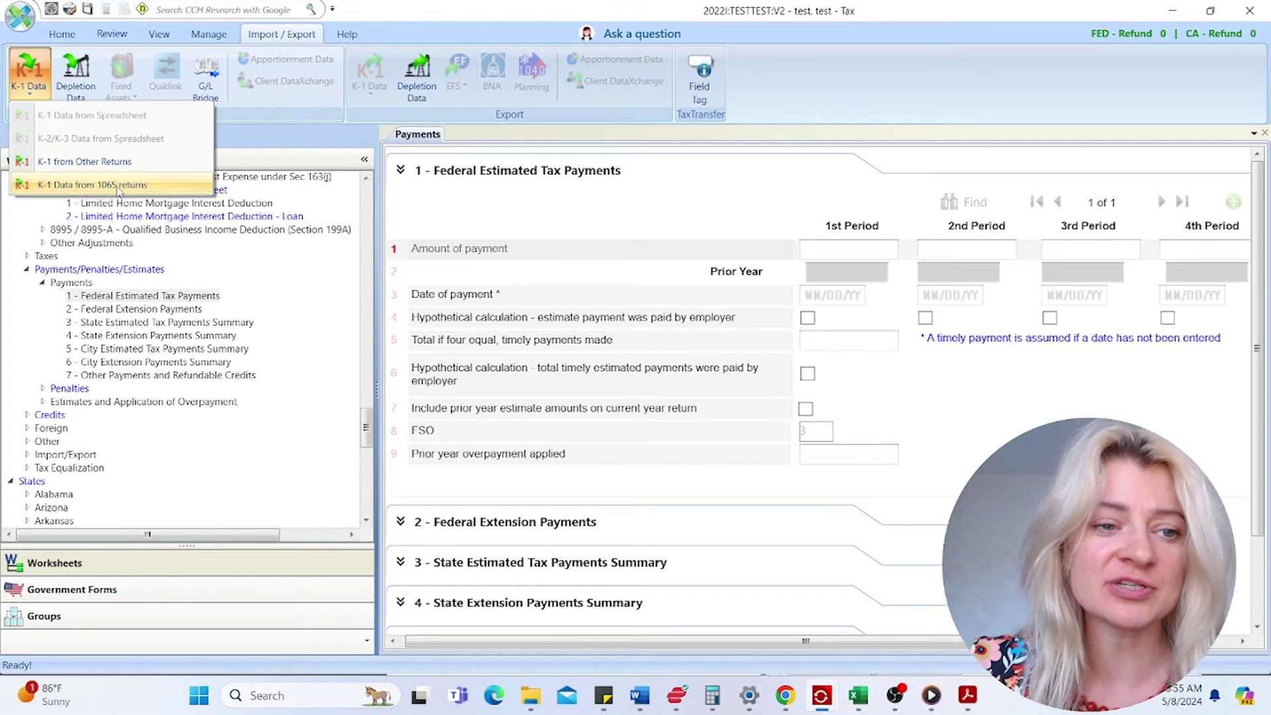
pyautogui.click(259, 127)
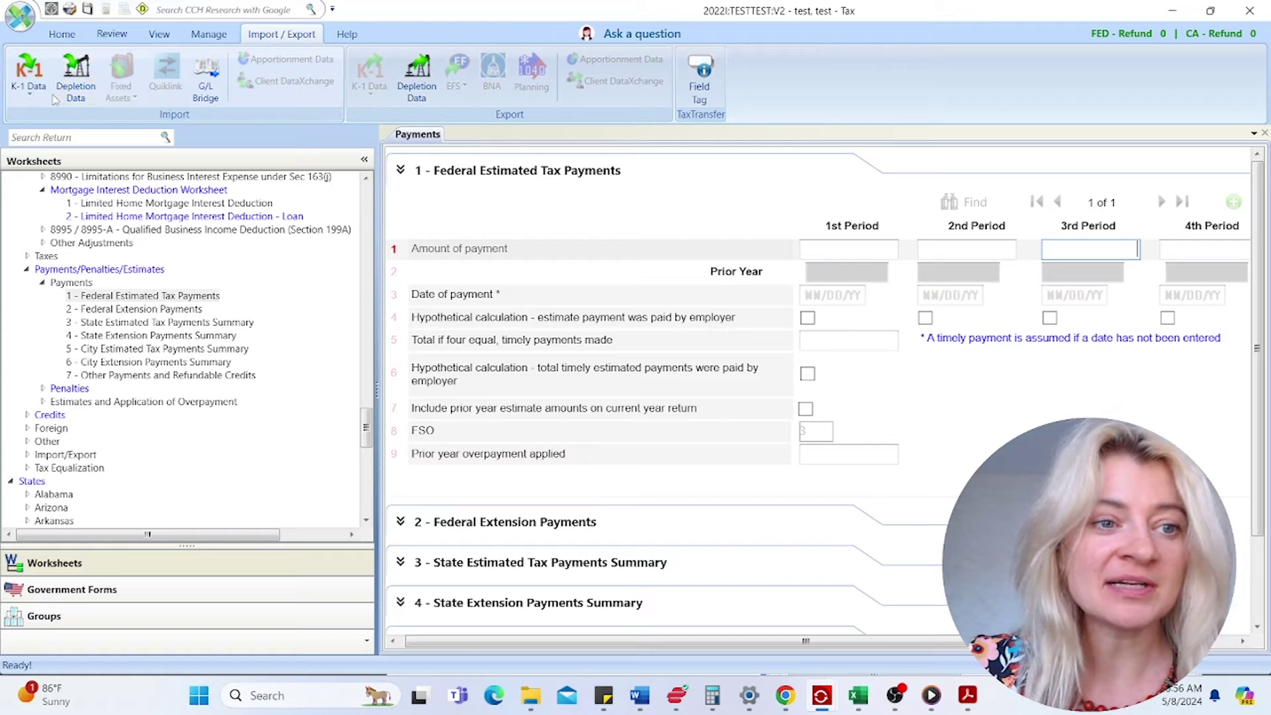
pyautogui.click(347, 36)
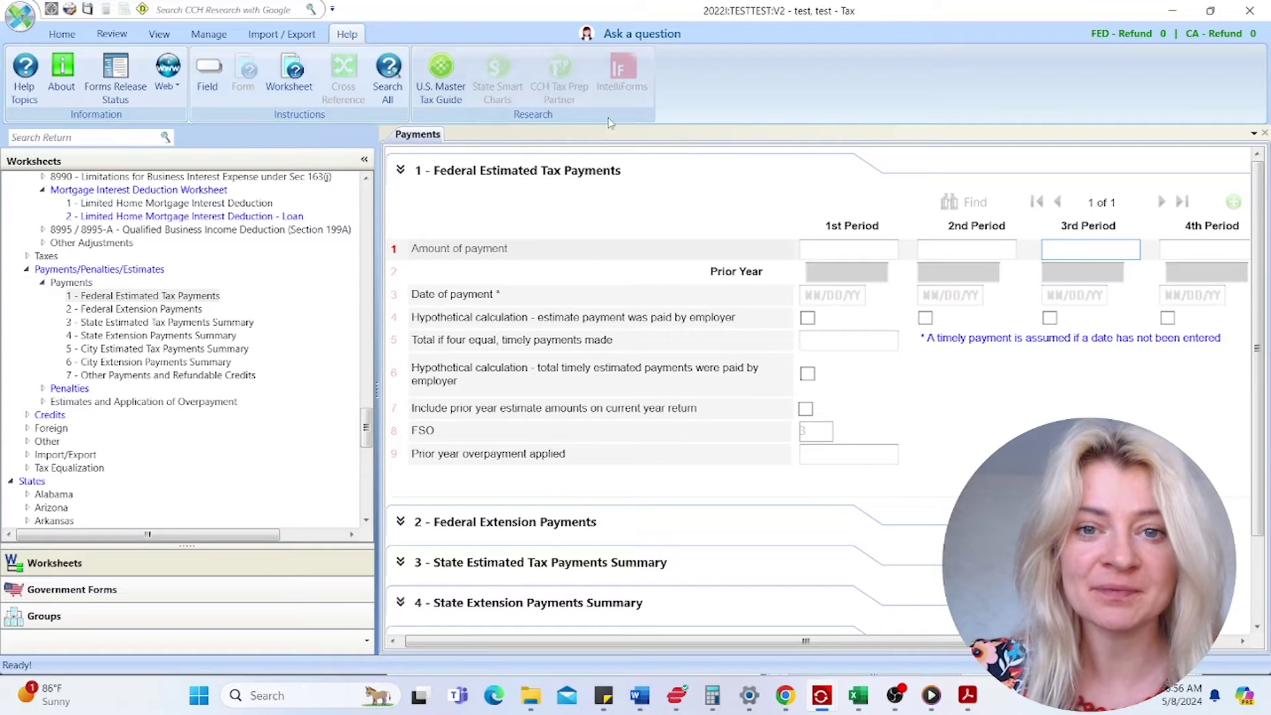
pyautogui.click(61, 34)
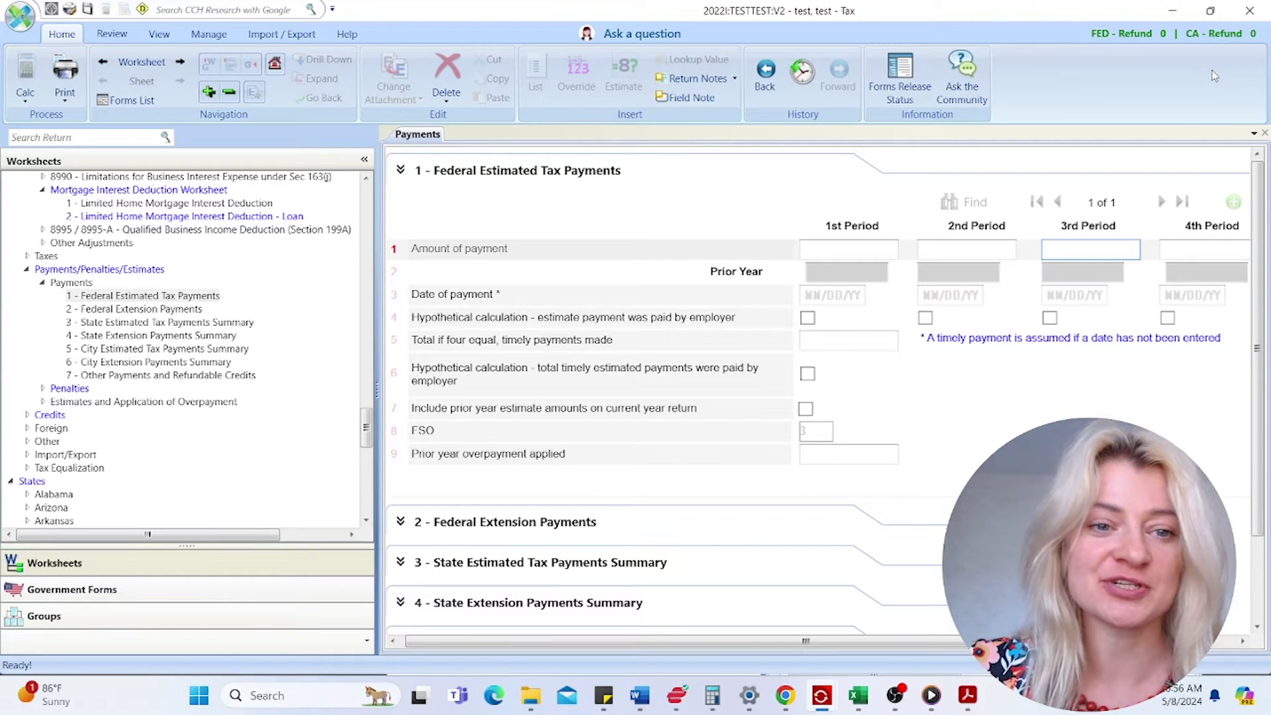
pyautogui.scroll(15, 307, 400)
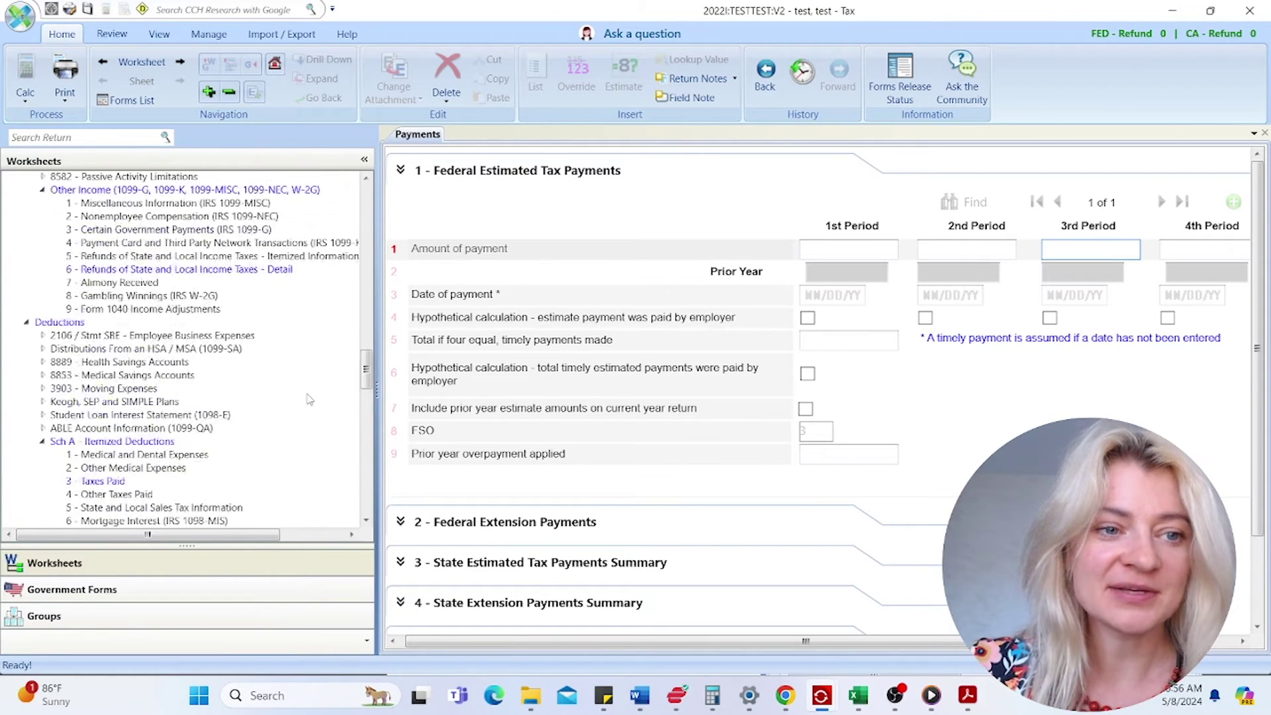
# - Collapse and restore the navigation pane, then toggle the Federal and States government form groups
pyautogui.scroll(20, 307, 400)
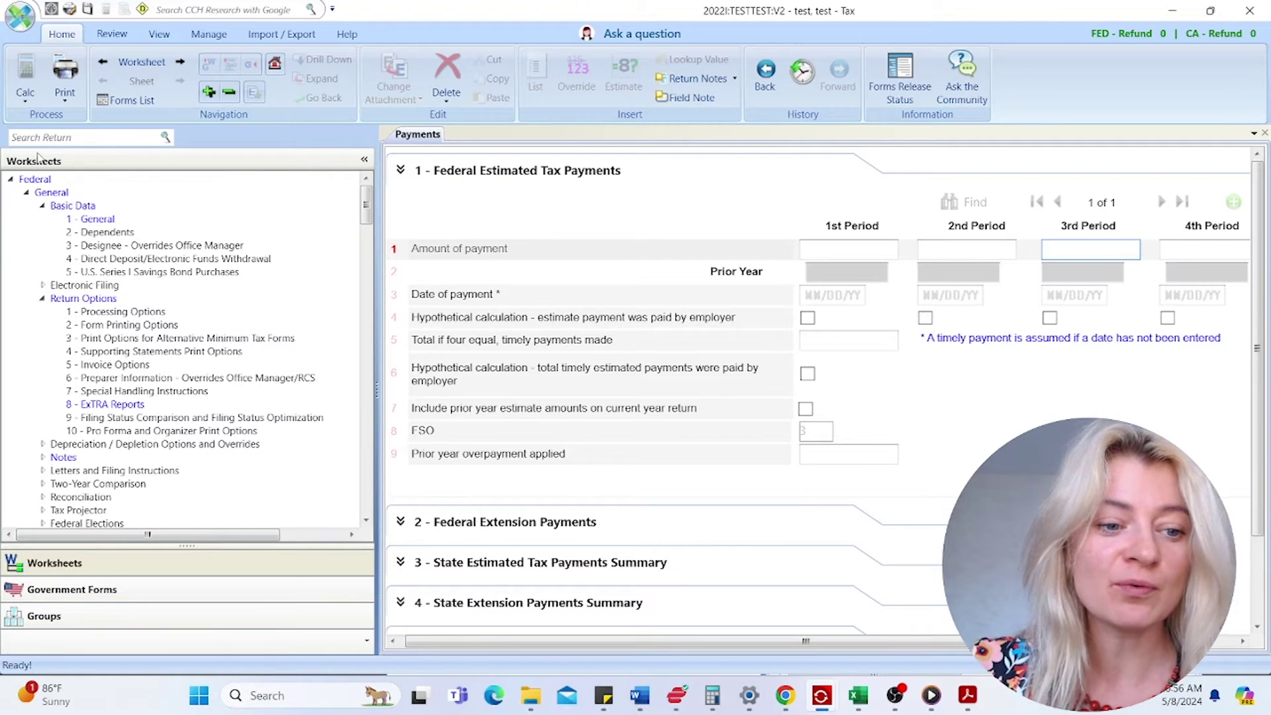
pyautogui.click(364, 162)
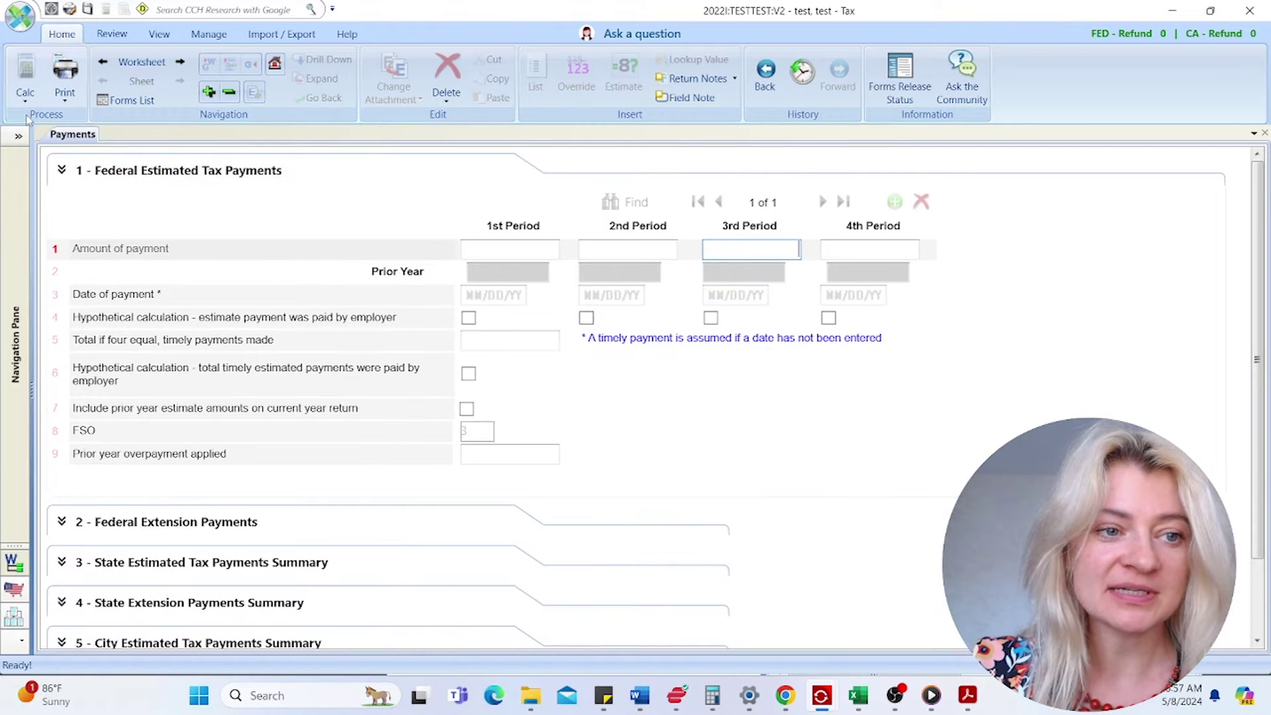
pyautogui.click(19, 137)
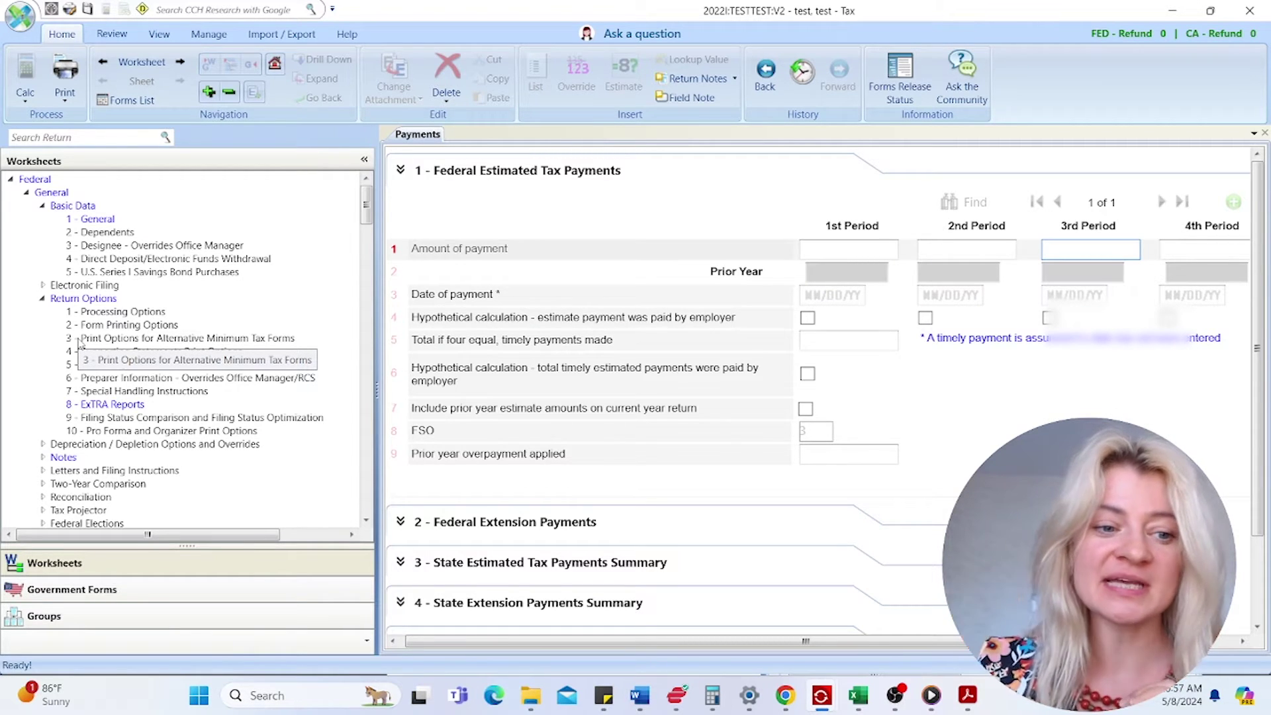
pyautogui.click(134, 587)
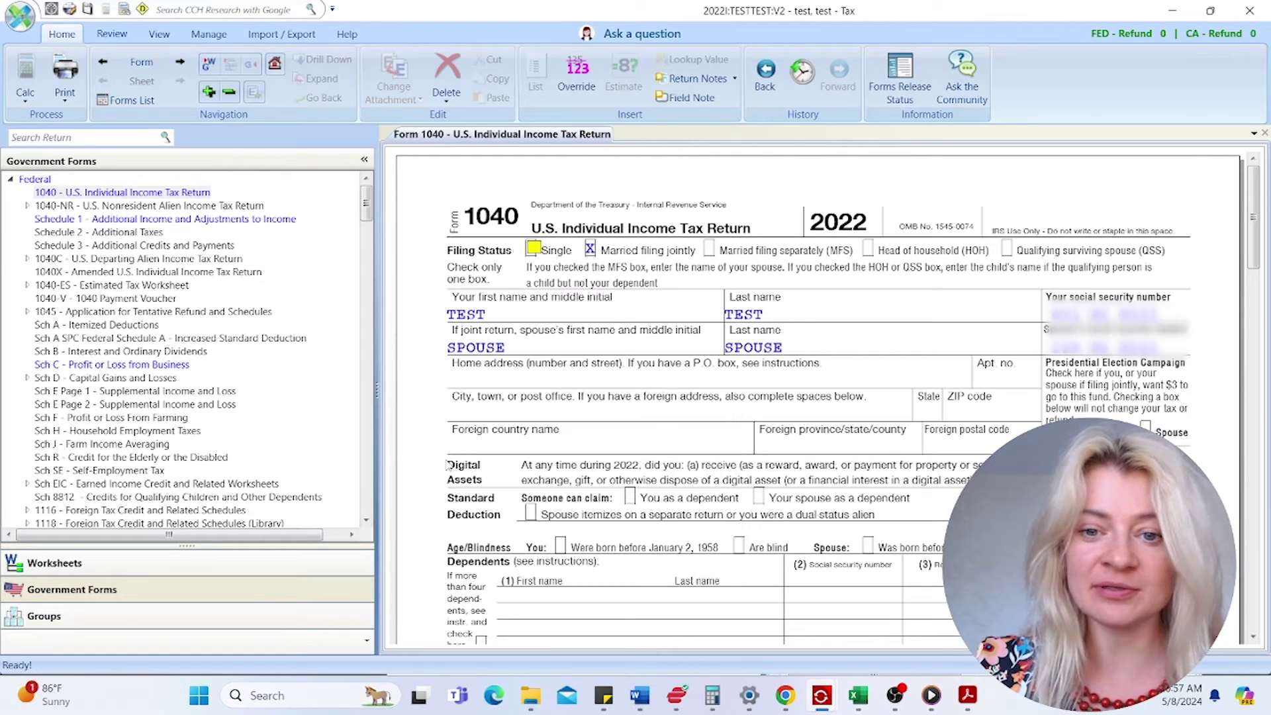
pyautogui.click(11, 179)
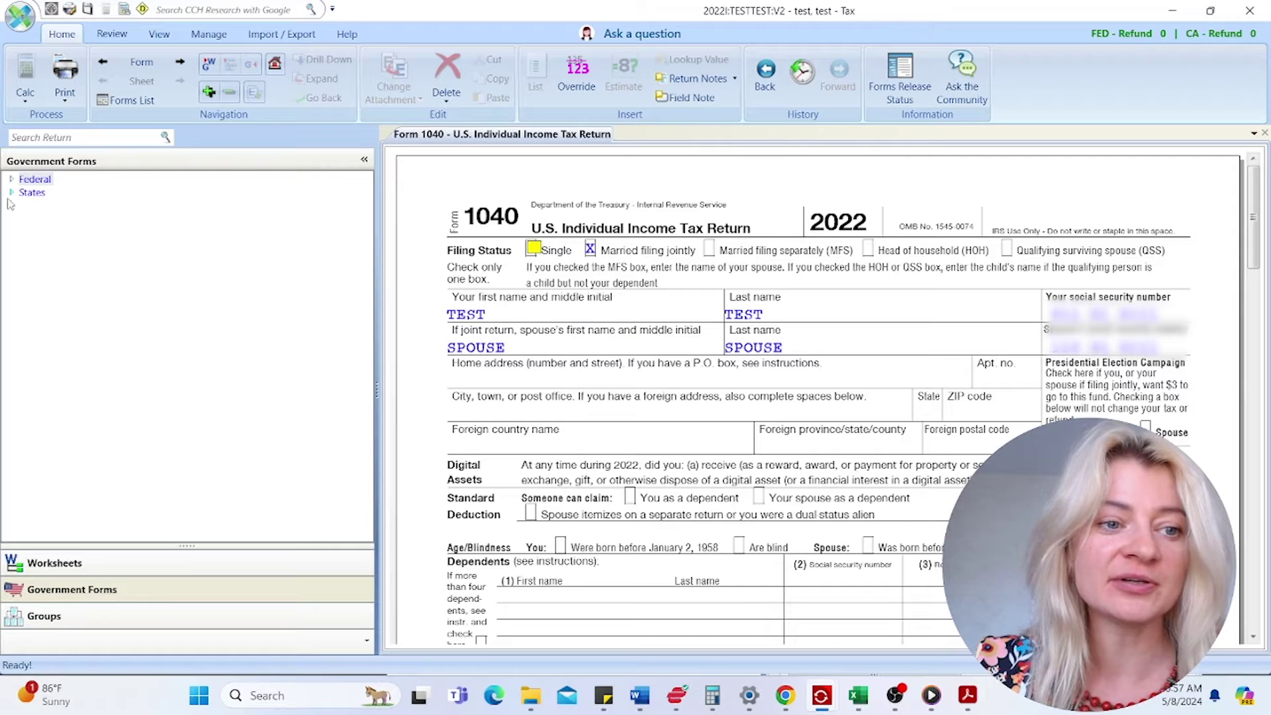
pyautogui.click(10, 192)
pyautogui.click(10, 192)
pyautogui.click(11, 179)
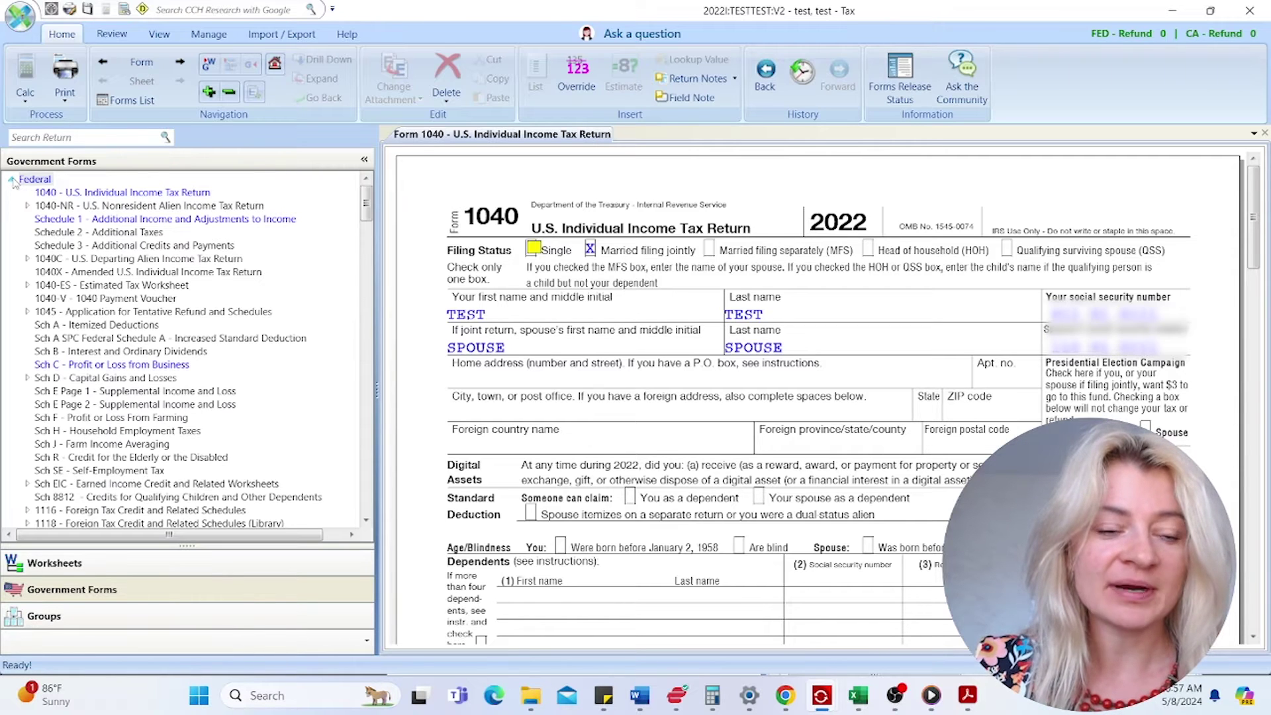
# - Open the Federal Basic Data 1 - General worksheet from the Worksheets tree
pyautogui.click(106, 568)
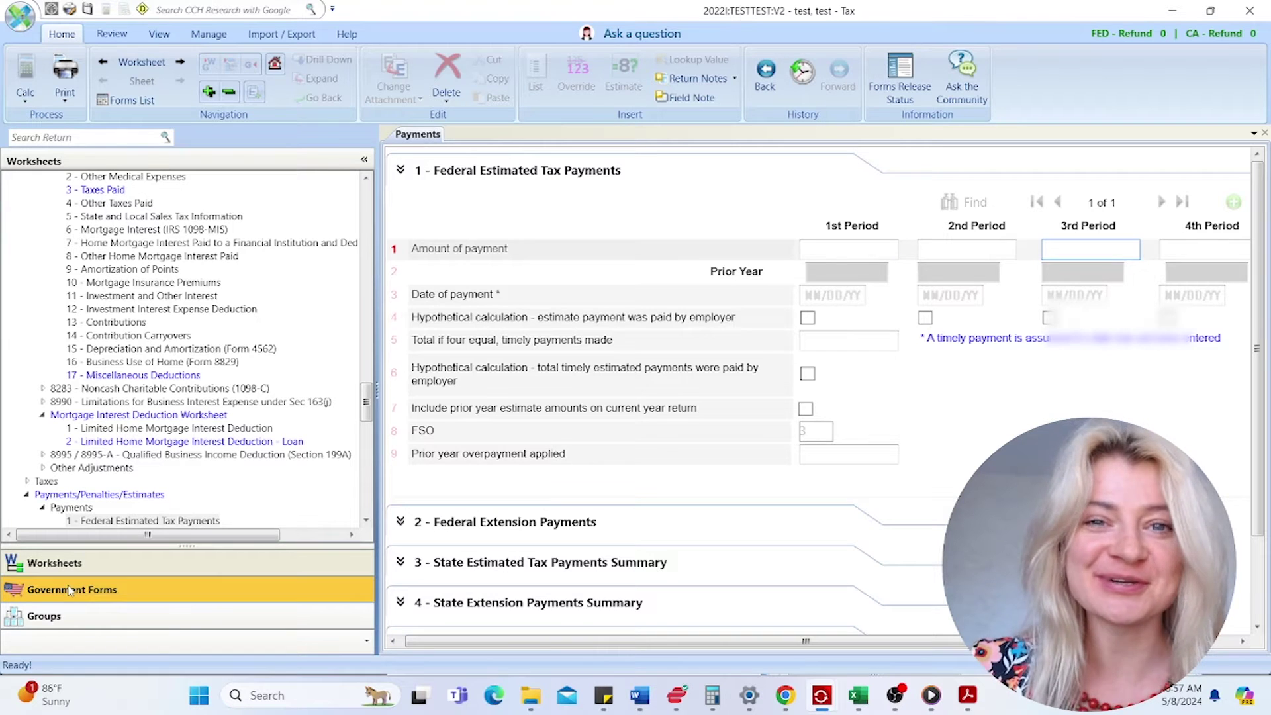
pyautogui.moveTo(365, 405); pyautogui.dragTo(368, 202)
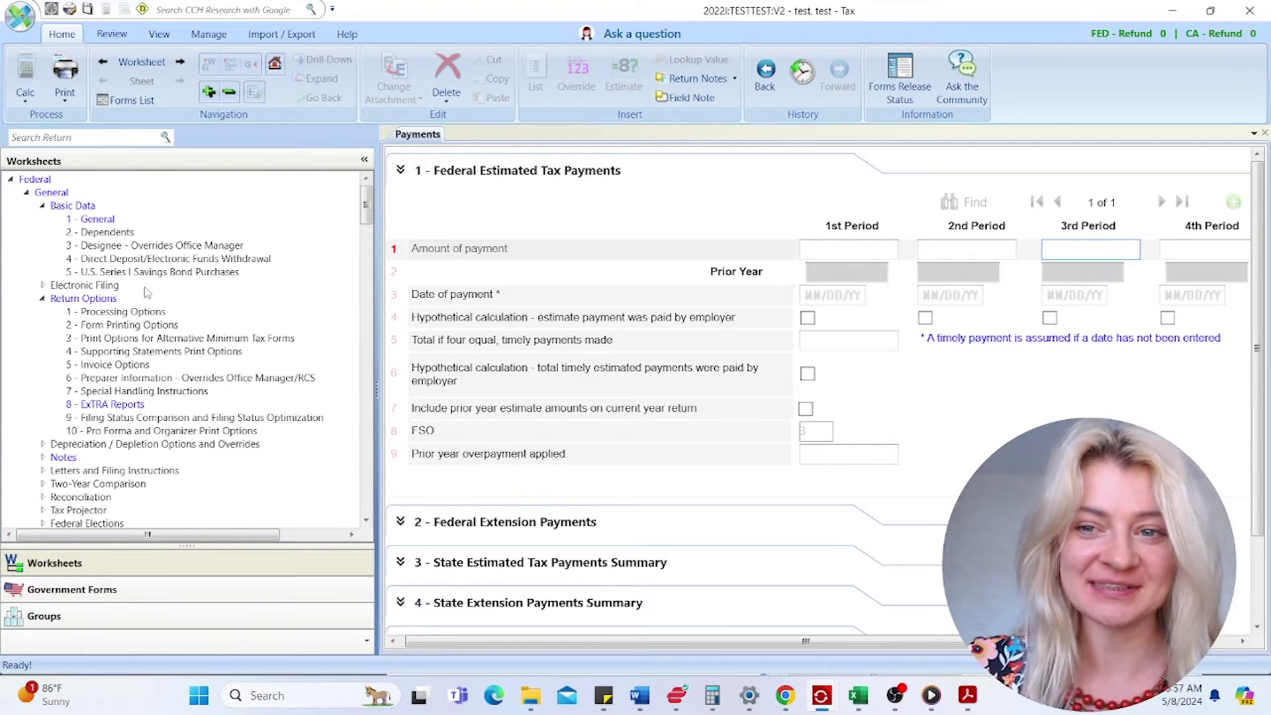
pyautogui.click(103, 219)
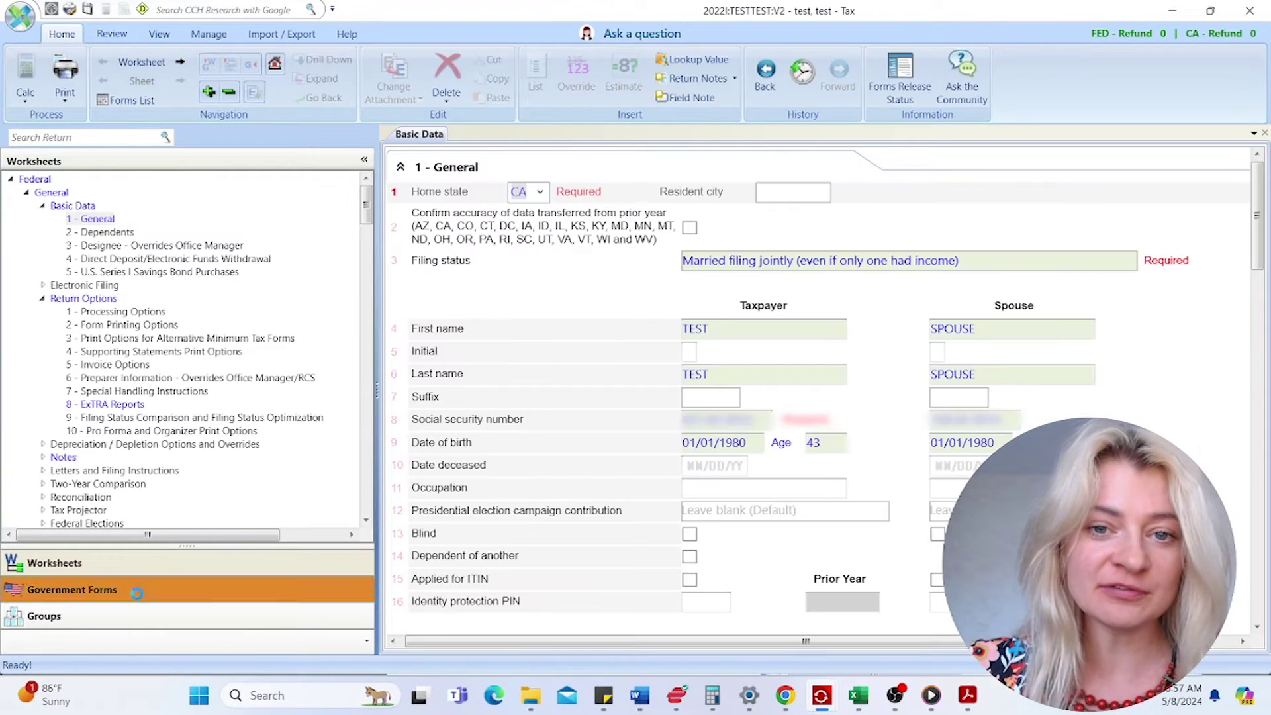
# - Open and close the Interactive Reports diagnostics, then switch the ribbon to Review
pyautogui.click(142, 9)
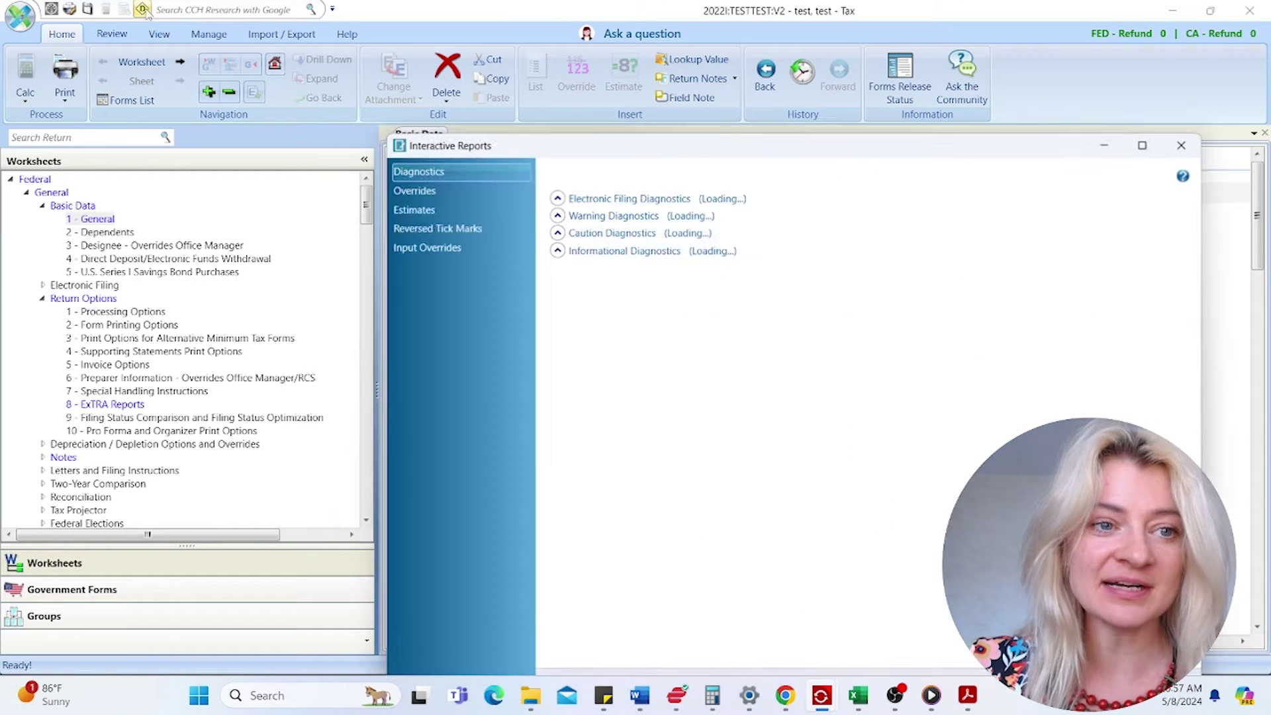
pyautogui.click(1180, 147)
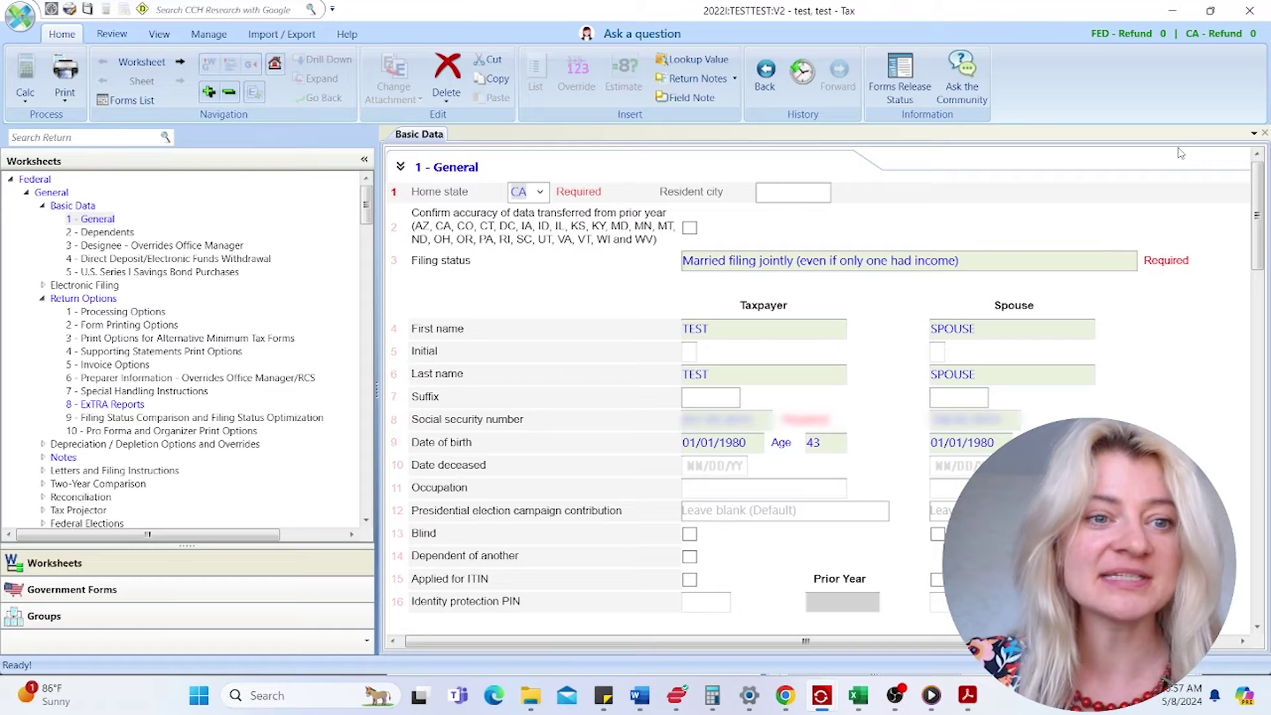
pyautogui.click(207, 35)
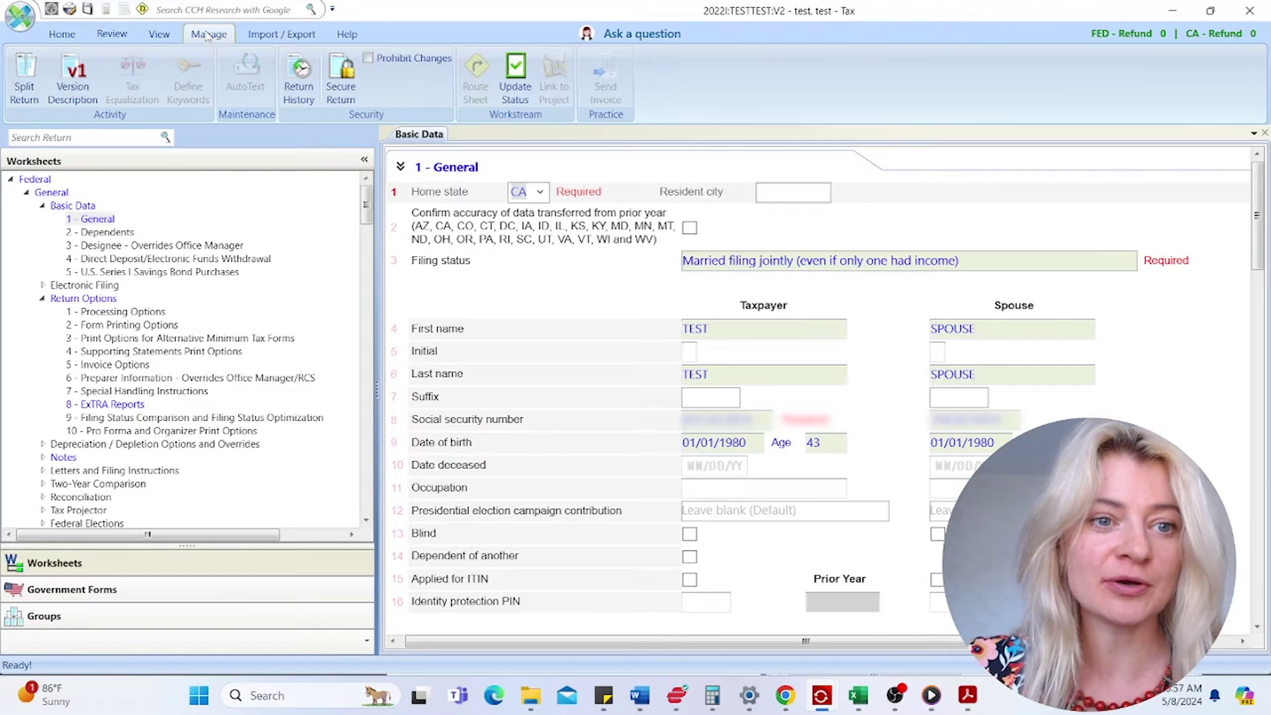
pyautogui.click(167, 38)
pyautogui.click(117, 40)
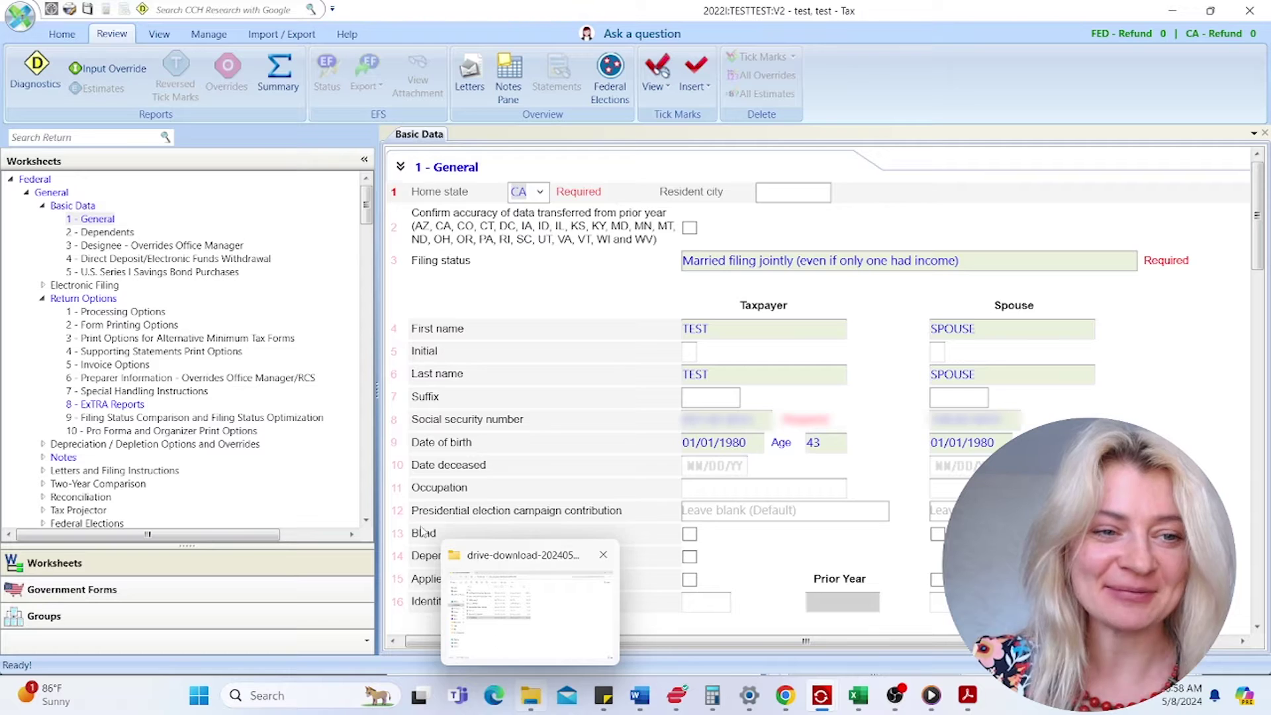
# - Collapse the General, Income, Deductions, Payments/Penalties/Estimates and States branches of the worksheet tree
pyautogui.click(26, 192)
pyautogui.click(27, 219)
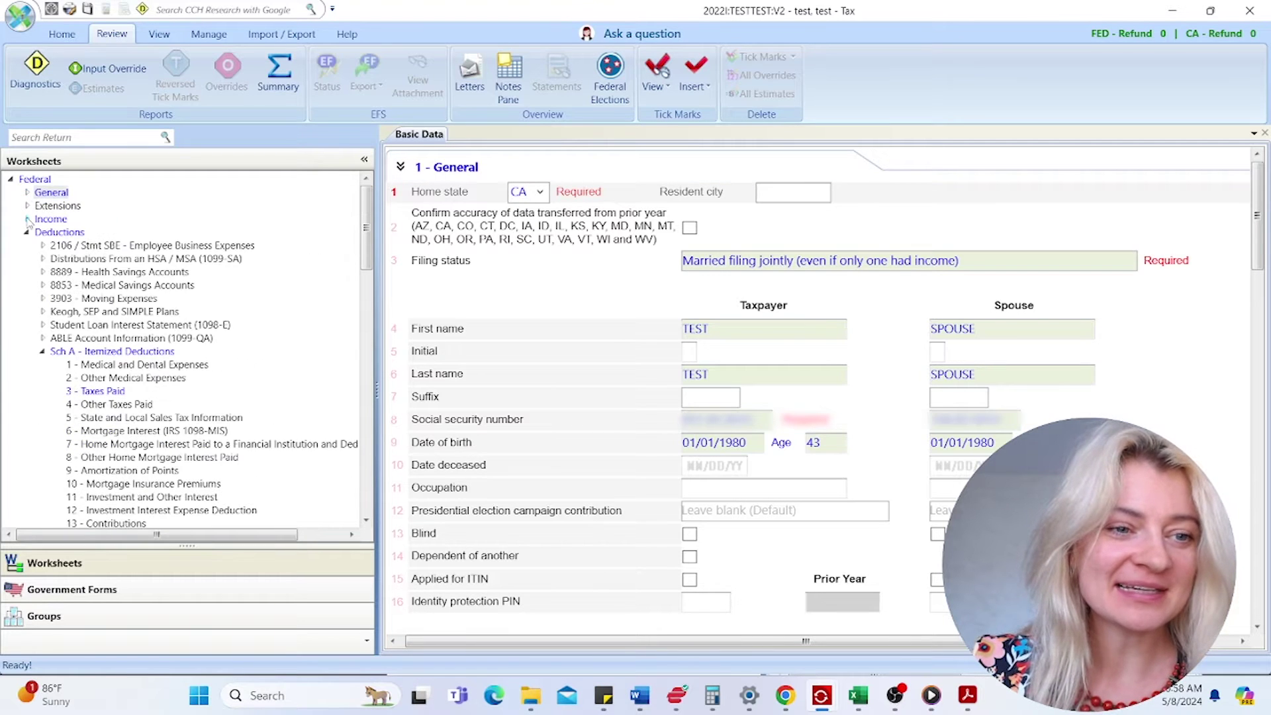
pyautogui.click(27, 232)
pyautogui.click(28, 258)
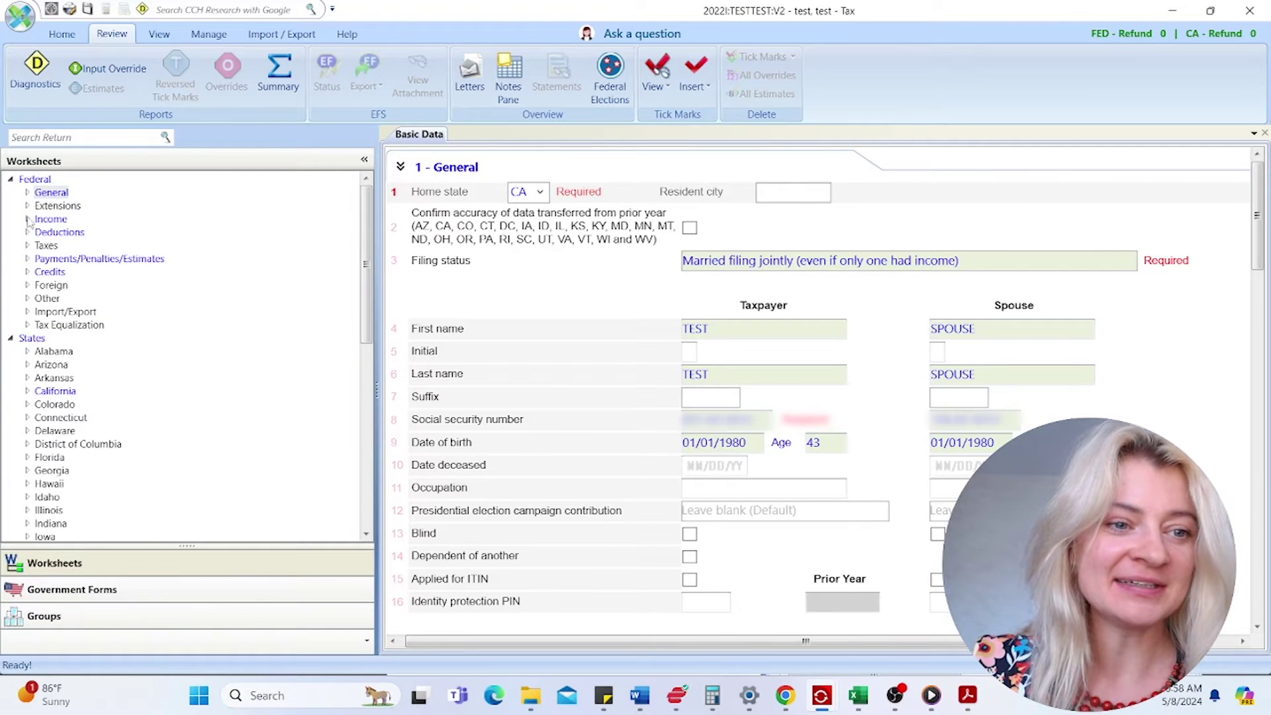
pyautogui.click(11, 339)
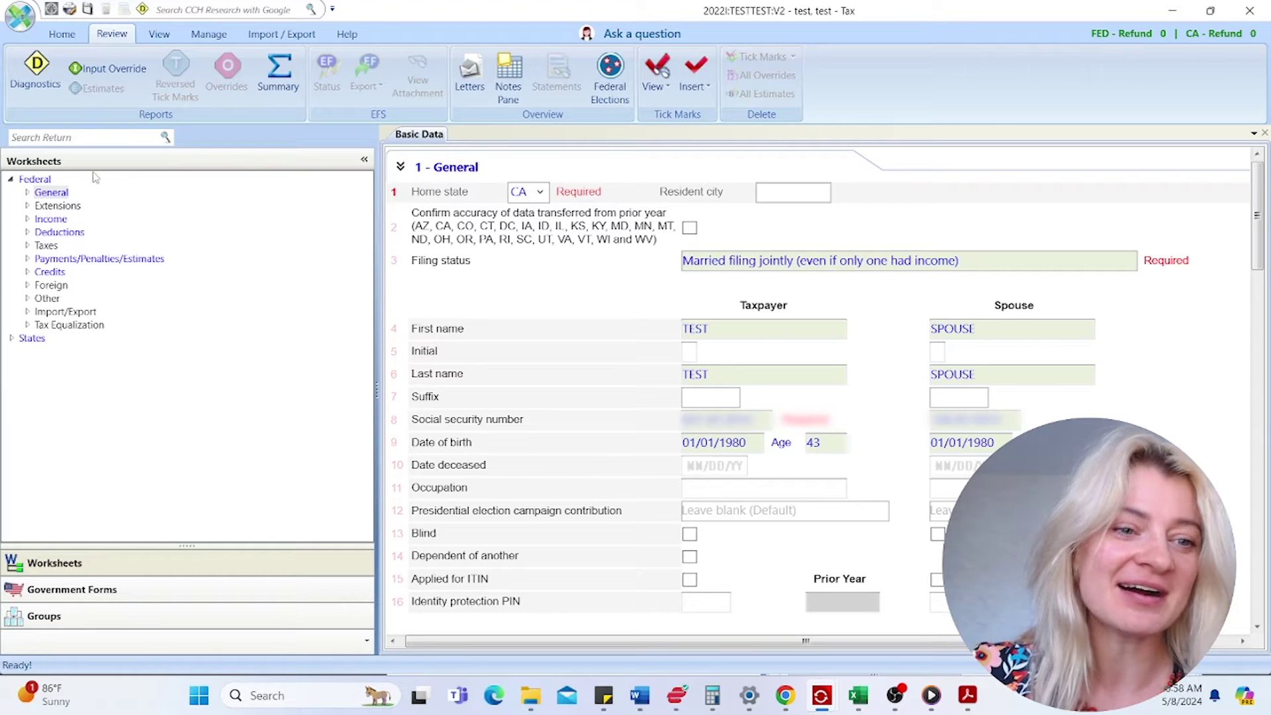
pyautogui.click(150, 595)
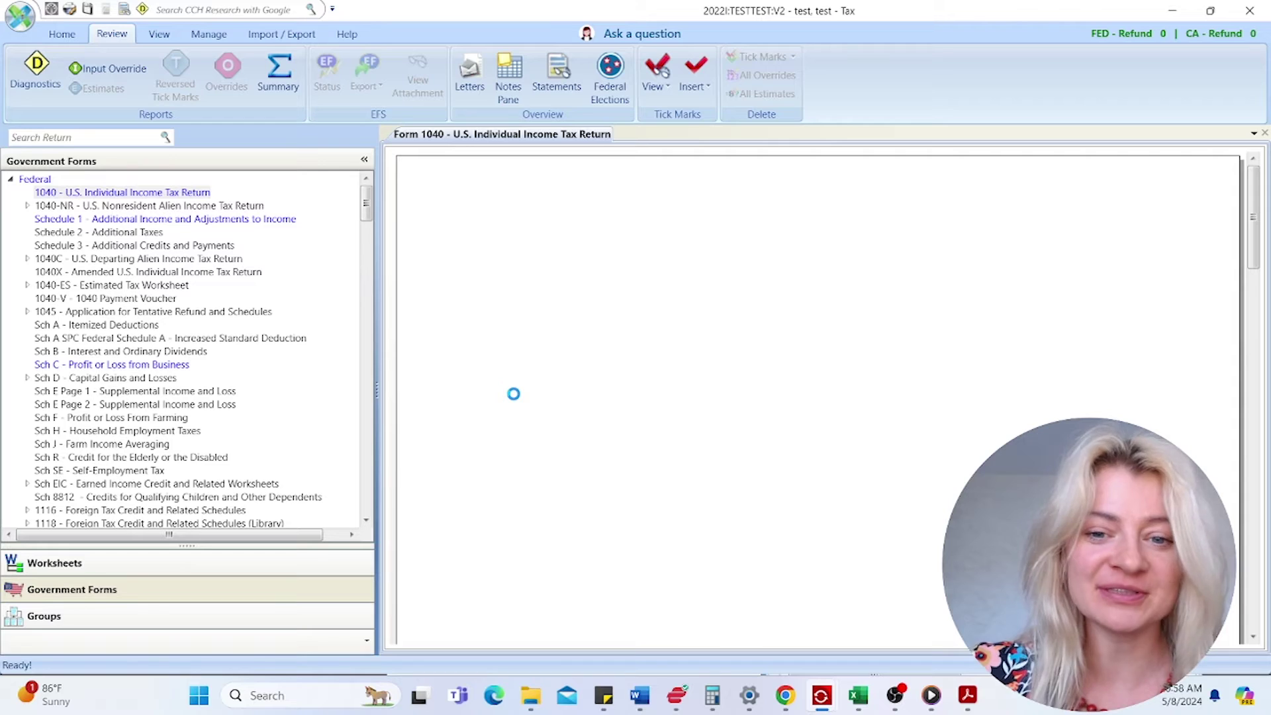
pyautogui.scroll(-5, 601, 396)
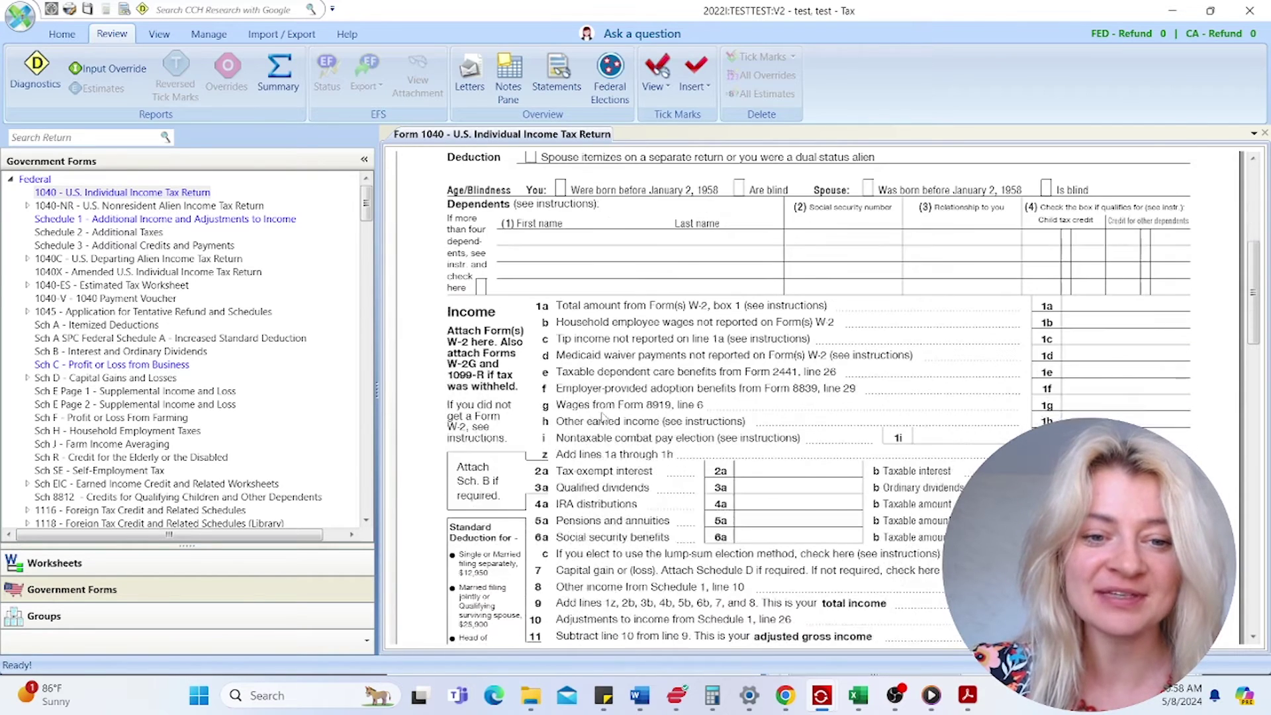
pyautogui.scroll(-3, 490, 319)
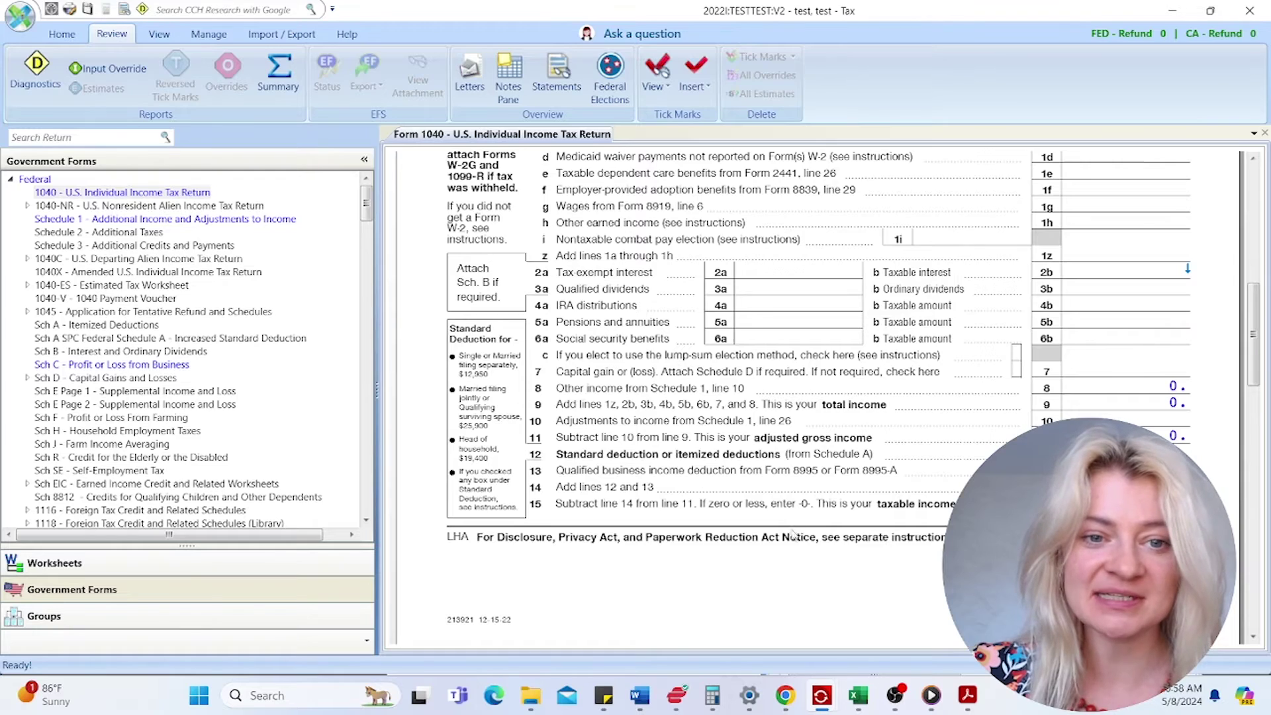
pyautogui.scroll(-3, 782, 490)
pyautogui.scroll(-9, 781, 490)
pyautogui.scroll(4, 779, 486)
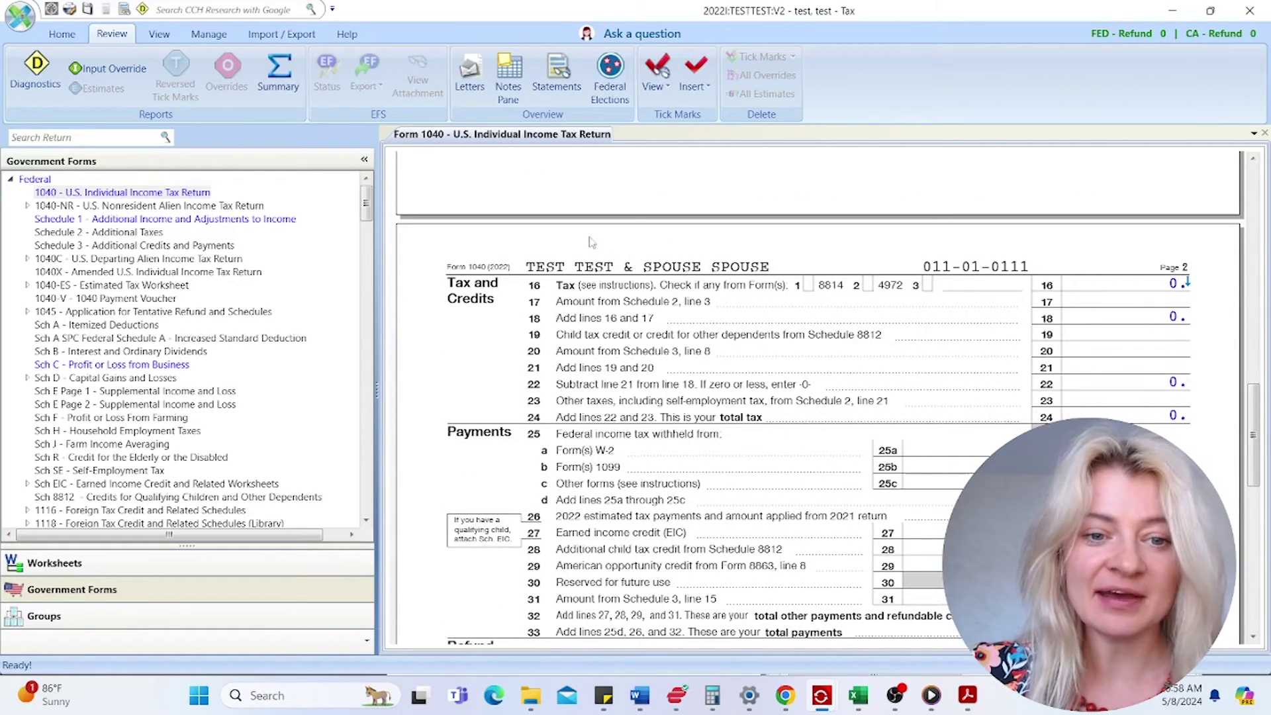
pyautogui.scroll(-2, 703, 523)
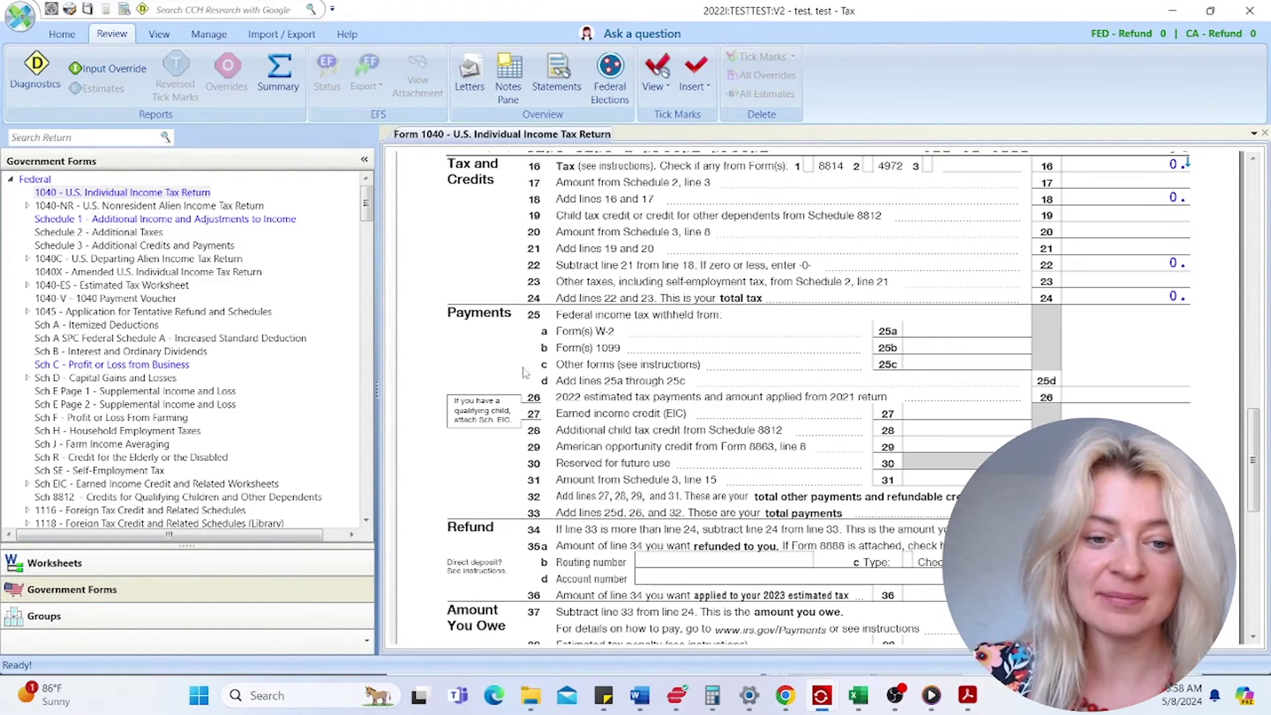
pyautogui.scroll(-3, 810, 562)
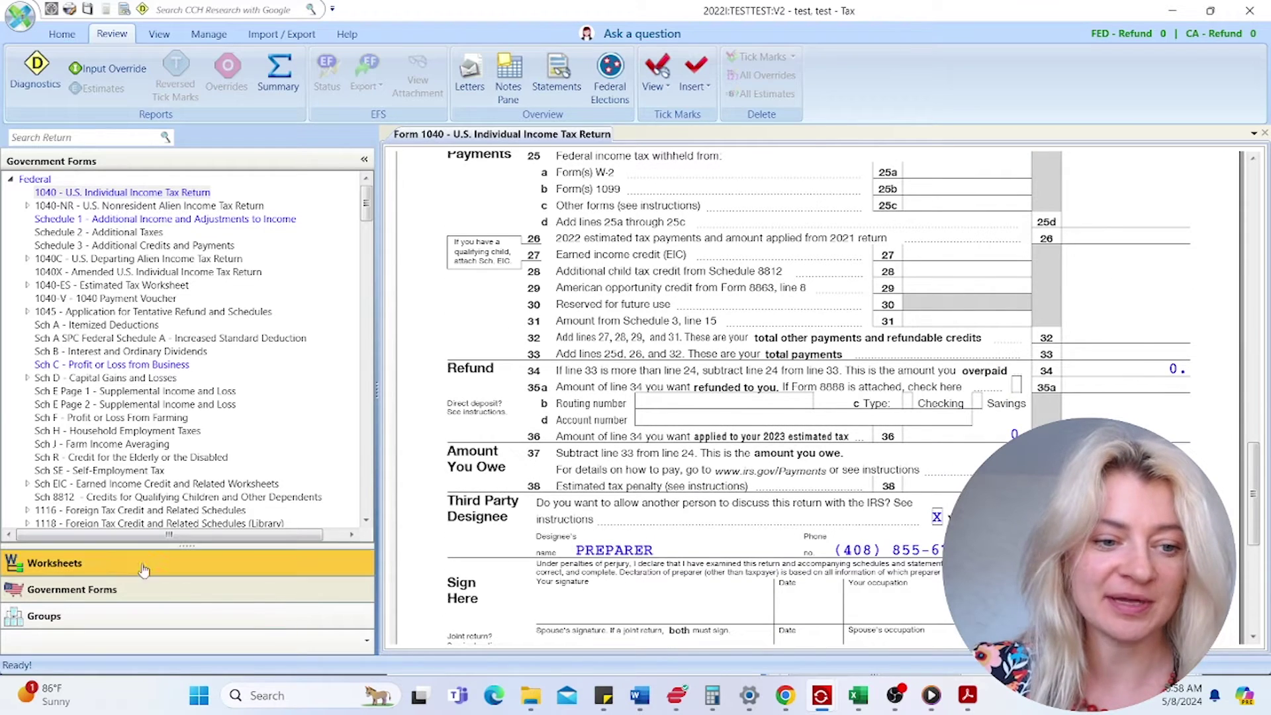
pyautogui.click(110, 563)
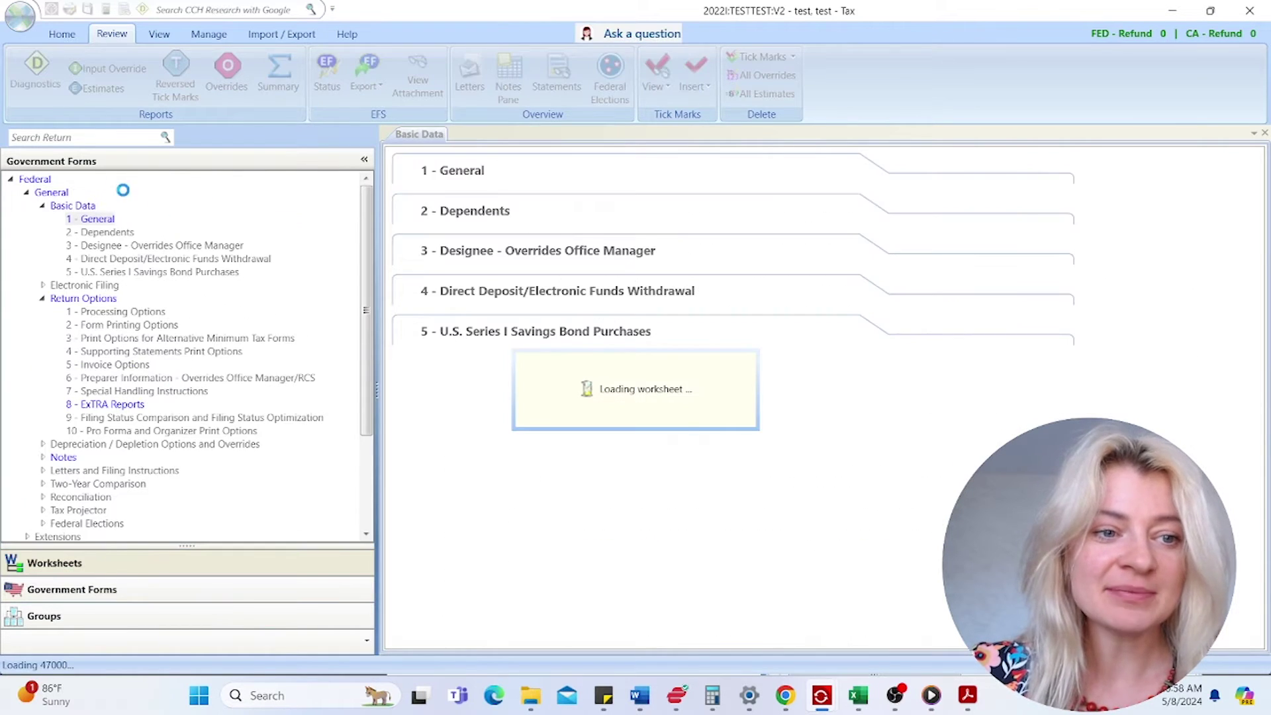
# - Open the 1 - General worksheet under General > Basic Data
pyautogui.click(28, 193)
pyautogui.click(27, 192)
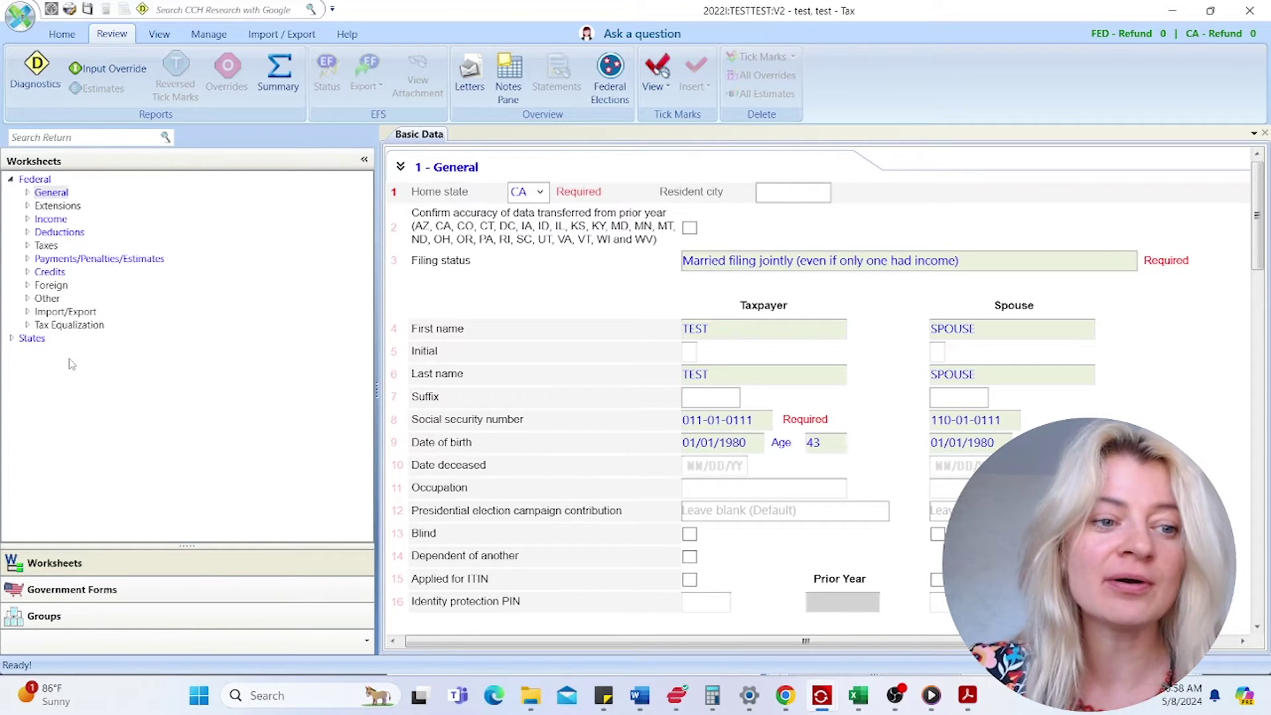
pyautogui.click(12, 338)
pyautogui.click(23, 339)
pyautogui.click(27, 192)
pyautogui.click(98, 222)
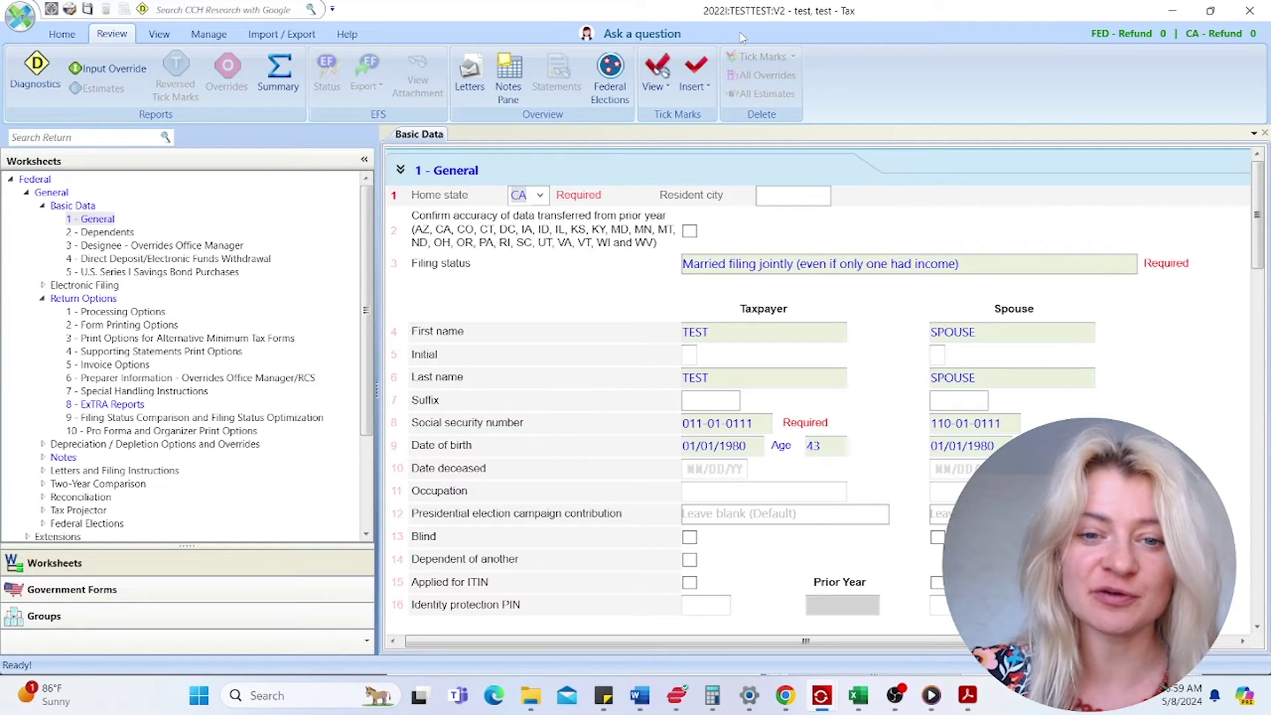
# - Review the taxpayer's first name, SSN and date of birth, then view Form 1040
pyautogui.scroll(-3, 741, 462)
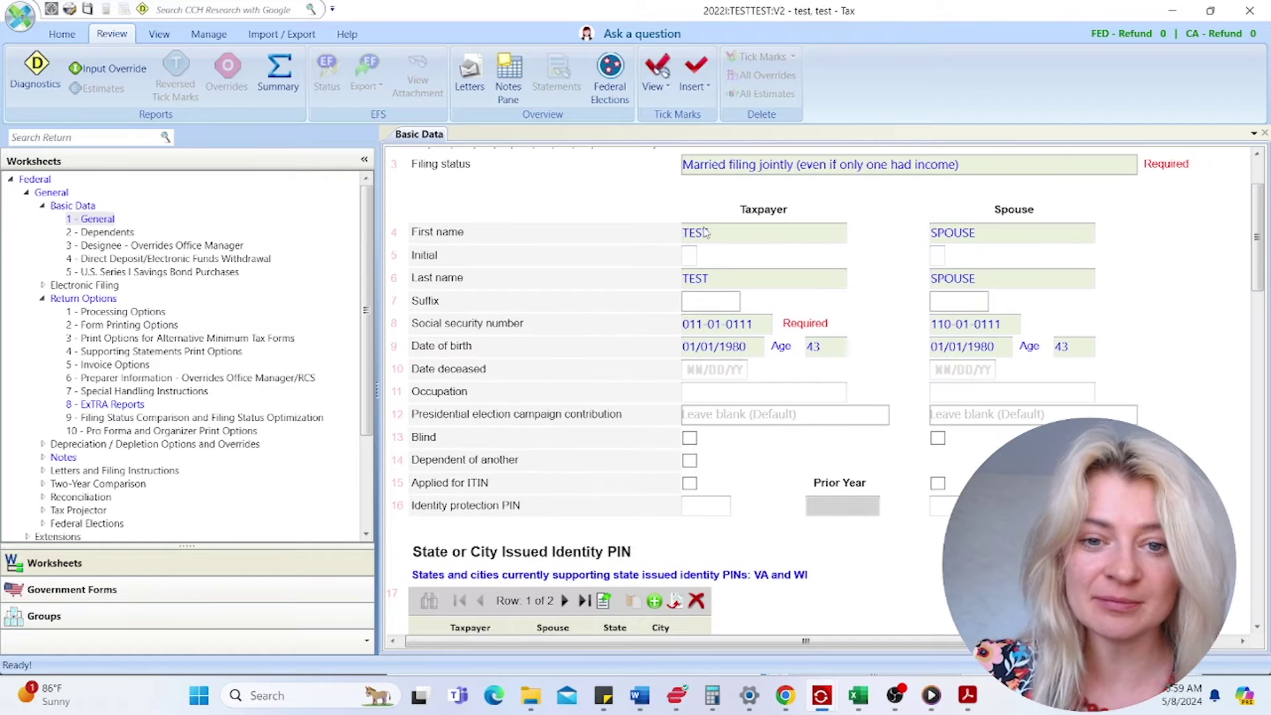
pyautogui.click(705, 233)
pyautogui.click(737, 323)
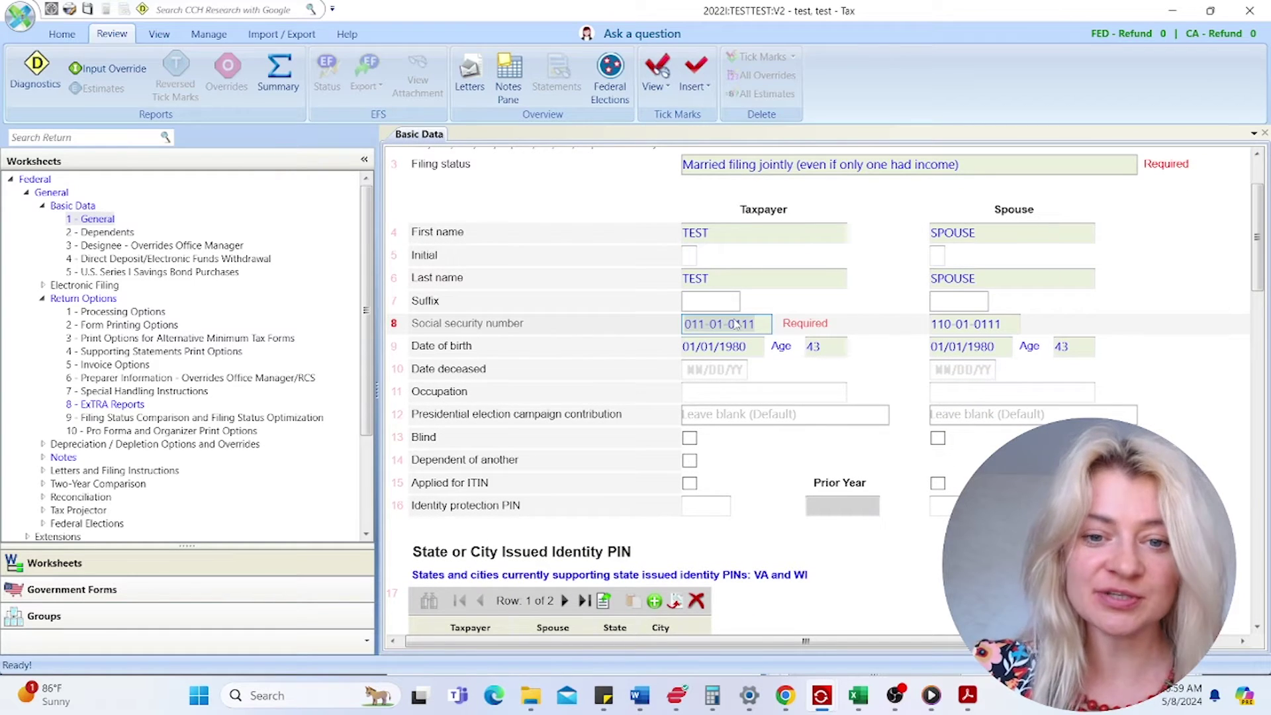
pyautogui.click(723, 350)
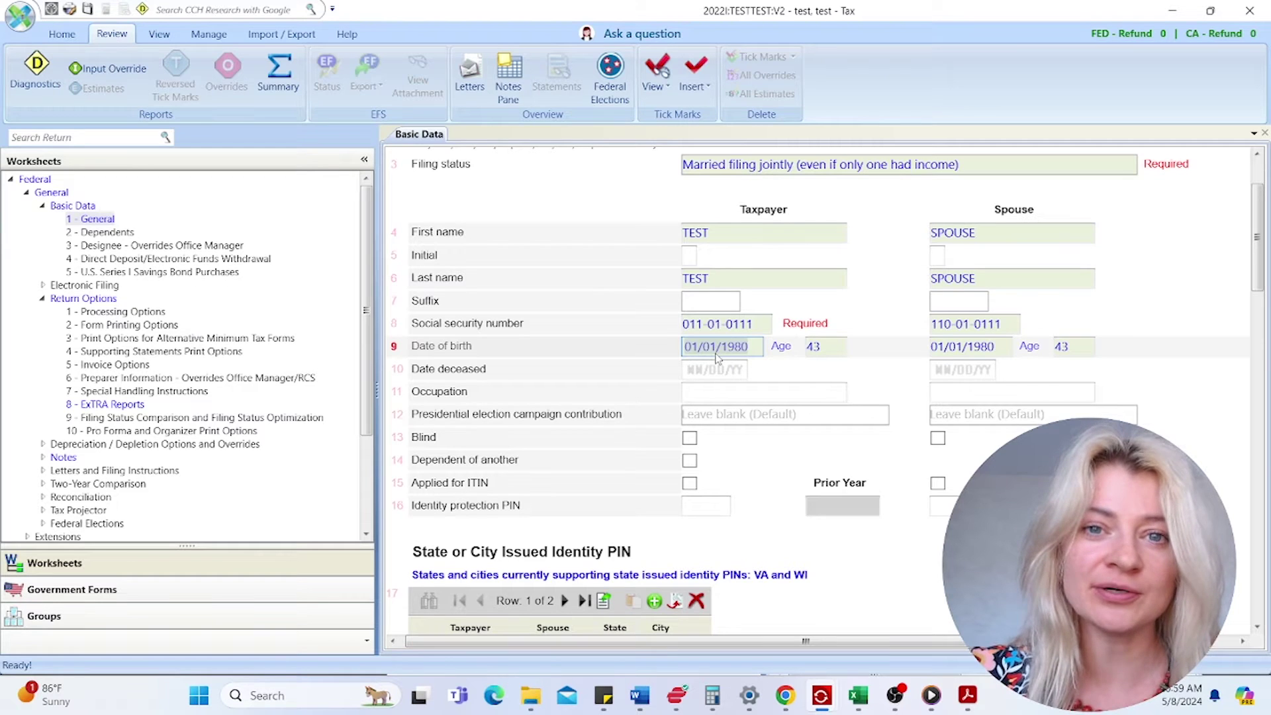
pyautogui.click(280, 587)
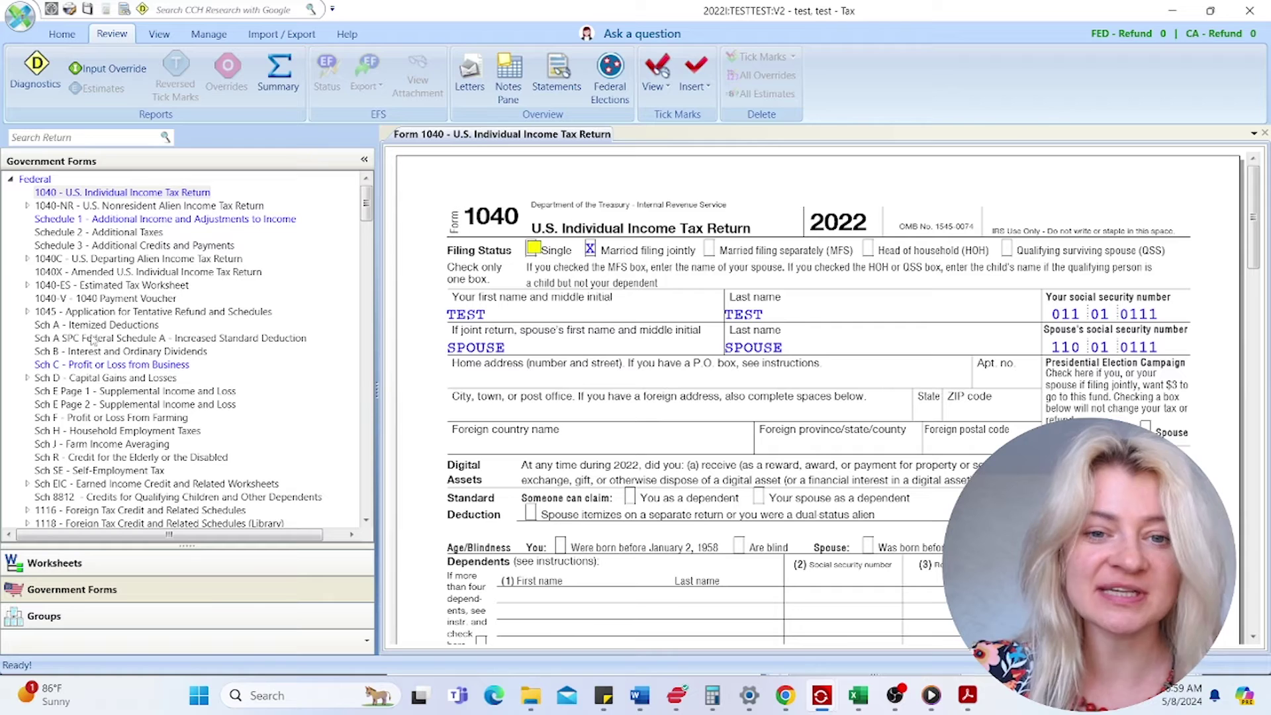
# - Open California Resident Form 540 to check the carried-over details, then return to the worksheets
pyautogui.click(11, 179)
pyautogui.click(11, 192)
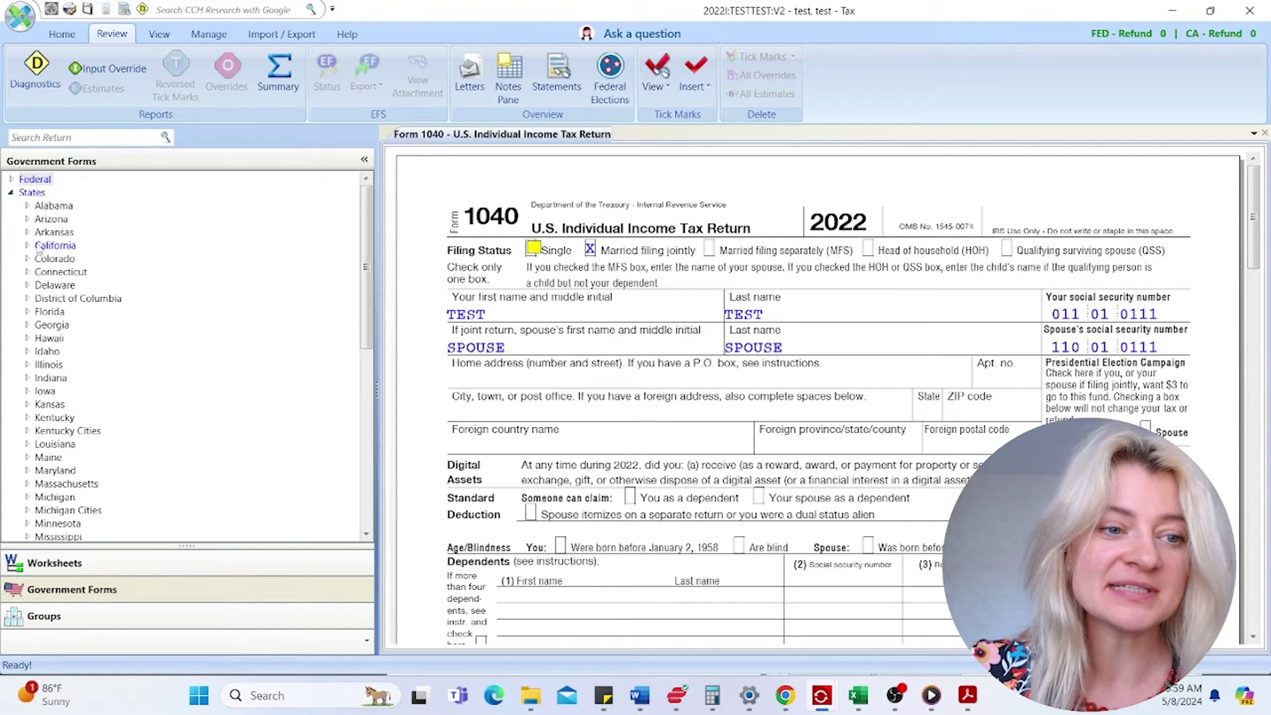
pyautogui.click(27, 245)
pyautogui.doubleClick(73, 259)
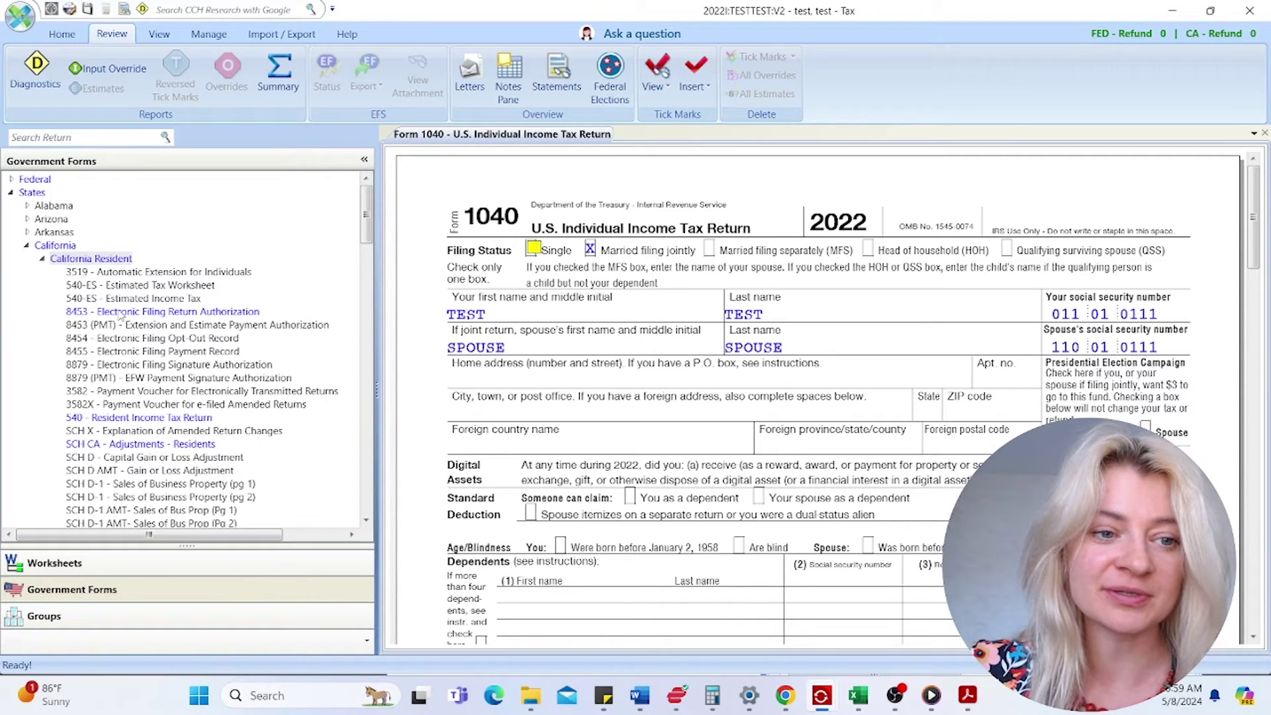
pyautogui.click(155, 419)
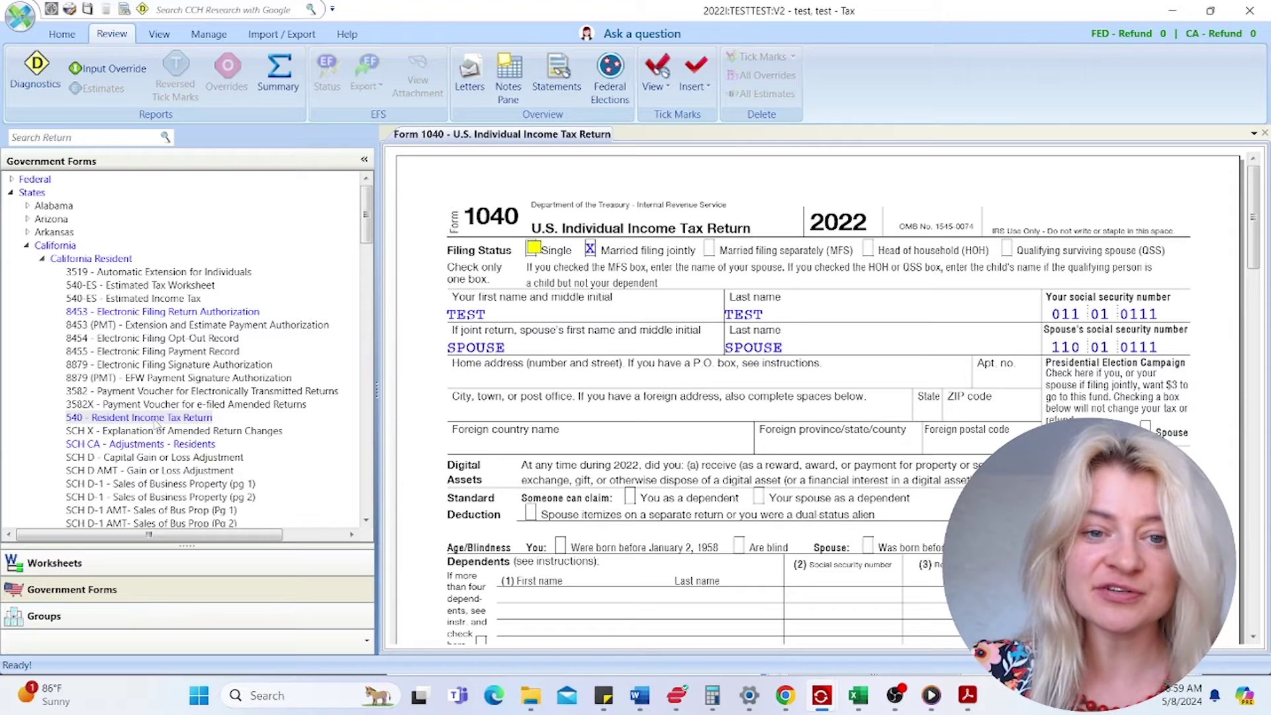
pyautogui.doubleClick(155, 419)
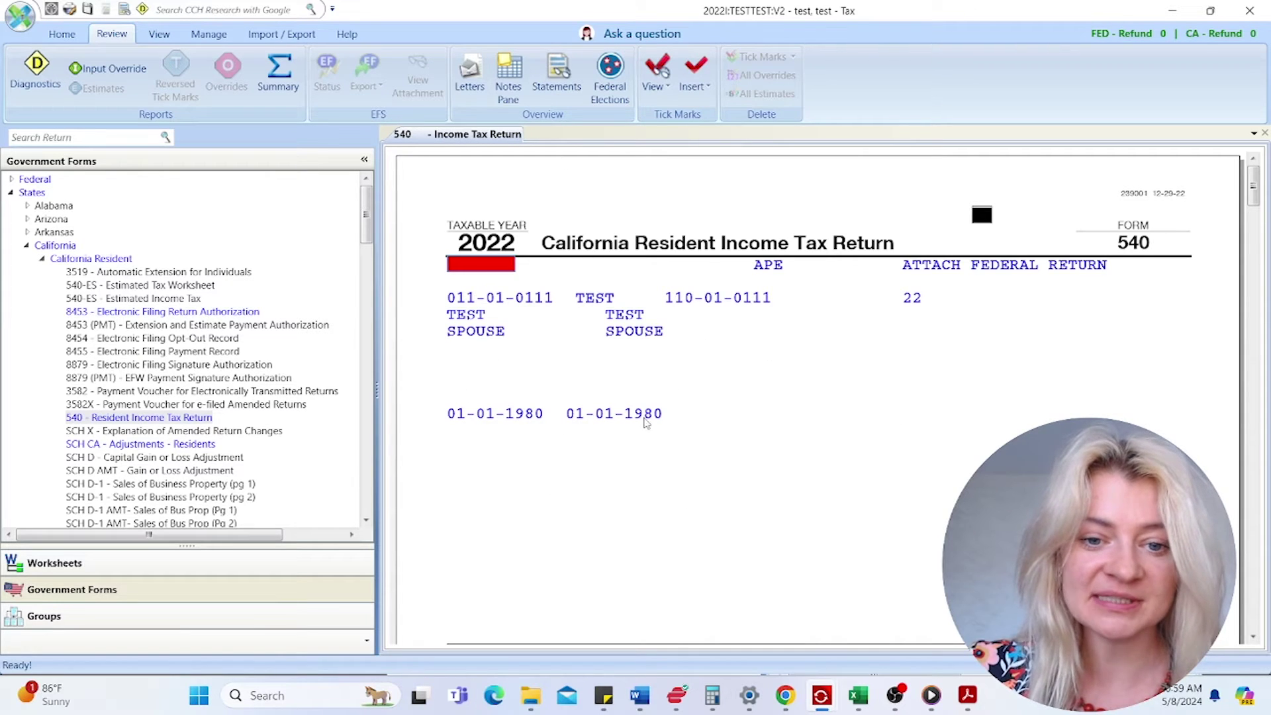
pyautogui.click(235, 568)
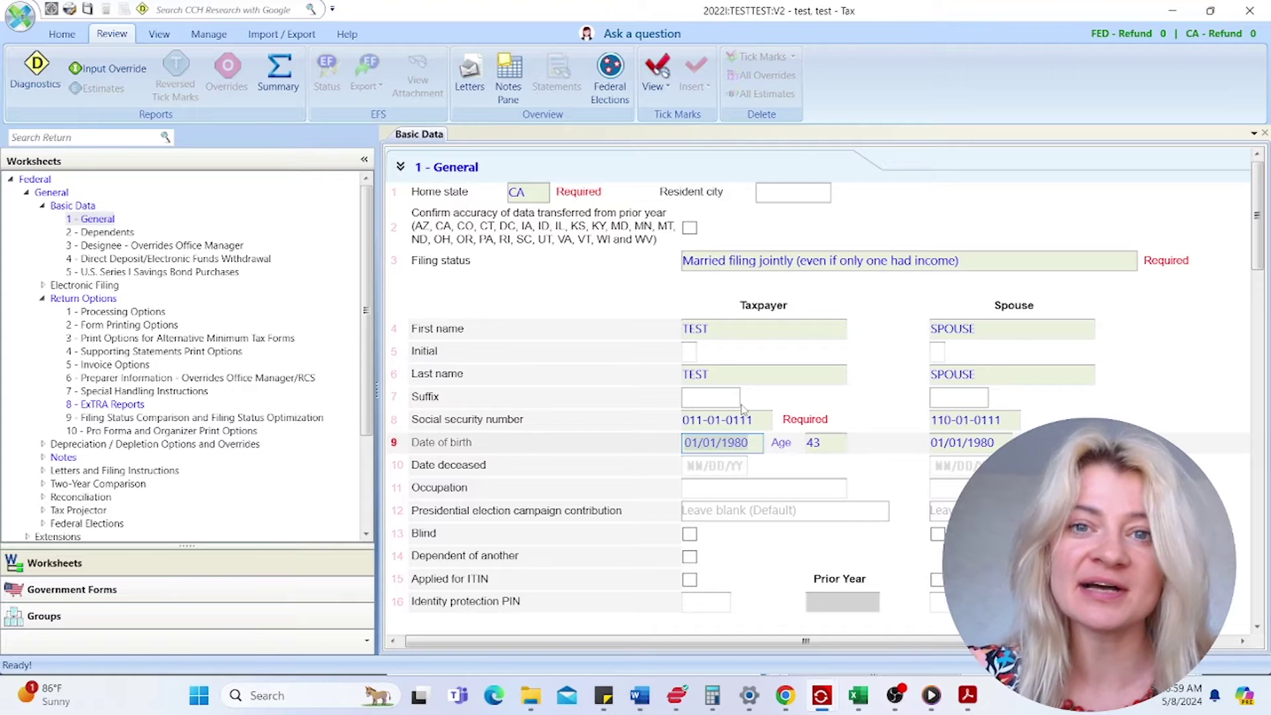
# - Check the spouse's first name and SSN and the taxpayer's occupation, then go to Government Forms
pyautogui.scroll(-1, 857, 377)
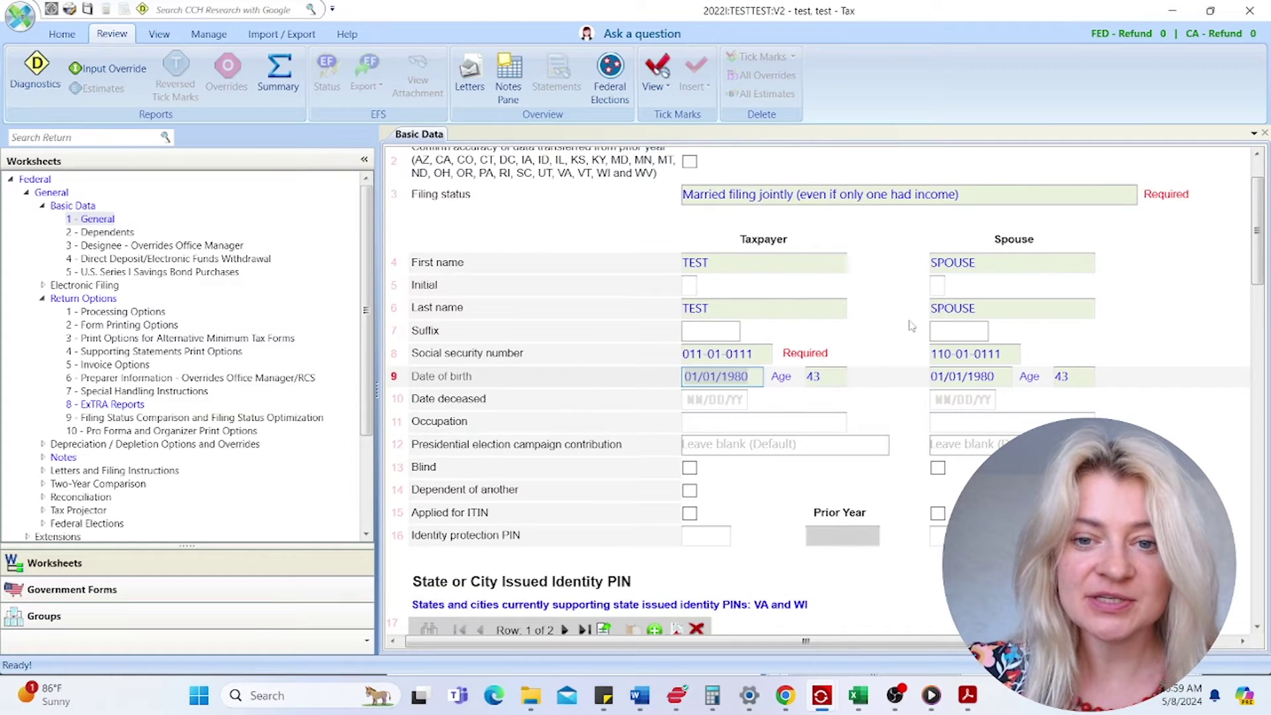
pyautogui.click(960, 263)
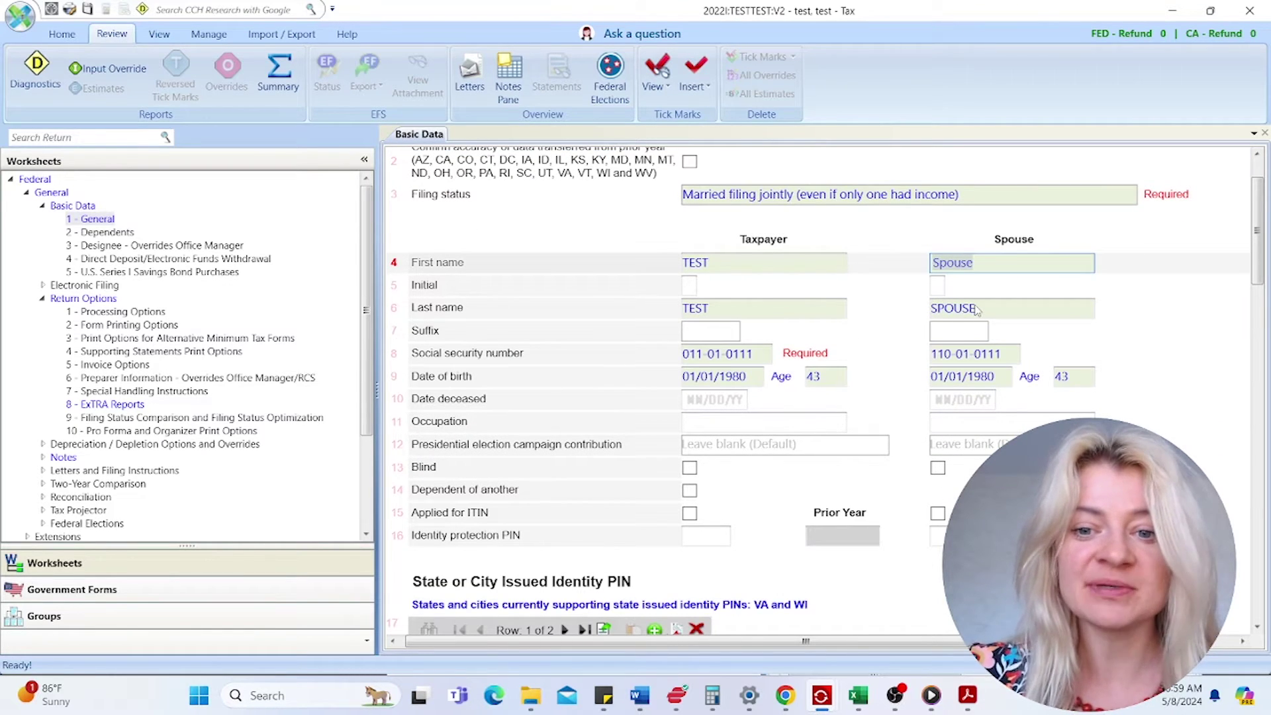
pyautogui.click(977, 358)
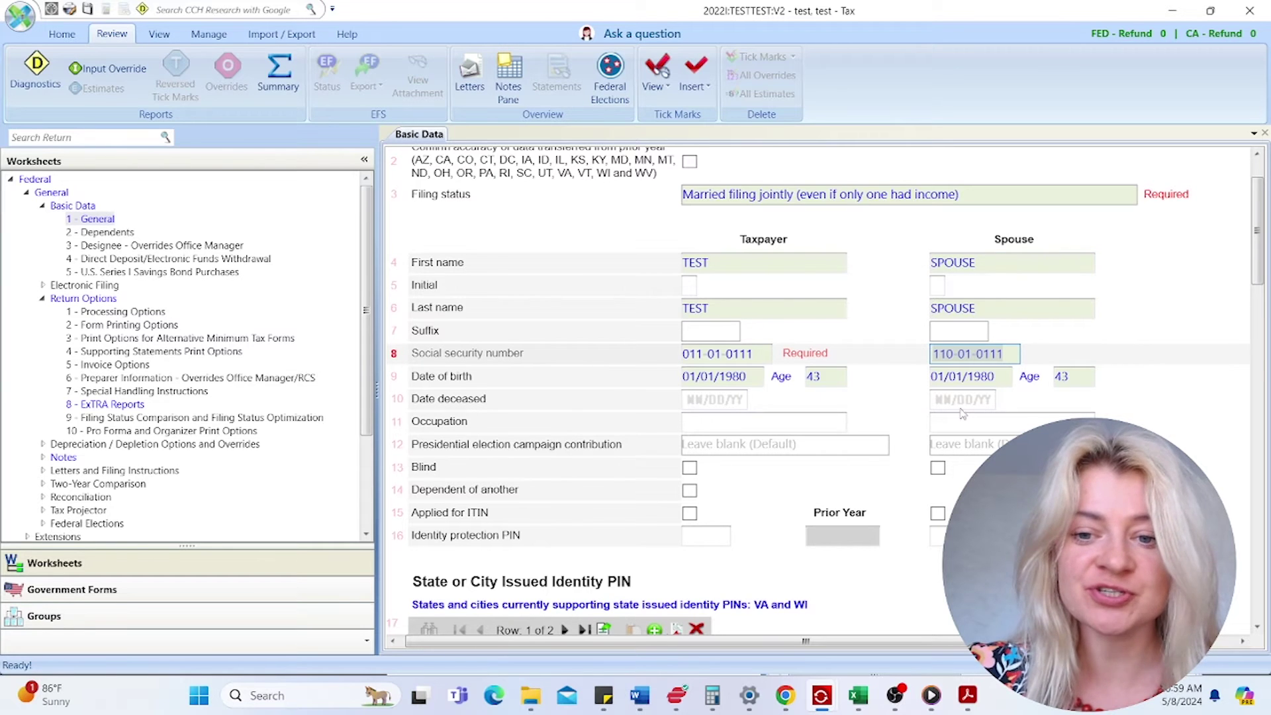
pyautogui.scroll(-1, 966, 413)
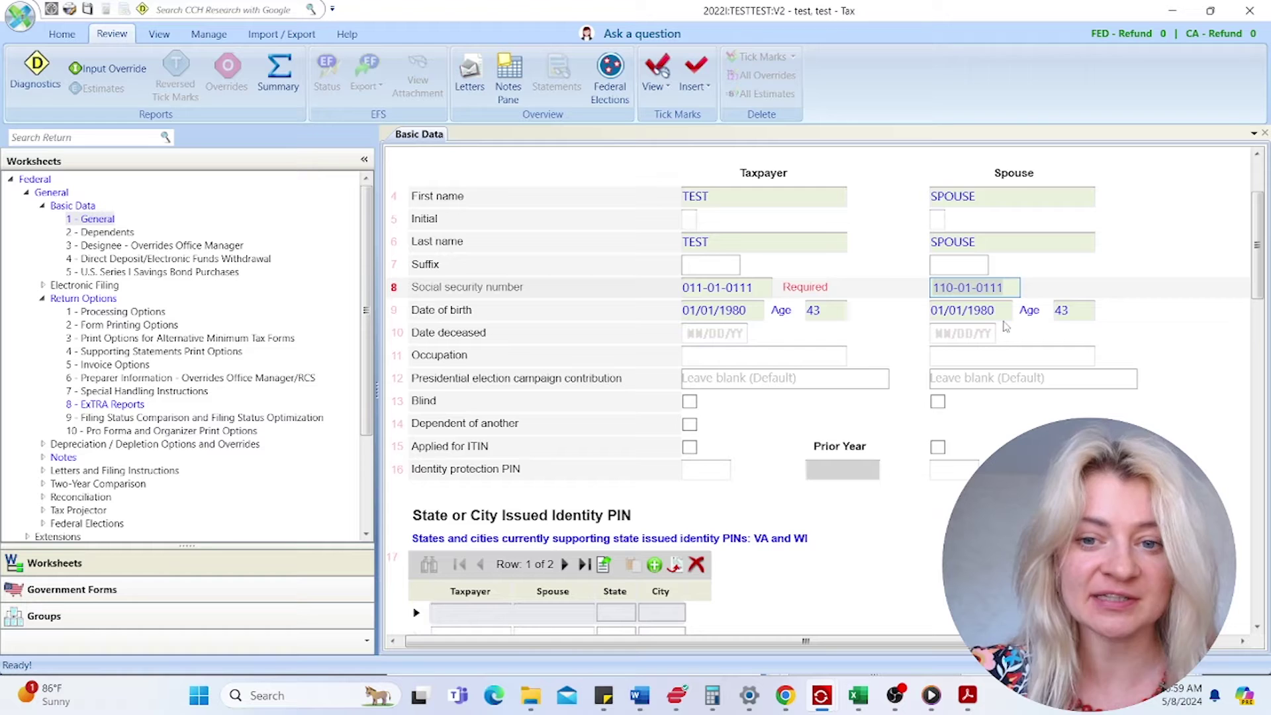
pyautogui.scroll(-1, 926, 358)
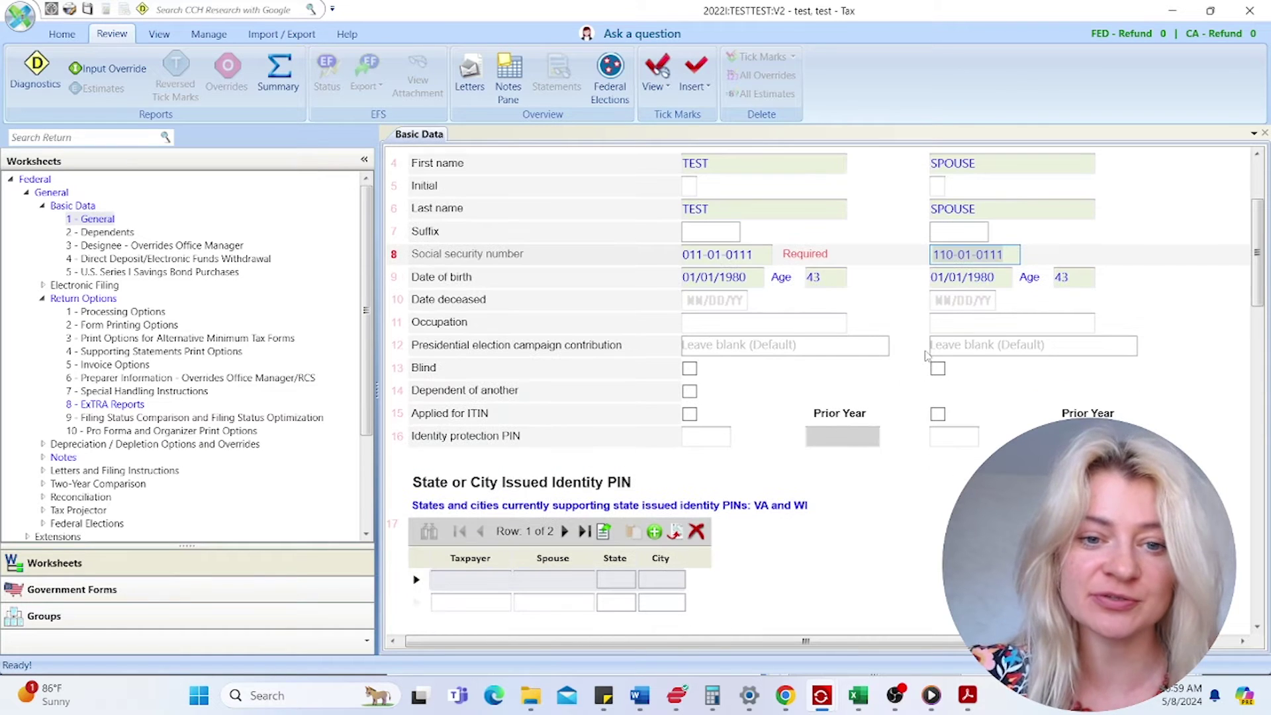
pyautogui.click(781, 328)
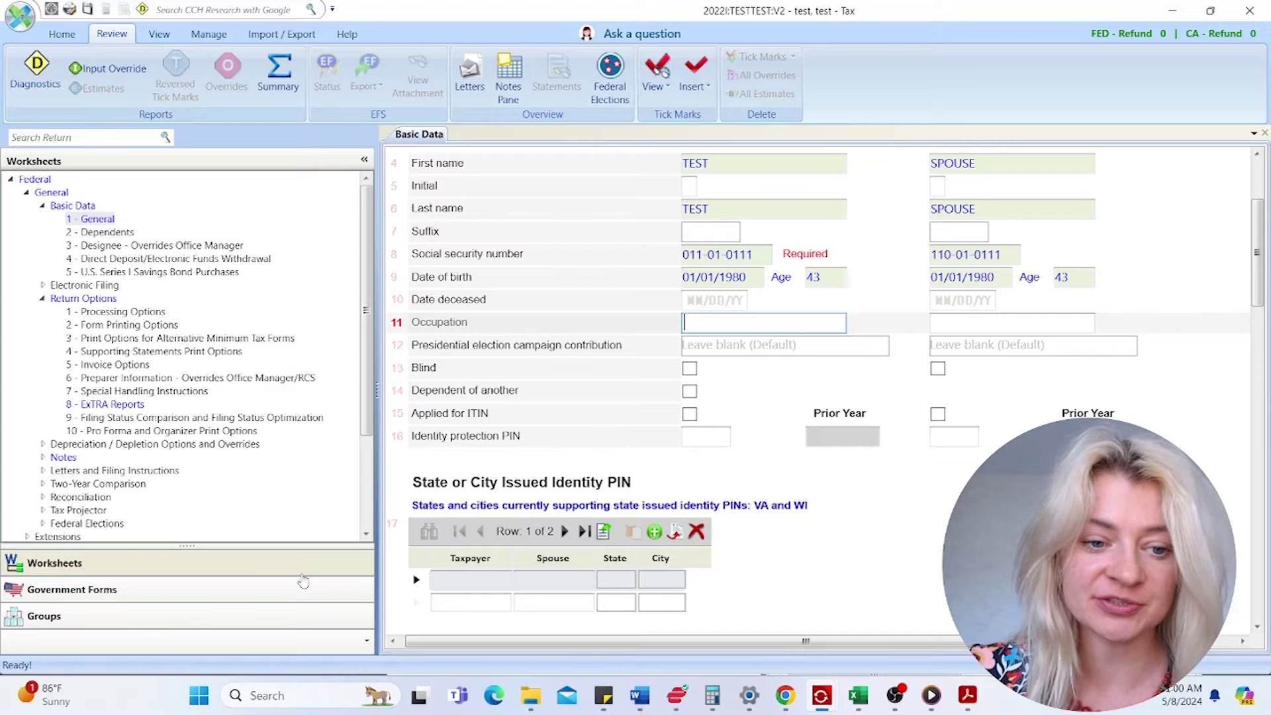
pyautogui.click(281, 590)
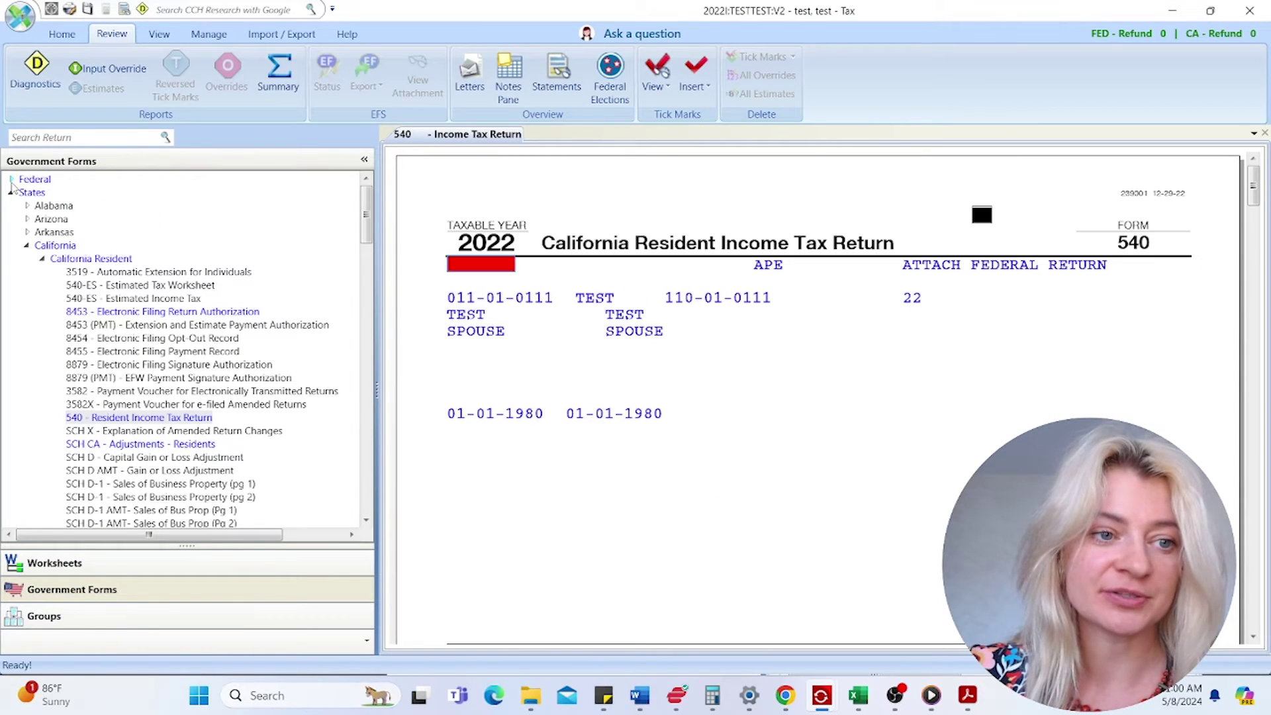
# - Open federal Form 1040 and review line 1a wages and line 2b taxable interest
pyautogui.click(11, 179)
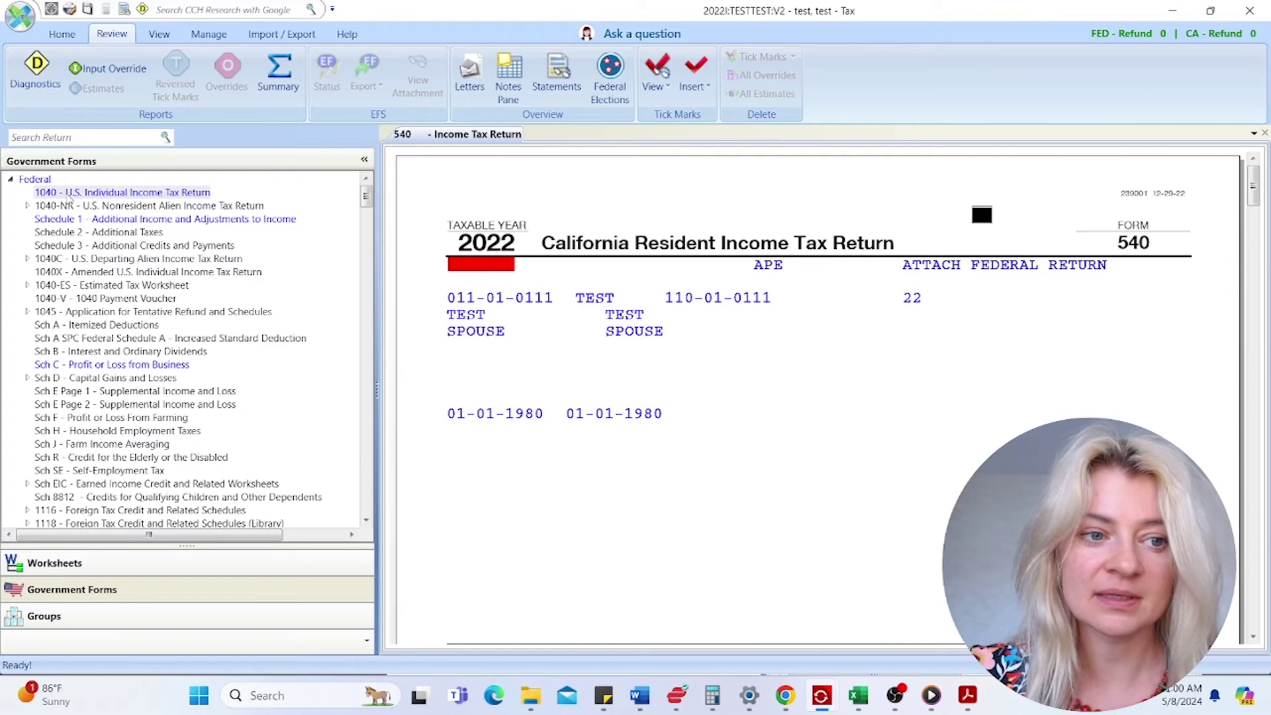
pyautogui.click(69, 193)
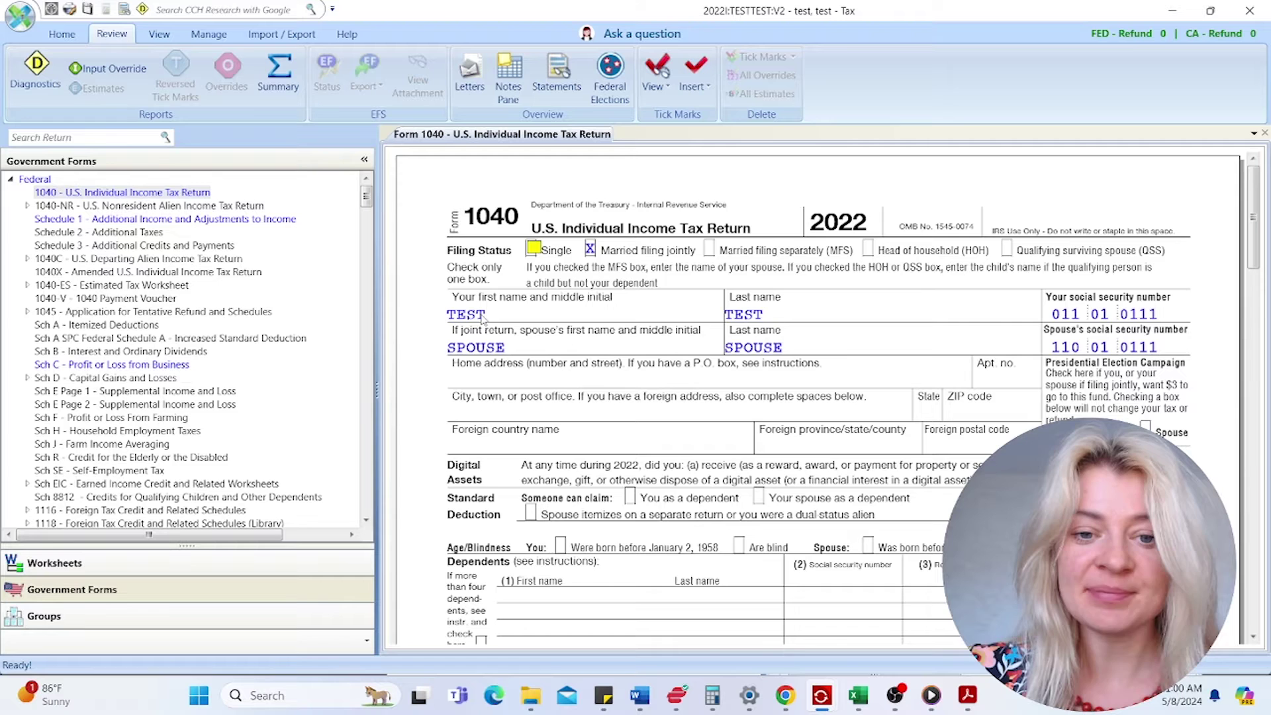
pyautogui.scroll(-2, 906, 384)
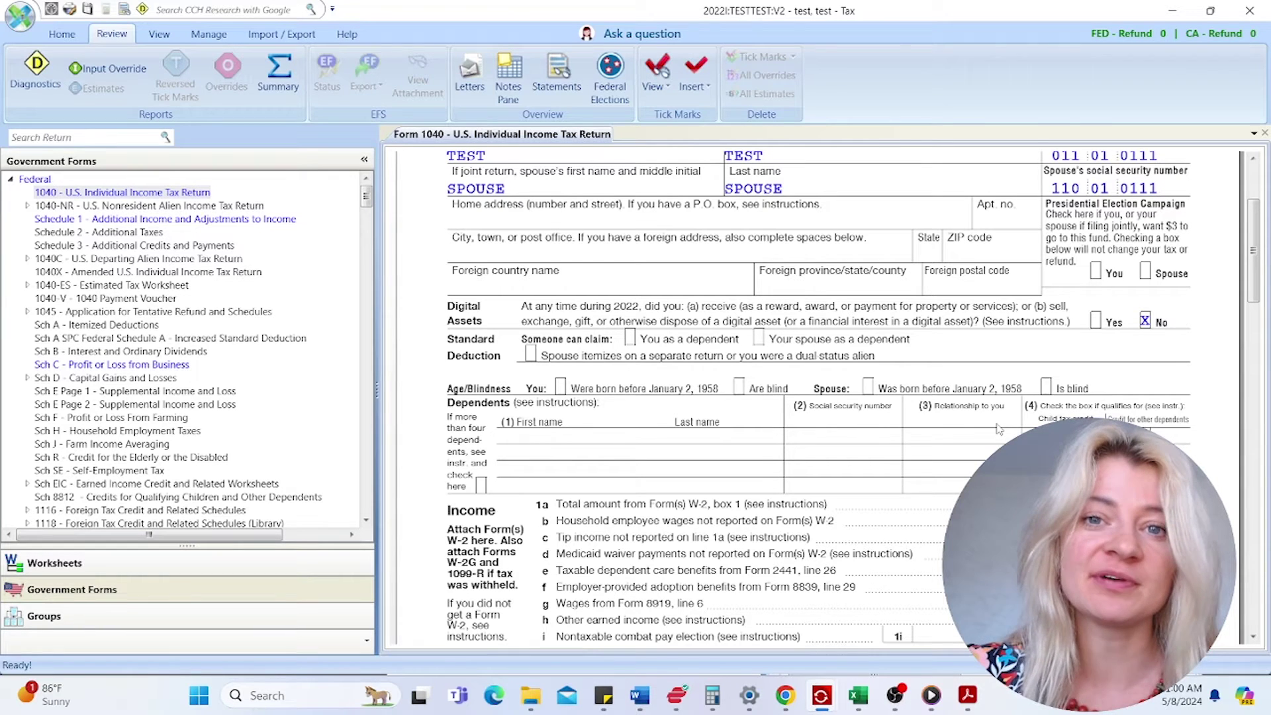
pyautogui.scroll(-5, 936, 414)
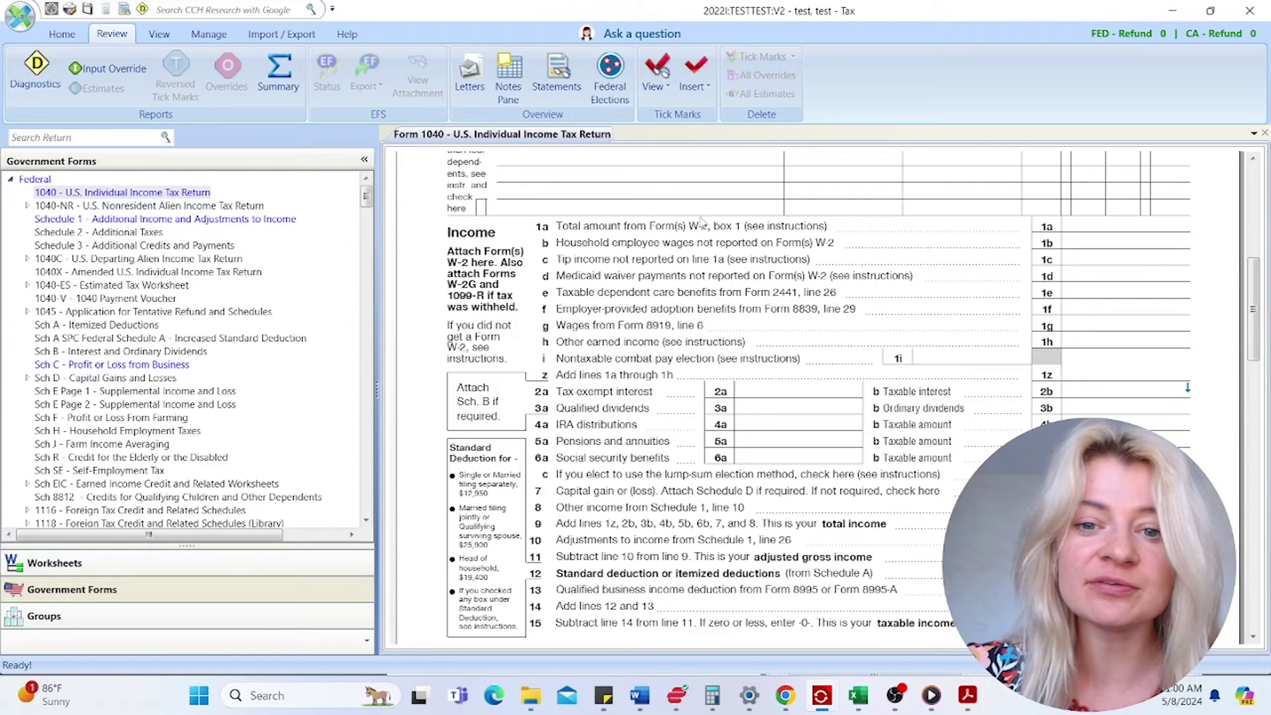
pyautogui.click(1063, 227)
pyautogui.click(1083, 323)
pyautogui.click(1087, 391)
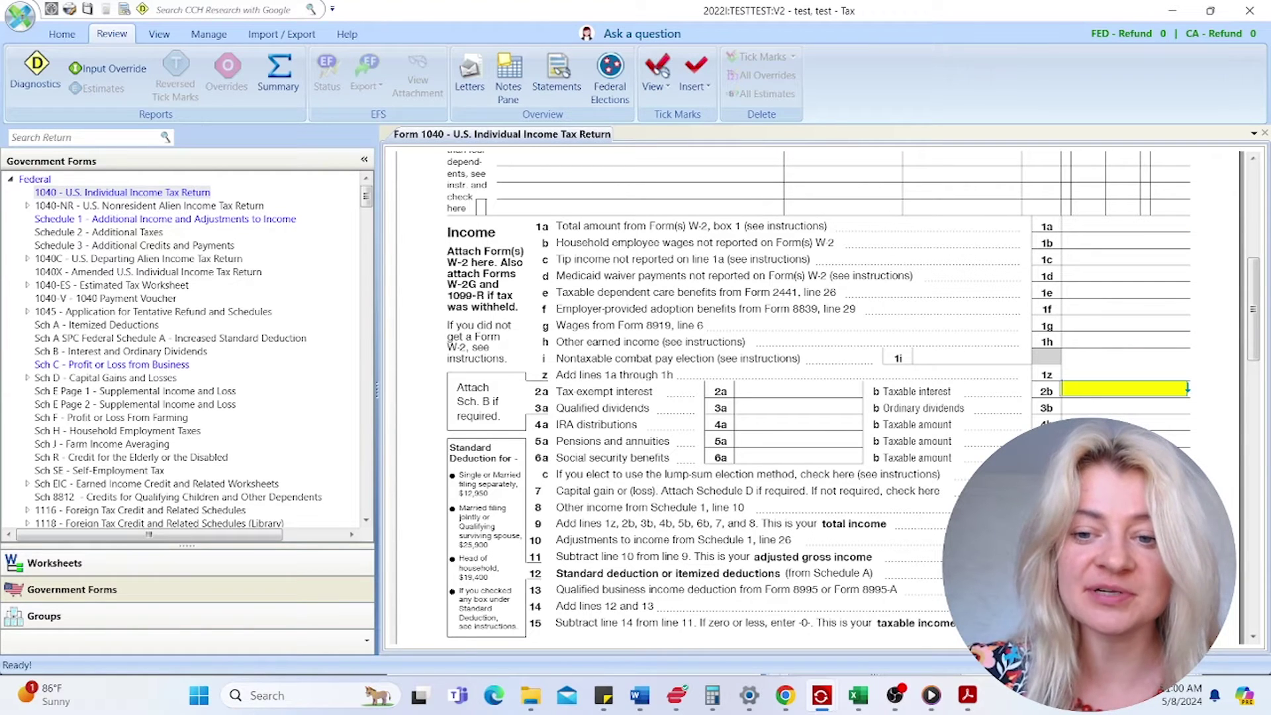
pyautogui.click(1128, 227)
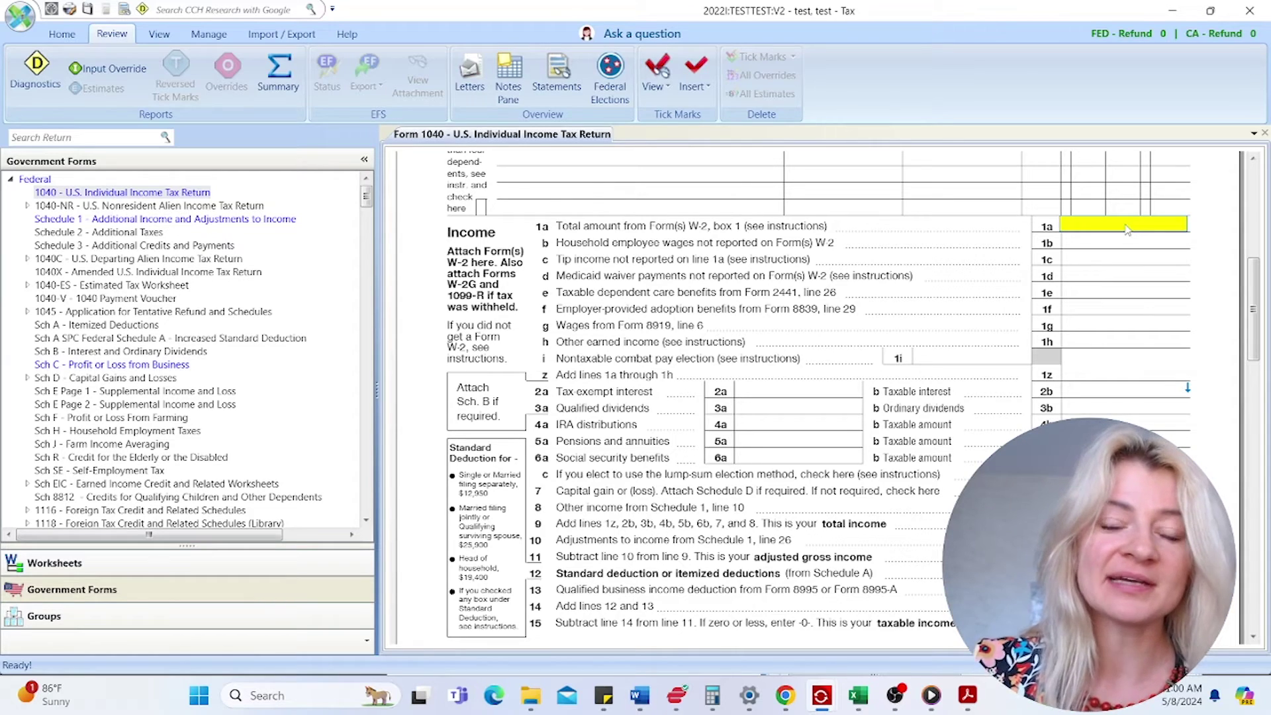
# - Check the taxpayer's occupation in the signature section, then return to the worksheets
pyautogui.scroll(-15, 835, 424)
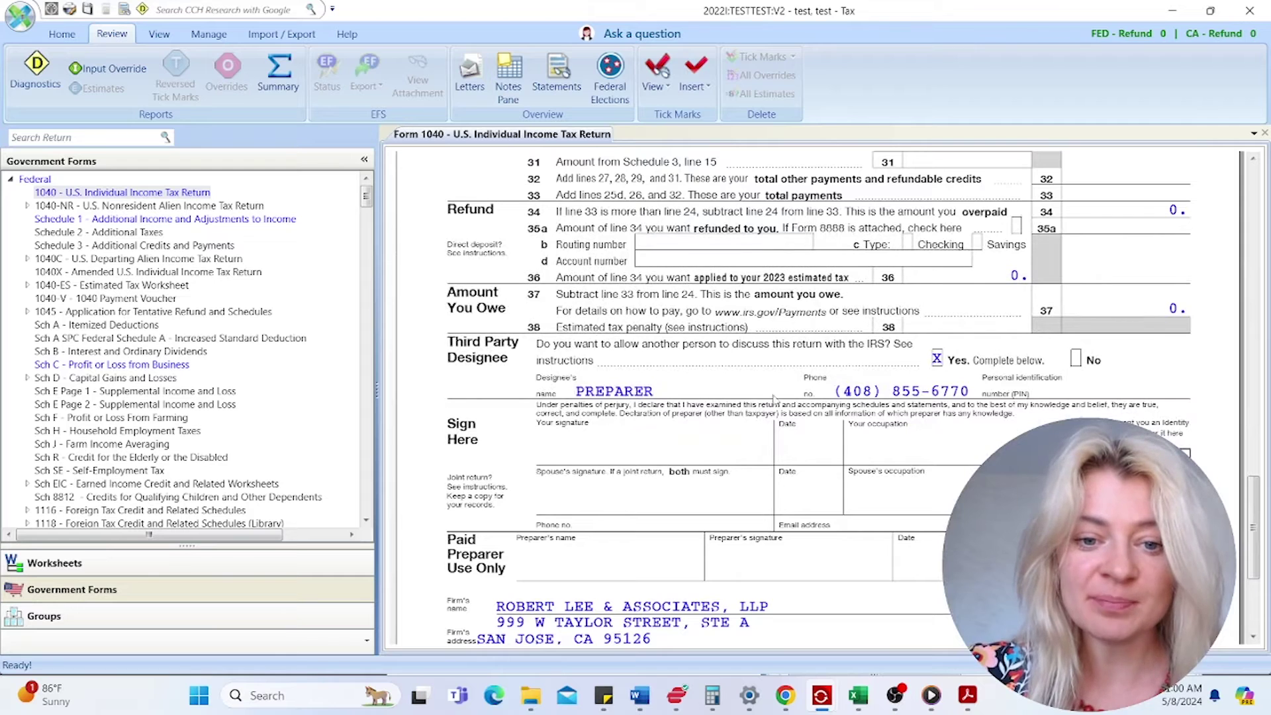
pyautogui.click(900, 458)
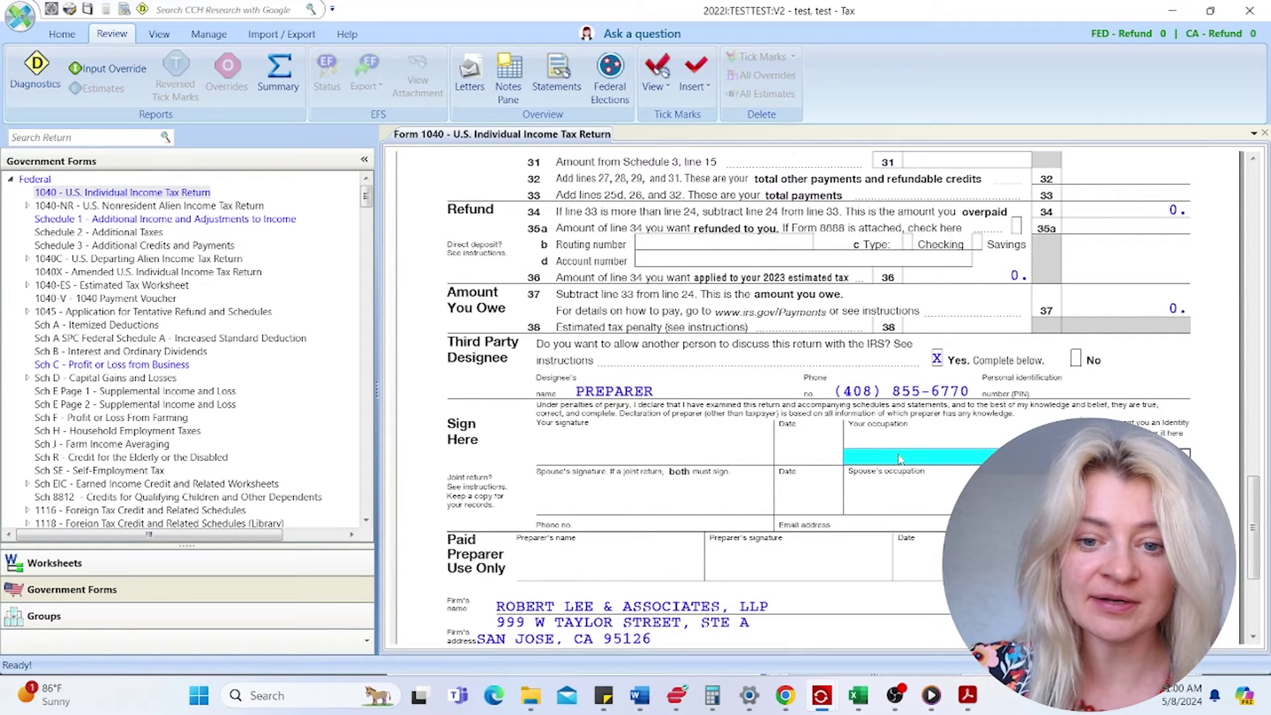
pyautogui.scroll(1, 900, 458)
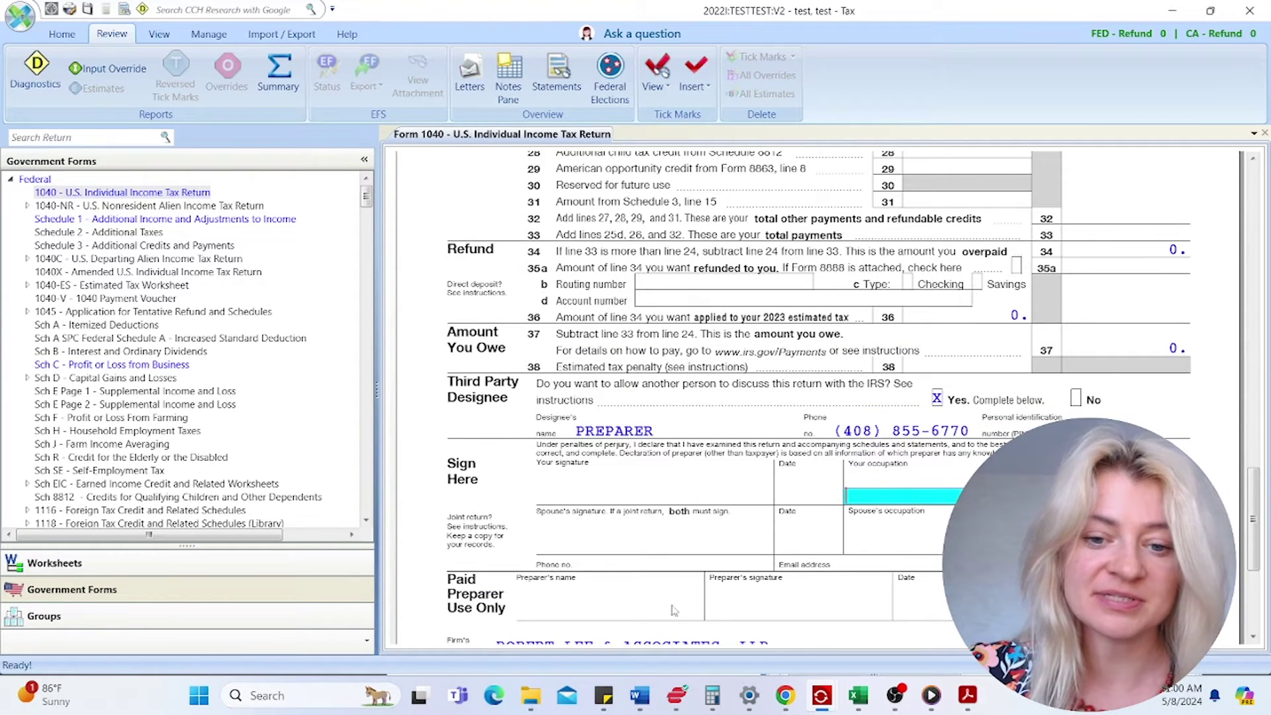
pyautogui.click(162, 566)
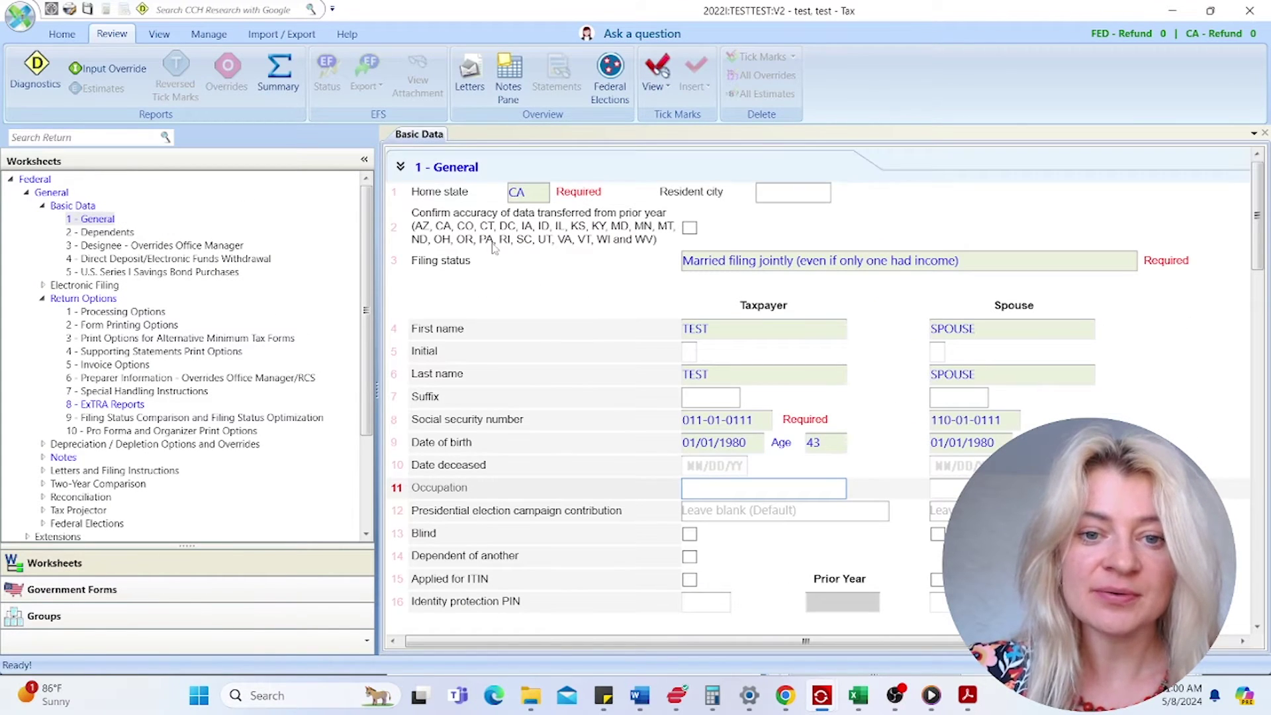
# - Enter the taxpayer's present street address in the Basic Data address section
pyautogui.click(717, 331)
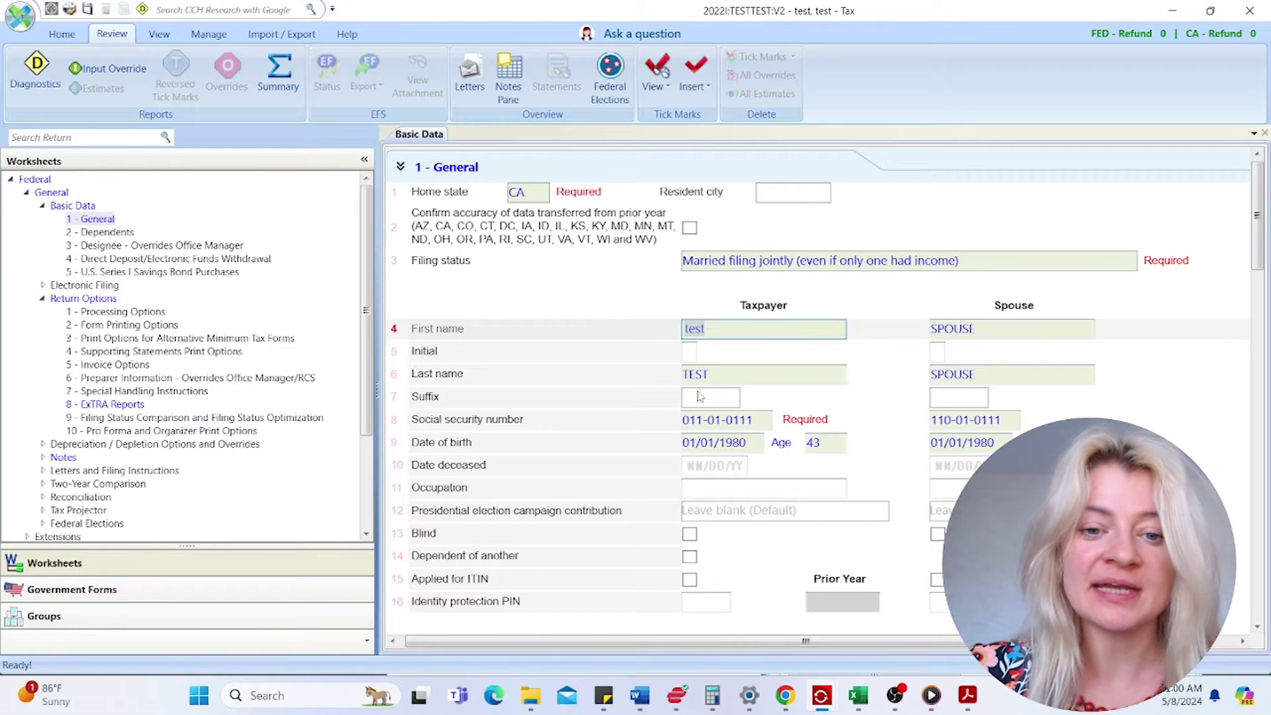
pyautogui.scroll(-3, 700, 396)
pyautogui.click(728, 331)
pyautogui.scroll(-10, 728, 331)
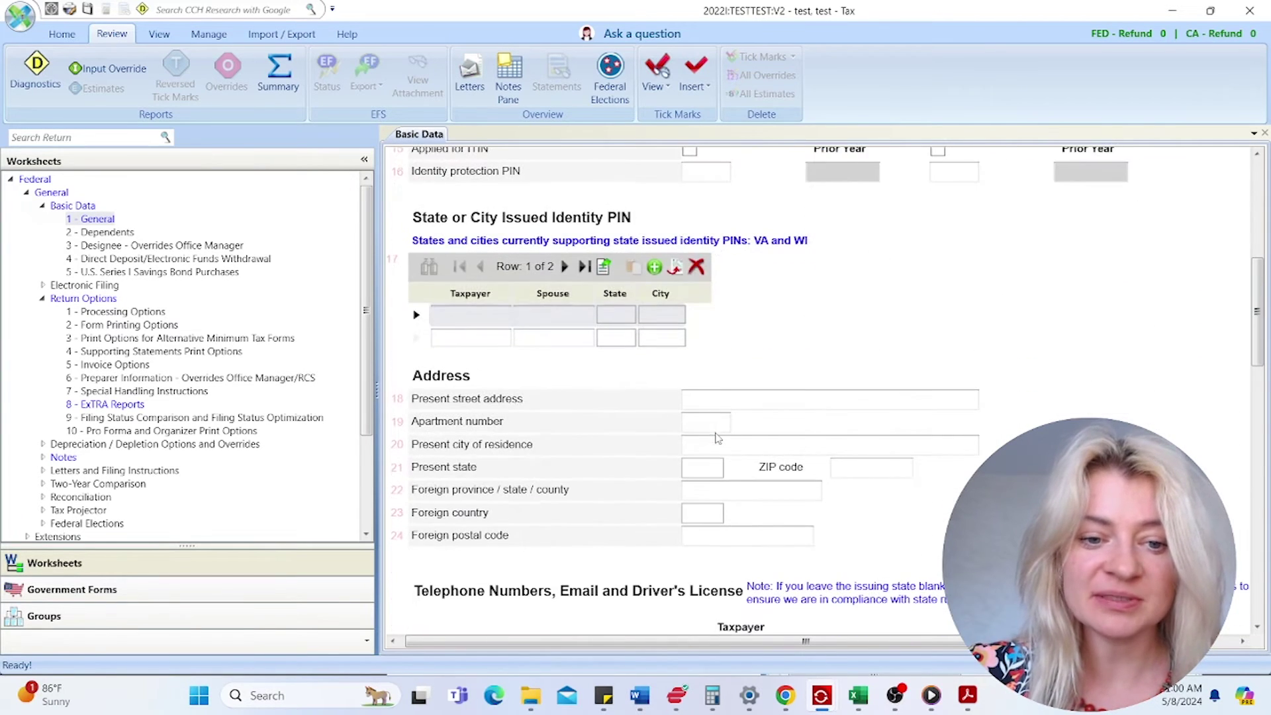
pyautogui.click(730, 399)
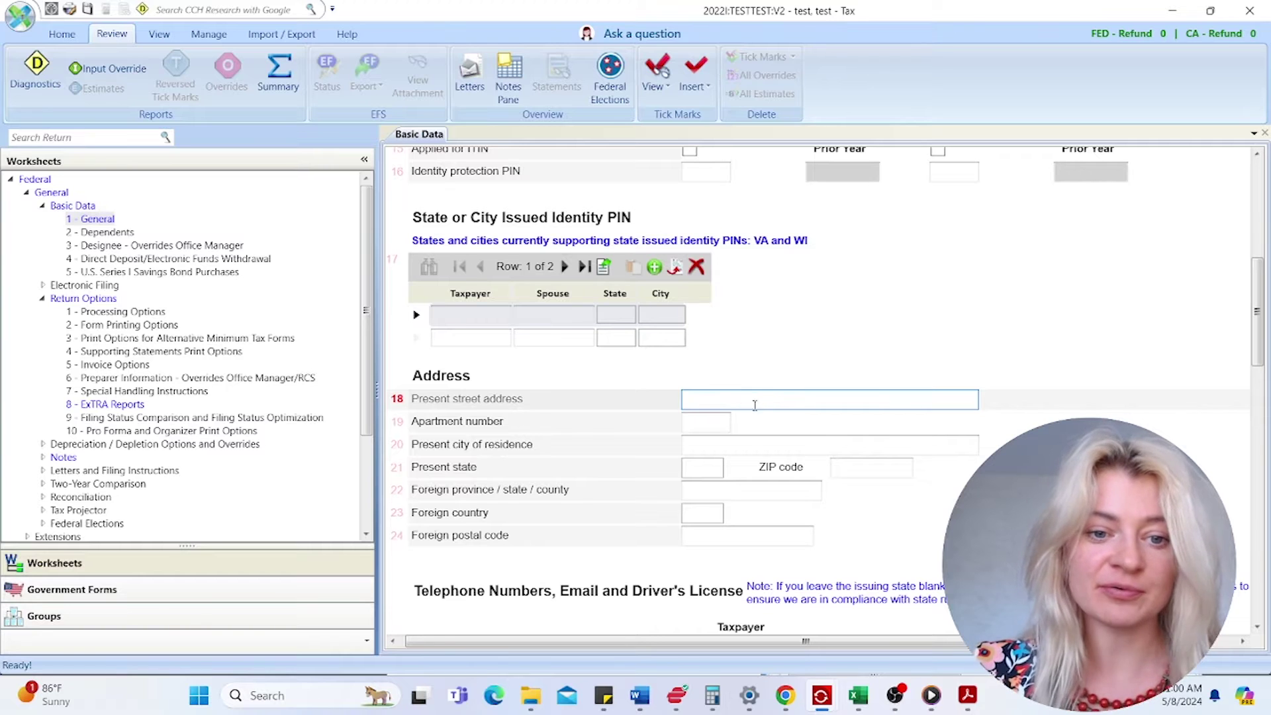
pyautogui.write('1st ap')
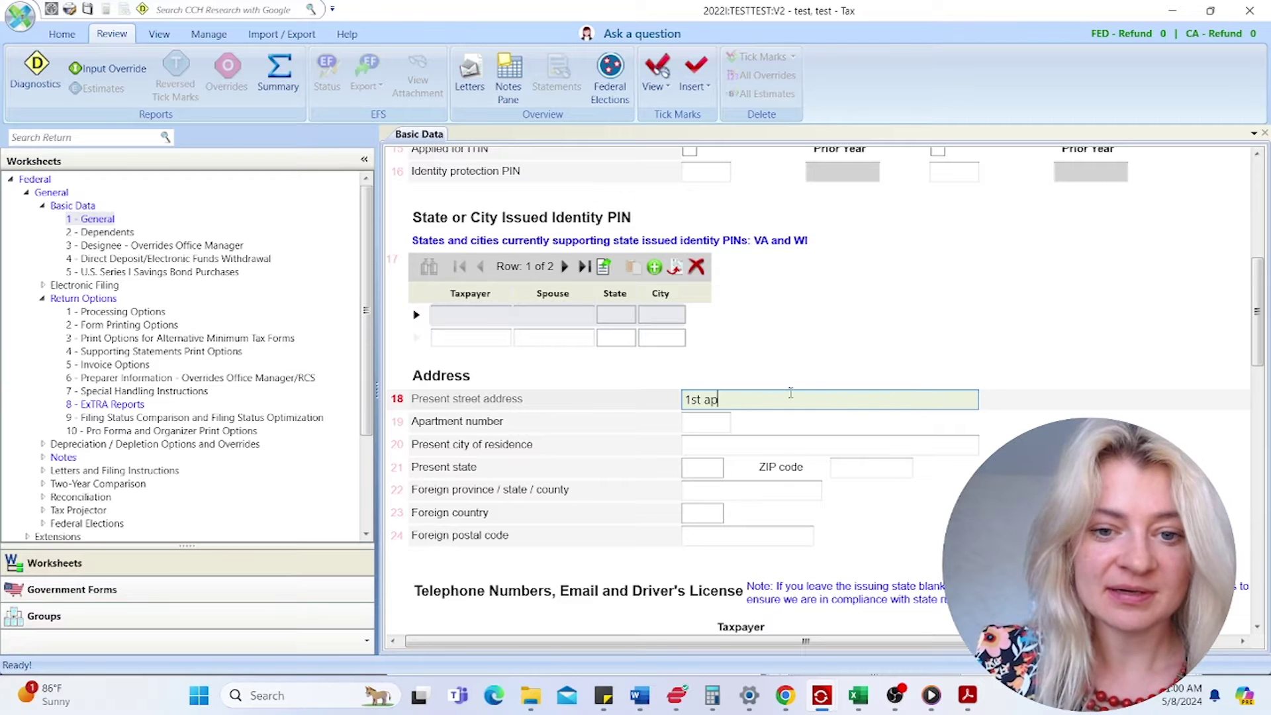
pyautogui.press('BackSpace')
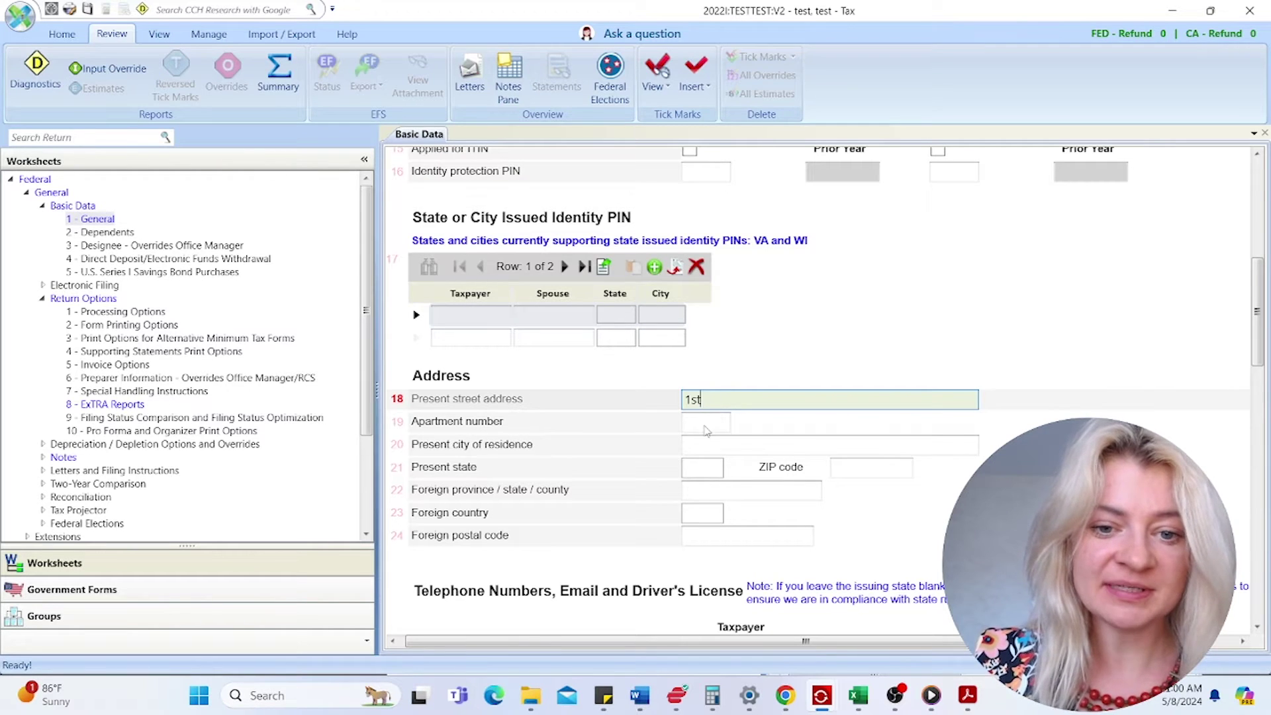
# - Fill in apartment 1, city LOS ANGELES, state CA and the ZIP code
pyautogui.click(705, 423)
pyautogui.write('1')
pyautogui.click(703, 445)
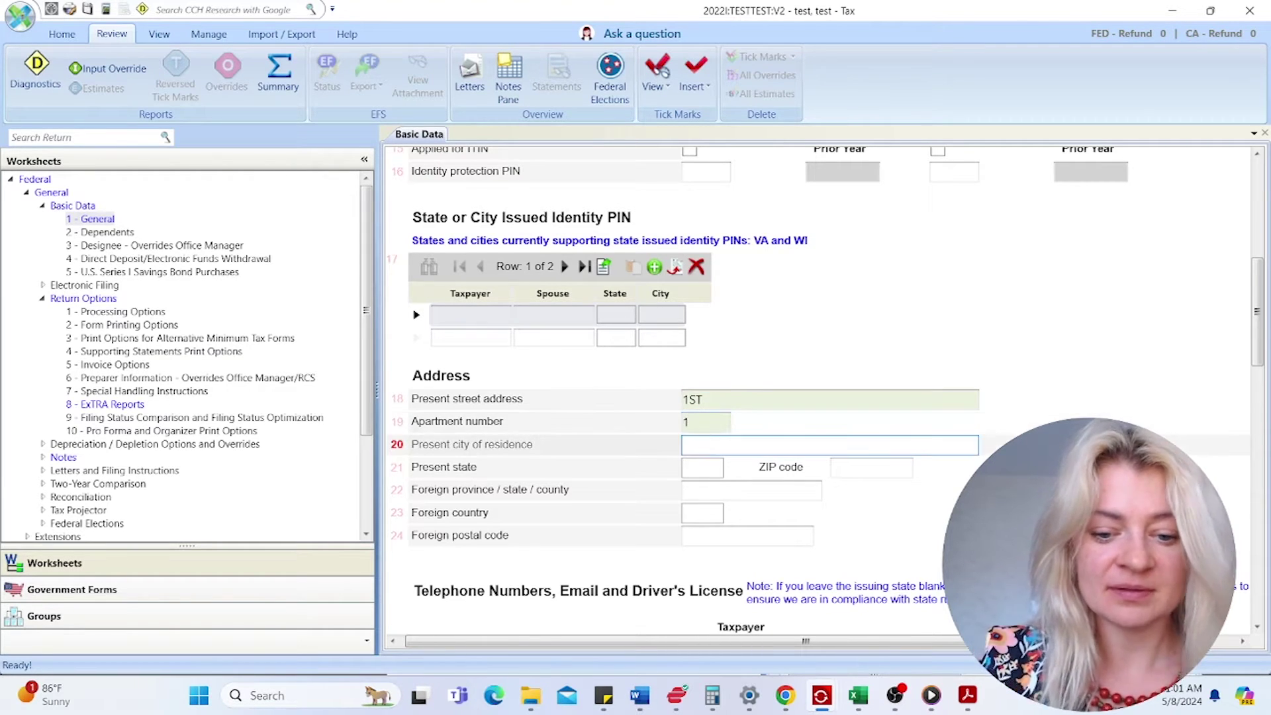
pyautogui.write('los angeles')
pyautogui.click(700, 471)
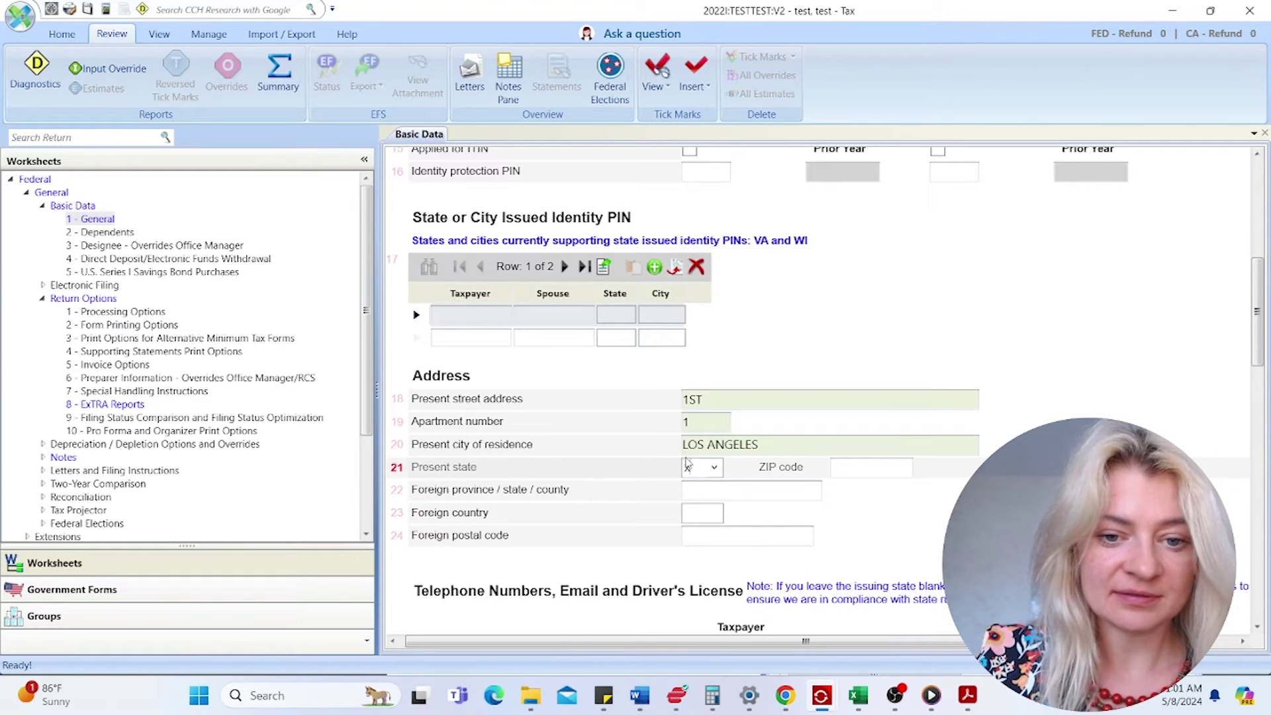
pyautogui.write('ca')
pyautogui.press('Tab')
pyautogui.write('9001')
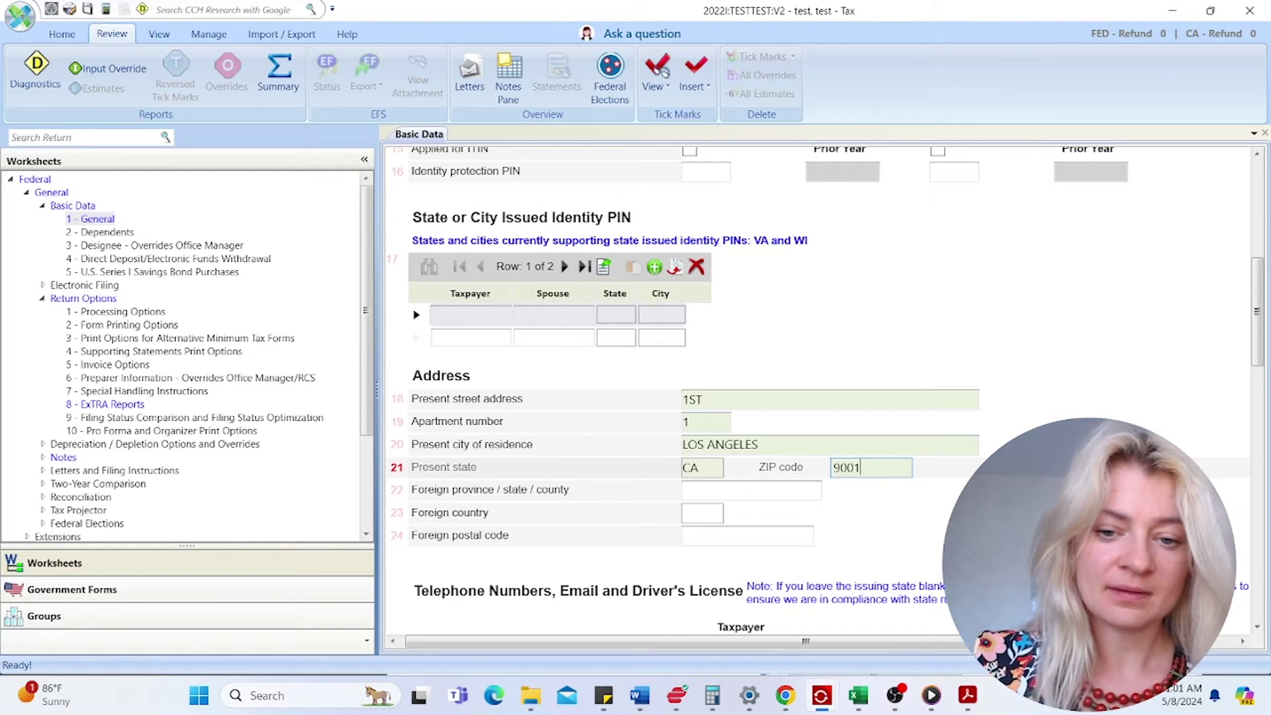
pyautogui.press('Tab')
pyautogui.click(852, 470)
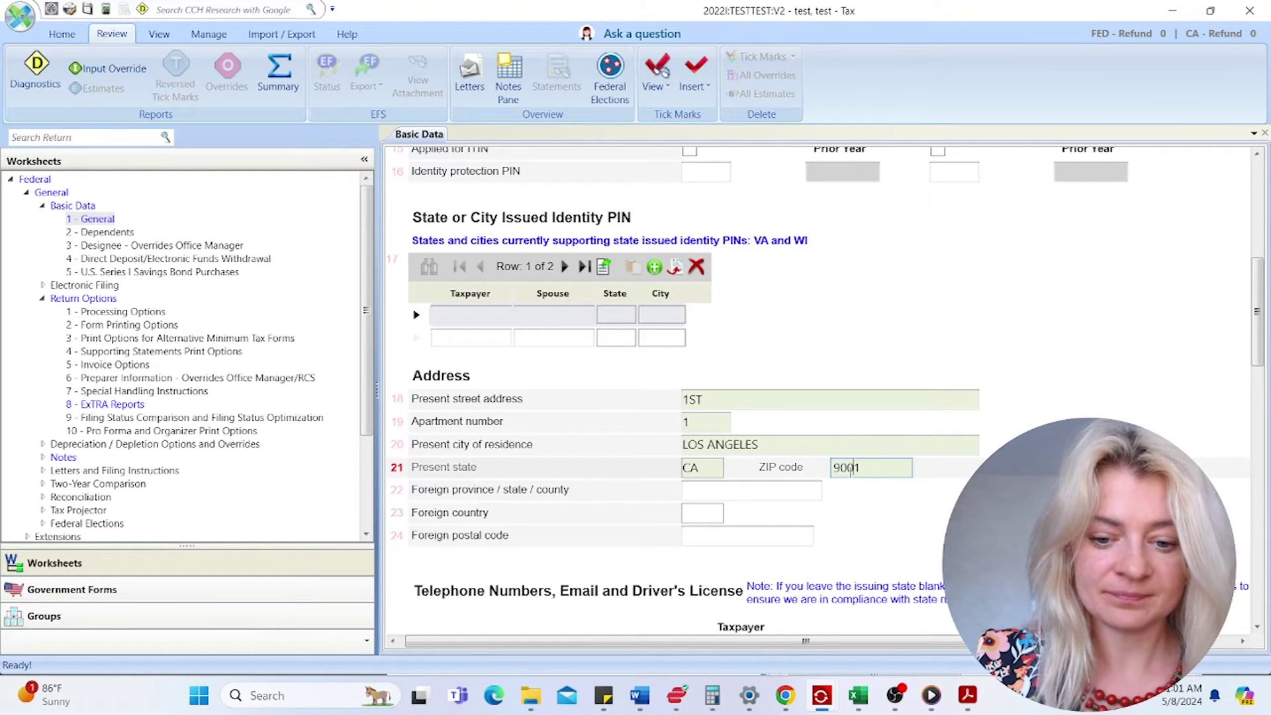
pyautogui.write('0')
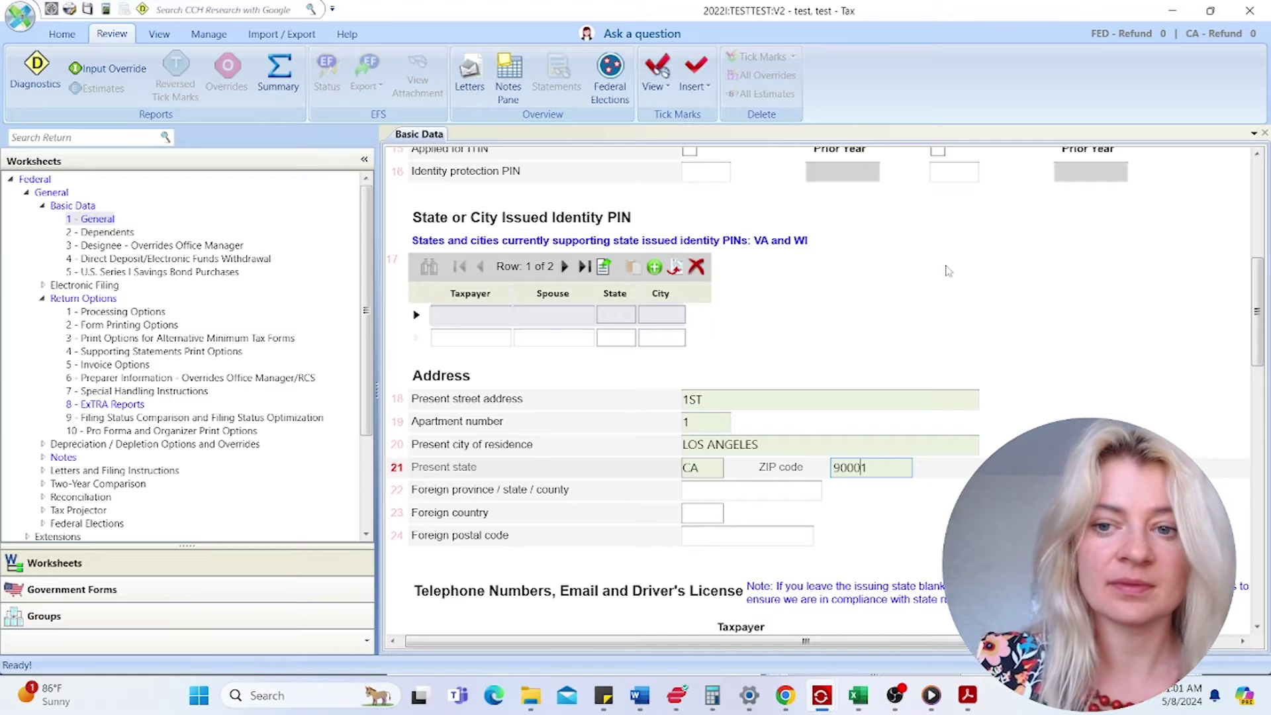
pyautogui.scroll(10, 950, 271)
pyautogui.click(523, 198)
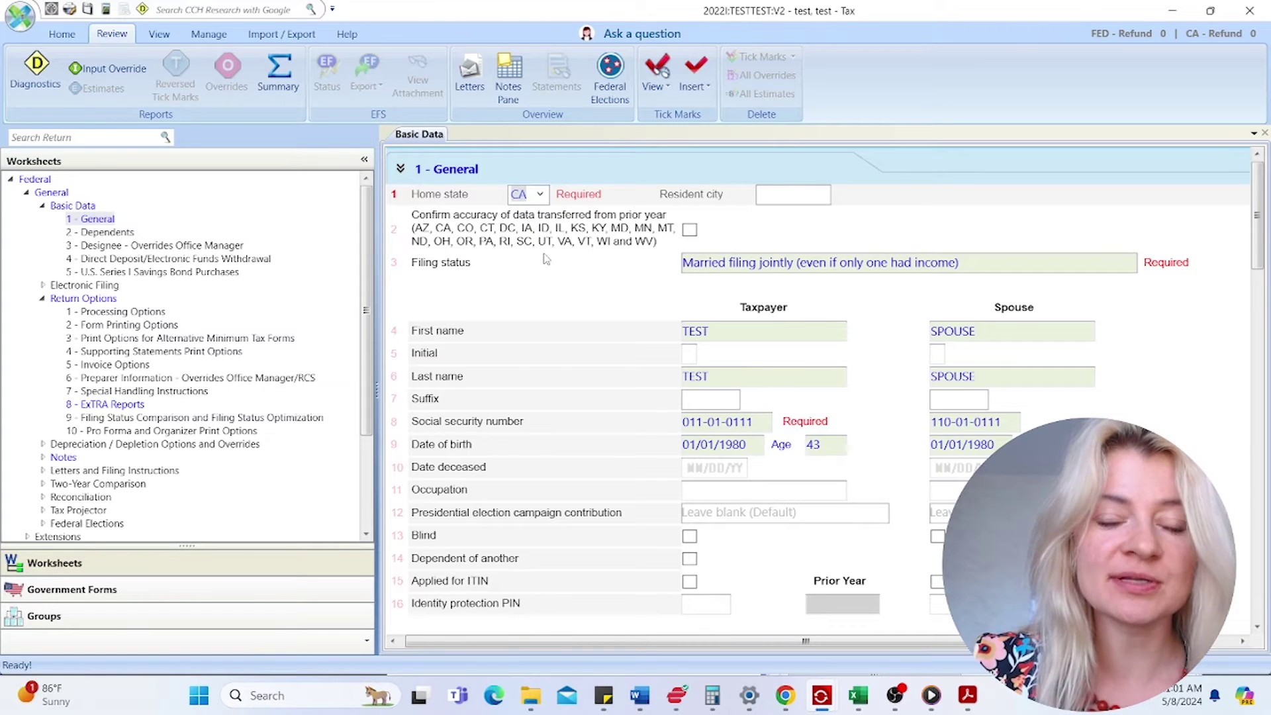
pyautogui.scroll(-7, 648, 476)
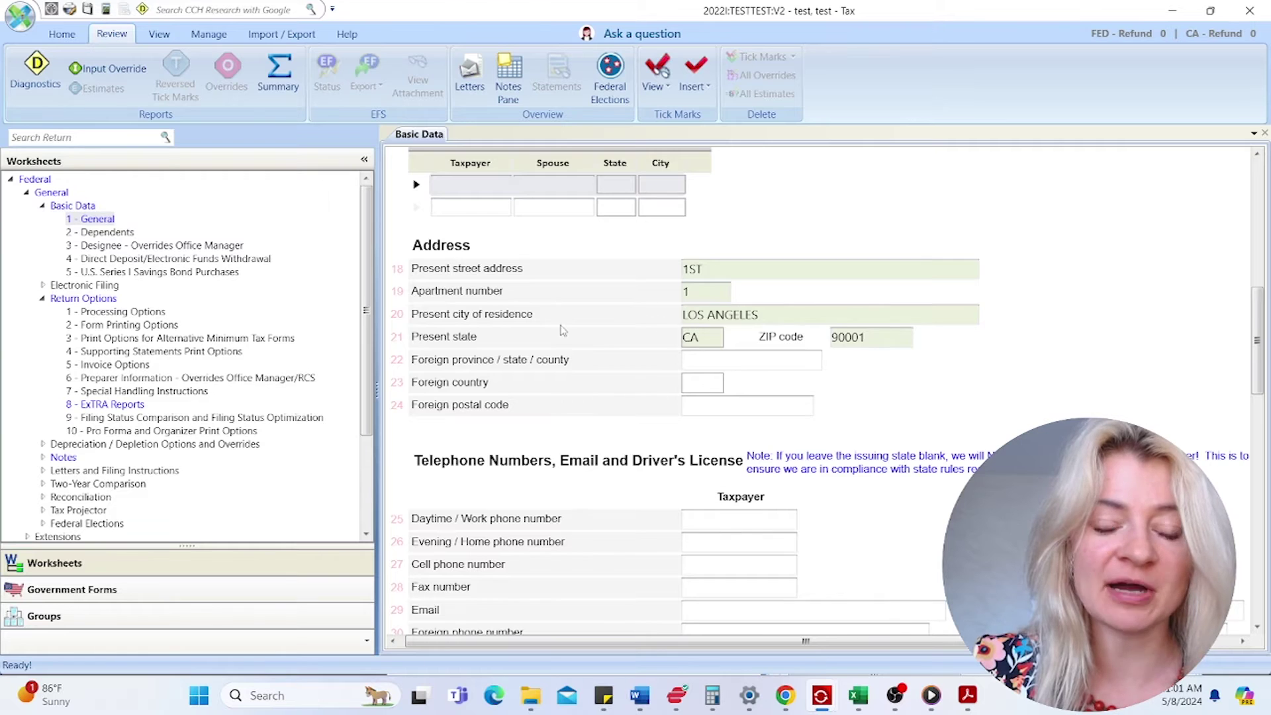
pyautogui.scroll(6, 561, 329)
pyautogui.scroll(2, 561, 330)
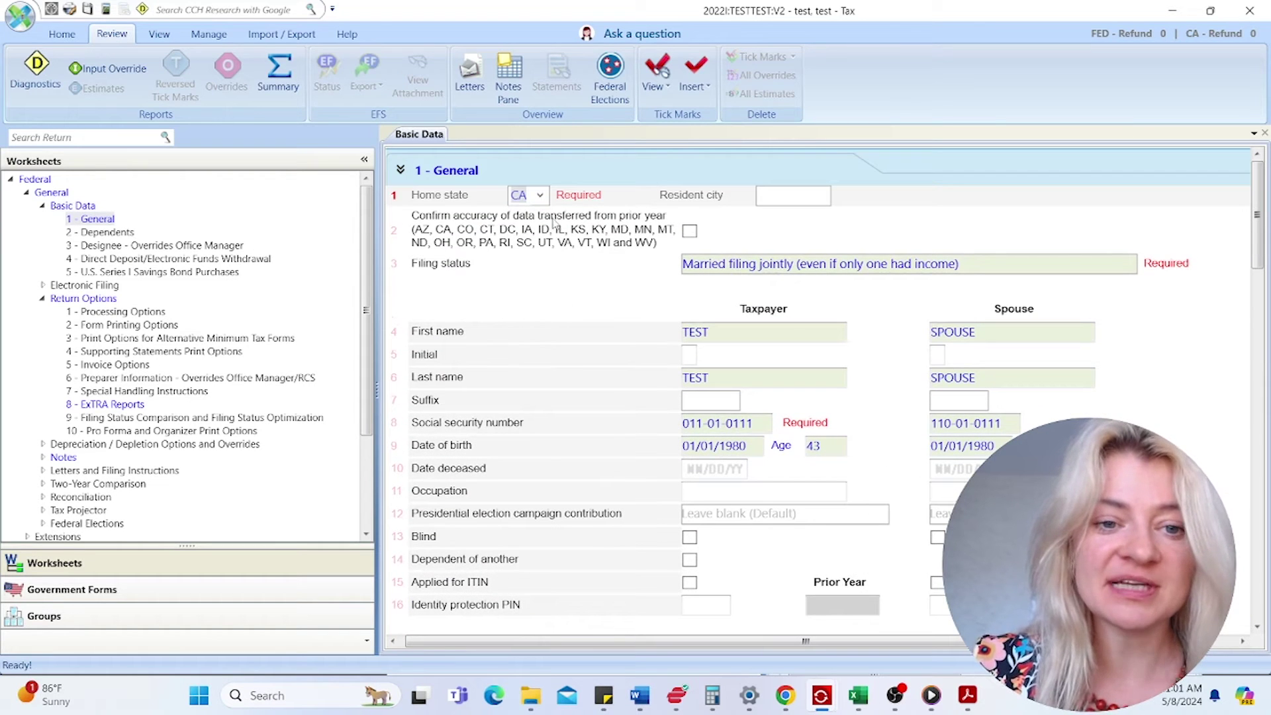
pyautogui.click(761, 201)
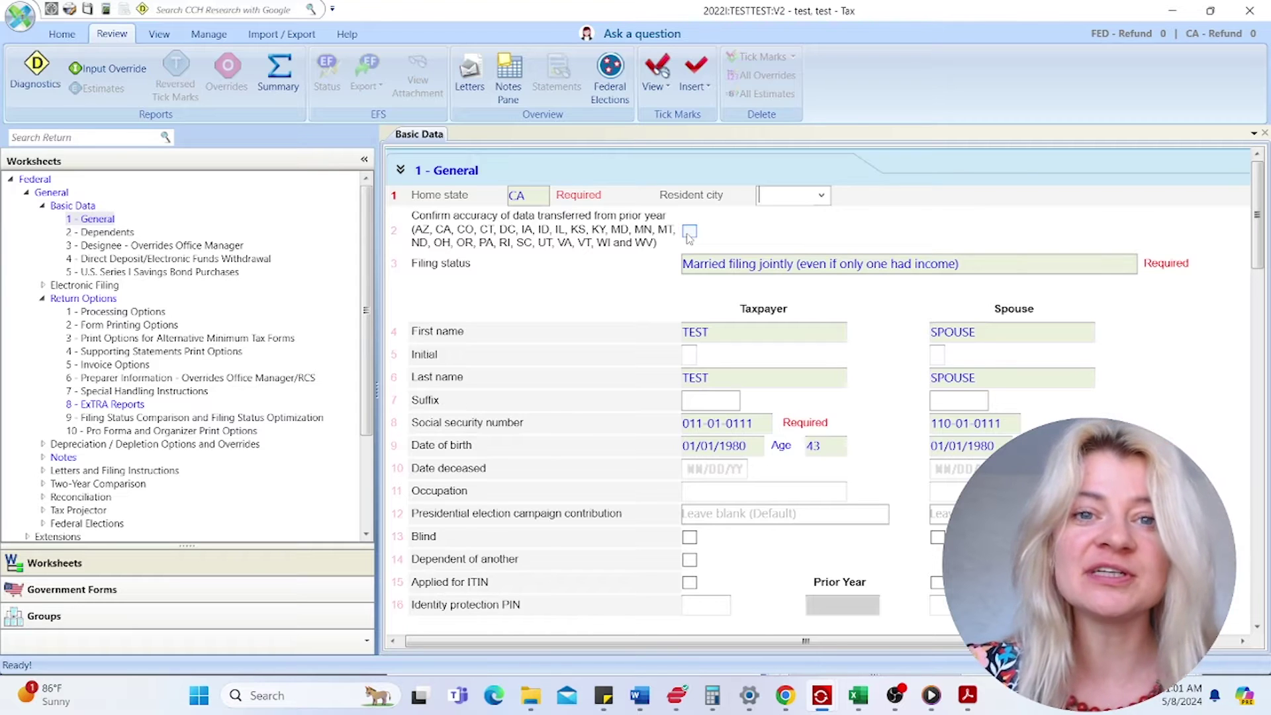
pyautogui.click(689, 232)
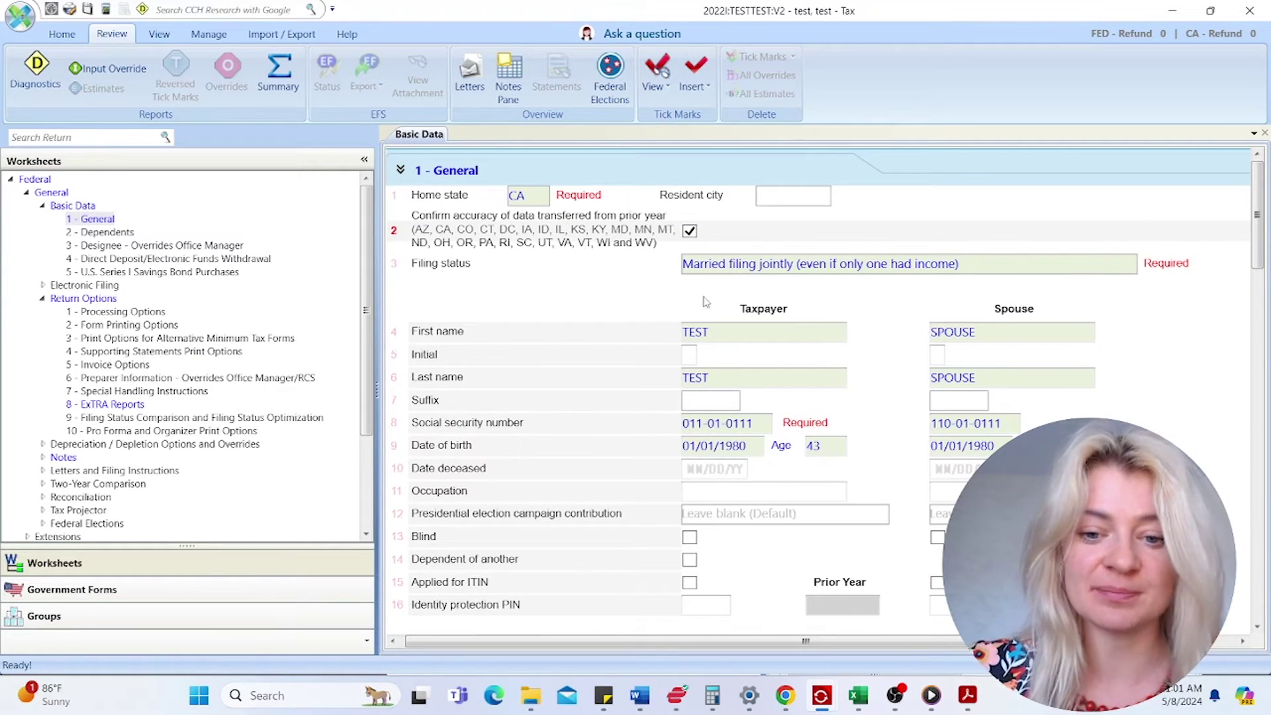
pyautogui.scroll(-2, 708, 317)
pyautogui.scroll(2, 710, 321)
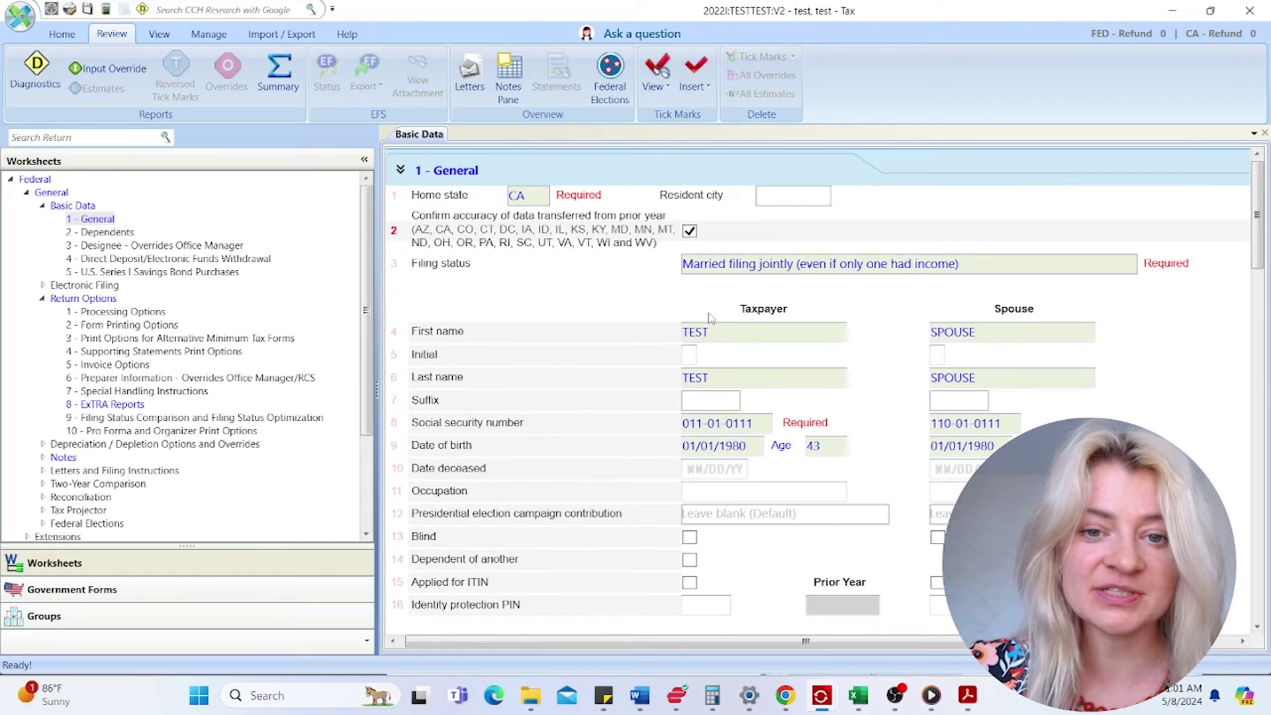
pyautogui.scroll(-3, 839, 352)
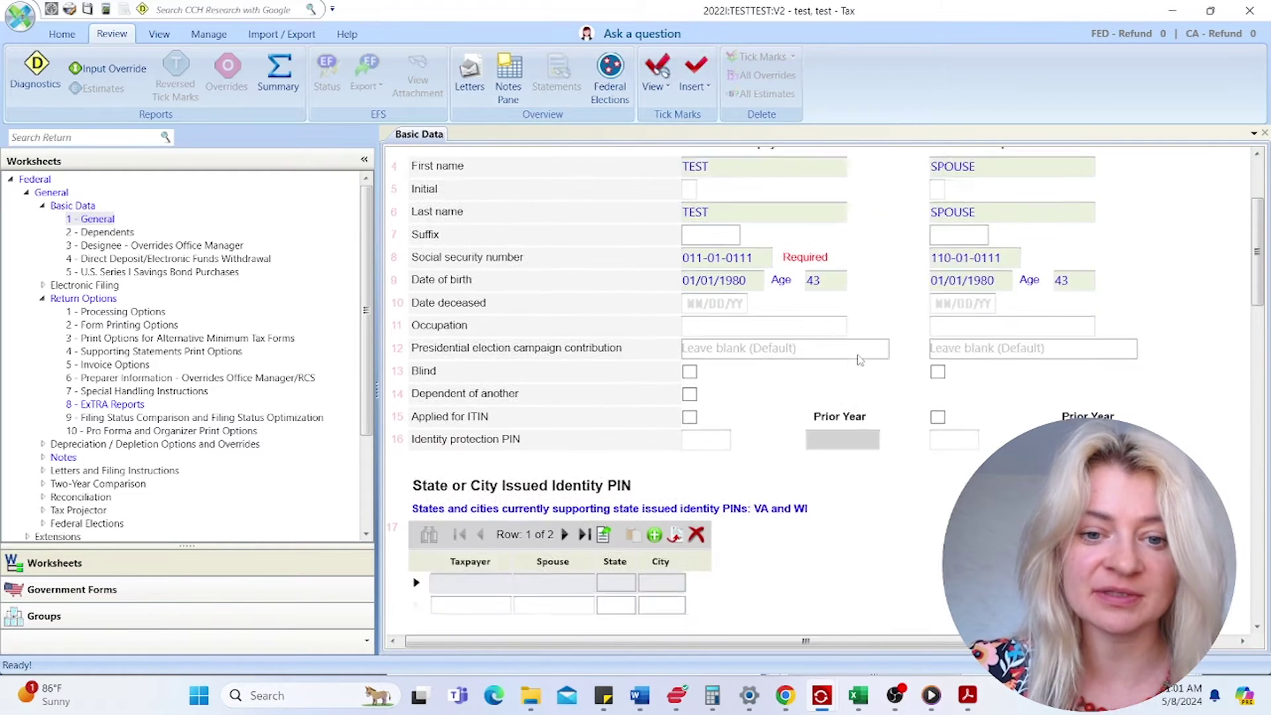
pyautogui.click(689, 406)
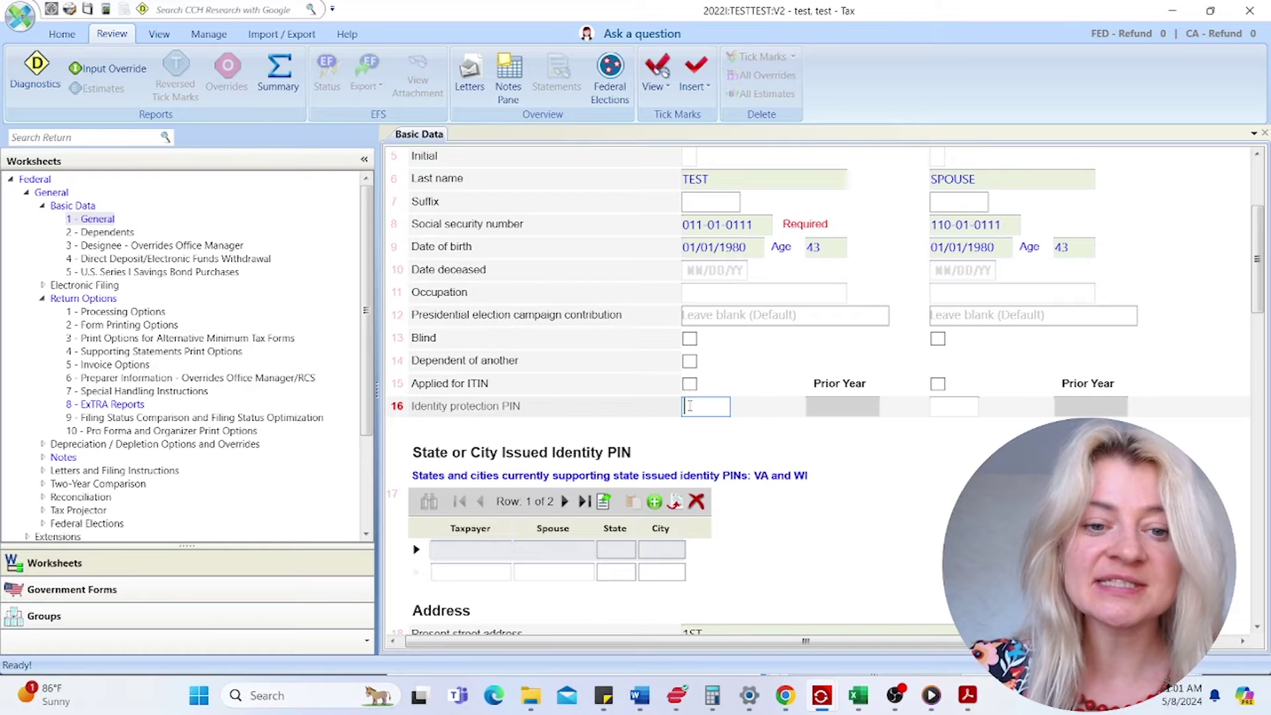
pyautogui.scroll(-2, 697, 443)
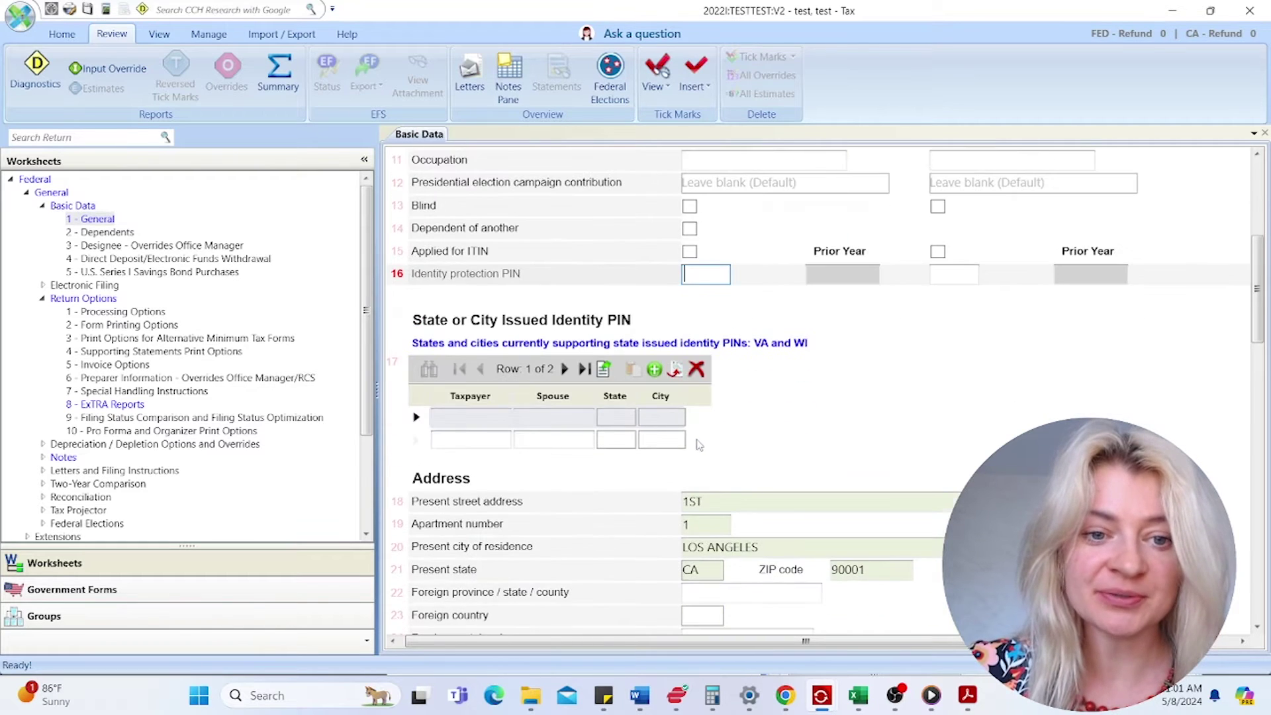
pyautogui.scroll(-7, 698, 445)
# - Set the taxpayer's DL or State ID type to No identification provided
pyautogui.click(715, 287)
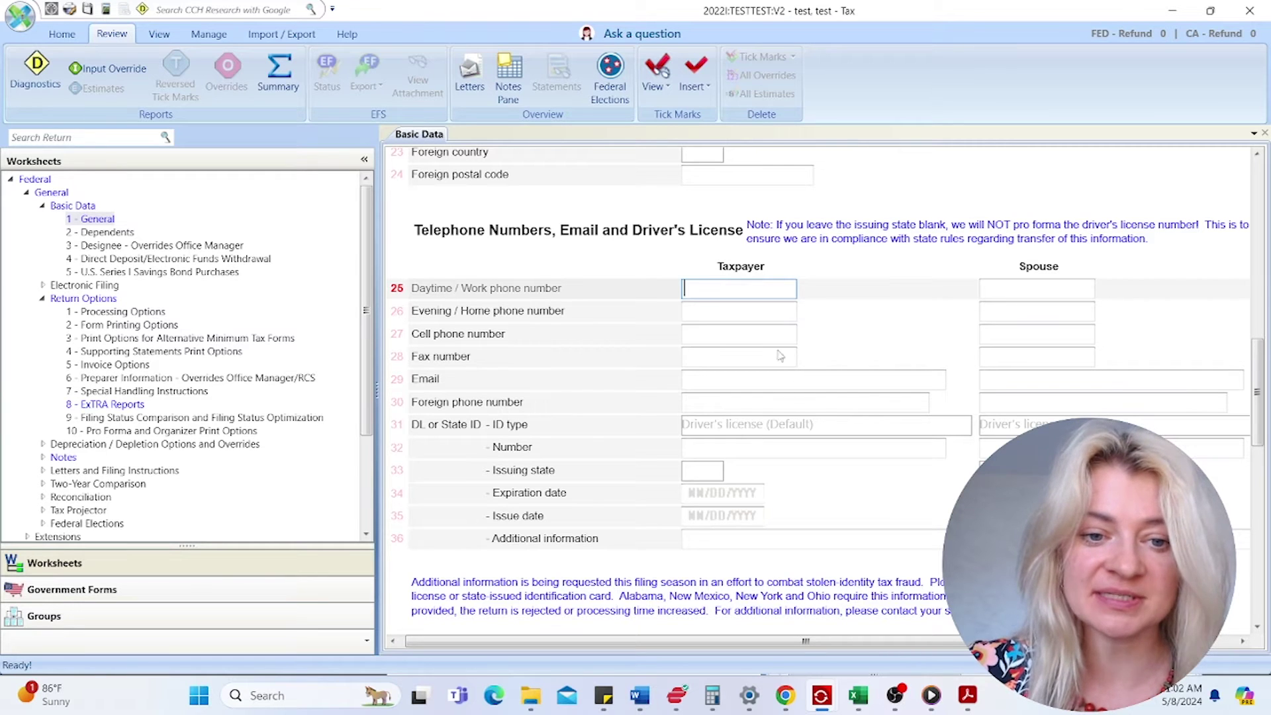
pyautogui.click(816, 424)
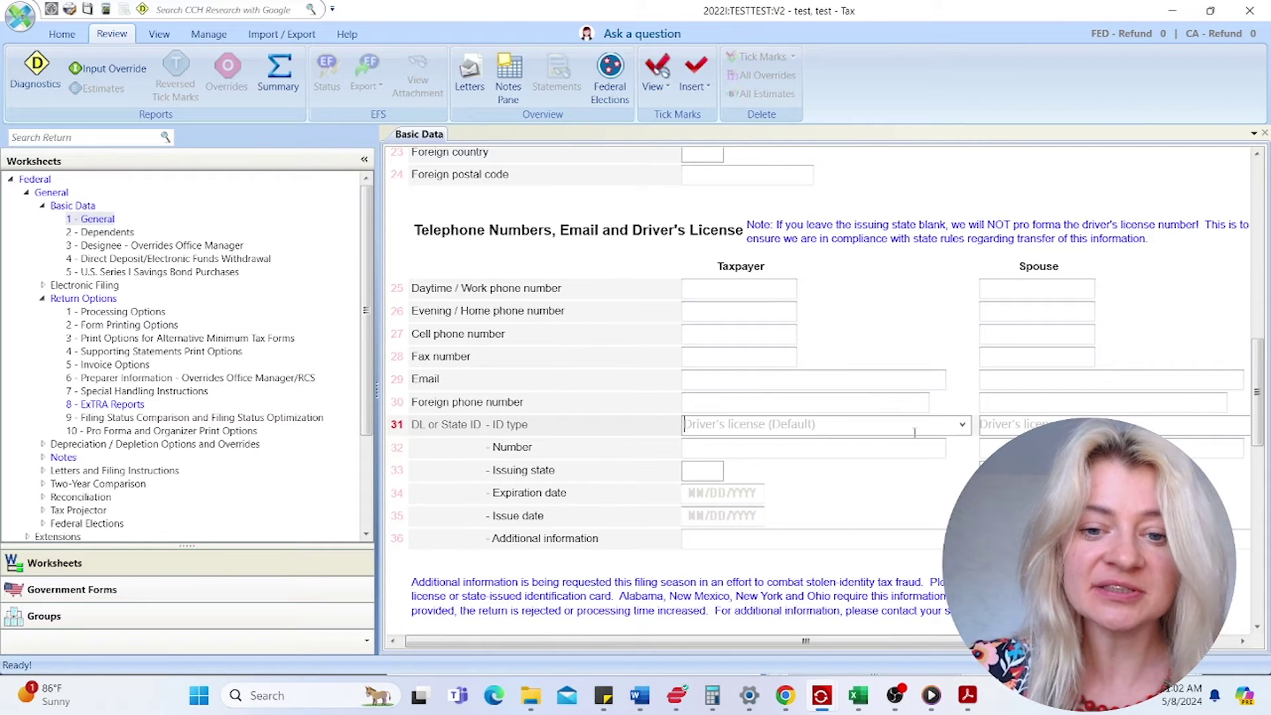
pyautogui.click(962, 425)
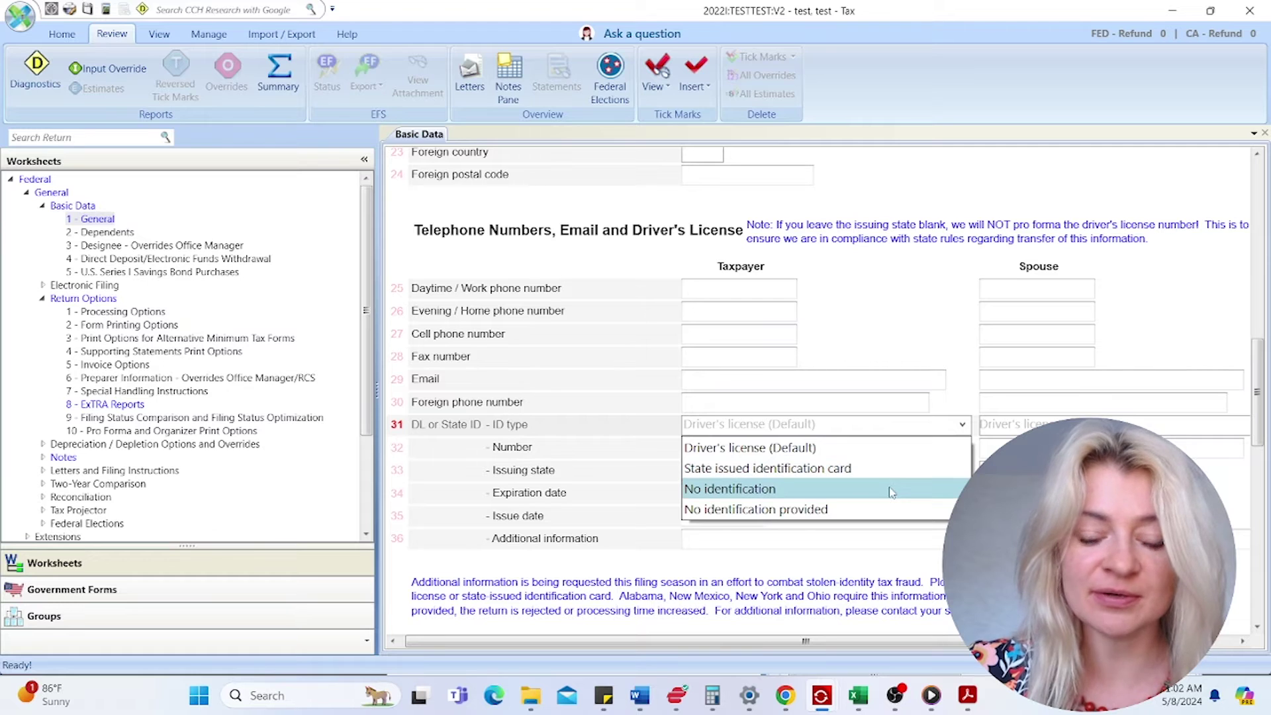
pyautogui.click(889, 510)
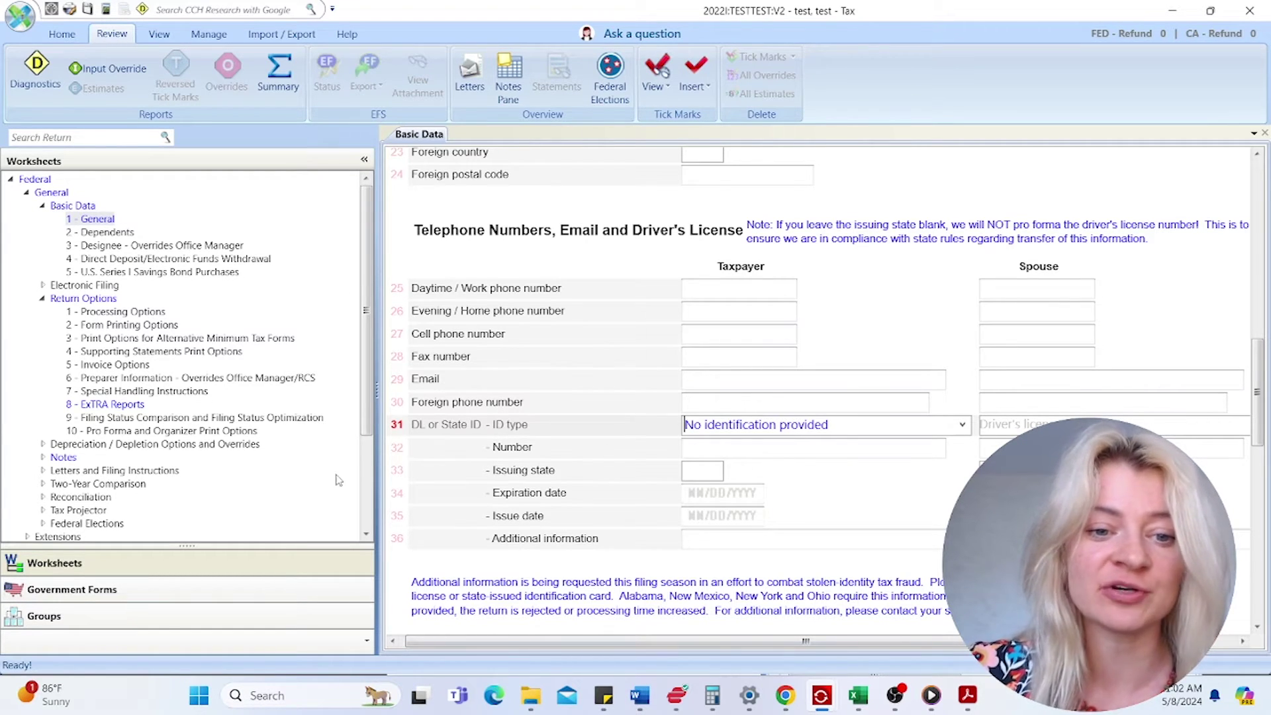
# - Review the Filing Information and deceased-taxpayer representative fields, leaving them blank
pyautogui.scroll(-5, 542, 462)
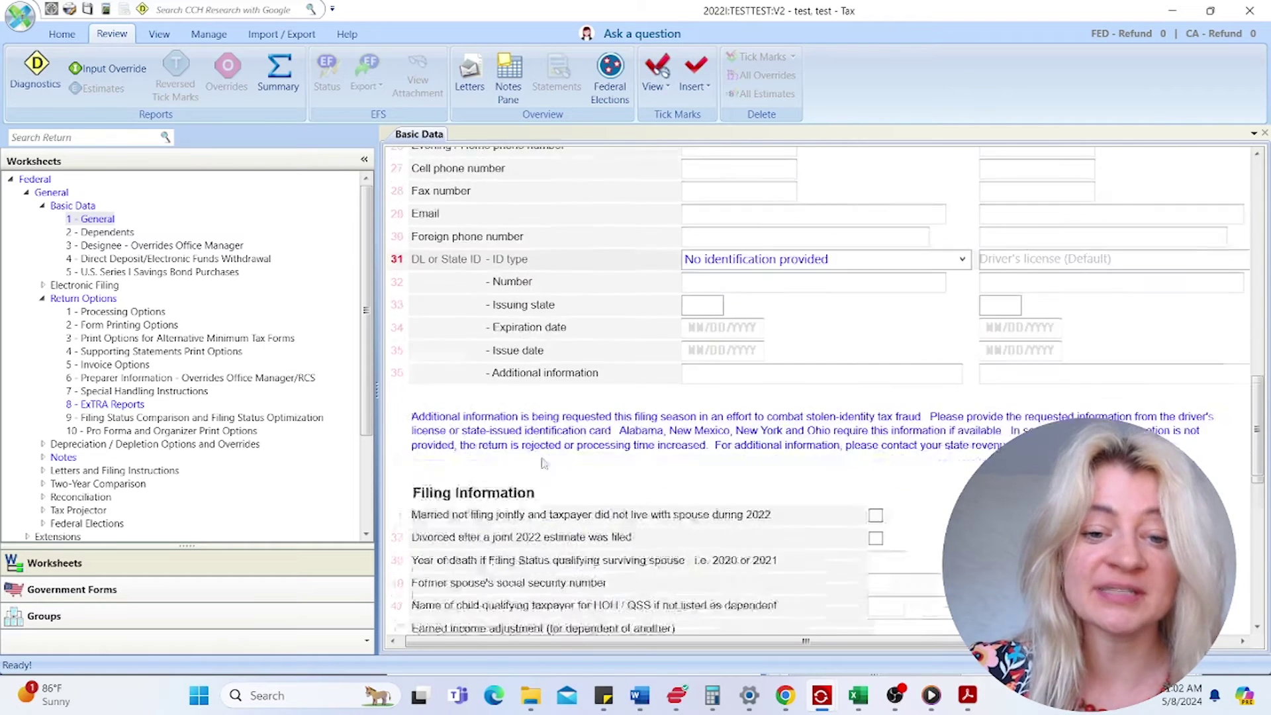
pyautogui.scroll(-1, 549, 458)
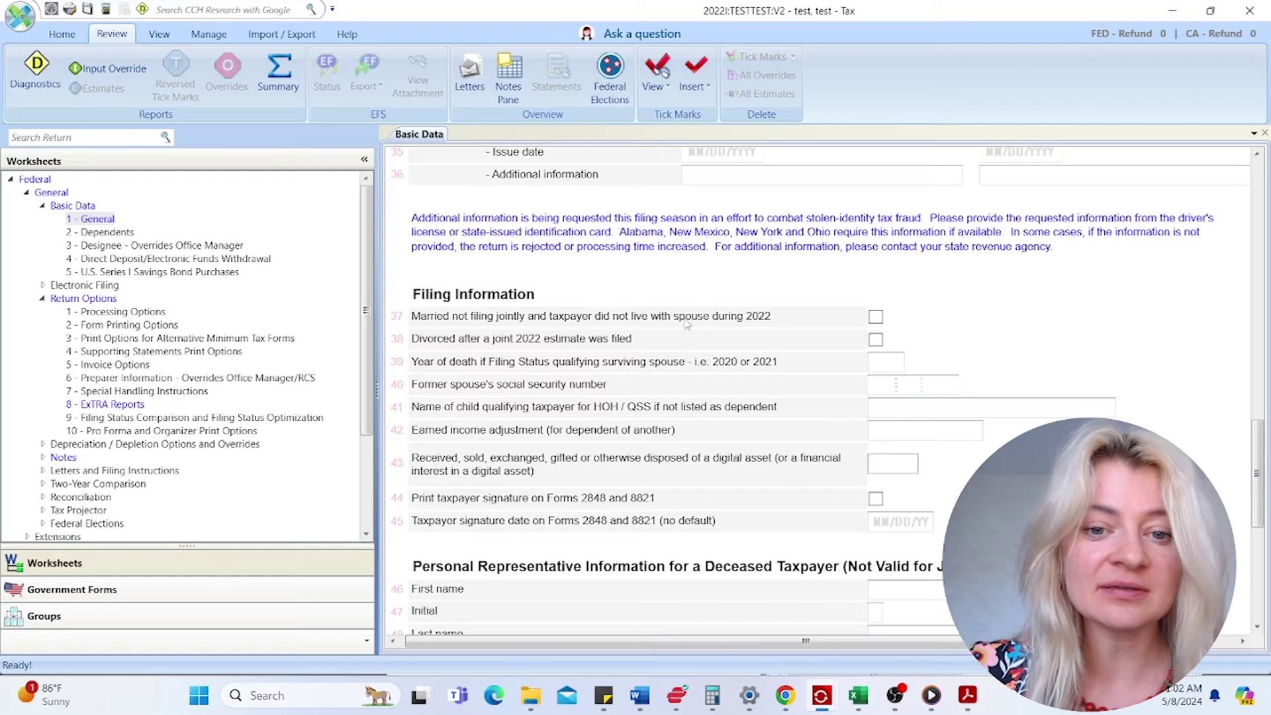
pyautogui.scroll(14, 666, 358)
pyautogui.scroll(2, 667, 358)
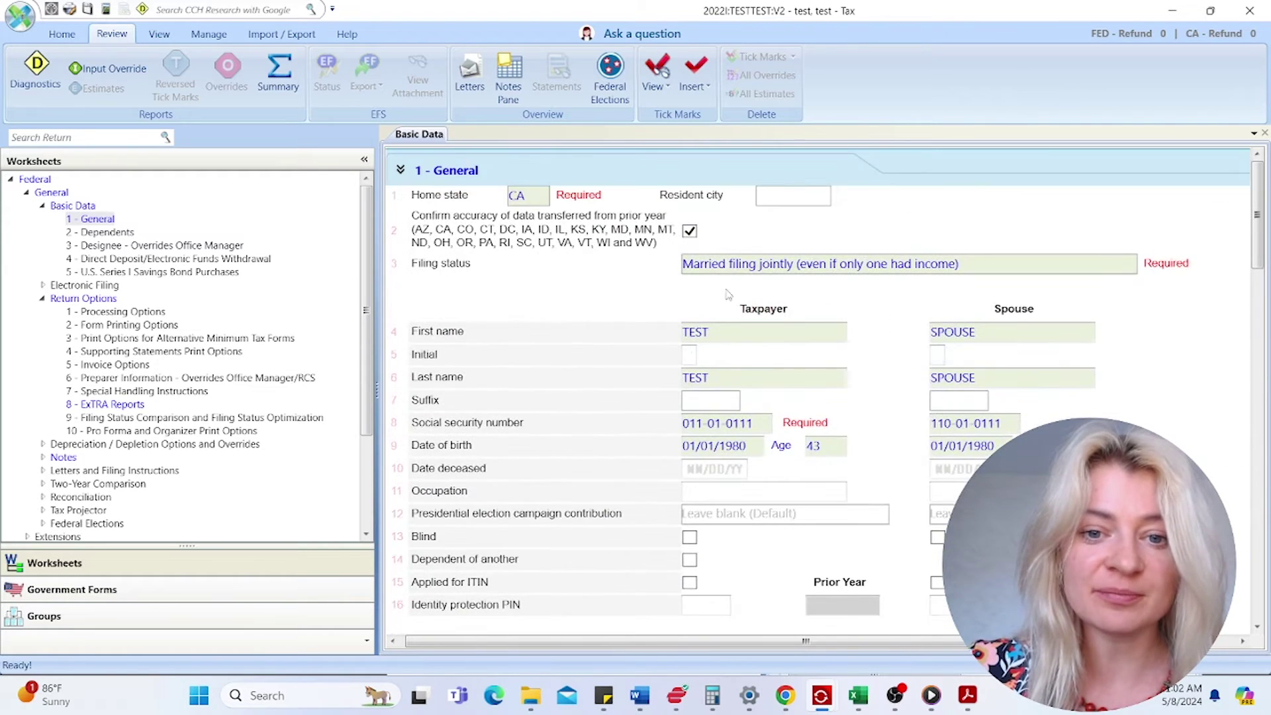
pyautogui.scroll(-4, 693, 496)
pyautogui.scroll(-10, 693, 495)
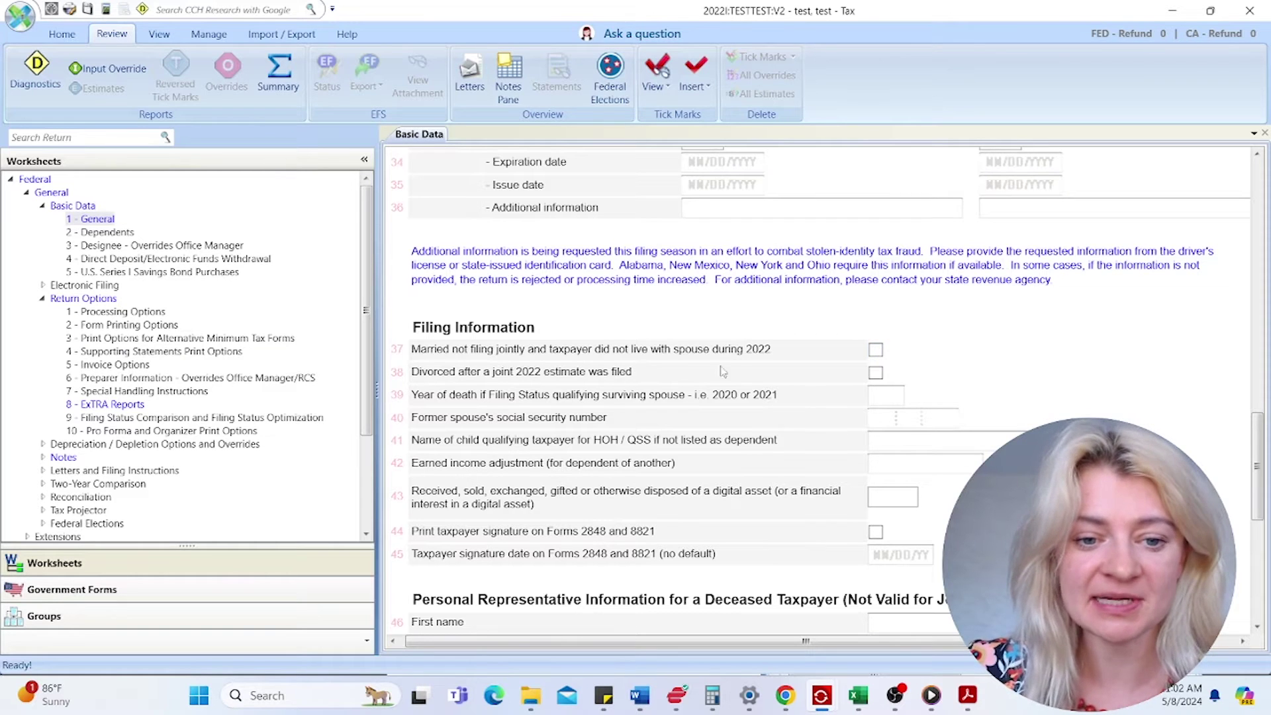
pyautogui.scroll(-4, 768, 426)
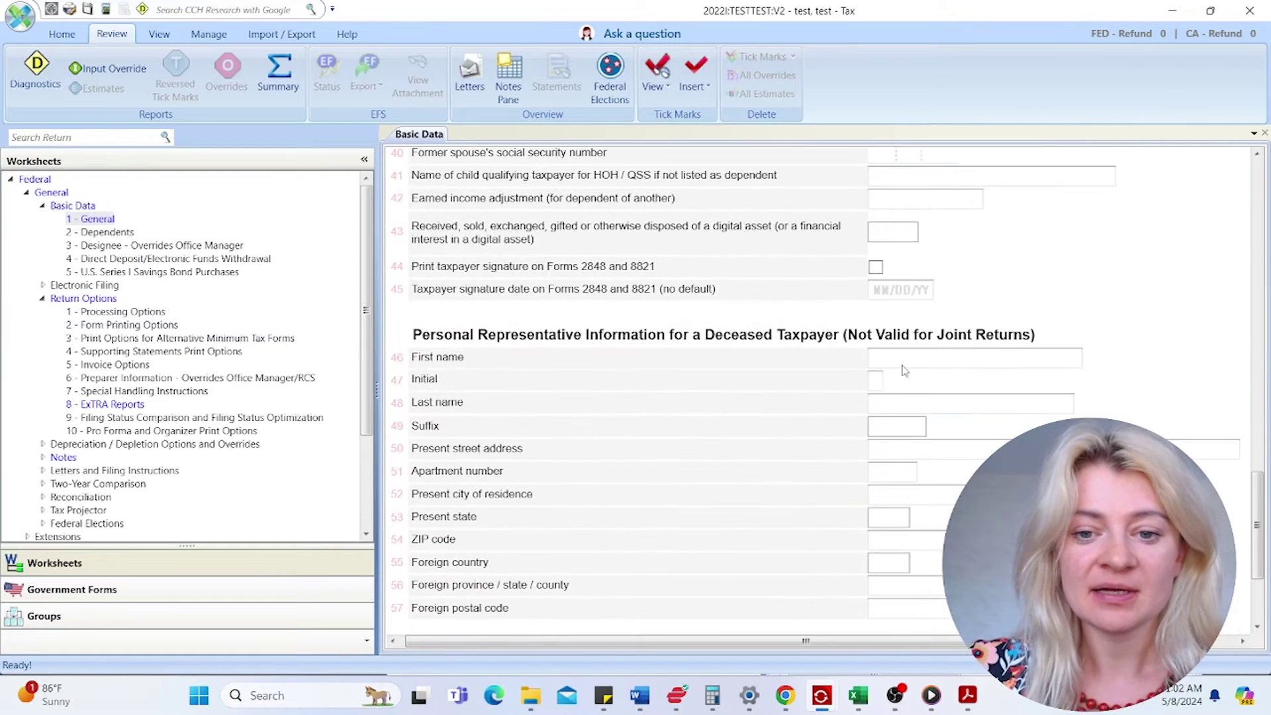
pyautogui.click(903, 356)
pyautogui.scroll(-2, 782, 400)
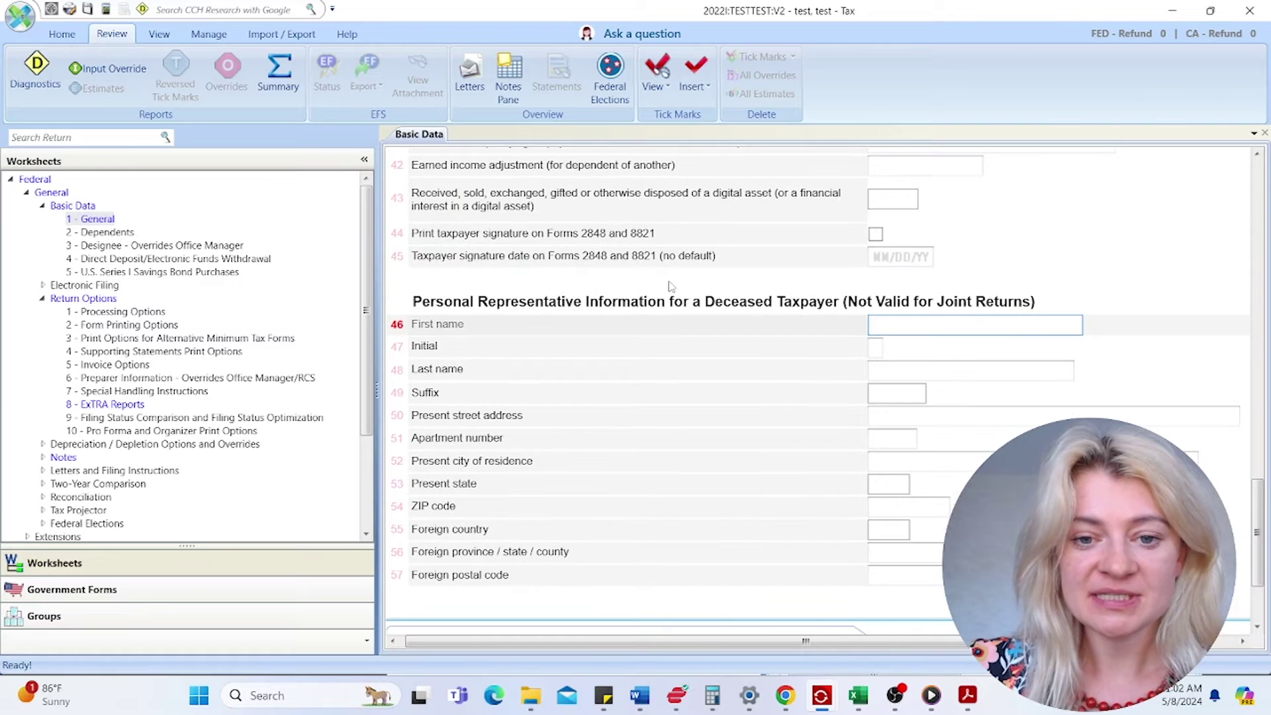
pyautogui.scroll(-1, 781, 400)
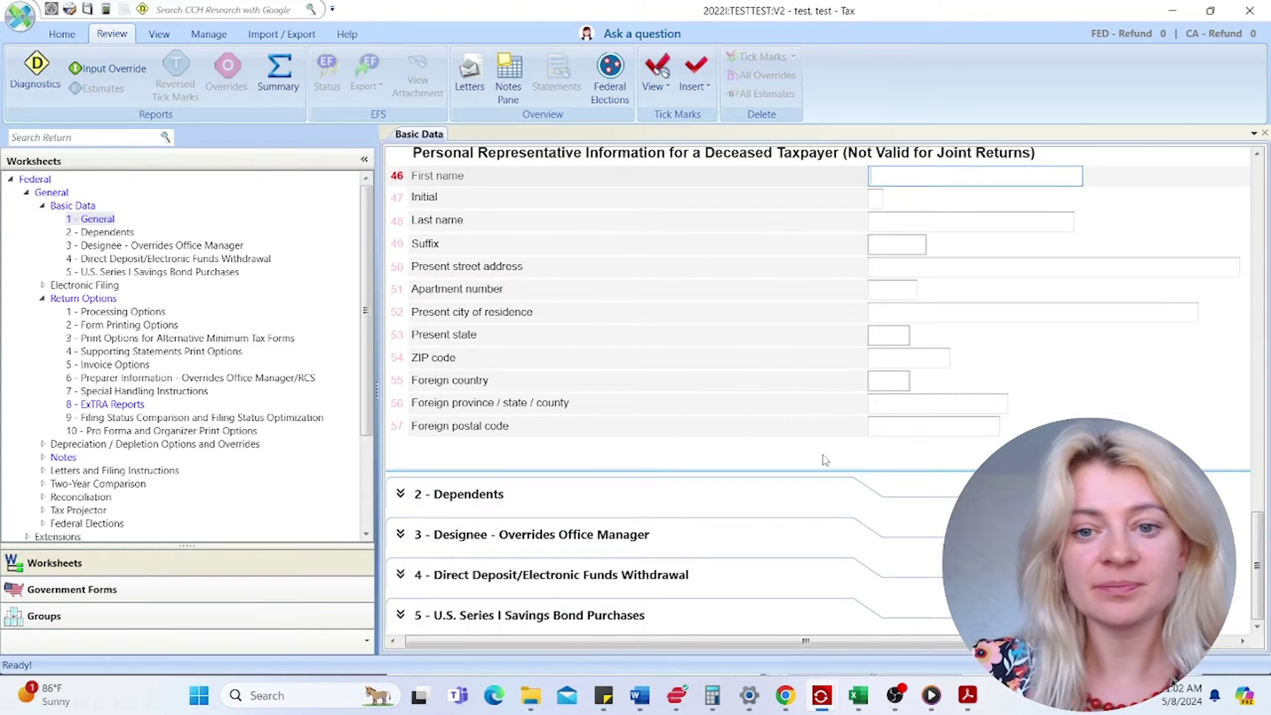
# - Expand Dependents and browse its Relationship, EIC and dependent code fields without entering anything
pyautogui.click(636, 501)
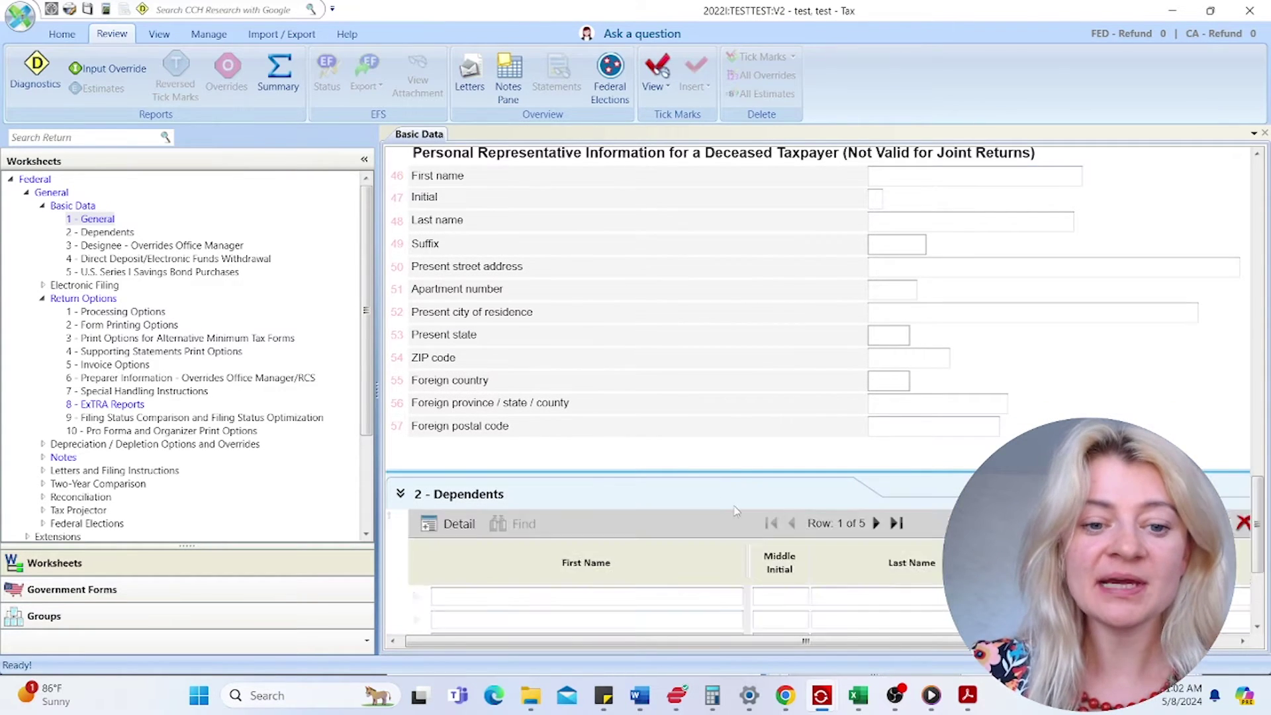
pyautogui.scroll(-2, 717, 505)
pyautogui.click(459, 288)
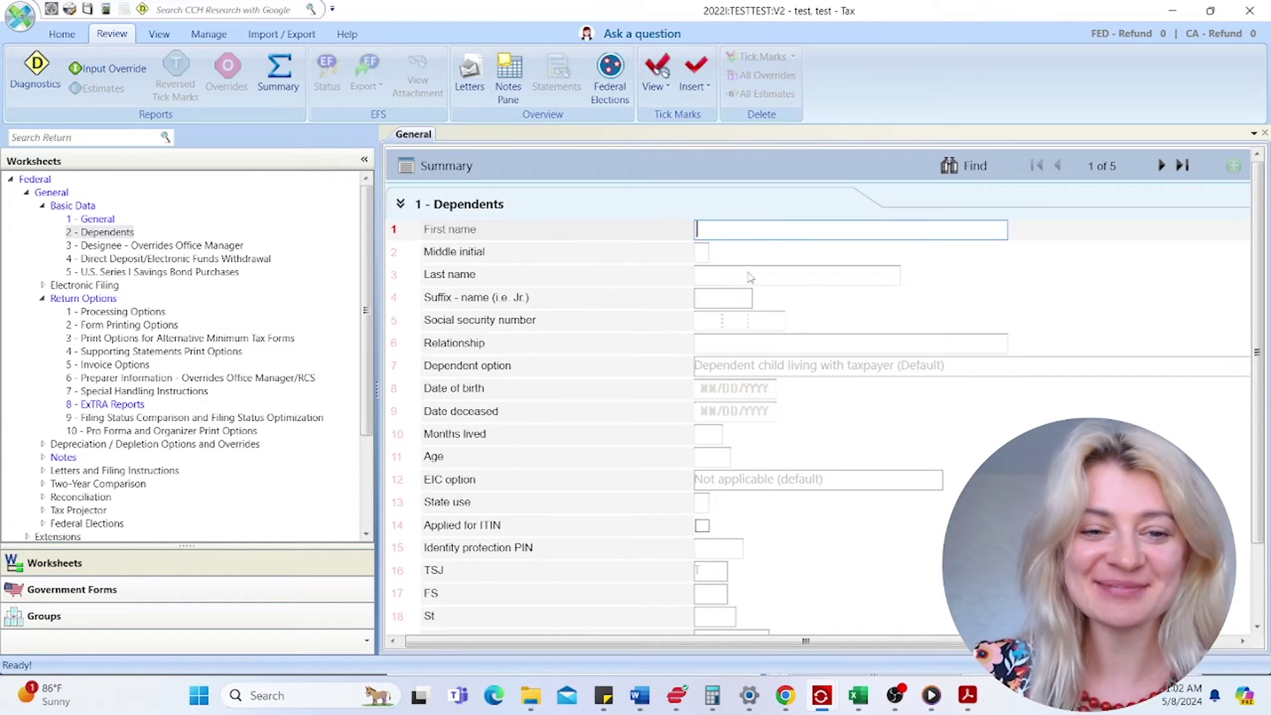
pyautogui.click(720, 343)
pyautogui.scroll(-1, 721, 377)
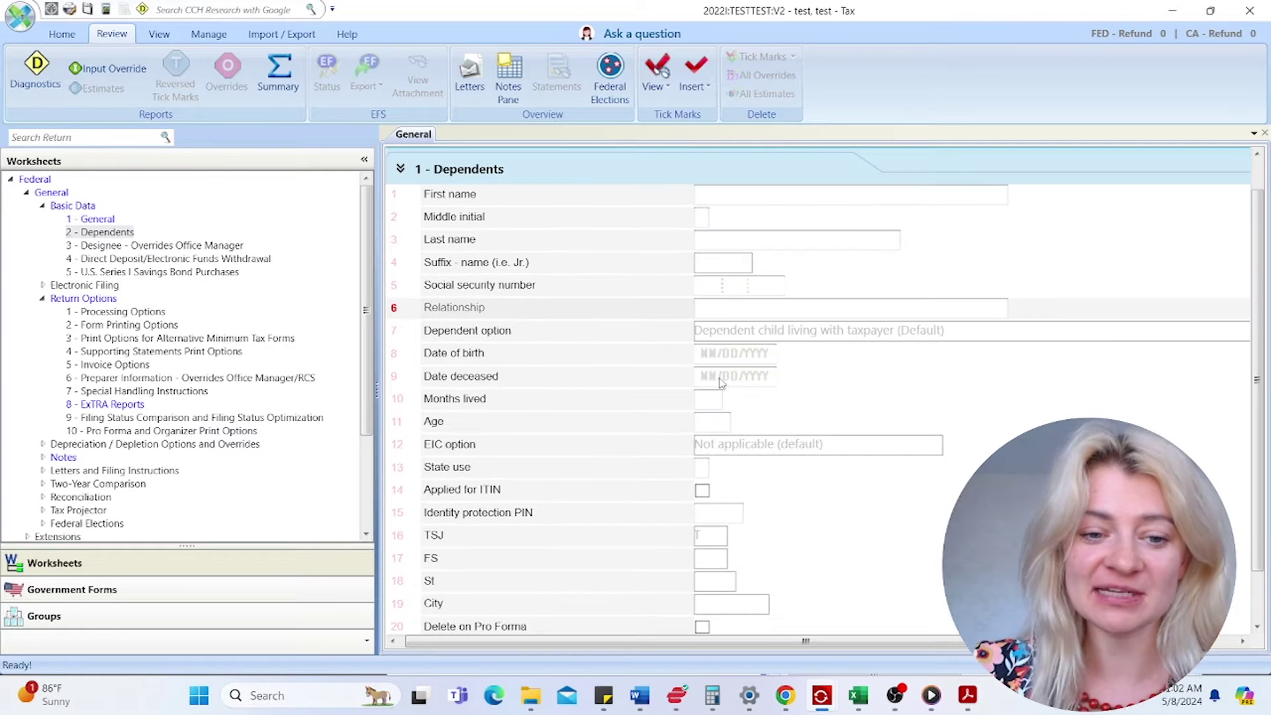
pyautogui.scroll(-2, 722, 388)
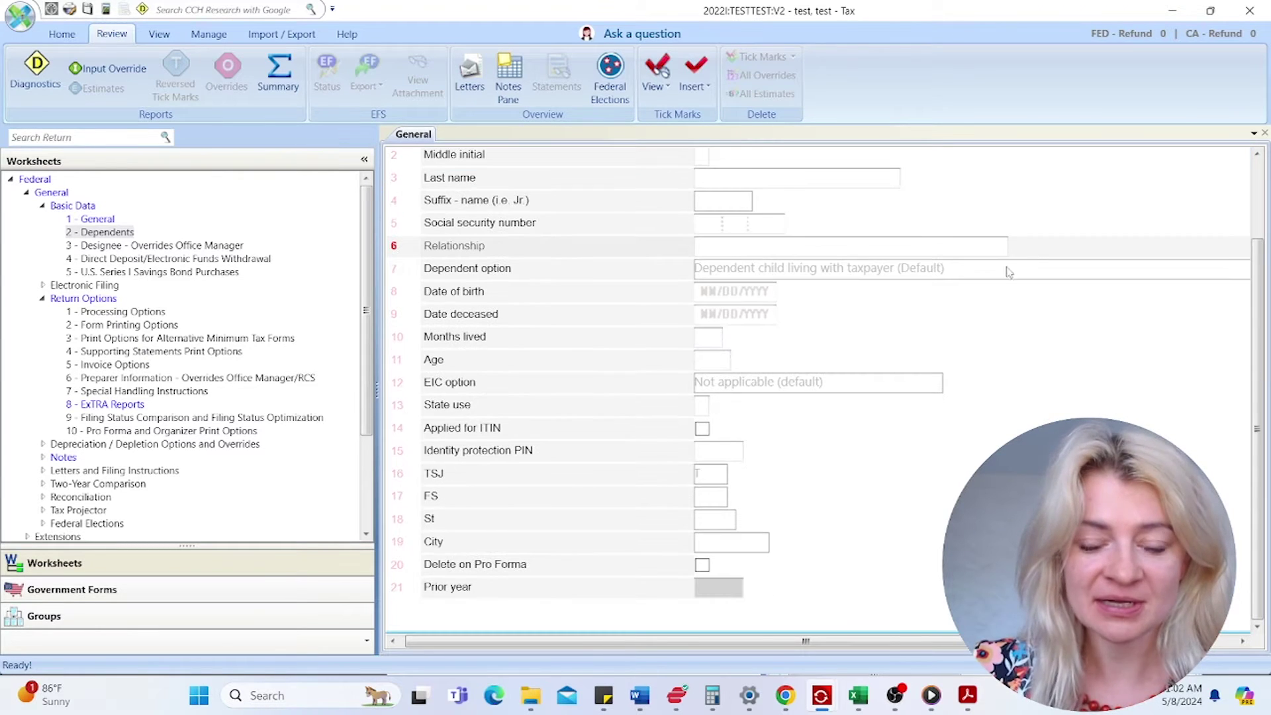
pyautogui.click(809, 384)
pyautogui.click(777, 274)
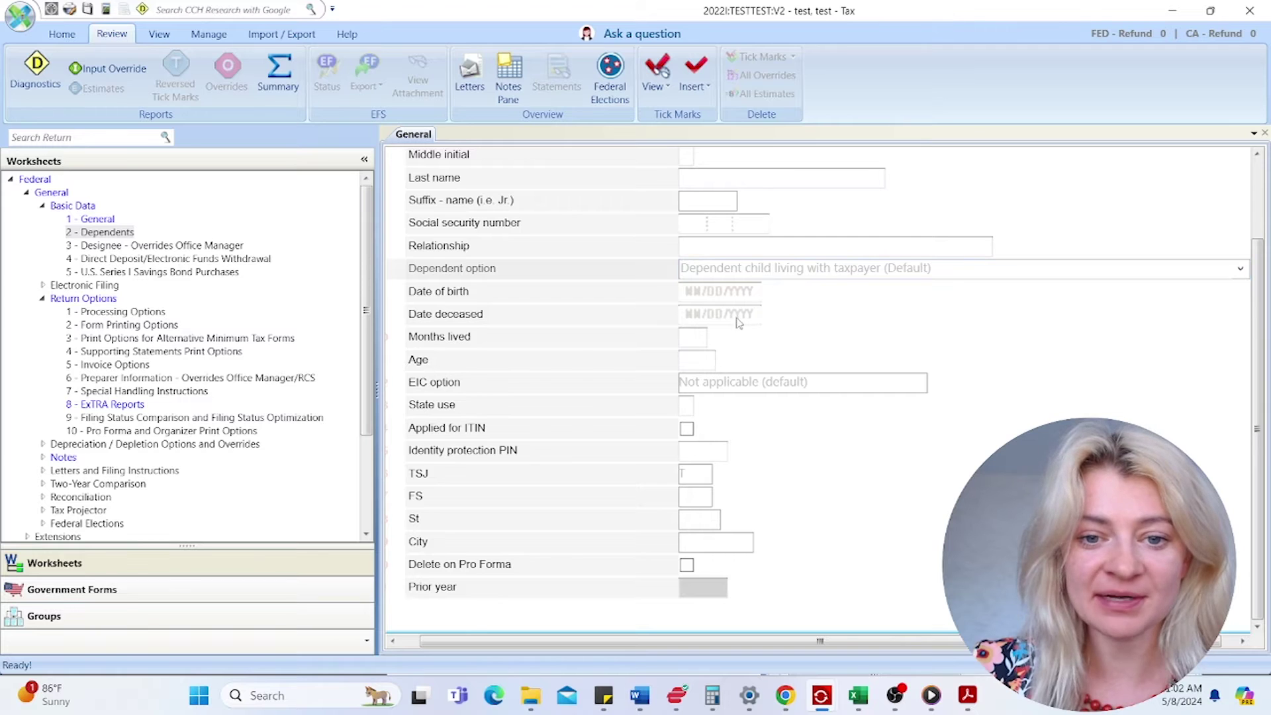
pyautogui.scroll(3, 715, 345)
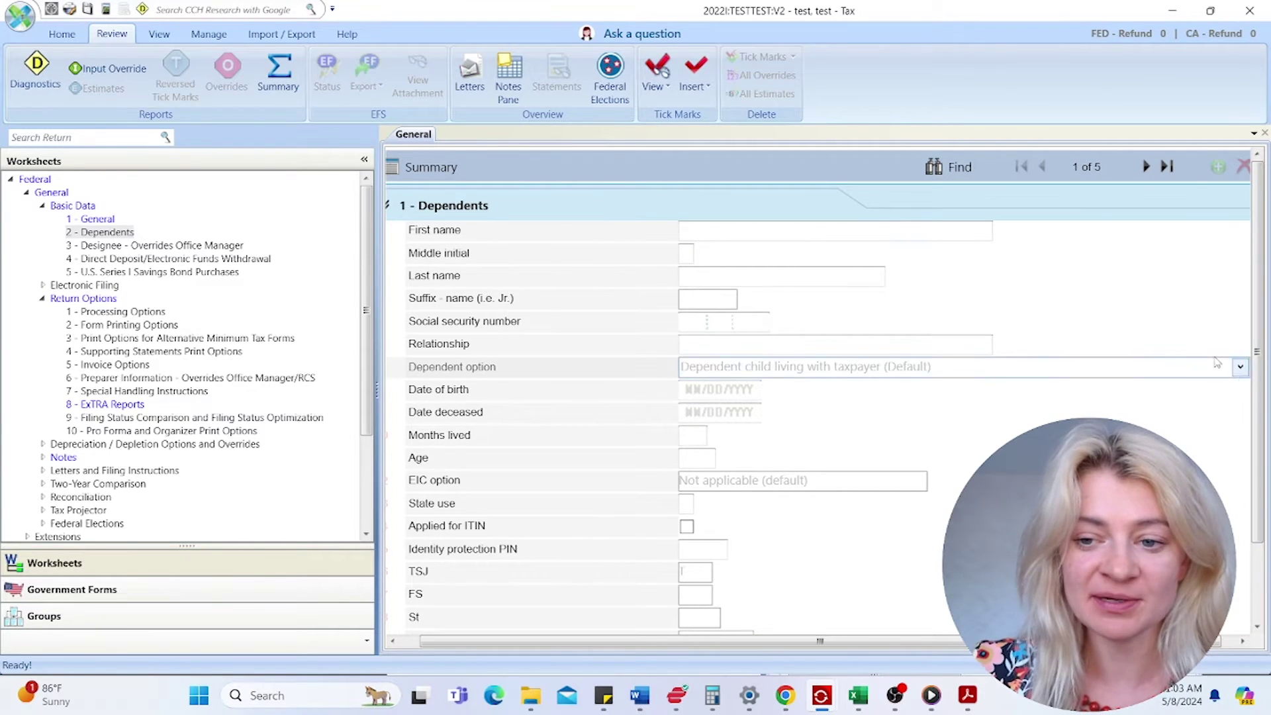
pyautogui.click(1241, 368)
pyautogui.click(824, 161)
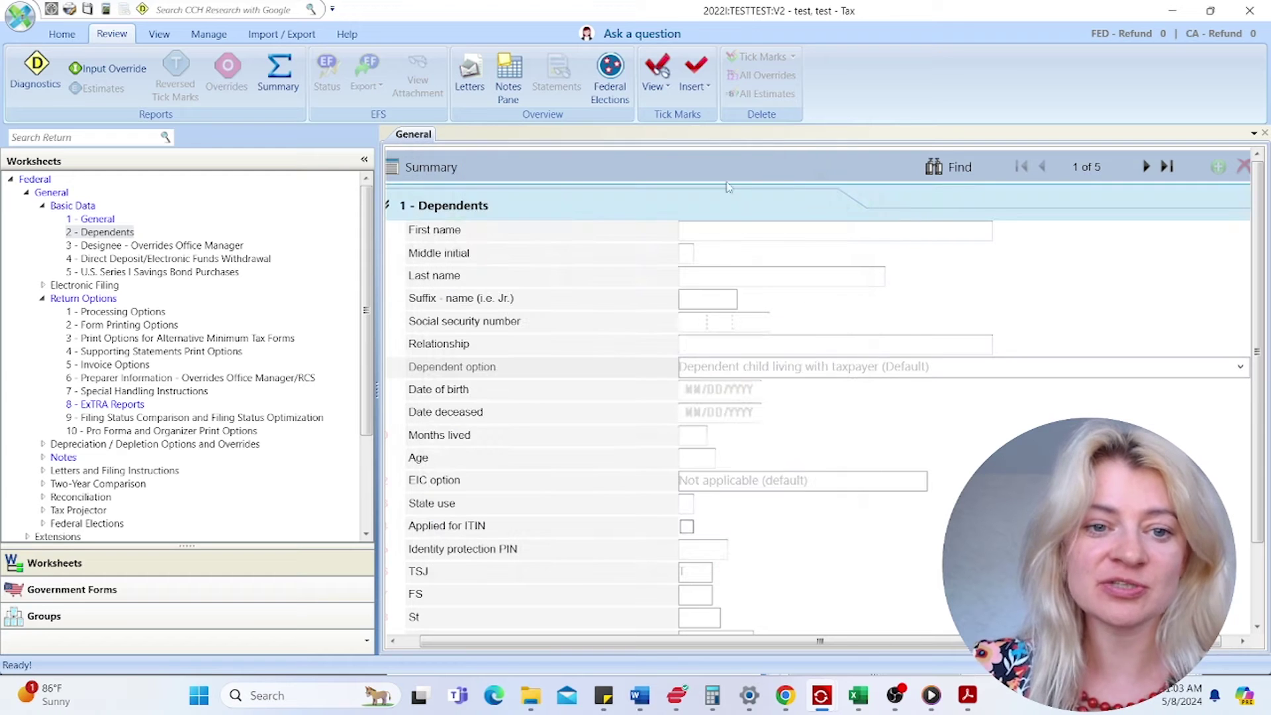
pyautogui.click(442, 169)
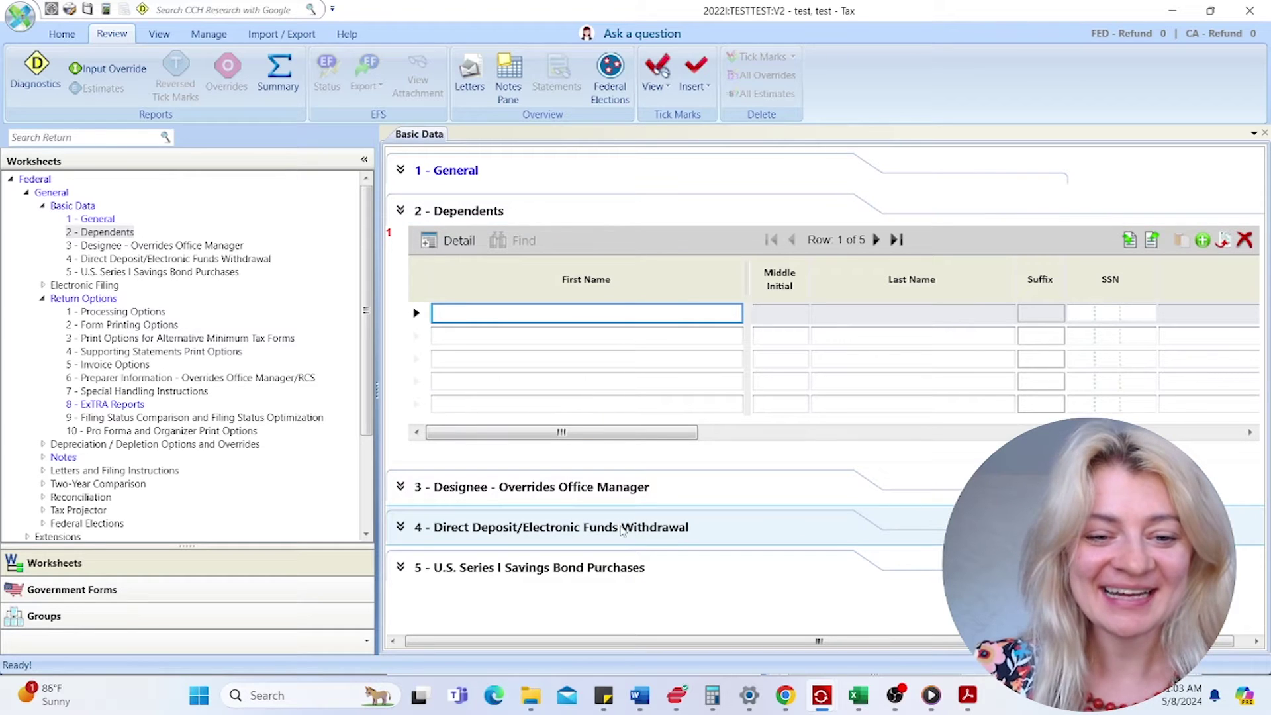
# - Expand the Designee and Direct Deposit sections of Basic Data
pyautogui.click(604, 495)
pyautogui.scroll(-1, 625, 533)
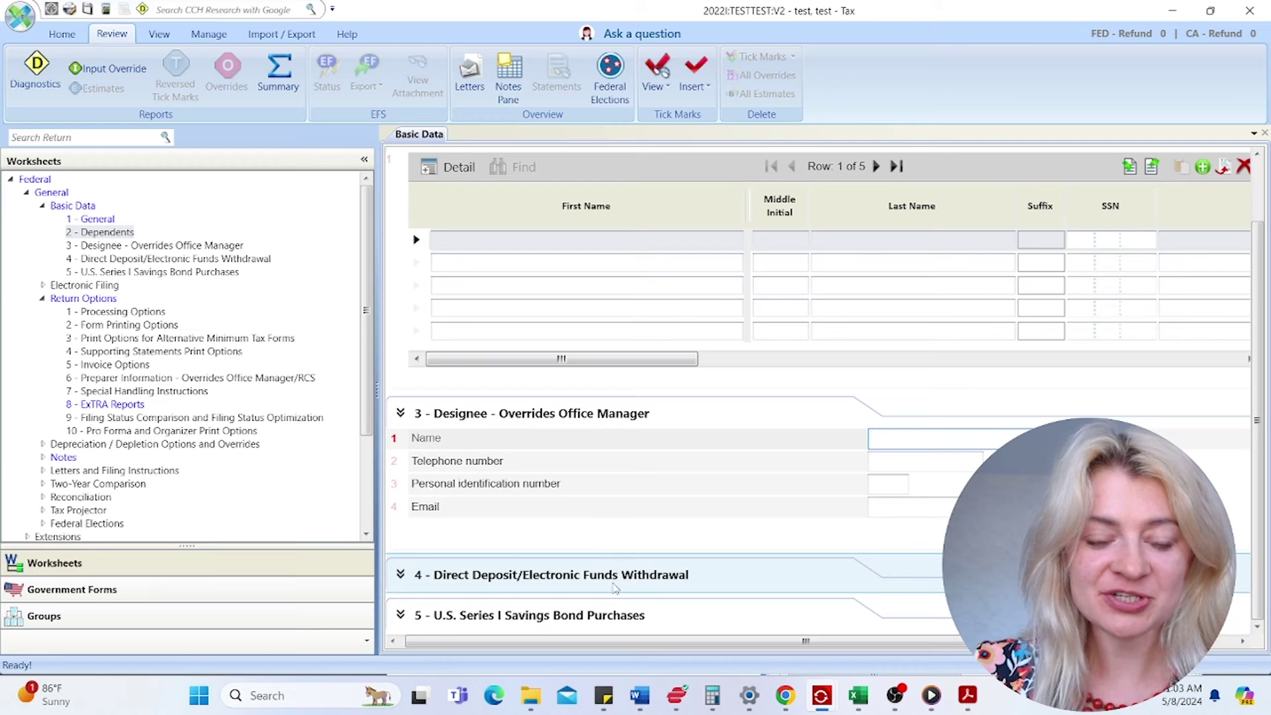
pyautogui.click(616, 593)
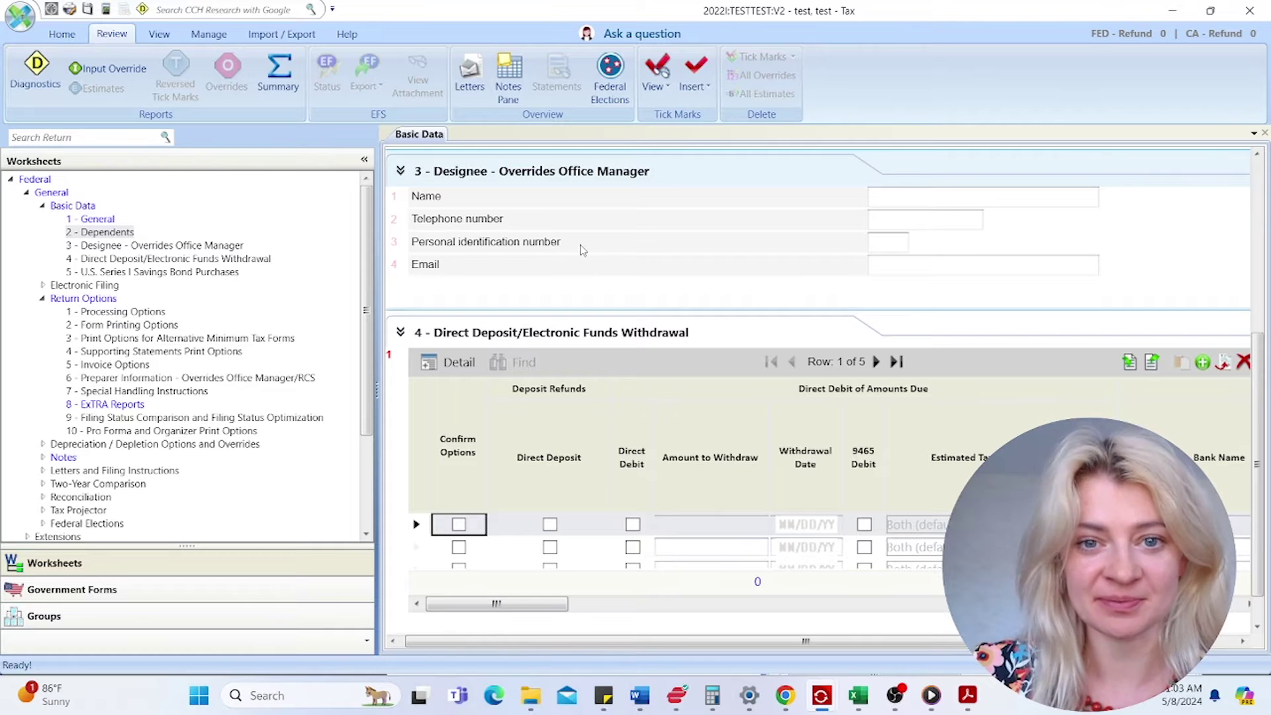
pyautogui.click(934, 193)
pyautogui.scroll(-1, 699, 309)
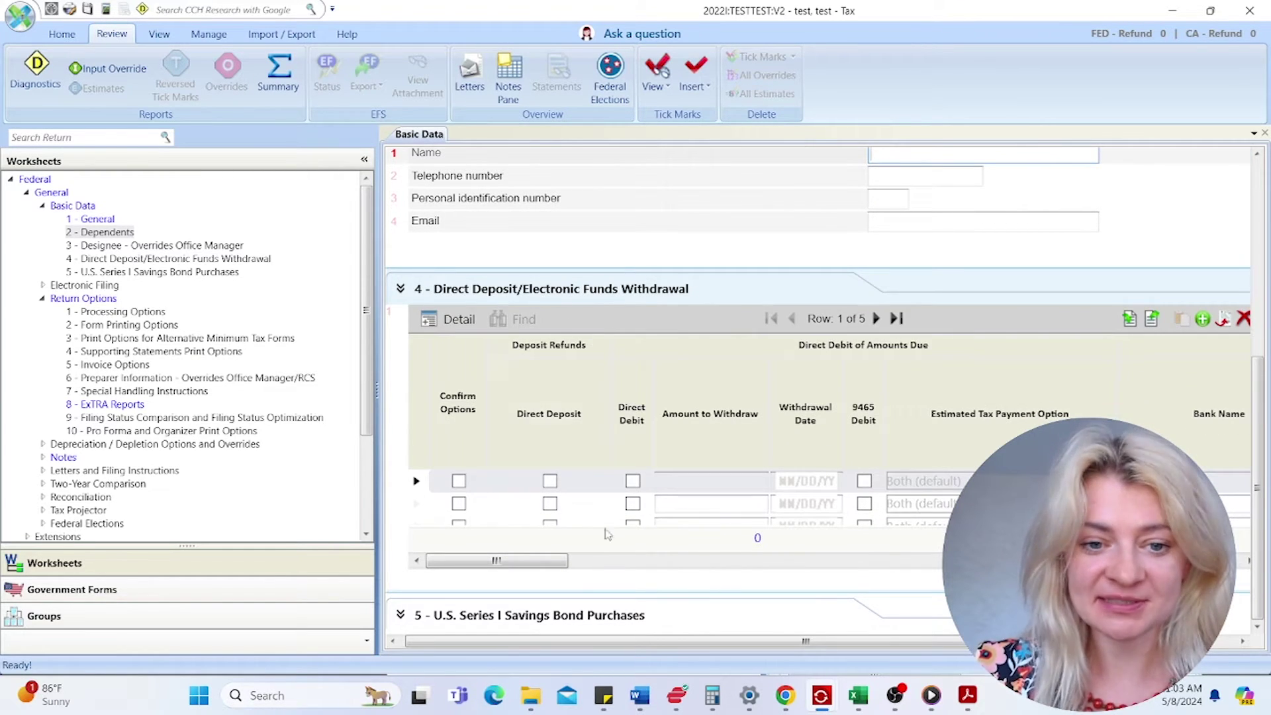
# - Inspect the Direct Deposit, Direct Debit and bank cells, leaving every option unticked
pyautogui.click(550, 481)
pyautogui.click(555, 484)
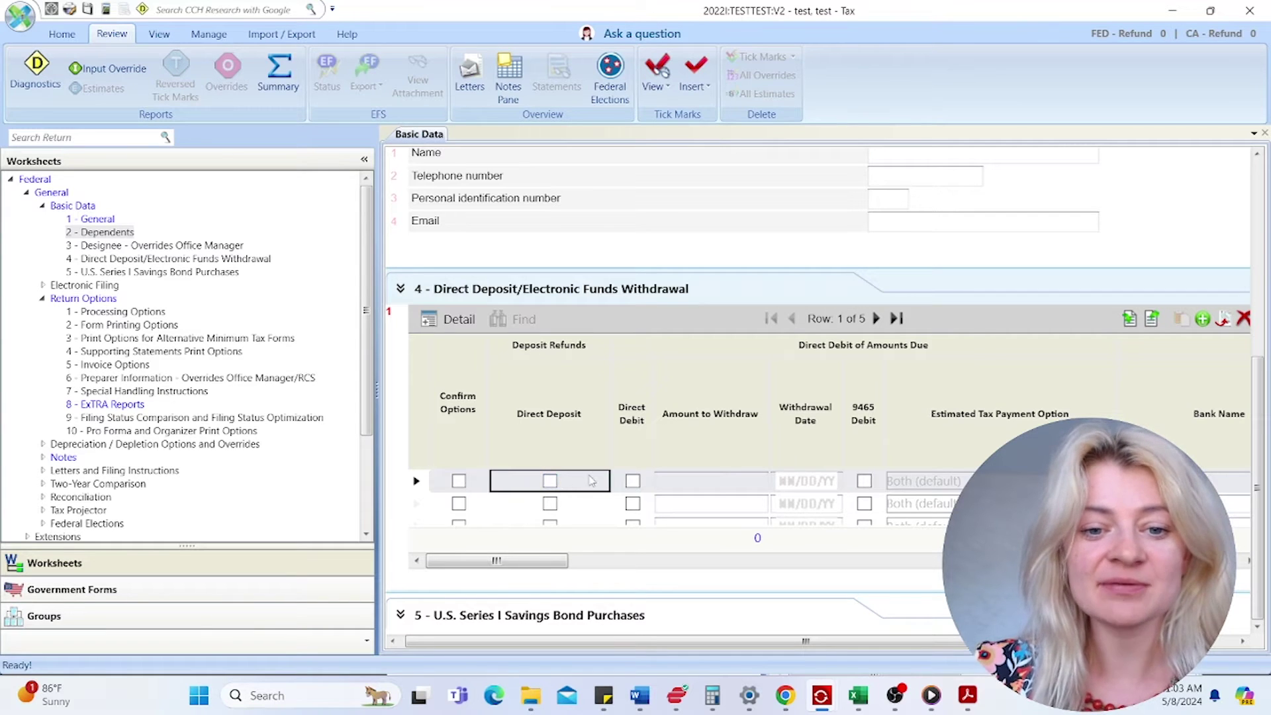
pyautogui.click(632, 482)
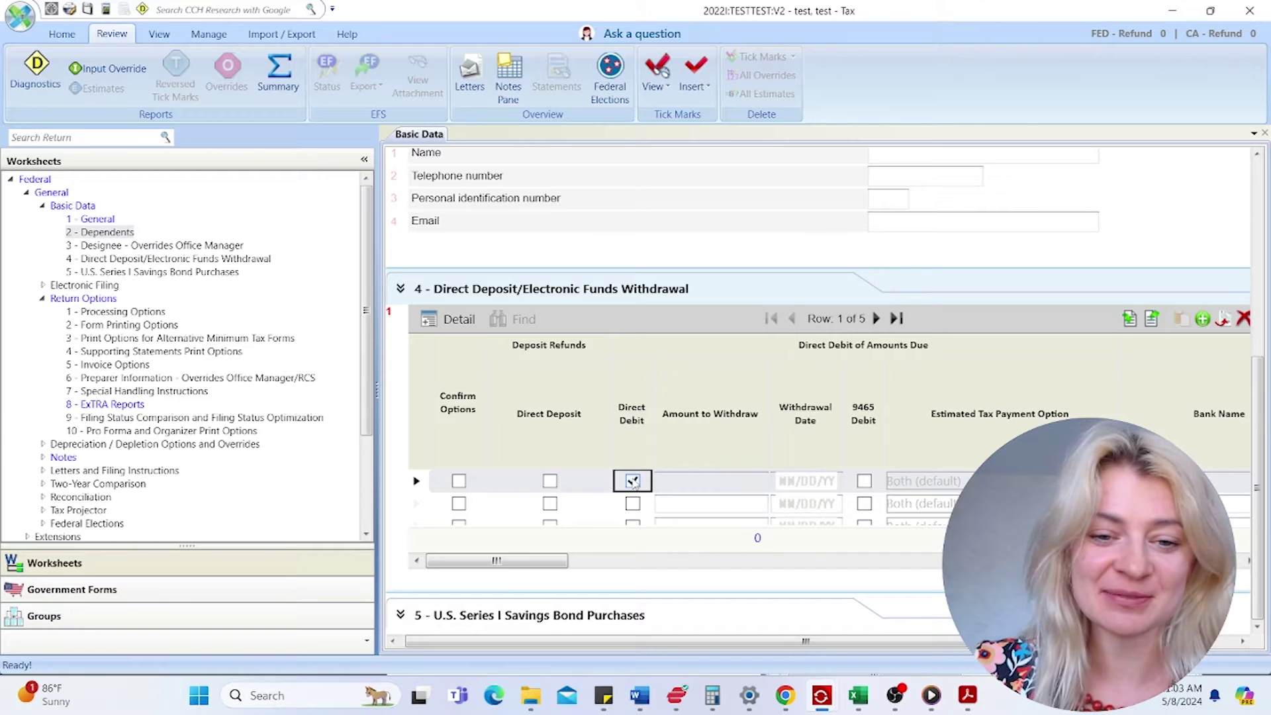
pyautogui.click(633, 484)
pyautogui.click(834, 484)
pyautogui.click(930, 483)
pyautogui.moveTo(529, 561); pyautogui.dragTo(601, 560)
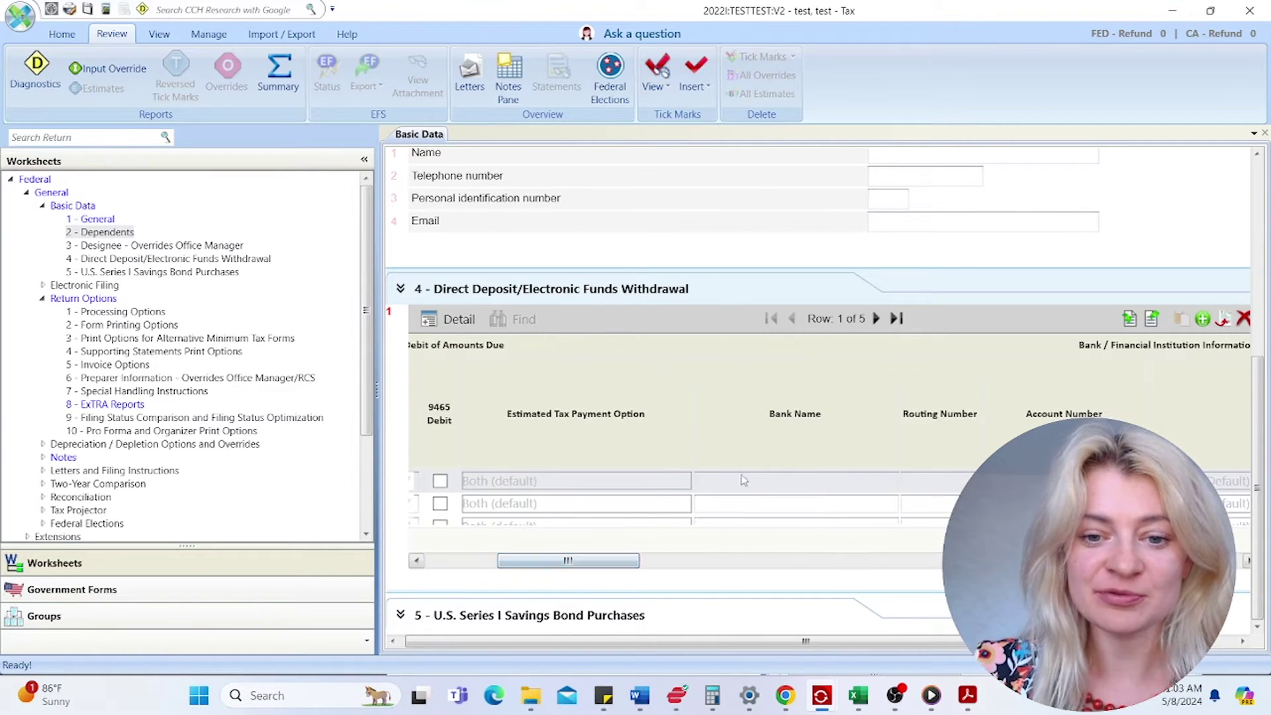
pyautogui.click(761, 481)
pyautogui.click(938, 481)
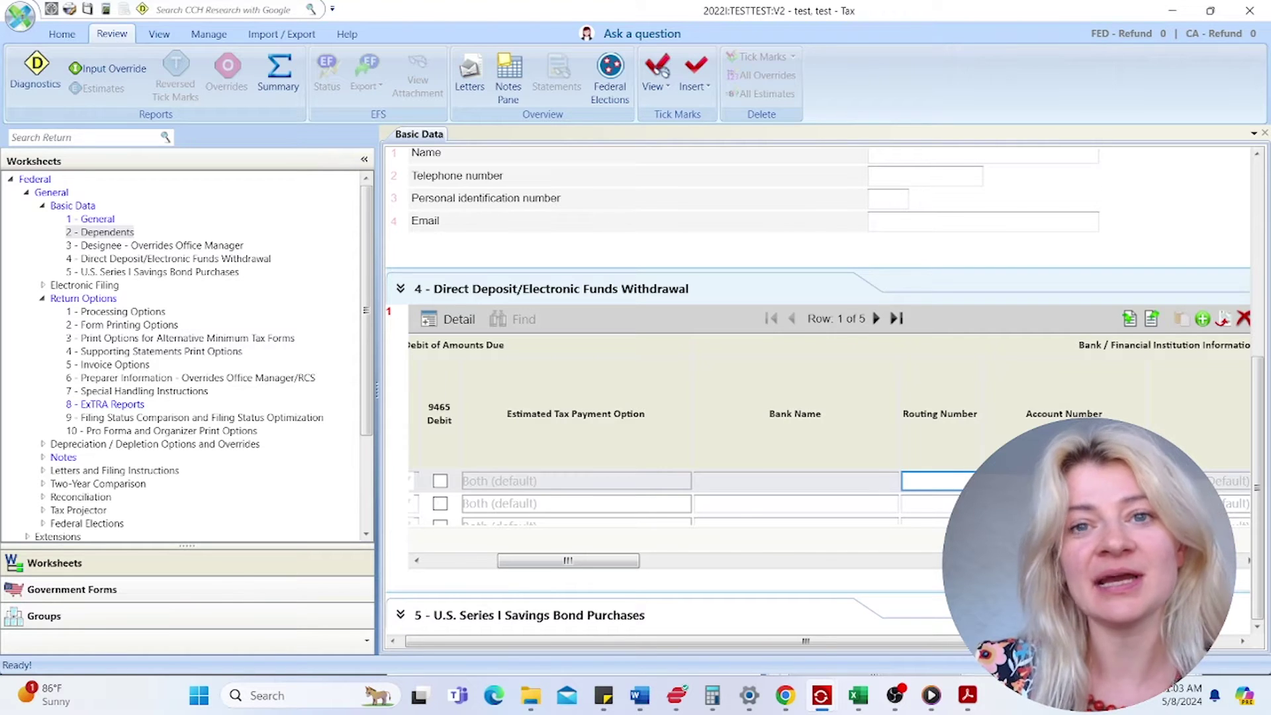
pyautogui.moveTo(555, 561); pyautogui.dragTo(483, 561)
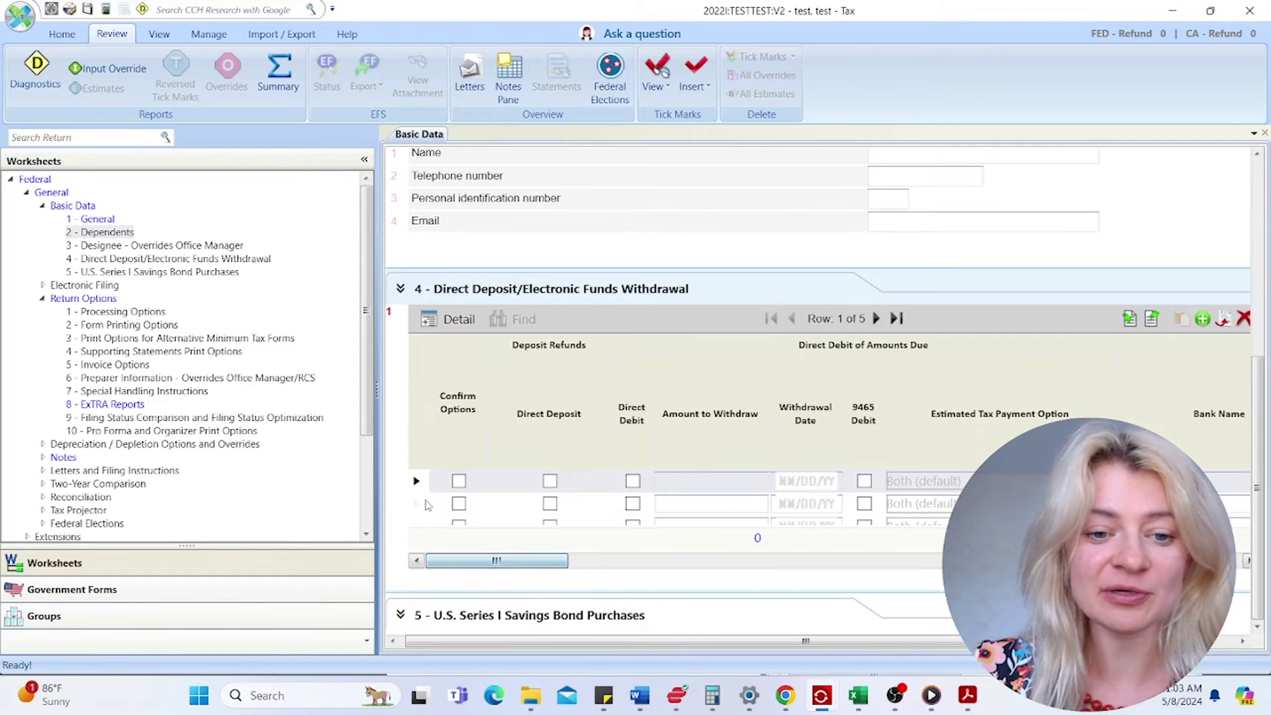
pyautogui.click(459, 482)
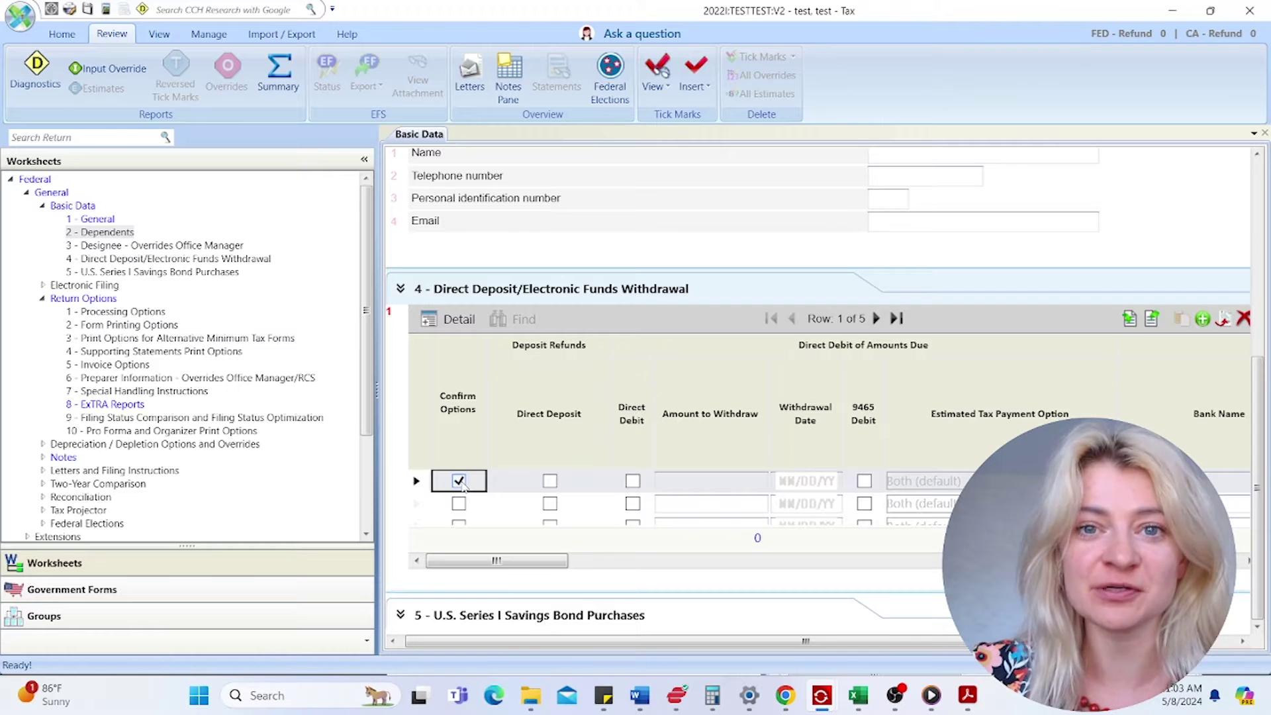
pyautogui.click(460, 481)
# - Review the savings bond fields and the Designee section, then collapse Basic Data
pyautogui.scroll(-1, 632, 533)
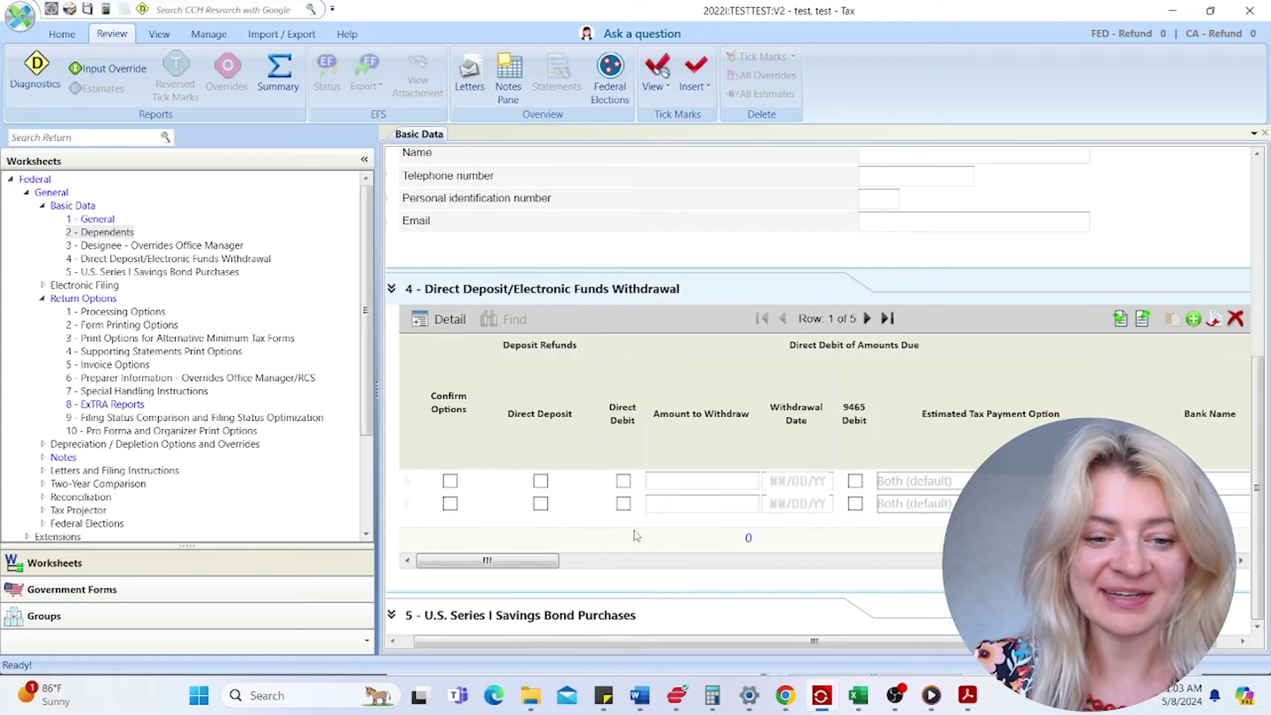
pyautogui.scroll(2, 642, 558)
pyautogui.scroll(2, 645, 572)
pyautogui.scroll(-3, 596, 595)
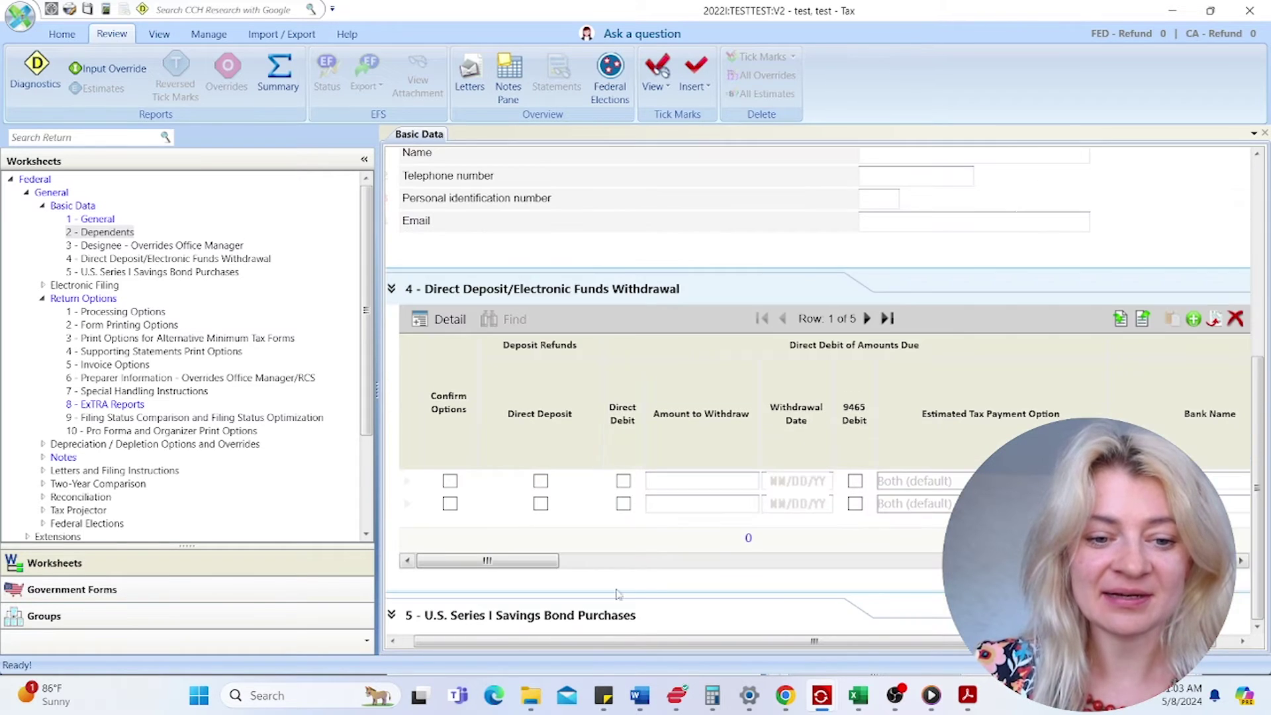
pyautogui.click(516, 632)
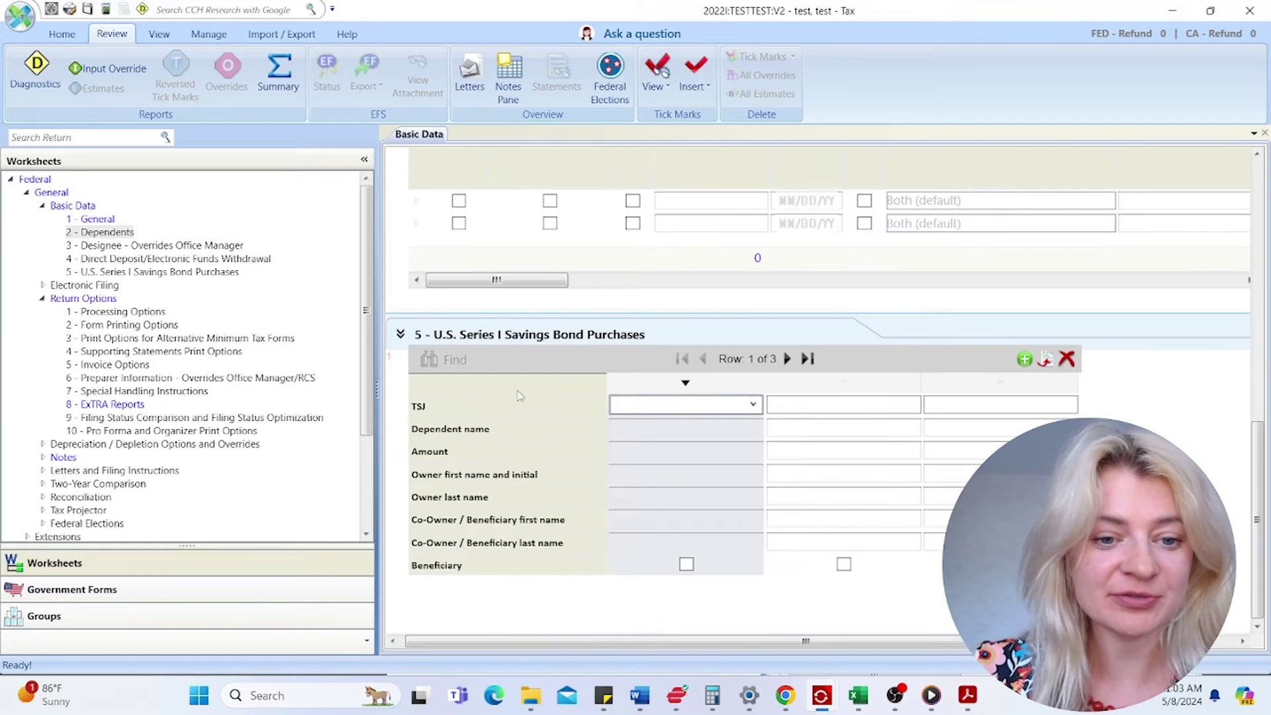
pyautogui.click(201, 246)
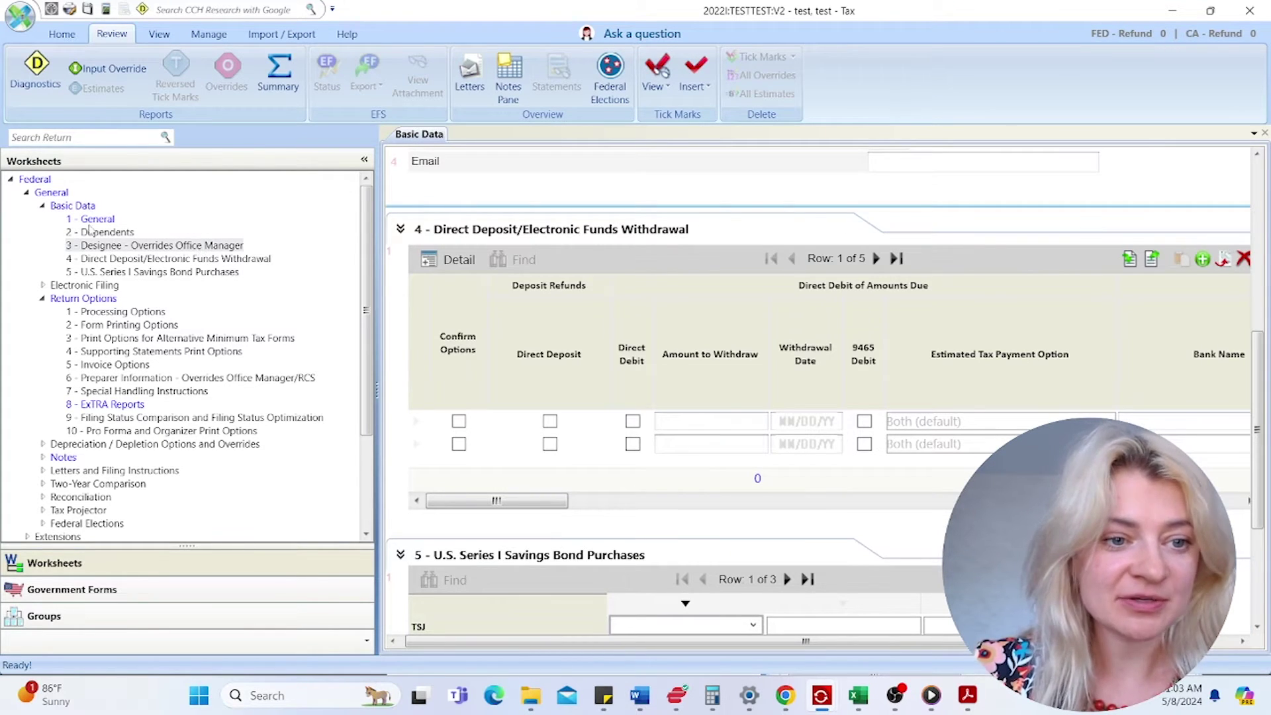
pyautogui.click(42, 206)
# - Open Electronic Filing > 1 - General and confirm extension e-filing stays N
pyautogui.click(43, 220)
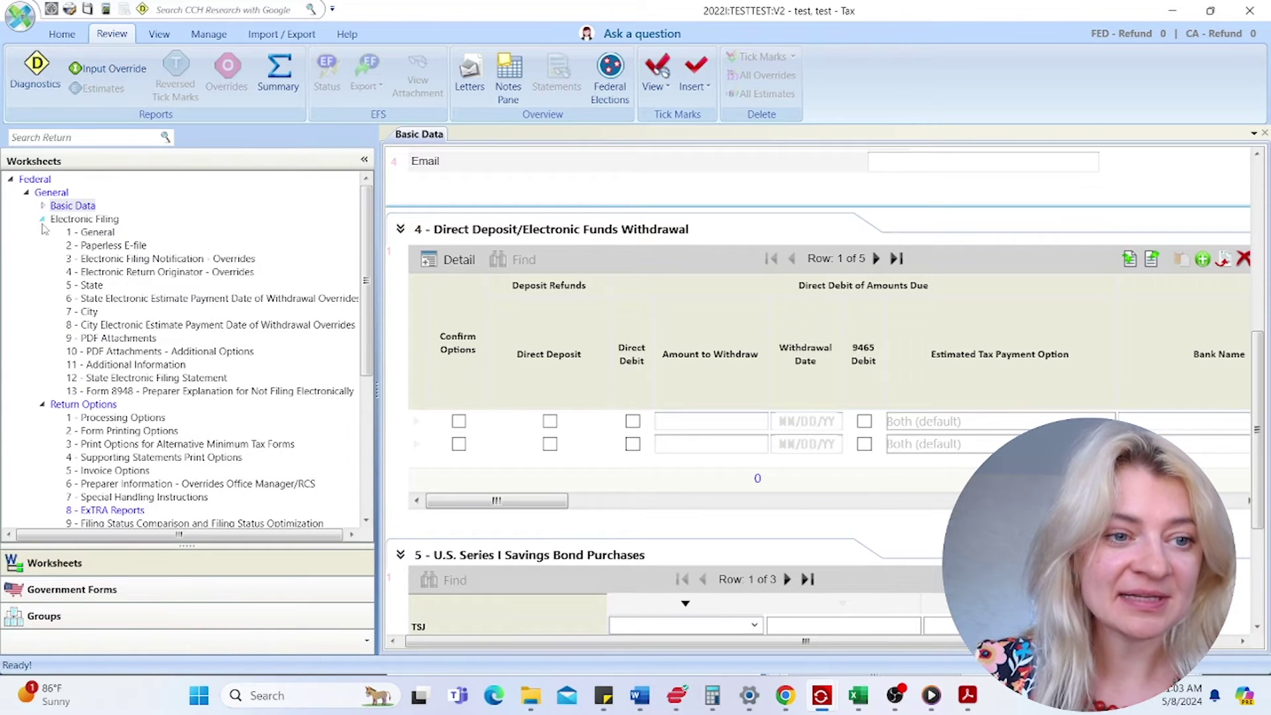
pyautogui.click(91, 232)
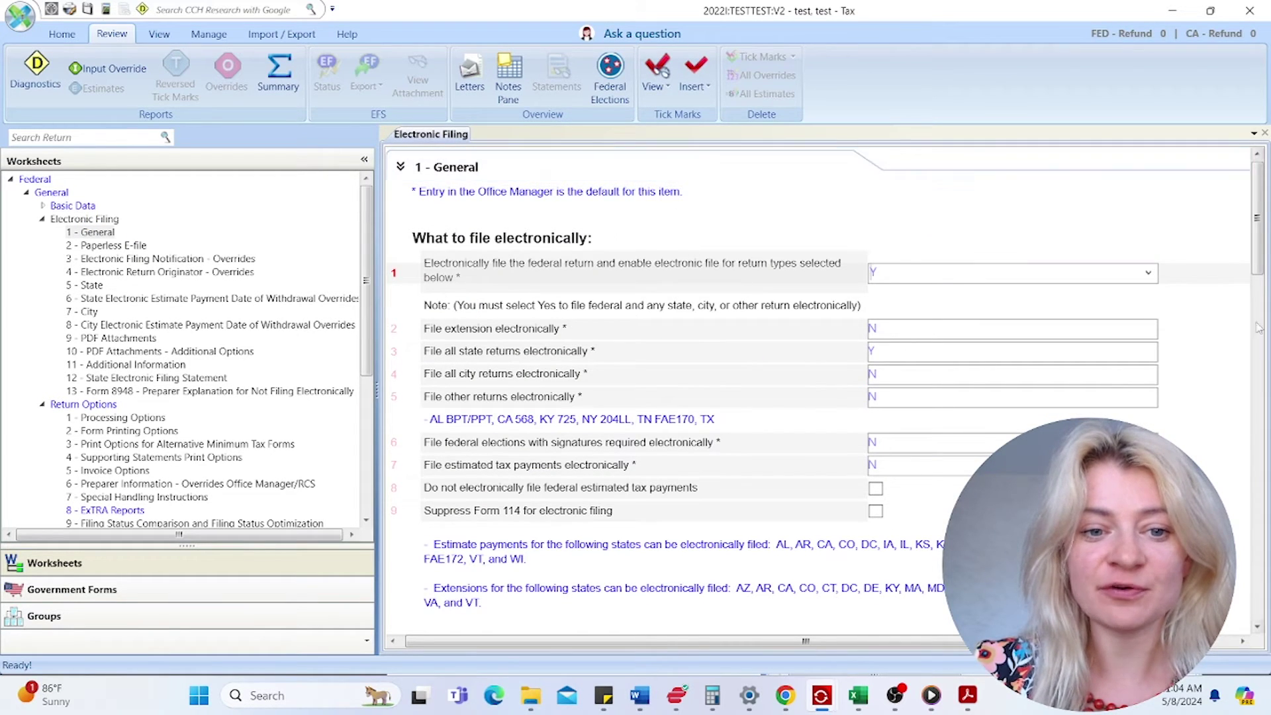
pyautogui.click(987, 329)
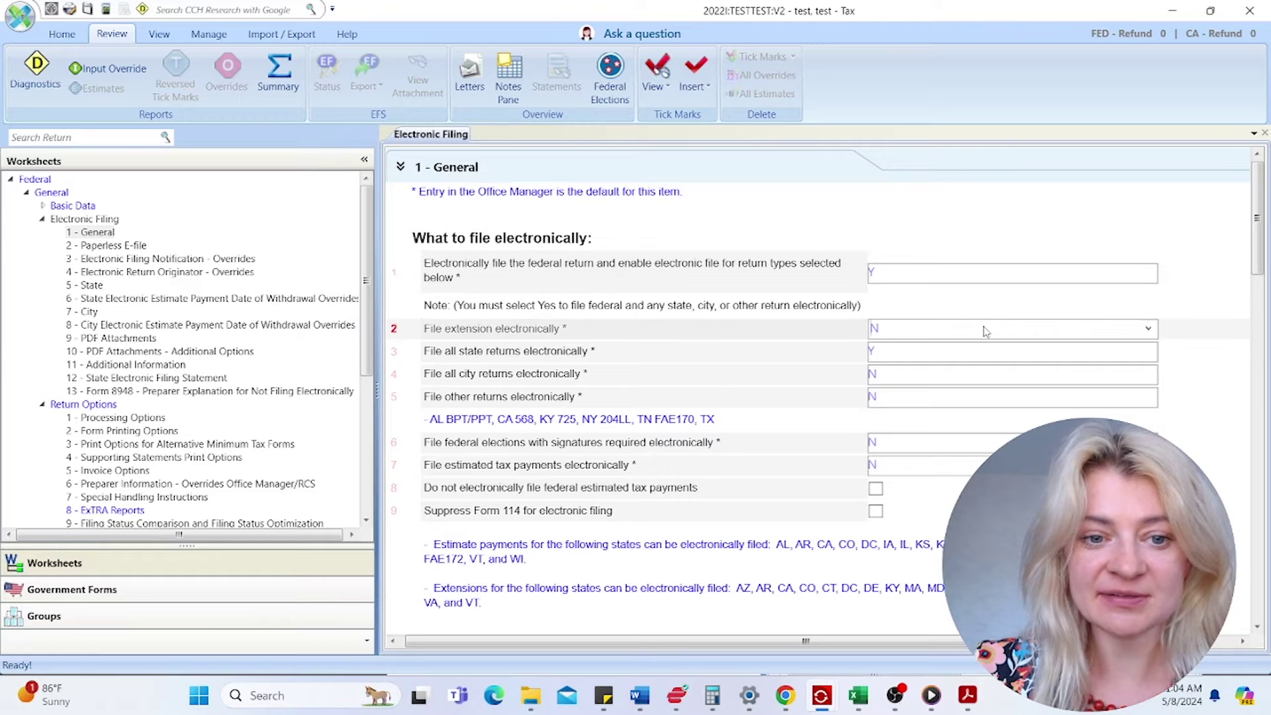
pyautogui.click(1148, 329)
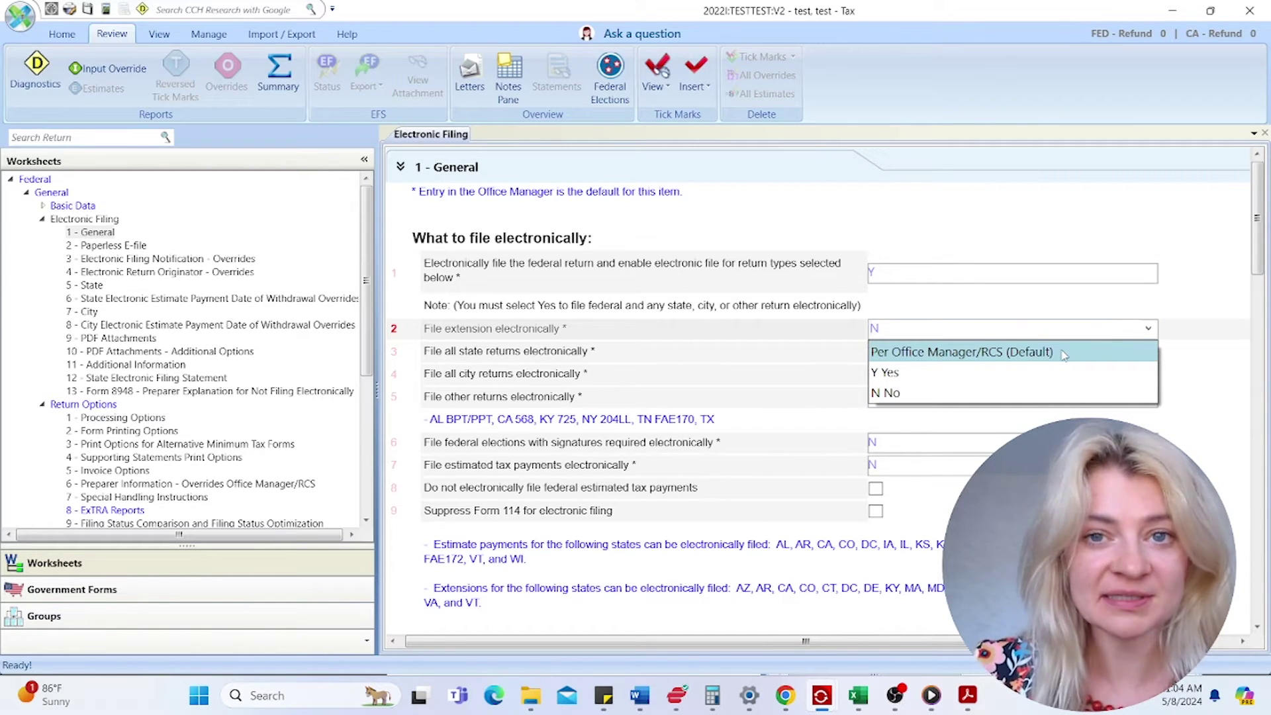
pyautogui.click(1025, 372)
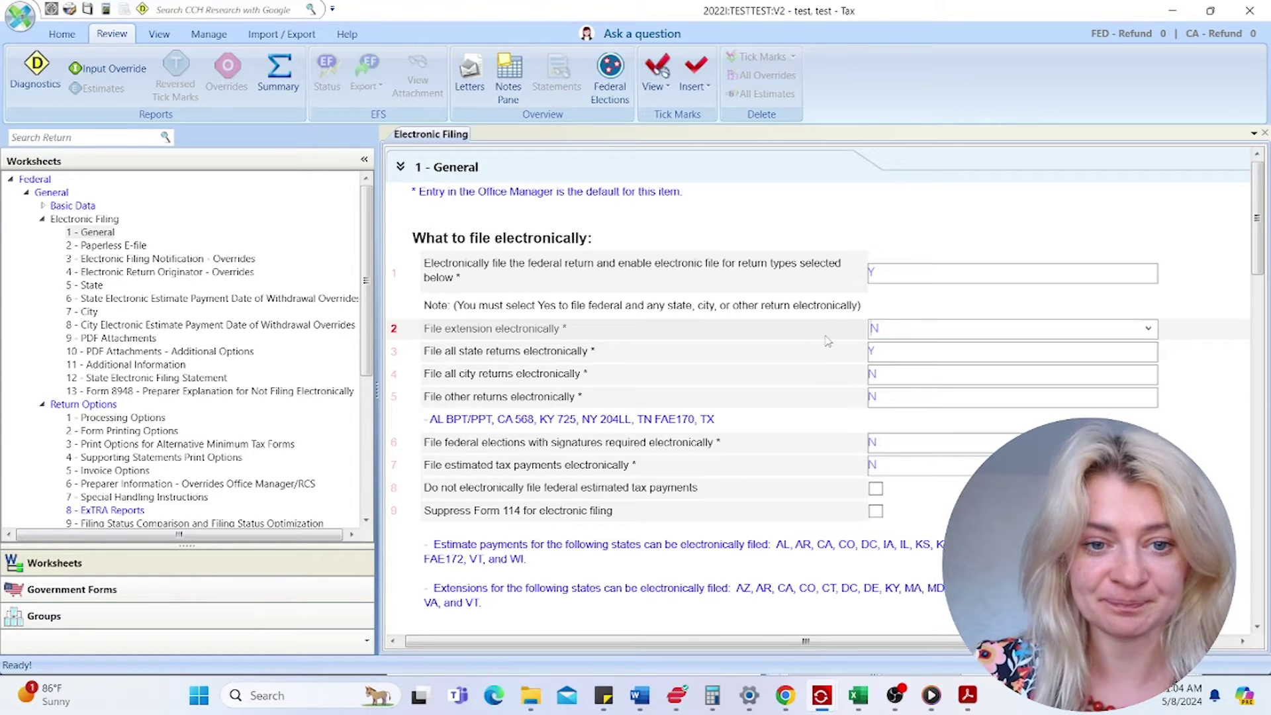
pyautogui.scroll(-4, 847, 378)
pyautogui.scroll(-14, 848, 380)
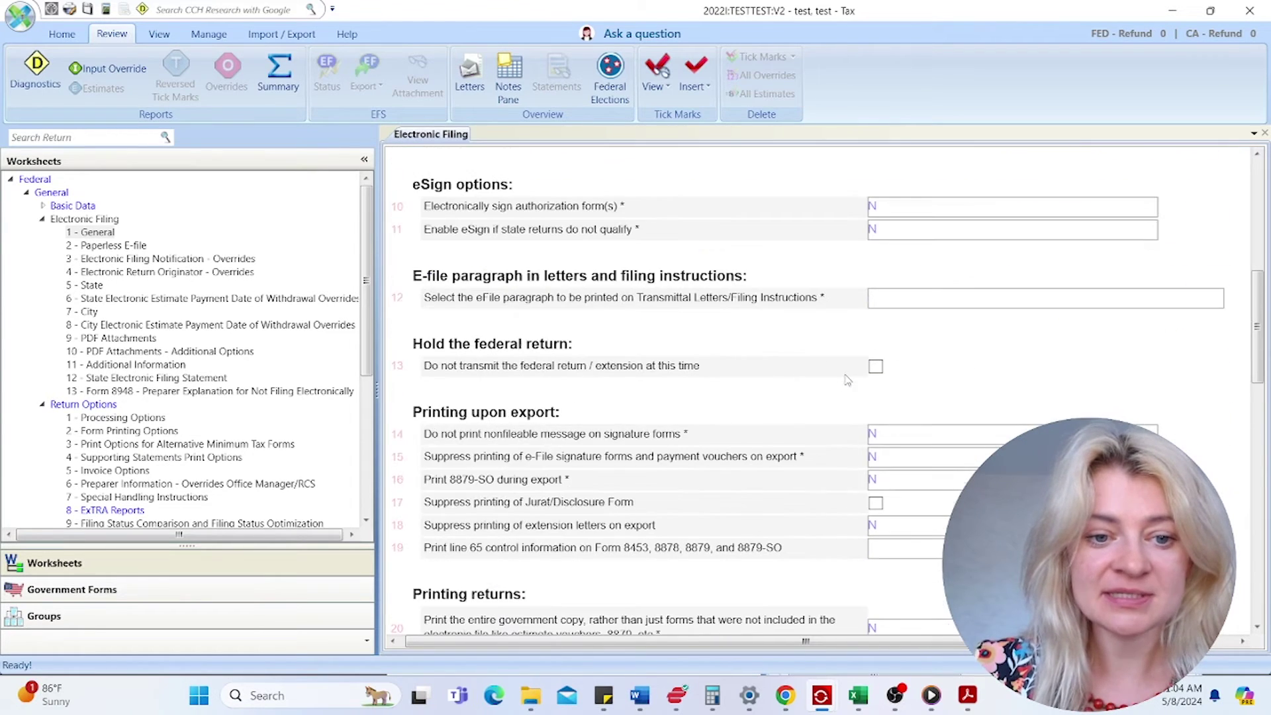
pyautogui.scroll(-4, 846, 390)
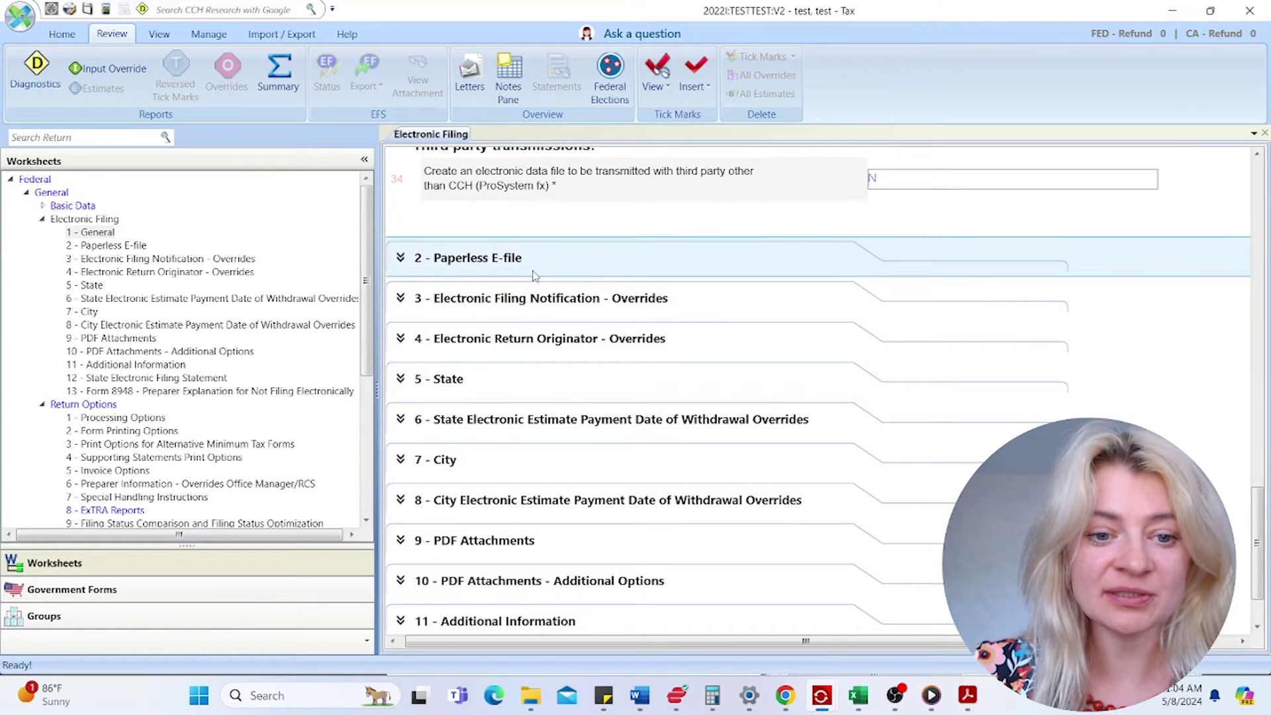
# - Expand Paperless E-file and enter the taxpayer's and spouse's self-selected PINs
pyautogui.click(535, 276)
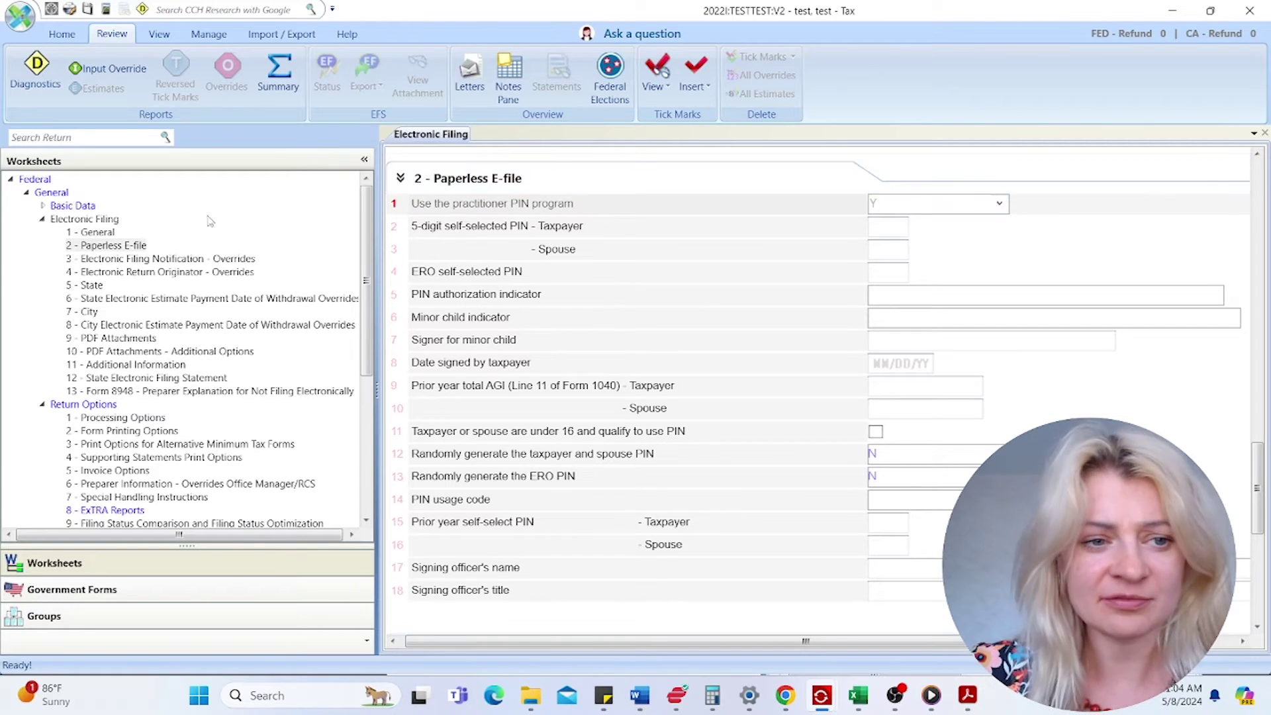
pyautogui.click(899, 236)
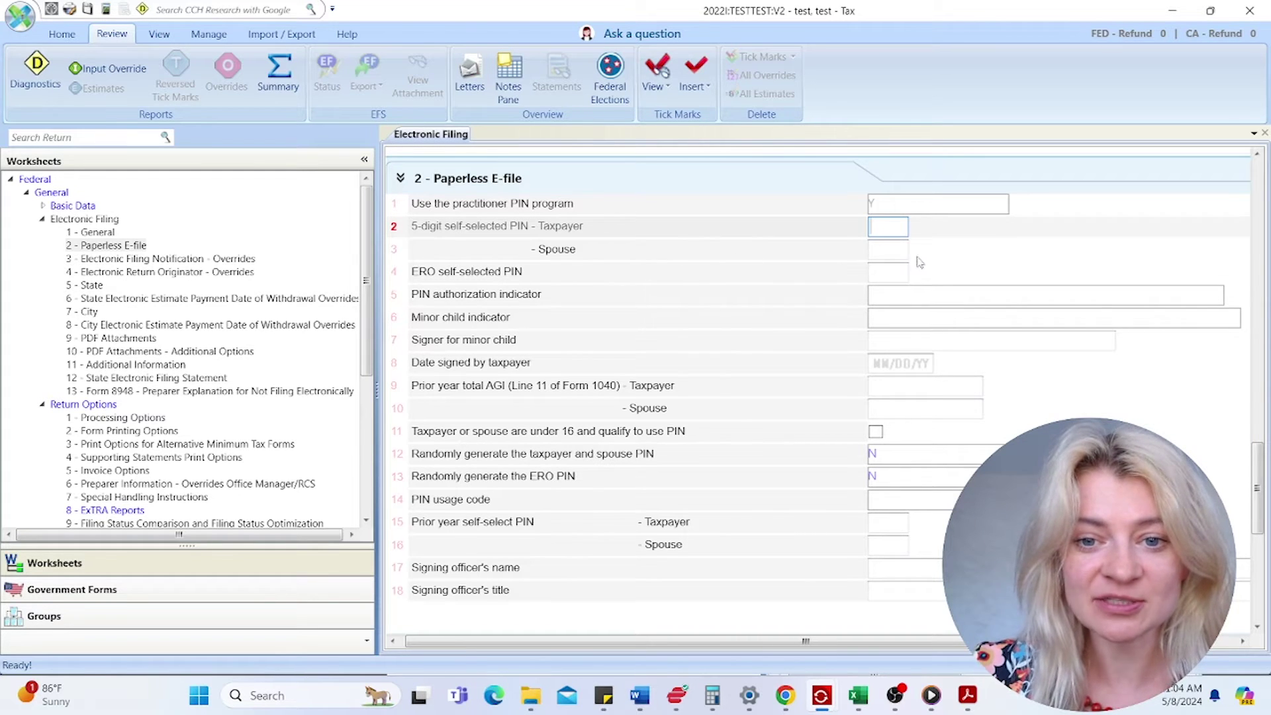
pyautogui.click(886, 259)
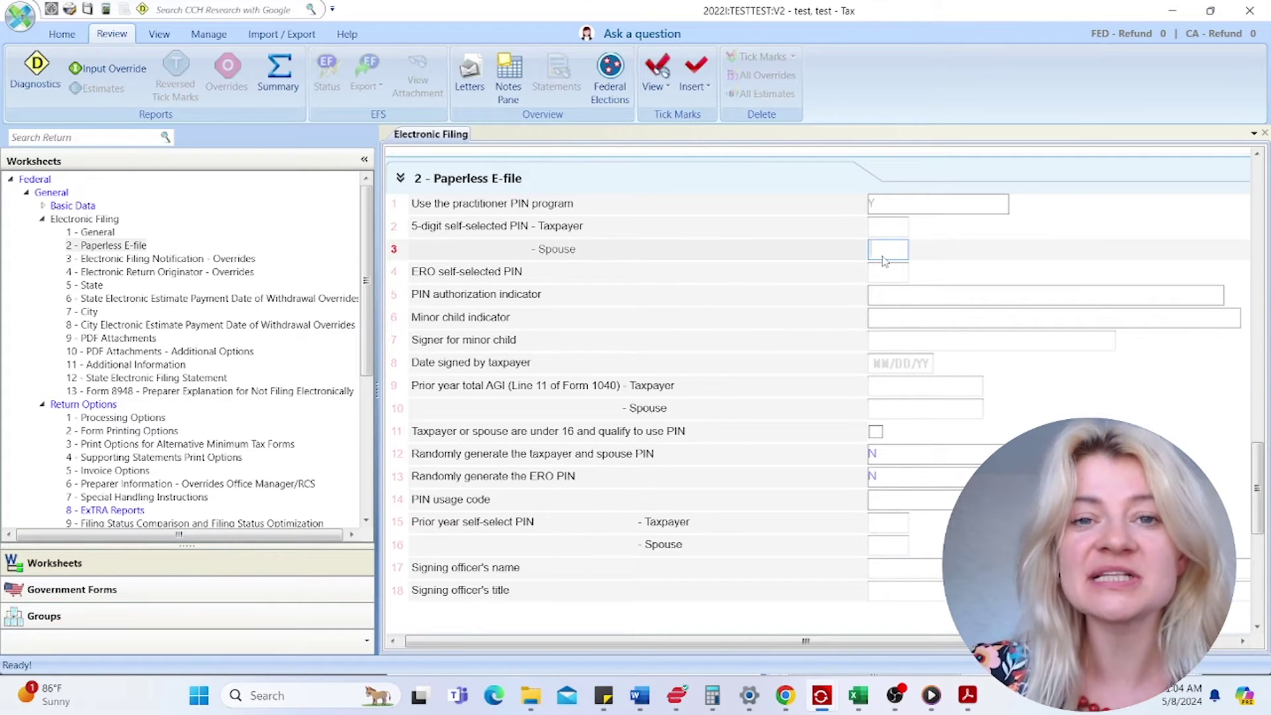
pyautogui.click(882, 228)
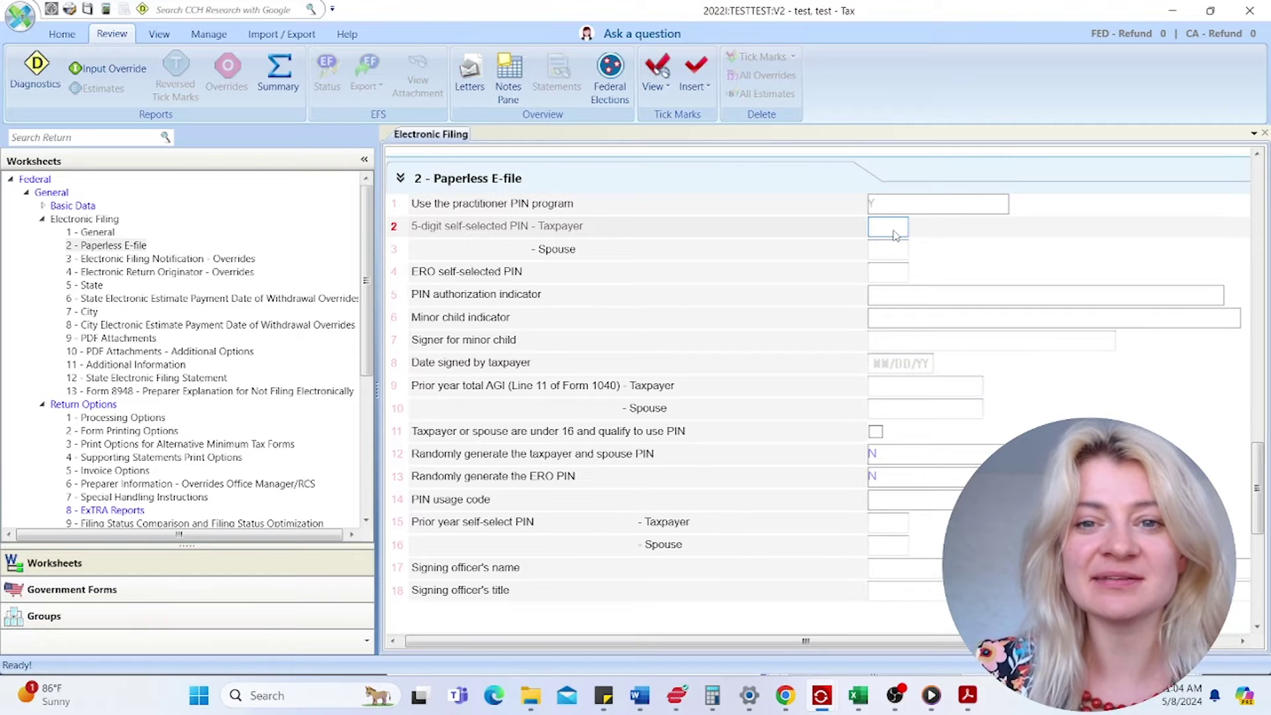
pyautogui.write('100')
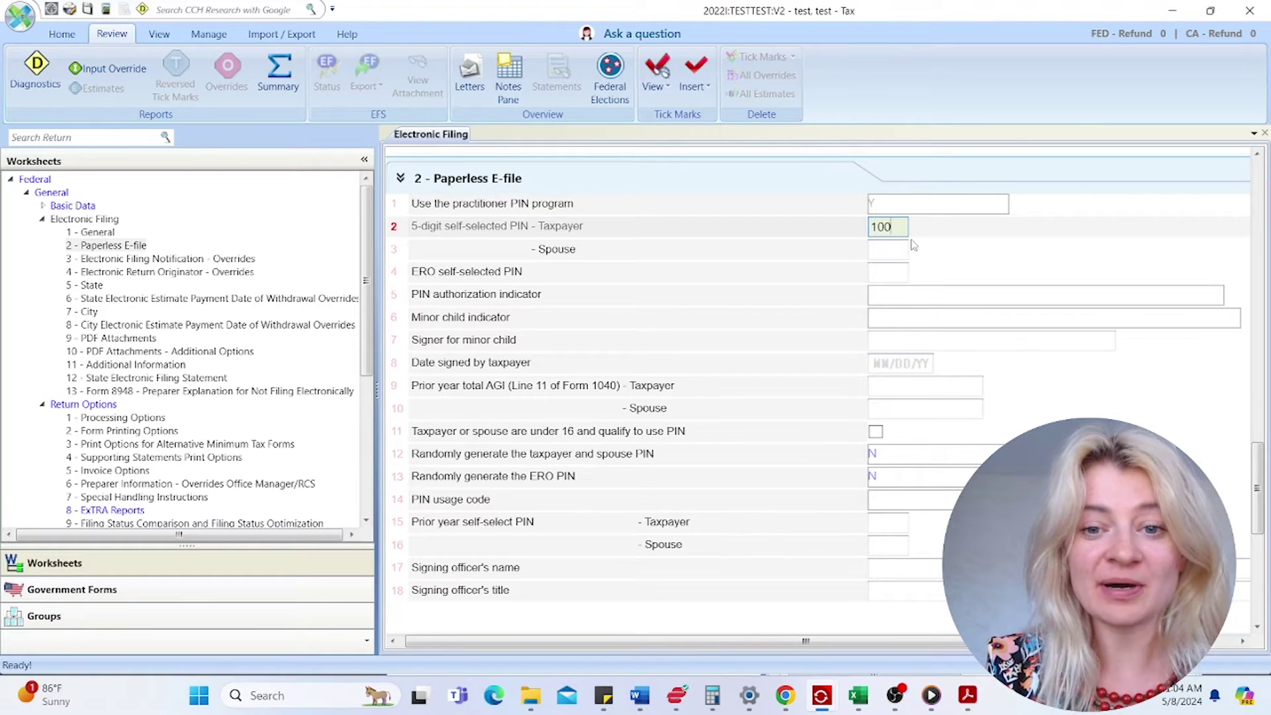
pyautogui.write('00')
pyautogui.click(887, 257)
pyautogui.write('10001')
pyautogui.press('Tab')
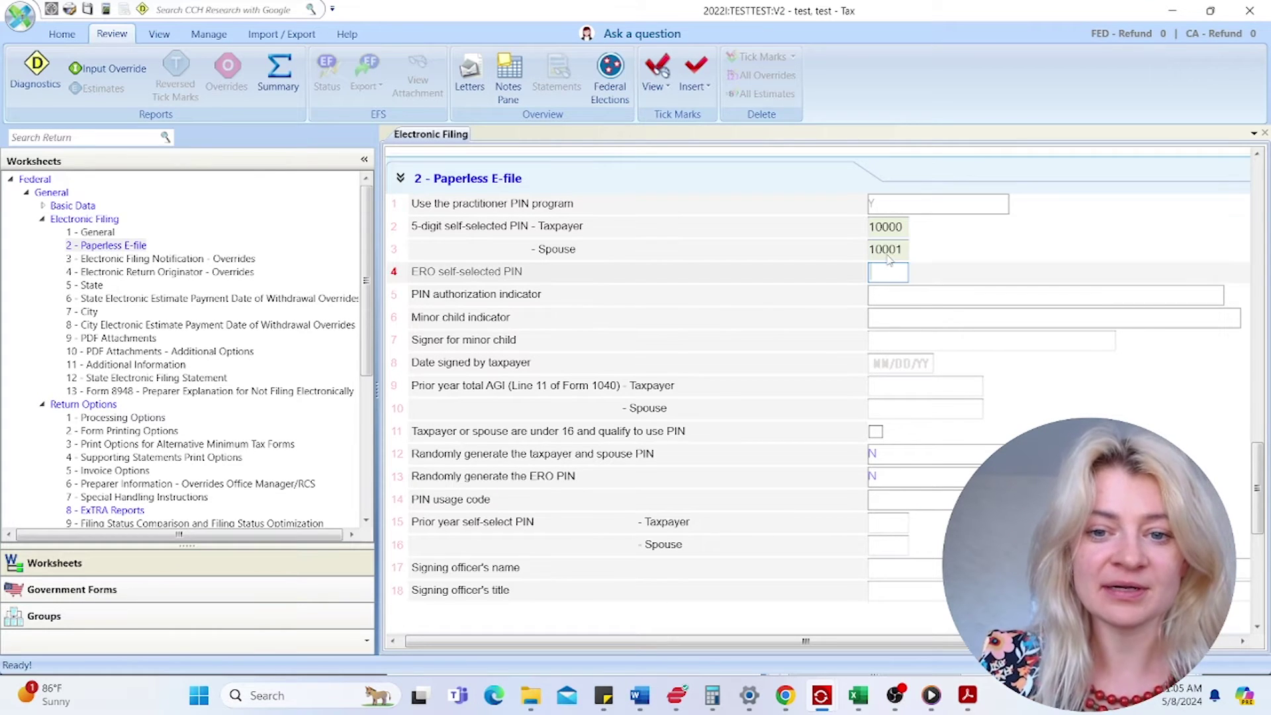
pyautogui.click(898, 256)
pyautogui.click(889, 272)
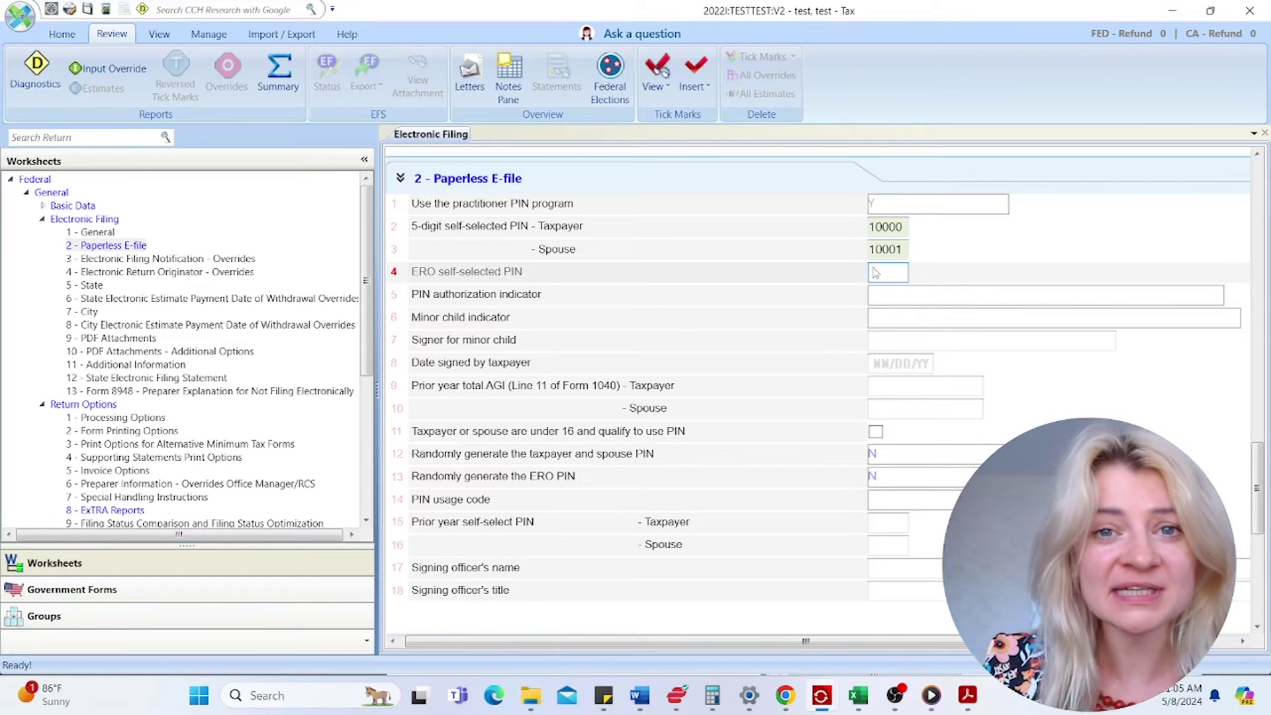
# - Set the PIN authorization indicator to ERO enter both taxpayer and spouse's PIN
pyautogui.click(922, 305)
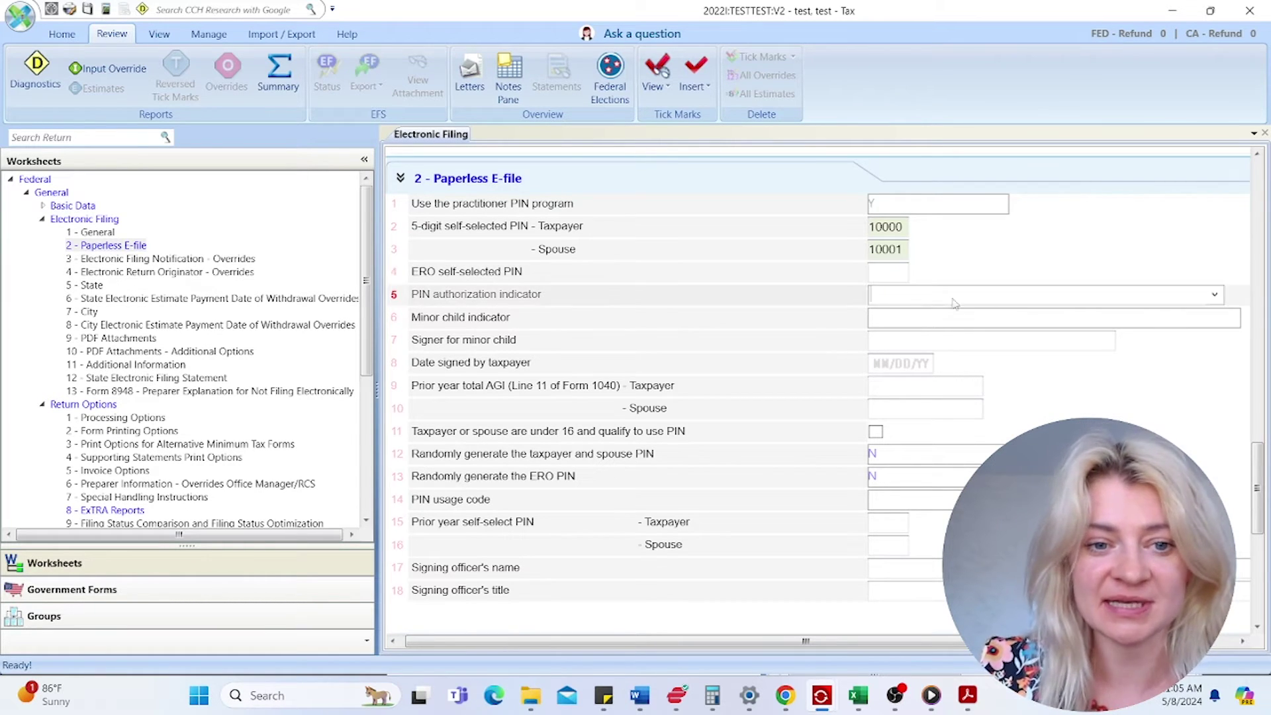
pyautogui.click(1216, 296)
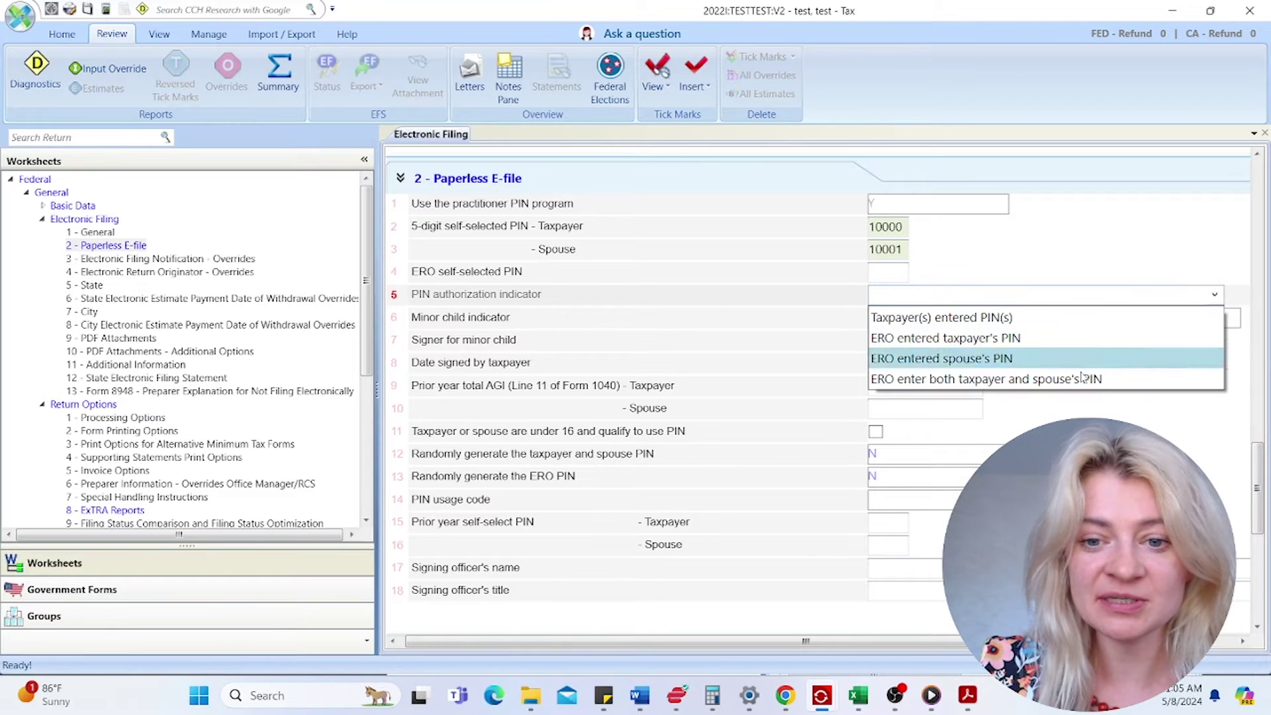
pyautogui.click(927, 377)
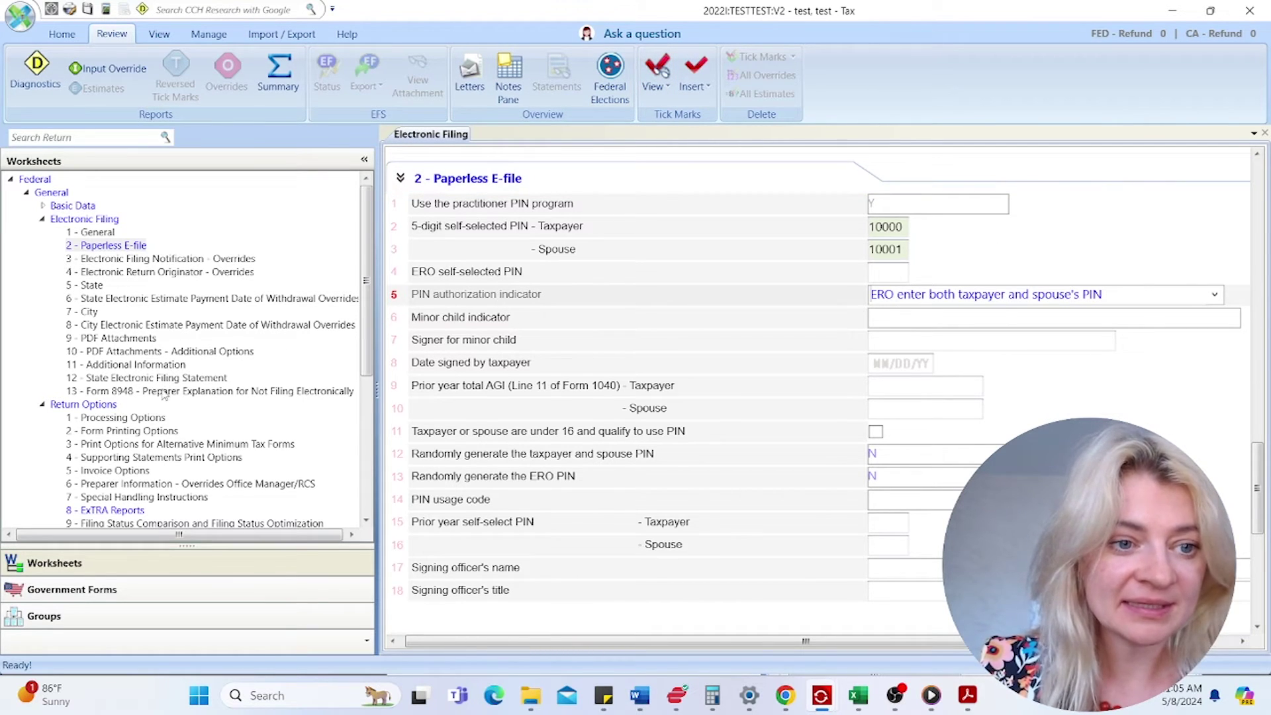
pyautogui.click(43, 219)
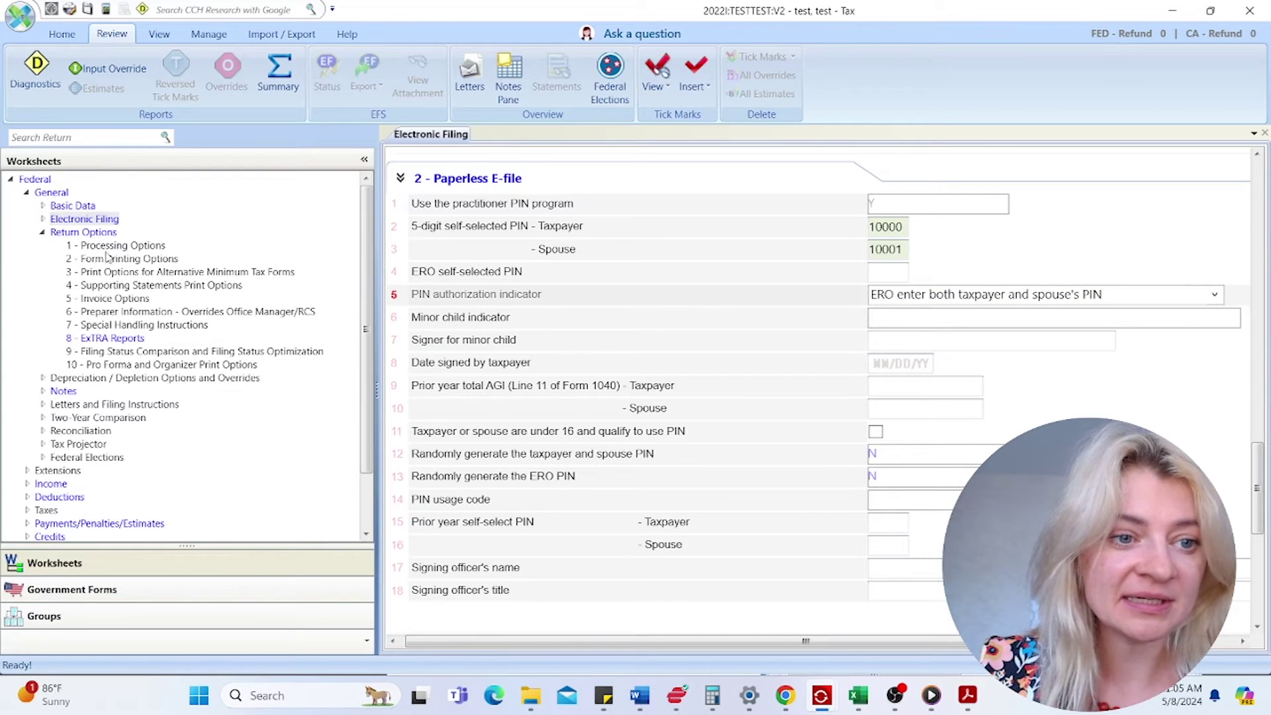
# - Open the Preparer Information overrides, then the Depreciation Options worksheet and scroll its print options
pyautogui.click(128, 313)
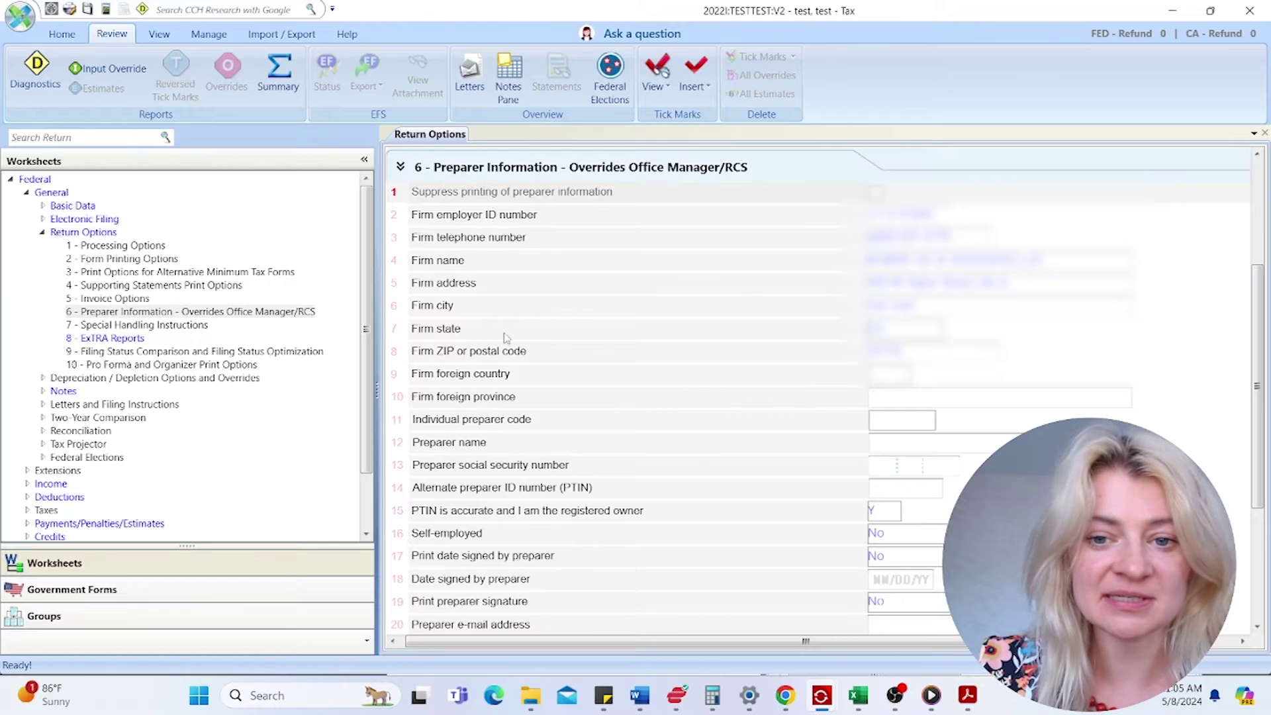
pyautogui.click(43, 232)
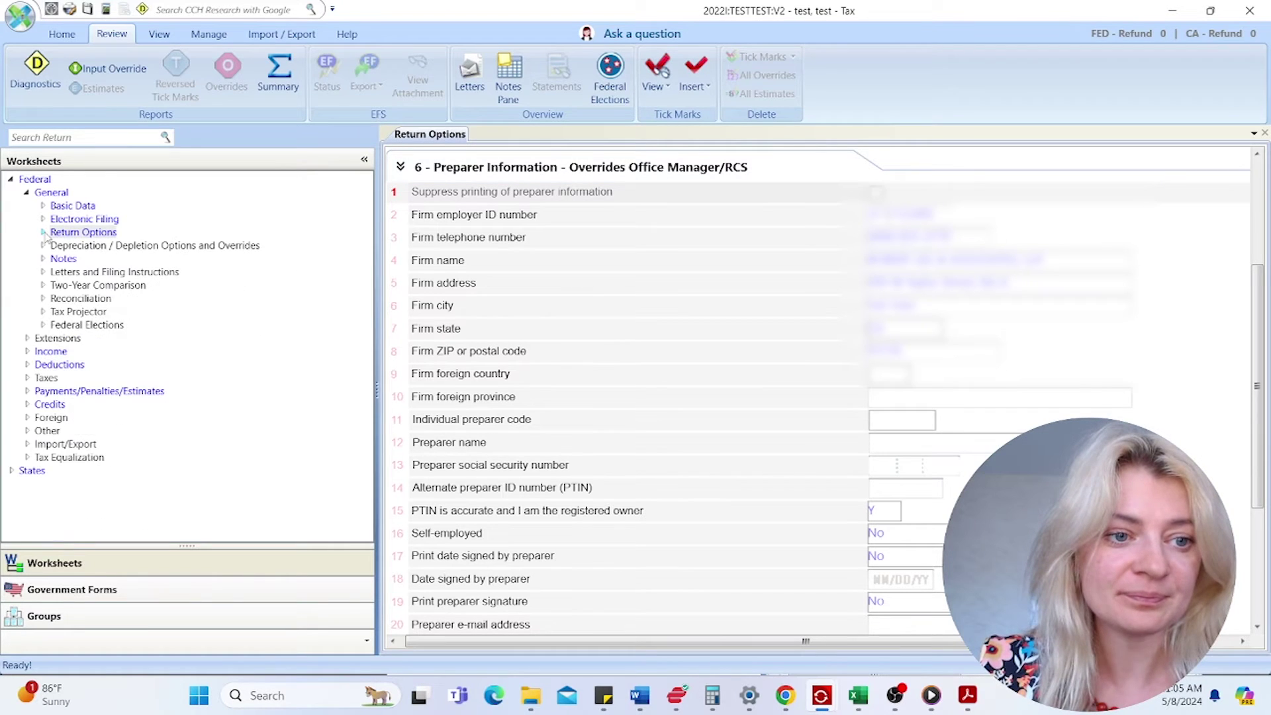
pyautogui.click(42, 245)
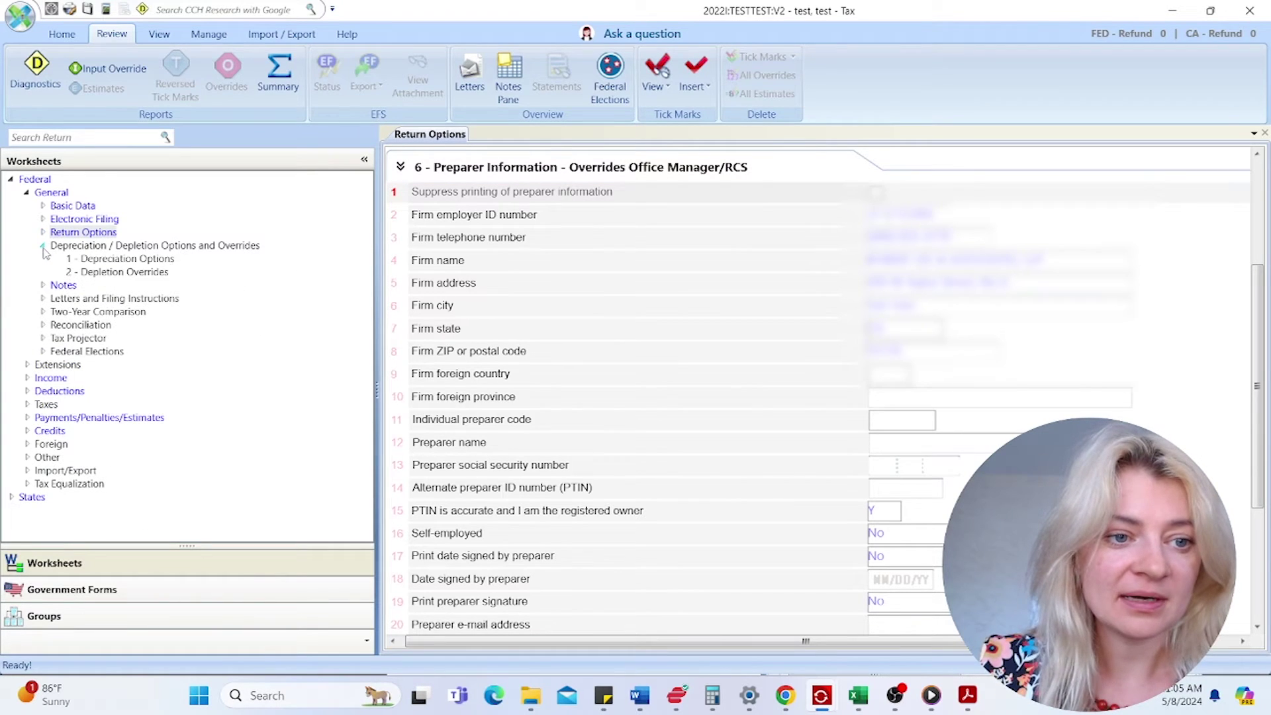
pyautogui.click(147, 258)
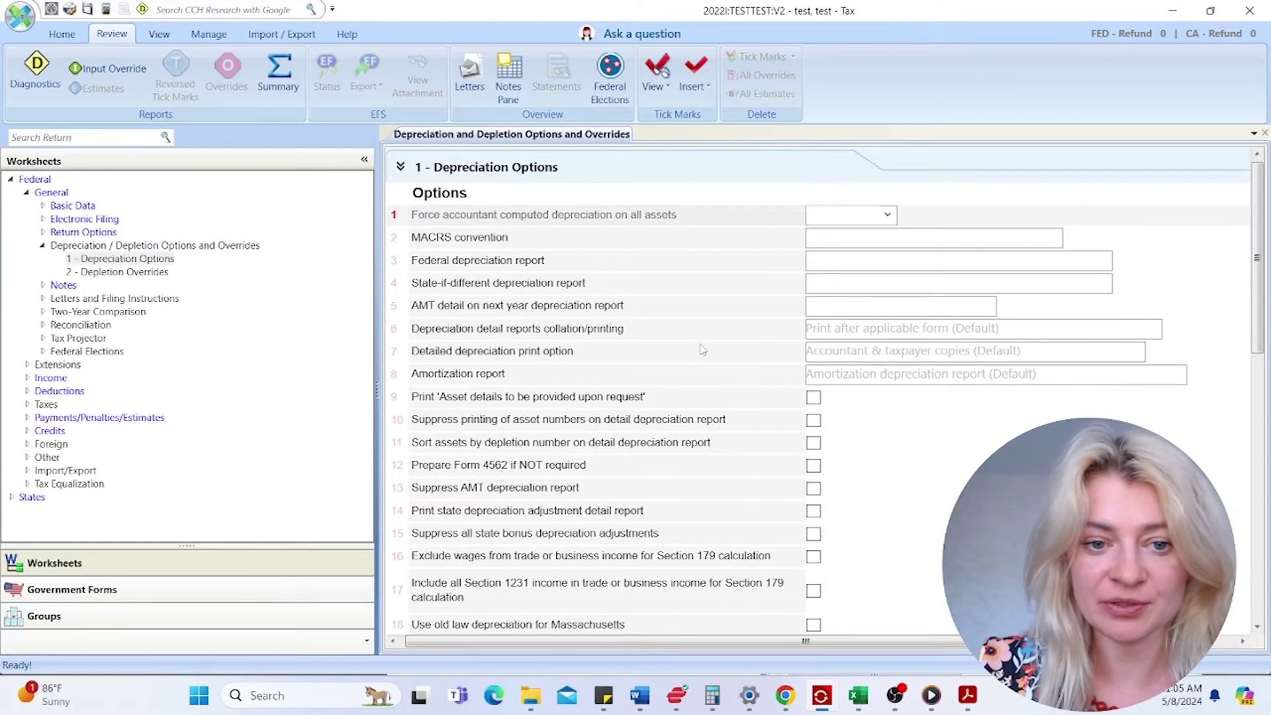
pyautogui.click(869, 354)
pyautogui.scroll(-1, 804, 448)
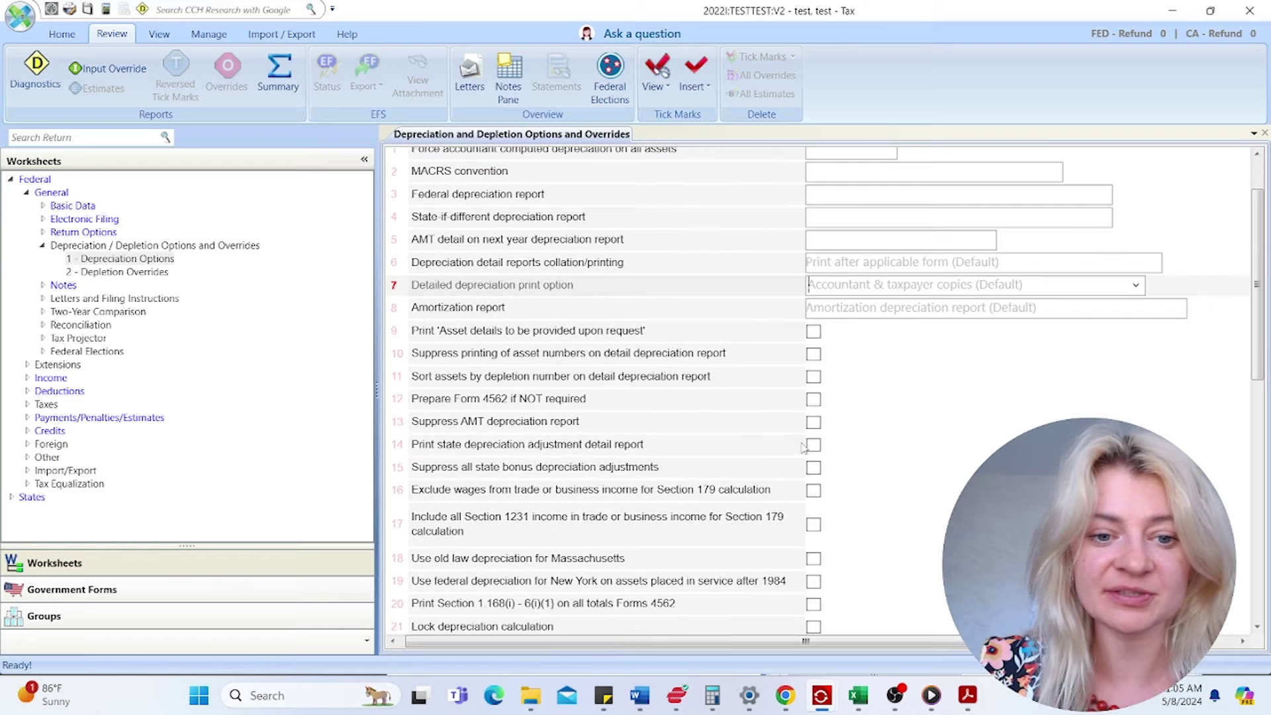
pyautogui.scroll(-2, 781, 448)
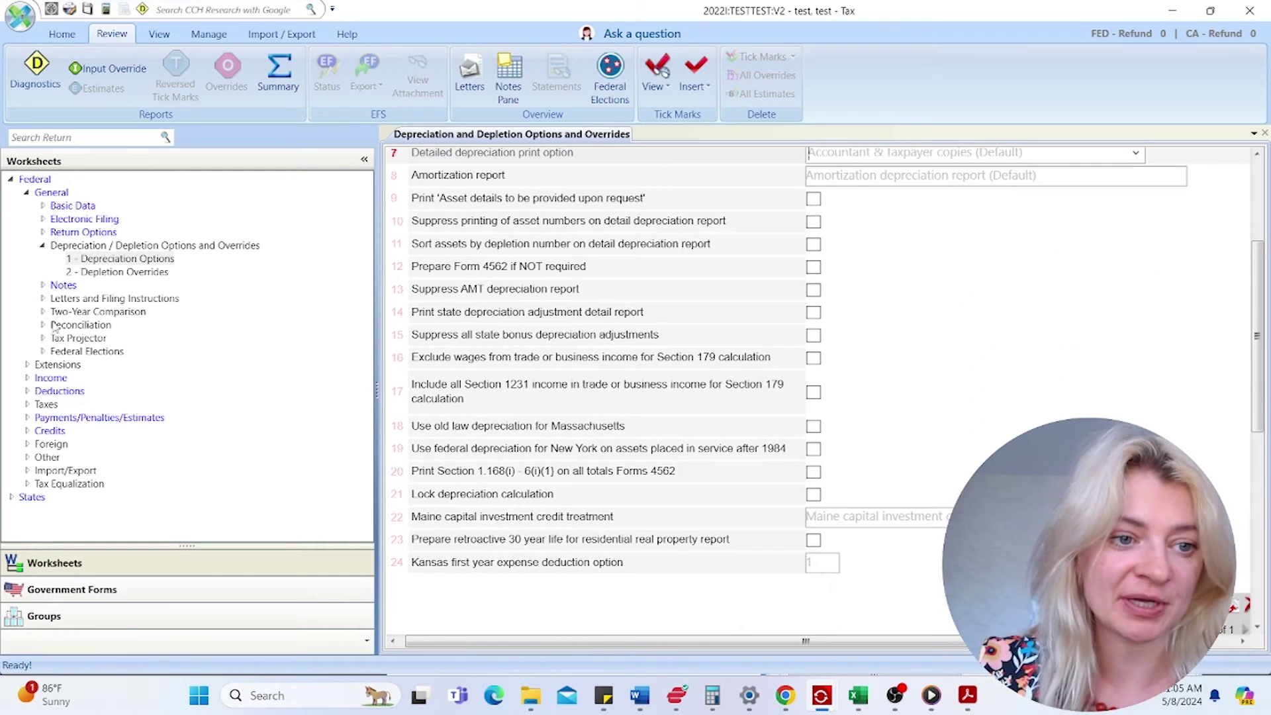
# - Expand and collapse the Notes and Letters branches, then collapse Depreciation/Depletion
pyautogui.click(43, 285)
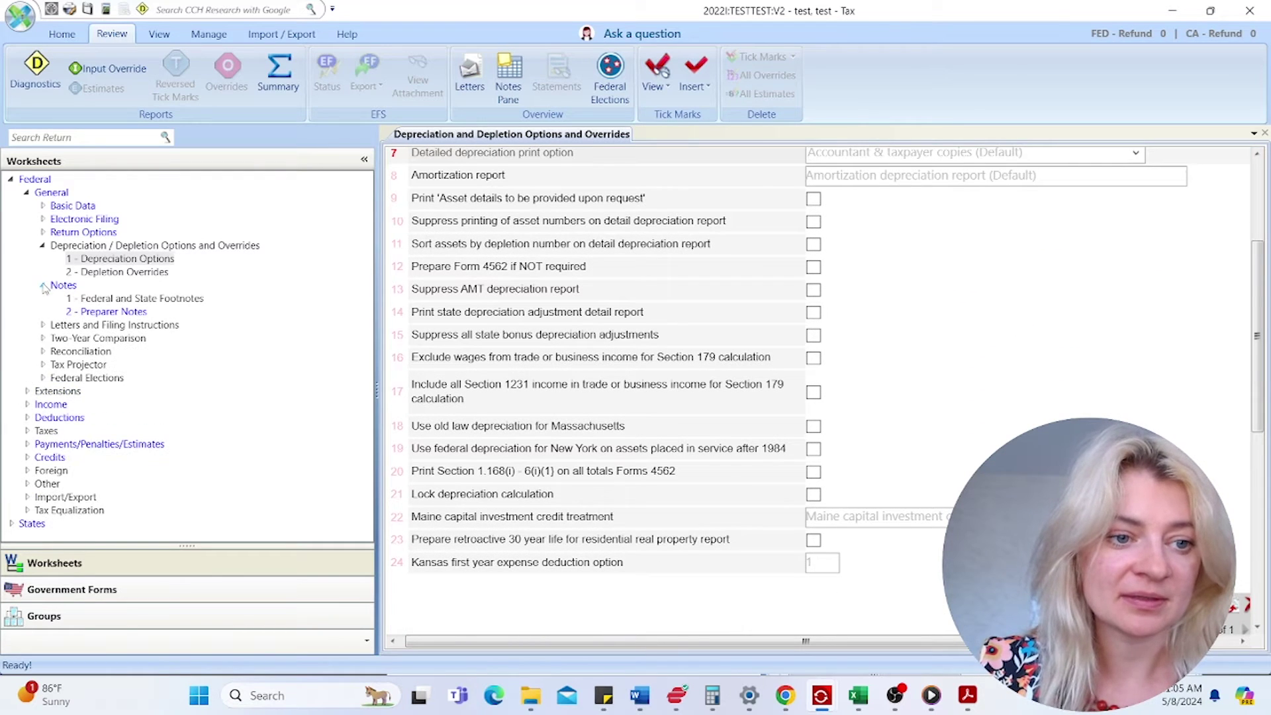
pyautogui.click(44, 325)
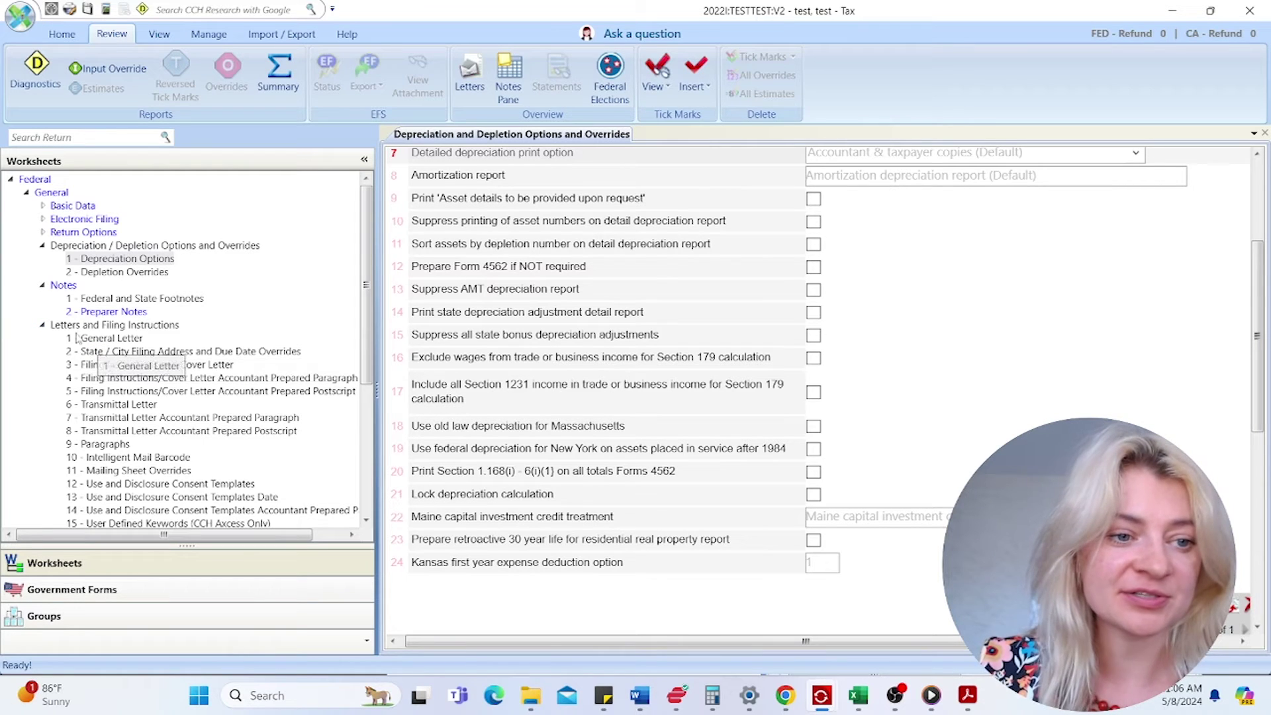
pyautogui.click(43, 325)
pyautogui.click(42, 286)
pyautogui.click(43, 245)
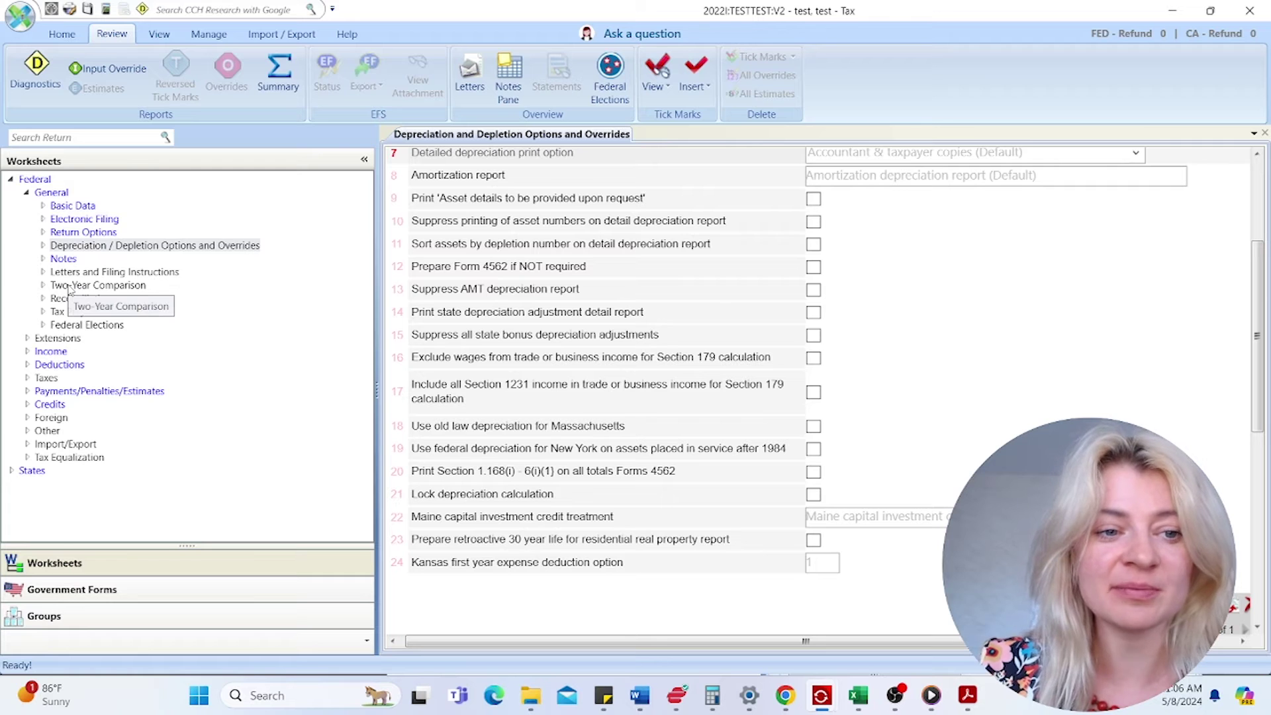
# - Open the Two-Year Comparison worksheet and expand its Income section
pyautogui.doubleClick(68, 285)
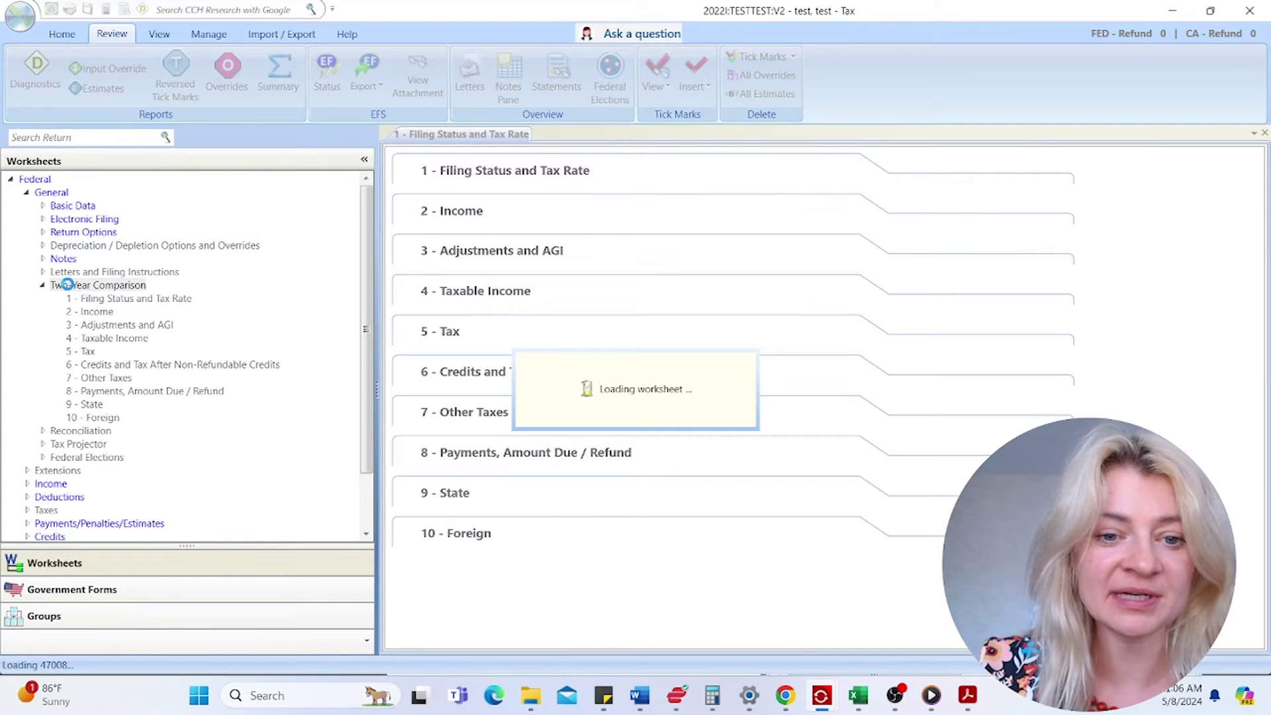
pyautogui.click(578, 290)
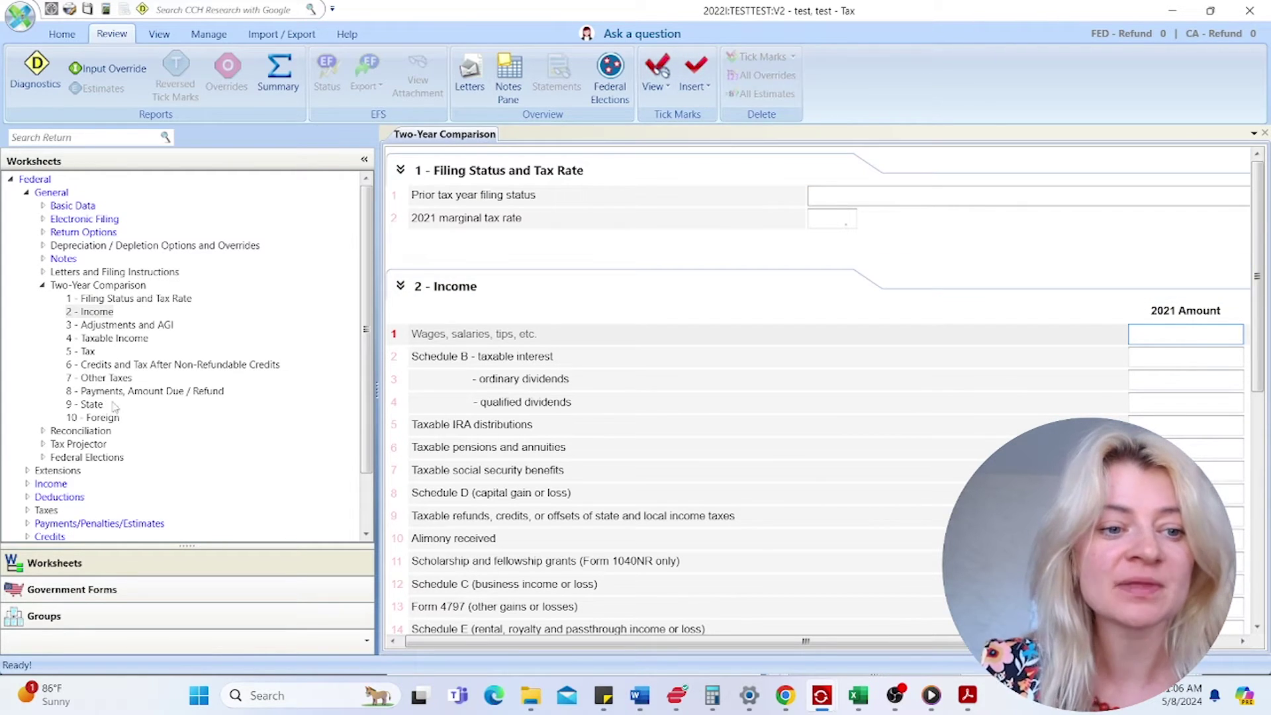
pyautogui.scroll(-2, 121, 378)
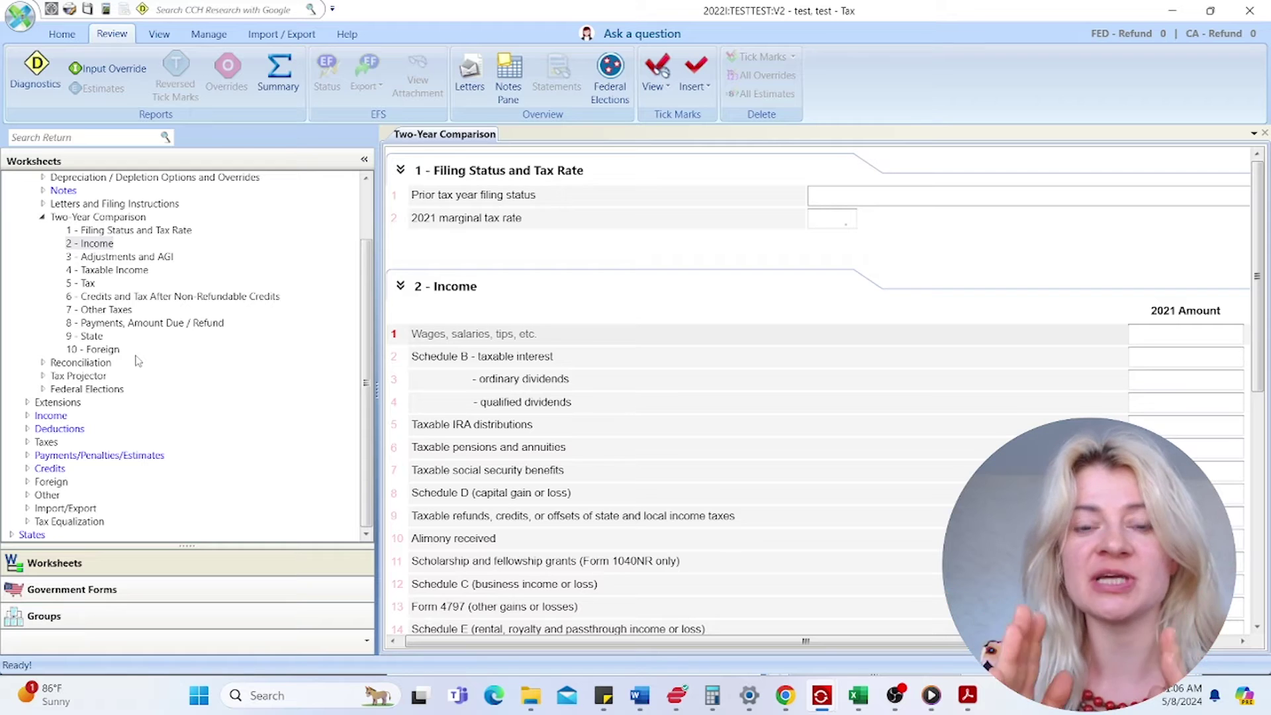
# - Collapse Two-Year Comparison and expand the Federal Elections list in the tree
pyautogui.click(41, 217)
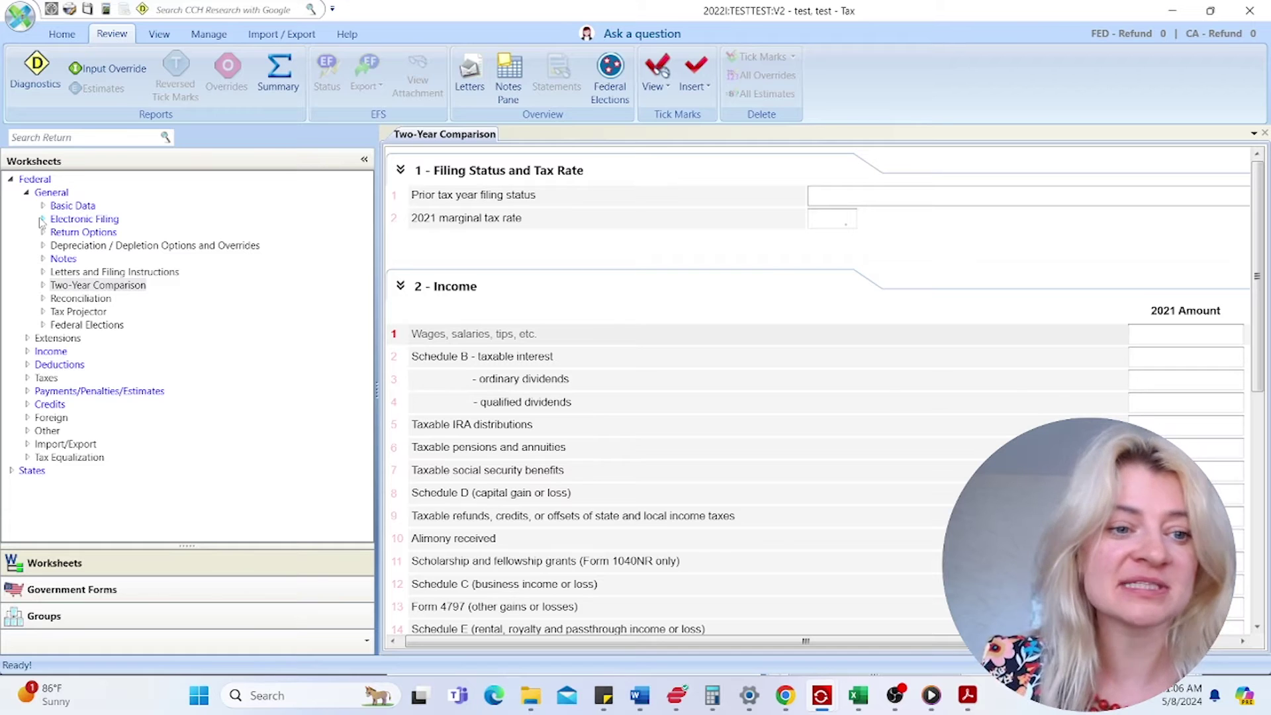
pyautogui.click(42, 325)
pyautogui.scroll(-3, 106, 394)
pyautogui.scroll(-4, 108, 394)
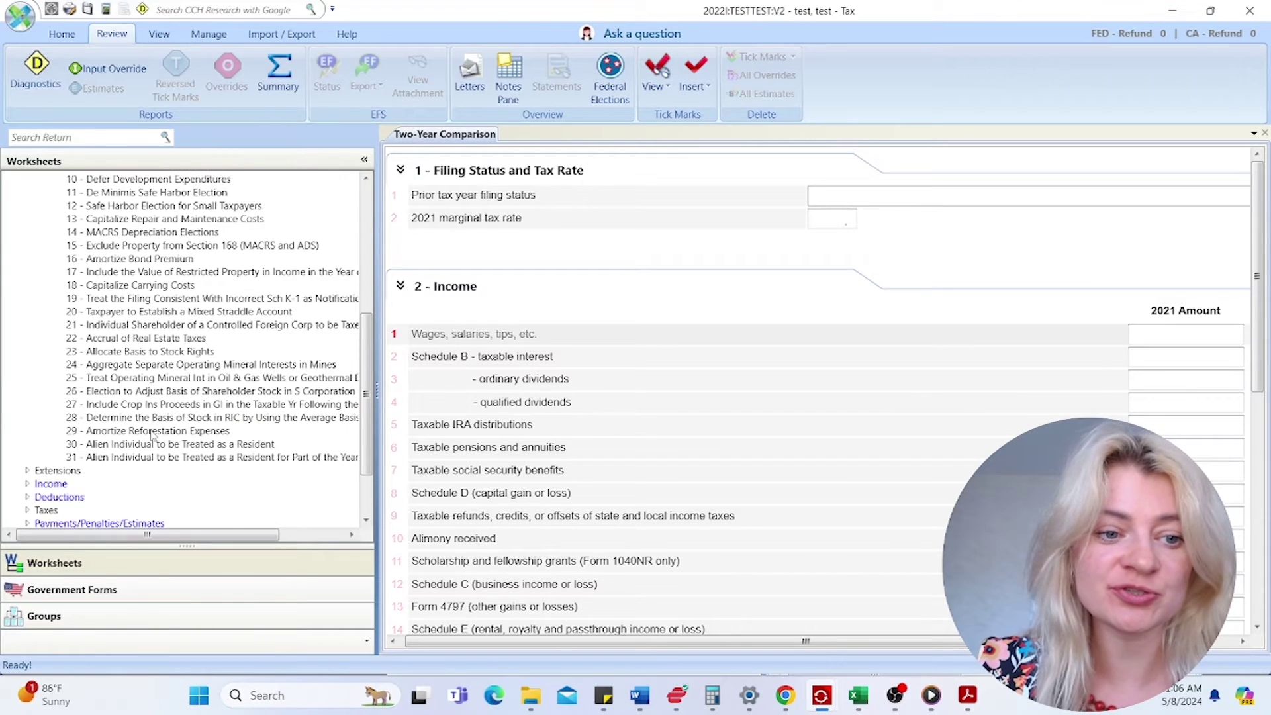
pyautogui.scroll(5, 159, 420)
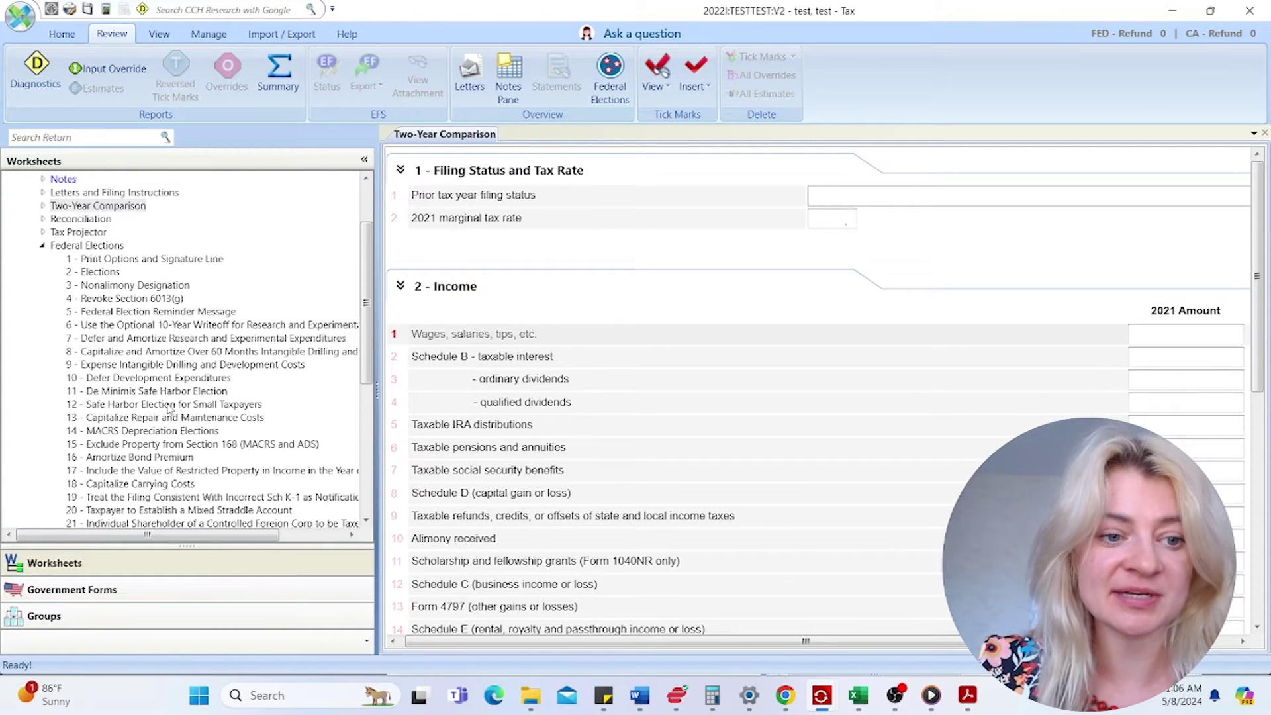
# - Open the 12 - Safe Harbor Election for Small Taxpayers worksheet and scroll through it
pyautogui.click(192, 404)
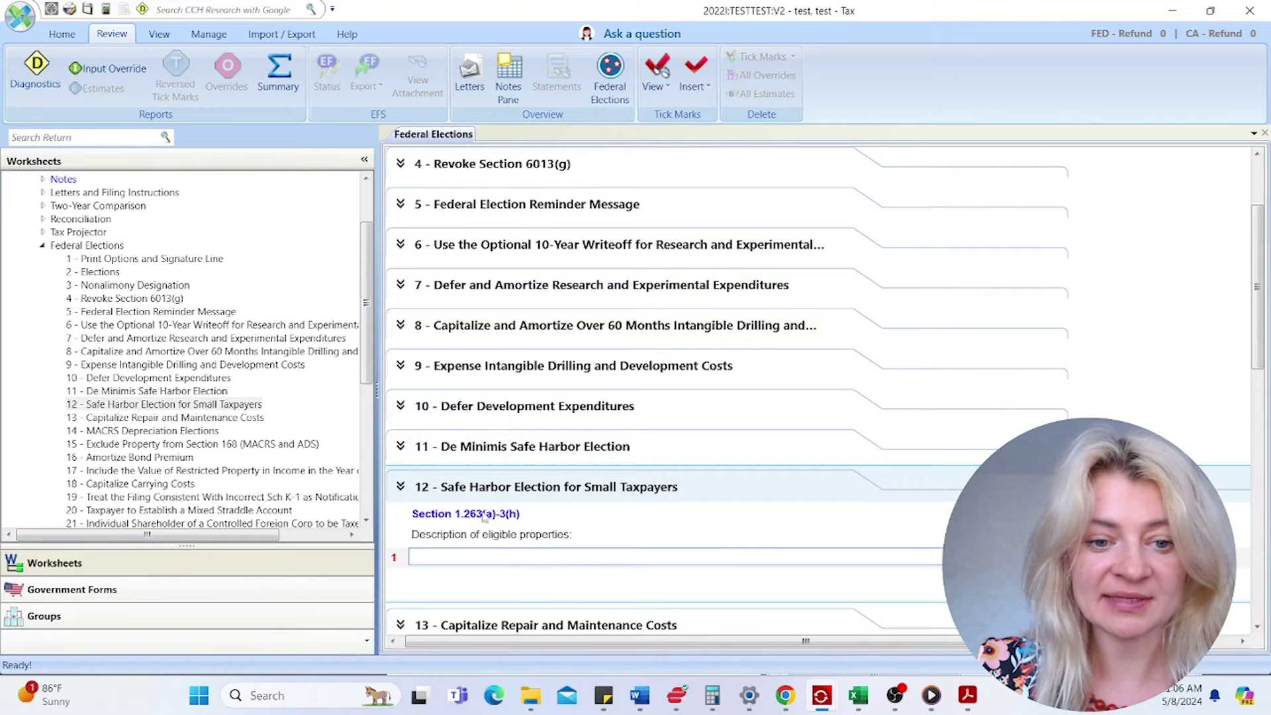
pyautogui.scroll(-2, 526, 539)
pyautogui.scroll(-5, 528, 536)
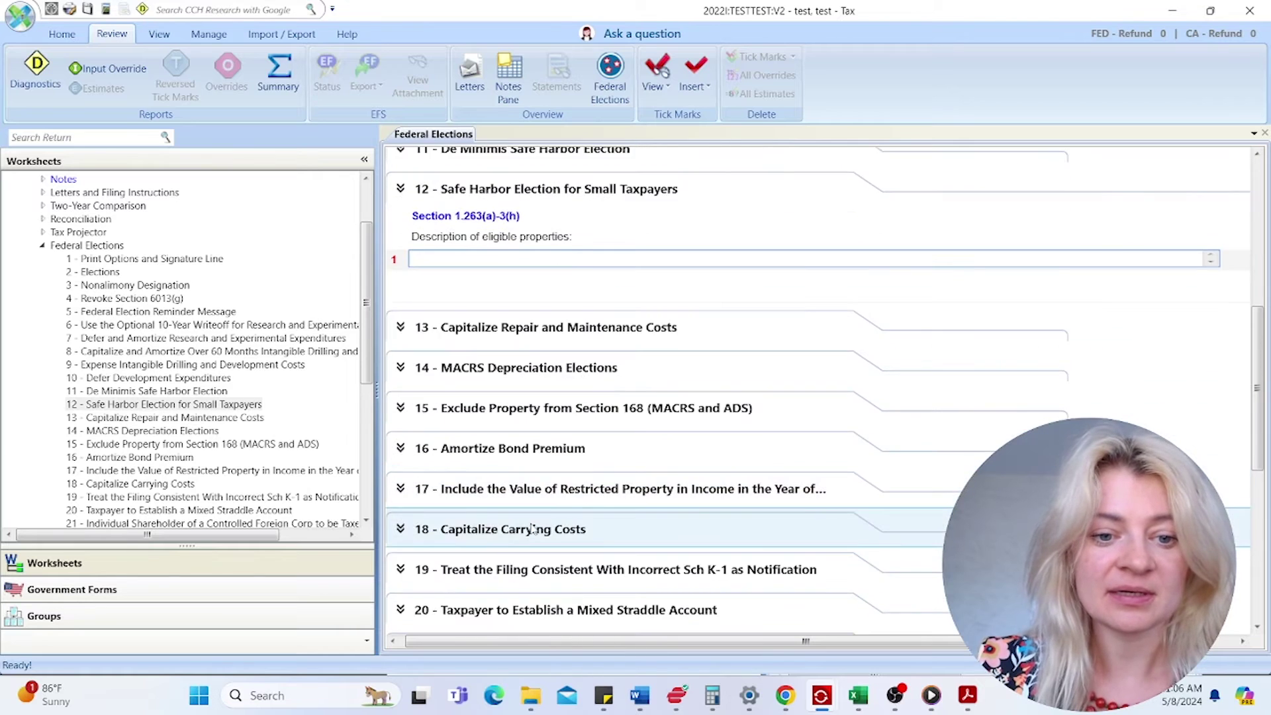
pyautogui.scroll(-6, 122, 383)
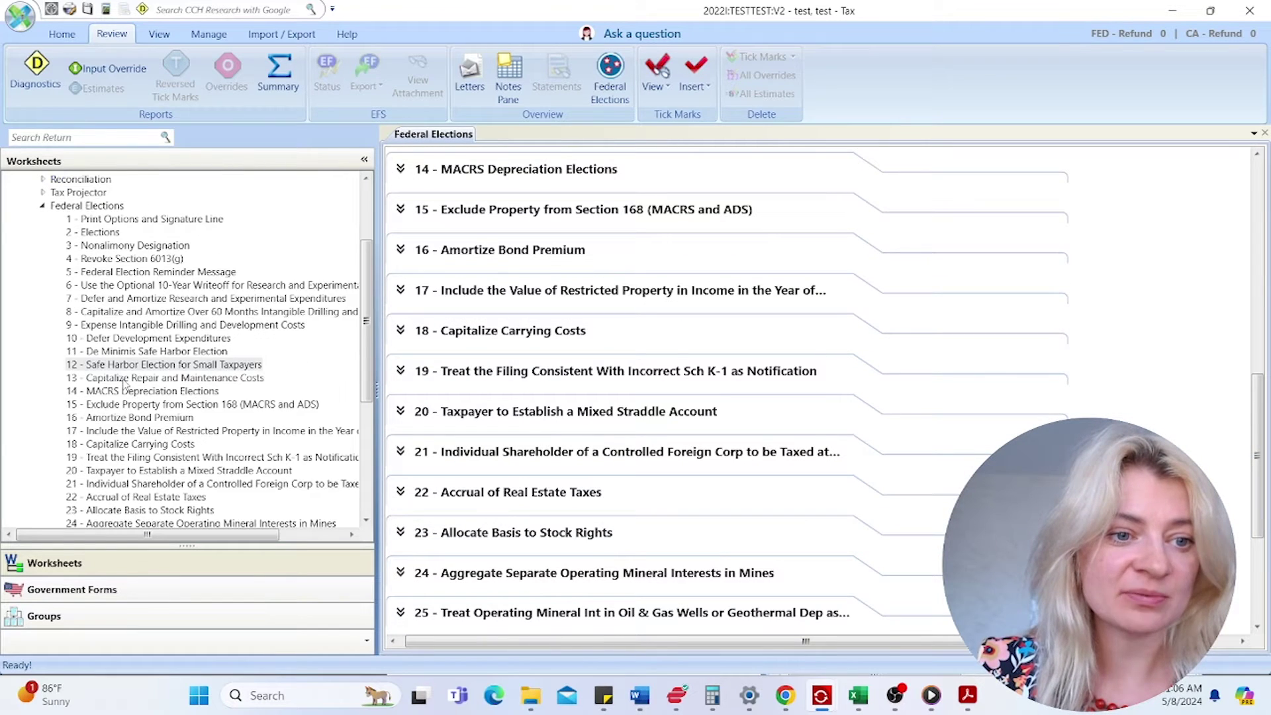
pyautogui.scroll(-3, 124, 384)
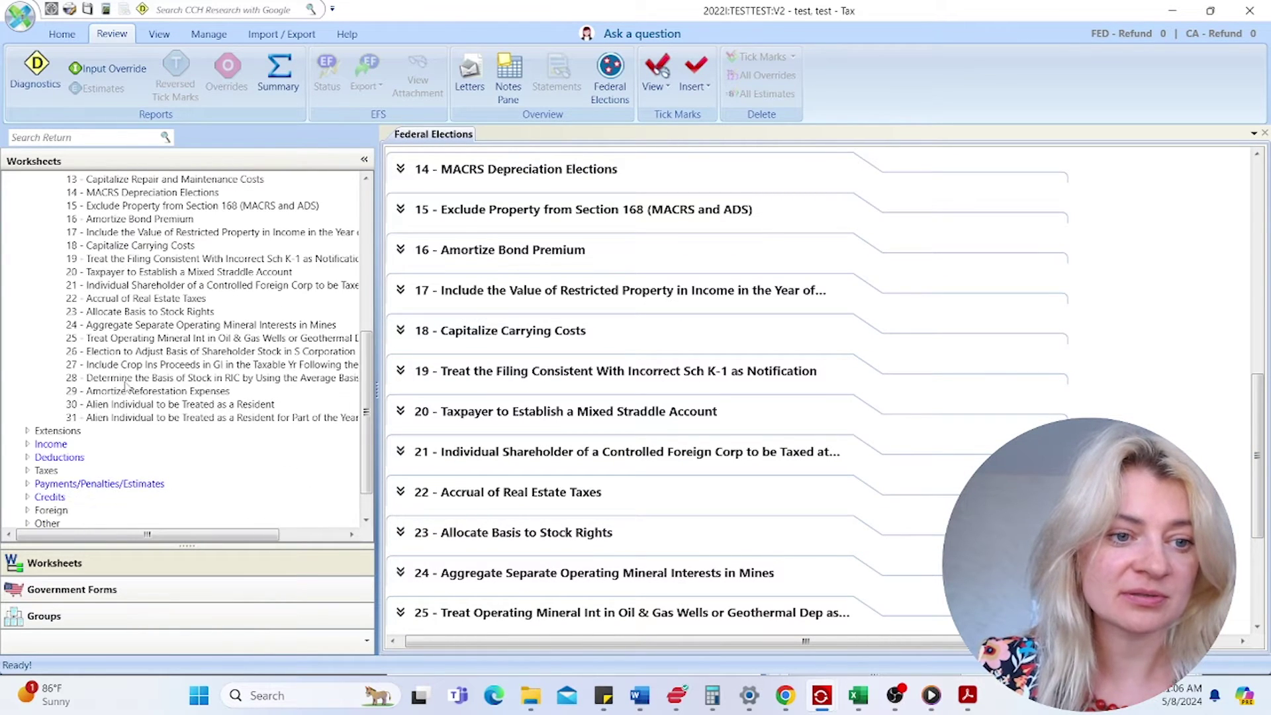
pyautogui.scroll(5, 125, 388)
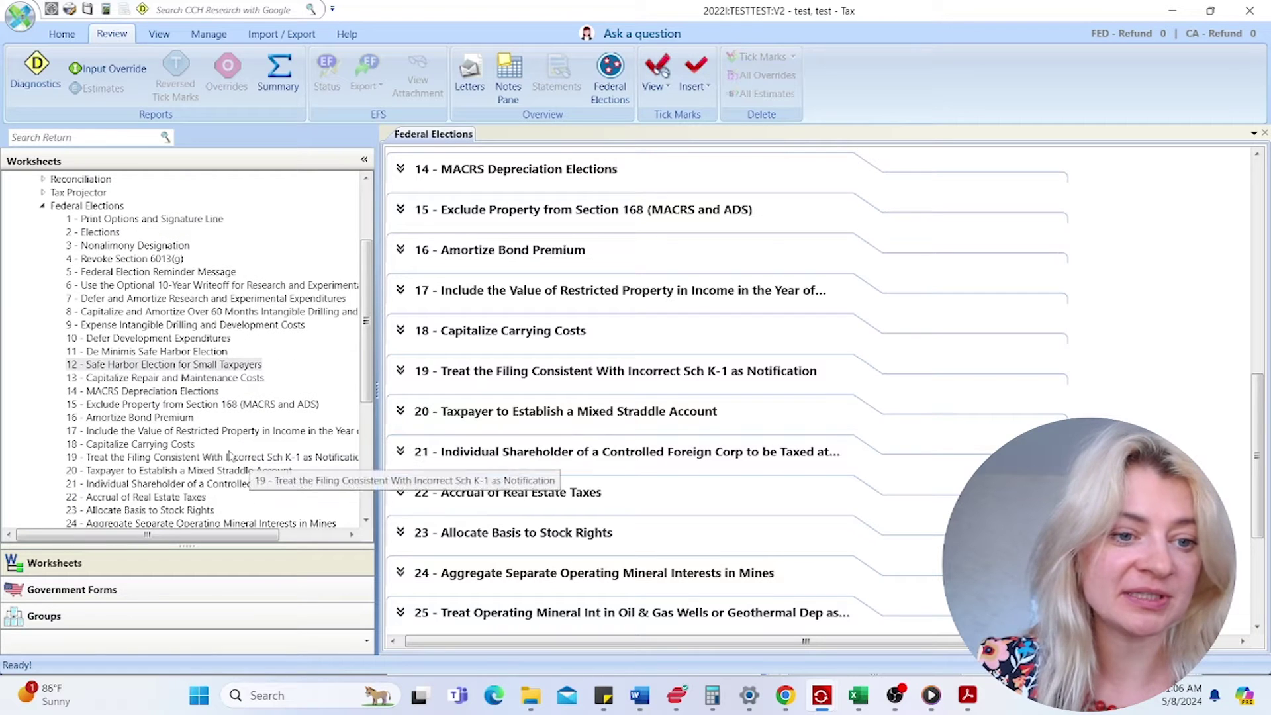
# - Jump to 2 - Elections, then collapse Federal Elections and General and expand Extensions
pyautogui.click(77, 234)
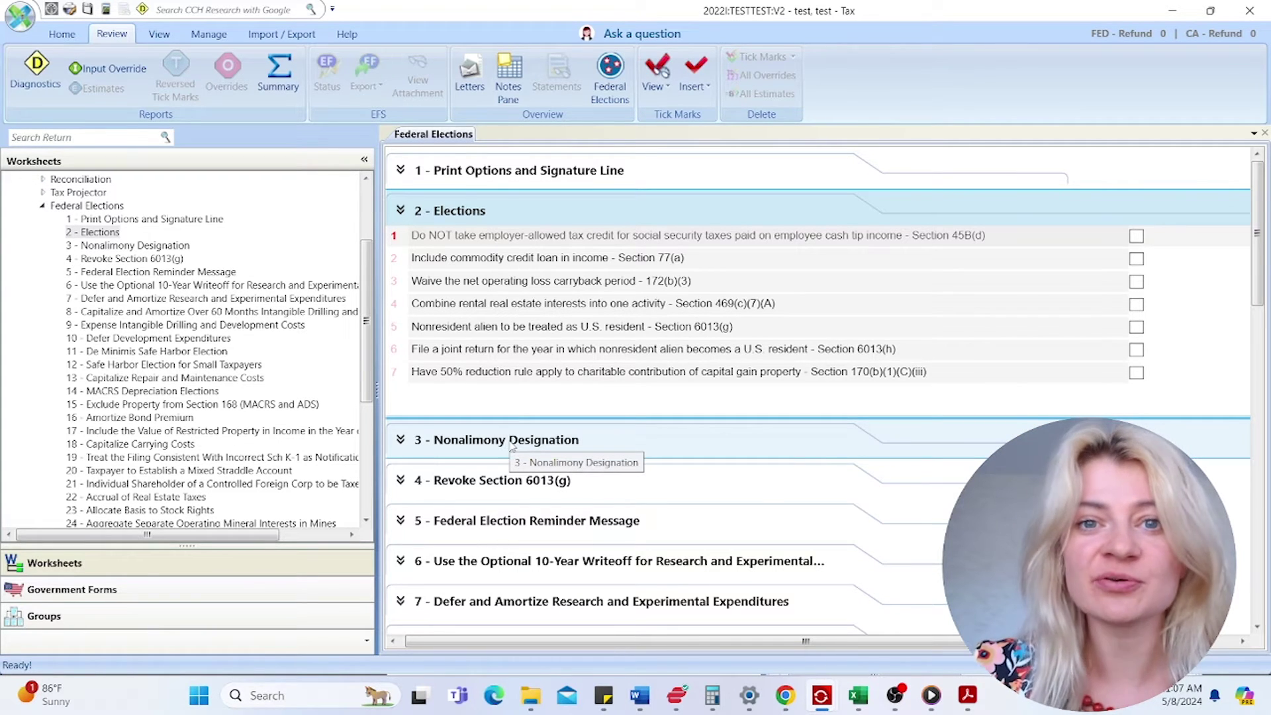
pyautogui.click(43, 206)
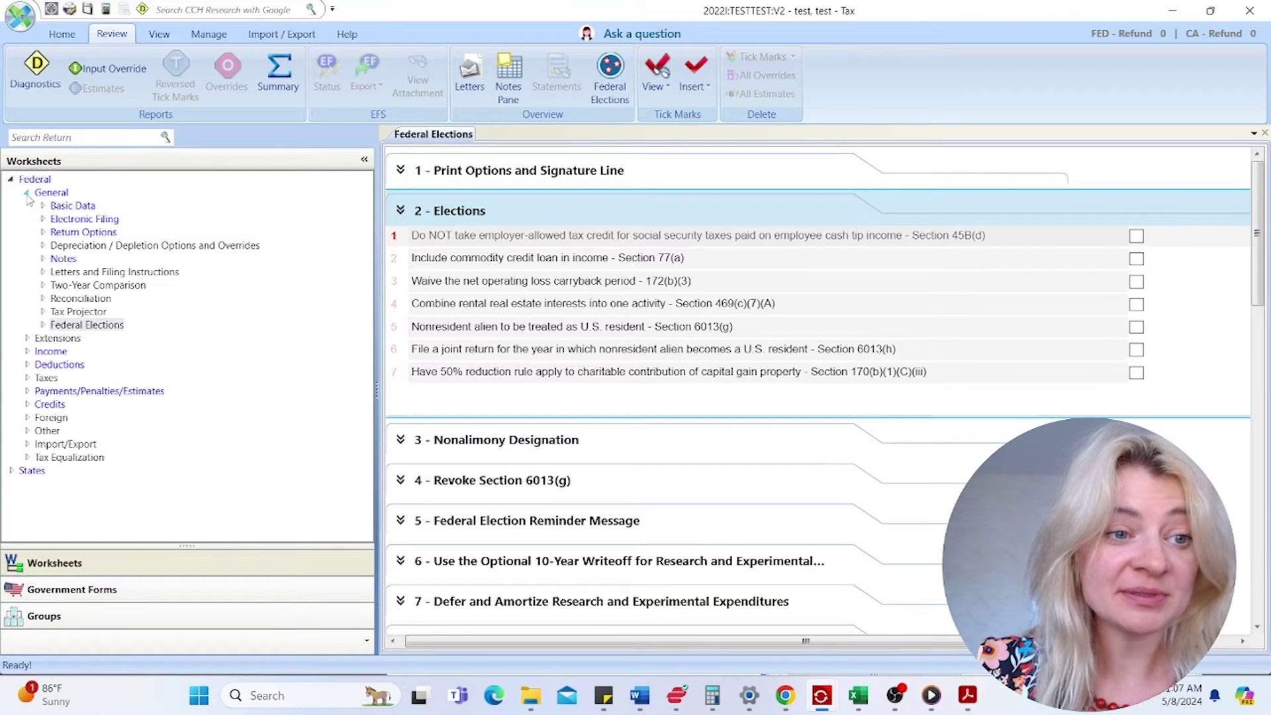
pyautogui.click(28, 192)
pyautogui.click(27, 206)
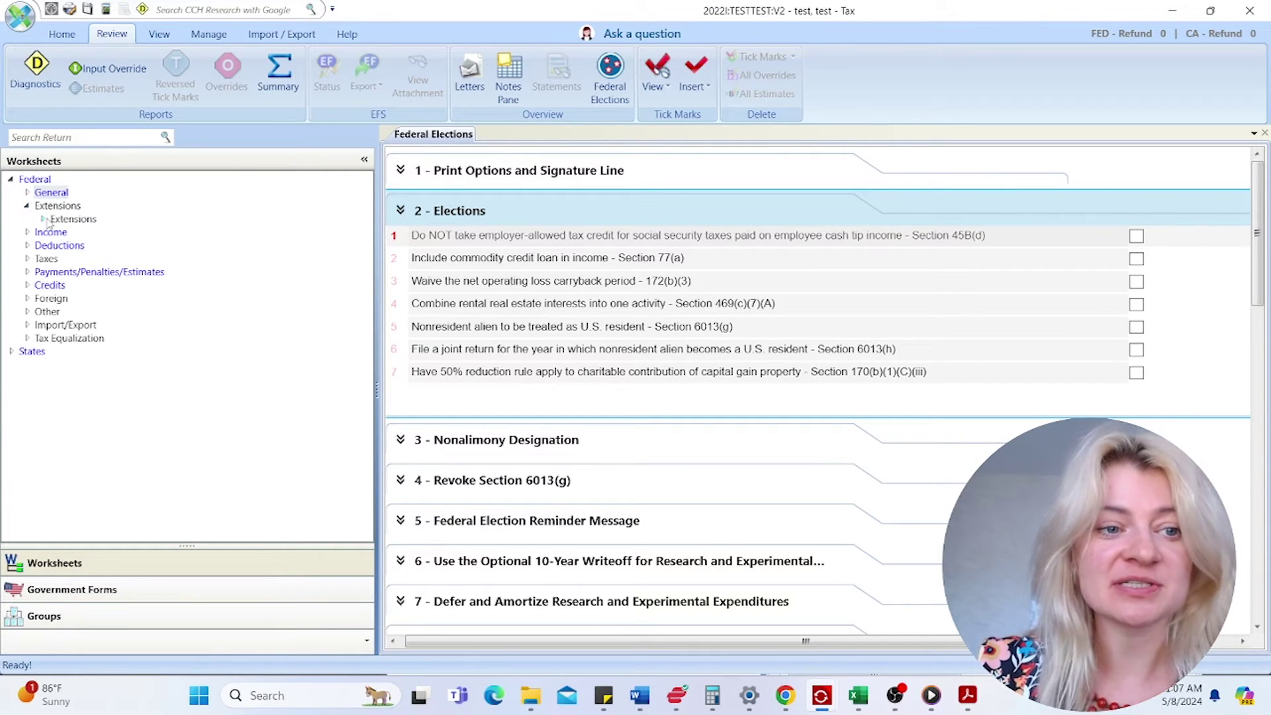
# - Open Automatic Extension (Form 4868), keep Suppress extension on line 4, then list the Income worksheets
pyautogui.click(43, 219)
pyautogui.click(96, 231)
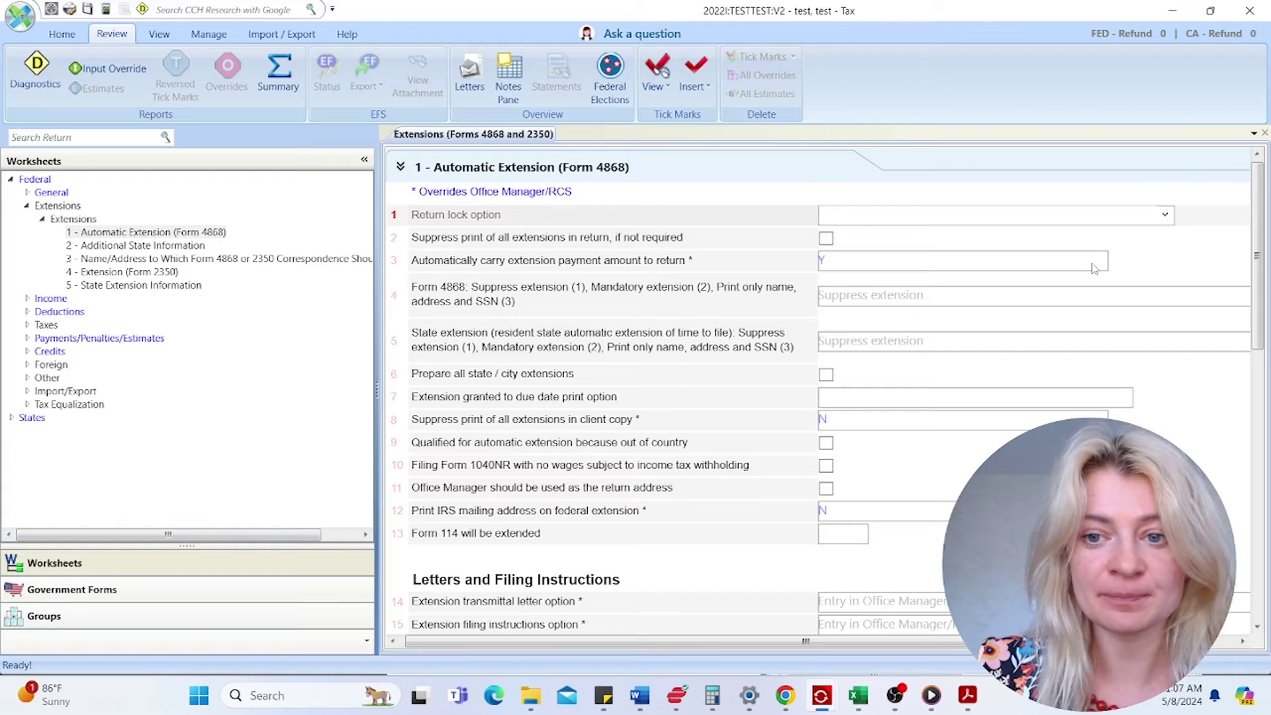
pyautogui.click(880, 298)
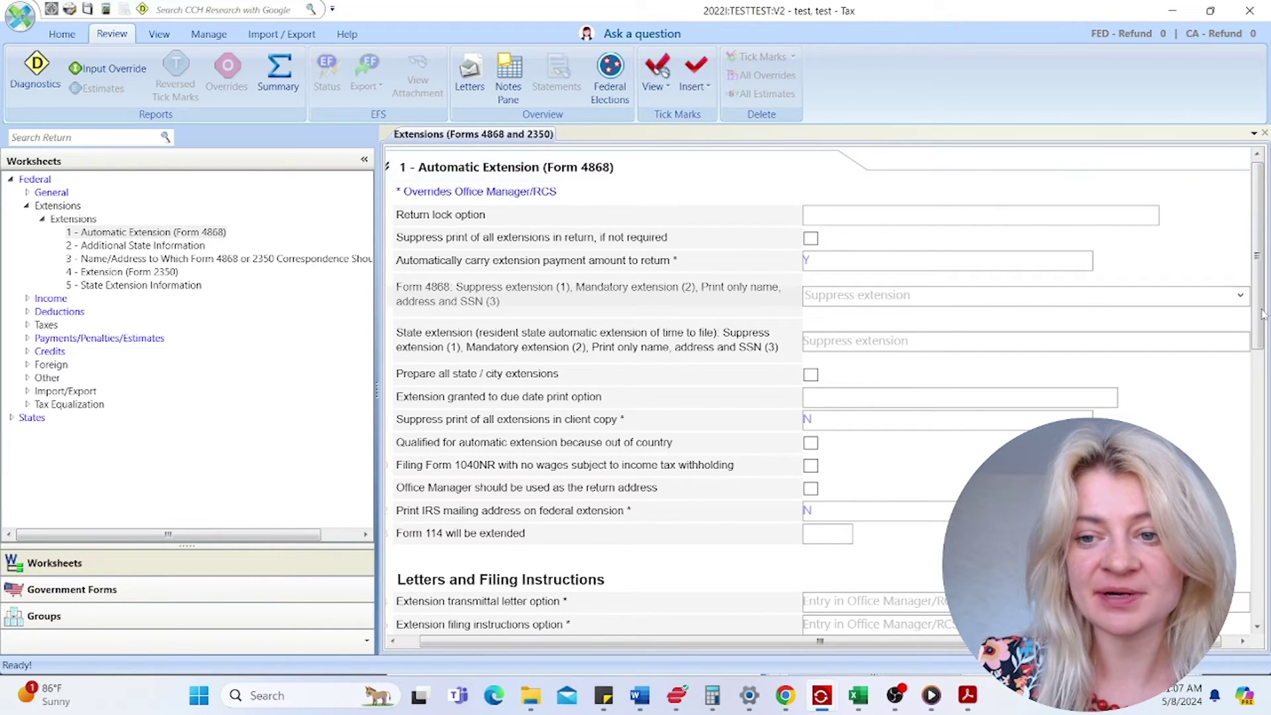
pyautogui.click(1240, 295)
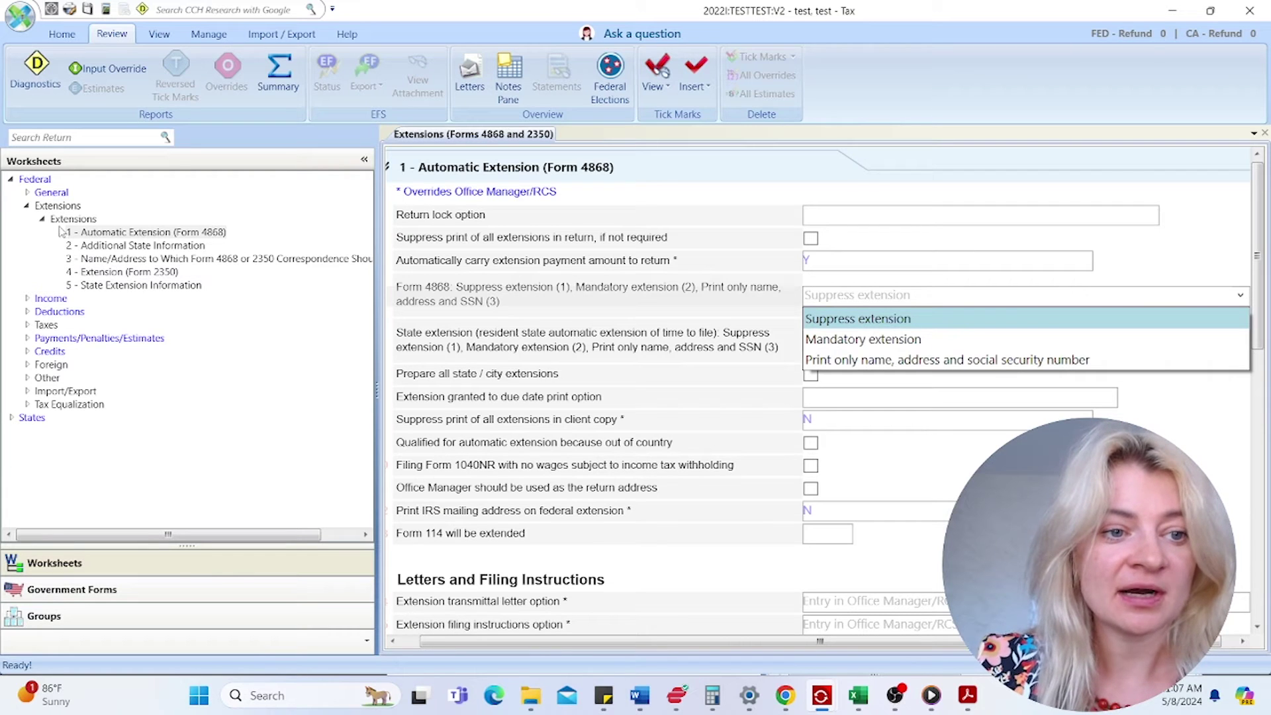
pyautogui.click(33, 225)
pyautogui.click(28, 206)
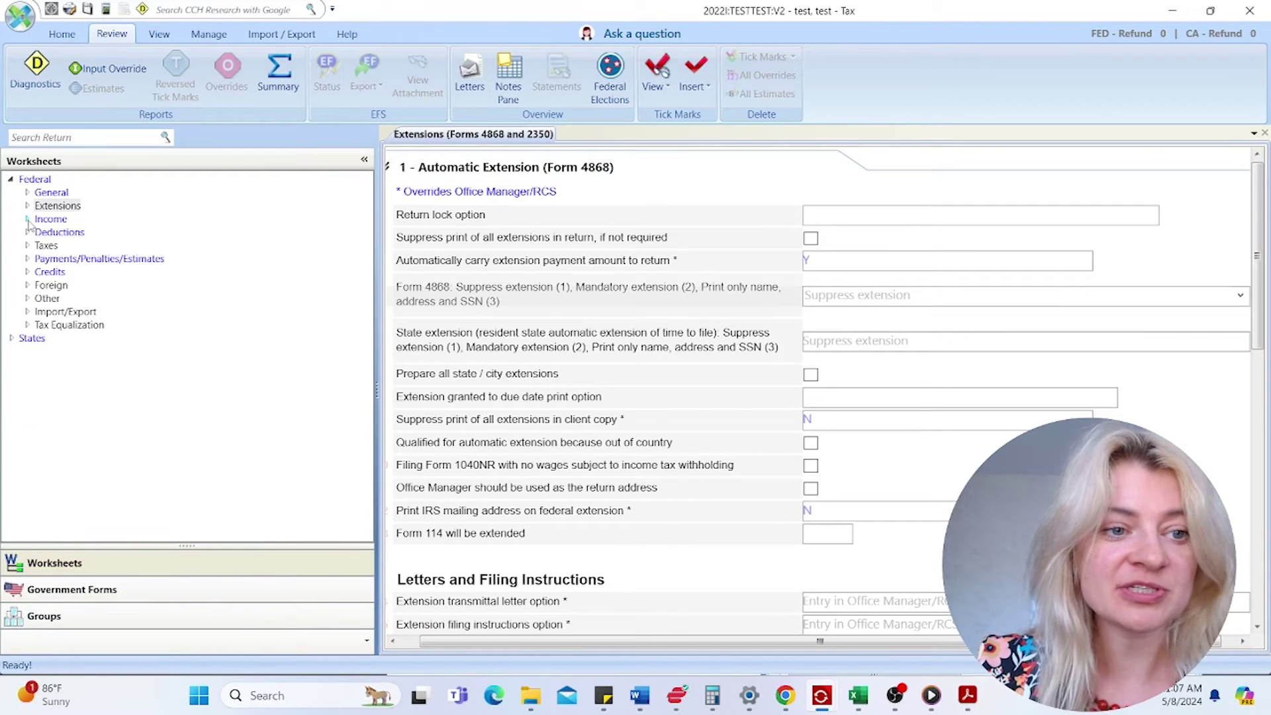
pyautogui.click(28, 220)
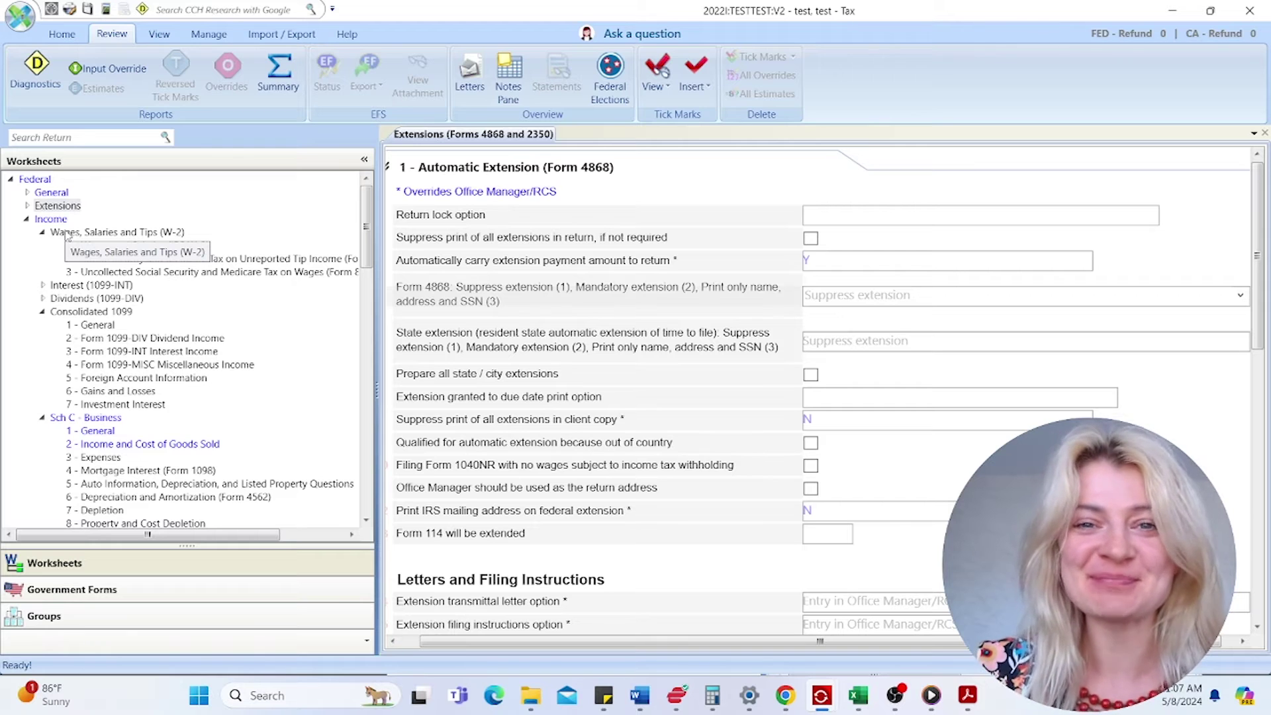
# - Enter EMPLOYER 1 as the first W-2 employer name and open the W-2 example PDF
pyautogui.click(185, 247)
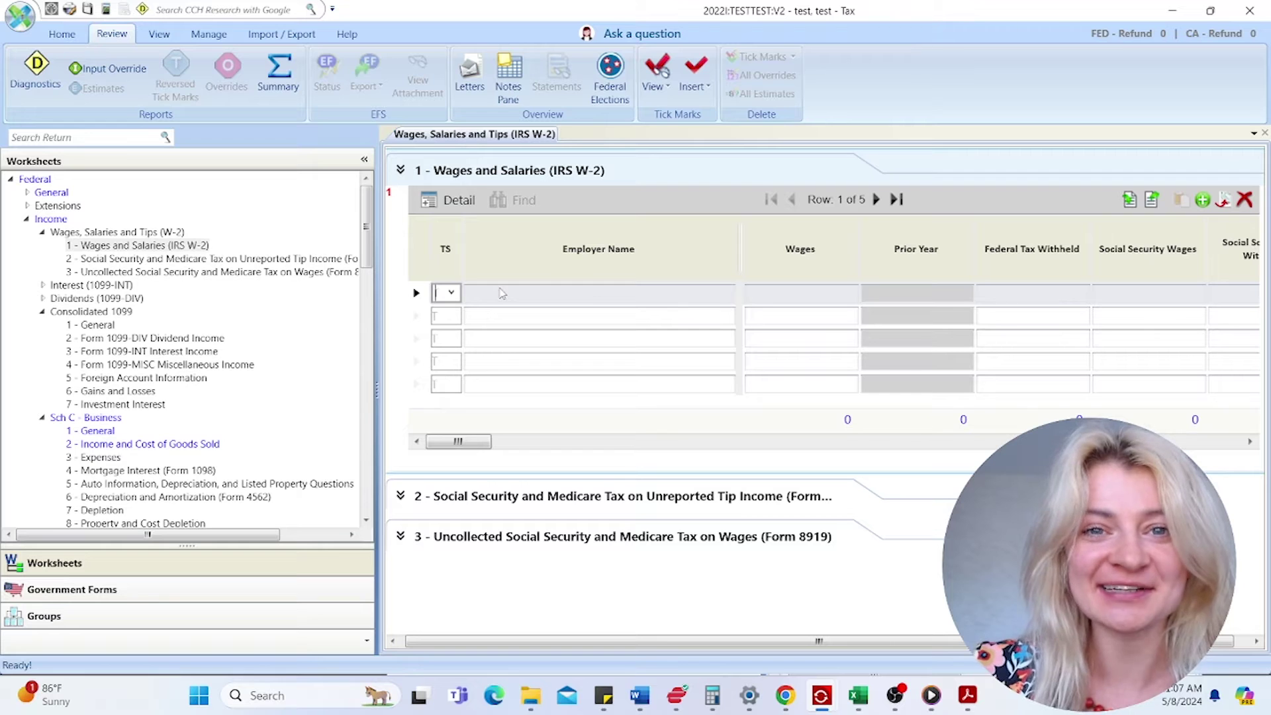
pyautogui.click(556, 298)
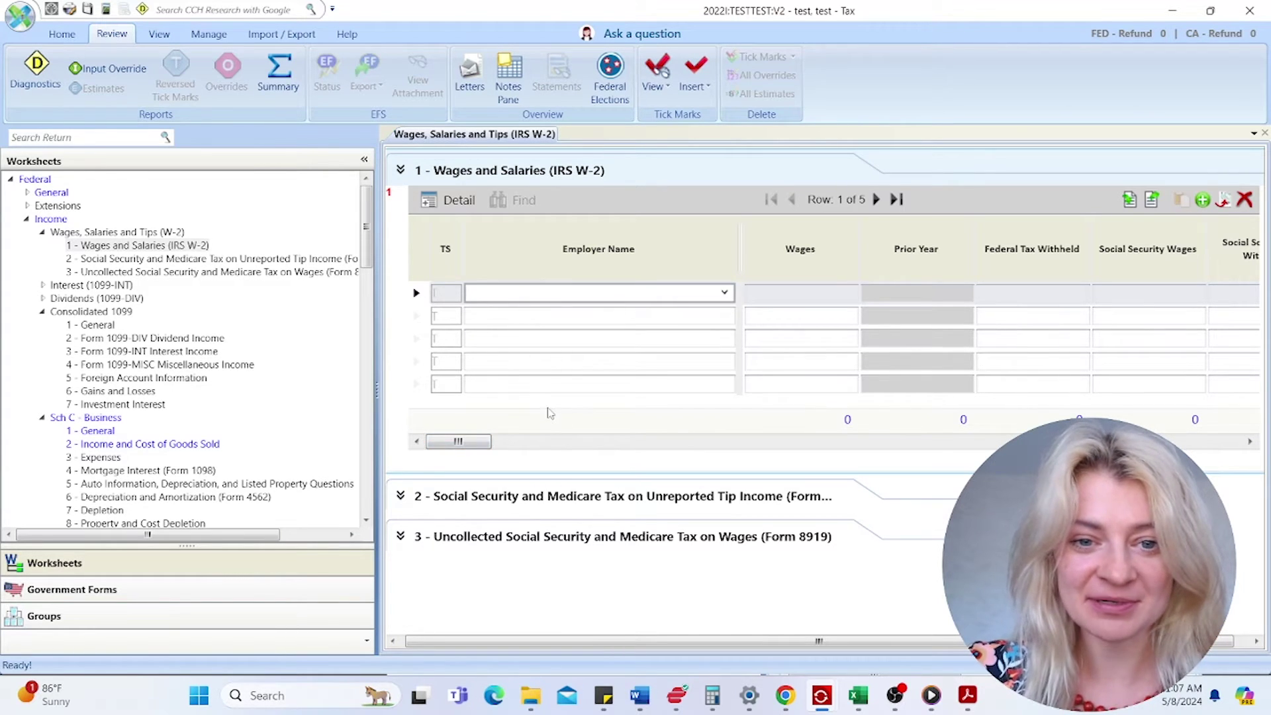
pyautogui.write('Emplo')
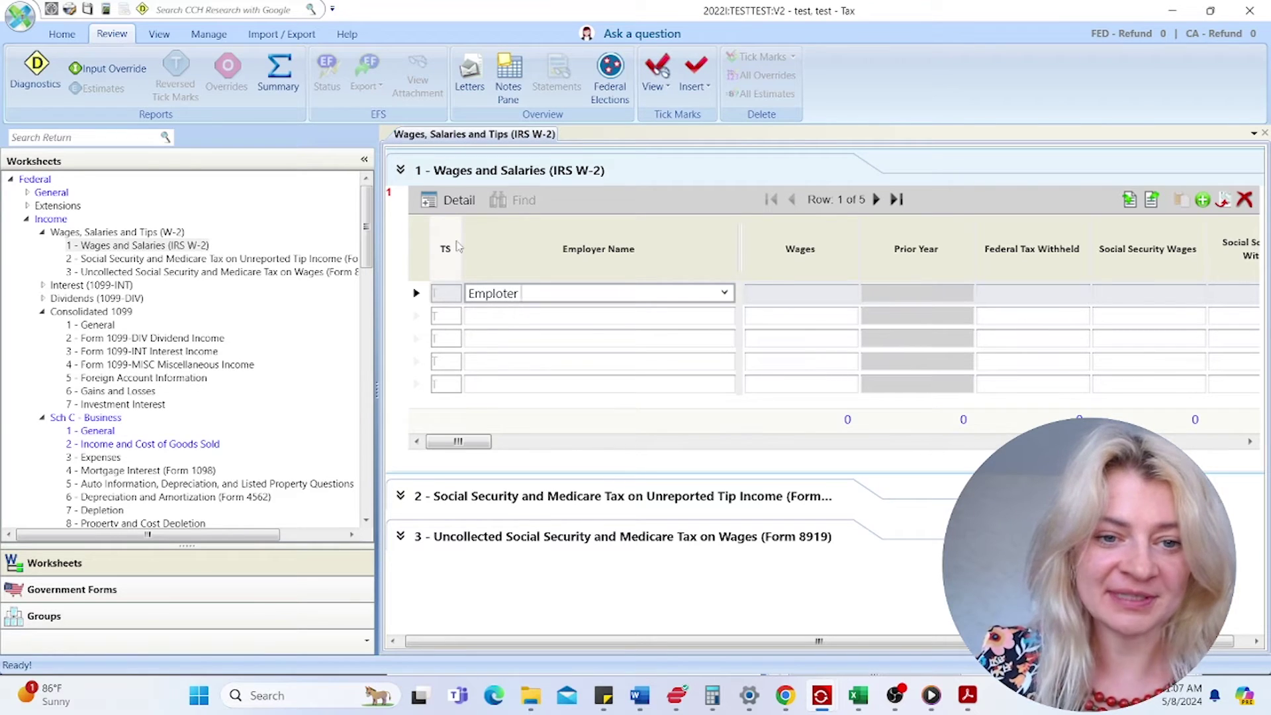
pyautogui.write('yer 1')
pyautogui.press('Tab')
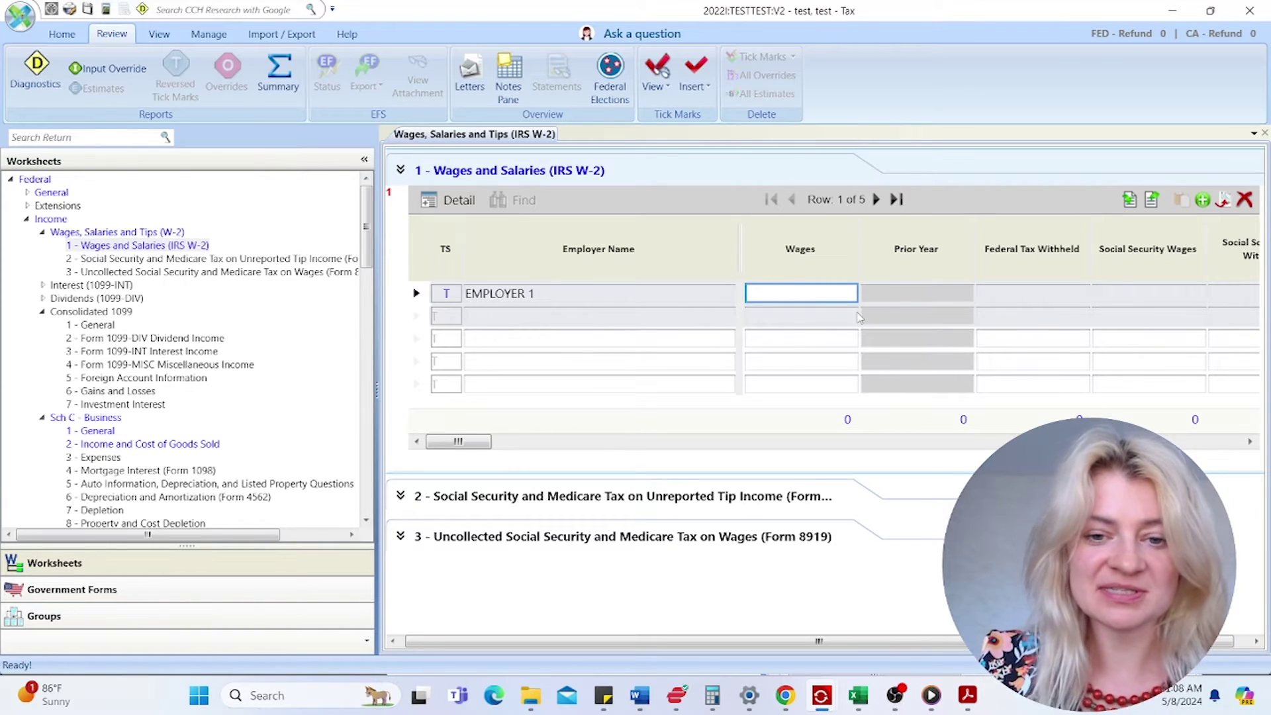
pyautogui.click(530, 695)
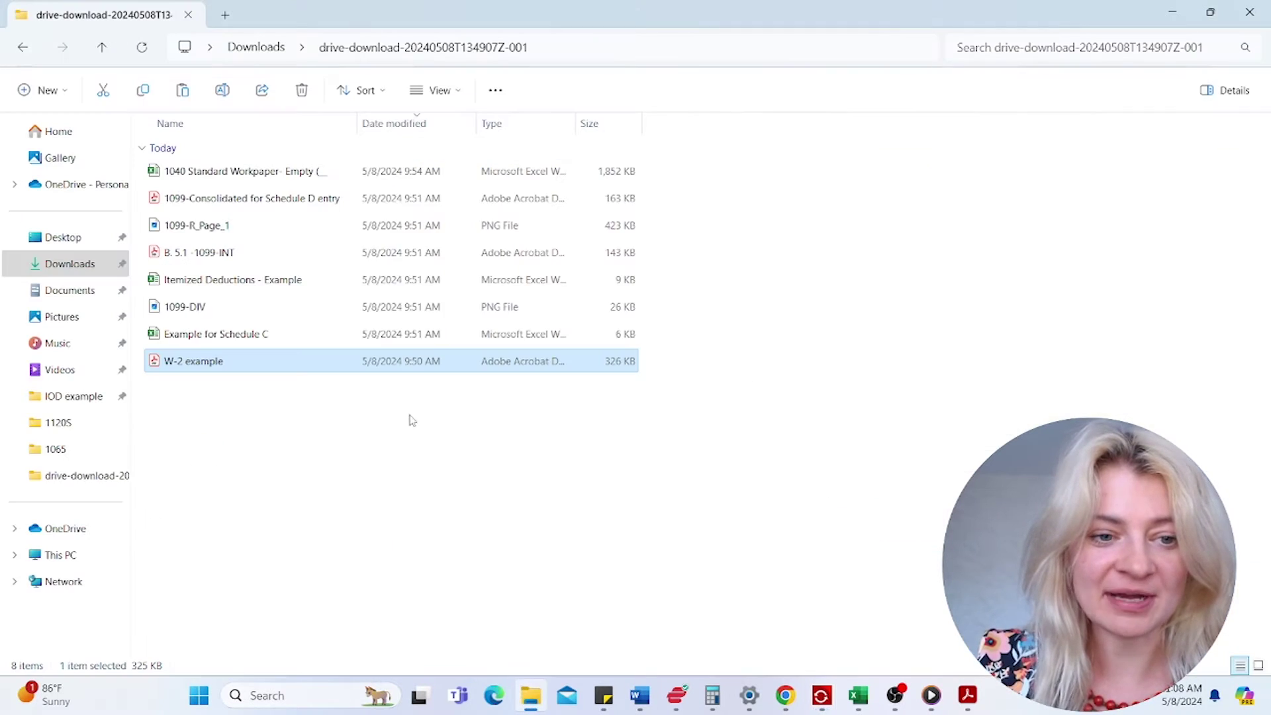
pyautogui.doubleClick(190, 362)
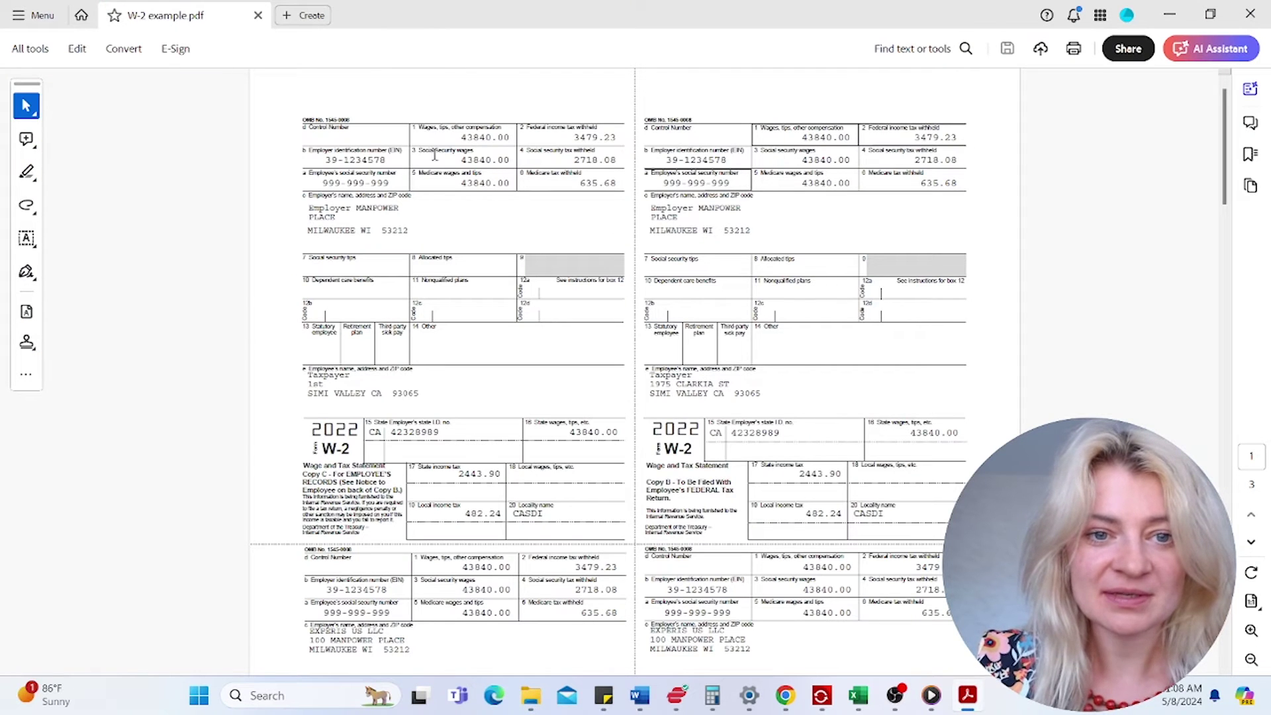
# - Copy the Box 1 wages from the W-2 PDF and paste 43,840 into EMPLOYER 1's Wages cell
pyautogui.moveTo(460, 137); pyautogui.dragTo(506, 137)
pyautogui.rightClick(506, 137)
pyautogui.click(522, 157)
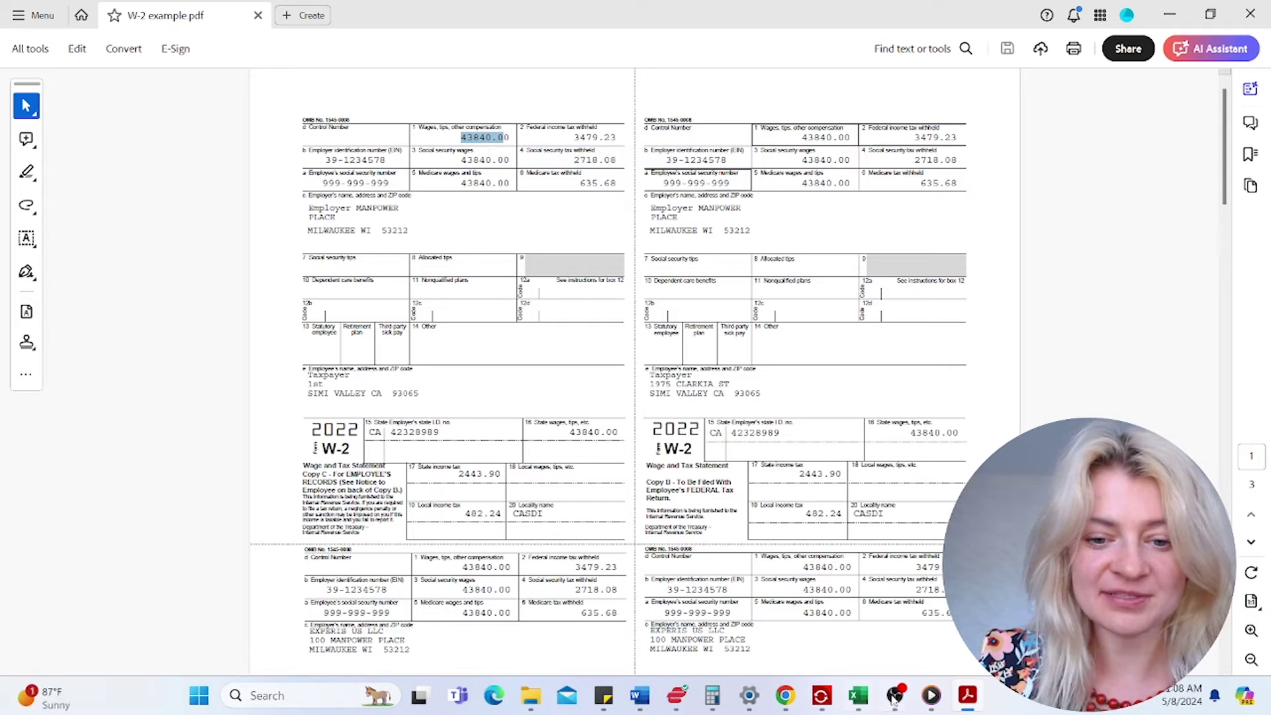
pyautogui.moveTo(824, 702)
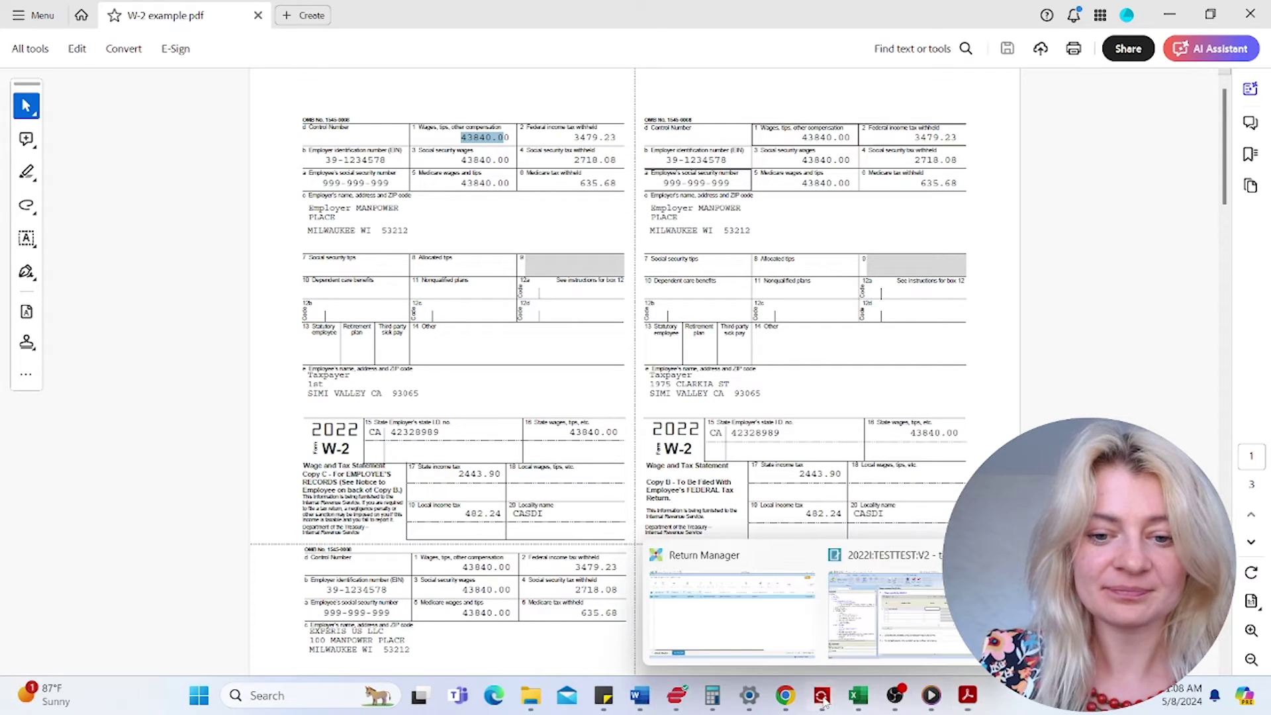
pyautogui.click(904, 623)
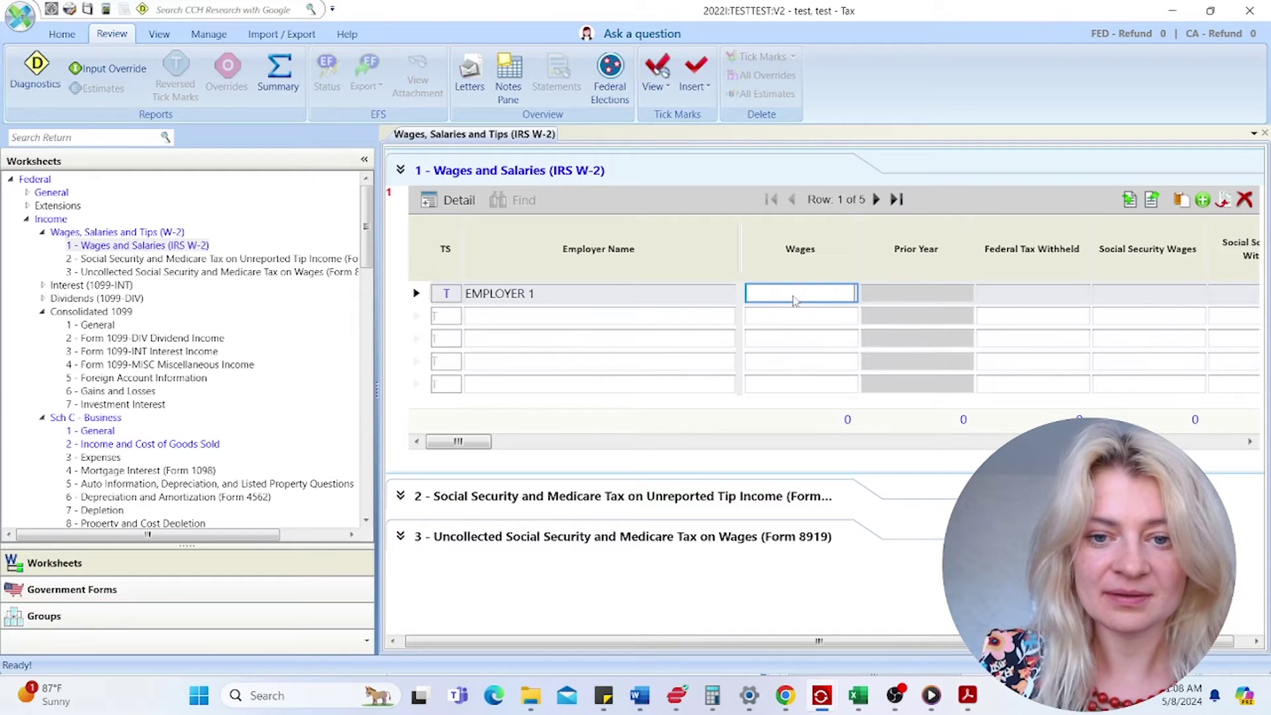
pyautogui.rightClick(793, 300)
pyautogui.click(827, 324)
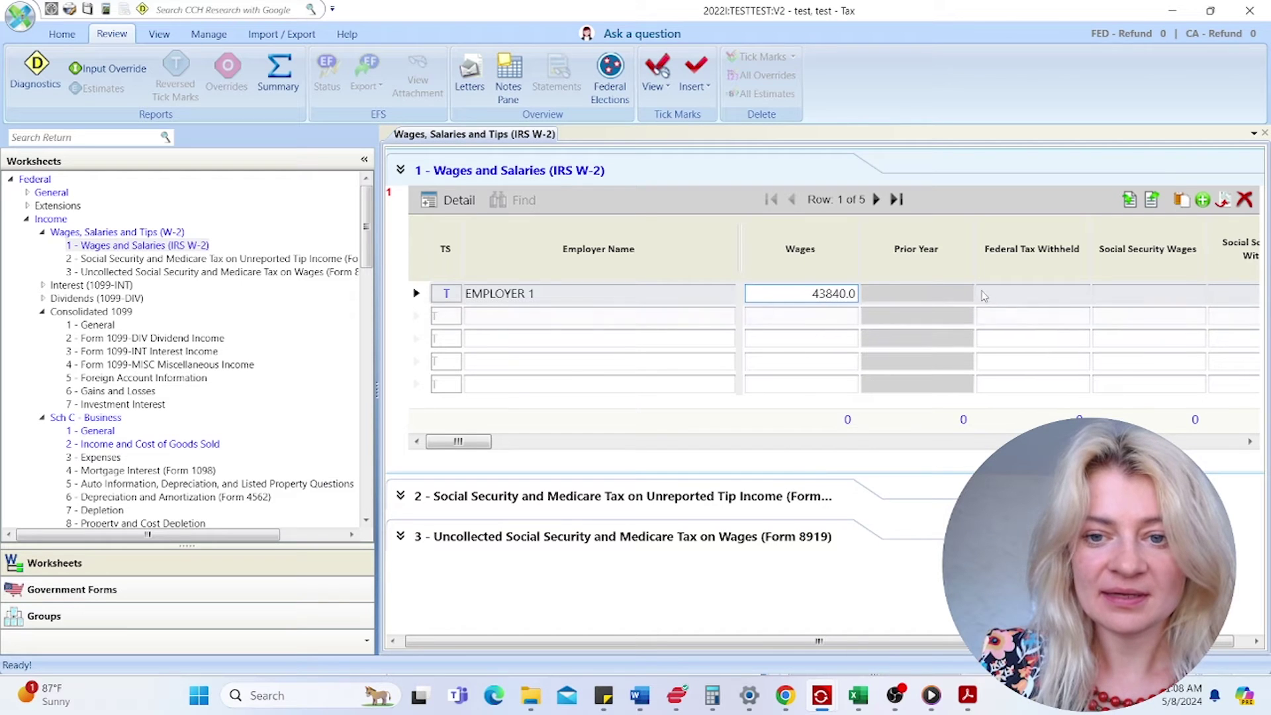
pyautogui.click(1006, 295)
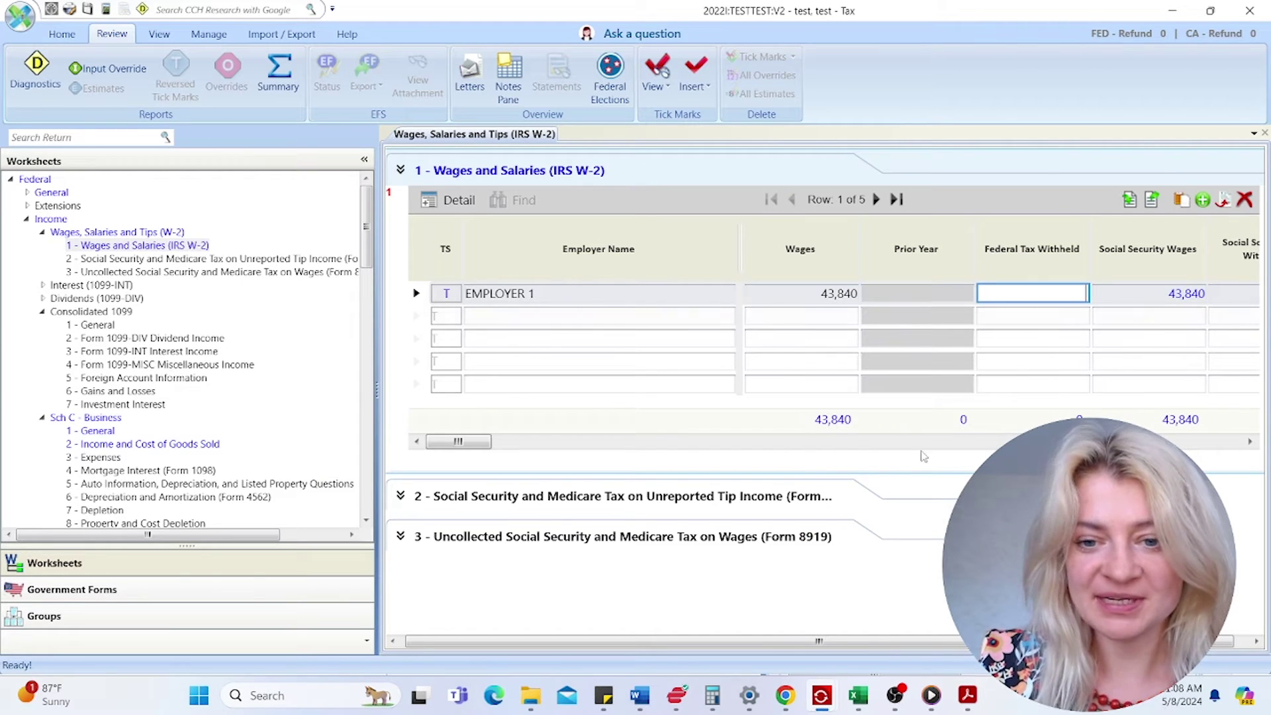
# - Make the EMPLOYER 1 row the current row in the W-2 grid
pyautogui.click(620, 443)
pyautogui.click(620, 442)
pyautogui.click(621, 442)
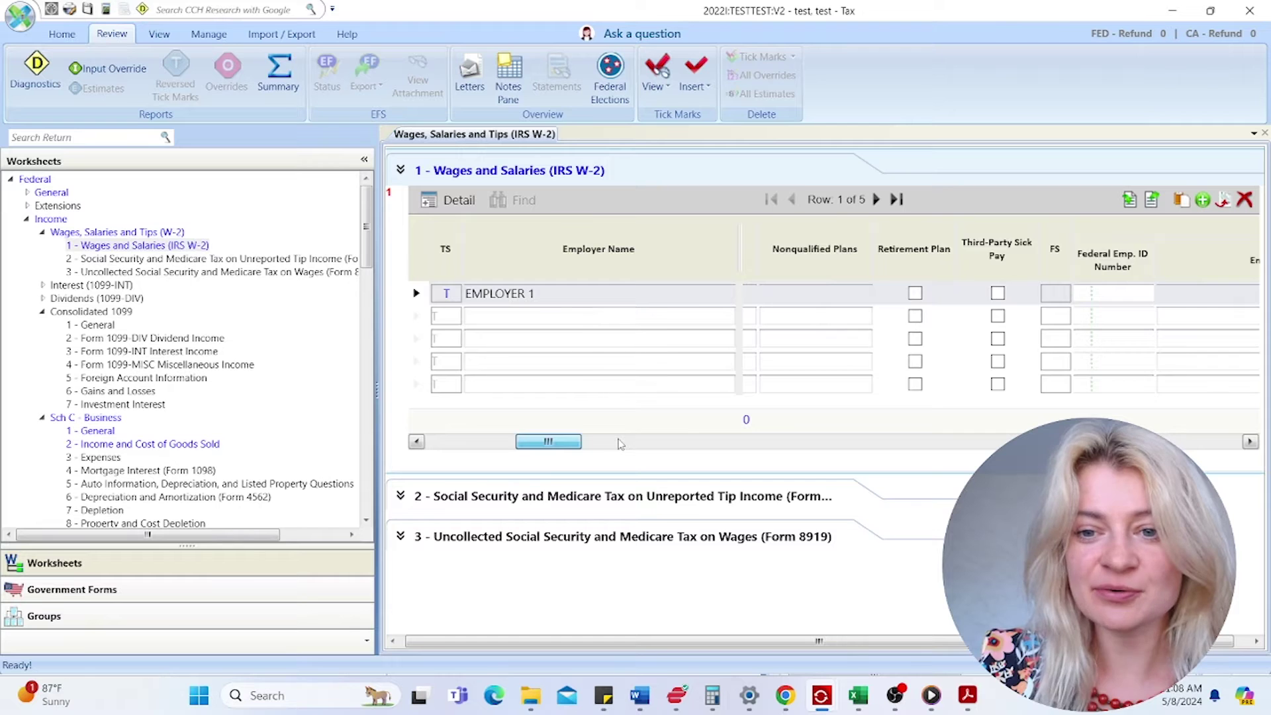
pyautogui.click(620, 442)
pyautogui.moveTo(615, 441); pyautogui.dragTo(460, 451)
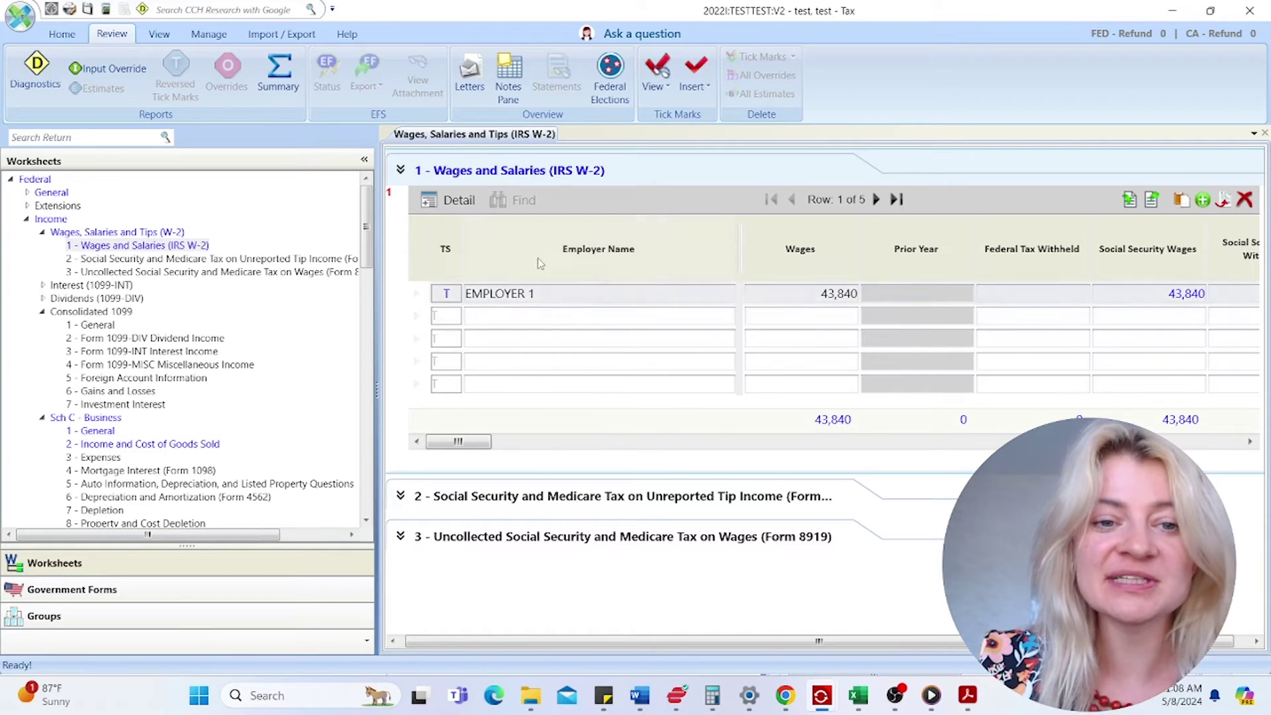
pyautogui.click(500, 291)
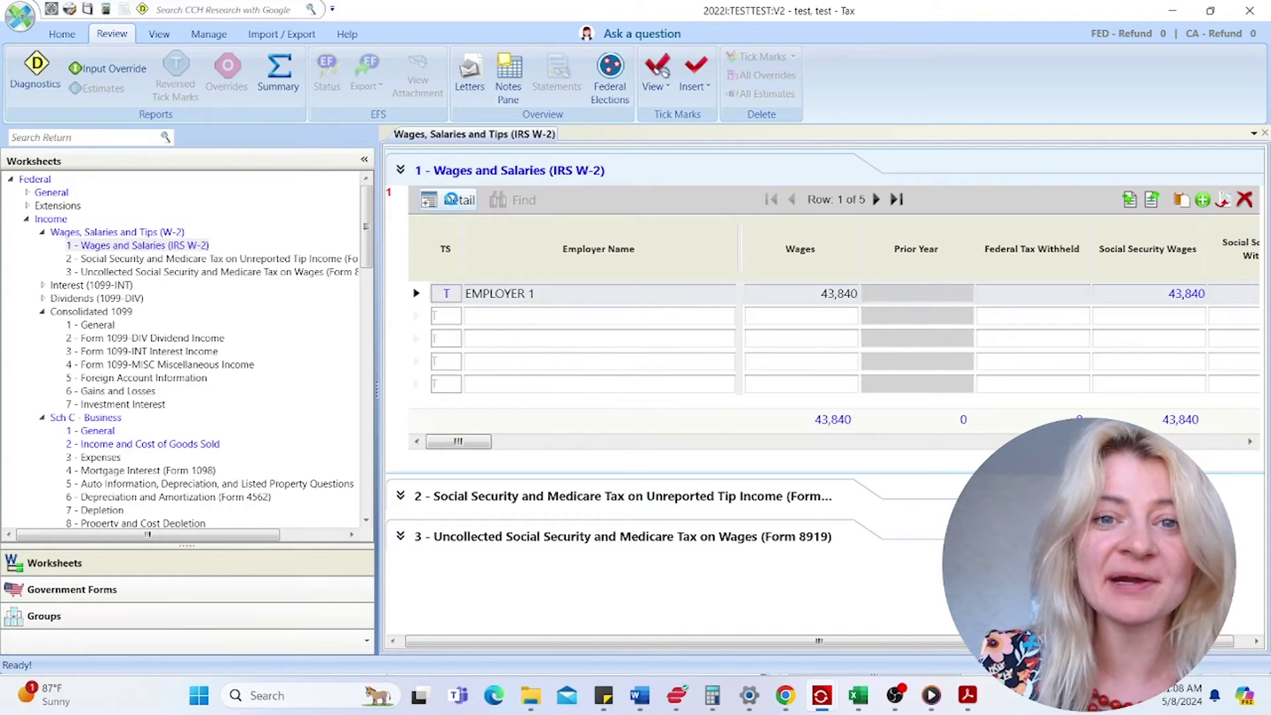
# - Open EMPLOYER 1's detailed W-2 and paste 3,479 federal withholding copied from the PDF
pyautogui.click(450, 199)
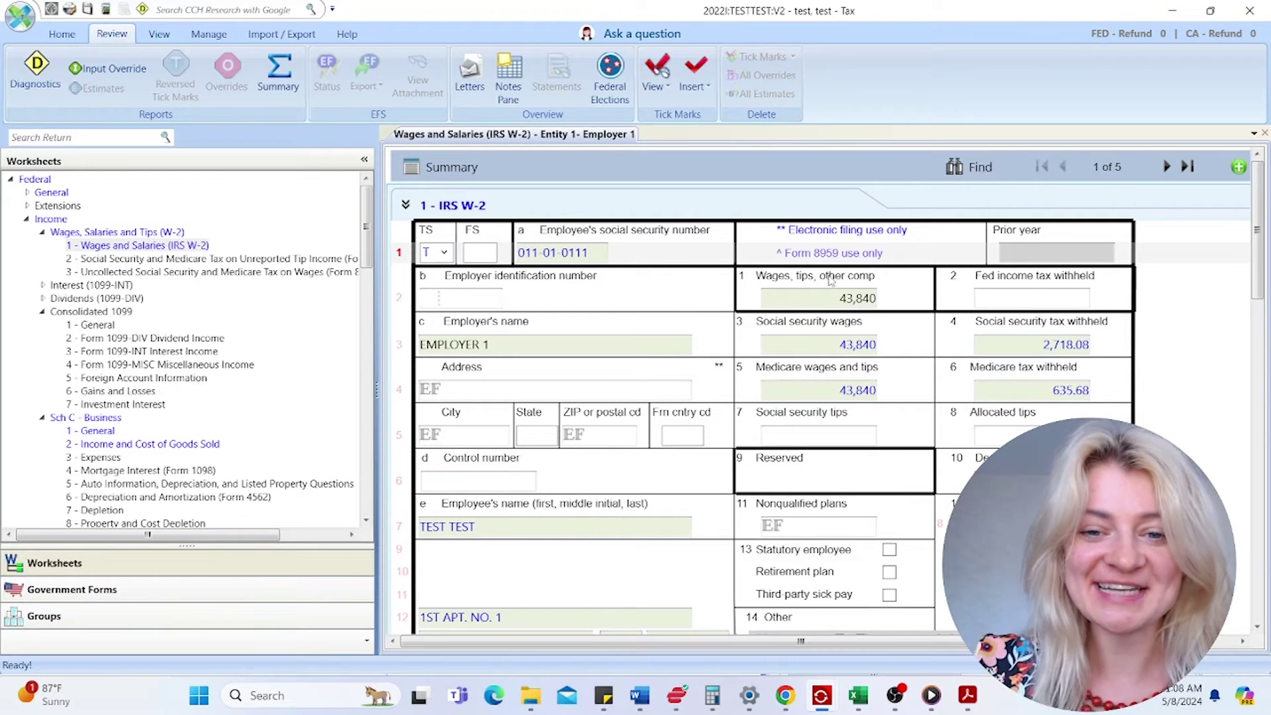
pyautogui.scroll(-1, 854, 348)
pyautogui.click(849, 234)
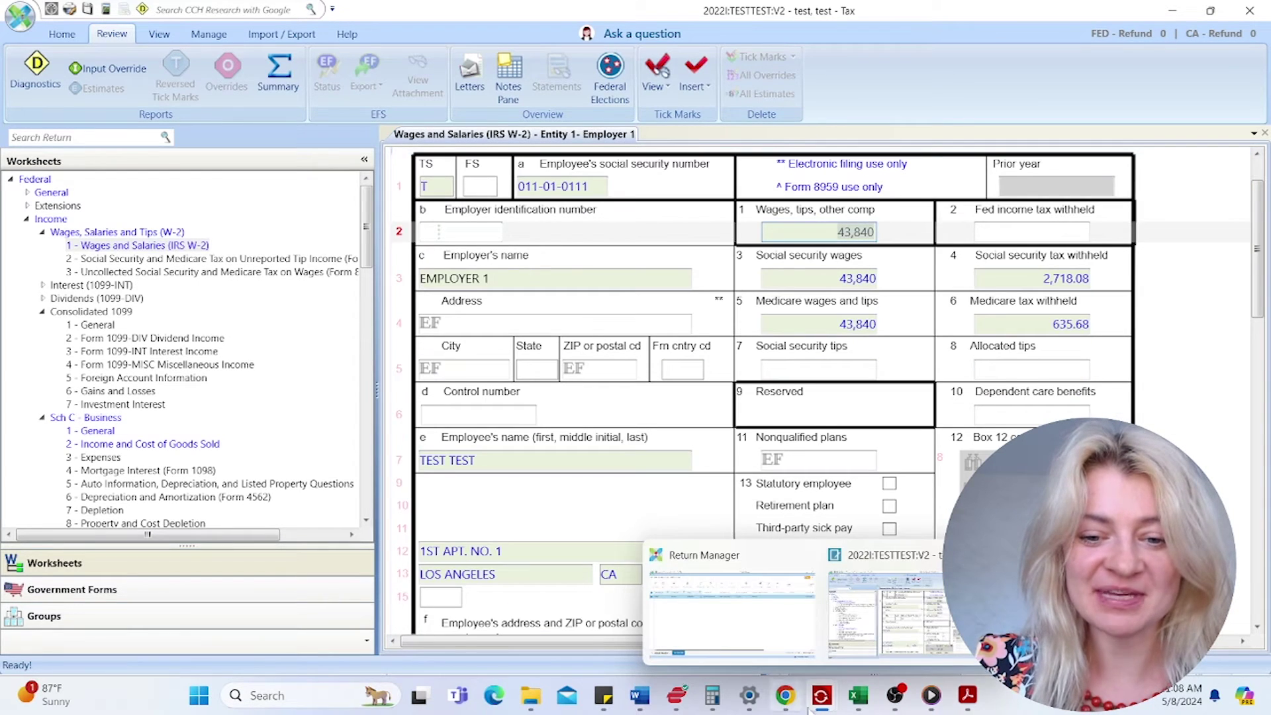
pyautogui.click(967, 695)
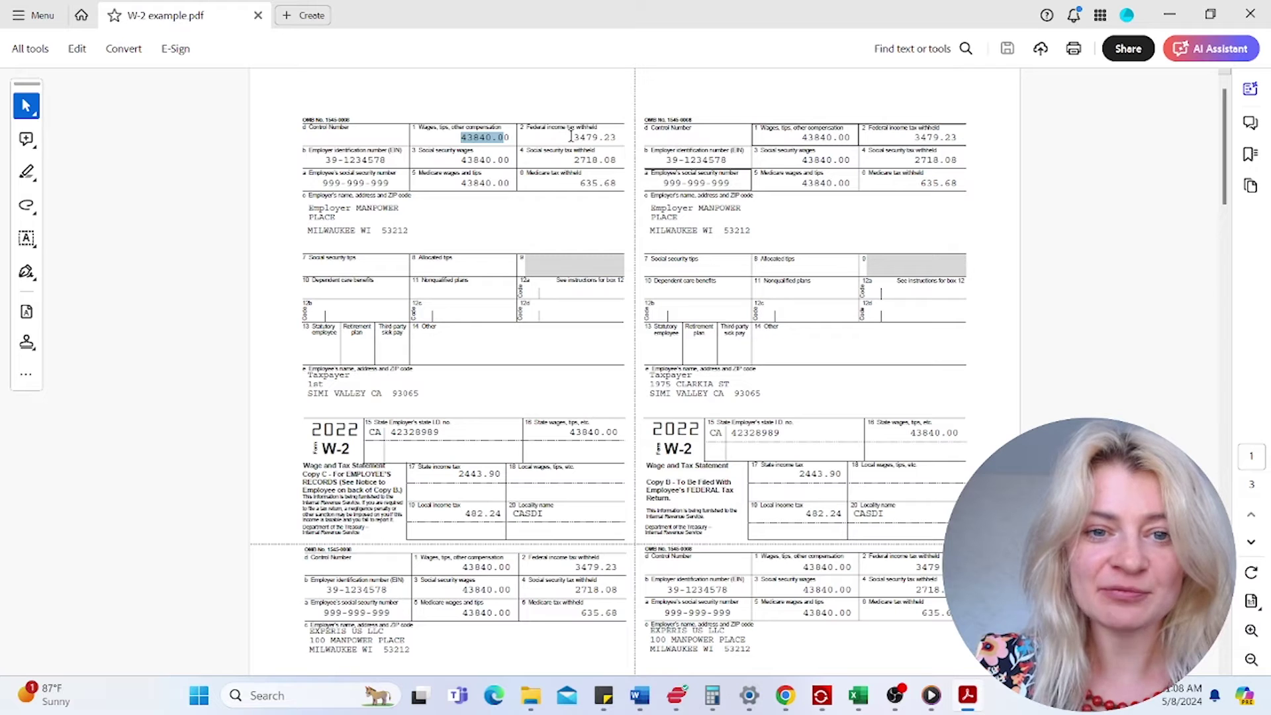
pyautogui.moveTo(571, 137); pyautogui.dragTo(620, 137)
pyautogui.rightClick(603, 140)
pyautogui.click(629, 159)
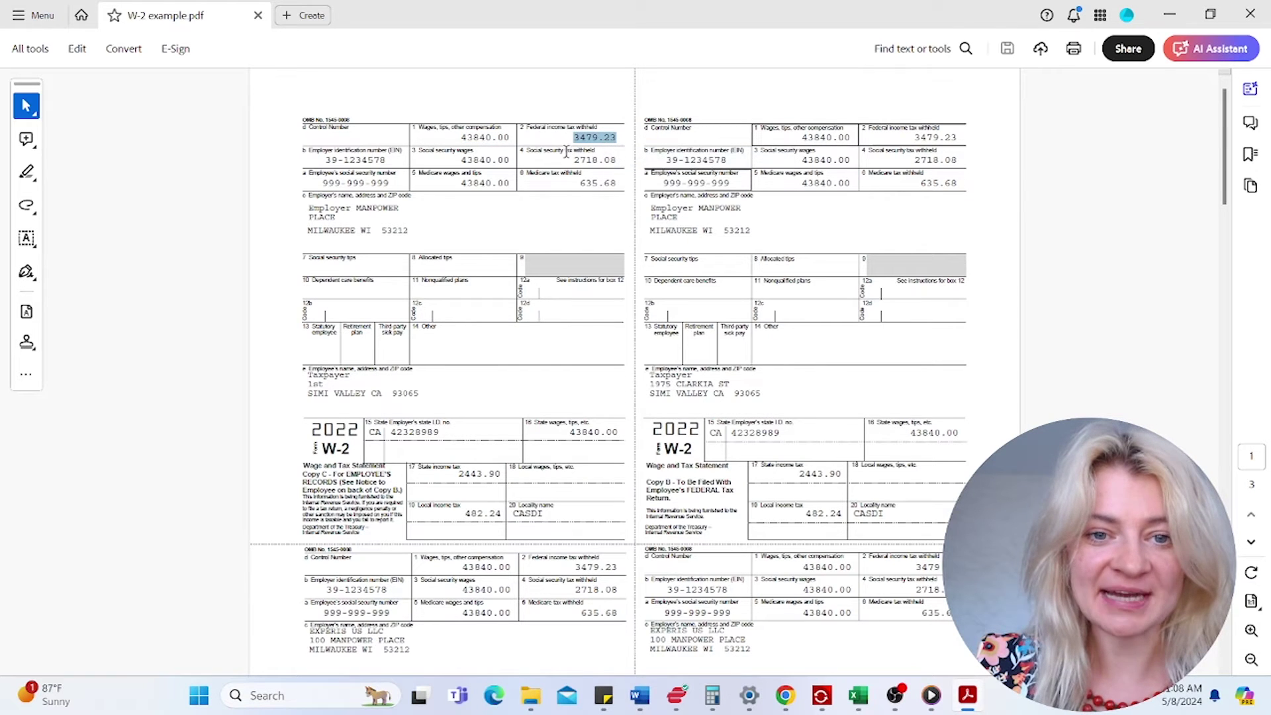
pyautogui.click(1170, 15)
pyautogui.click(993, 232)
pyautogui.rightClick(993, 232)
pyautogui.click(1036, 296)
# - Verify social security and Medicare withholding against the PDF's box 1 and box 5 wages
pyautogui.click(1066, 281)
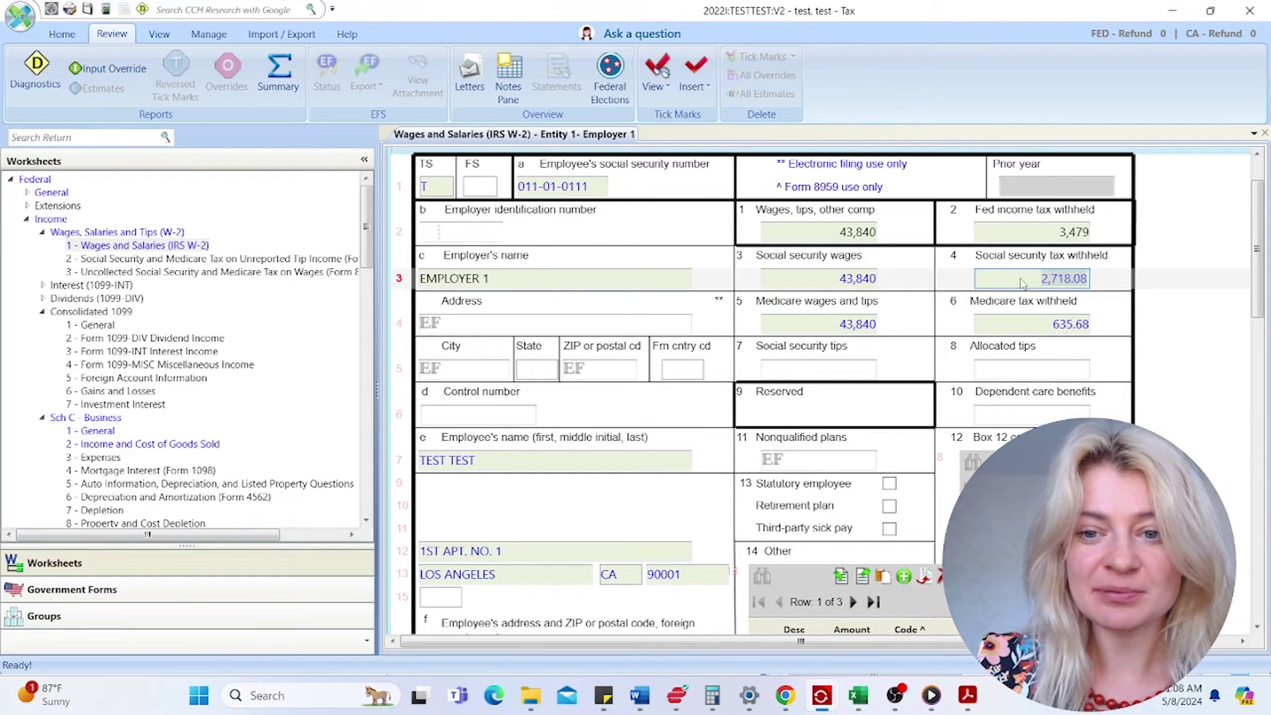
pyautogui.click(1031, 325)
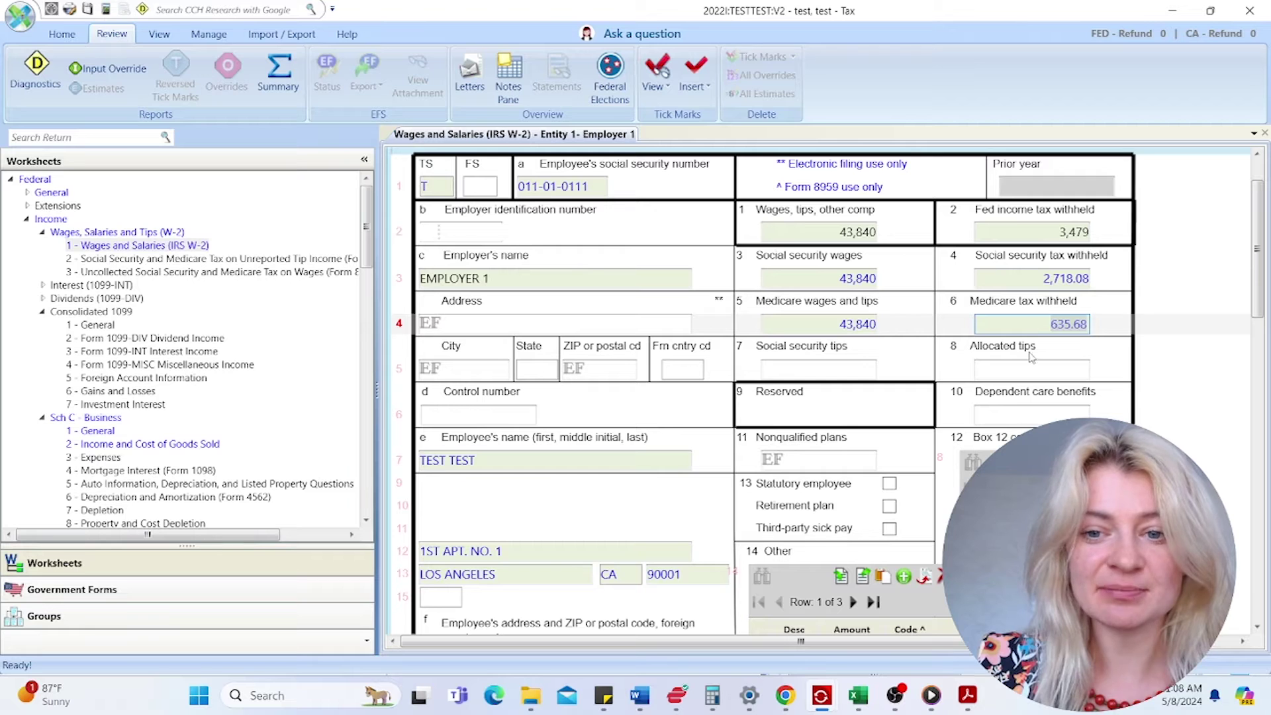
pyautogui.click(967, 695)
pyautogui.moveTo(801, 183); pyautogui.dragTo(833, 184)
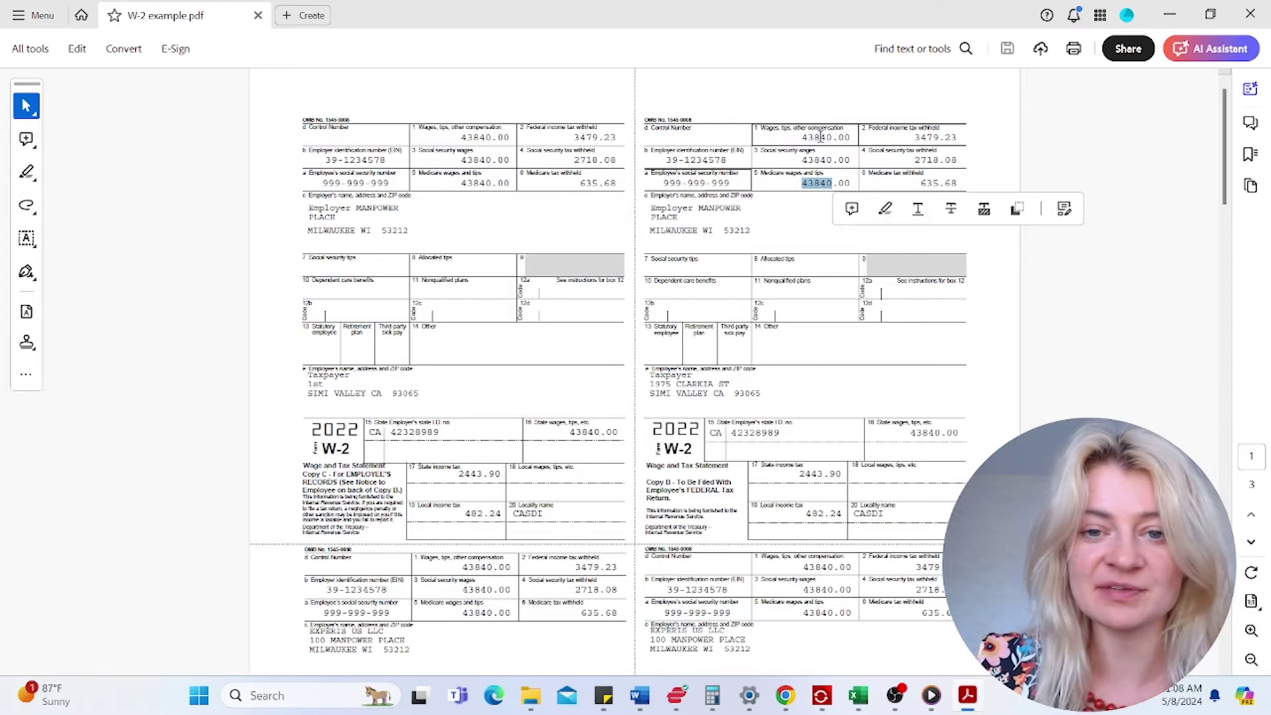
pyautogui.moveTo(797, 138)
pyautogui.mouseDown()
pyautogui.moveTo(849, 138)
pyautogui.moveTo(833, 183)
pyautogui.mouseUp()
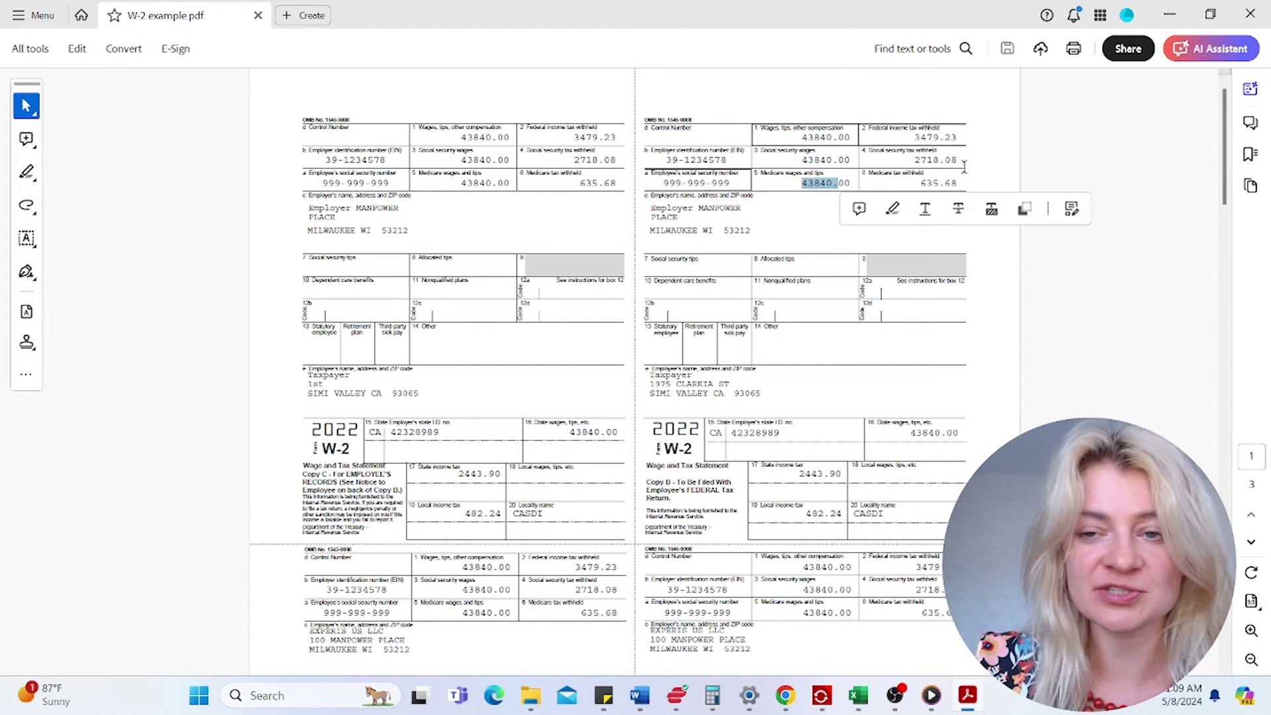
pyautogui.click(1172, 18)
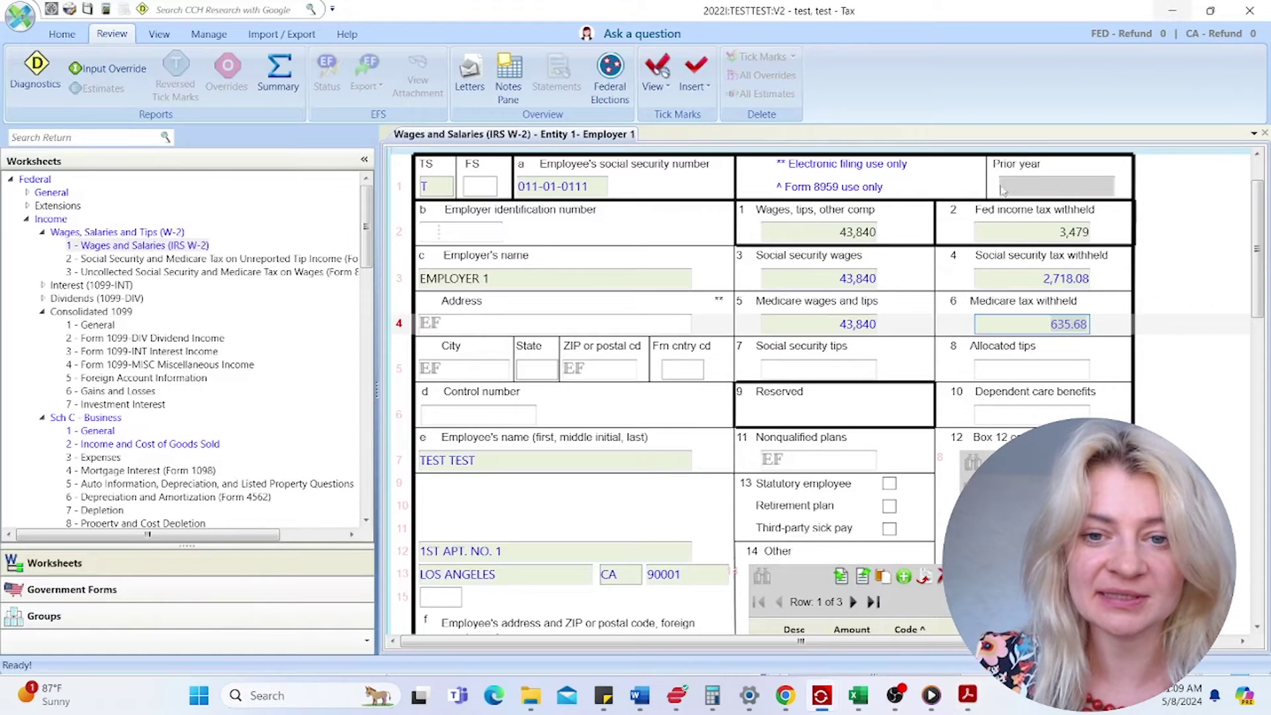
pyautogui.click(1102, 276)
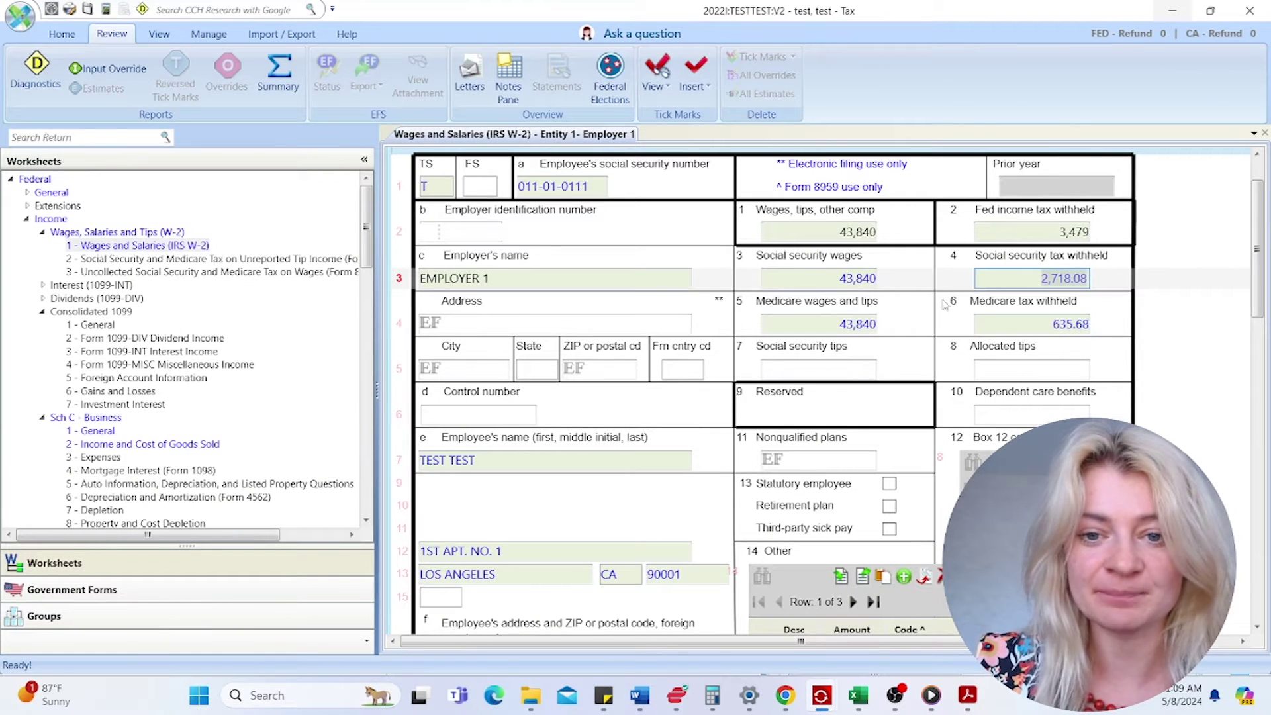
pyautogui.click(445, 229)
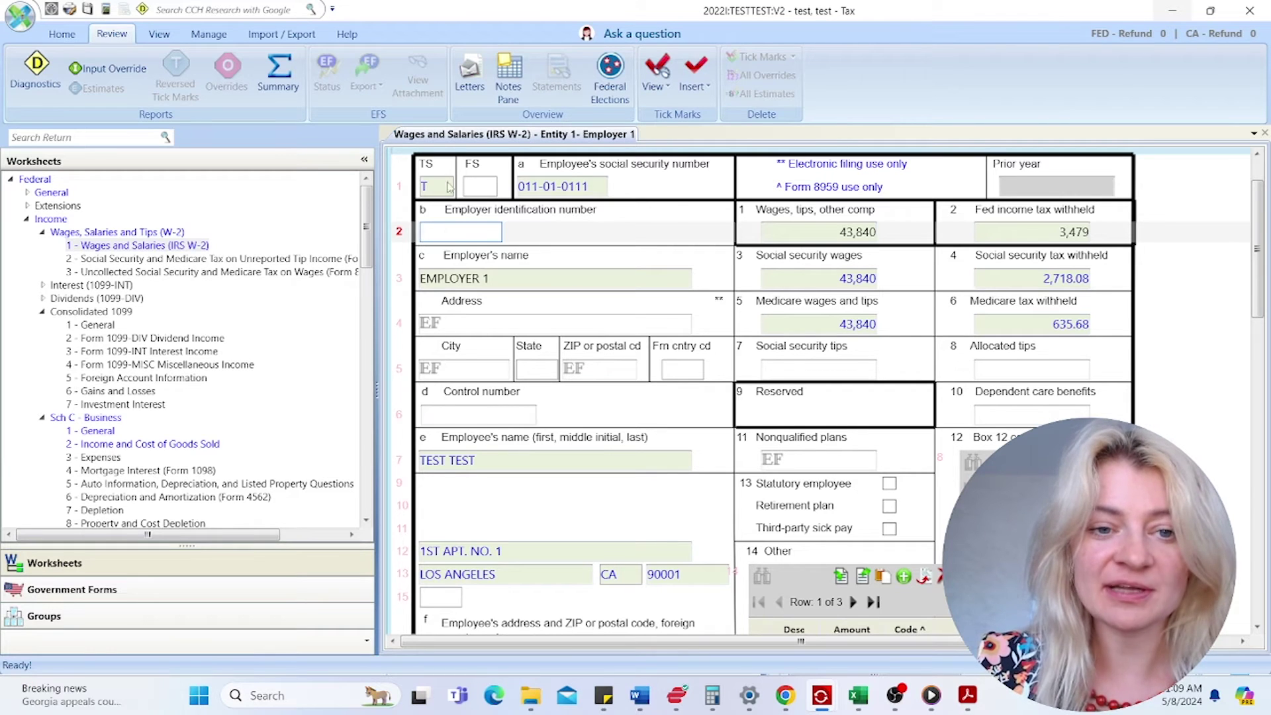
# - Copy the employer identification number from box b of the PDF into the EIN field
pyautogui.click(967, 693)
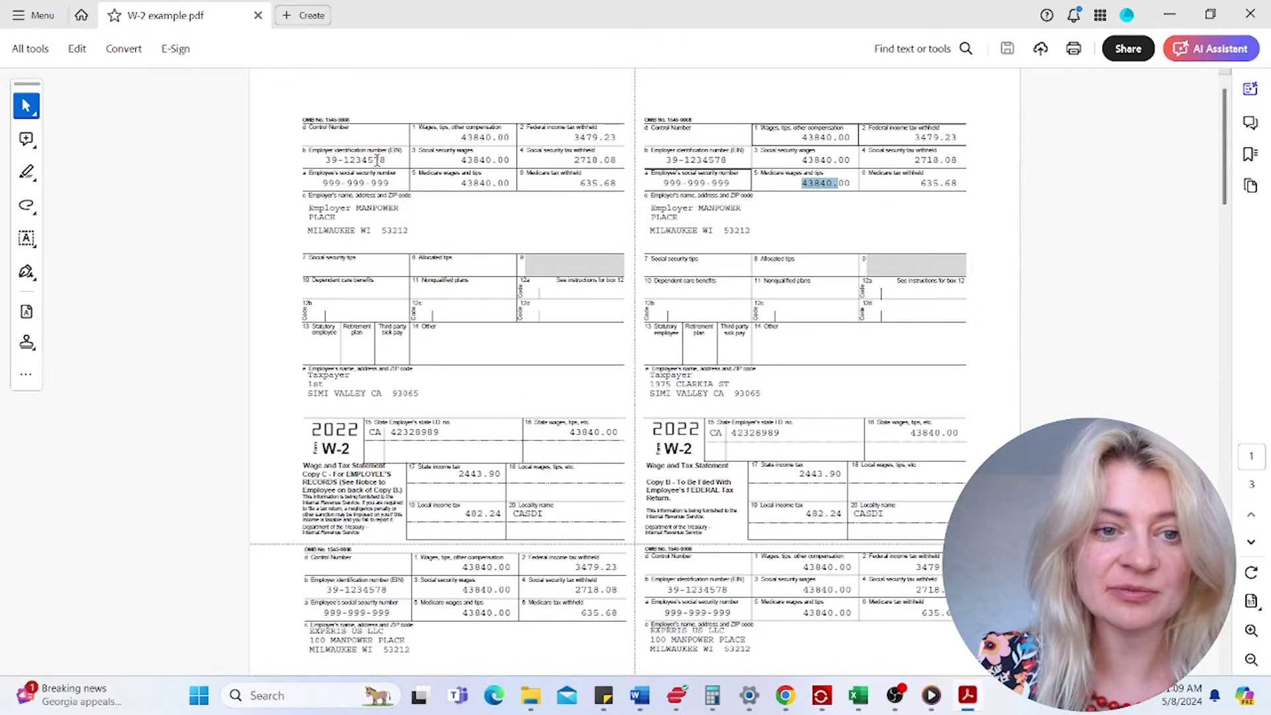
pyautogui.moveTo(325, 161); pyautogui.dragTo(387, 160)
pyautogui.click(323, 161)
pyautogui.rightClick(376, 162)
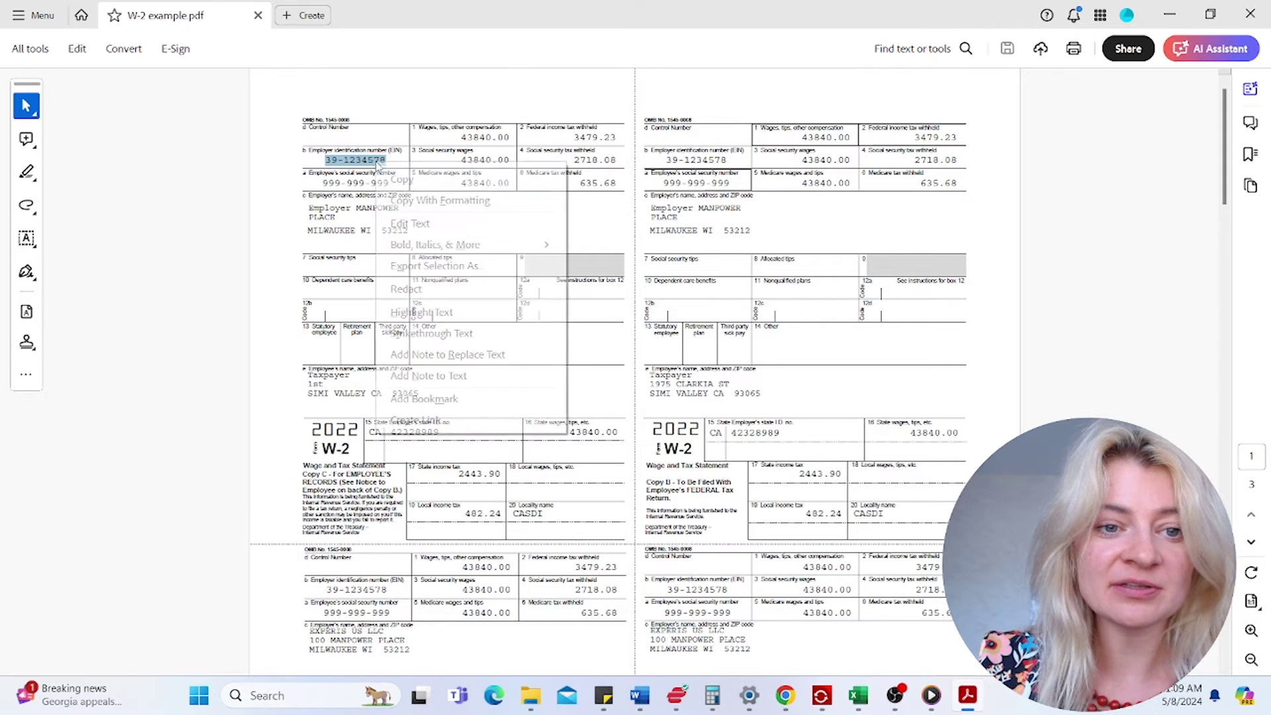
pyautogui.click(397, 178)
pyautogui.click(1182, 15)
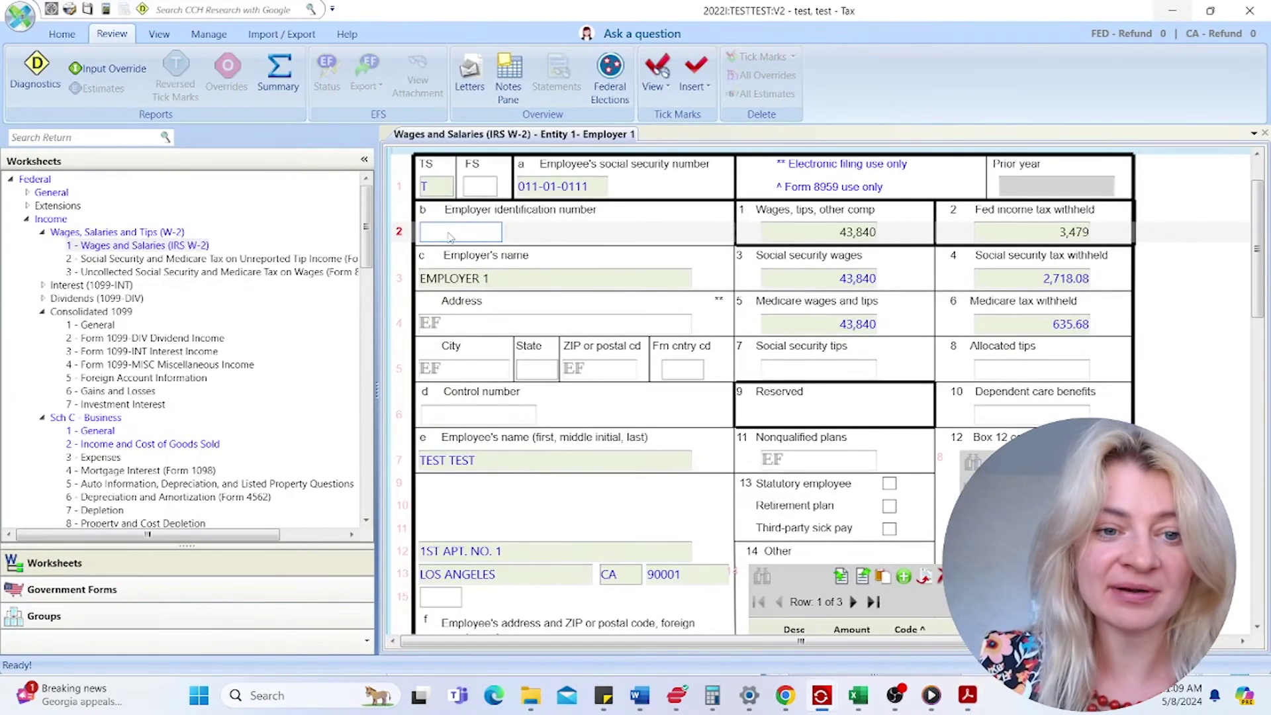
pyautogui.rightClick(493, 303)
pyautogui.click(487, 324)
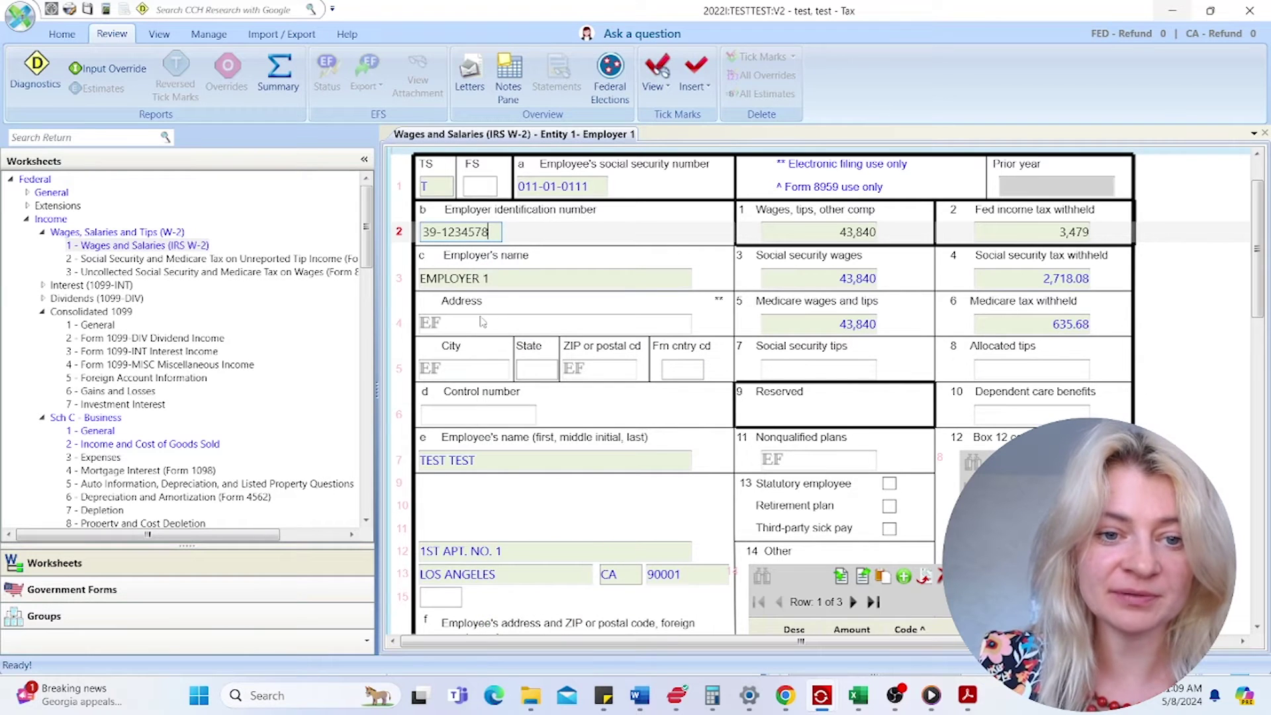
# - Check the pasted EIN and step through the employer address, city, state, ZIP and control number fields
pyautogui.click(483, 324)
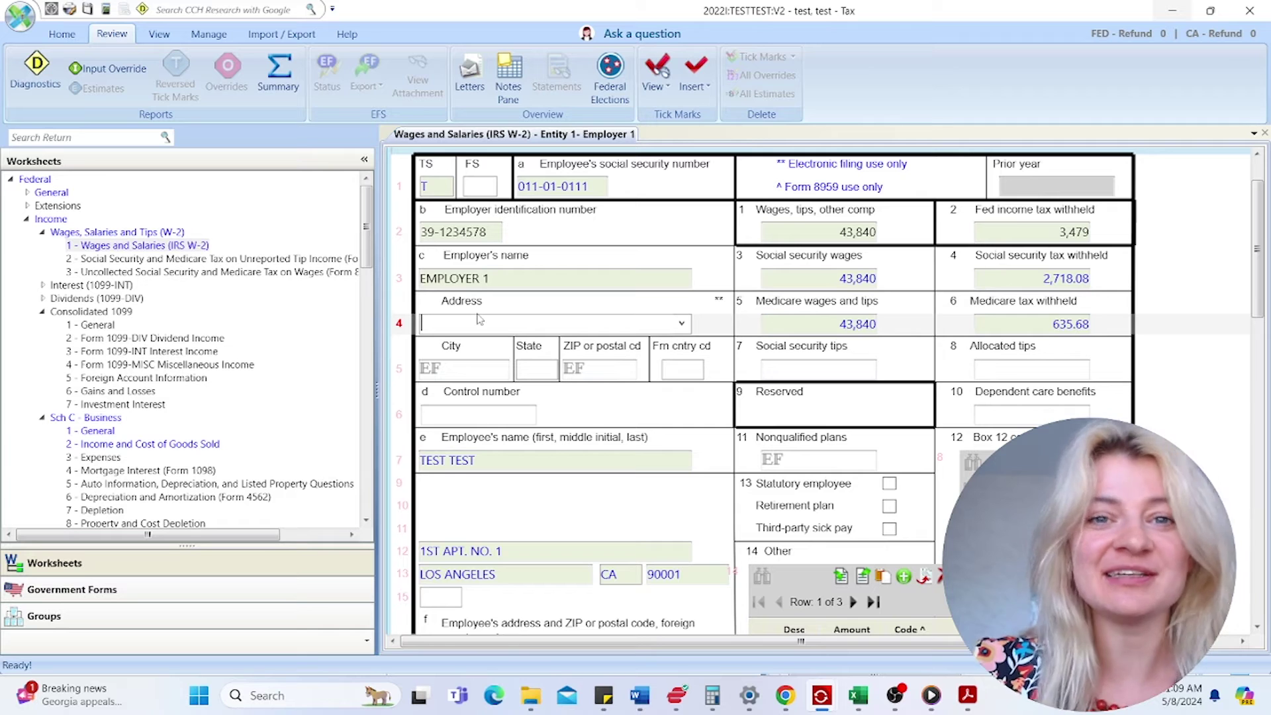
pyautogui.click(485, 233)
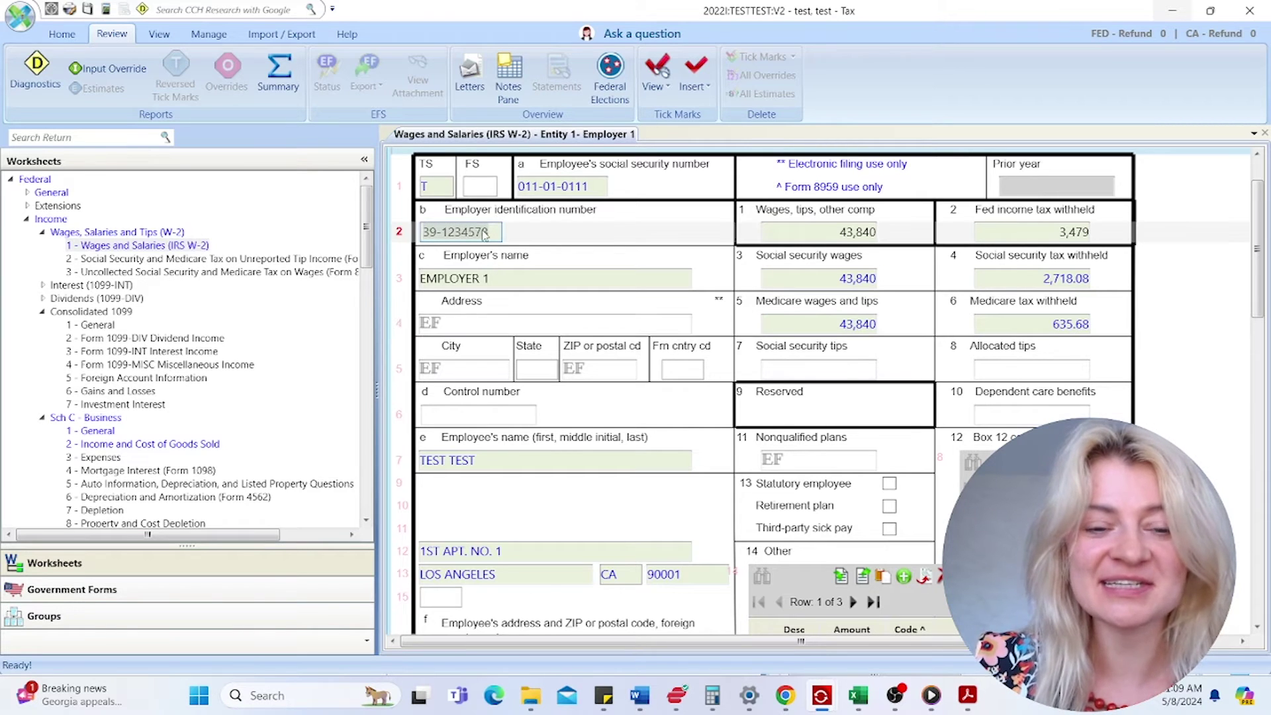
pyautogui.click(474, 322)
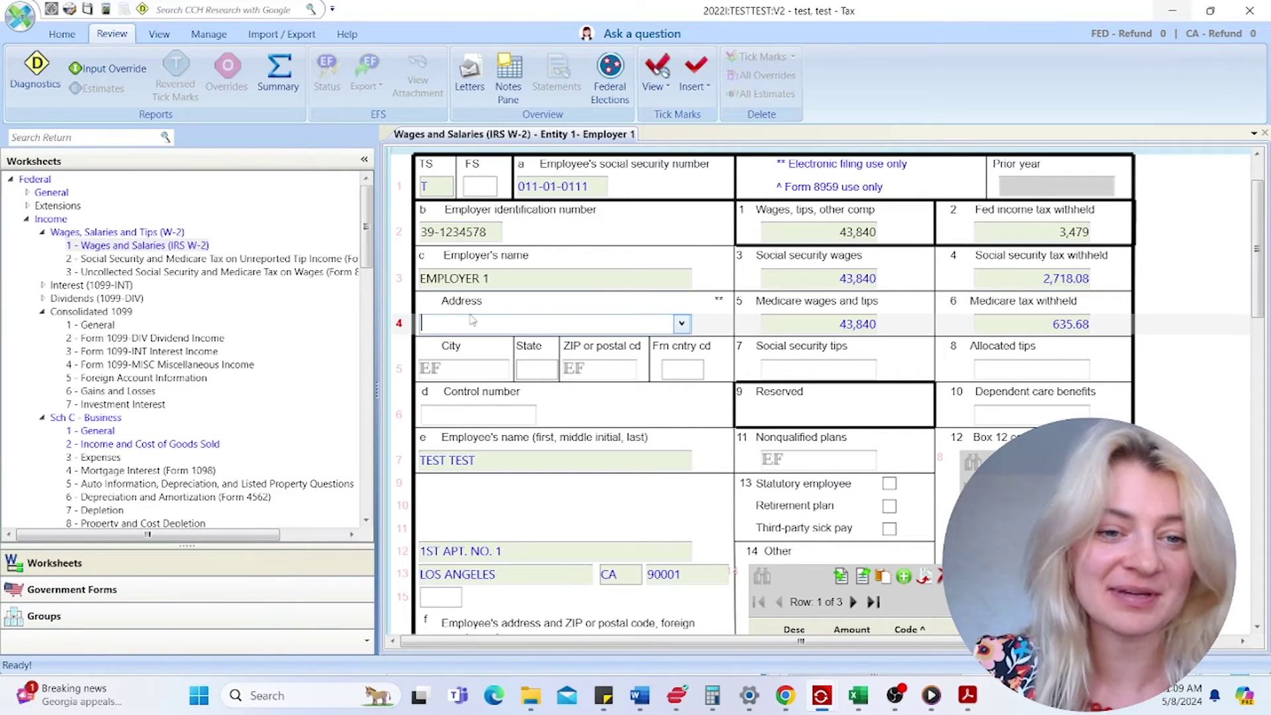
pyautogui.click(493, 365)
pyautogui.click(528, 370)
pyautogui.click(577, 371)
pyautogui.click(684, 376)
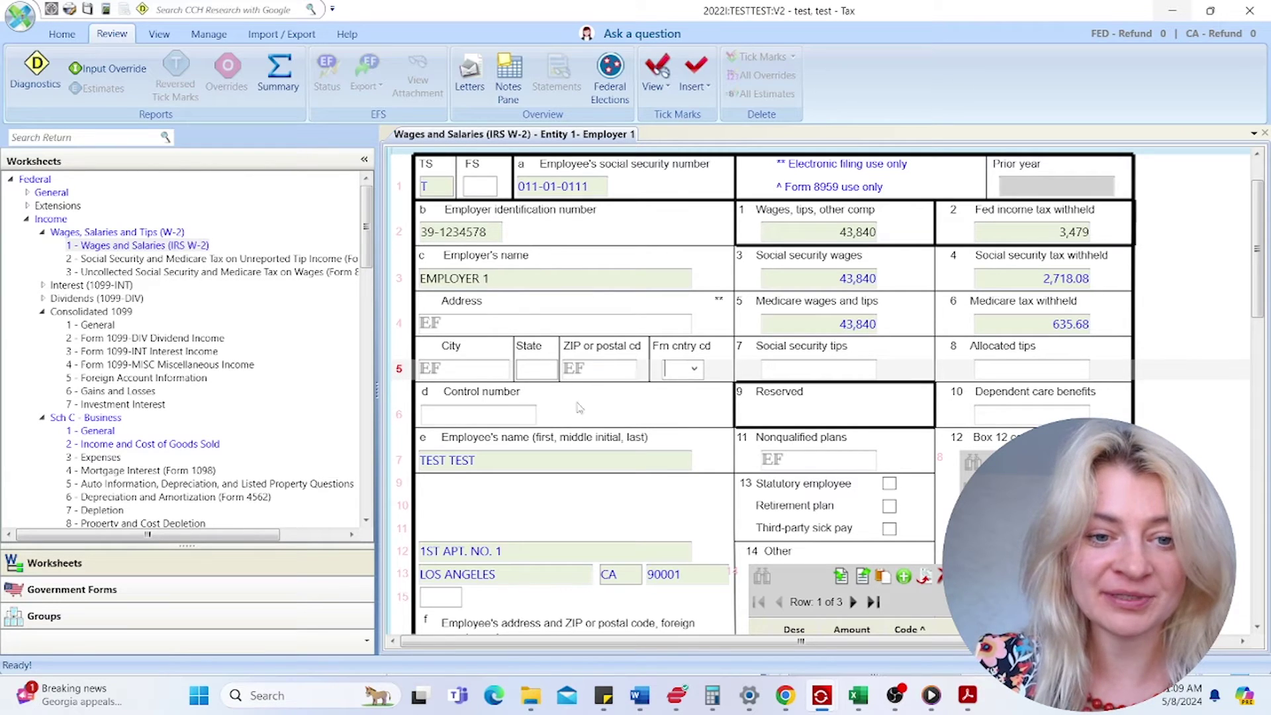
pyautogui.click(500, 417)
pyautogui.click(442, 188)
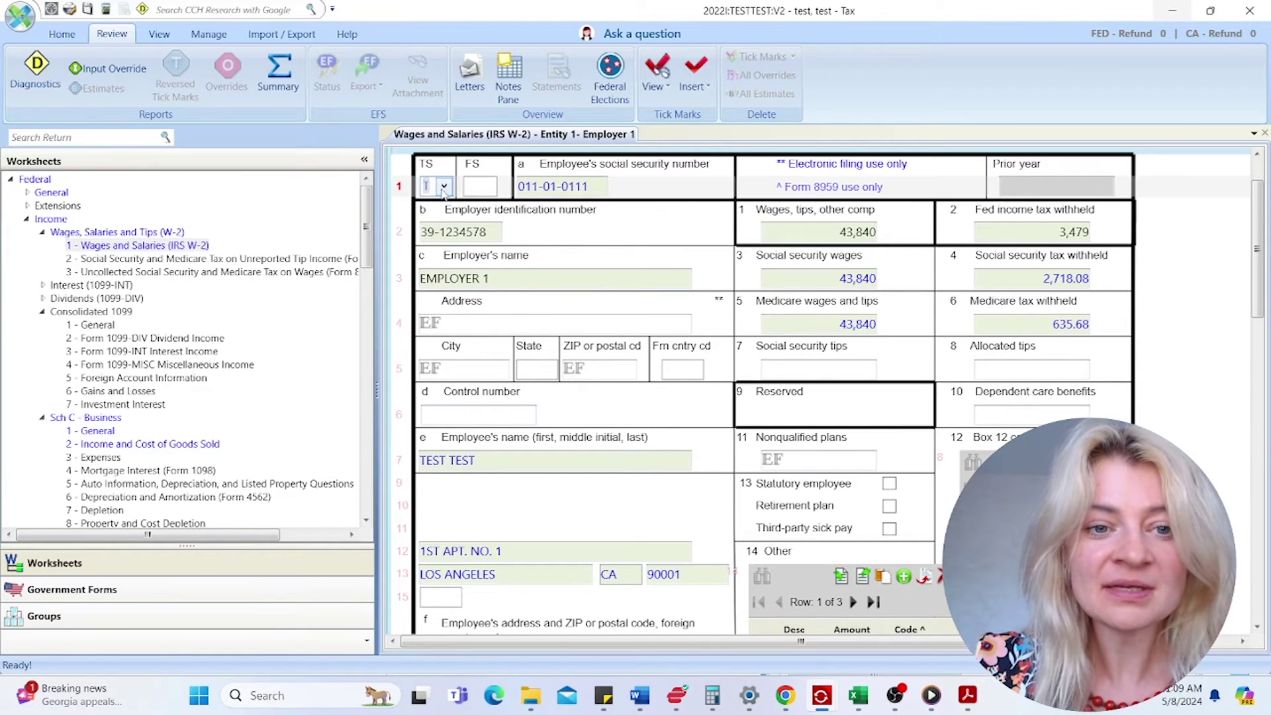
# - Check the W-2's Taxpayer/Spouse setting, then open Basic Data 1 - General for the joint filers
pyautogui.click(444, 188)
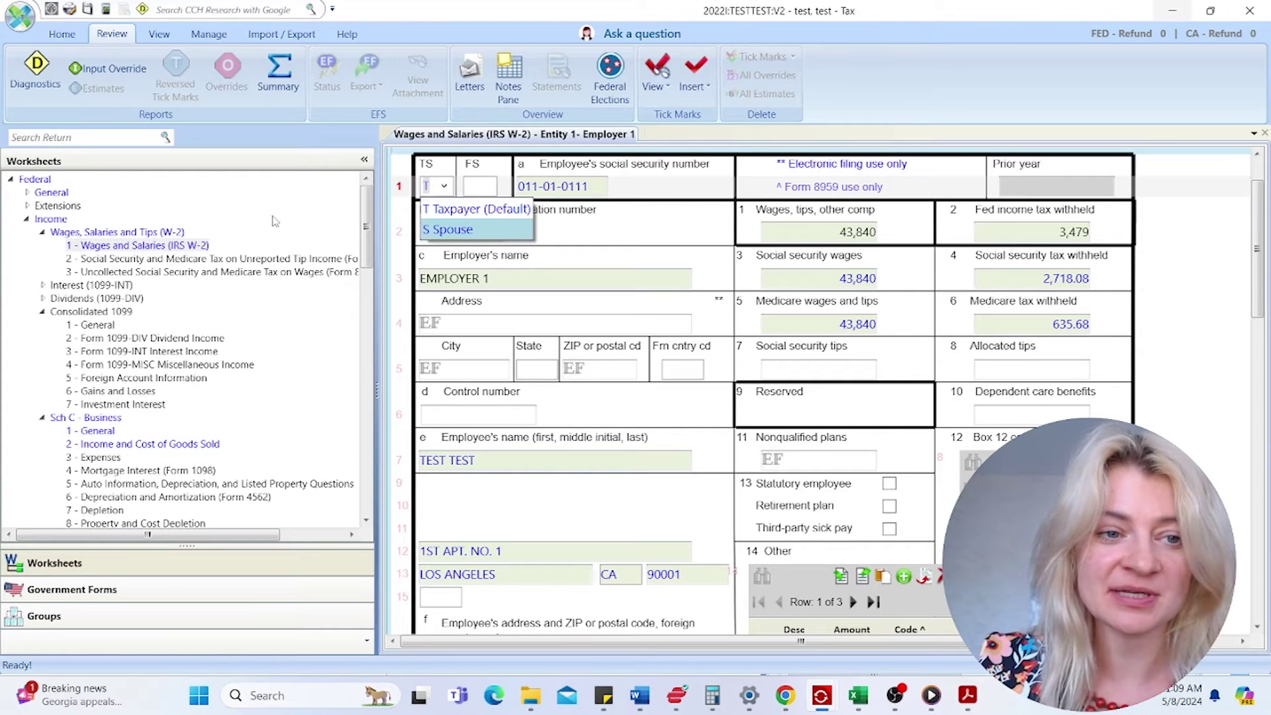
pyautogui.doubleClick(55, 193)
pyautogui.doubleClick(68, 207)
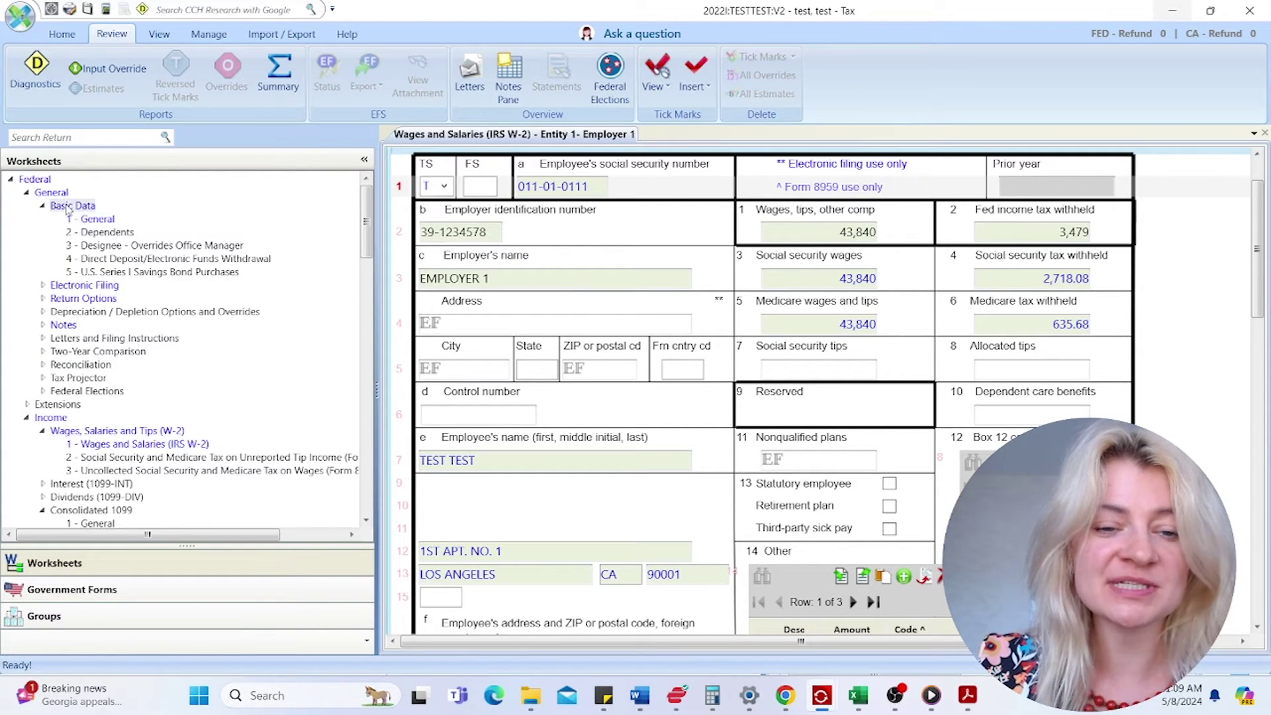
pyautogui.click(94, 221)
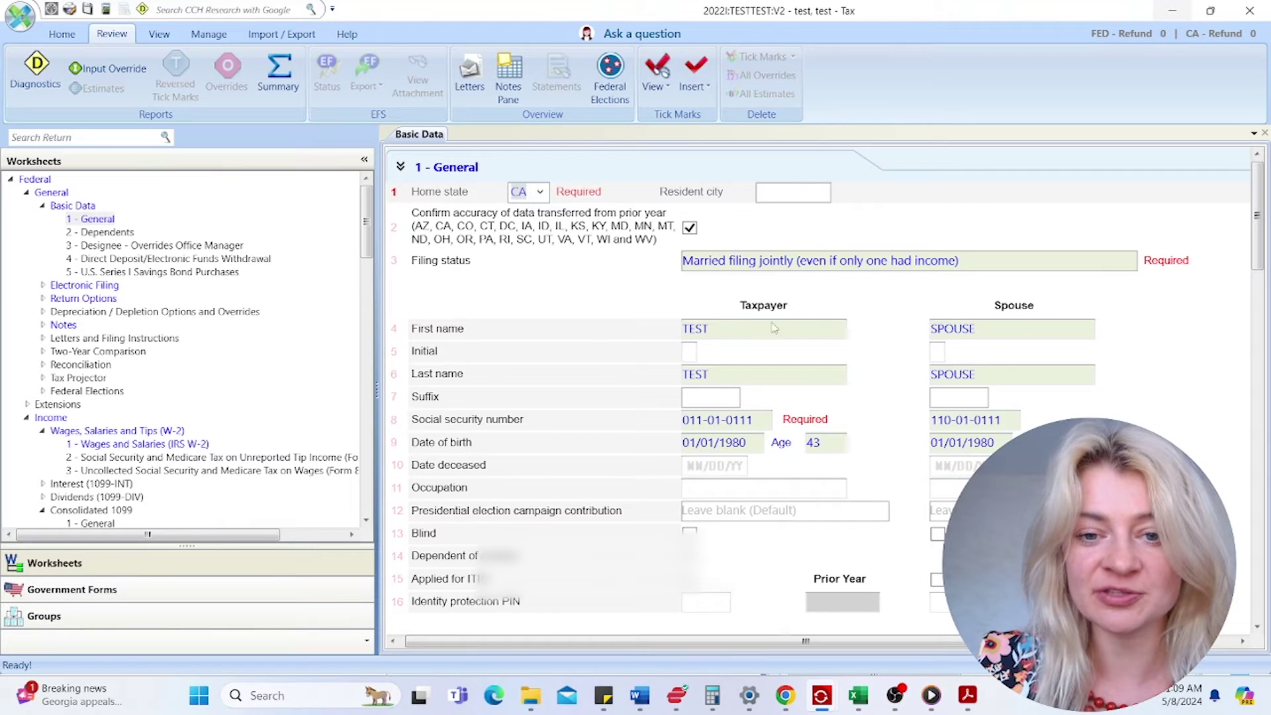
# - View the return as Form 1040, then reopen Wages and Salaries and EMPLOYER 1's W-2 detail
pyautogui.click(166, 590)
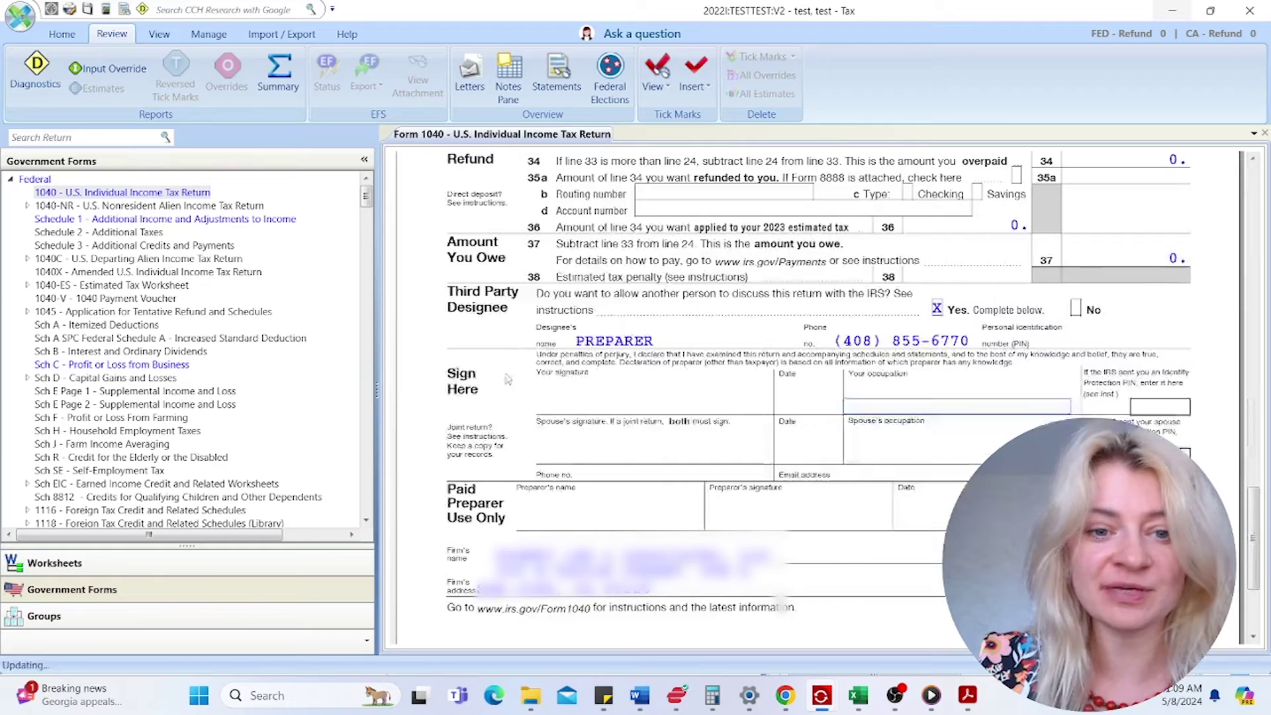
pyautogui.scroll(15, 595, 338)
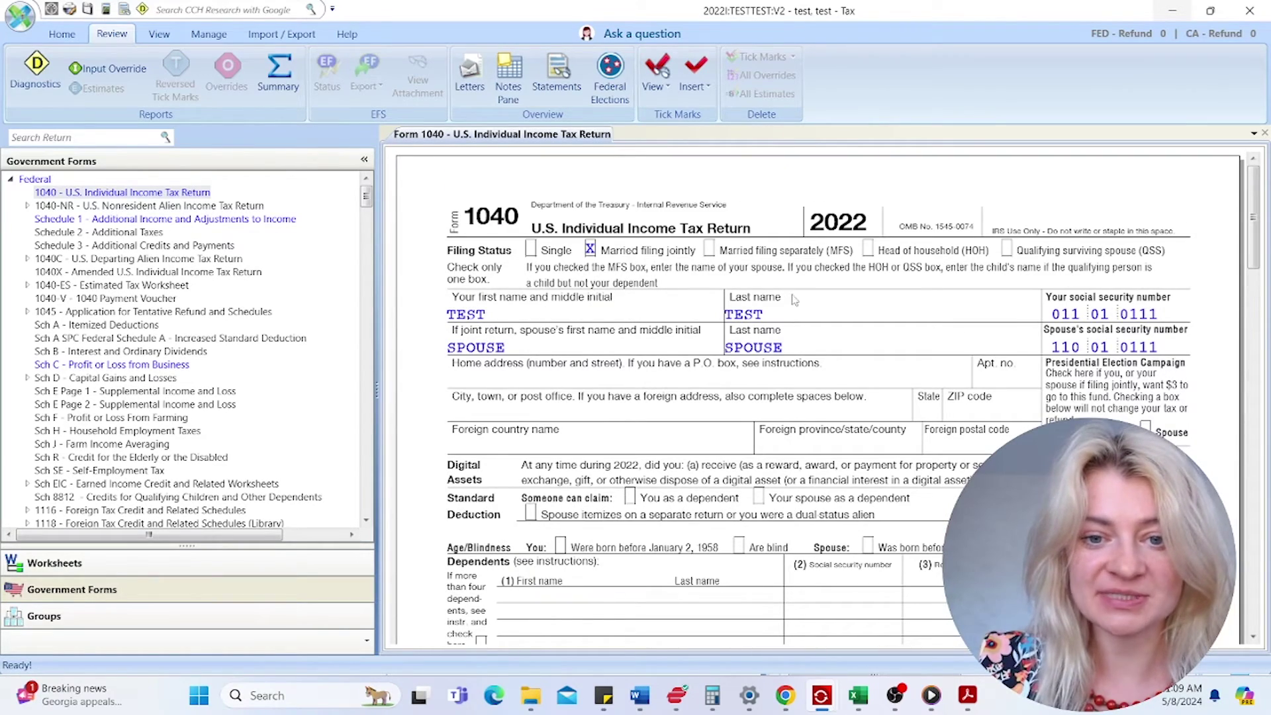
pyautogui.click(91, 564)
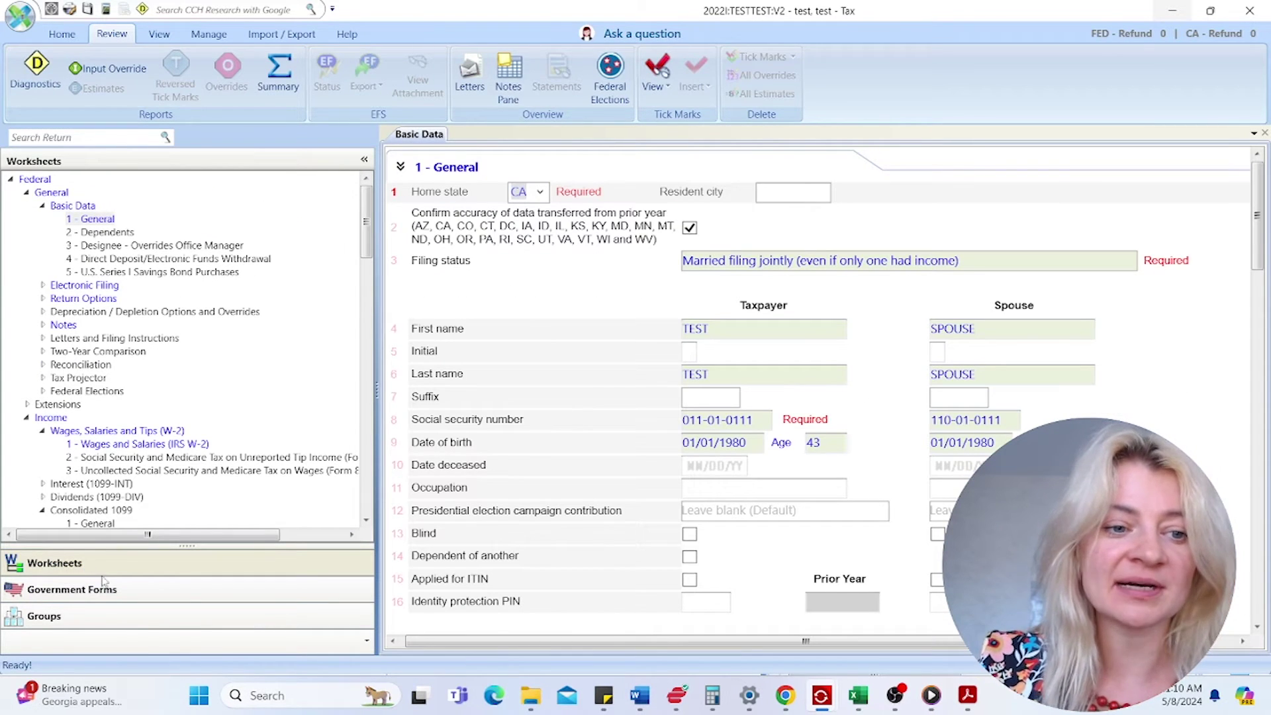
pyautogui.click(182, 443)
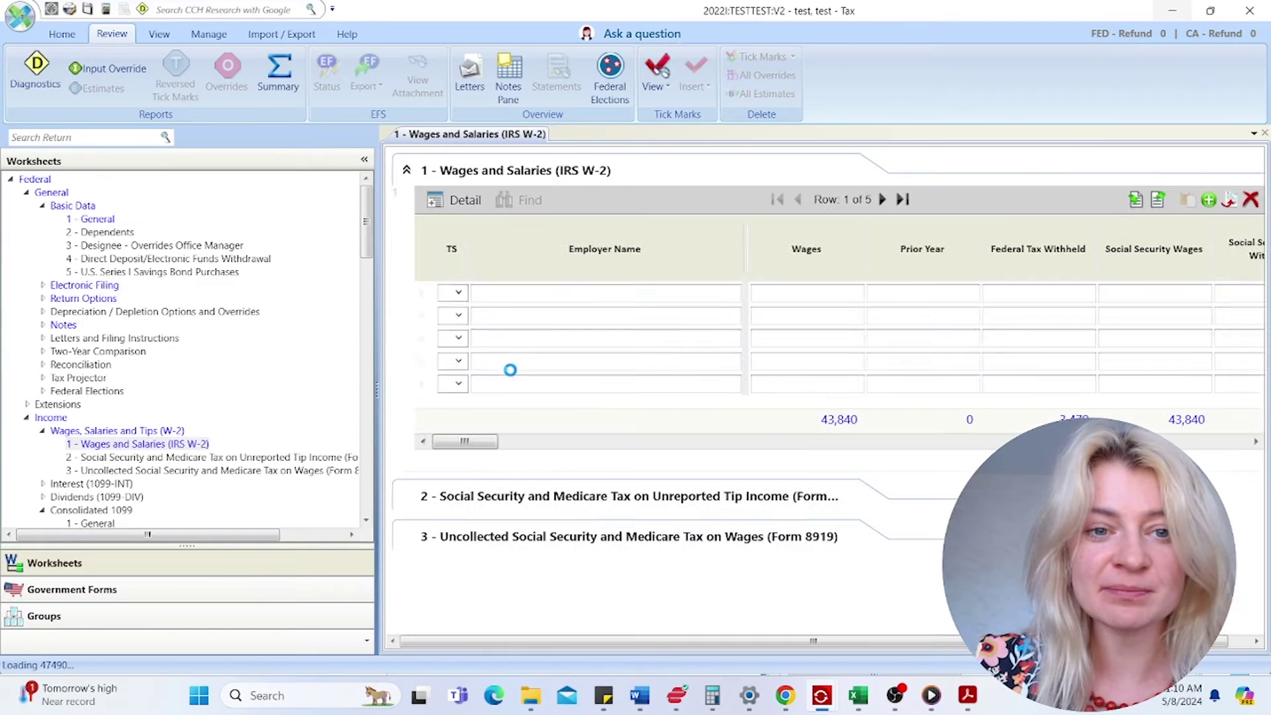
pyautogui.click(456, 199)
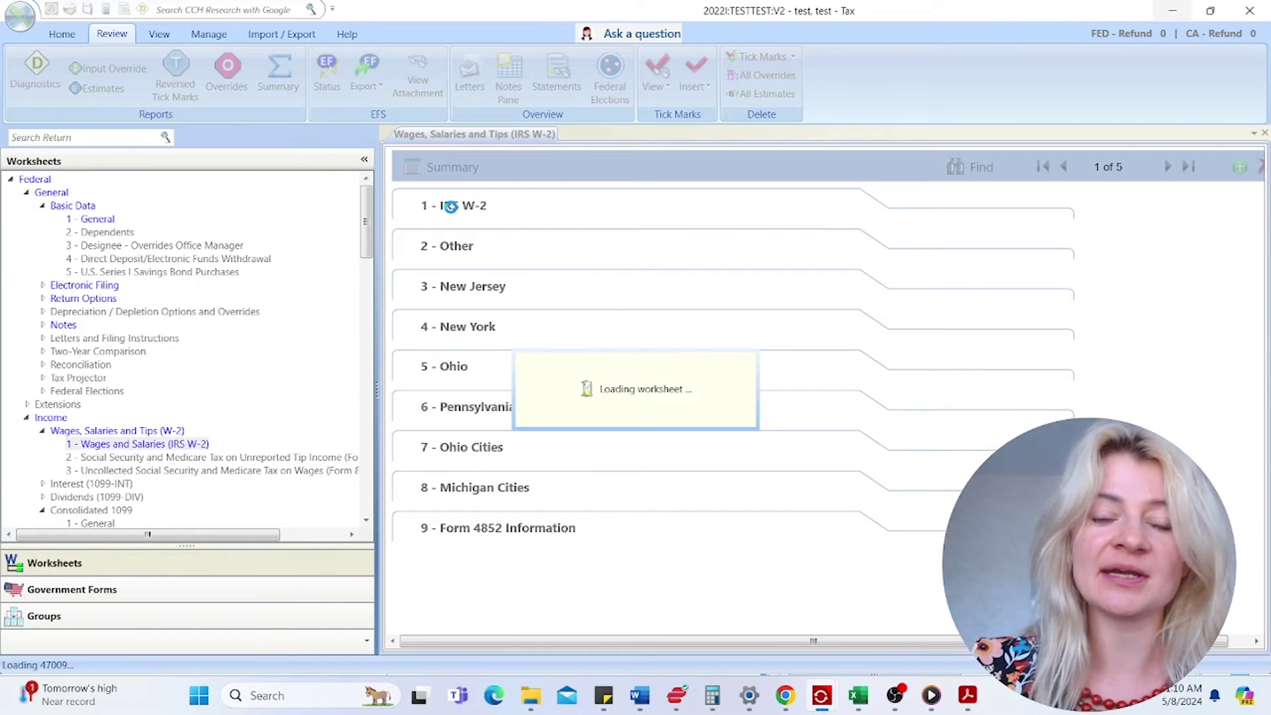
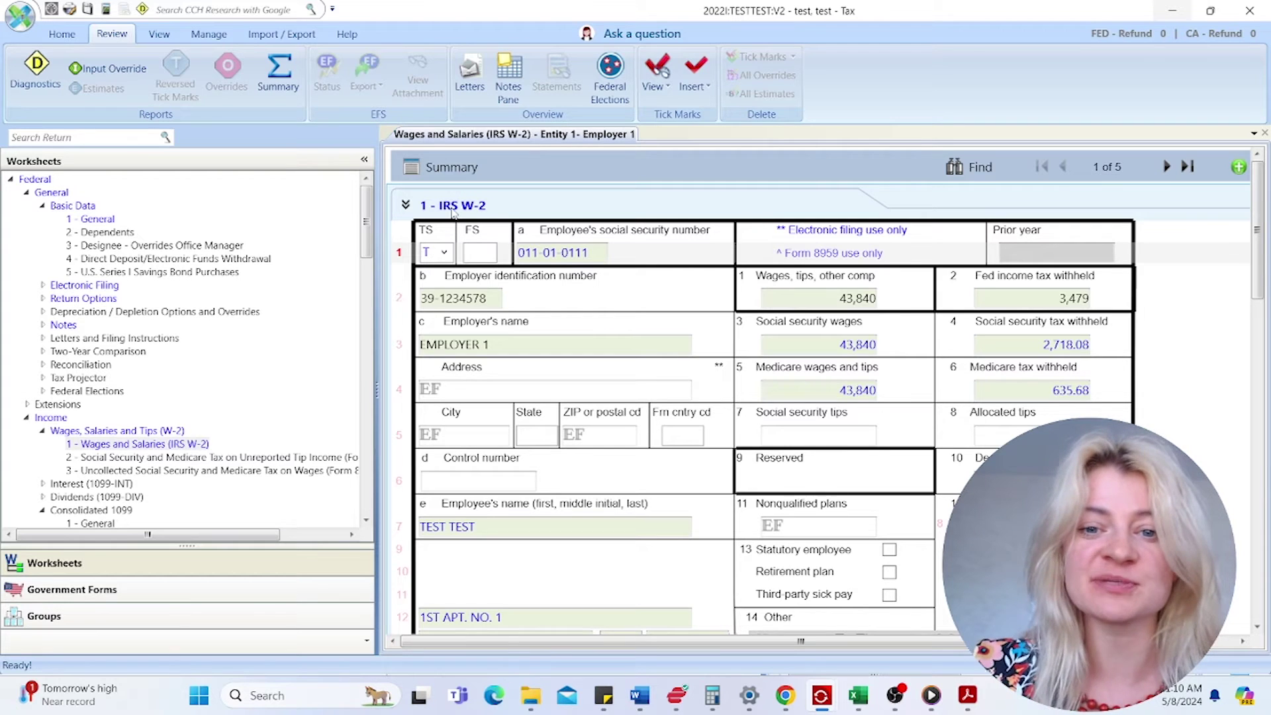
# - Confirm the W-2 stays assigned to the taxpayer and compare it with the W-2 PDF
pyautogui.scroll(-1, 960, 321)
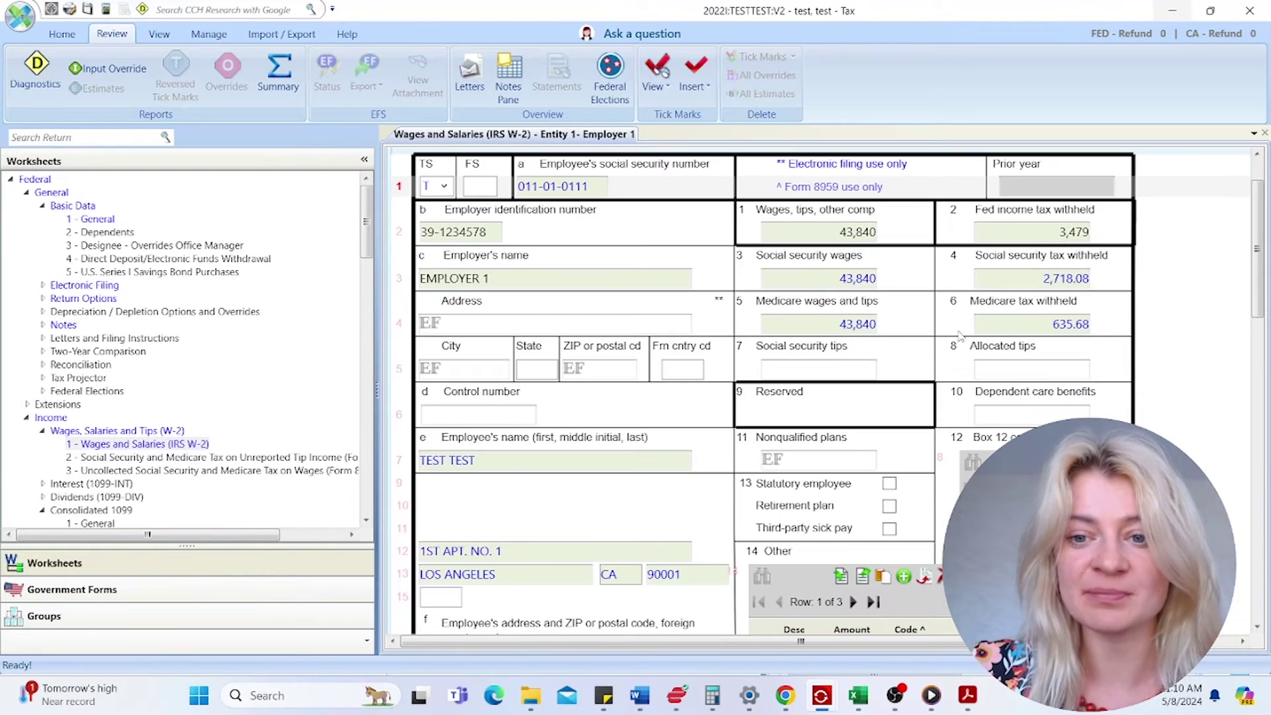
pyautogui.scroll(1, 454, 182)
pyautogui.click(445, 254)
pyautogui.click(460, 277)
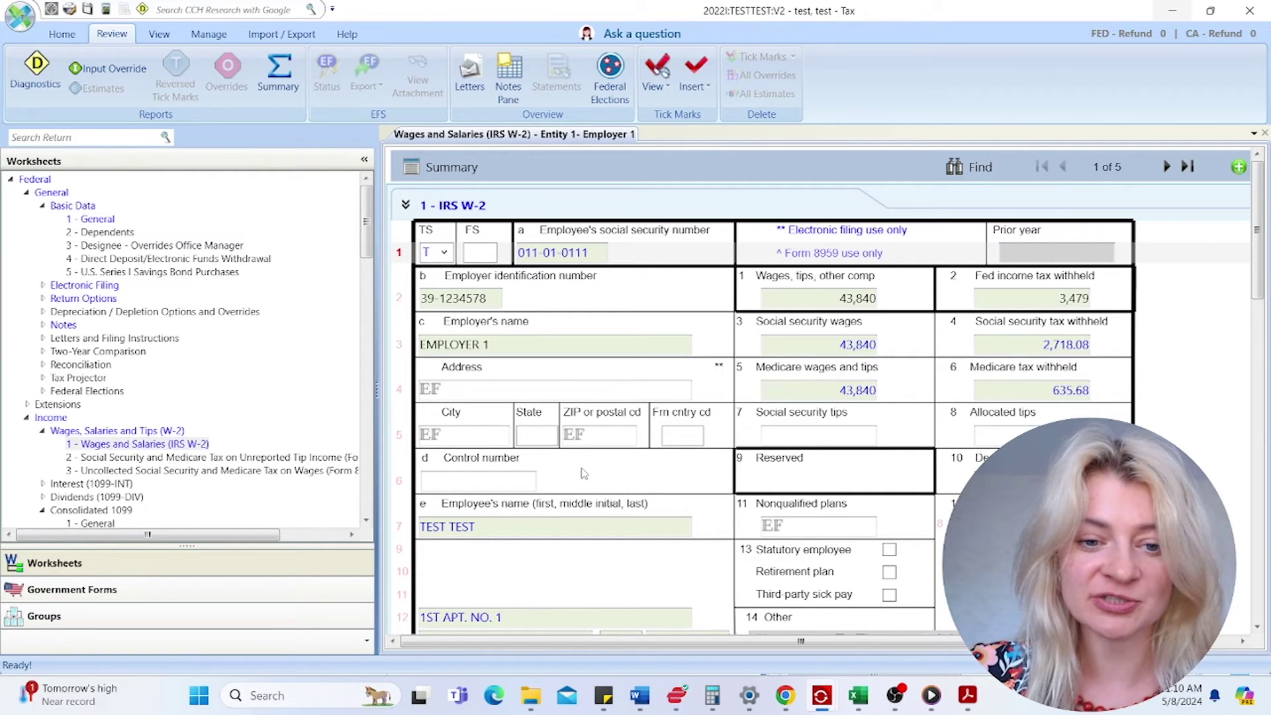
pyautogui.scroll(-2, 584, 472)
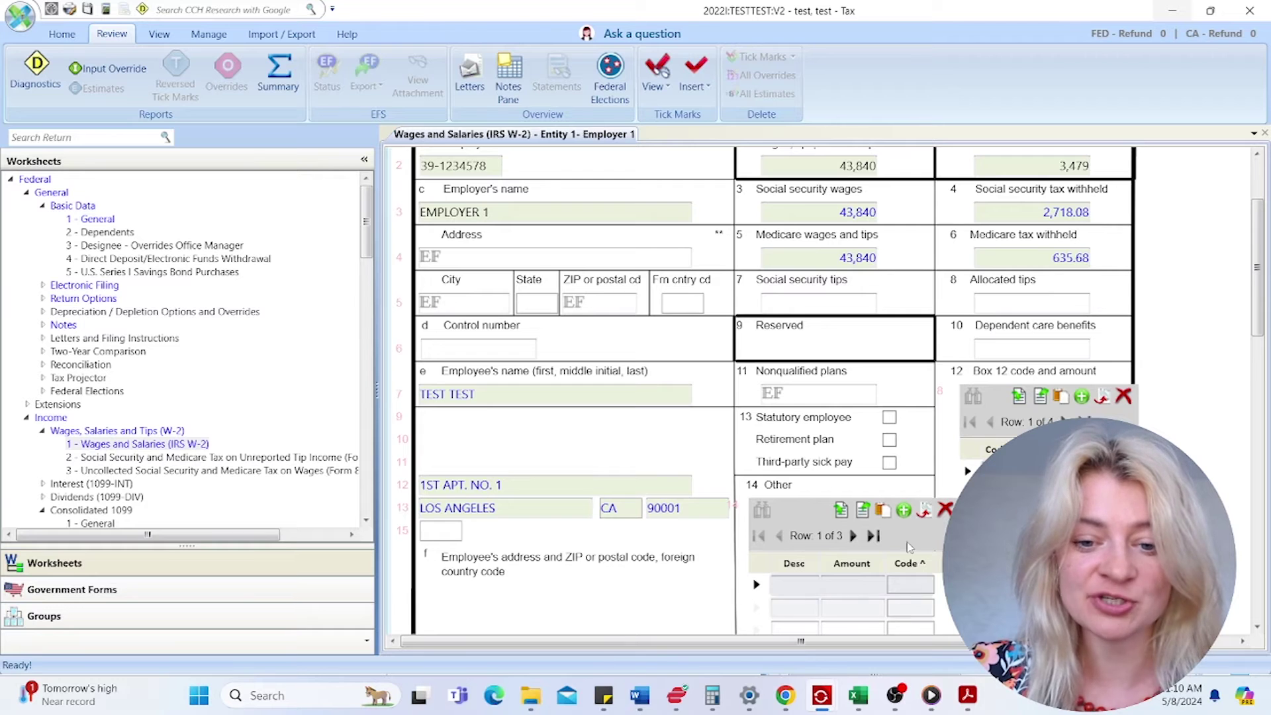
pyautogui.click(1171, 11)
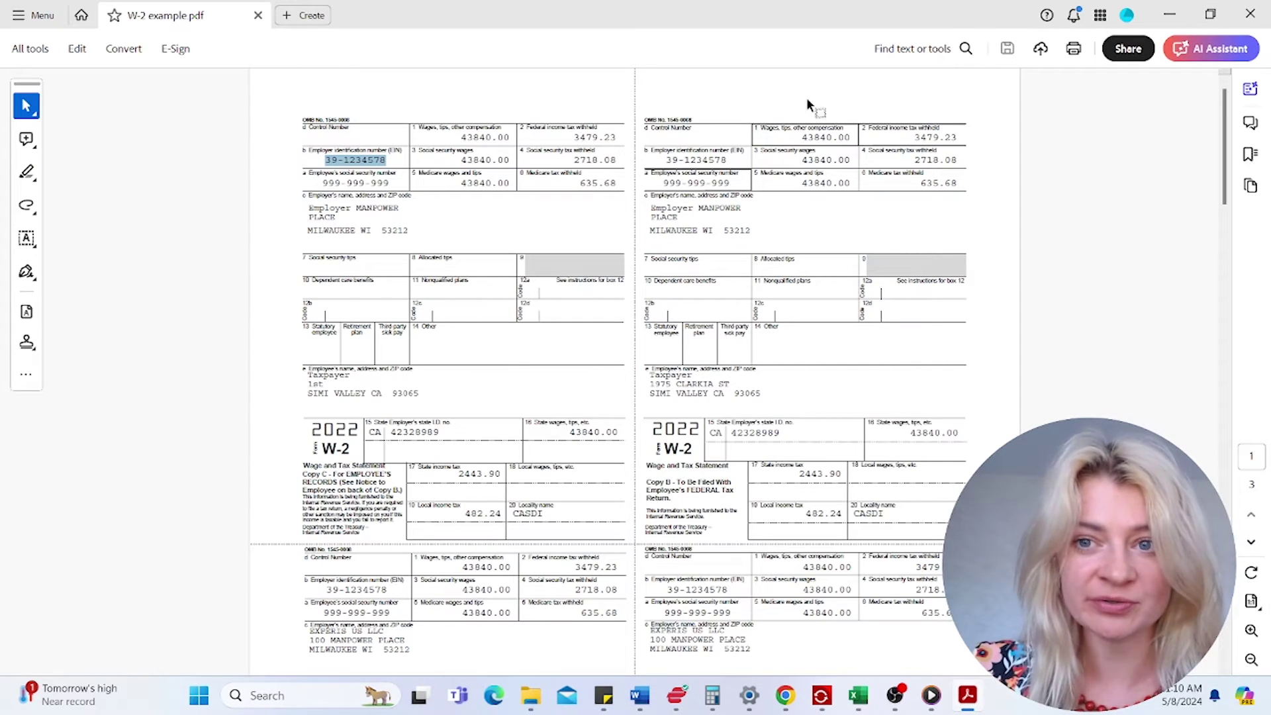
pyautogui.click(1170, 15)
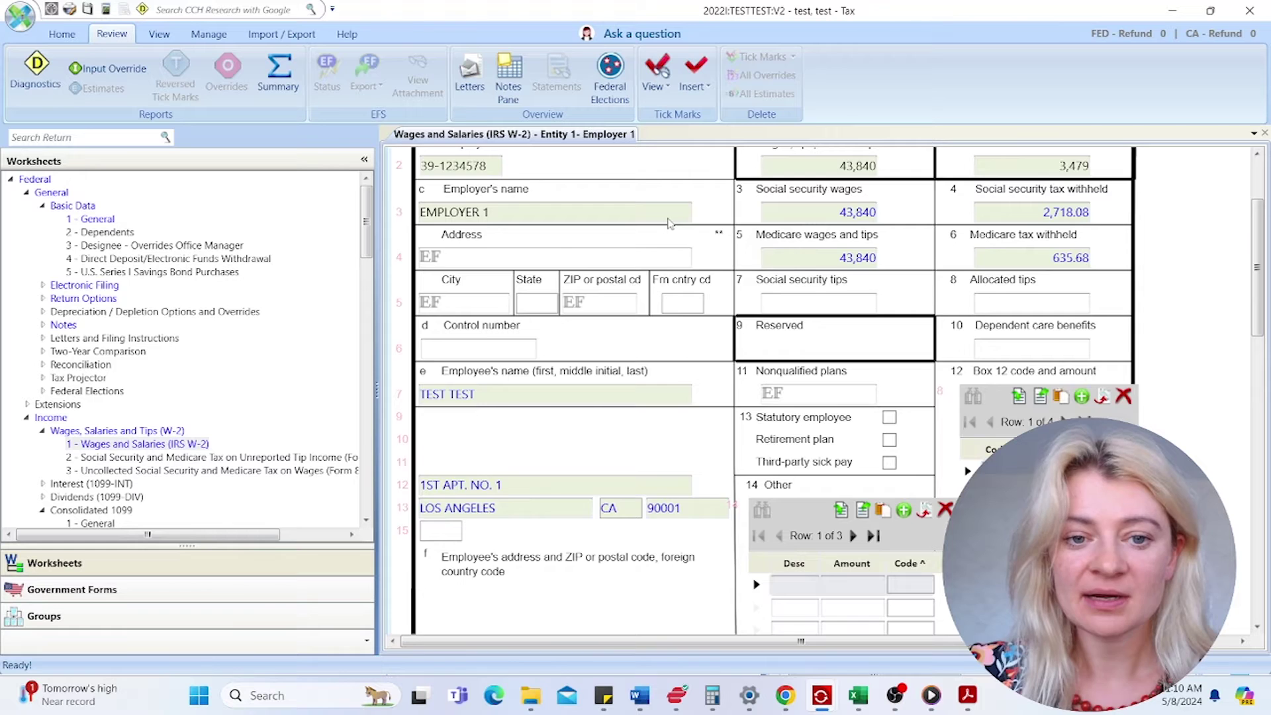
pyautogui.scroll(3, 668, 223)
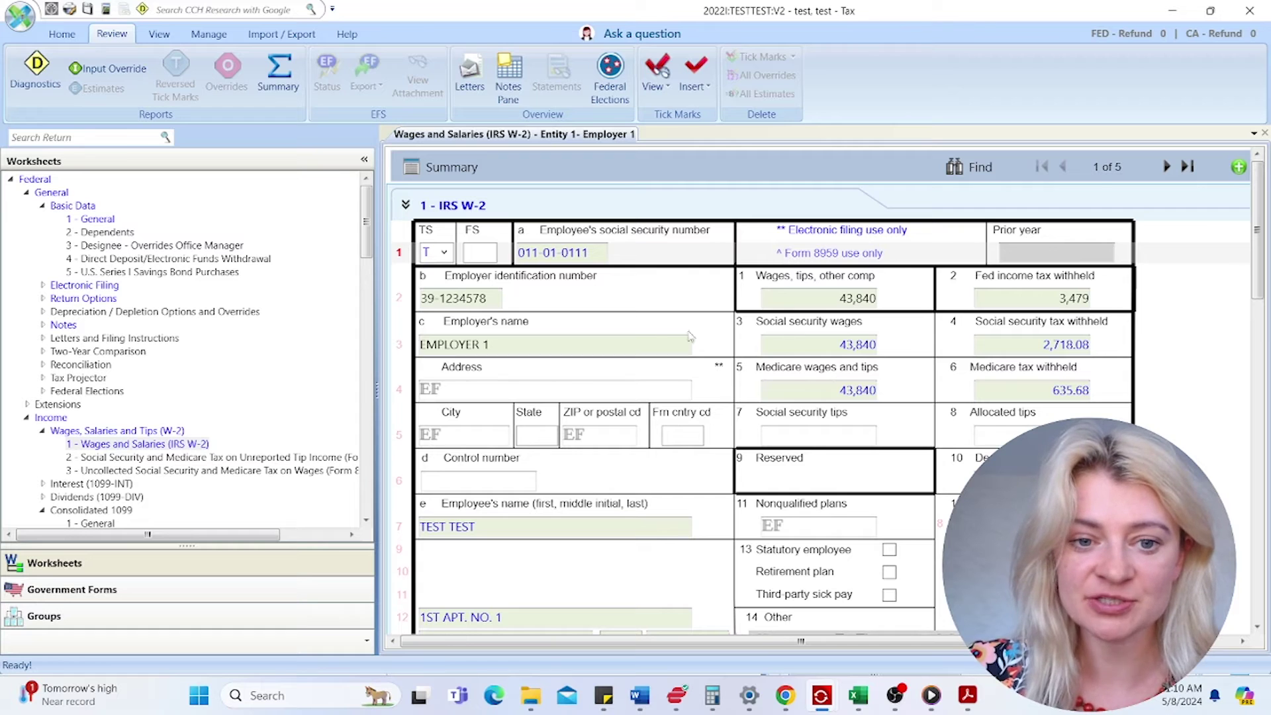
# - Recheck the EMPLOYER 1 name and the W-2's taxpayer assignment
pyautogui.click(490, 340)
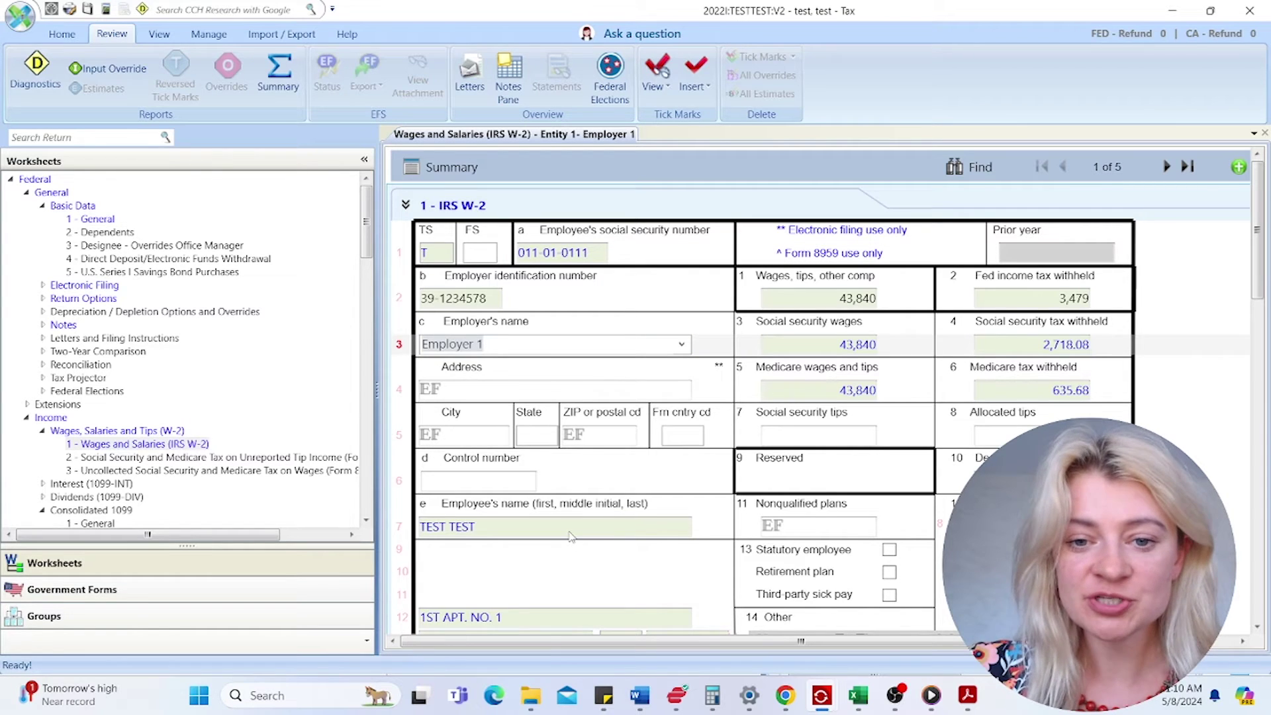
pyautogui.click(452, 255)
pyautogui.click(452, 254)
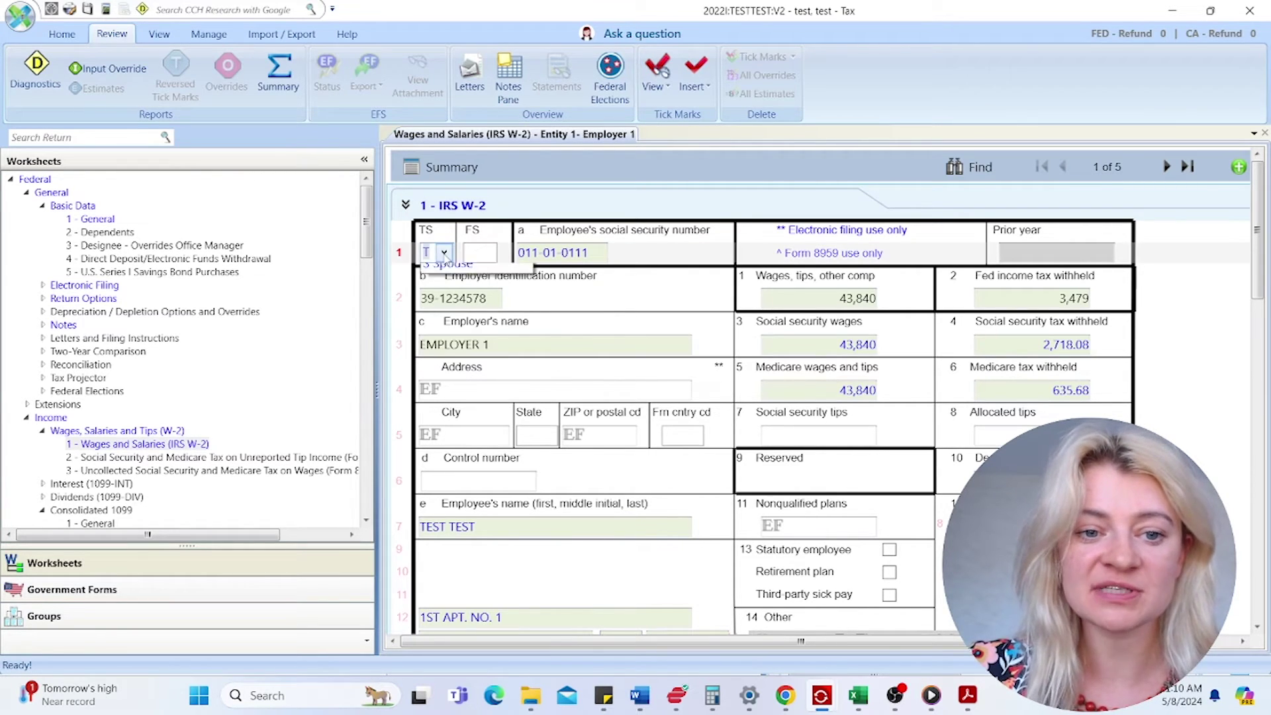
pyautogui.click(663, 273)
pyautogui.scroll(-5, 725, 324)
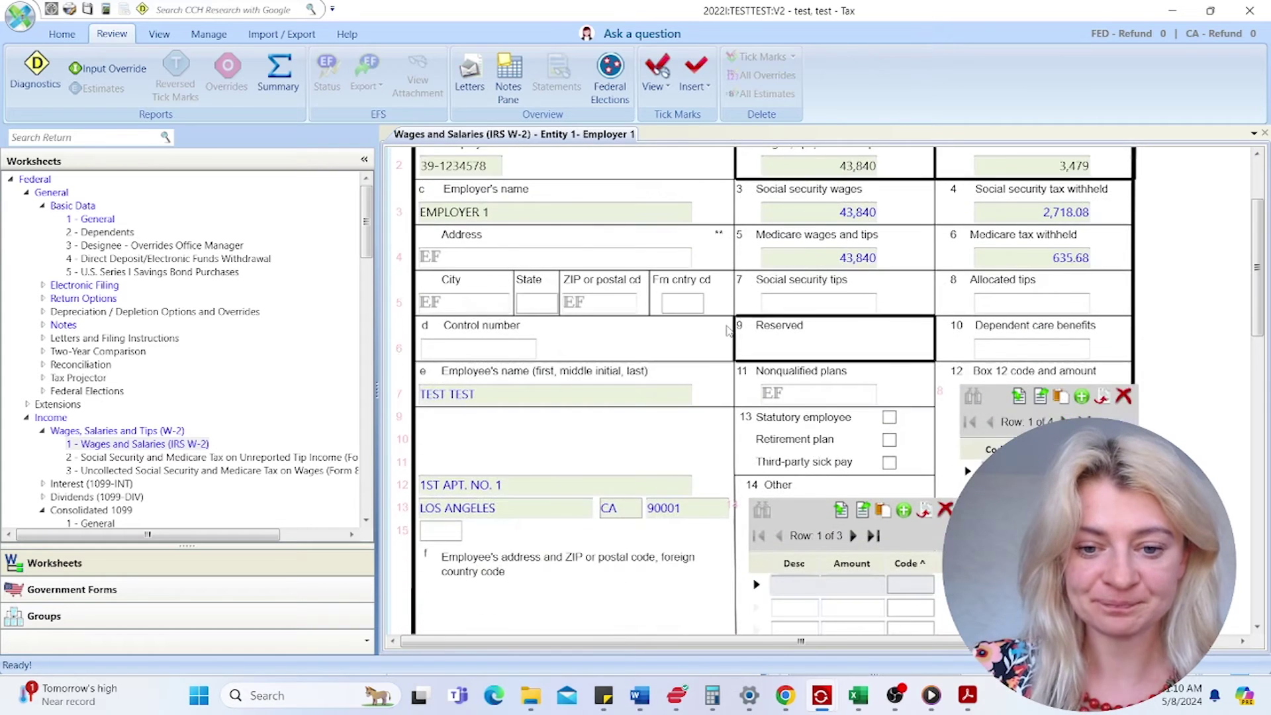
pyautogui.scroll(3, 826, 324)
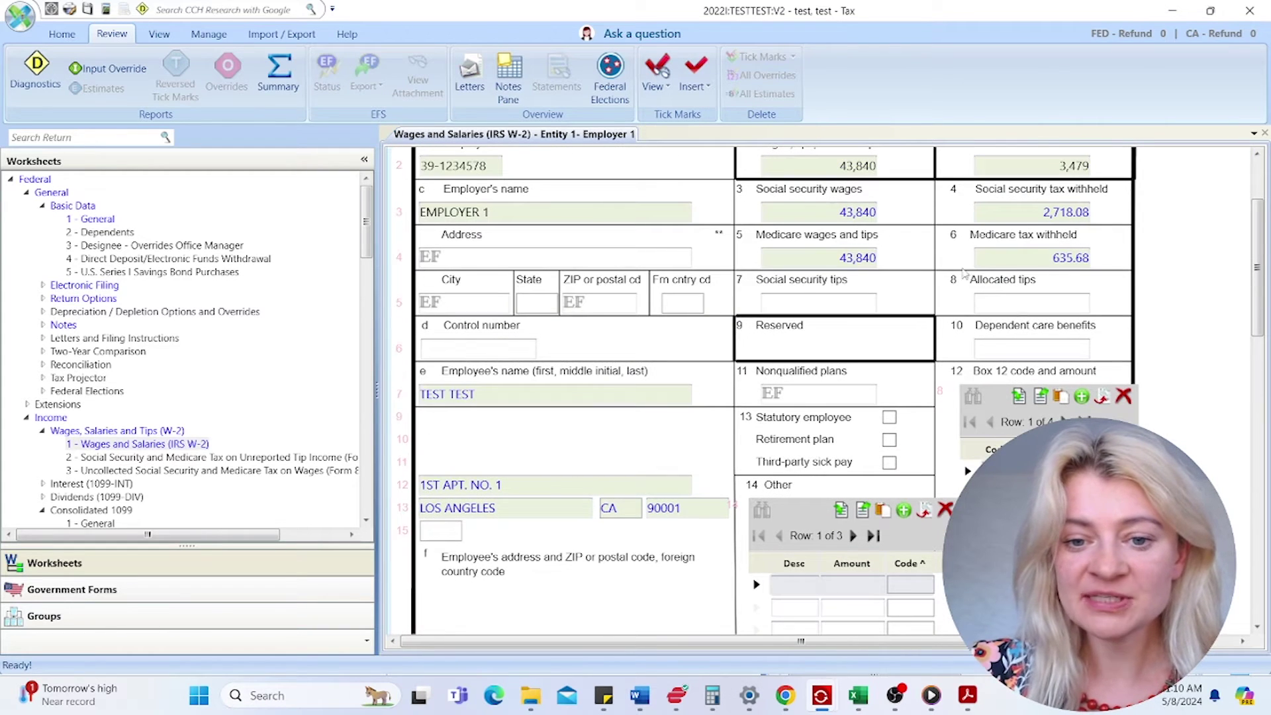
pyautogui.scroll(-1, 993, 411)
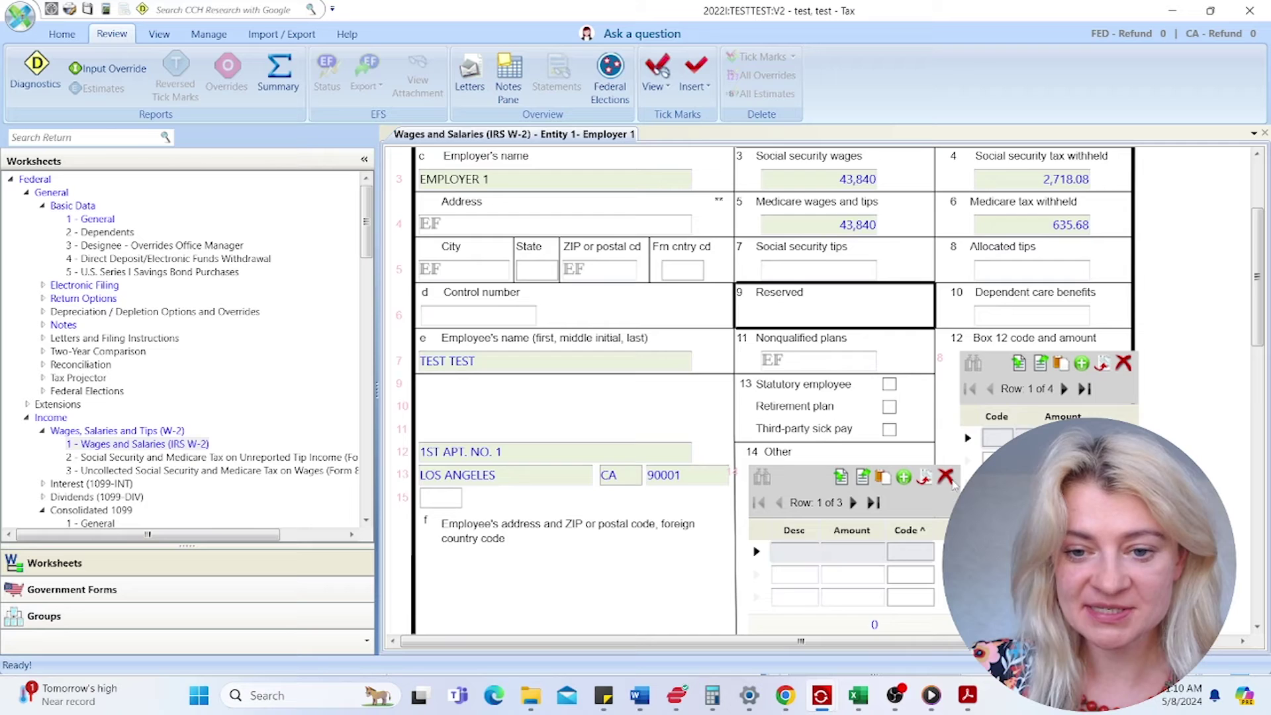
pyautogui.scroll(-3, 895, 397)
pyautogui.scroll(-3, 895, 402)
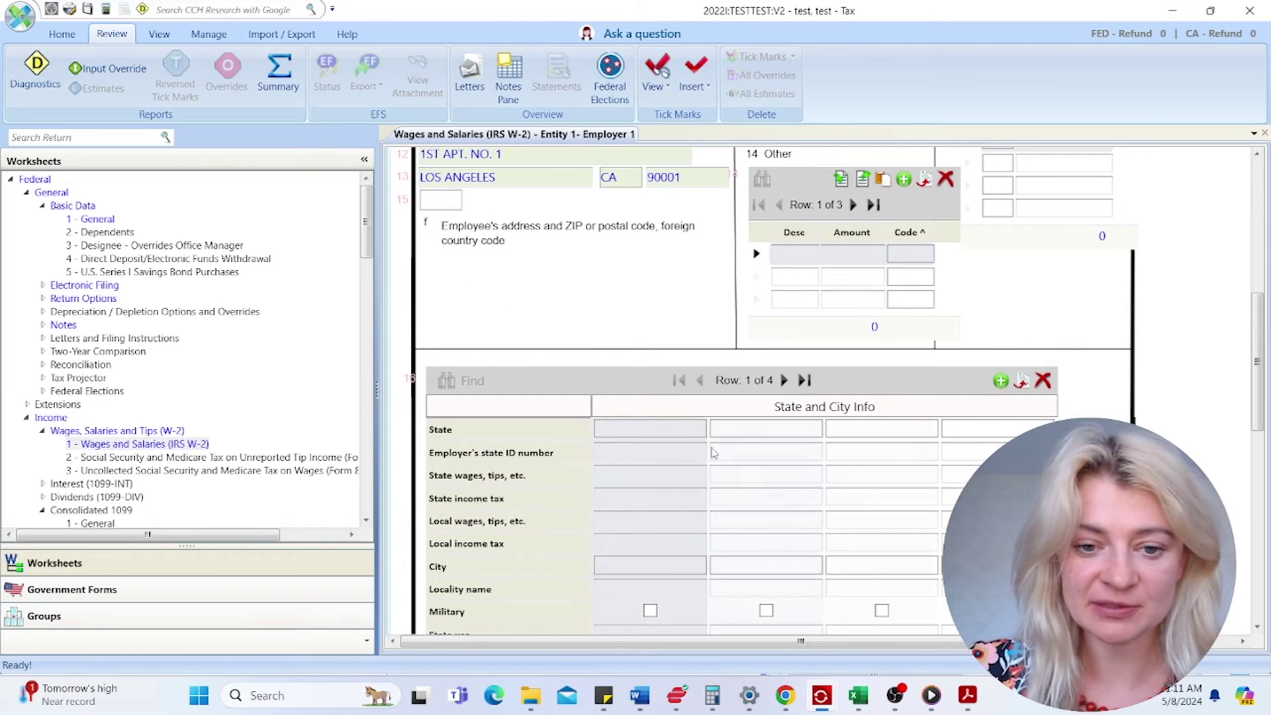
# - Enter state CA and paste the employer's state ID copied from the W-2 PDF
pyautogui.click(654, 432)
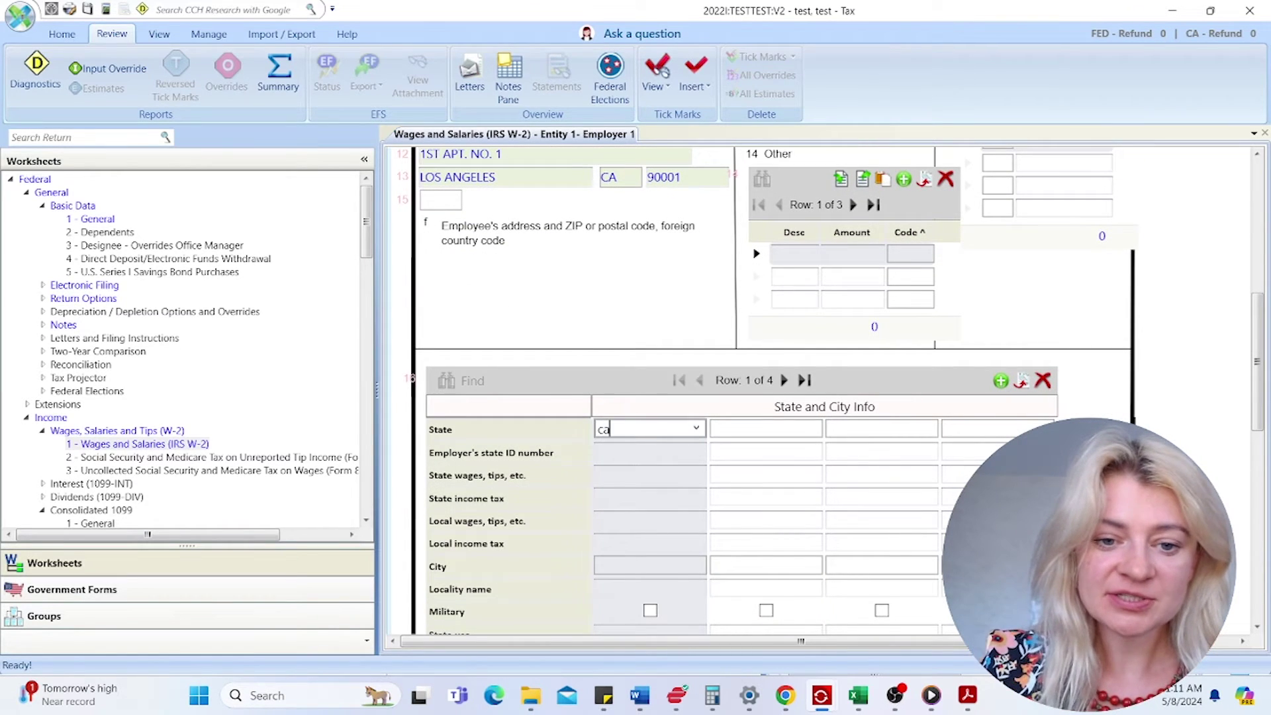
pyautogui.write('ca')
pyautogui.press('Tab')
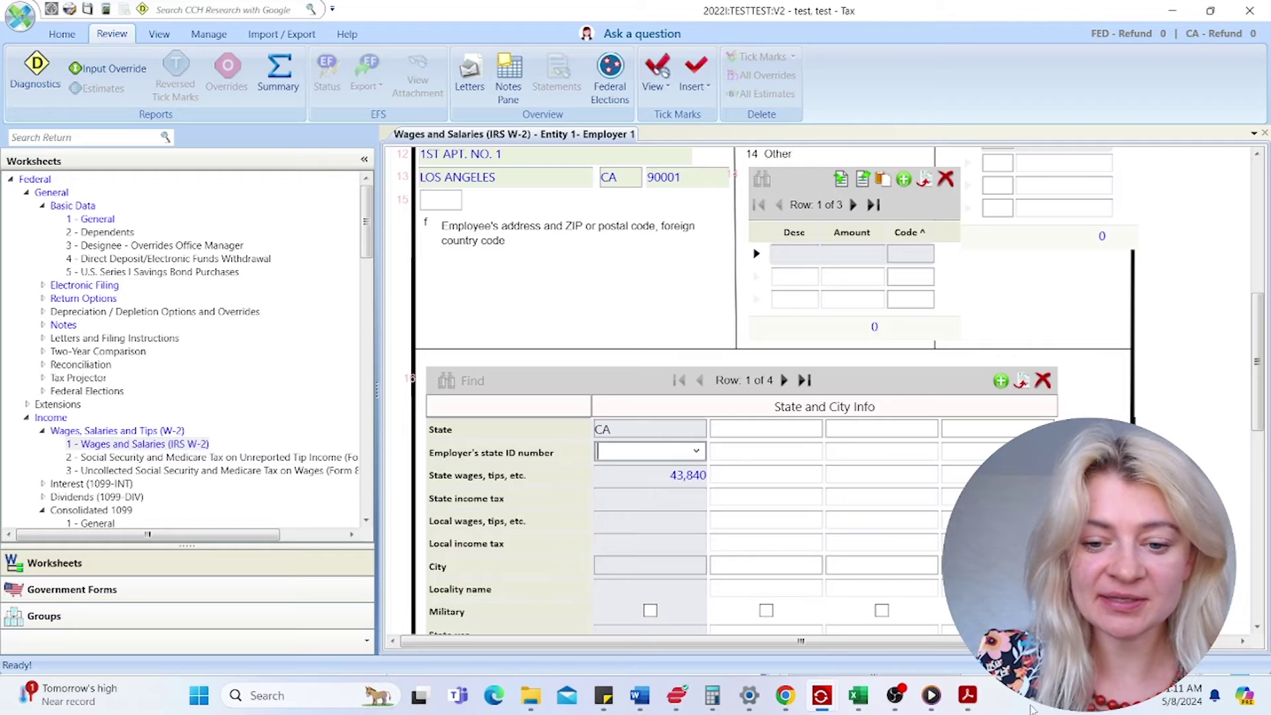
pyautogui.click(967, 697)
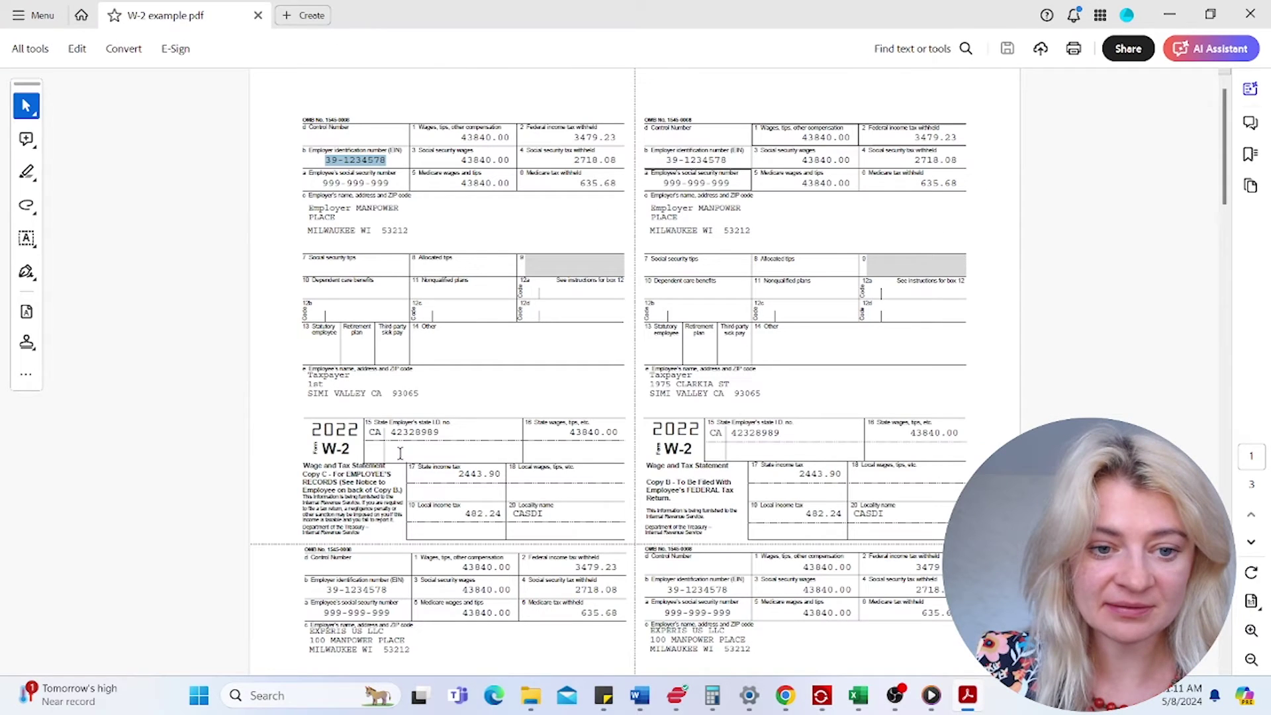
pyautogui.moveTo(390, 431); pyautogui.dragTo(441, 432)
pyautogui.rightClick(433, 434)
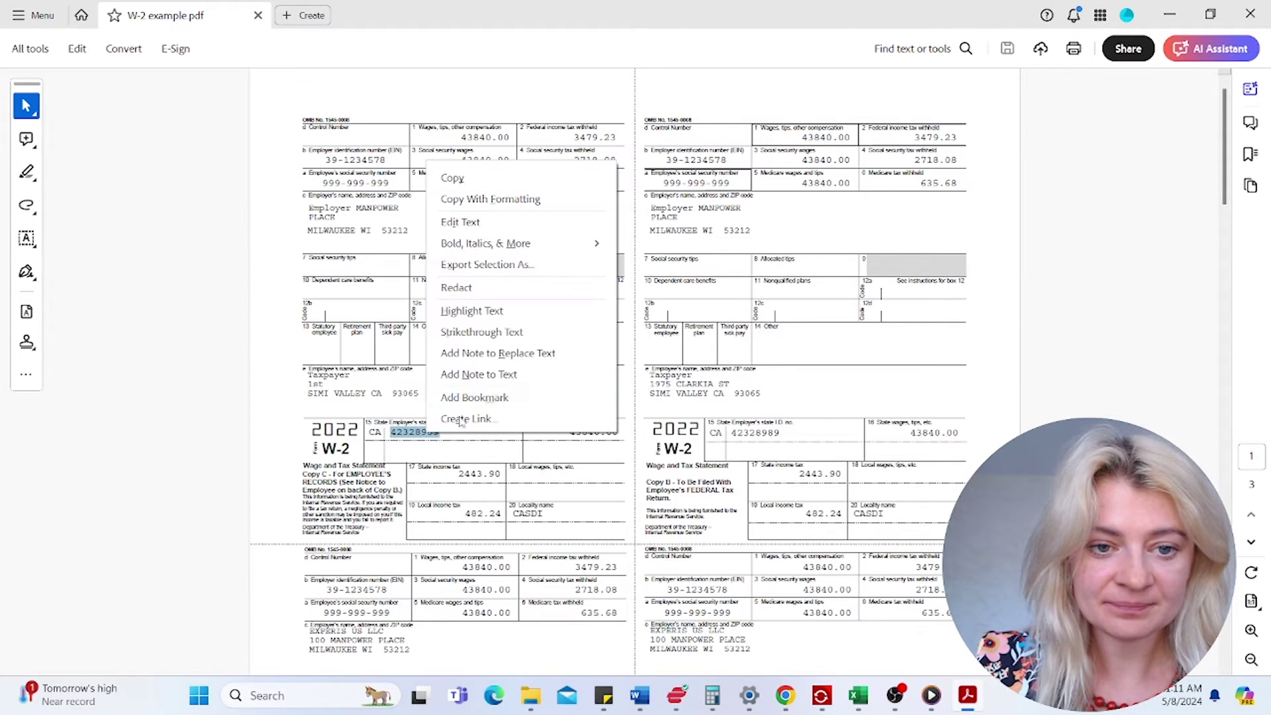
pyautogui.click(455, 177)
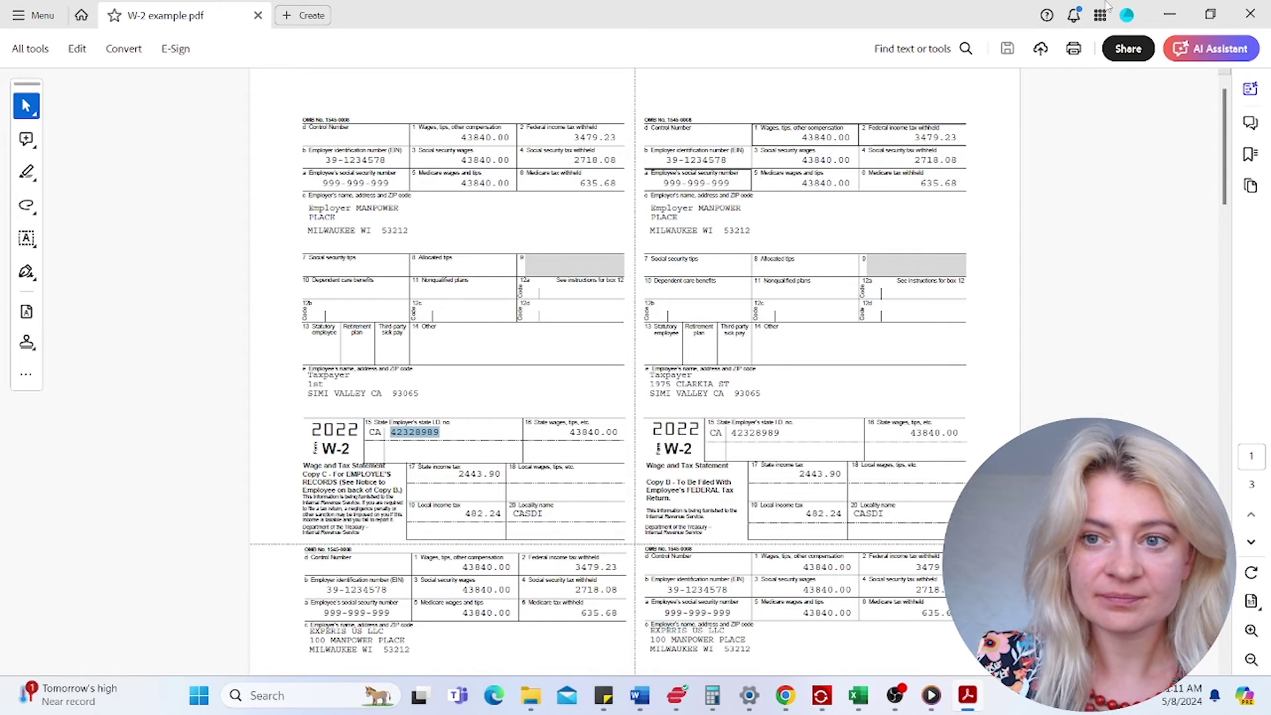
pyautogui.click(1170, 15)
pyautogui.click(630, 455)
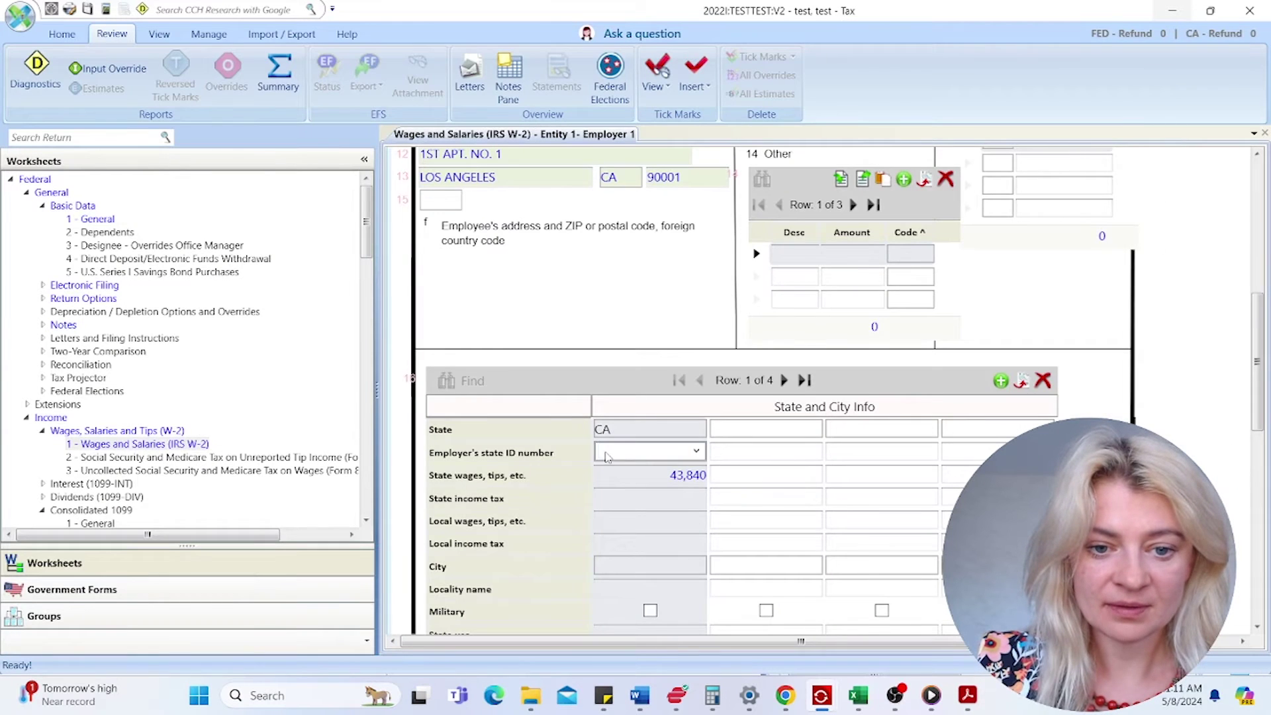
pyautogui.rightClick(647, 463)
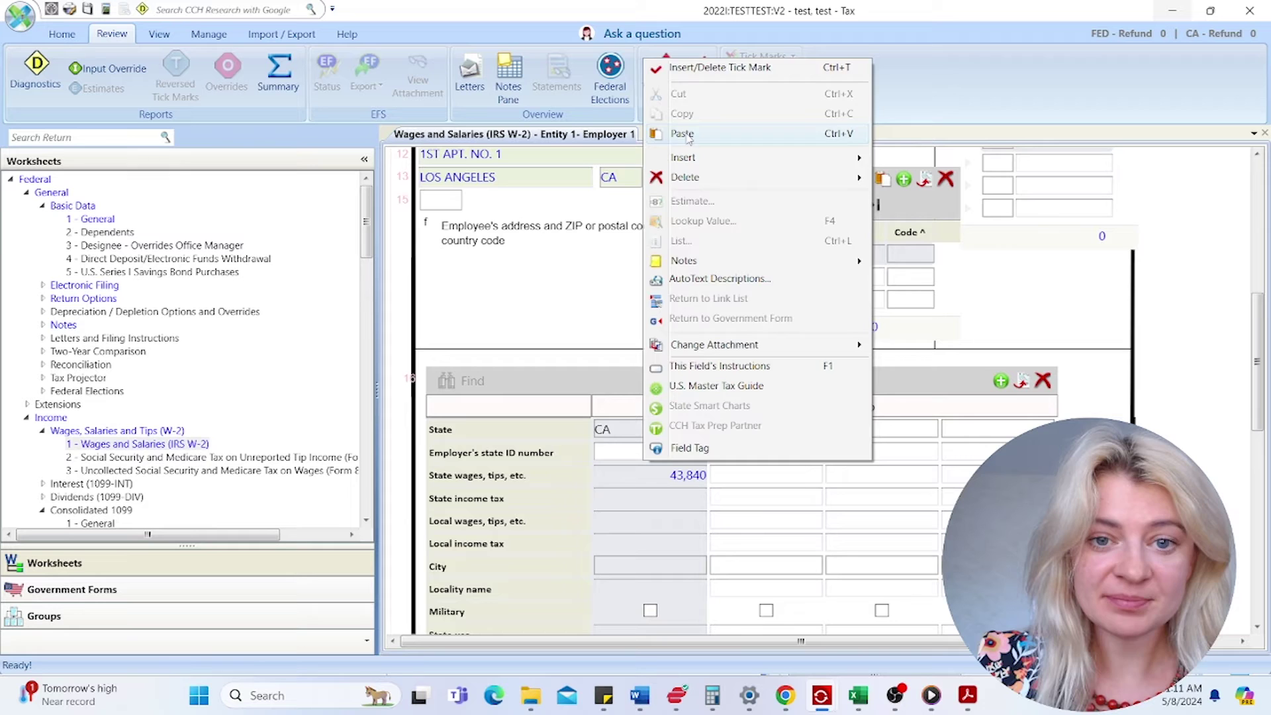
pyautogui.click(662, 132)
pyautogui.click(623, 483)
pyautogui.click(627, 496)
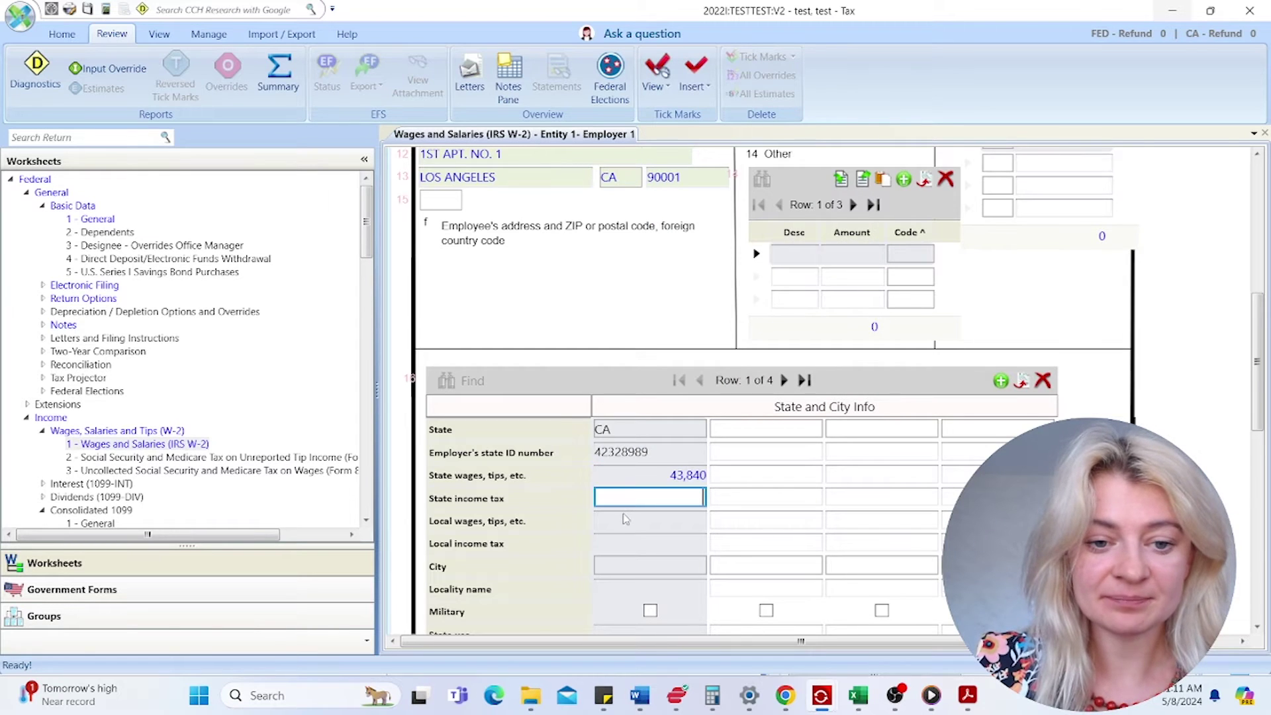
# - Paste the 2,443.90 state income tax from the W-2 PDF into State income tax
pyautogui.scroll(-3, 625, 518)
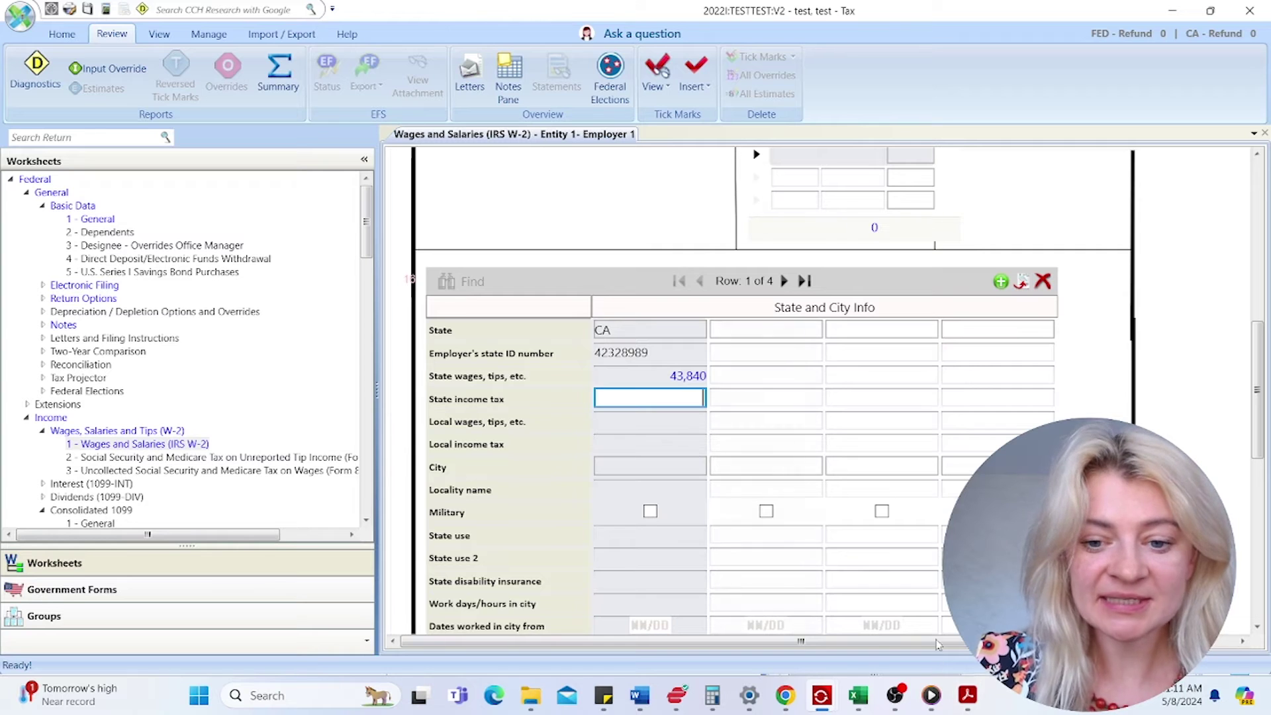
pyautogui.click(970, 697)
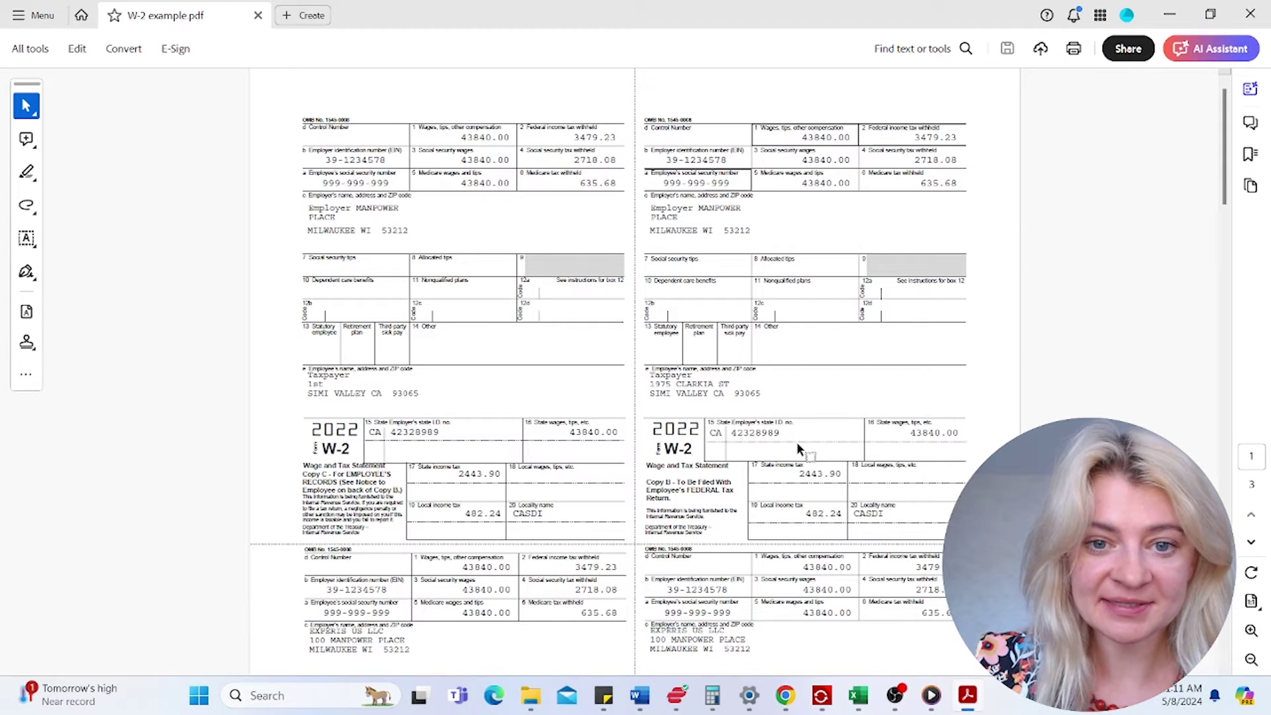
pyautogui.moveTo(457, 474); pyautogui.dragTo(496, 476)
pyautogui.rightClick(500, 475)
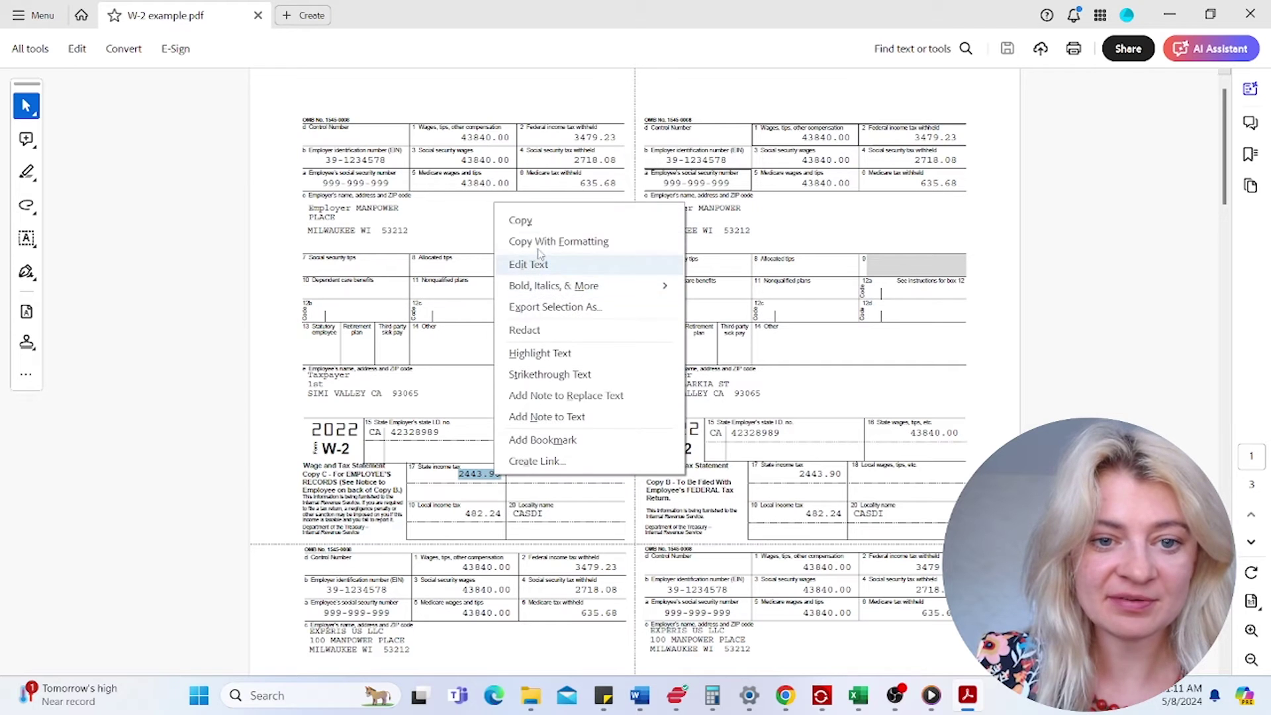
pyautogui.click(539, 224)
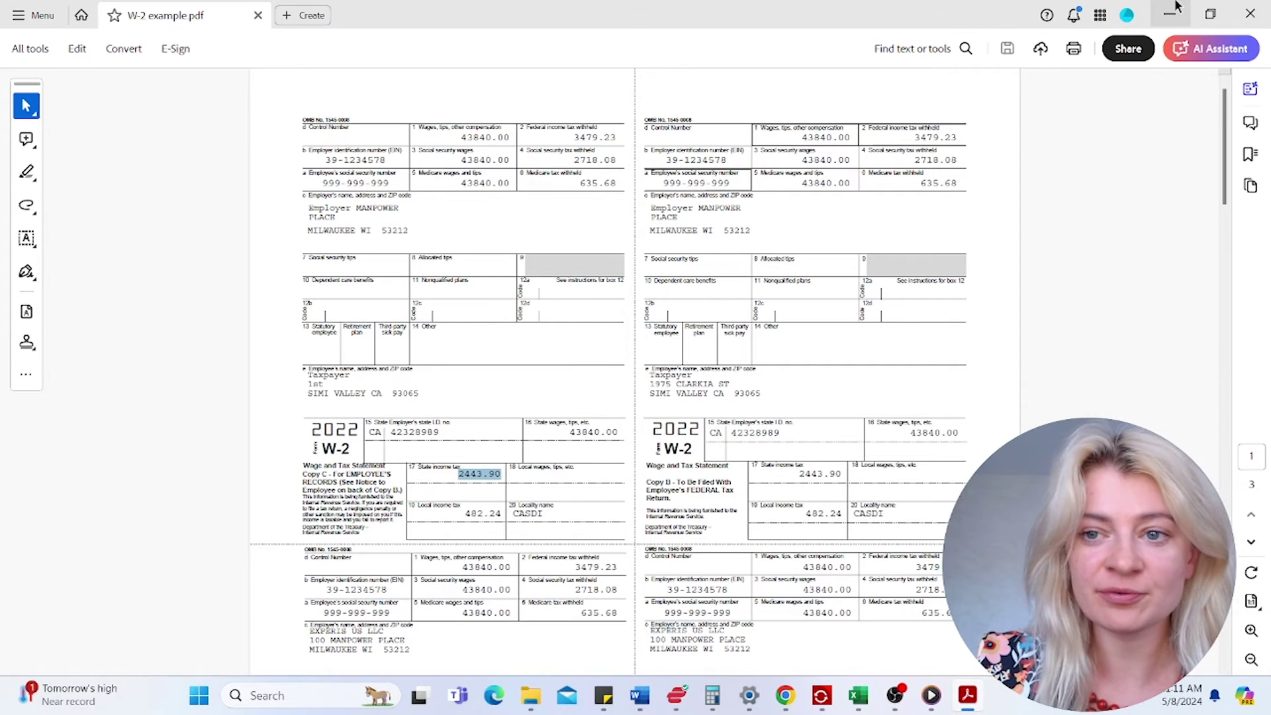
pyautogui.click(1170, 14)
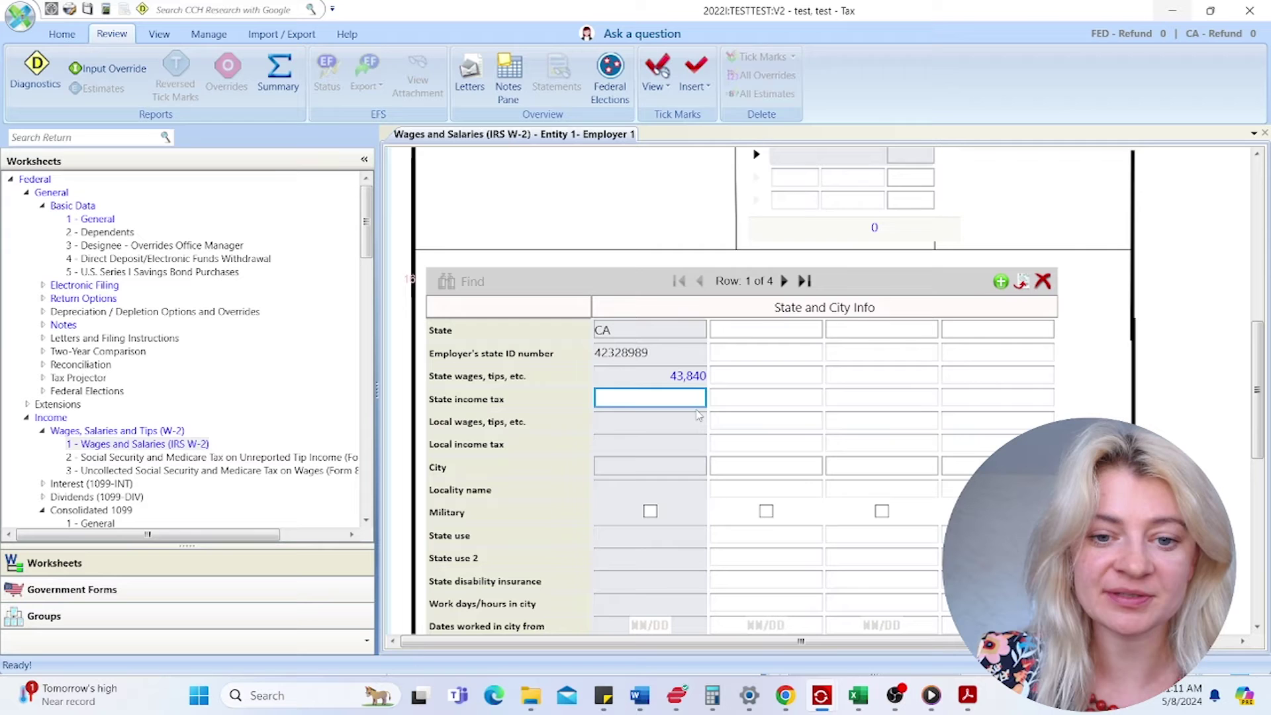
pyautogui.rightClick(692, 401)
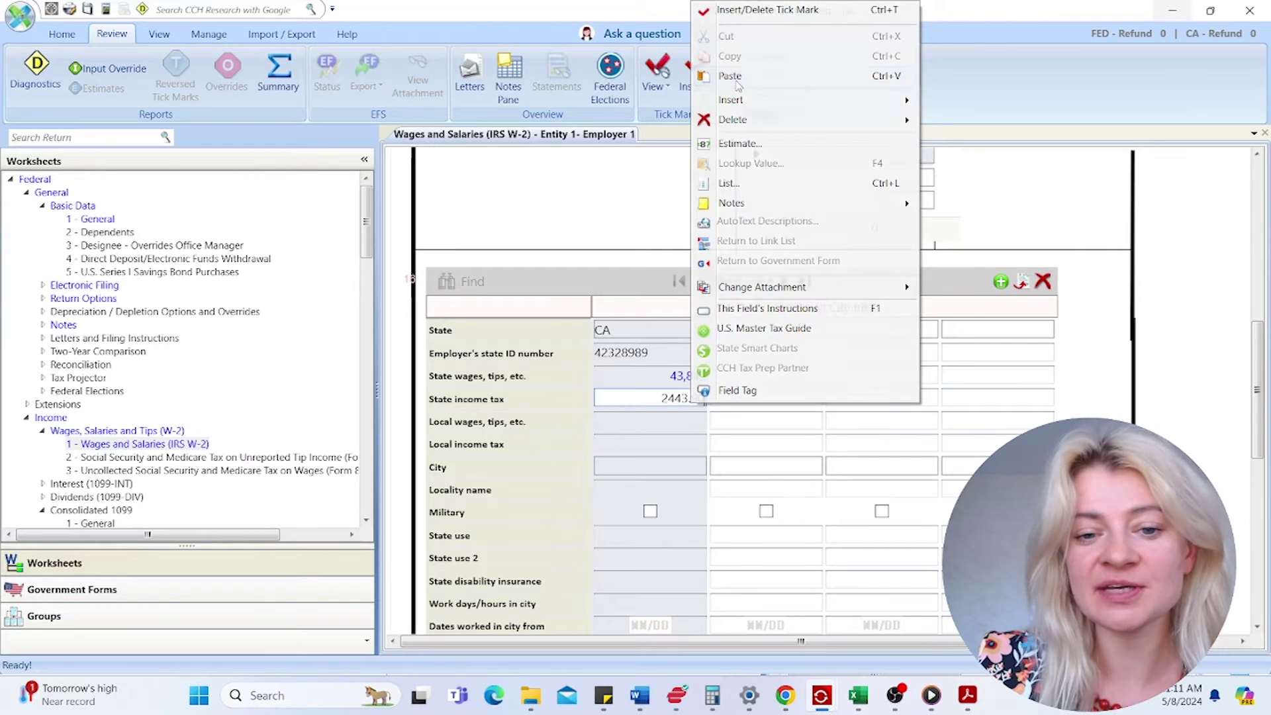
pyautogui.click(731, 77)
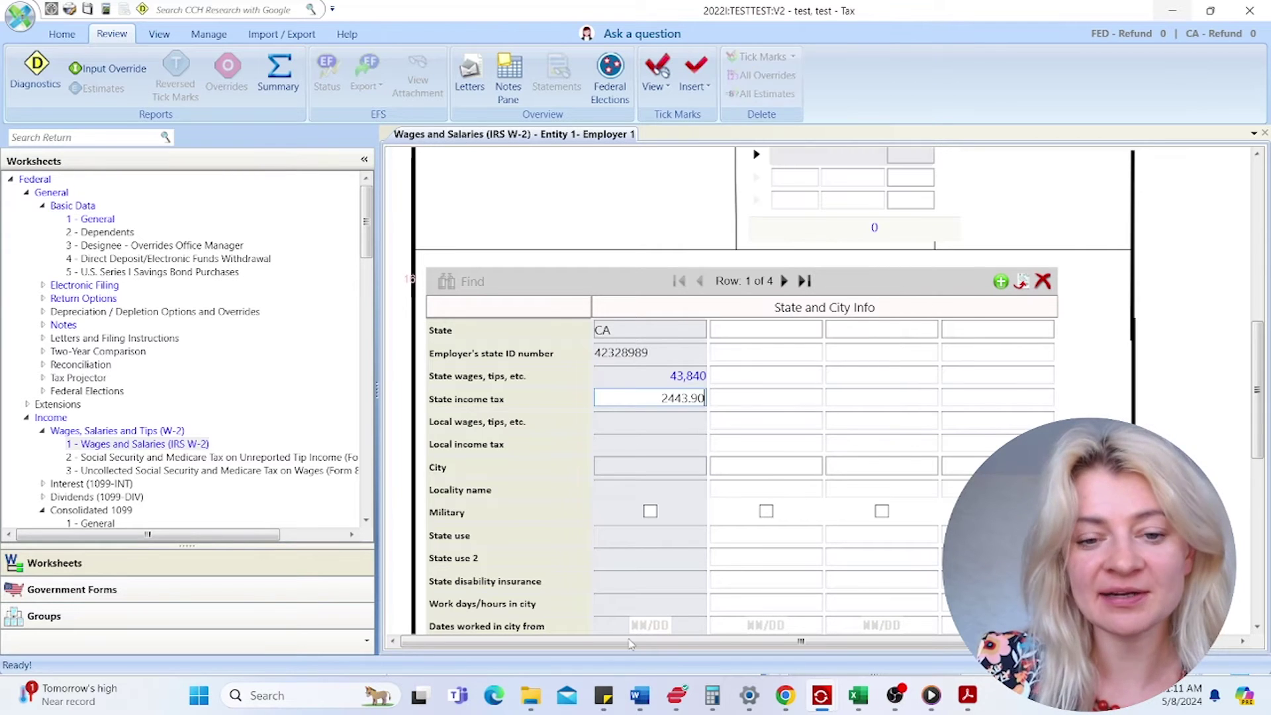
pyautogui.click(632, 445)
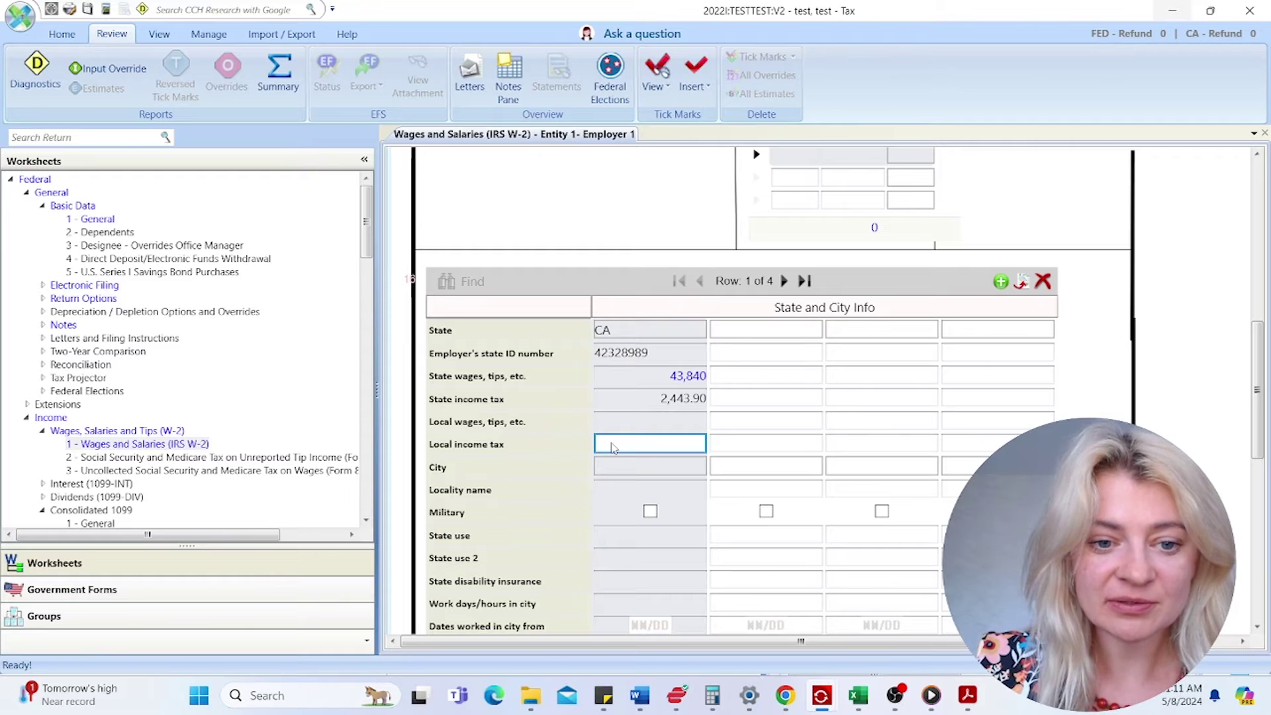
# - Enter CASDI in Locality name and 2,444 as state disability insurance
pyautogui.click(605, 494)
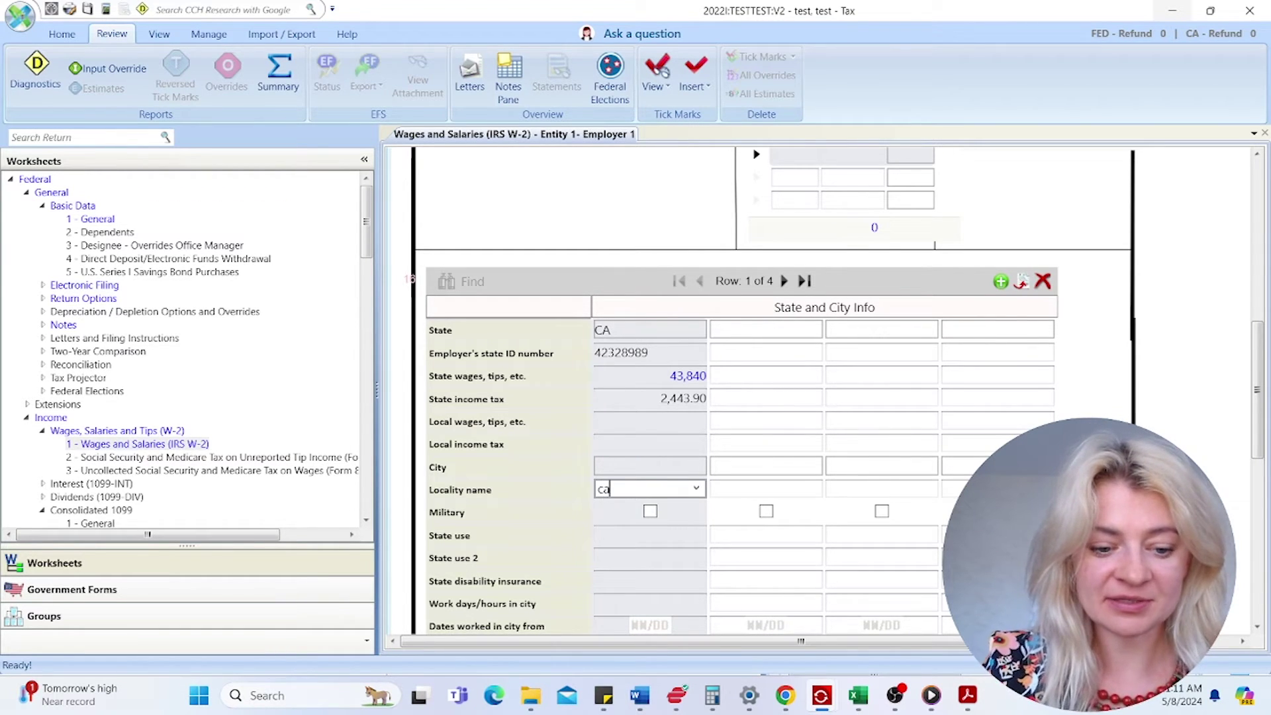
pyautogui.write('casdi')
pyautogui.press('Tab')
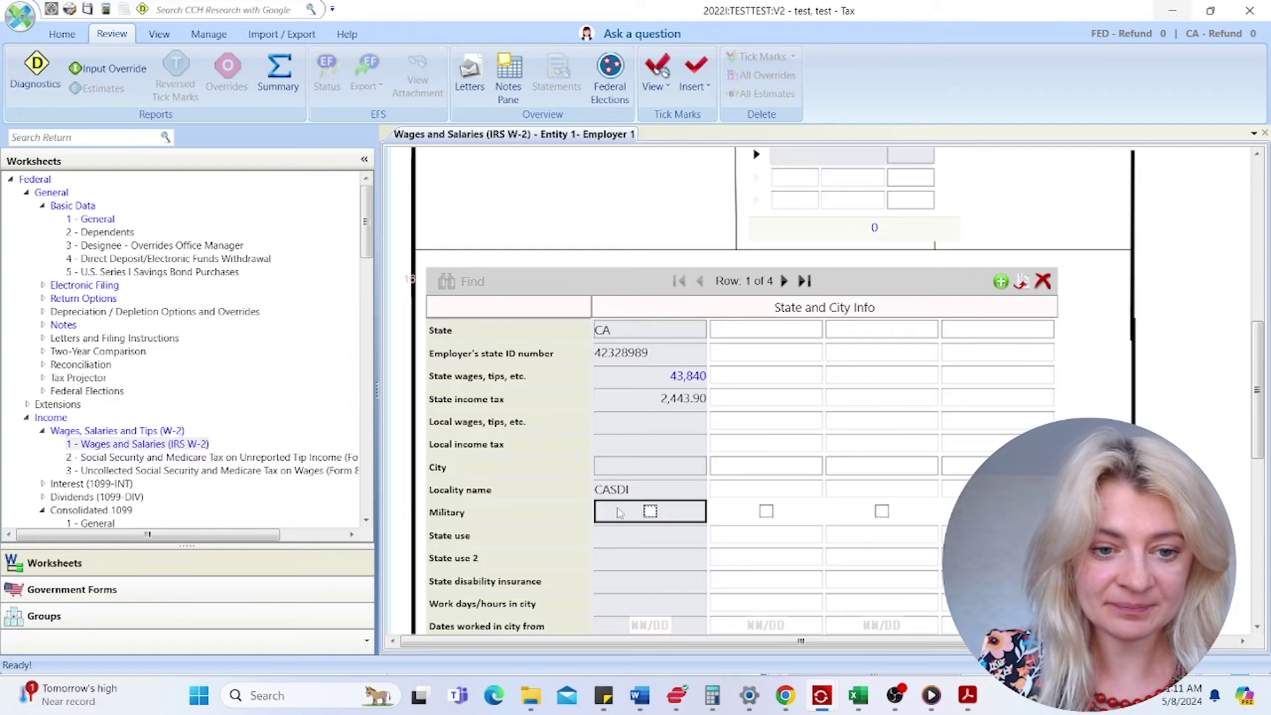
pyautogui.click(621, 534)
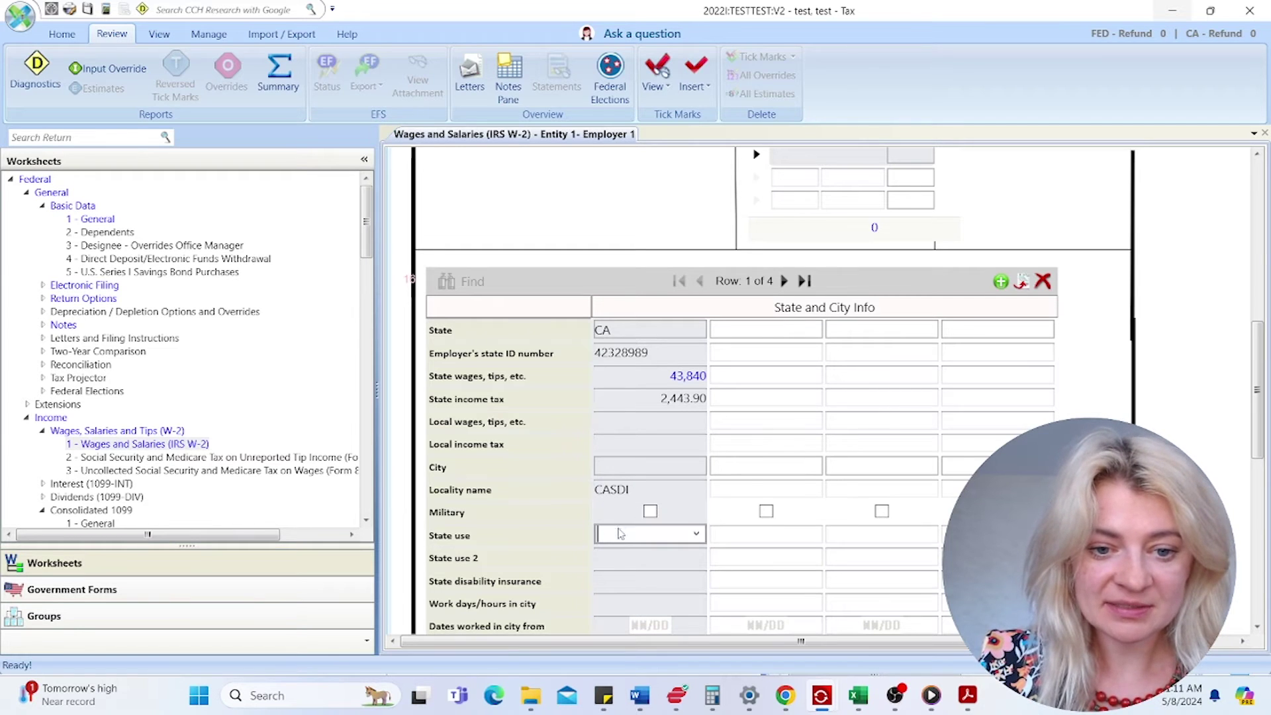
pyautogui.click(695, 536)
pyautogui.click(695, 536)
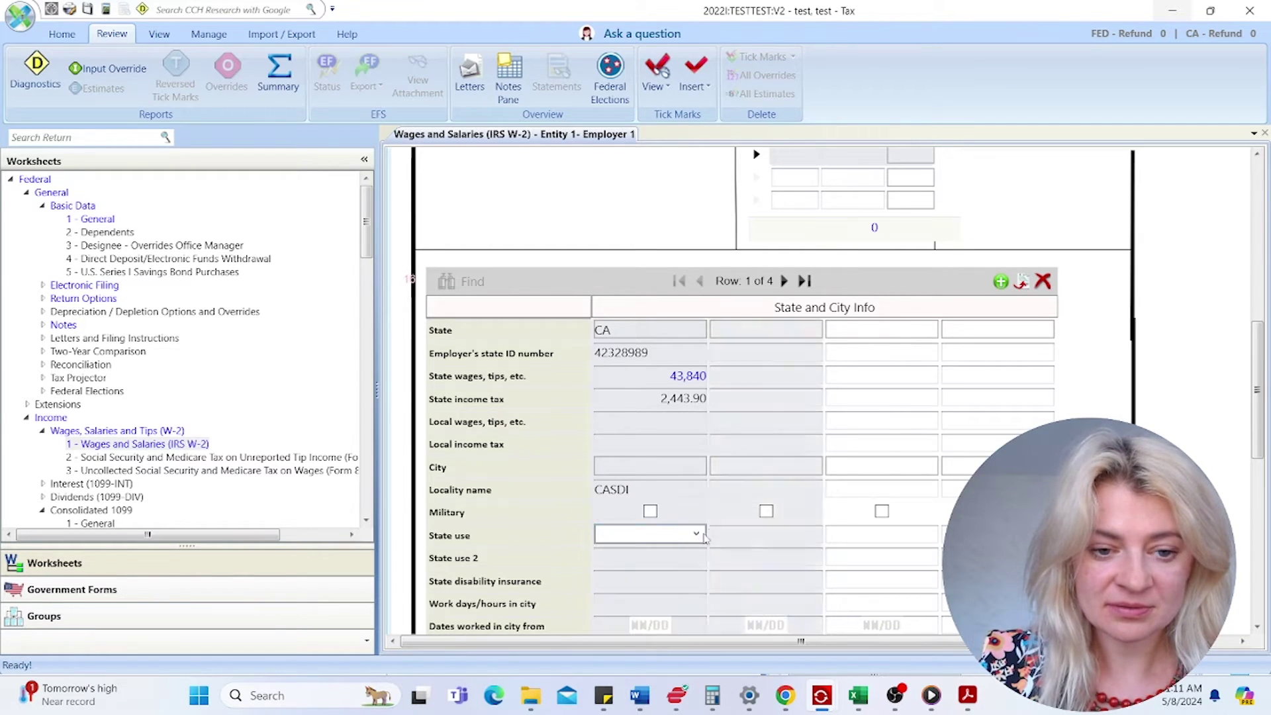
pyautogui.scroll(-1, 623, 536)
pyautogui.click(626, 517)
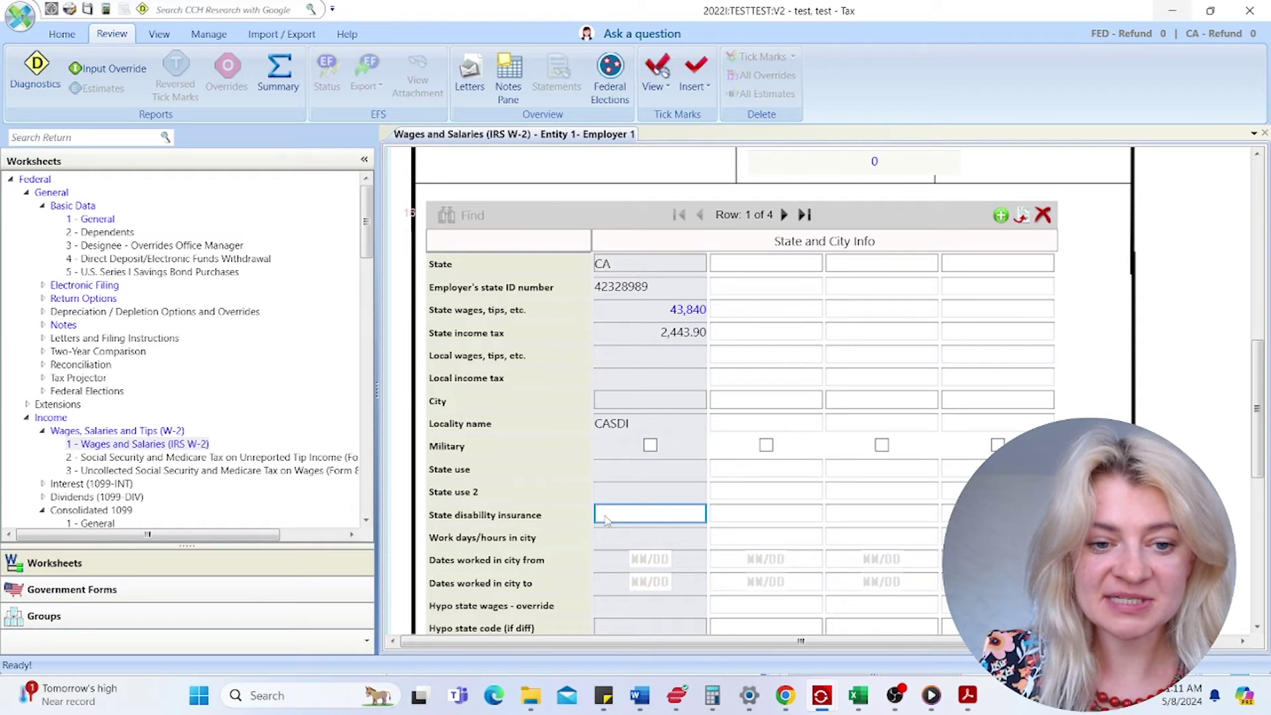
pyautogui.click(968, 695)
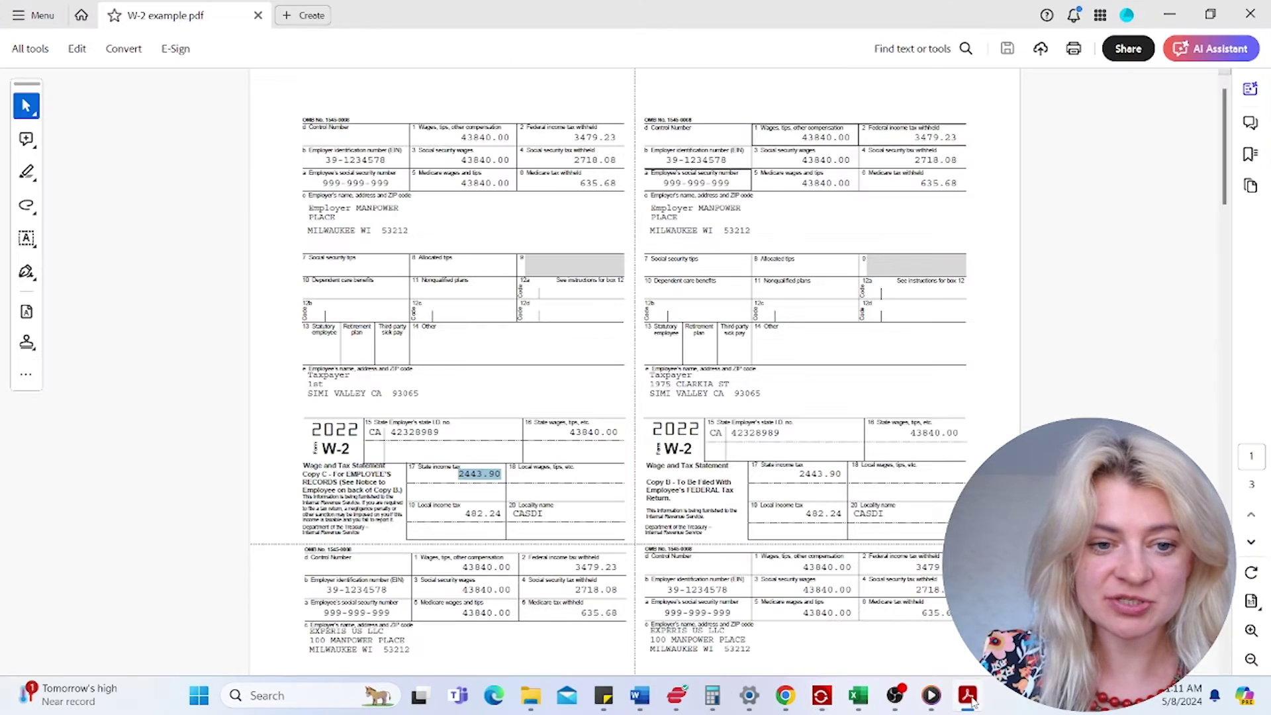
pyautogui.click(967, 695)
pyautogui.write('2,444')
pyautogui.press('Tab')
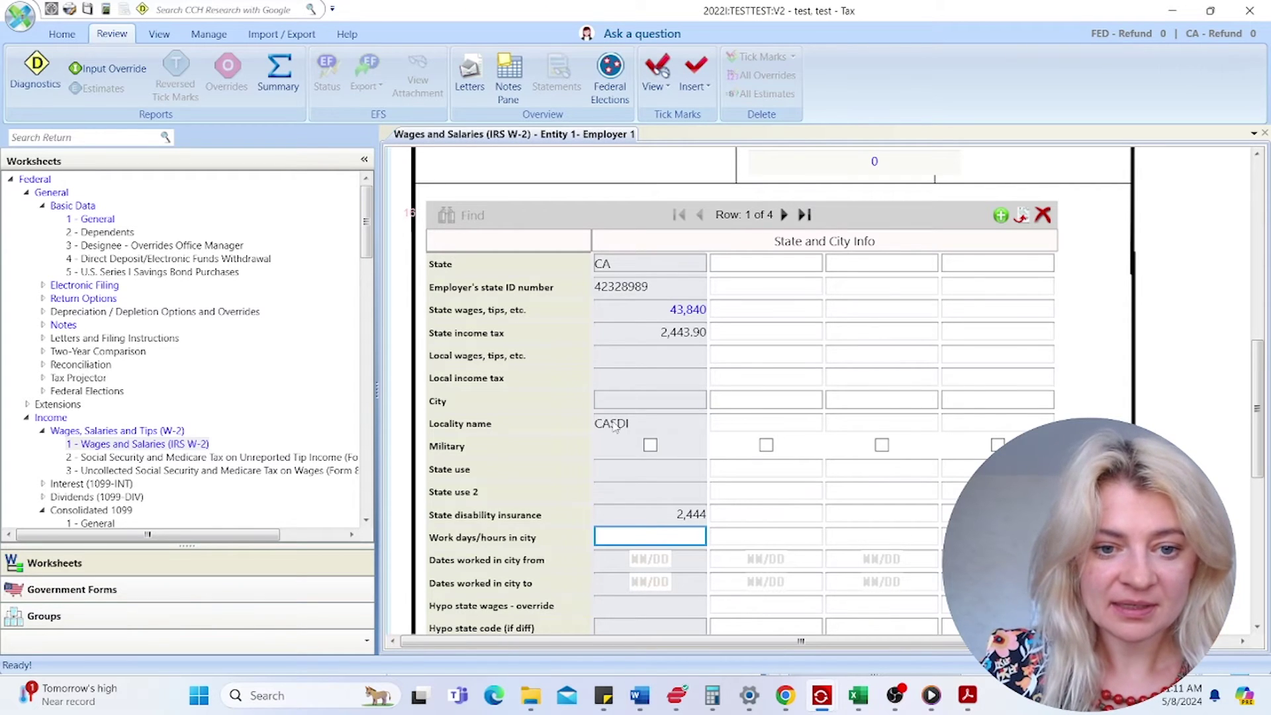
# - Move CASDI into State use and clear the Locality name field
pyautogui.click(615, 425)
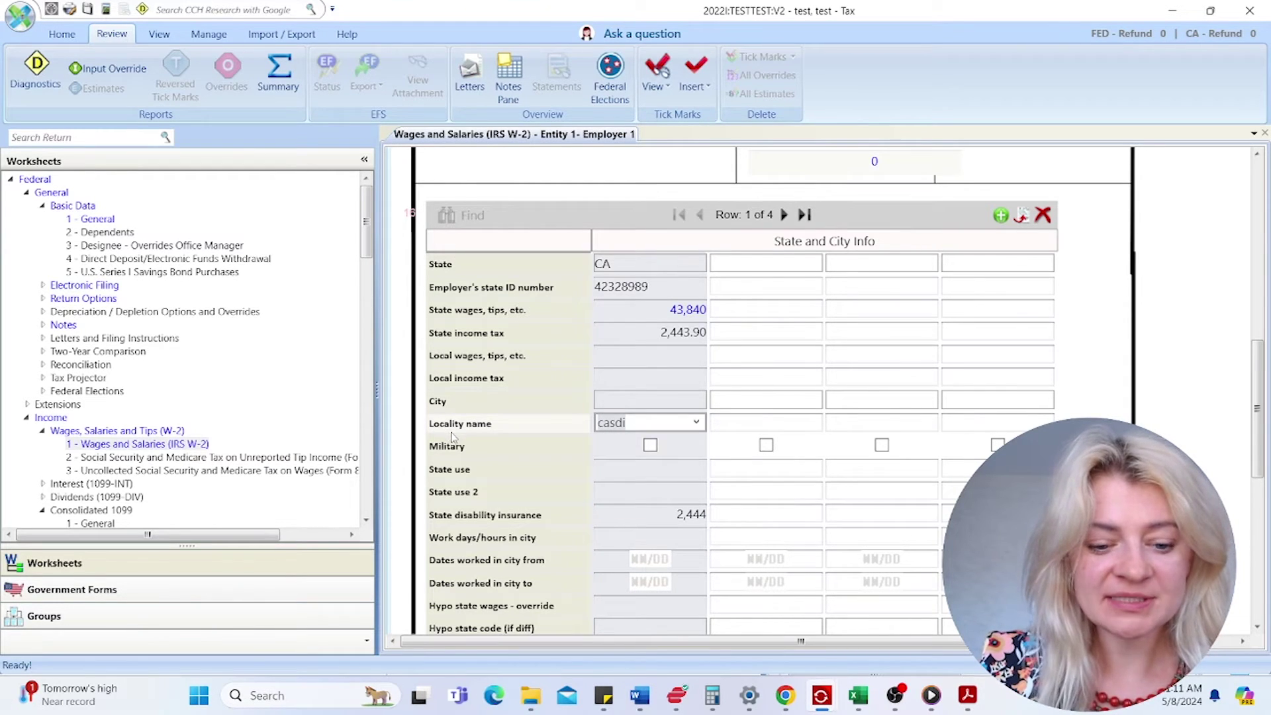
pyautogui.click(613, 474)
pyautogui.hotkey('ctrl', 'v')
pyautogui.click(619, 495)
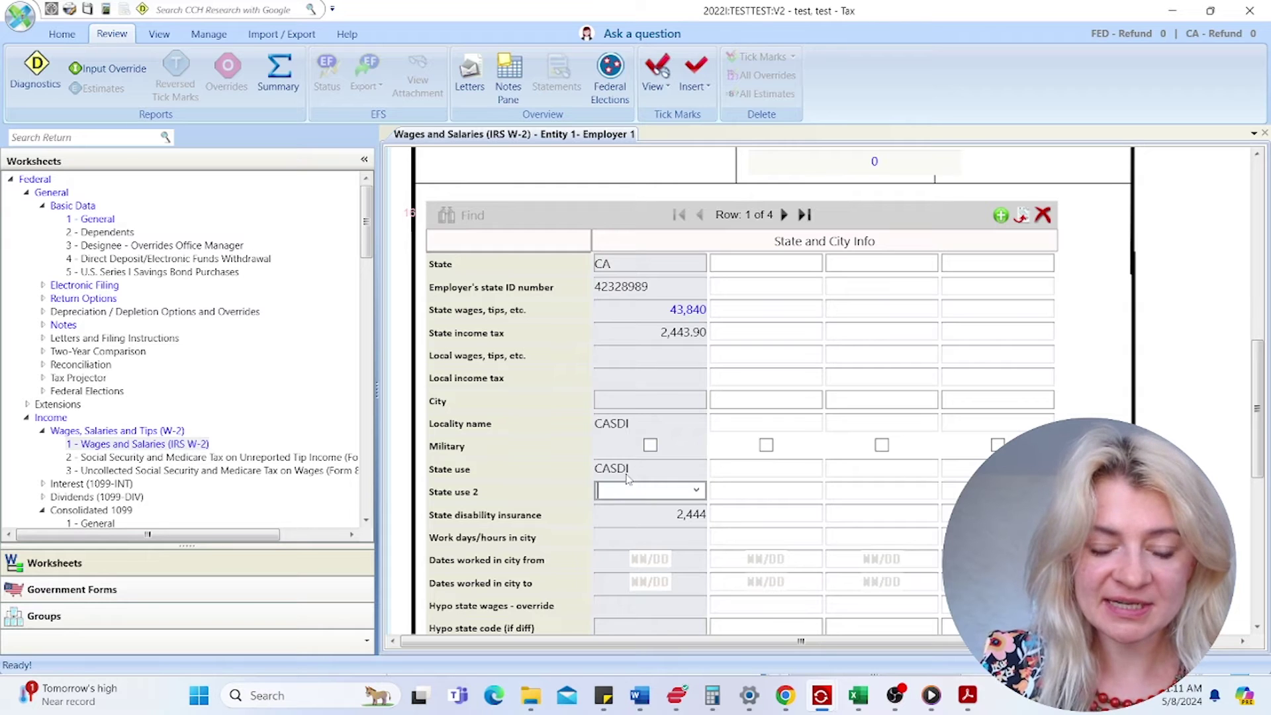
pyautogui.click(628, 477)
pyautogui.click(631, 428)
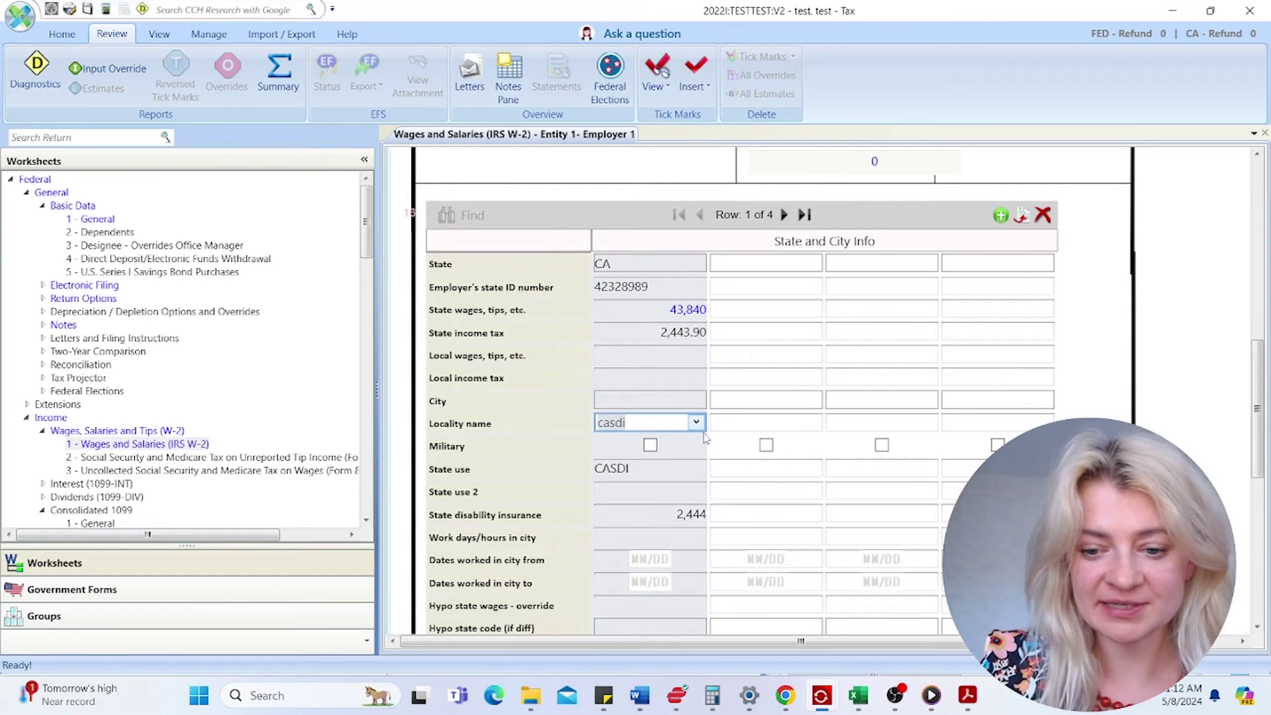
pyautogui.press('Delete')
pyautogui.click(701, 516)
pyautogui.click(629, 470)
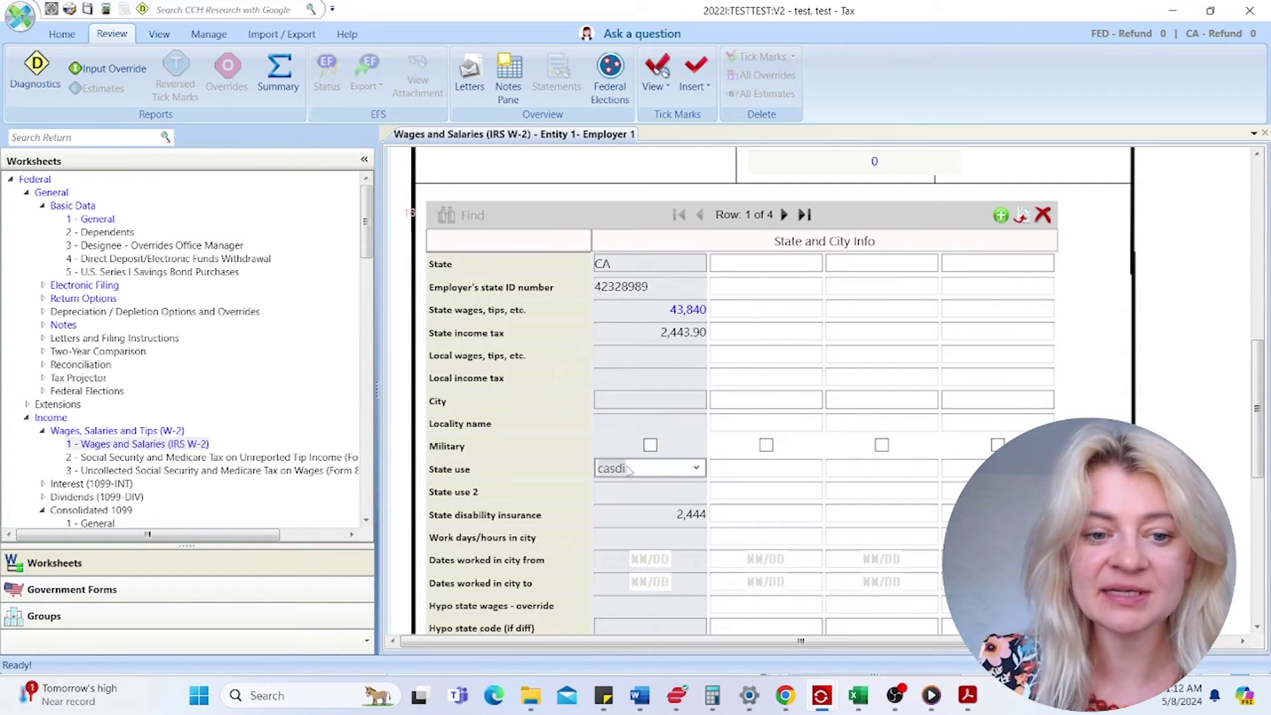
pyautogui.click(634, 515)
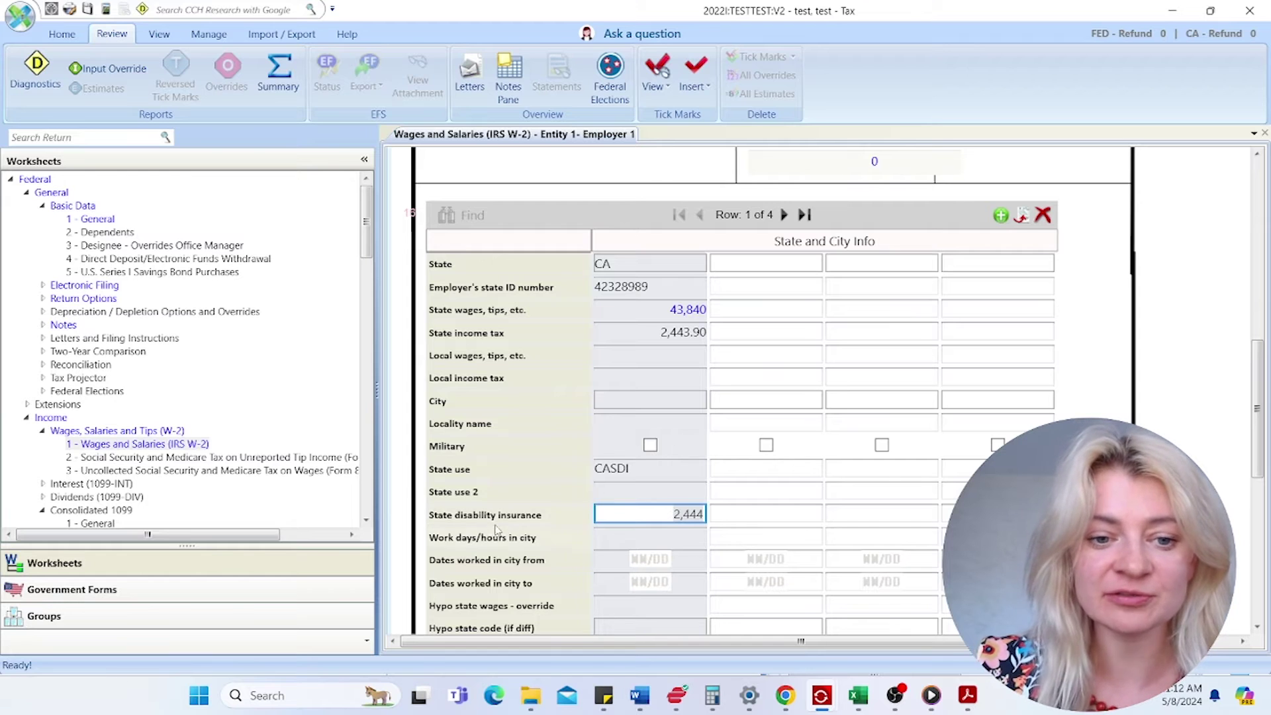
pyautogui.scroll(3, 649, 454)
pyautogui.scroll(6, 648, 454)
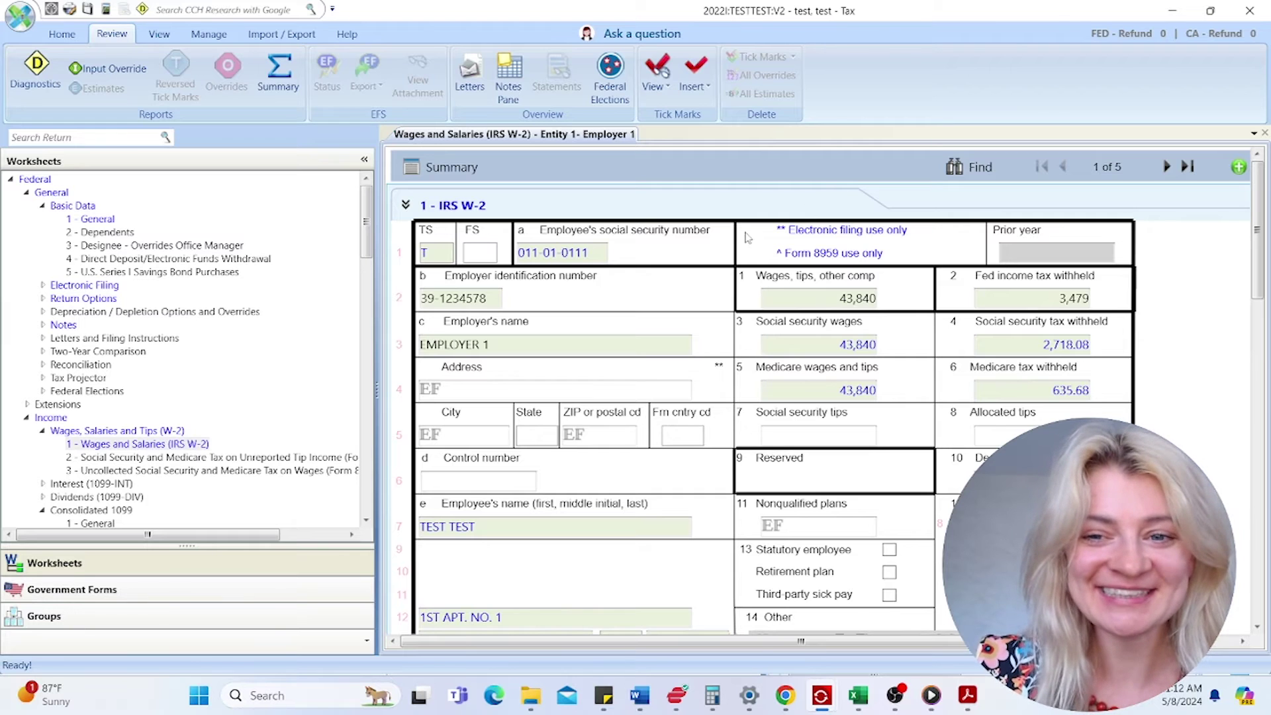
# - Return to the W-2 summary grid listing EMPLOYER 1 with 43,840 wages
pyautogui.click(445, 172)
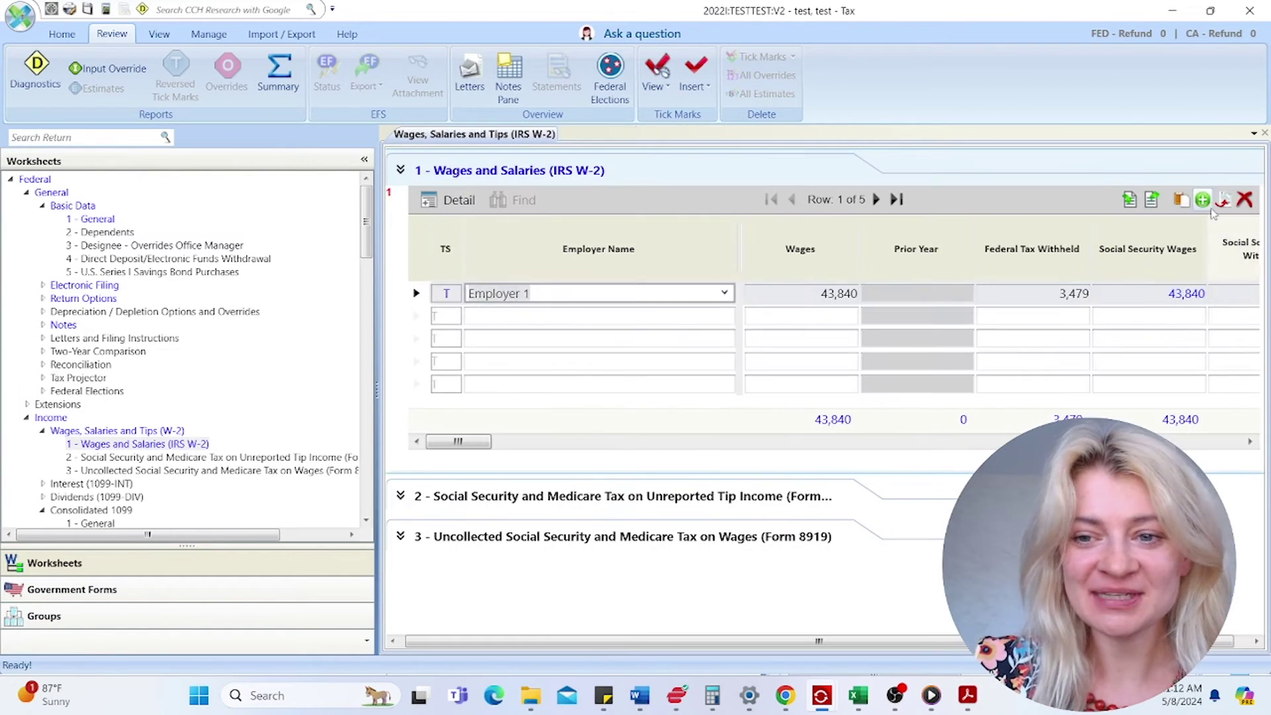
pyautogui.click(581, 317)
pyautogui.click(574, 340)
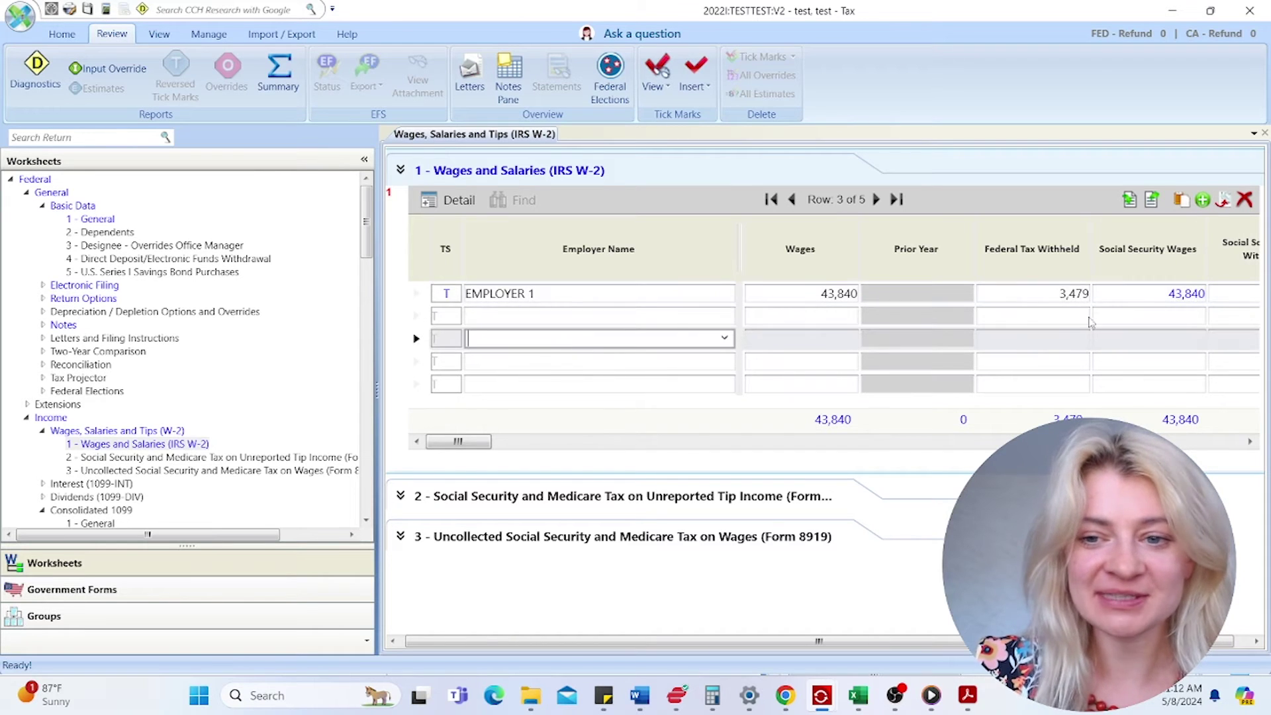
pyautogui.click(515, 385)
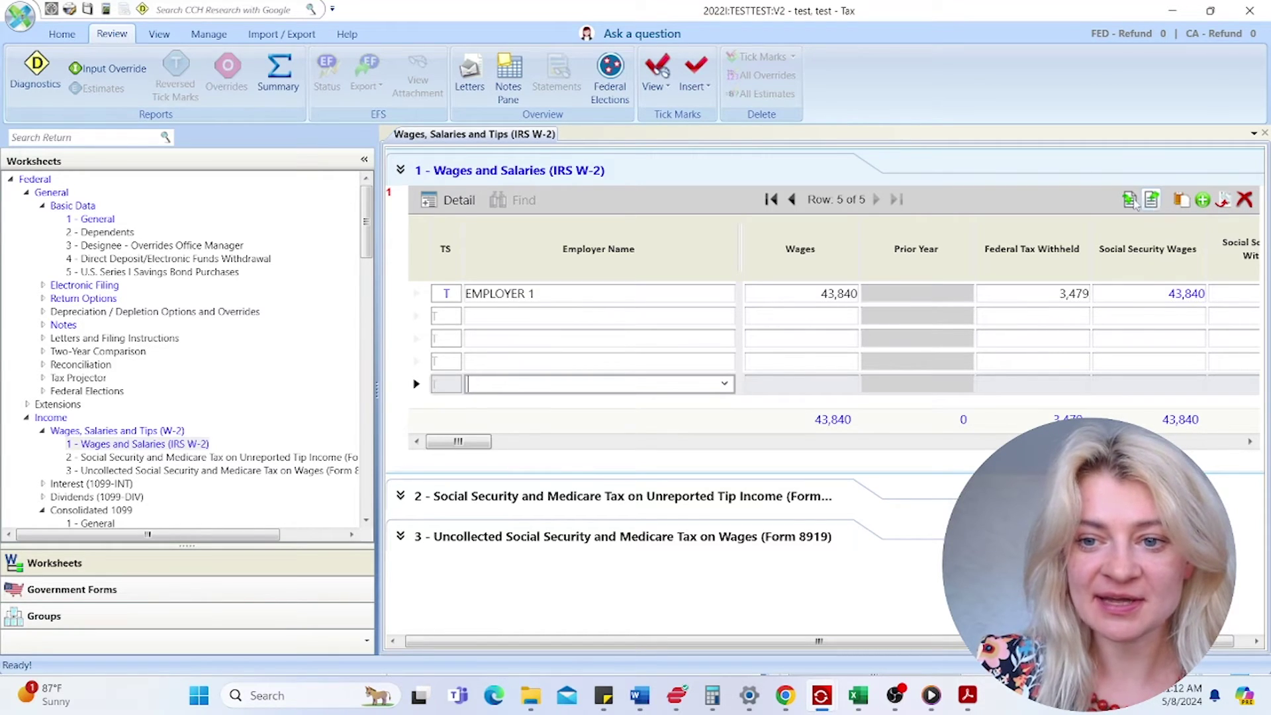
# - Collapse Wages, Salaries and Tips and expand the Interest (1099-INT) worksheets
pyautogui.click(530, 170)
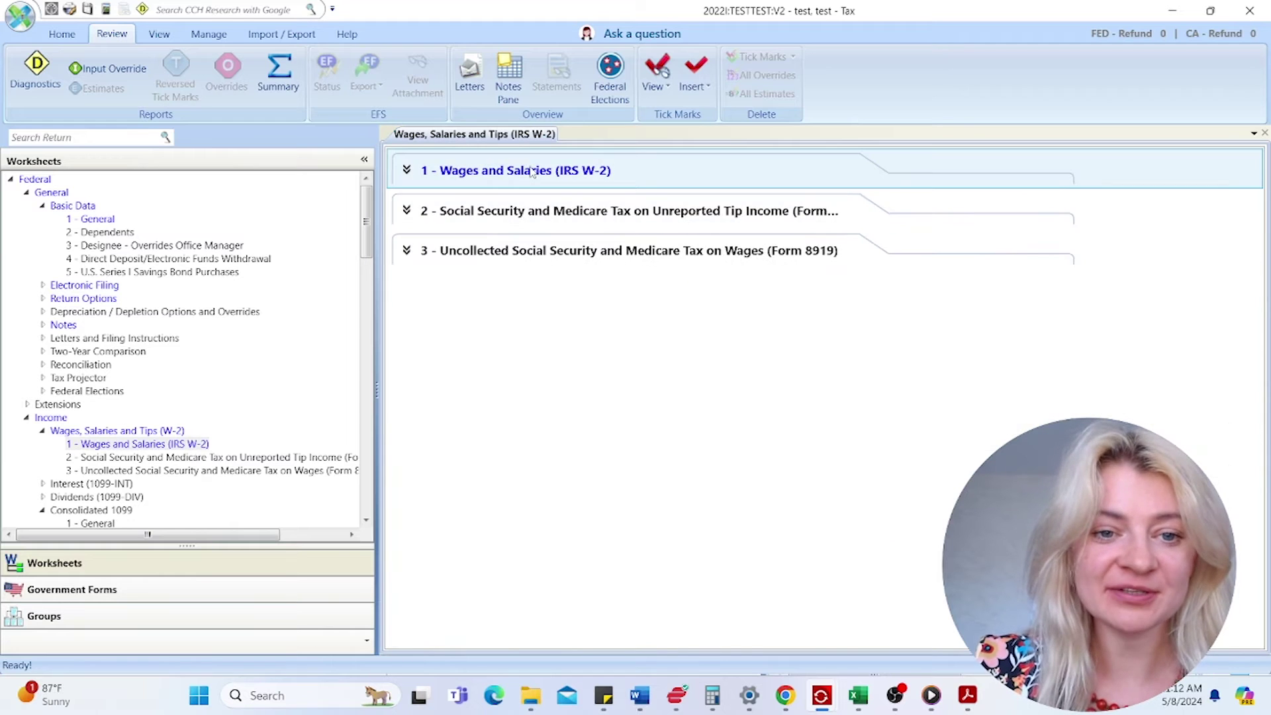
pyautogui.click(529, 168)
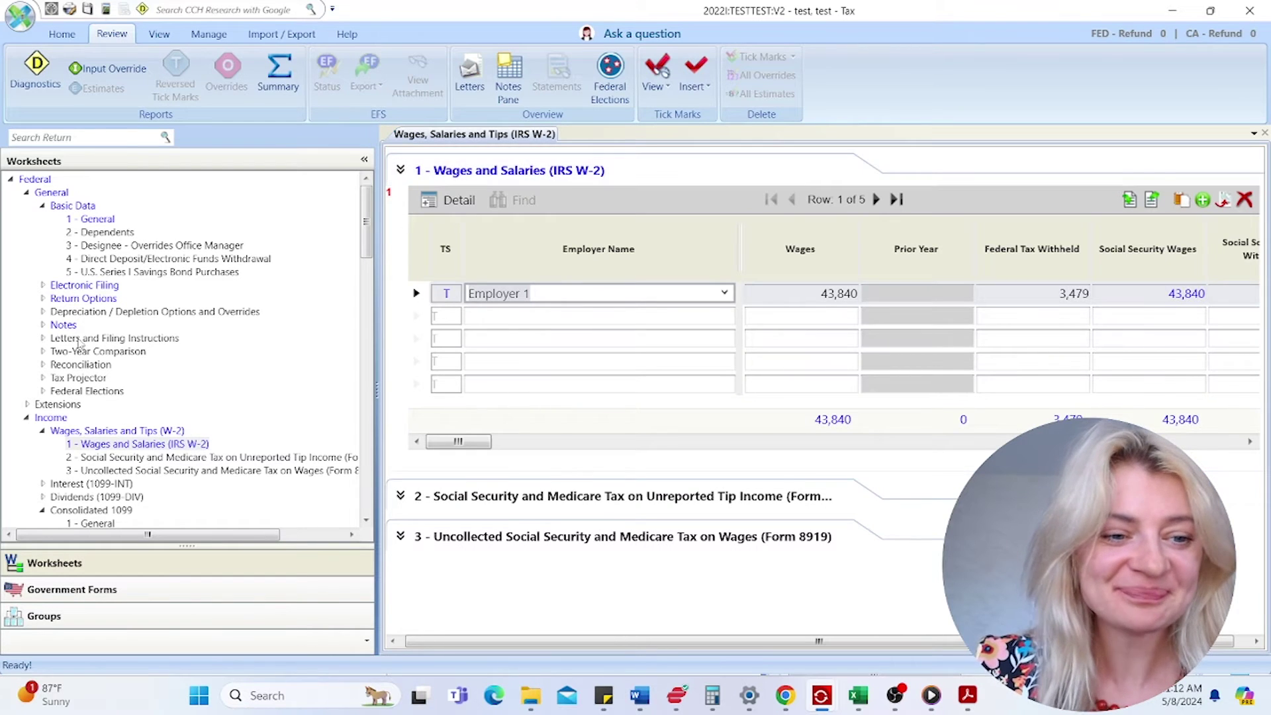
pyautogui.scroll(-5, 139, 342)
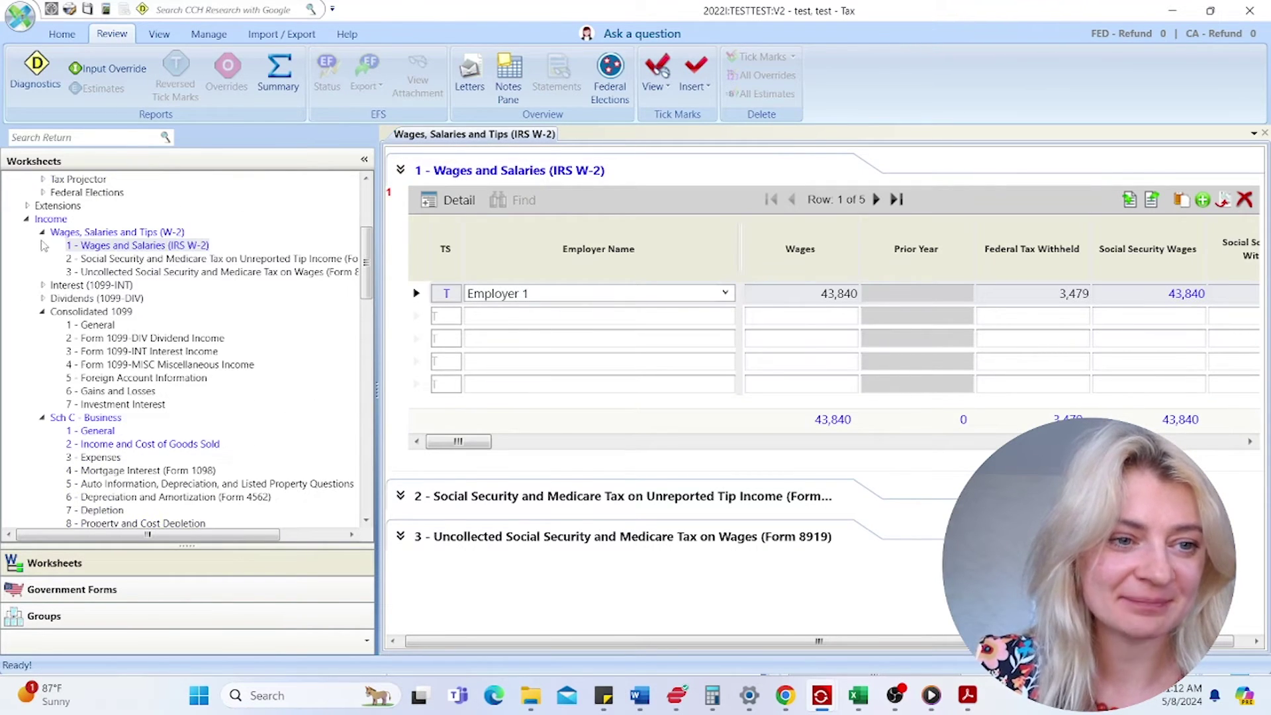
pyautogui.click(42, 232)
pyautogui.doubleClick(70, 245)
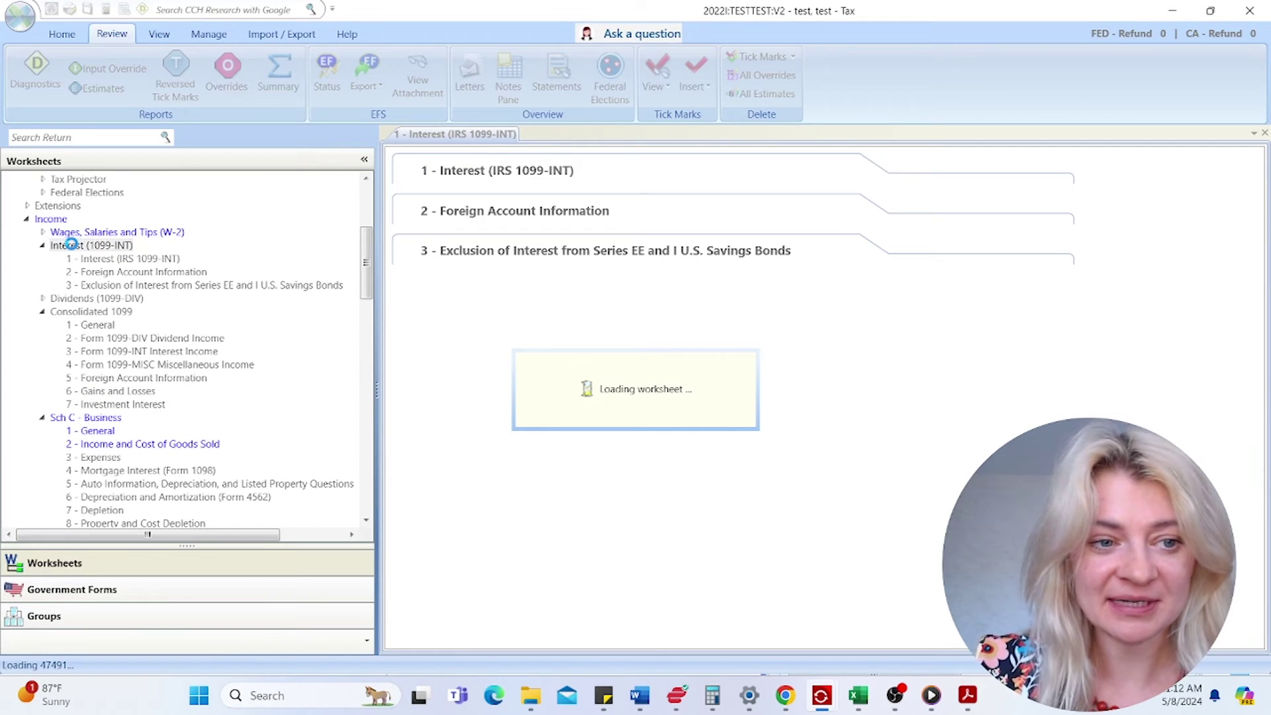
# - Open the B. 5.1 - 1099-INT PDF, copy payer Nationstar Mortgage LLC d/b/a Mr. Cooper, and minimize Acrobat
pyautogui.click(48, 140)
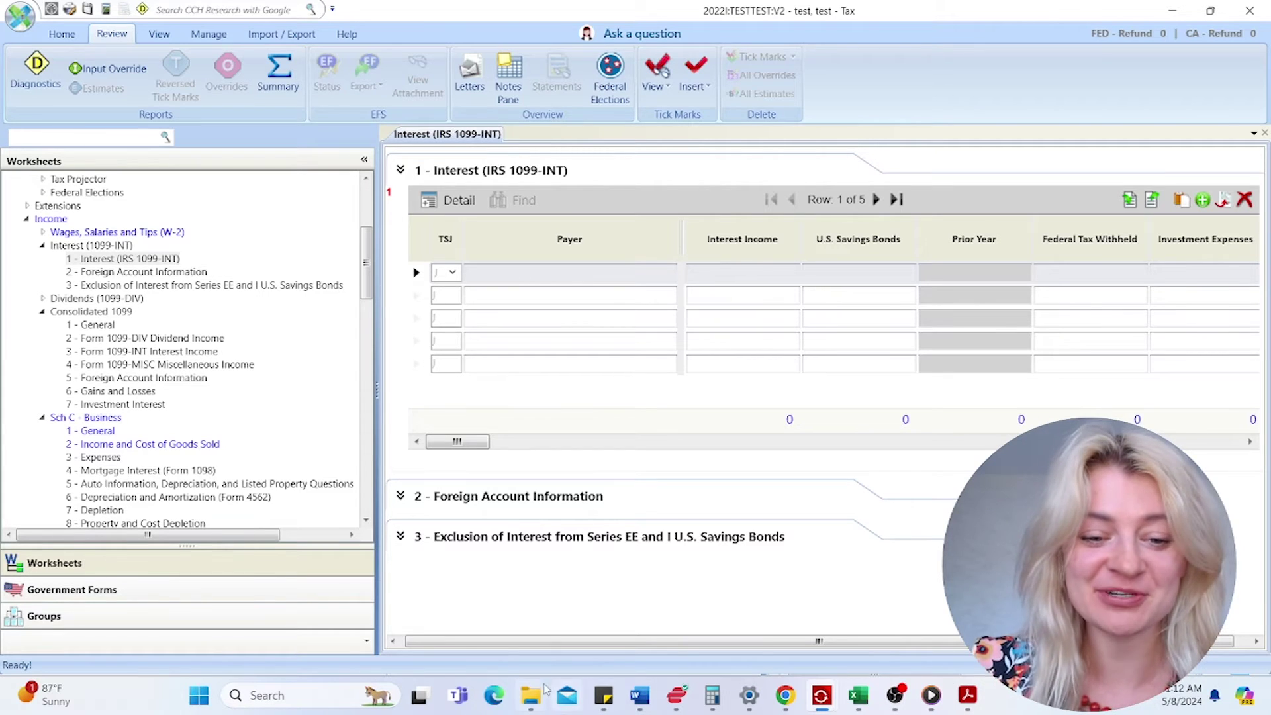
pyautogui.moveTo(531, 695)
pyautogui.click(550, 539)
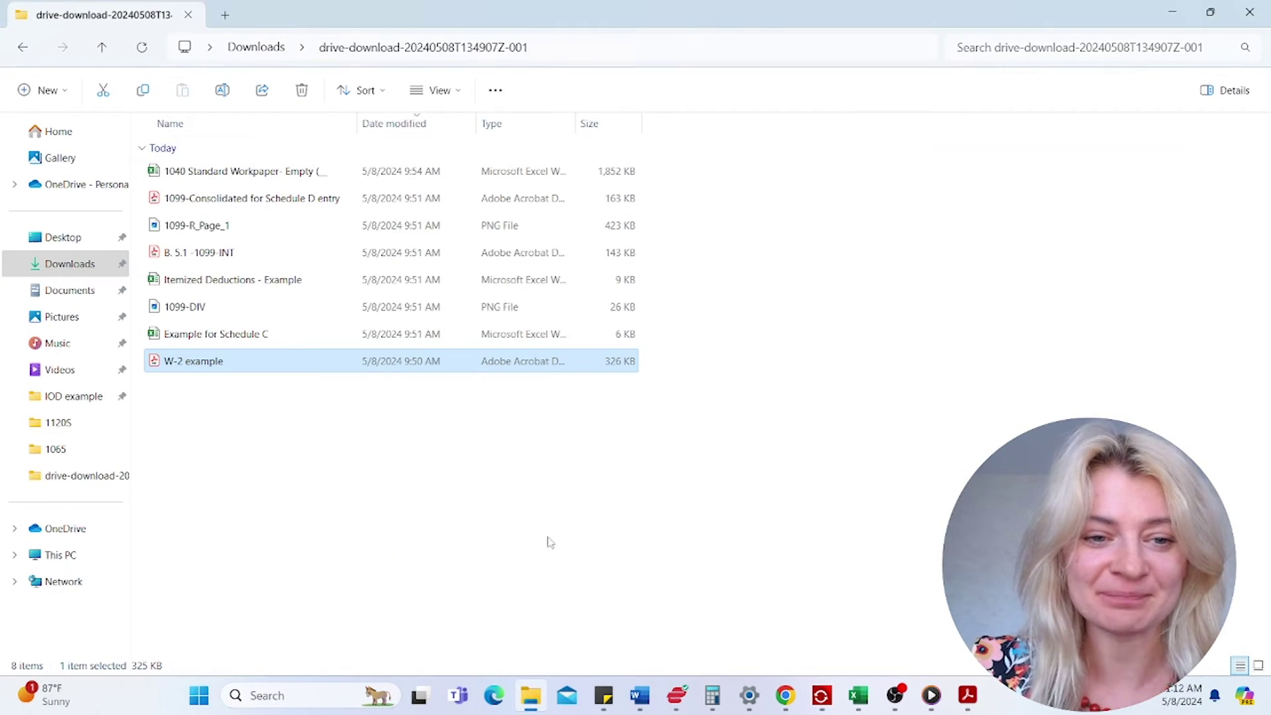
pyautogui.click(235, 255)
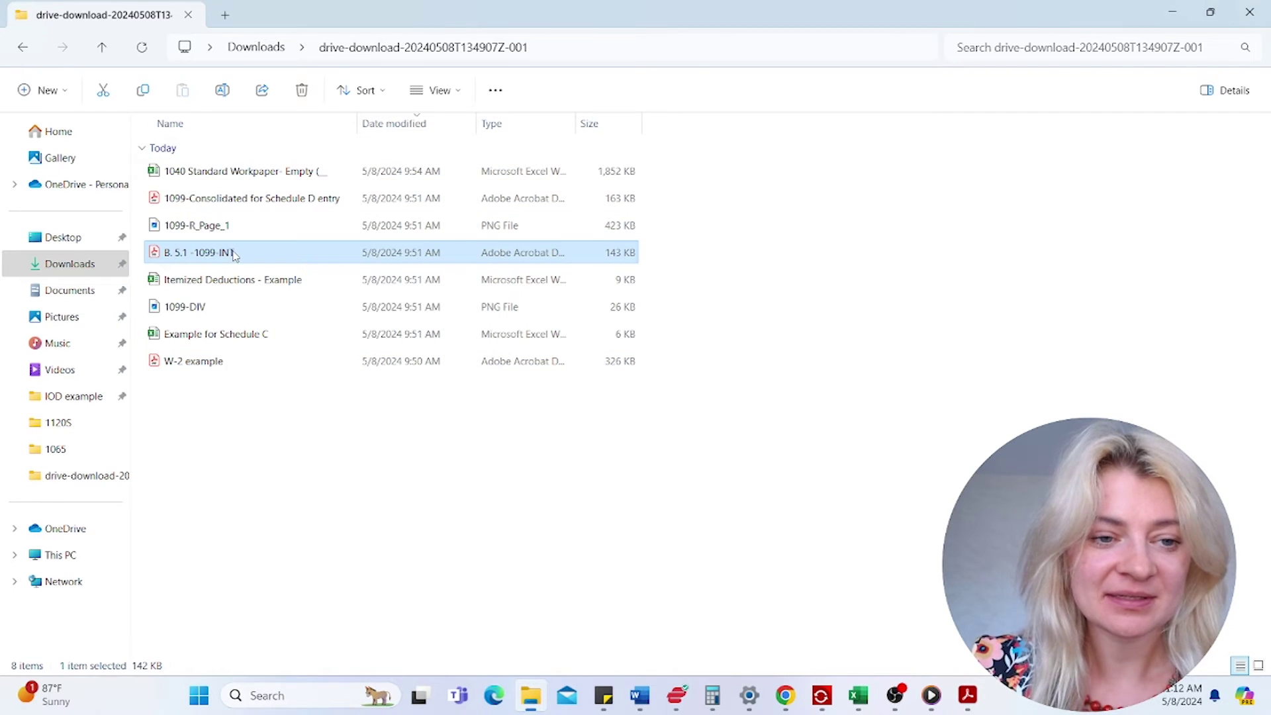
pyautogui.doubleClick(235, 256)
pyautogui.moveTo(311, 422); pyautogui.dragTo(538, 425)
pyautogui.rightClick(516, 422)
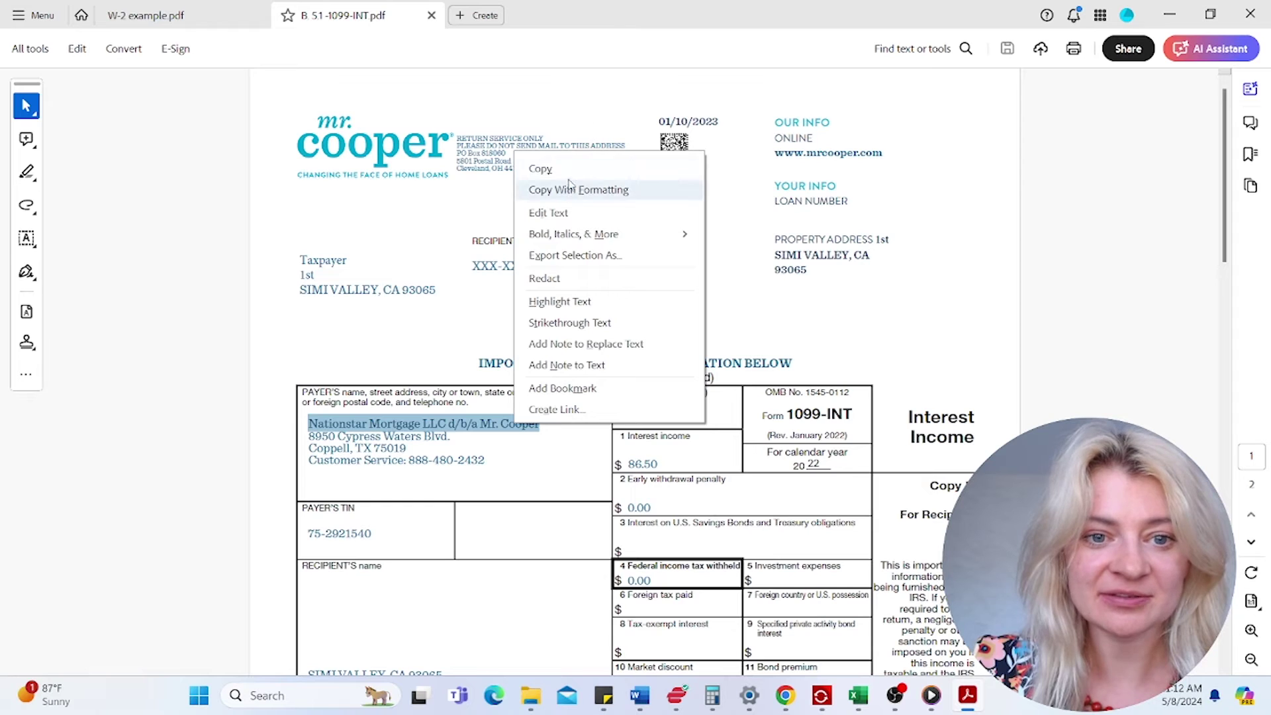
pyautogui.click(546, 170)
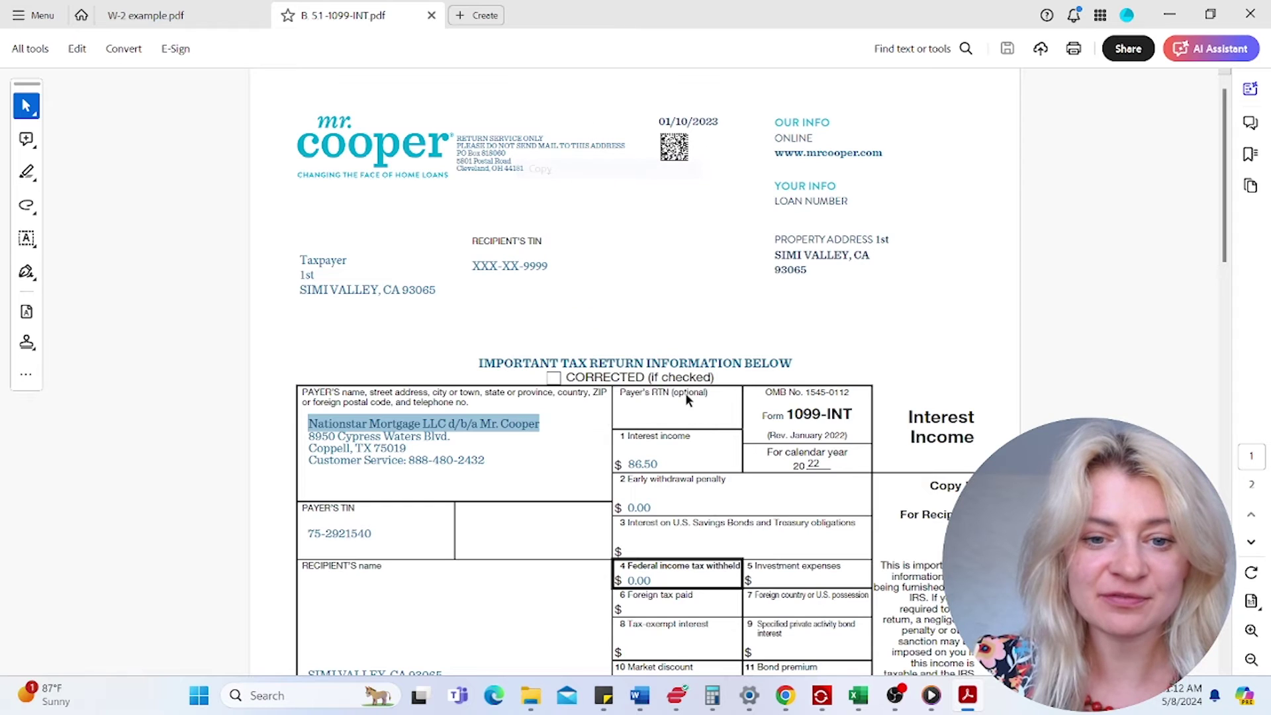
pyautogui.click(1170, 19)
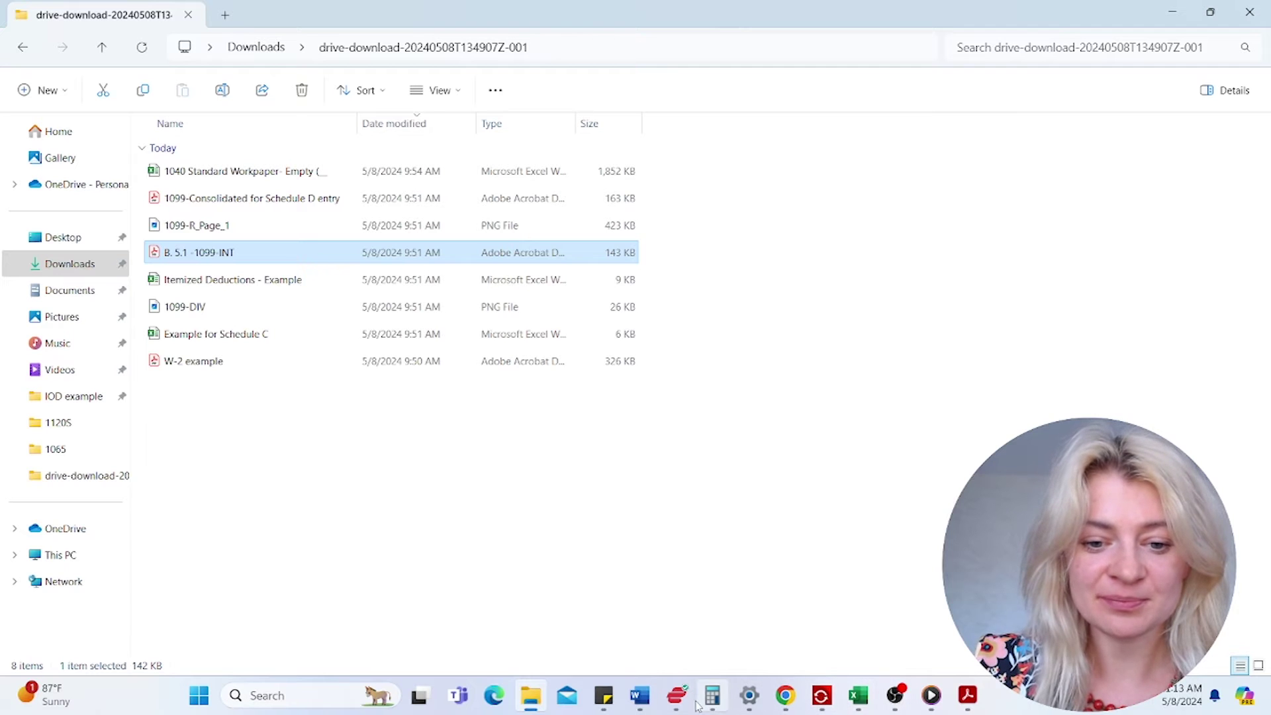
# - Paste Nationstar Mortgage as the row 1 payer with 86 of interest income
pyautogui.moveTo(821, 707)
pyautogui.click(917, 636)
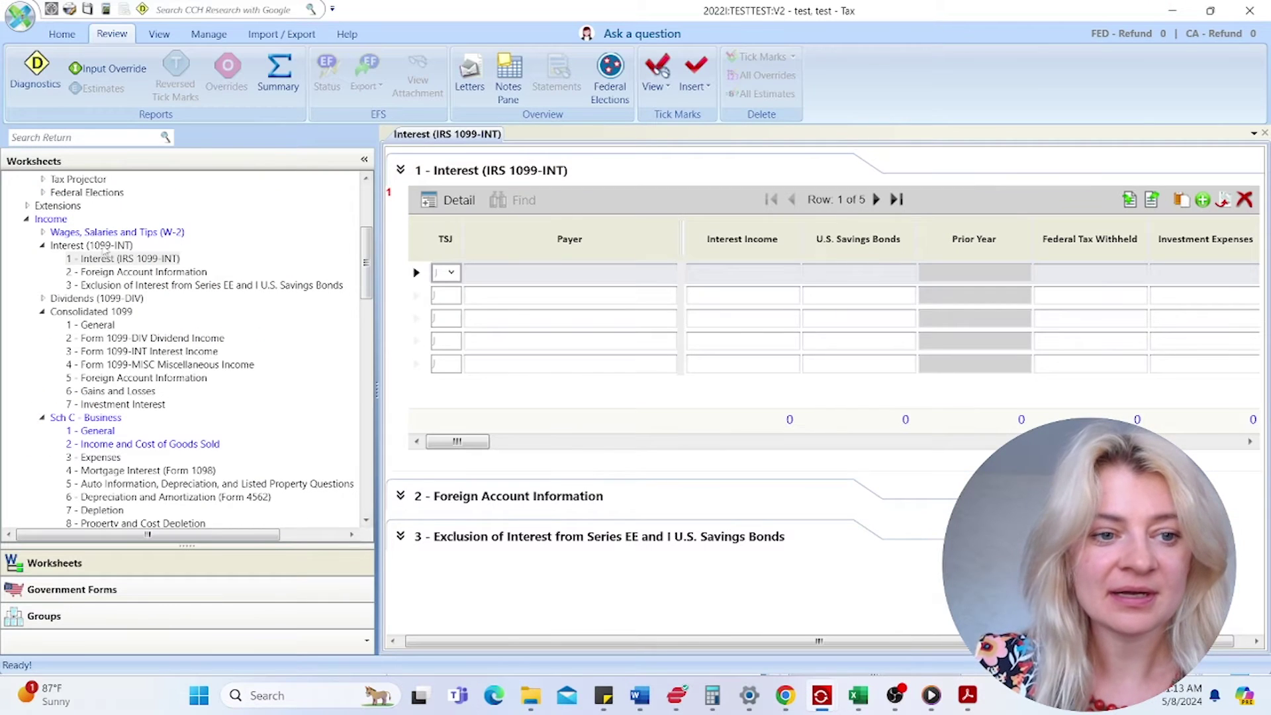
pyautogui.click(505, 272)
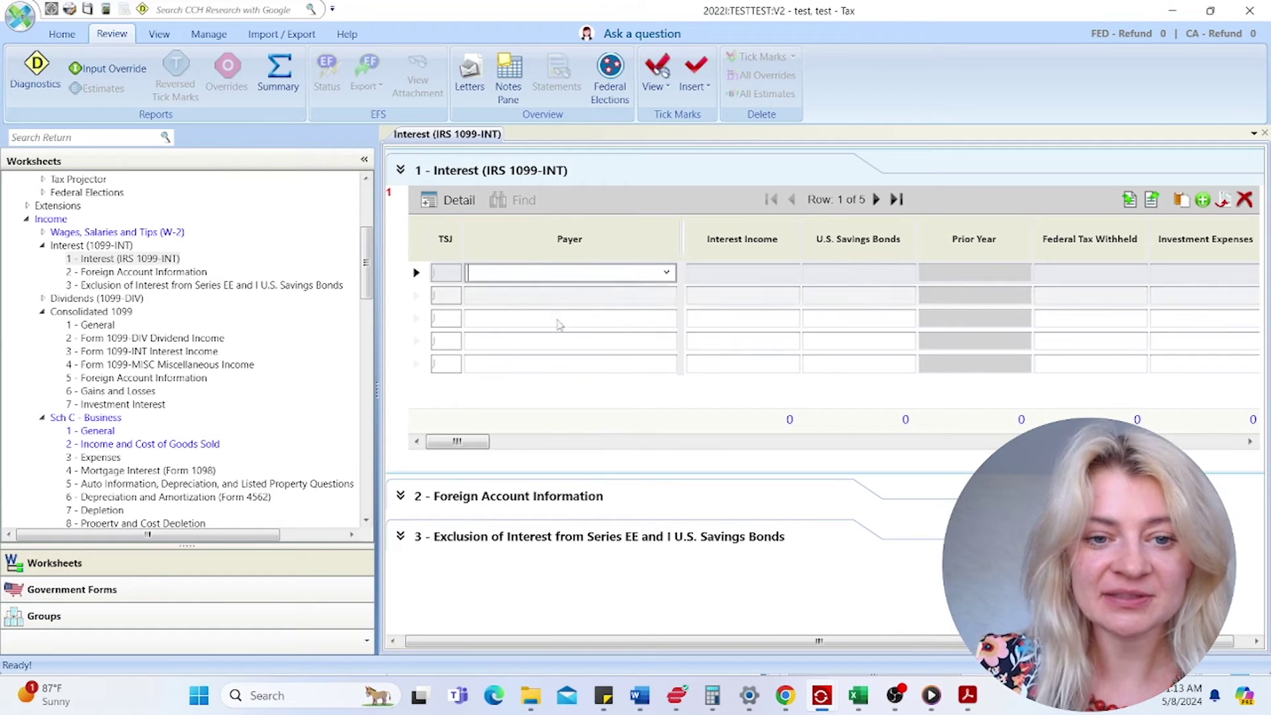
pyautogui.rightClick(558, 272)
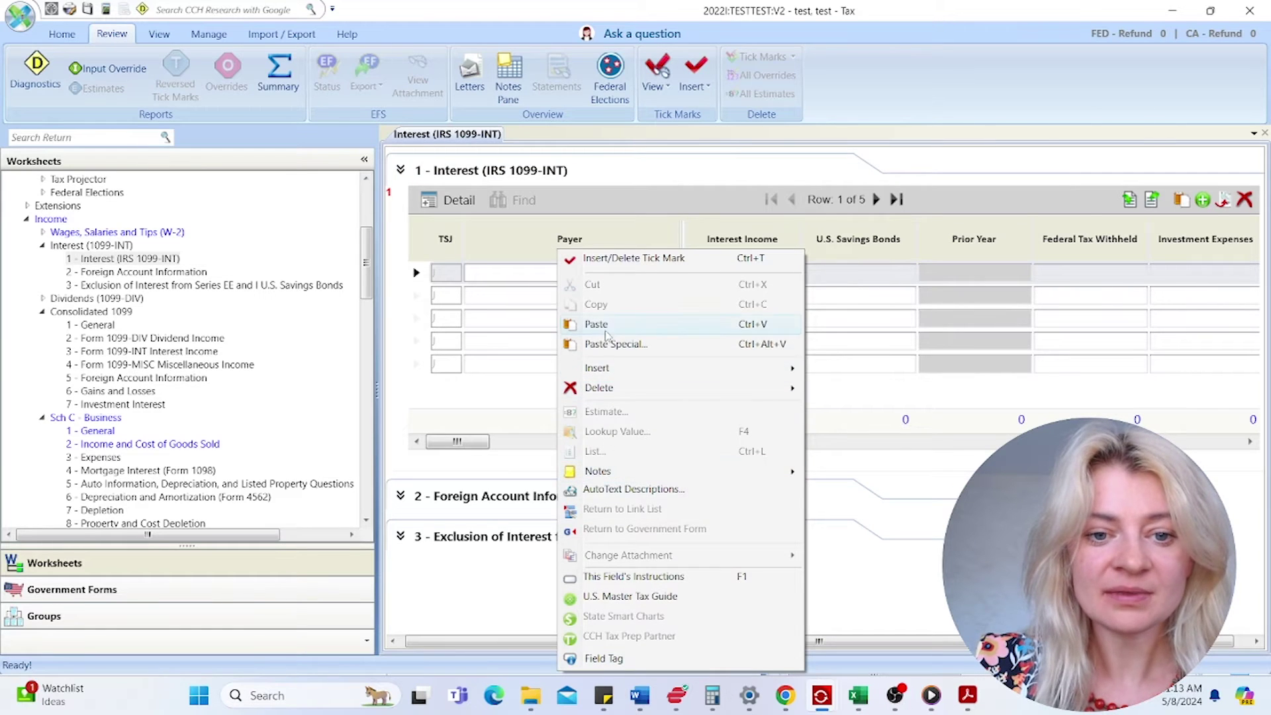
pyautogui.click(604, 328)
pyautogui.click(760, 271)
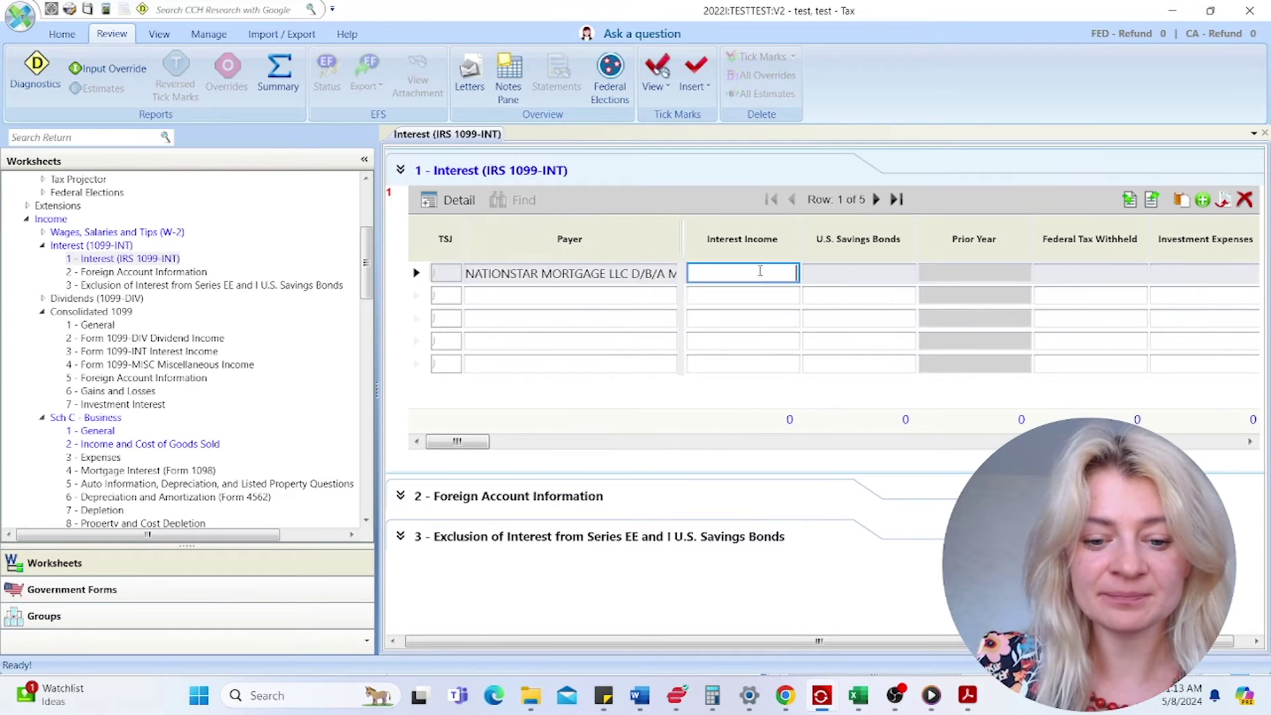
pyautogui.write('86')
pyautogui.press('Tab')
# - Paste the payer's TIN from the 1099-INT PDF into the detailed 1099-INT form
pyautogui.click(629, 273)
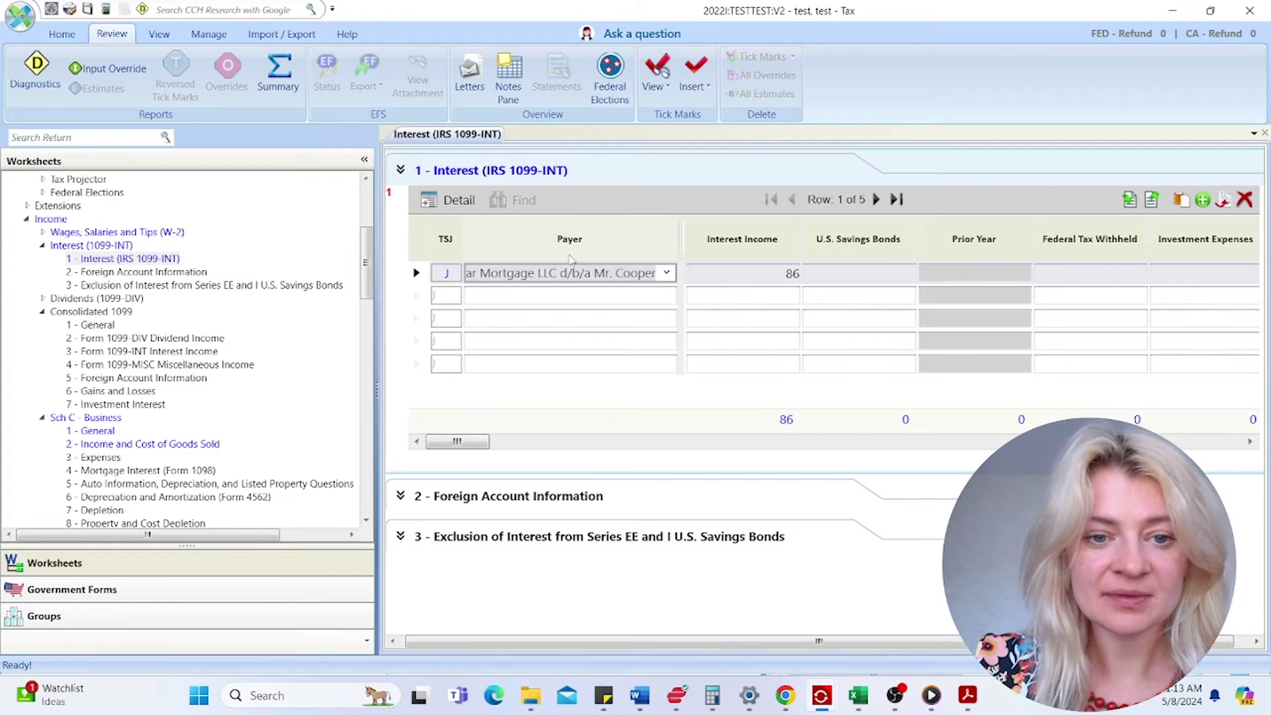
pyautogui.click(459, 200)
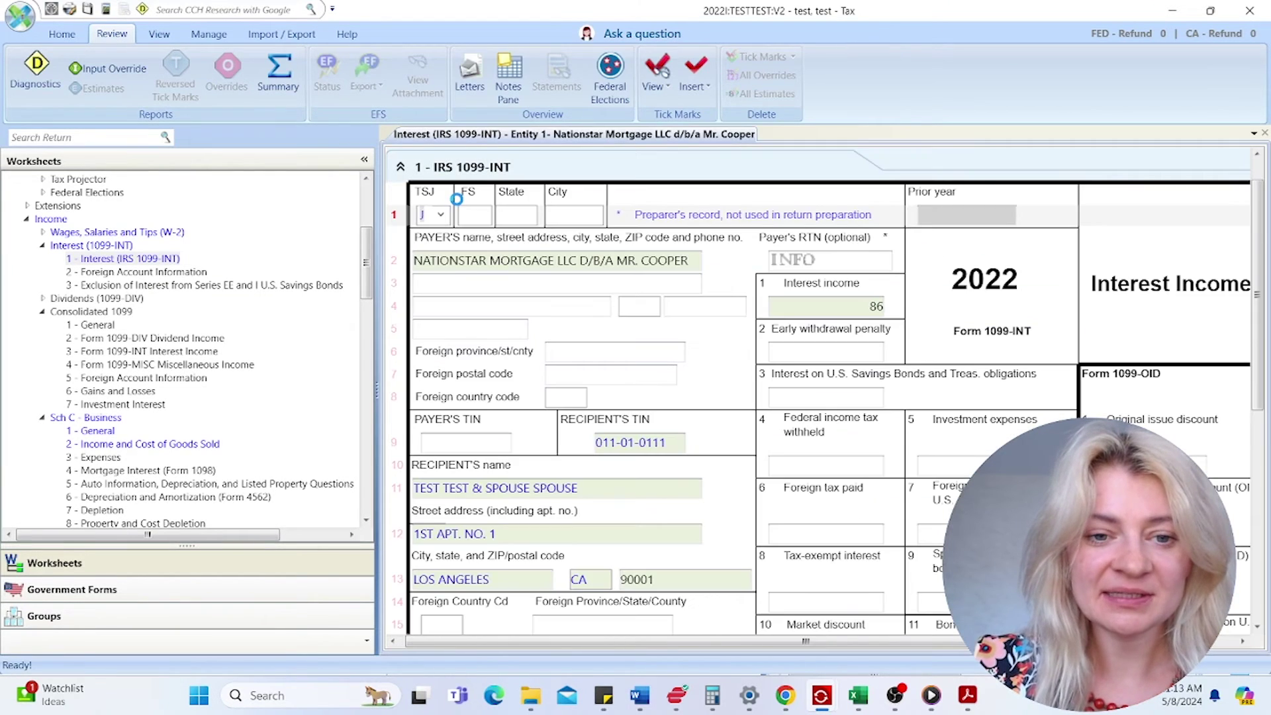
pyautogui.click(453, 445)
pyautogui.moveTo(967, 697)
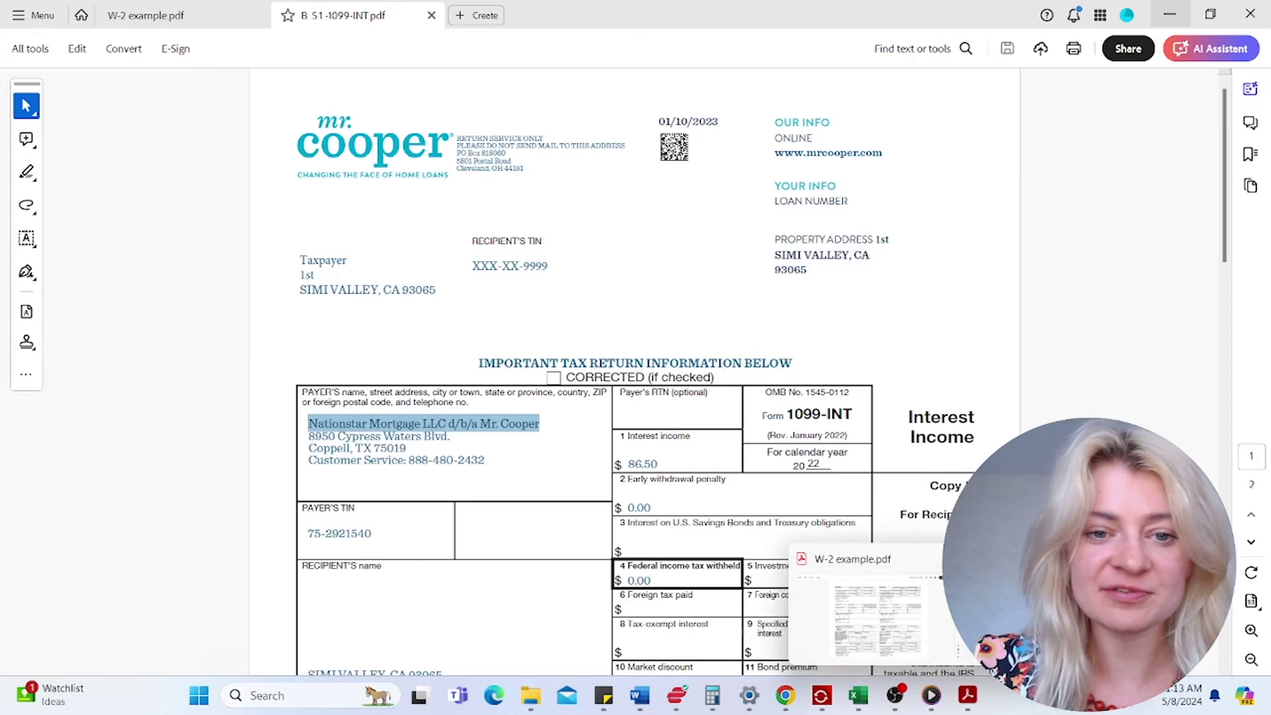
pyautogui.click(1055, 612)
pyautogui.click(372, 346)
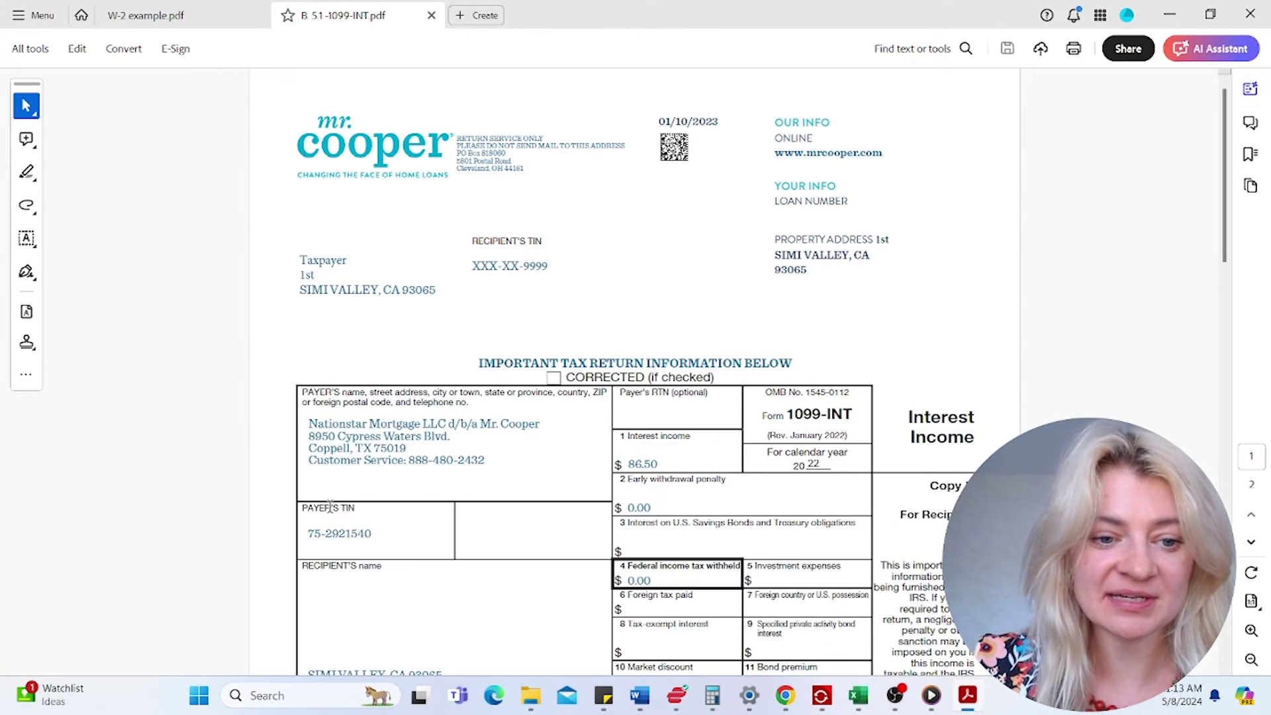
pyautogui.moveTo(307, 530); pyautogui.dragTo(381, 534)
pyautogui.rightClick(374, 533)
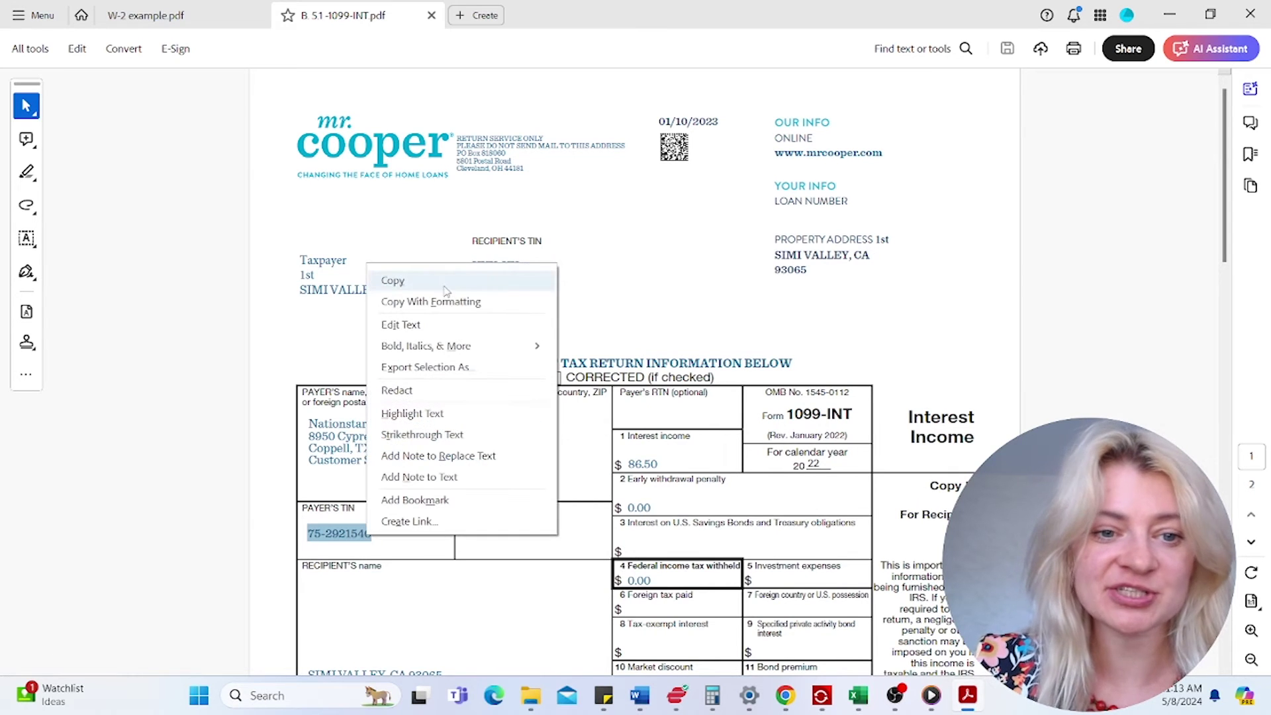
pyautogui.click(391, 279)
pyautogui.click(1170, 14)
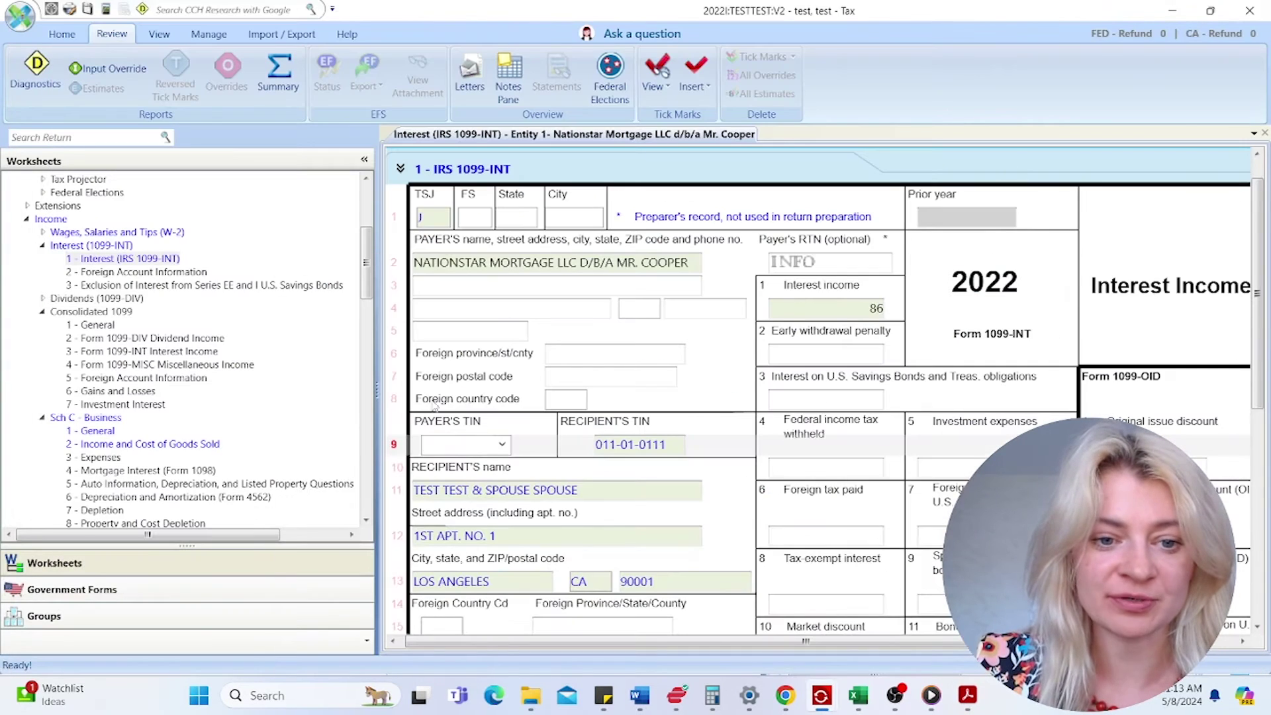
pyautogui.rightClick(437, 447)
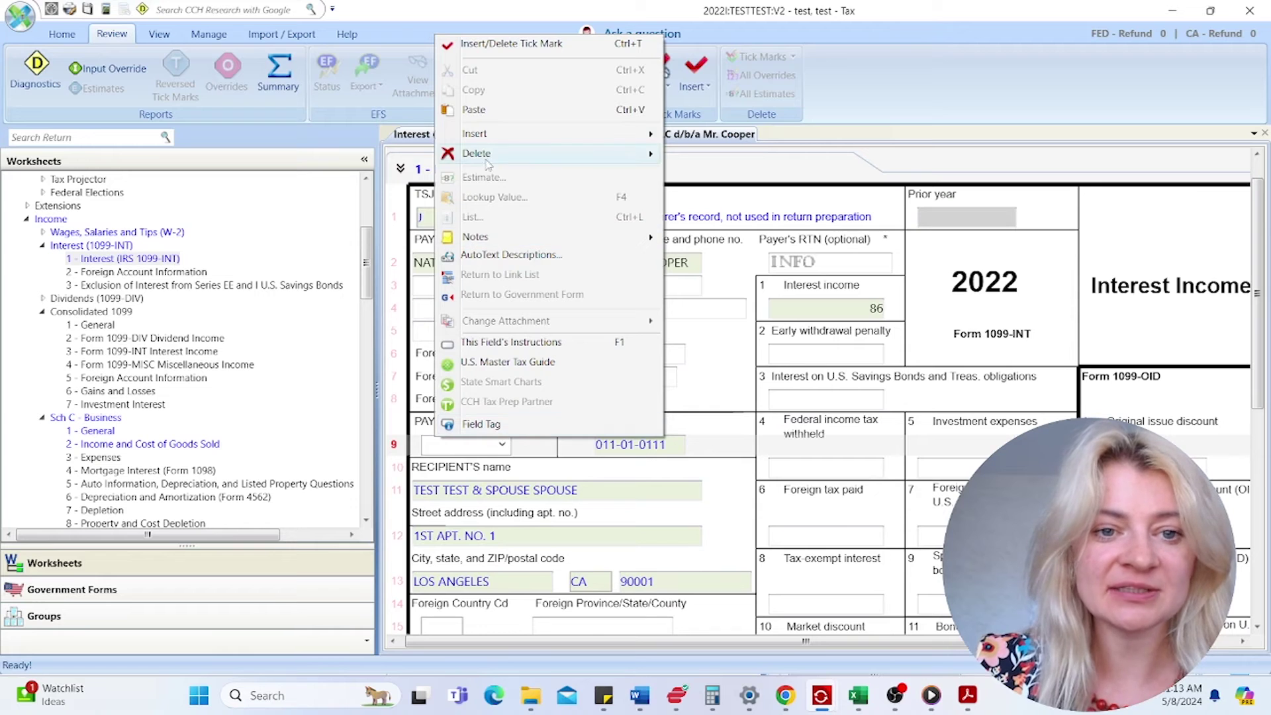
pyautogui.click(487, 117)
pyautogui.click(666, 452)
# - Keep the 1099-INT's TSJ setting as Joint and recheck the statement PDF
pyautogui.click(865, 309)
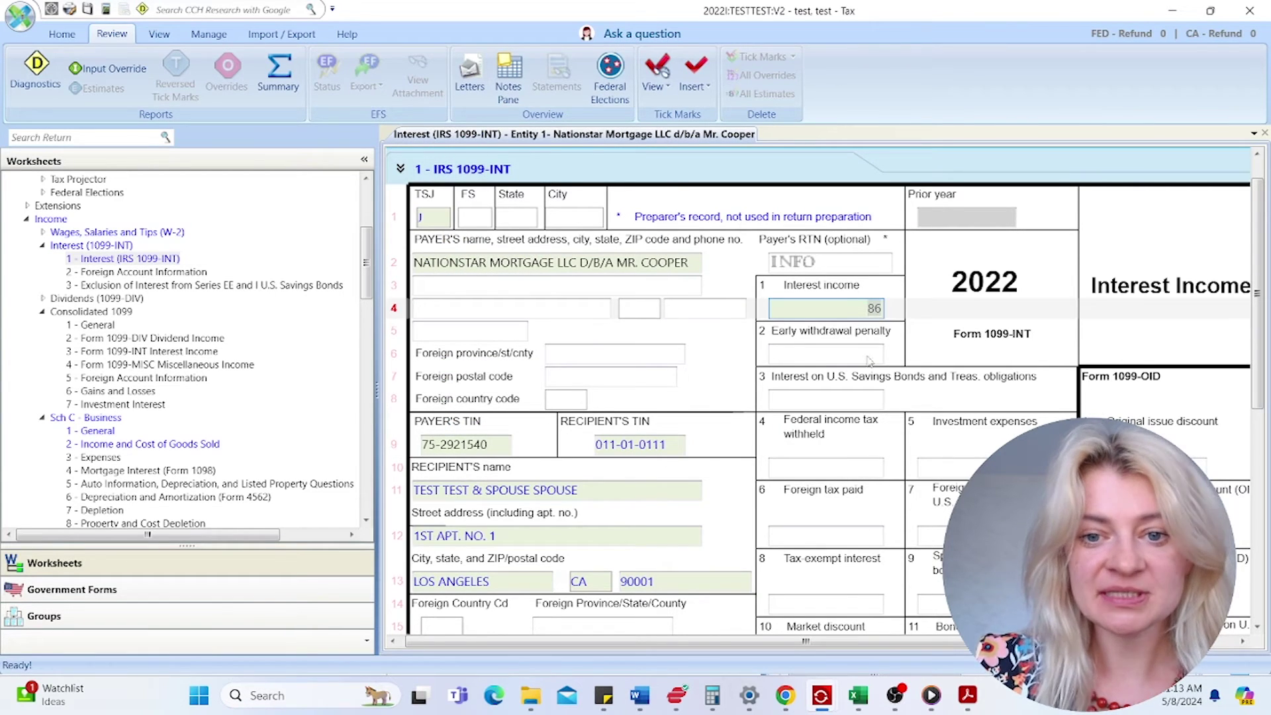
pyautogui.click(471, 289)
pyautogui.click(469, 310)
pyautogui.click(466, 345)
pyautogui.click(419, 220)
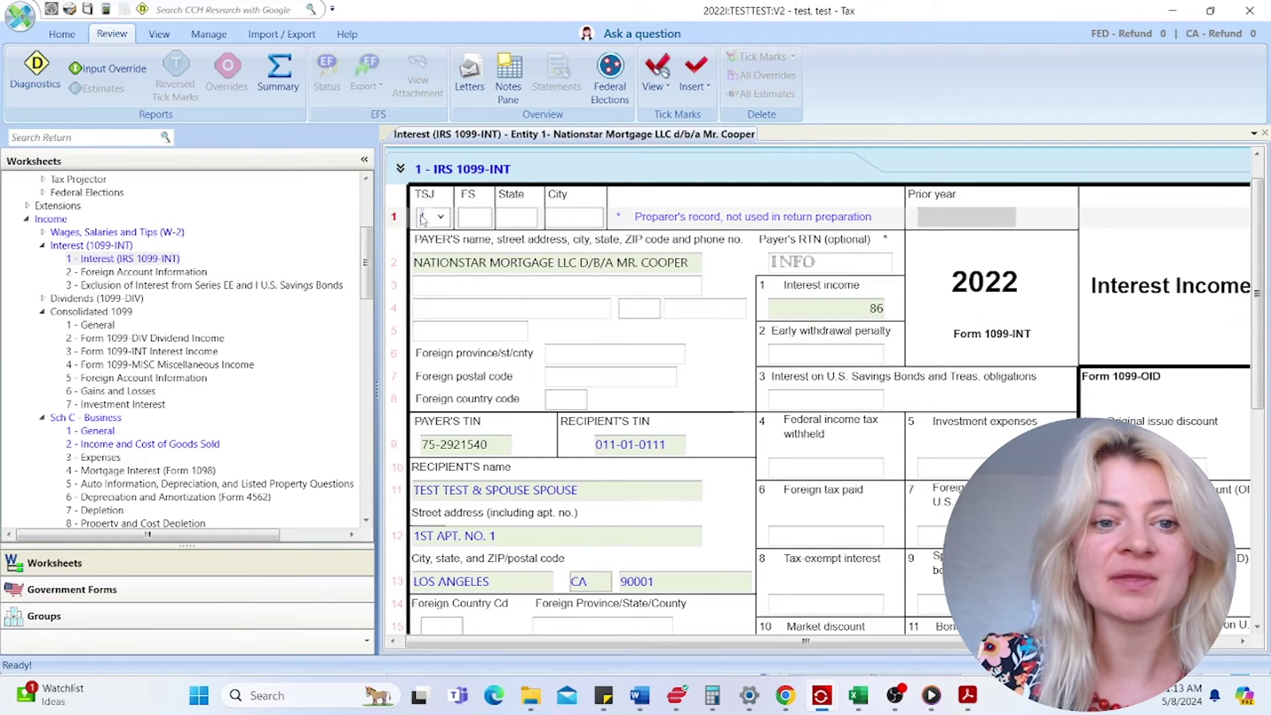
pyautogui.click(441, 218)
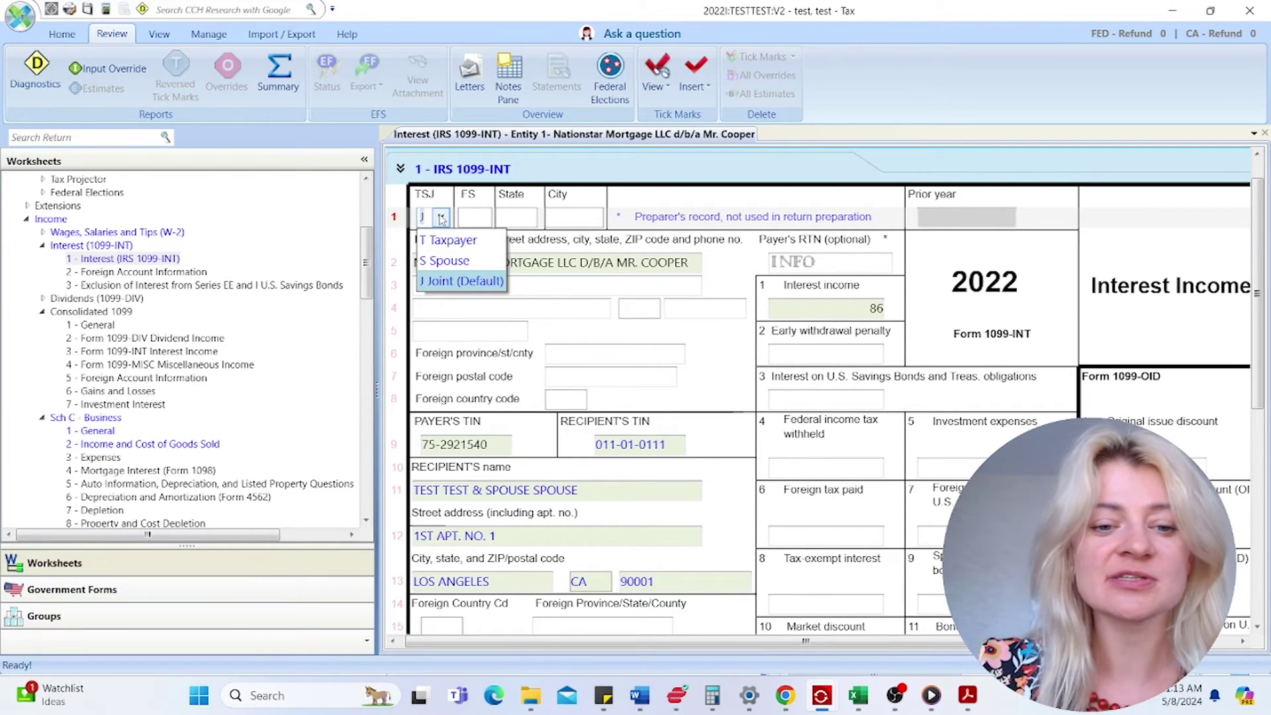
pyautogui.click(649, 318)
pyautogui.scroll(-2, 649, 321)
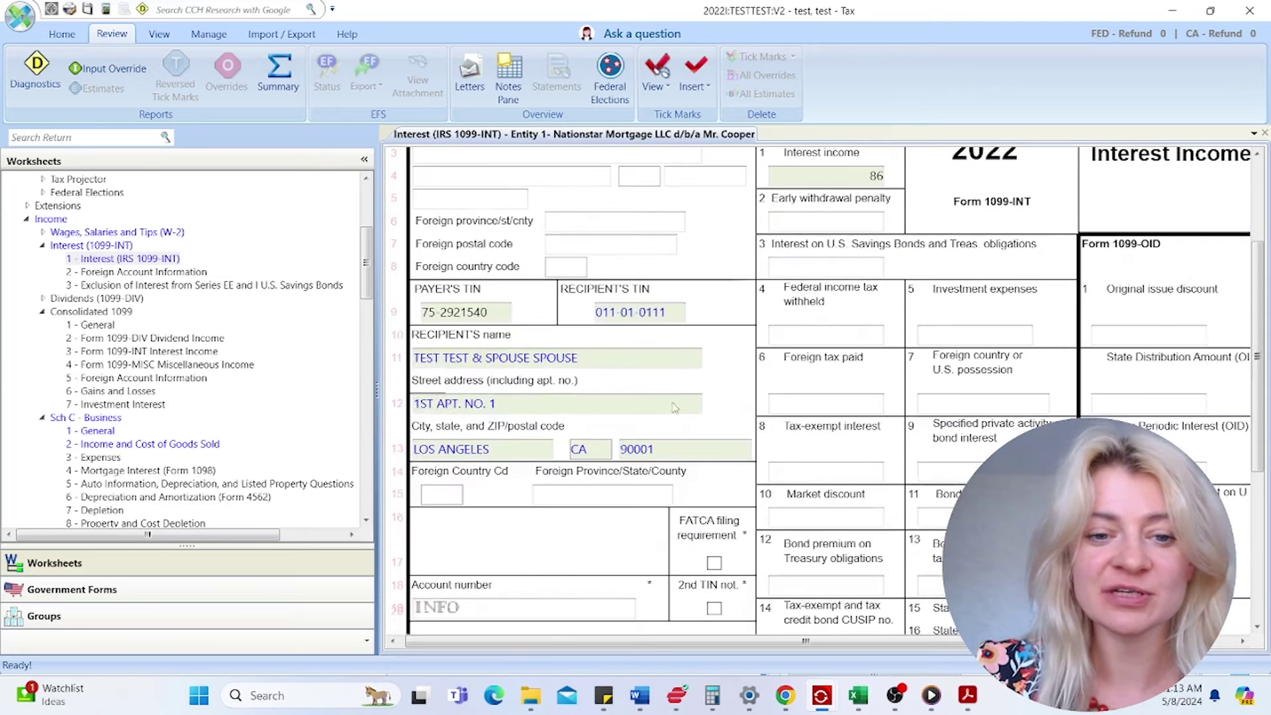
pyautogui.moveTo(966, 695)
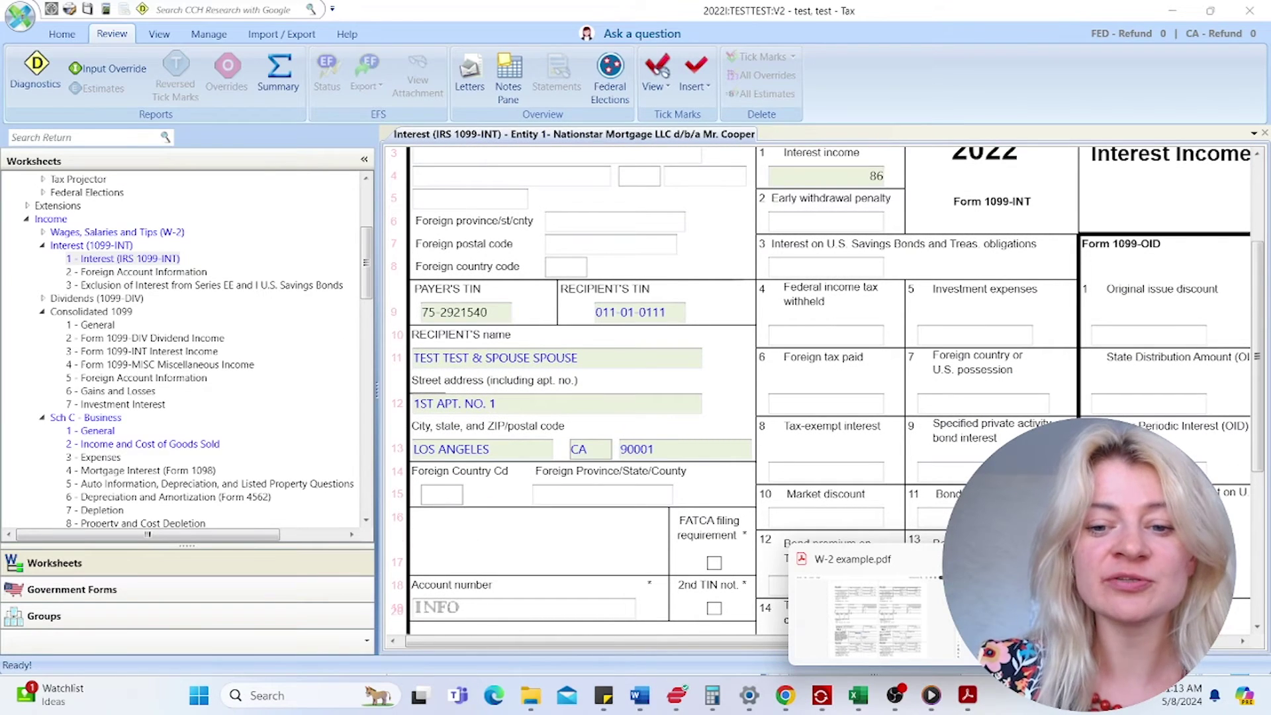
pyautogui.click(877, 619)
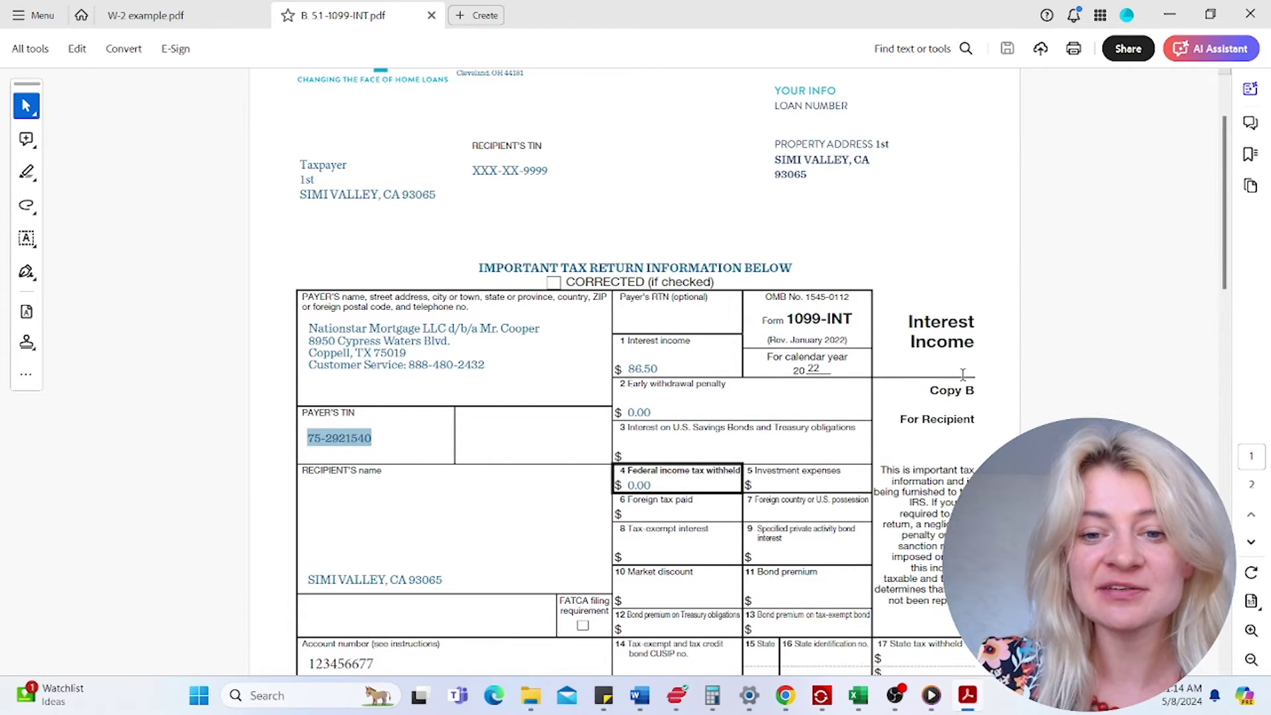
pyautogui.click(835, 370)
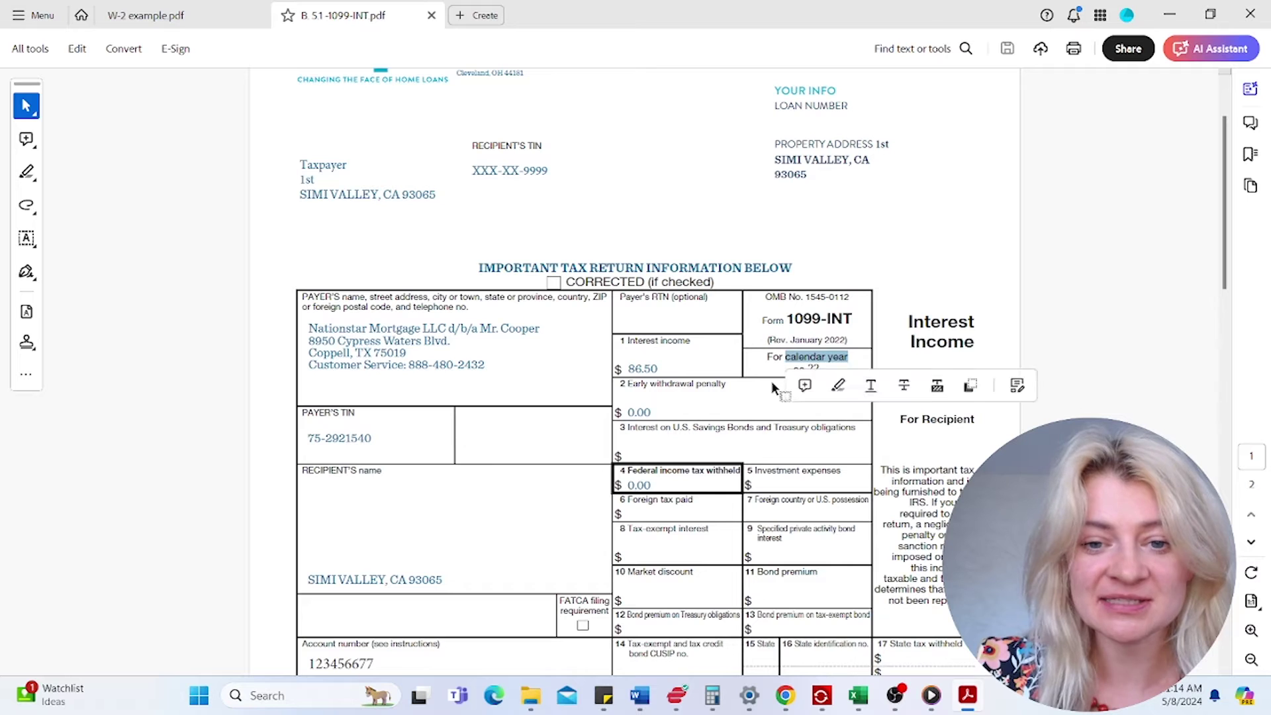
pyautogui.click(1159, 22)
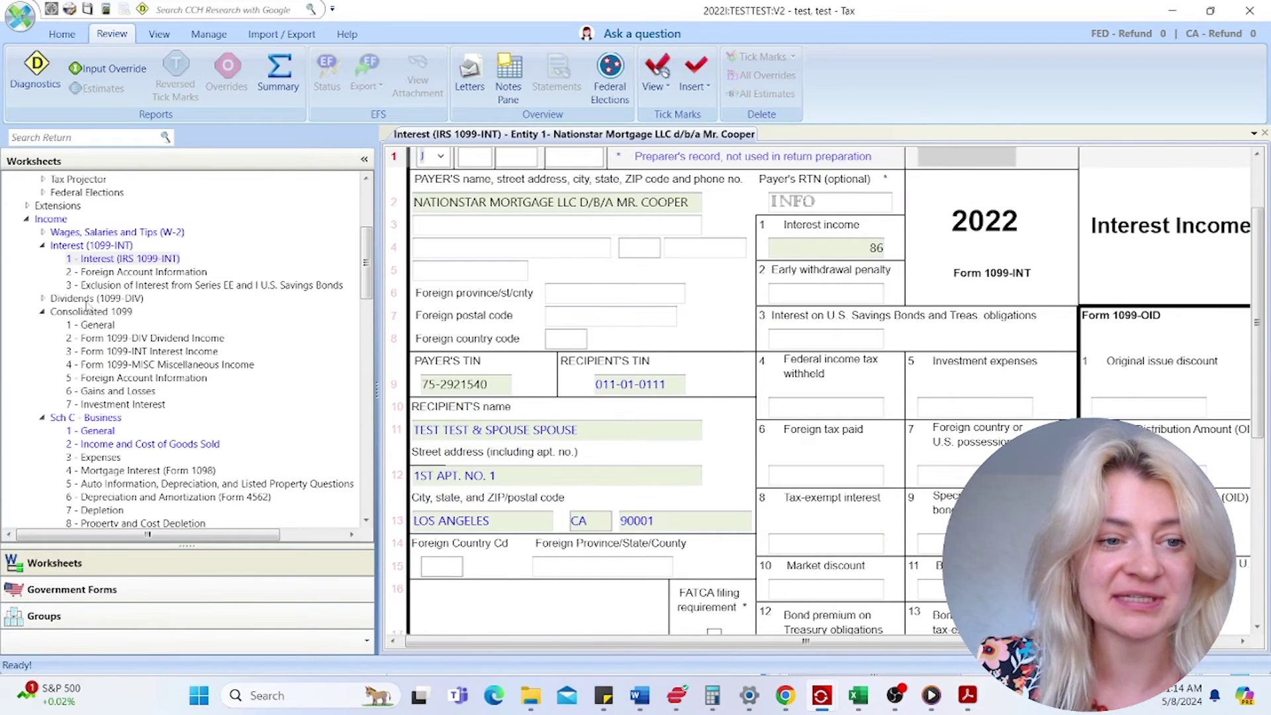
# - Collapse Interest and open the Dividends (IRS 1099-DIV) worksheet
pyautogui.click(43, 245)
pyautogui.click(42, 259)
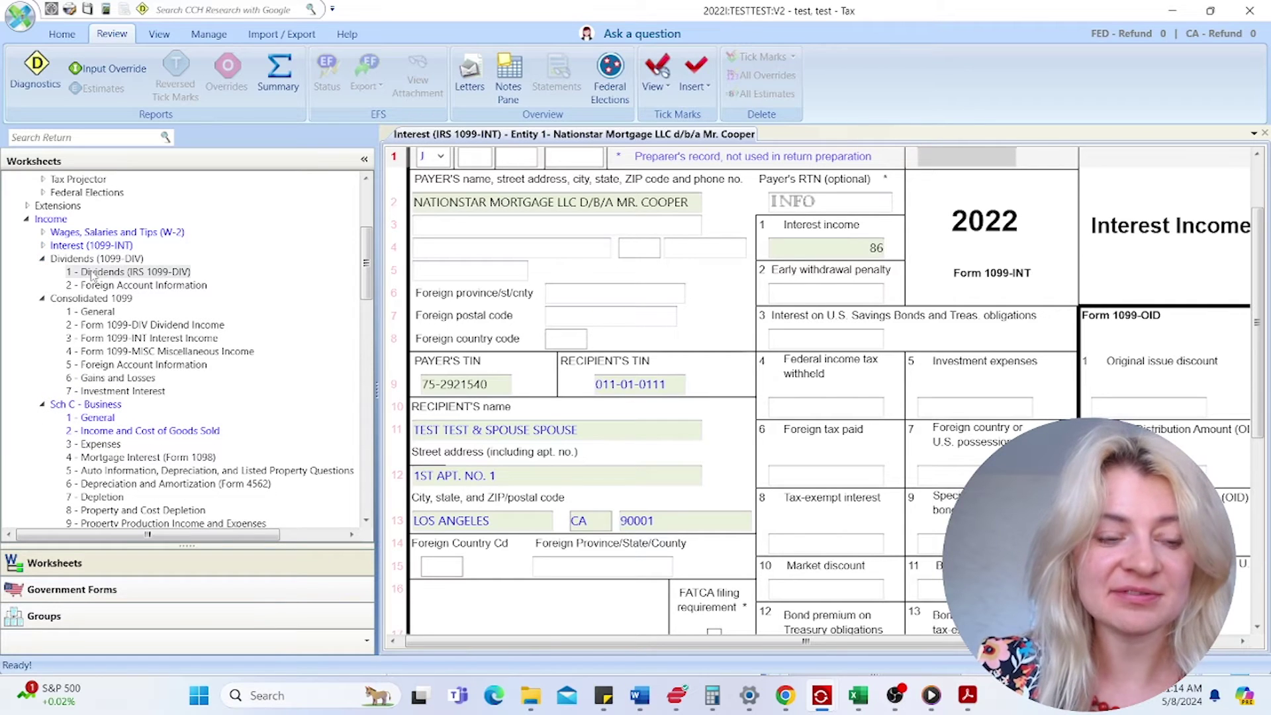
pyautogui.click(92, 271)
# - View 1099-DIV.png in Photos, then return to the dividends worksheet's row 1 payer cell
pyautogui.click(527, 687)
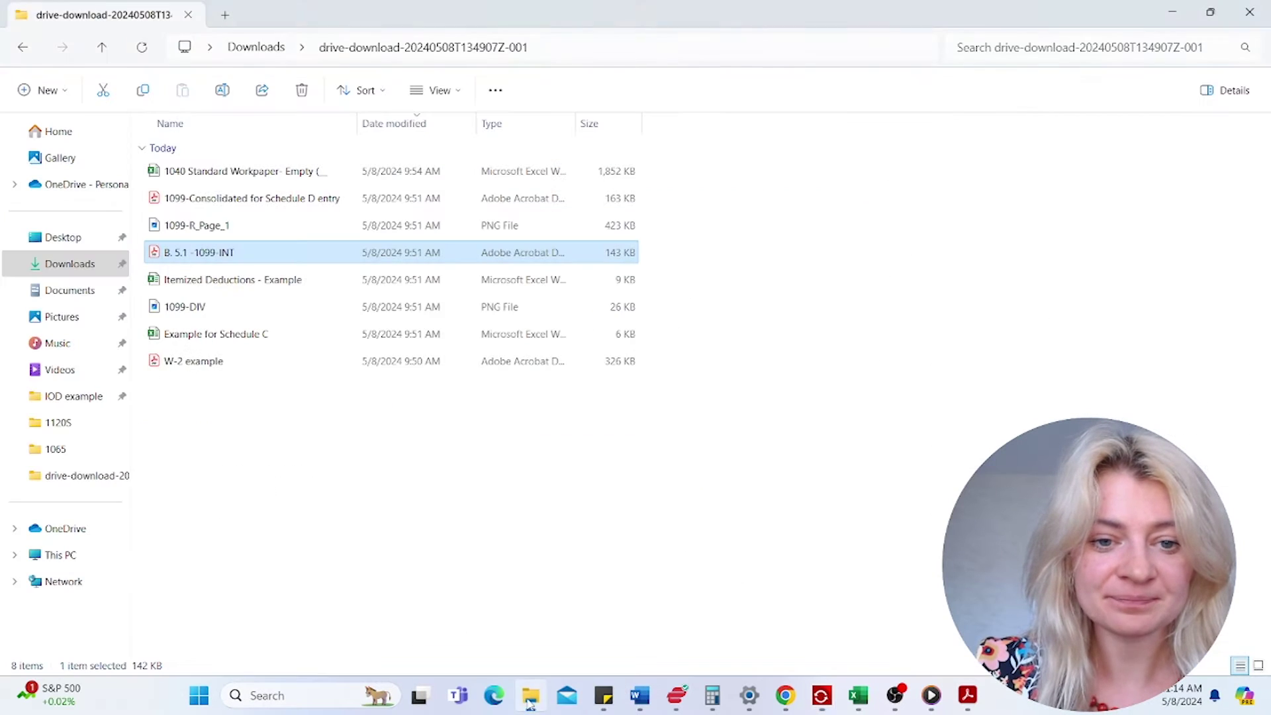
pyautogui.click(225, 308)
pyautogui.doubleClick(225, 307)
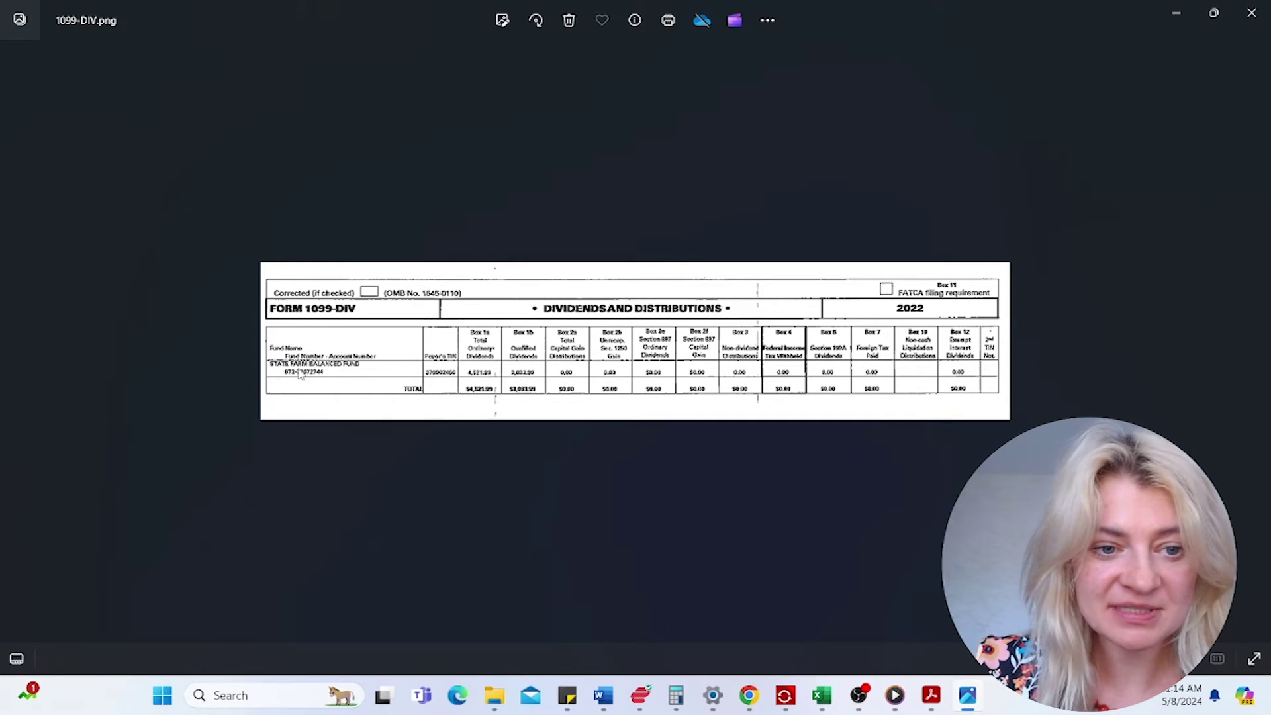
pyautogui.click(1177, 17)
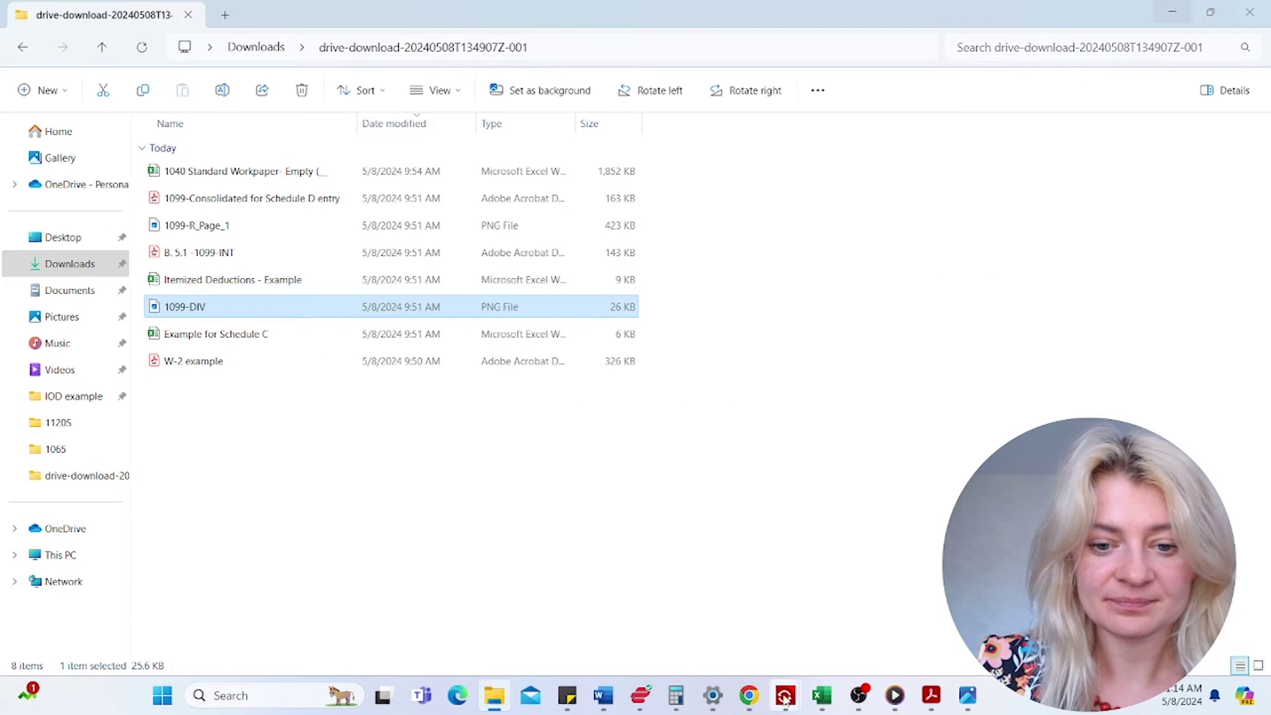
pyautogui.moveTo(786, 695)
pyautogui.click(860, 596)
pyautogui.click(497, 272)
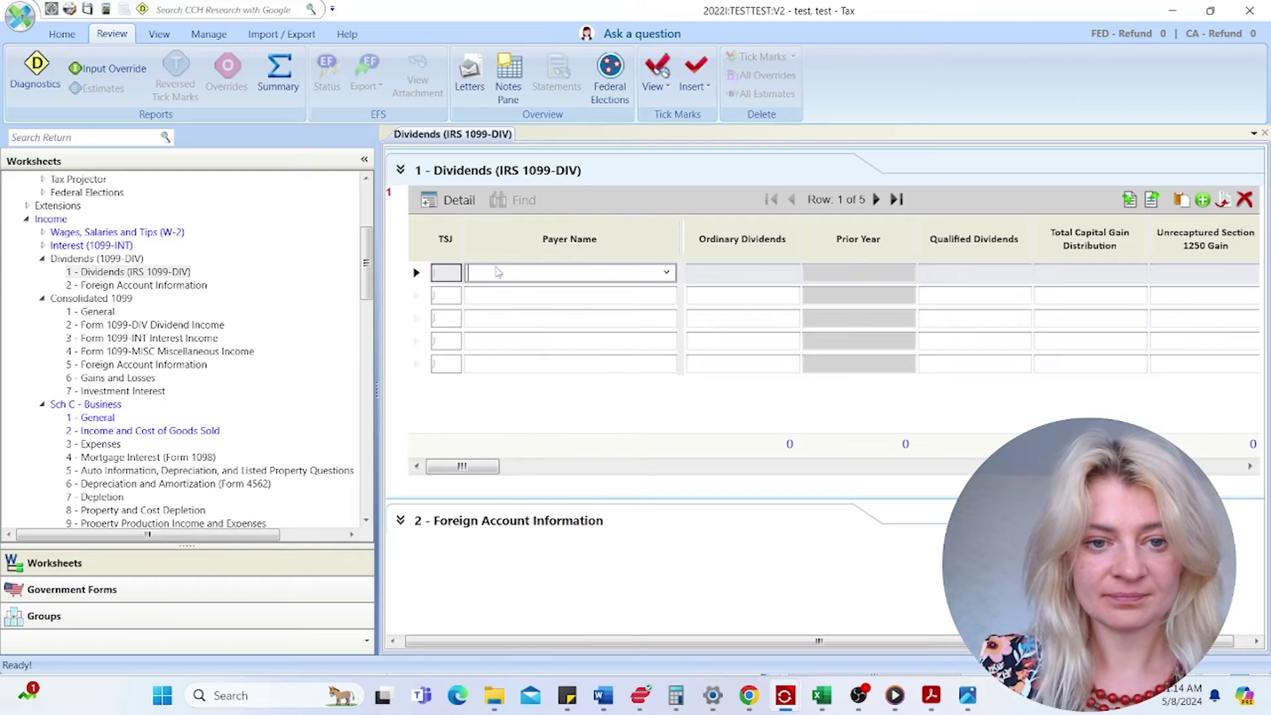
# - Enter State Farm Balanced as the payer and open its full 1099-DIV detail form
pyautogui.write('Stat')
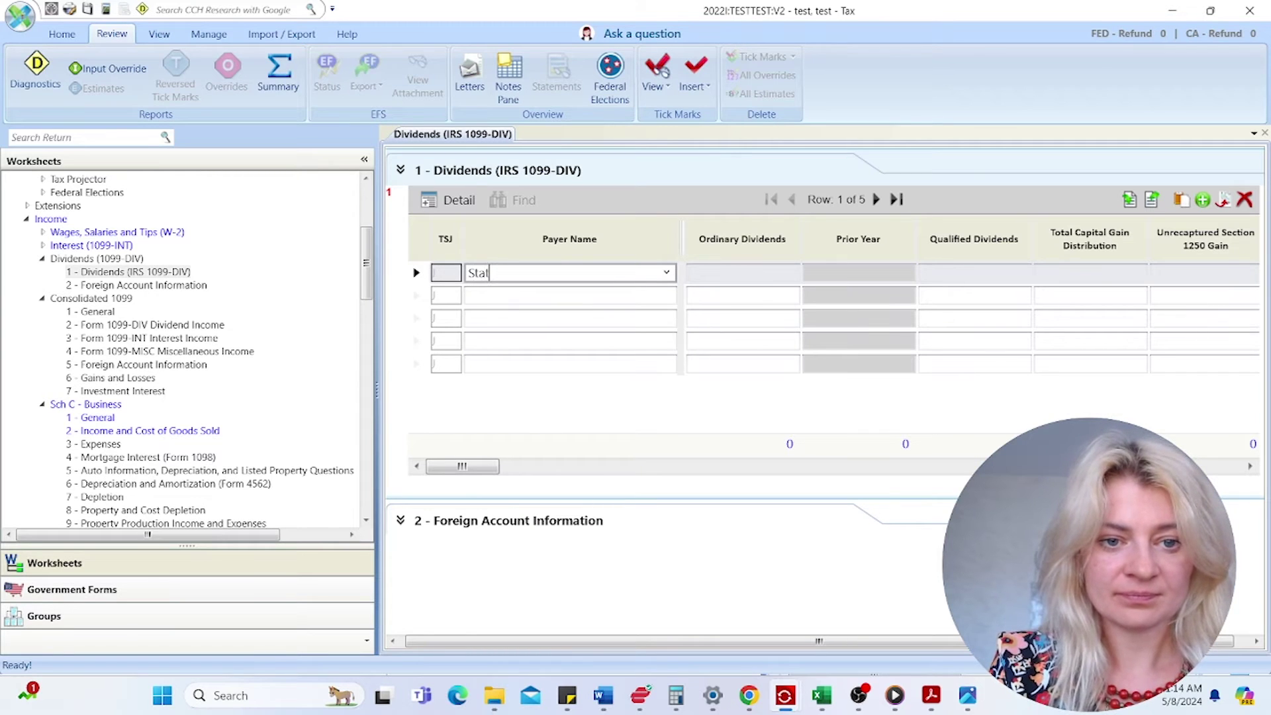
pyautogui.write('e farm balanced fund')
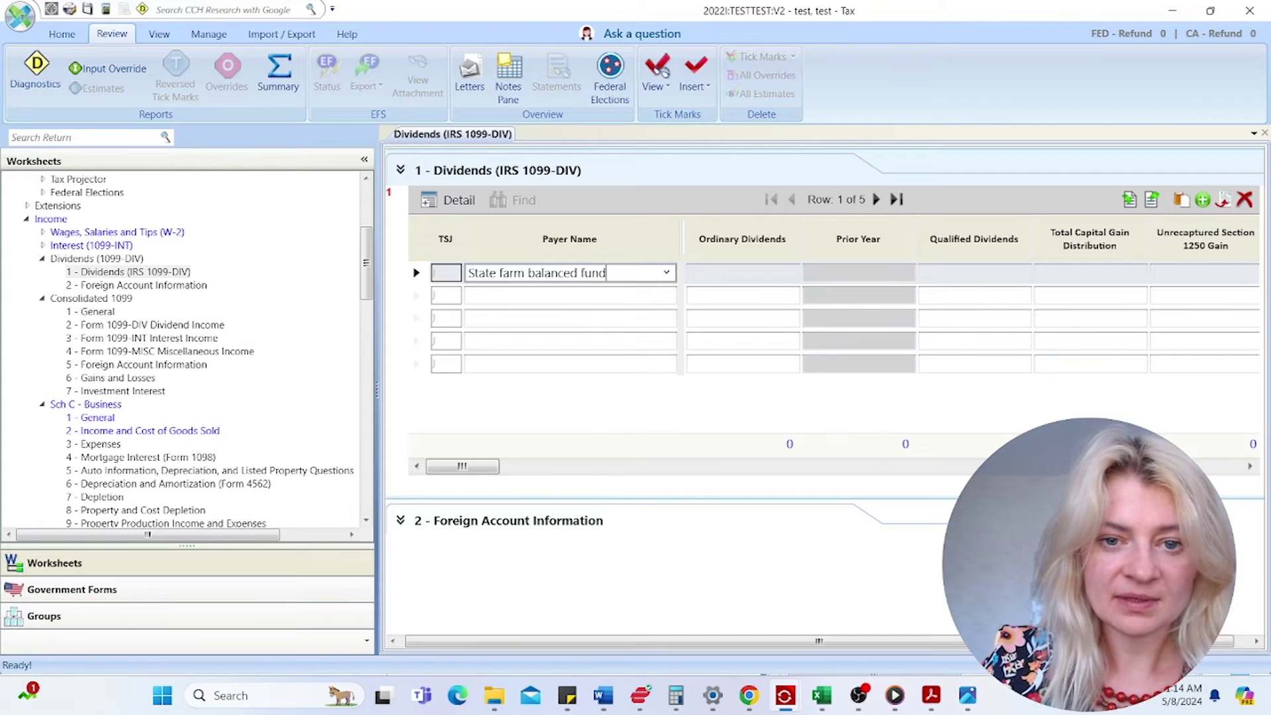
pyautogui.click(731, 277)
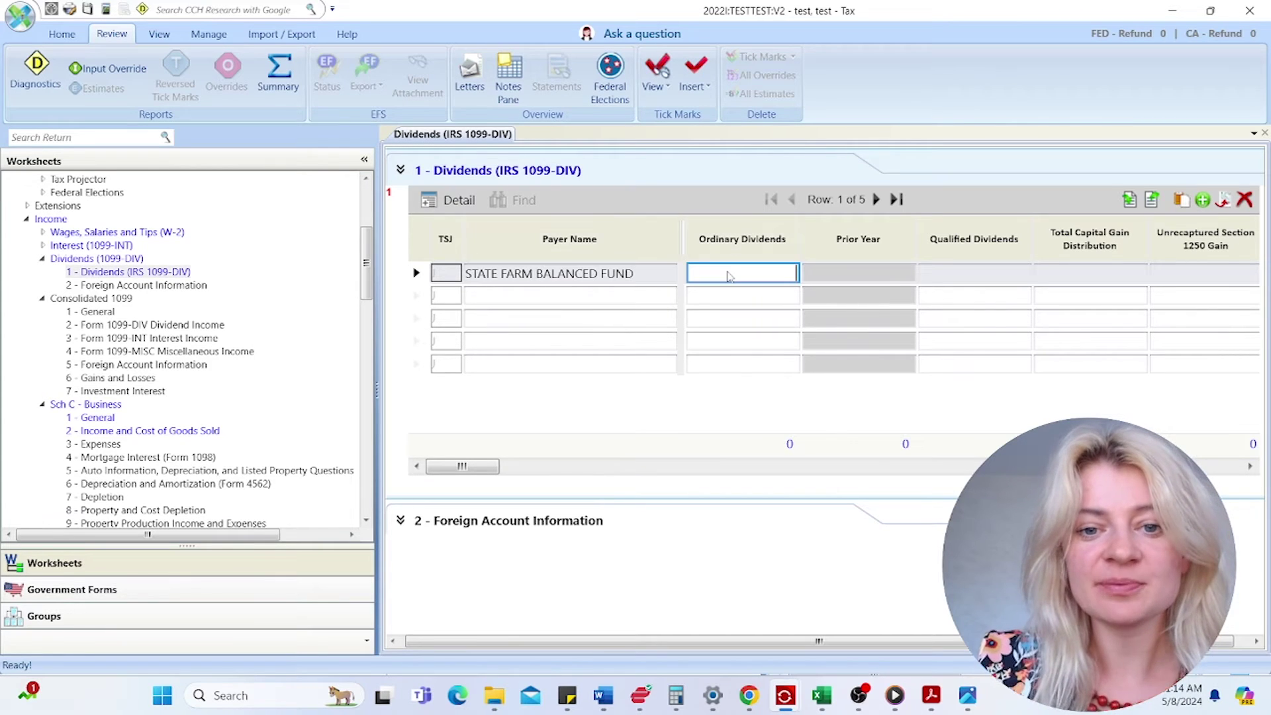
pyautogui.click(958, 282)
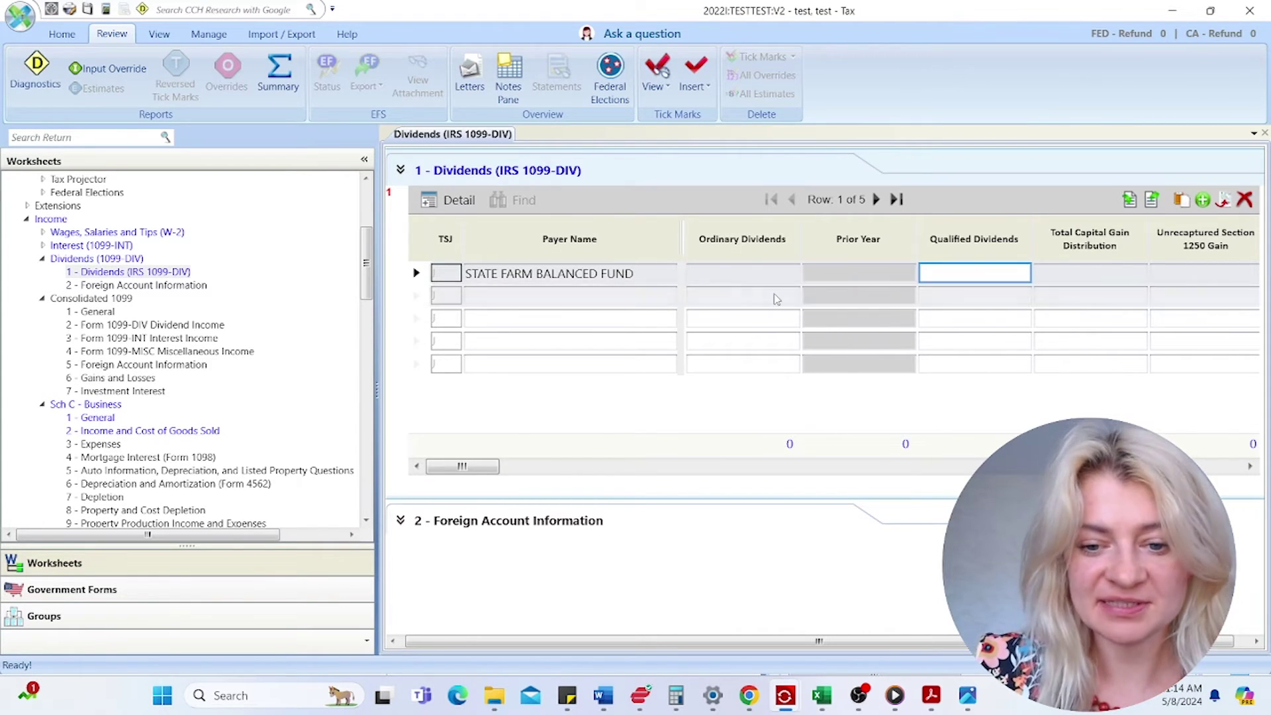
pyautogui.click(759, 279)
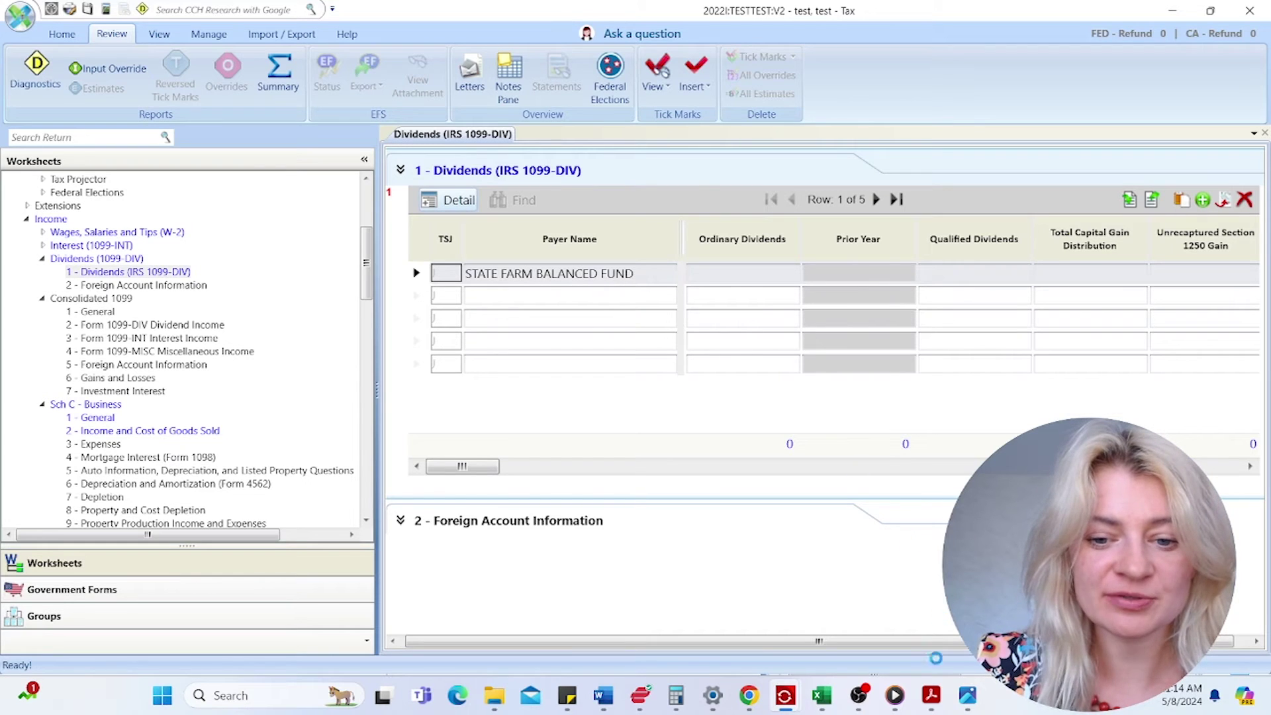
# - Reopen 1099-DIV.png to recheck the statement, then return to the 1099-DIV form
pyautogui.moveTo(936, 697)
pyautogui.click(828, 586)
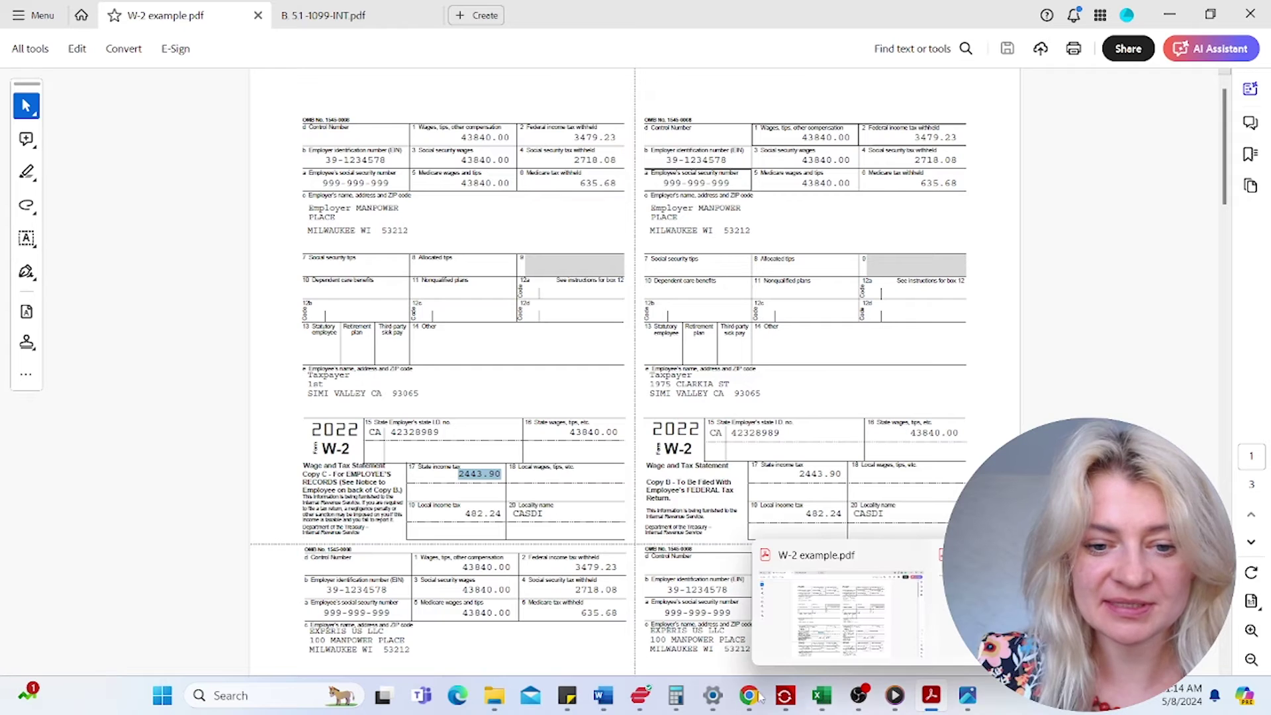
pyautogui.click(497, 700)
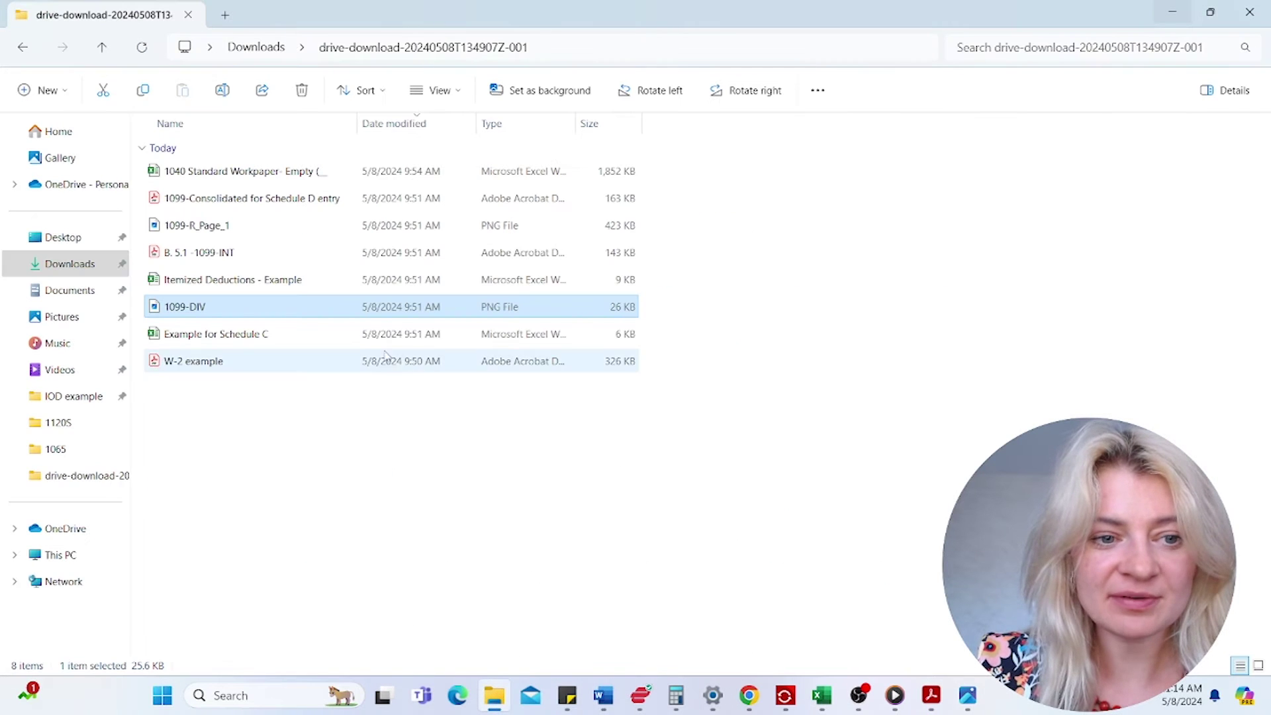
pyautogui.doubleClick(212, 307)
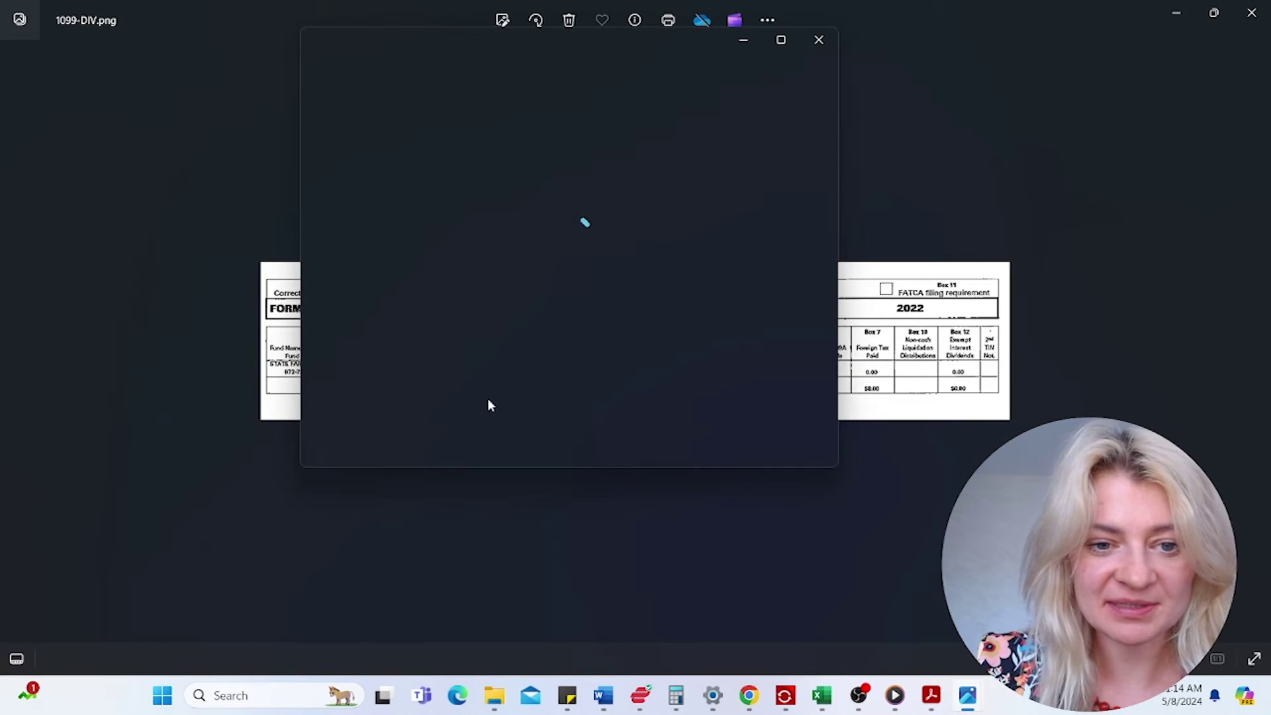
pyautogui.click(819, 40)
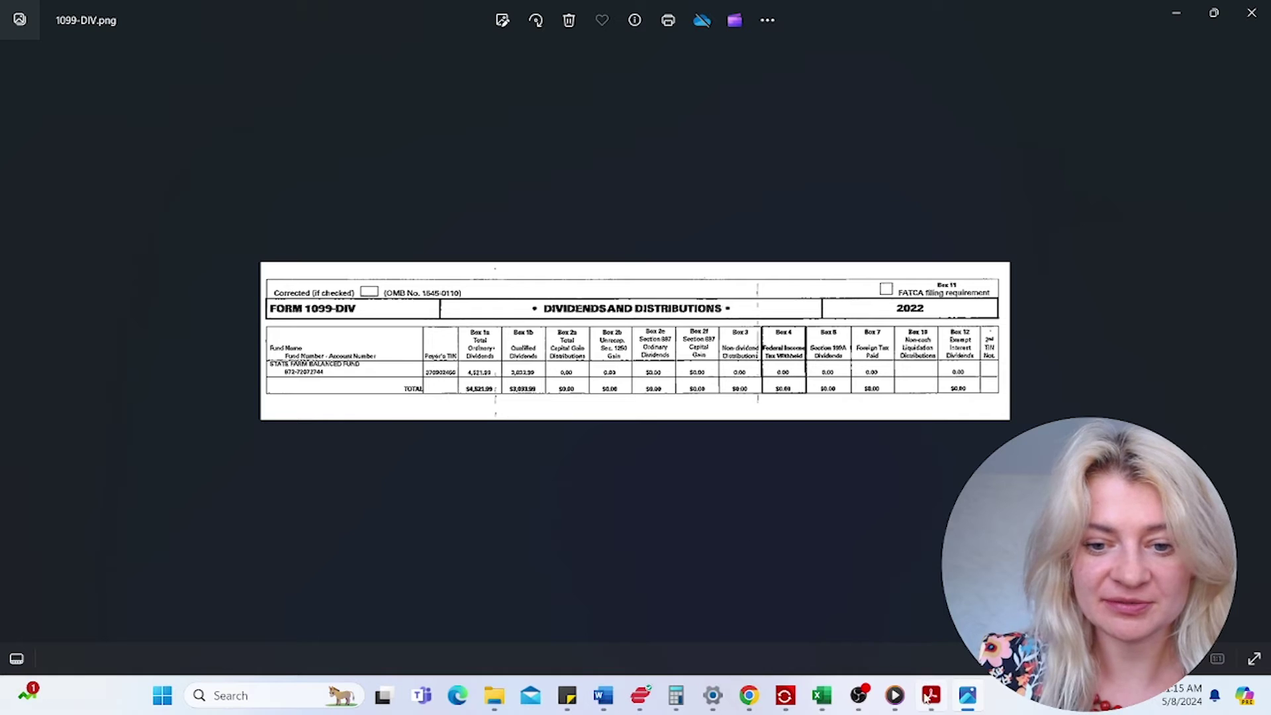
pyautogui.click(907, 637)
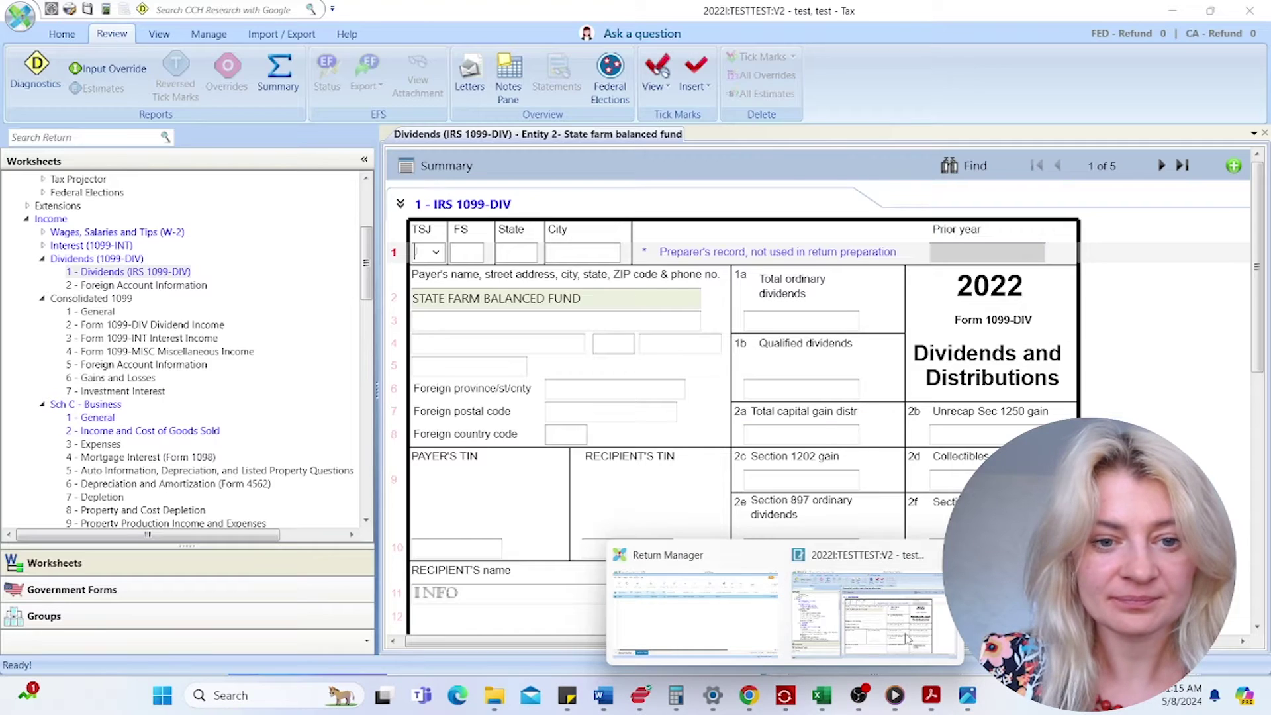
# - Enter 4,523 ordinary and 3,522 qualified dividends for State Farm, then open Consolidated 1099 General
pyautogui.click(759, 324)
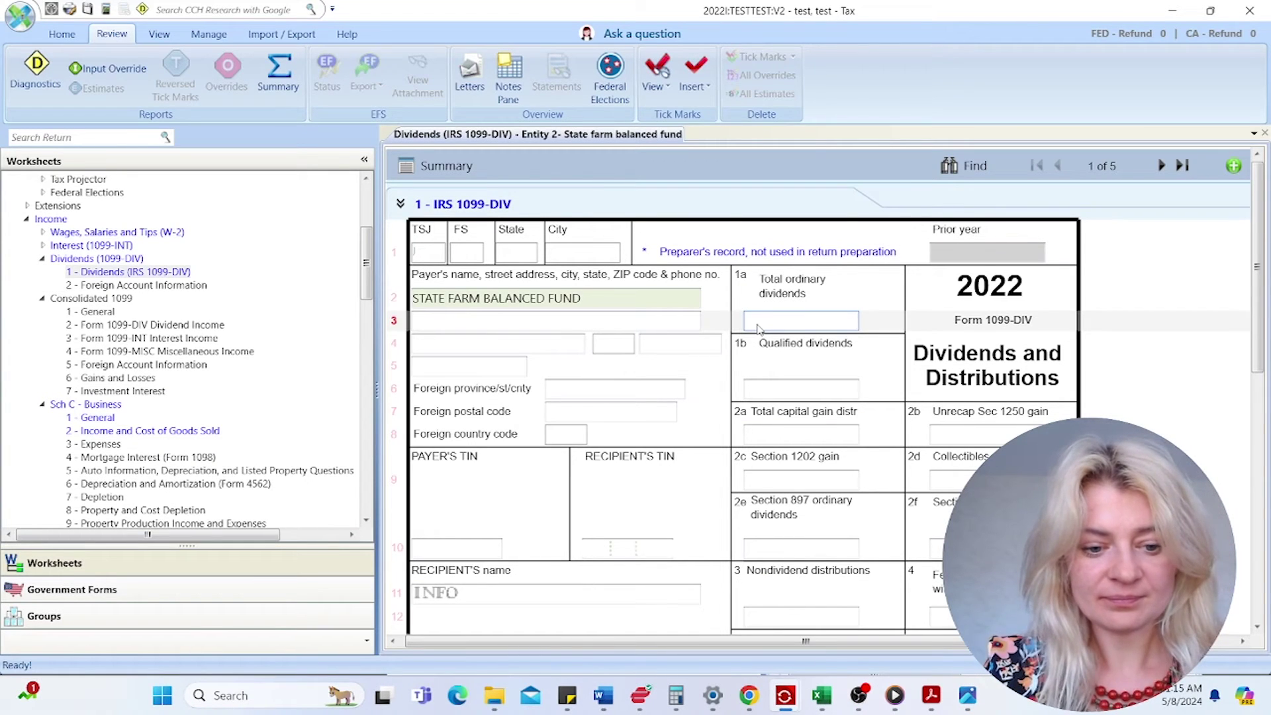
pyautogui.write('4,')
pyautogui.write('523')
pyautogui.click(805, 394)
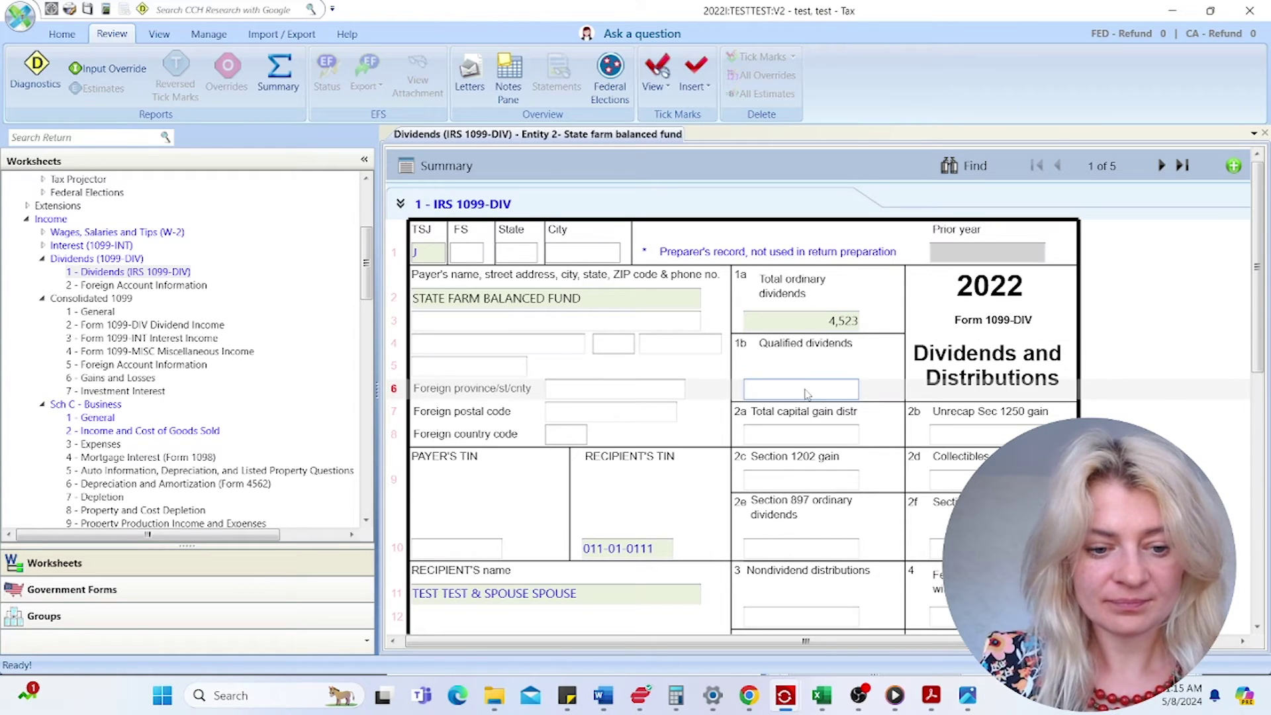
pyautogui.write('3,522')
pyautogui.press('Tab')
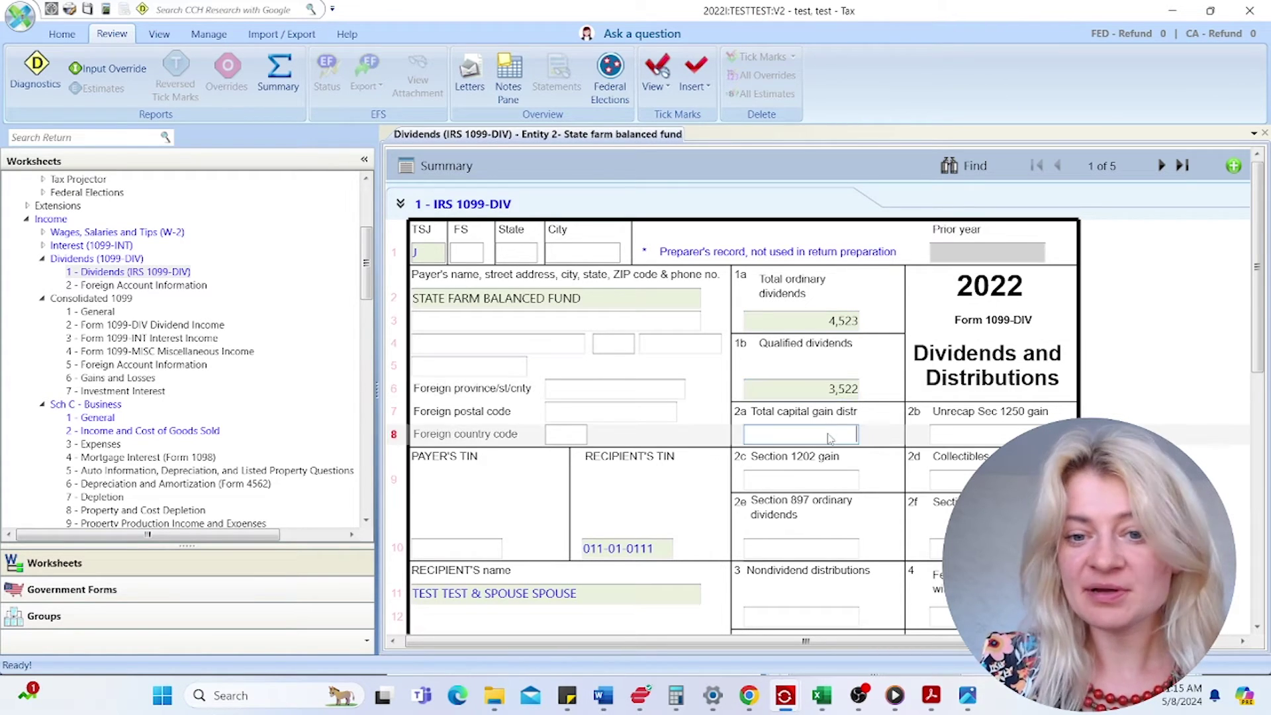
pyautogui.hotkey('shift', 'Tab')
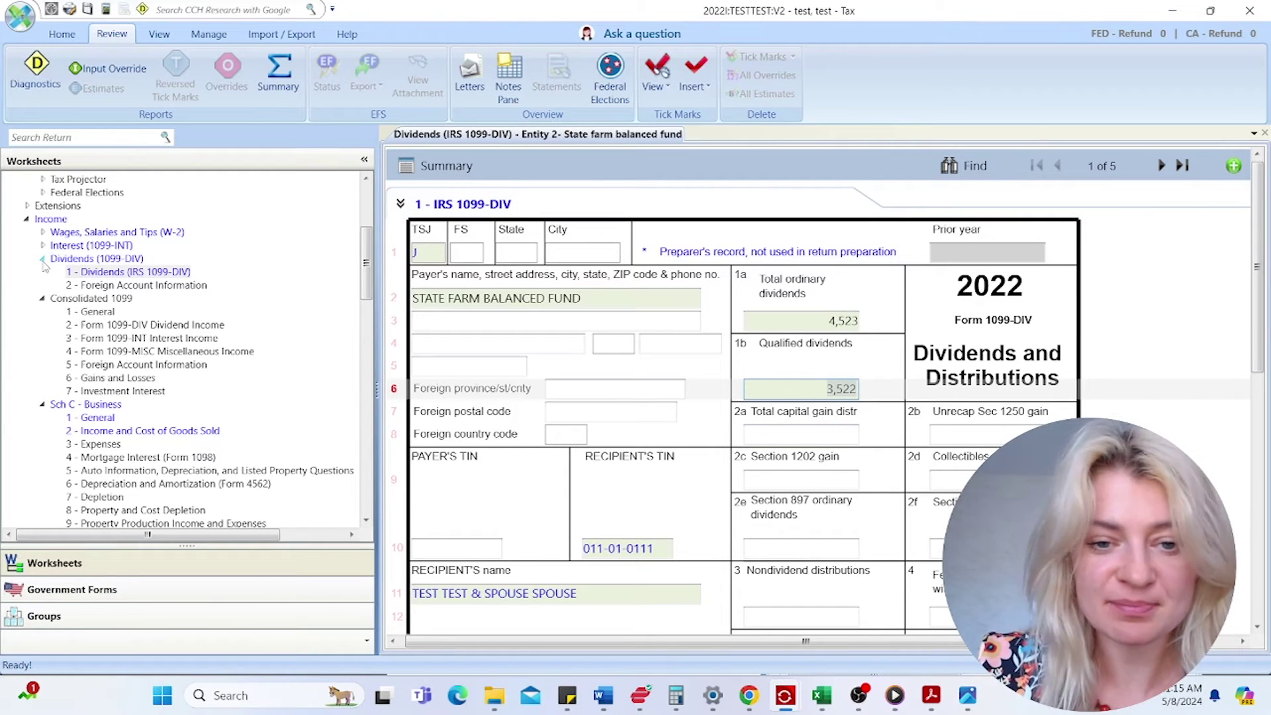
pyautogui.click(42, 260)
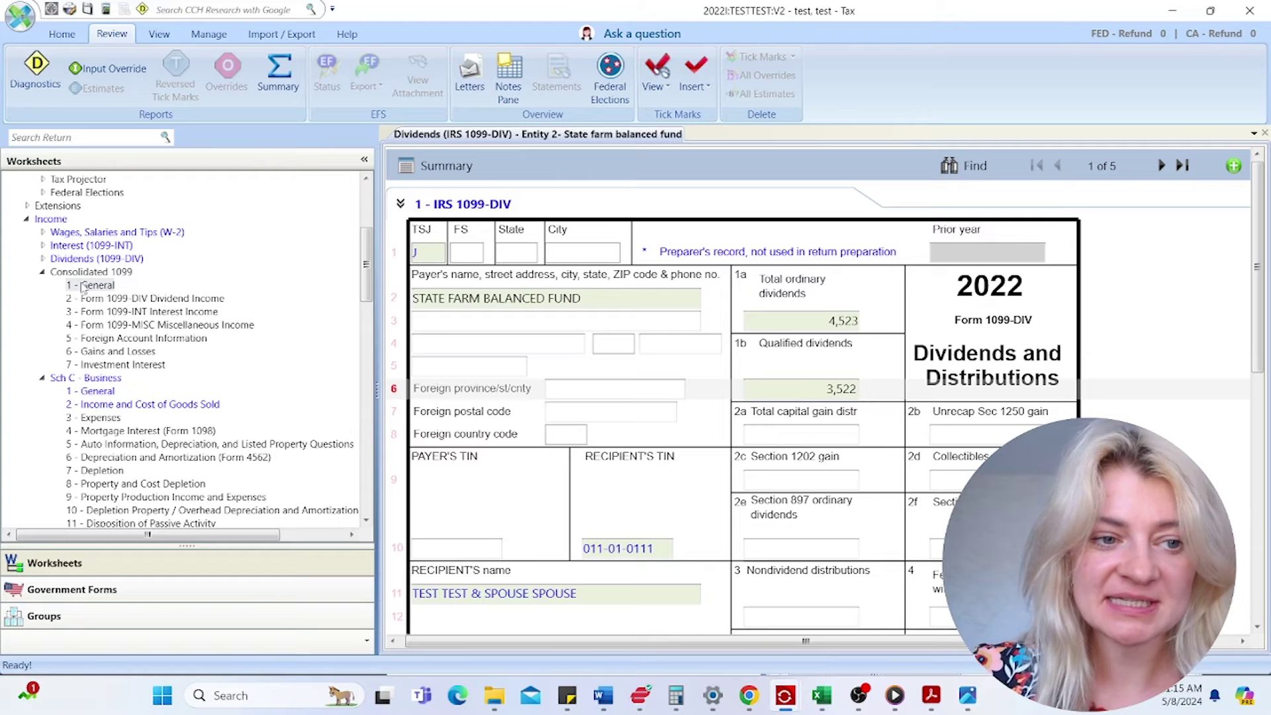
pyautogui.click(83, 286)
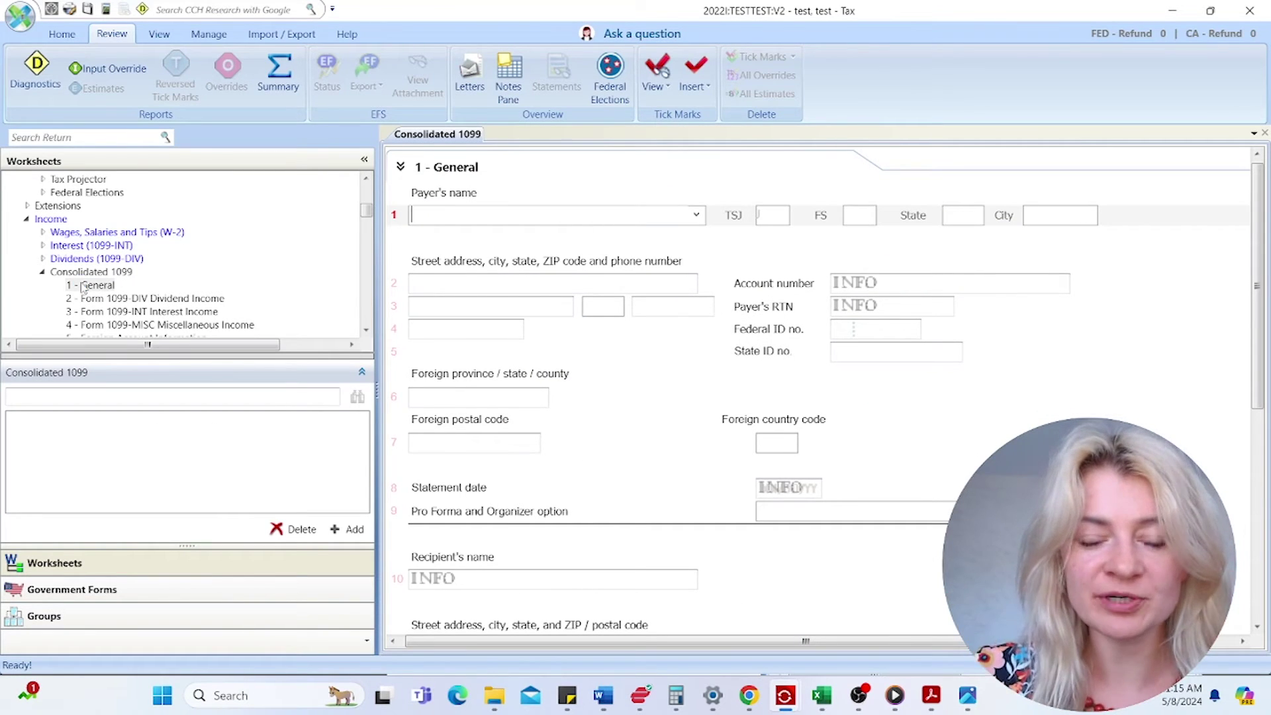
# - Open the downloaded 1099-Consolidated for Schedule D entry PDF from the drive-download folder
pyautogui.click(494, 695)
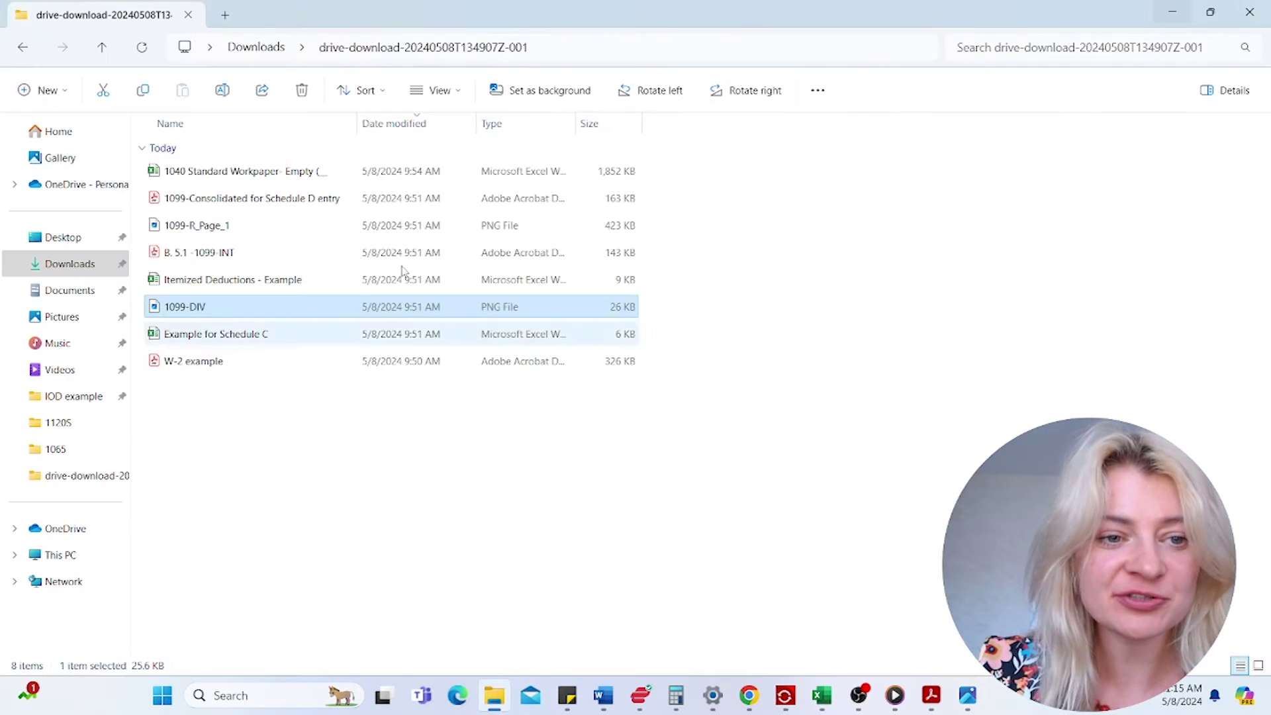
pyautogui.doubleClick(312, 198)
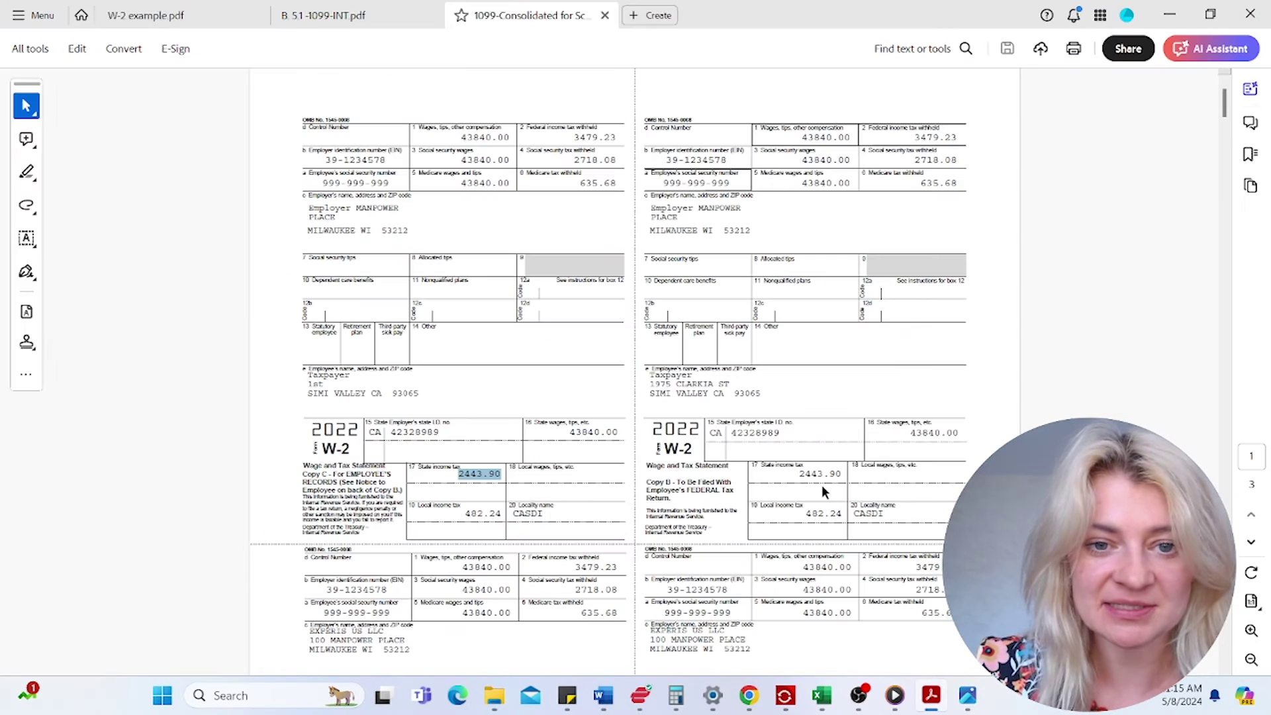
# - Review the Schwab 1099 table of contents, marking its 1099-DIV, 1099-INT and 1099-B lines, then return to the return
pyautogui.click(1250, 543)
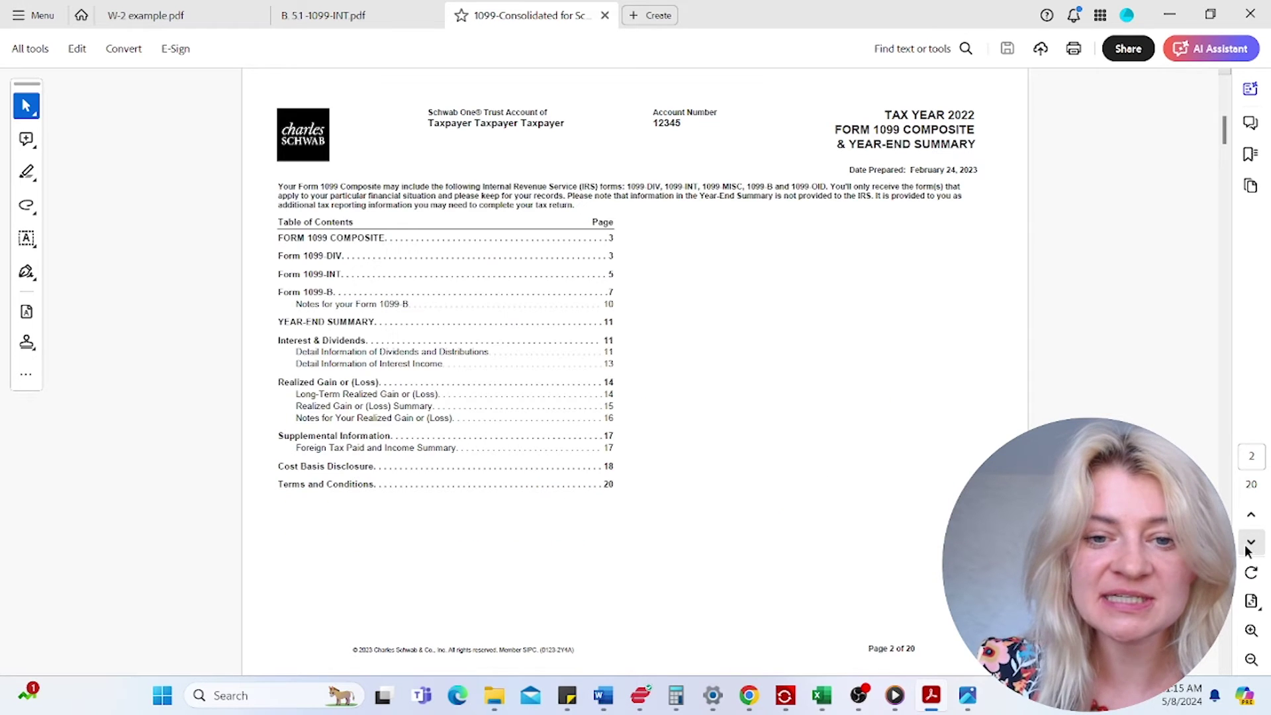
pyautogui.click(1251, 543)
pyautogui.click(1251, 515)
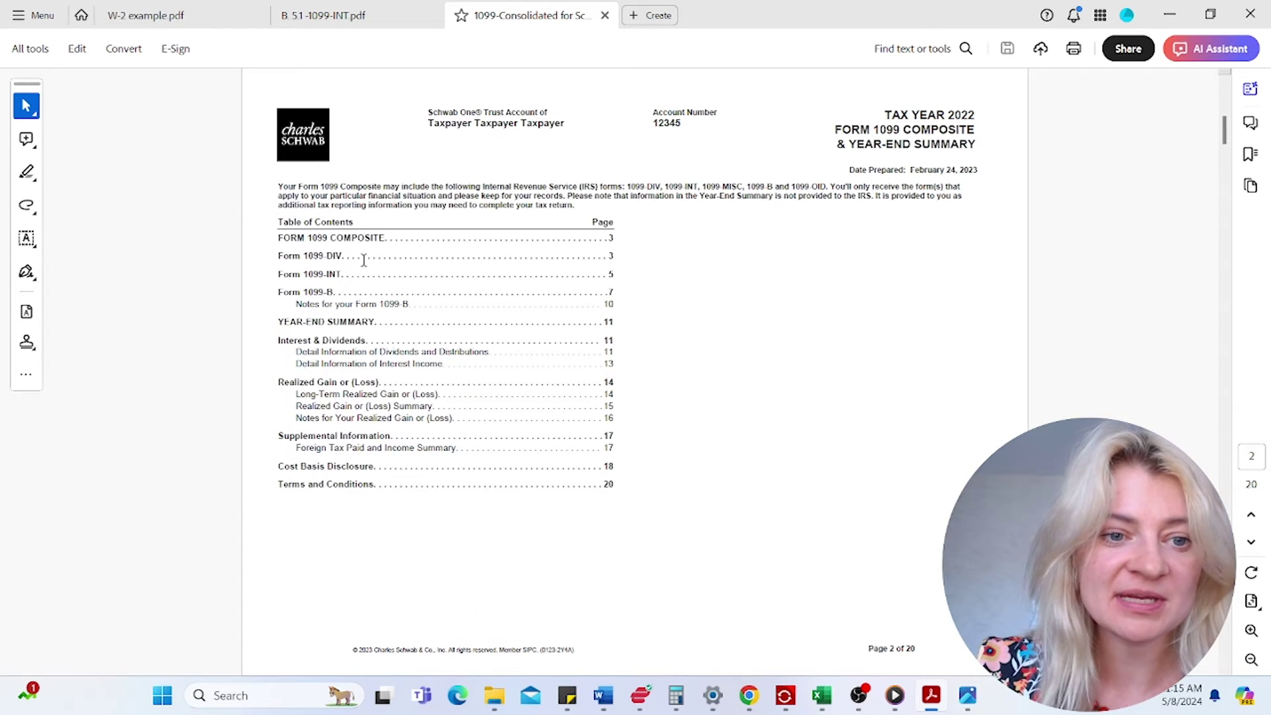
pyautogui.moveTo(304, 256); pyautogui.dragTo(329, 286)
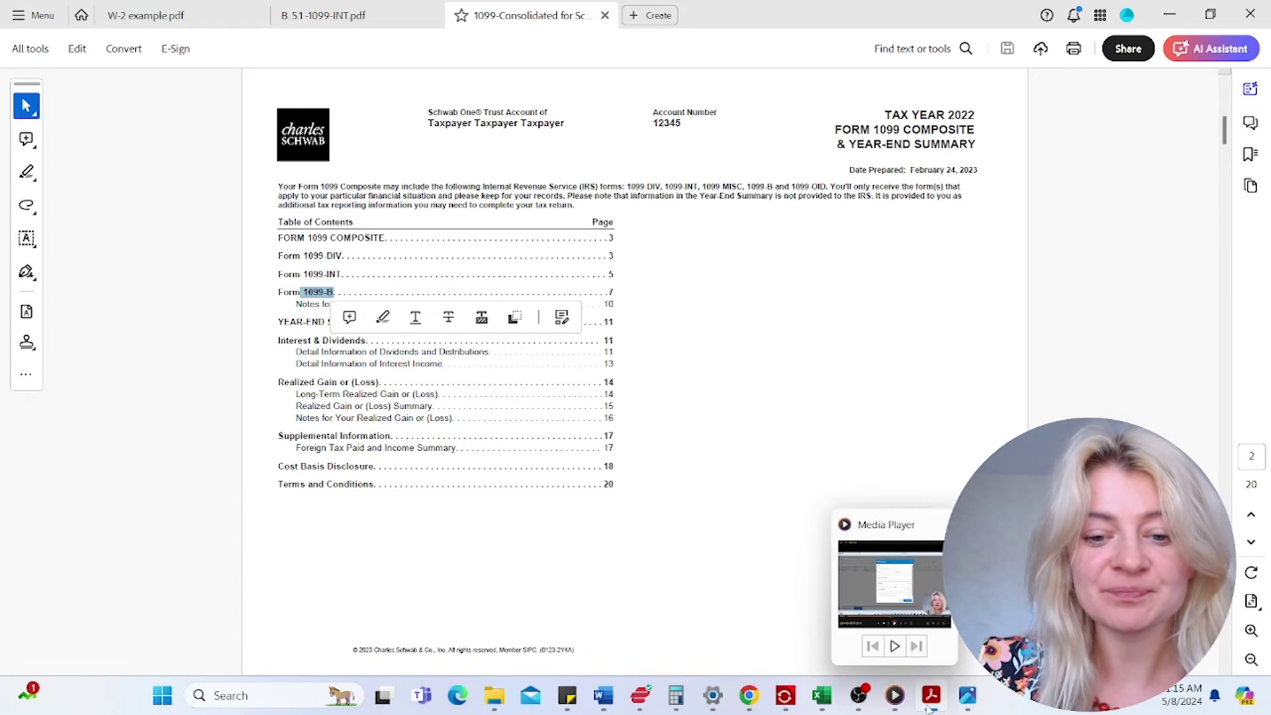
pyautogui.moveTo(794, 701)
pyautogui.click(880, 616)
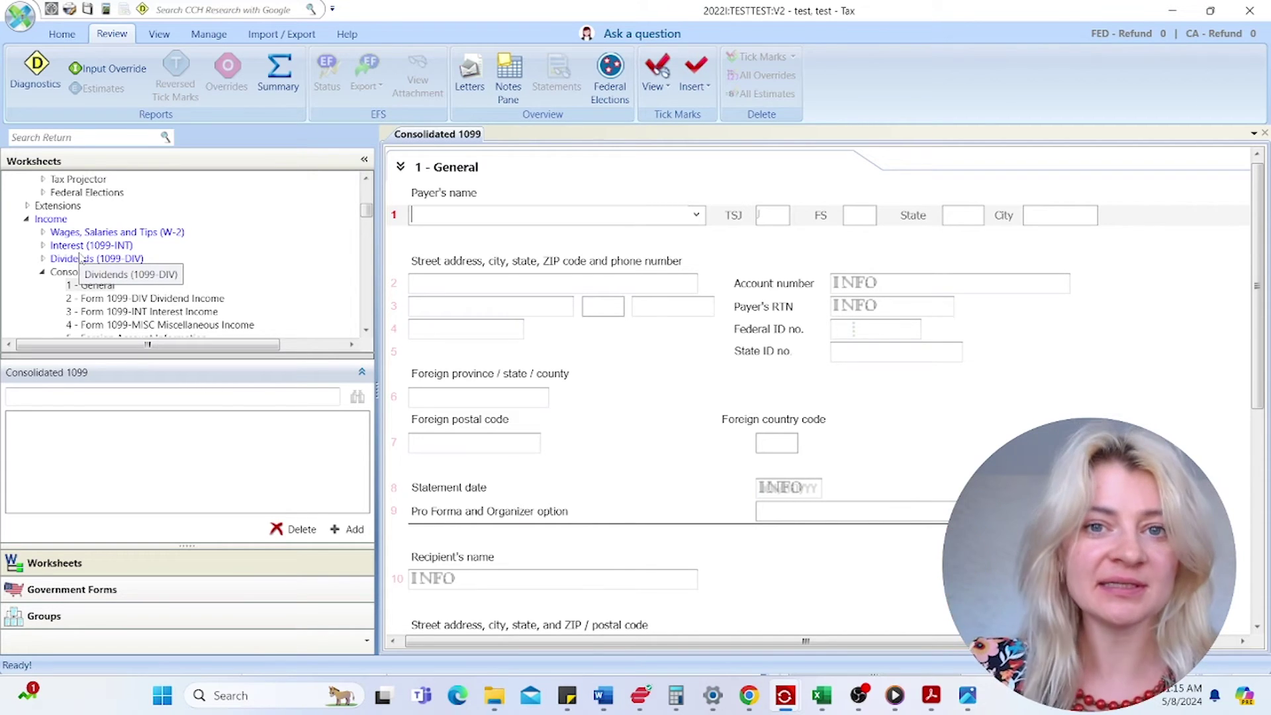
# - Collapse the Consolidated 1099 and Sch C groups and look over the Sch D / 4797 / 4684 worksheet
pyautogui.click(42, 271)
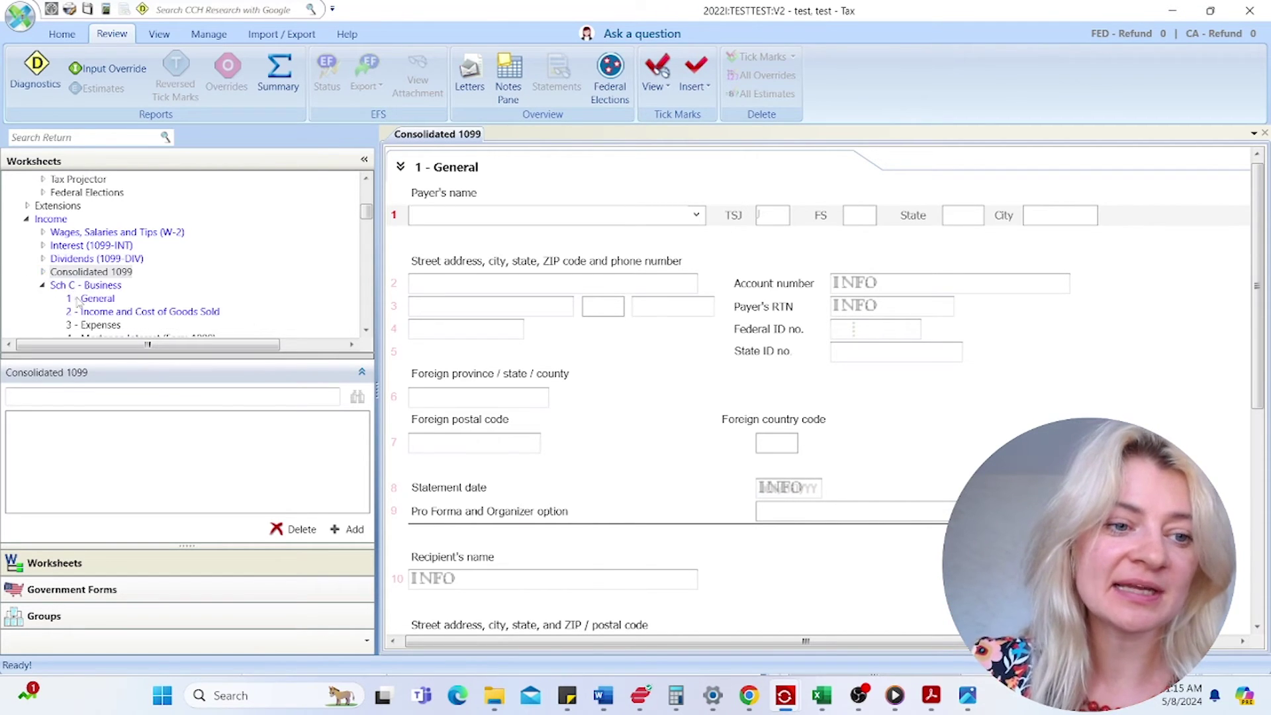
pyautogui.click(43, 285)
pyautogui.scroll(-2, 73, 294)
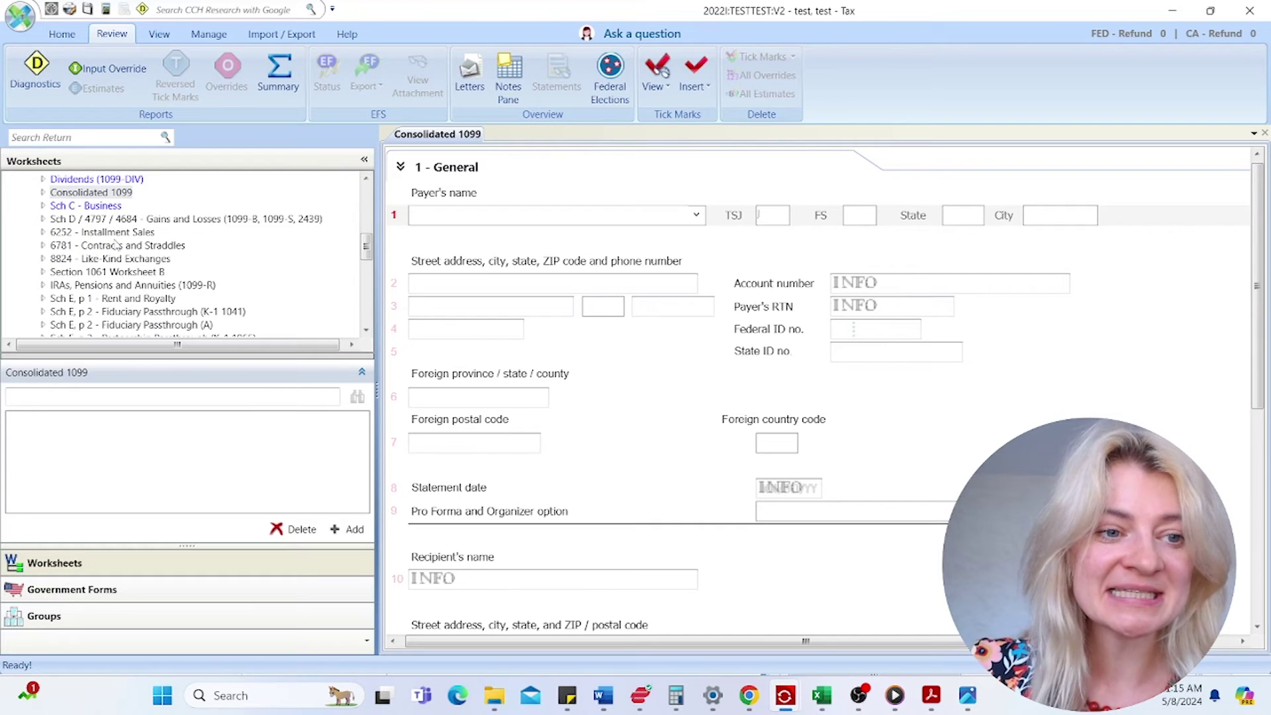
pyautogui.doubleClick(142, 223)
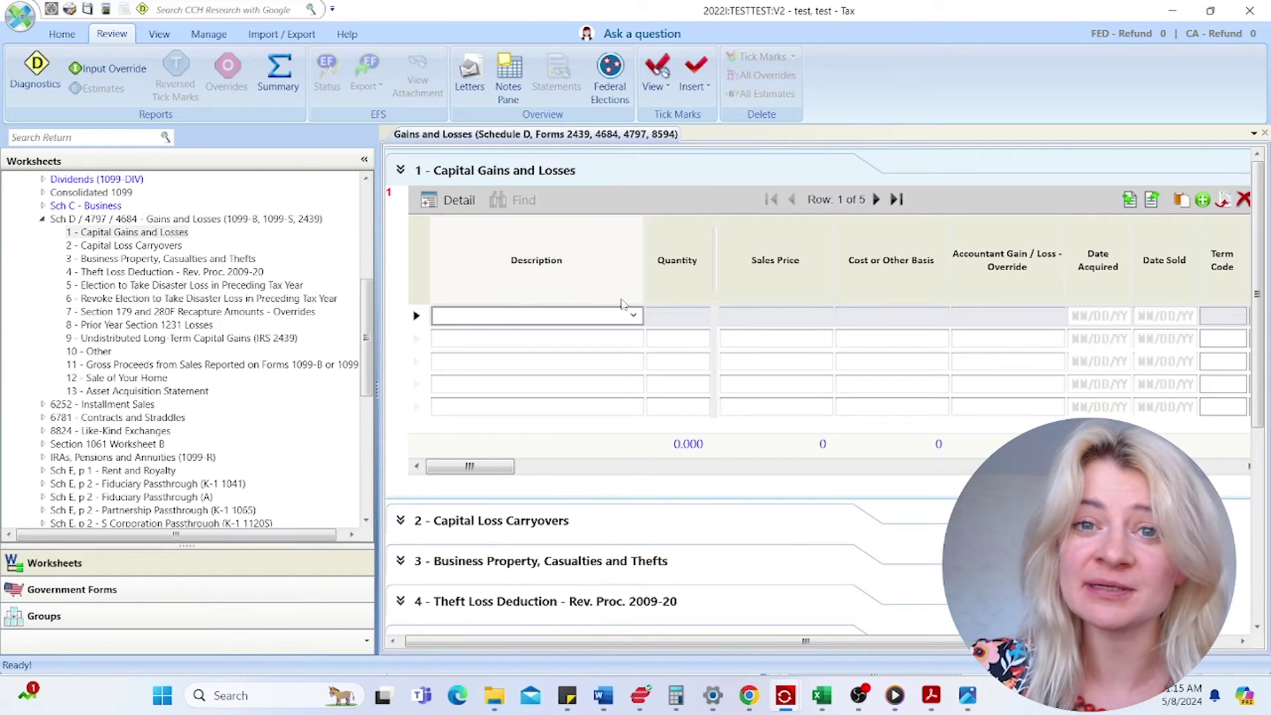
pyautogui.click(41, 219)
pyautogui.scroll(2, 96, 299)
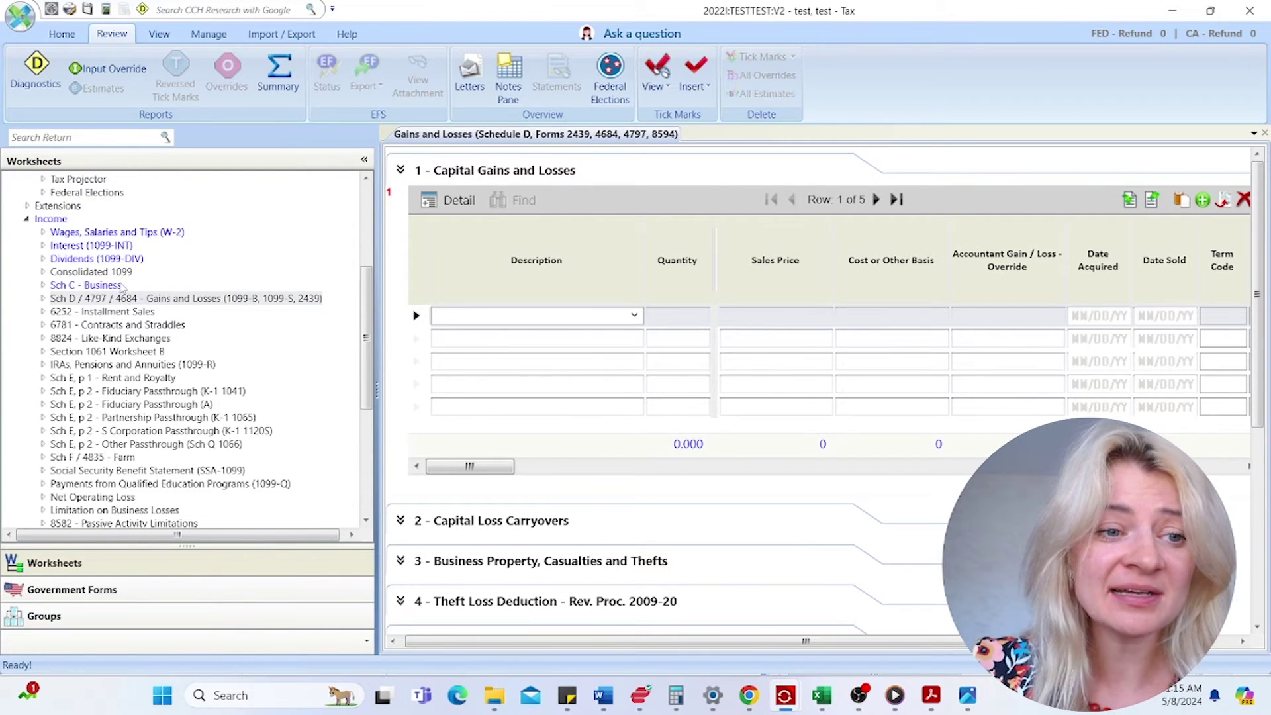
# - Check the Consolidated 1099 Interest Income and Gains and Losses sections, then bring back the Schwab PDF
pyautogui.doubleClick(114, 273)
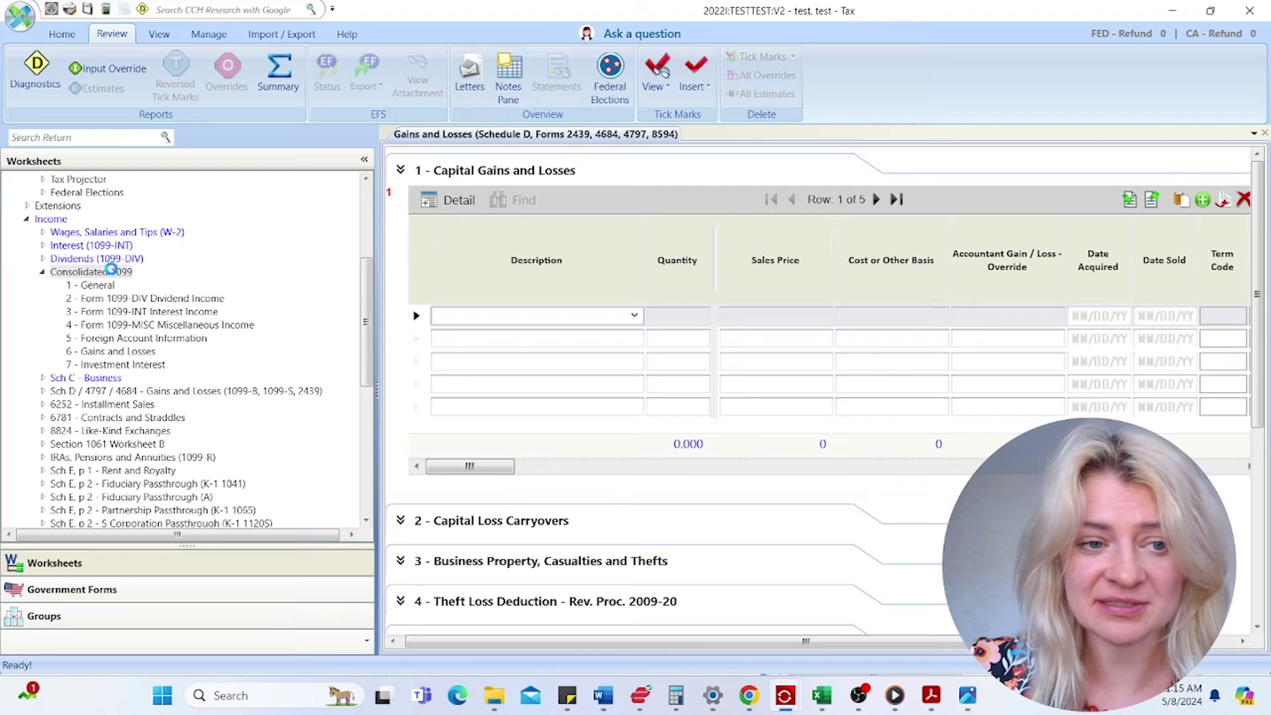
pyautogui.click(187, 313)
pyautogui.scroll(-1, 179, 317)
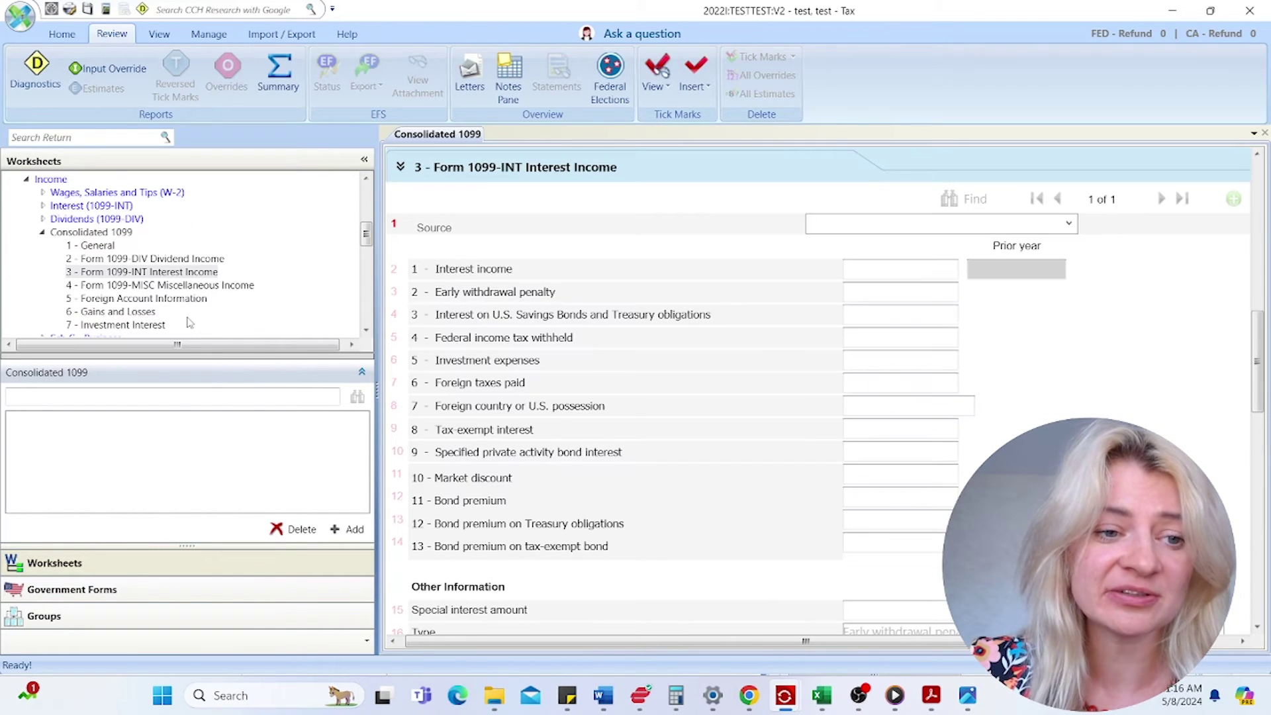
pyautogui.click(147, 313)
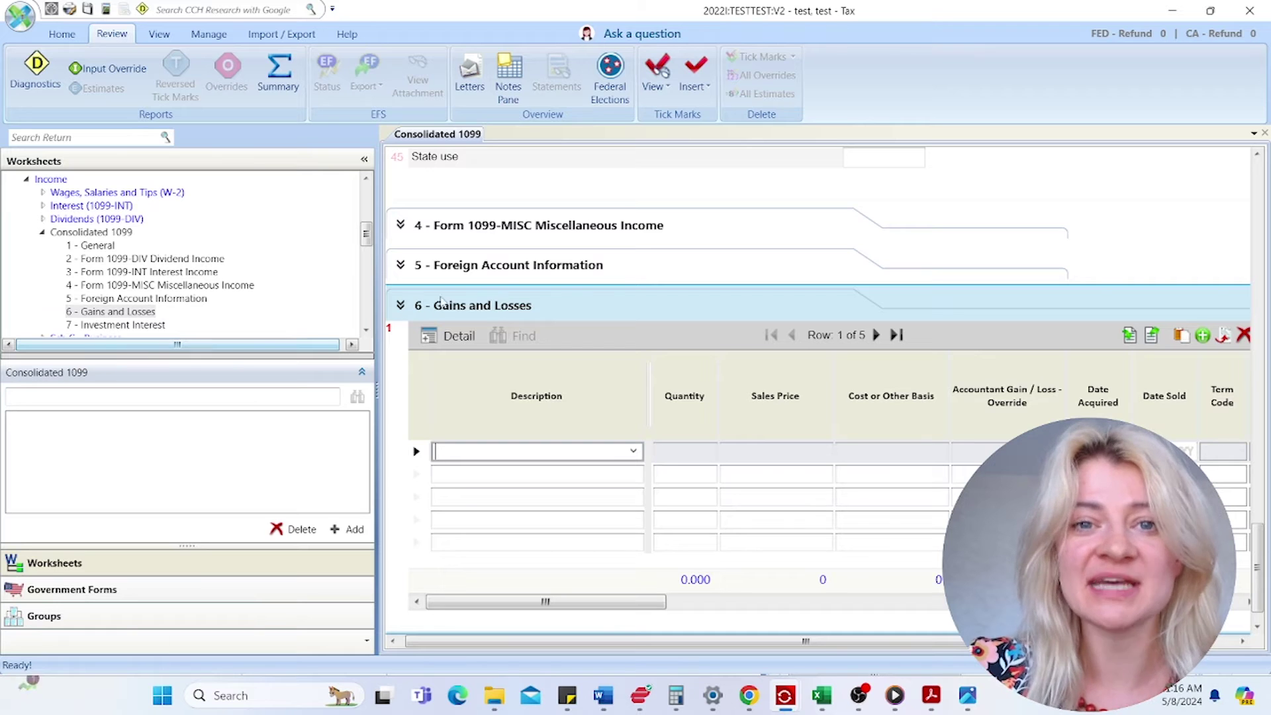
pyautogui.scroll(15, 686, 417)
pyautogui.scroll(15, 686, 416)
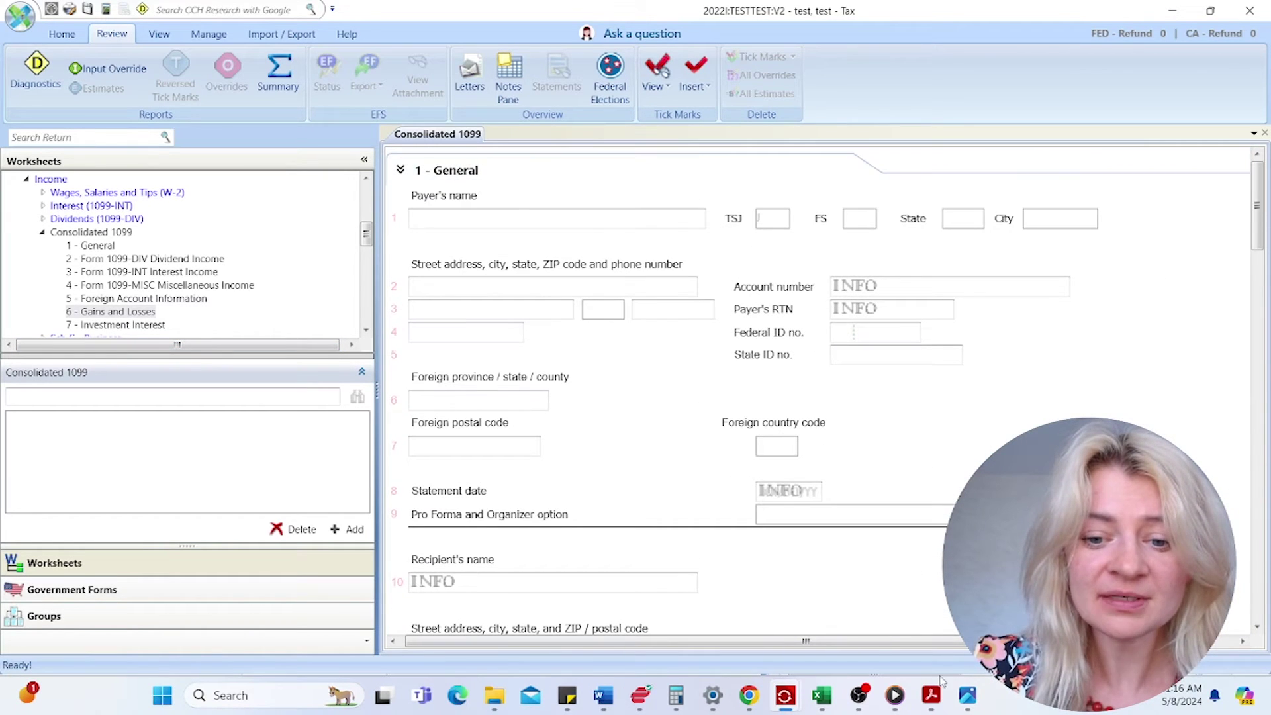
pyautogui.click(934, 693)
pyautogui.click(1086, 599)
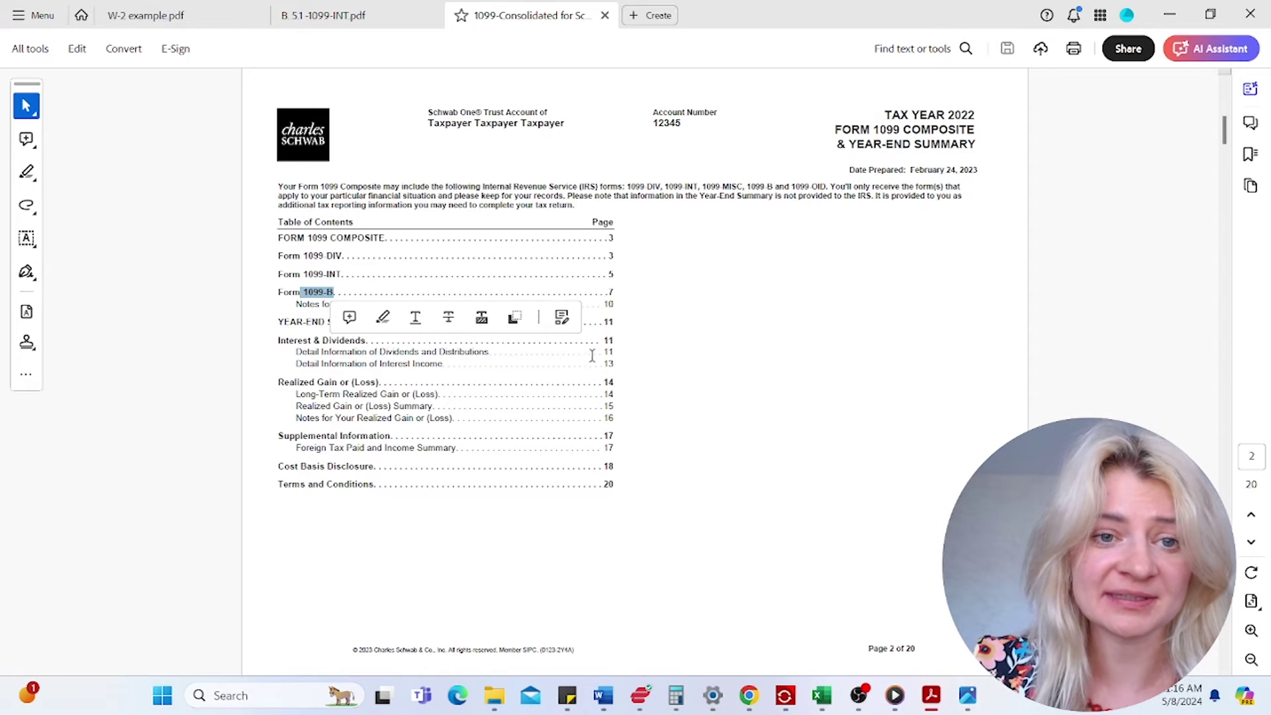
# - Advance to the Schwab 1099-DIV page and zoom in on it
pyautogui.click(570, 164)
pyautogui.click(1248, 543)
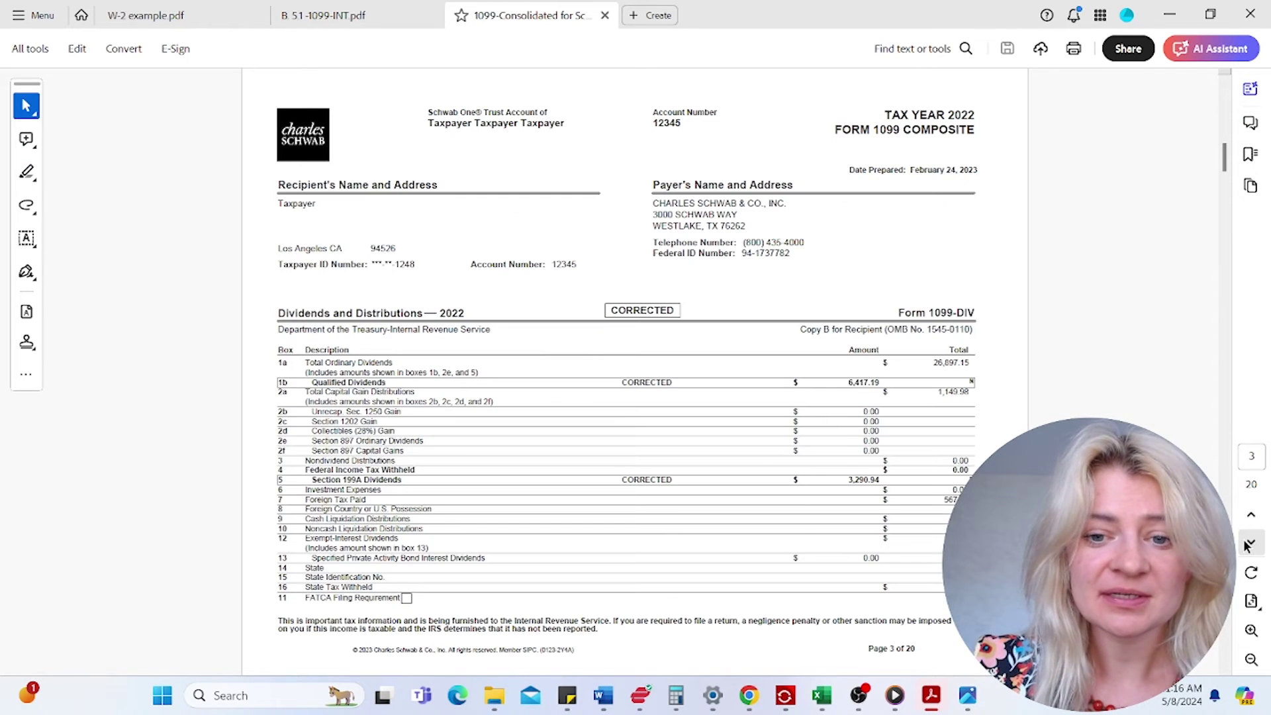
pyautogui.click(1251, 632)
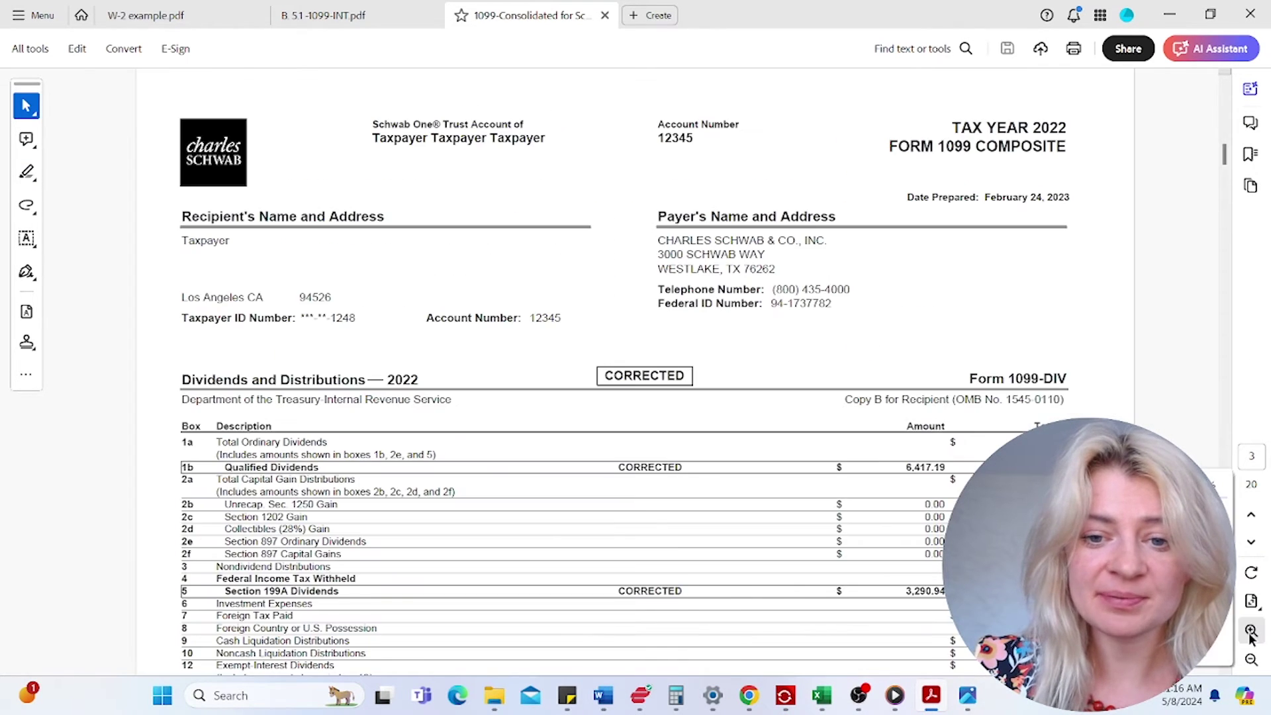
pyautogui.scroll(-1, 781, 432)
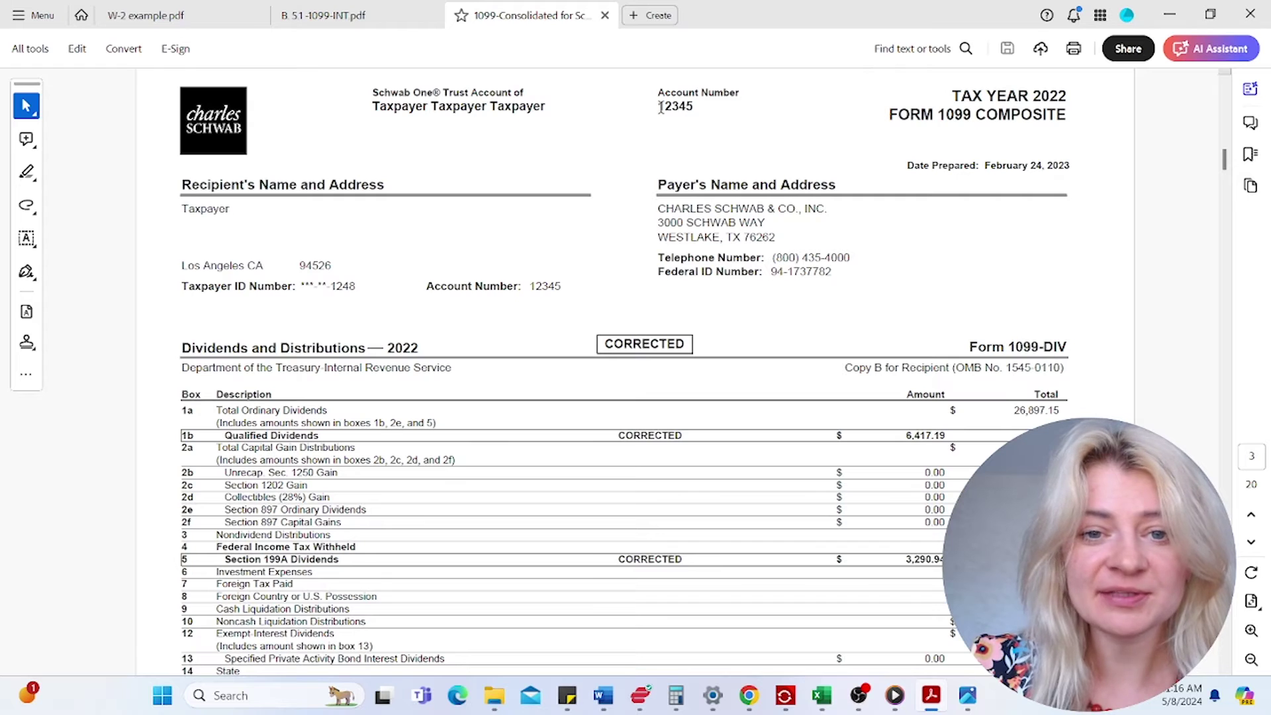
pyautogui.moveTo(658, 108); pyautogui.dragTo(697, 108)
pyautogui.click(666, 138)
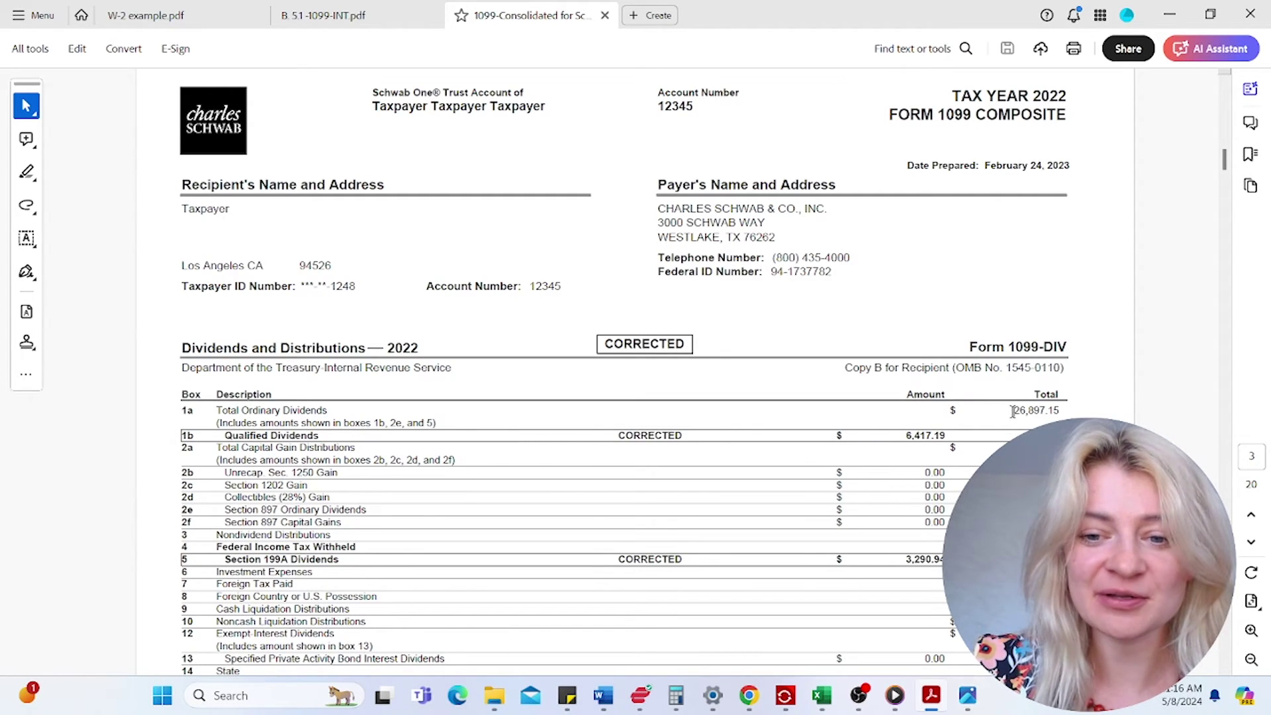
# - Copy the 26,897.15 total ordinary dividends and switch back to the tax return
pyautogui.moveTo(1013, 411); pyautogui.dragTo(1058, 412)
pyautogui.rightClick(1056, 412)
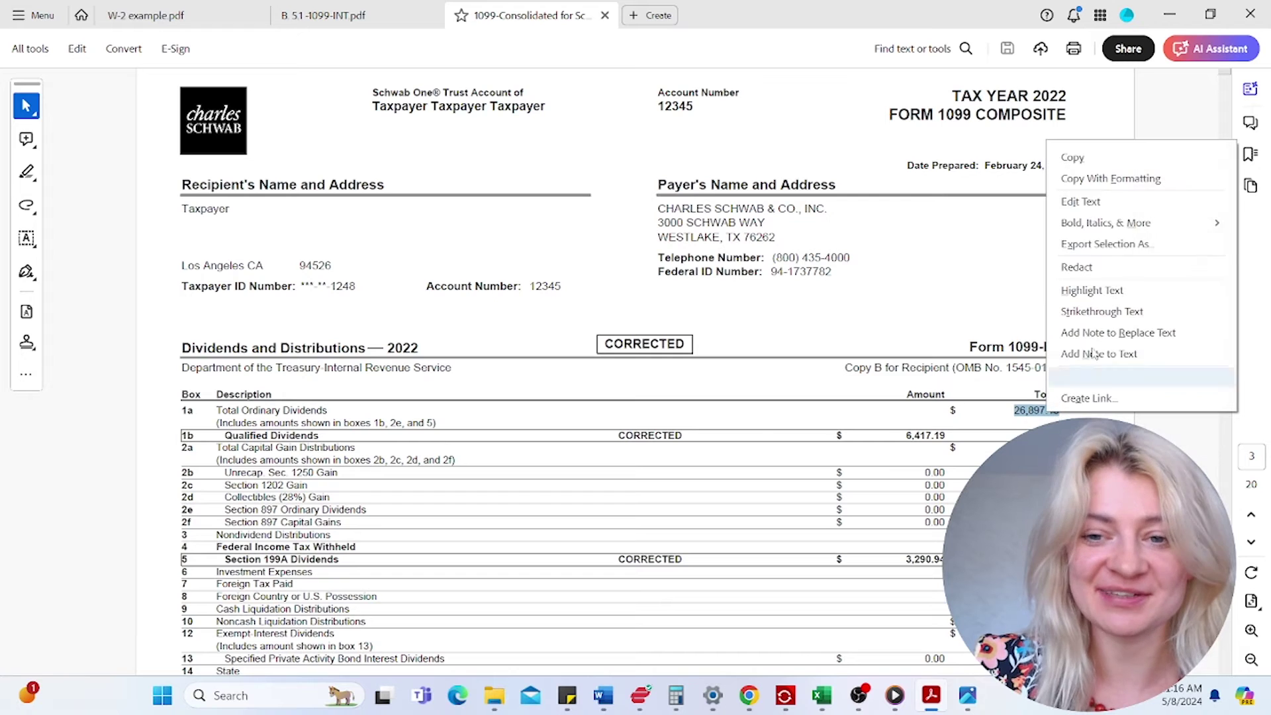
pyautogui.click(1072, 158)
pyautogui.moveTo(927, 695)
pyautogui.click(925, 309)
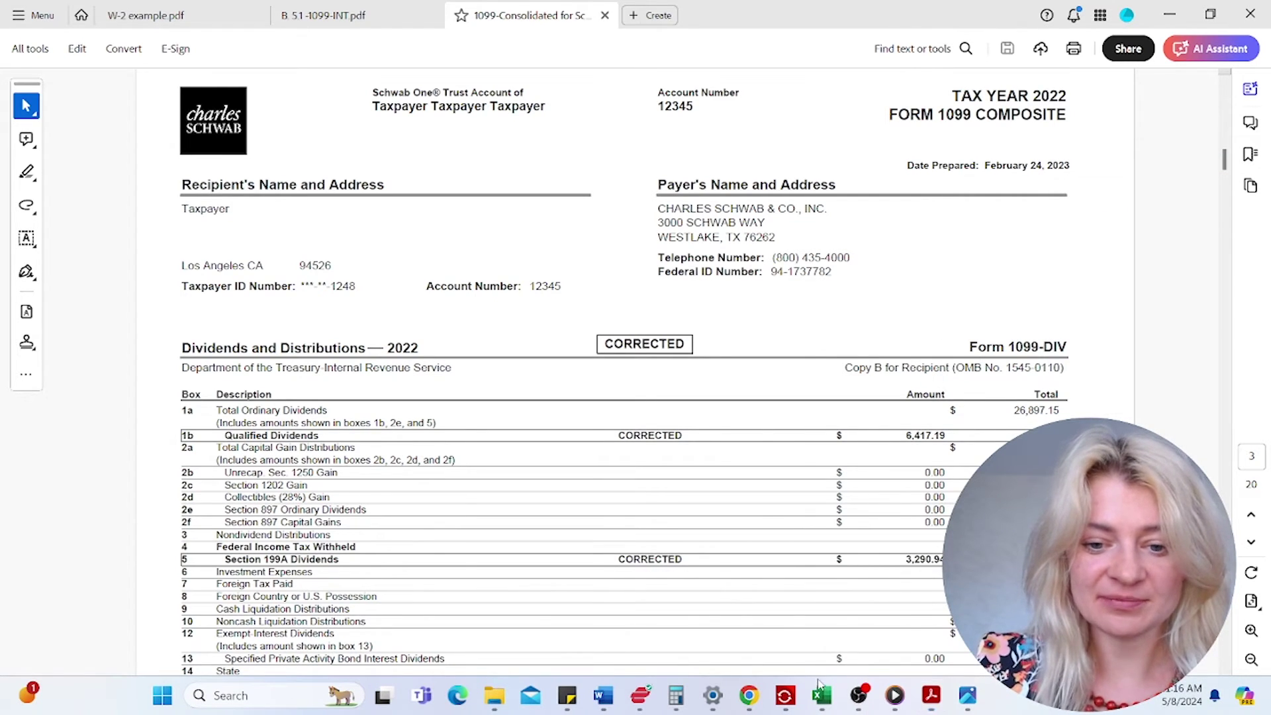
pyautogui.press('super')
pyautogui.moveTo(787, 696)
pyautogui.click(892, 637)
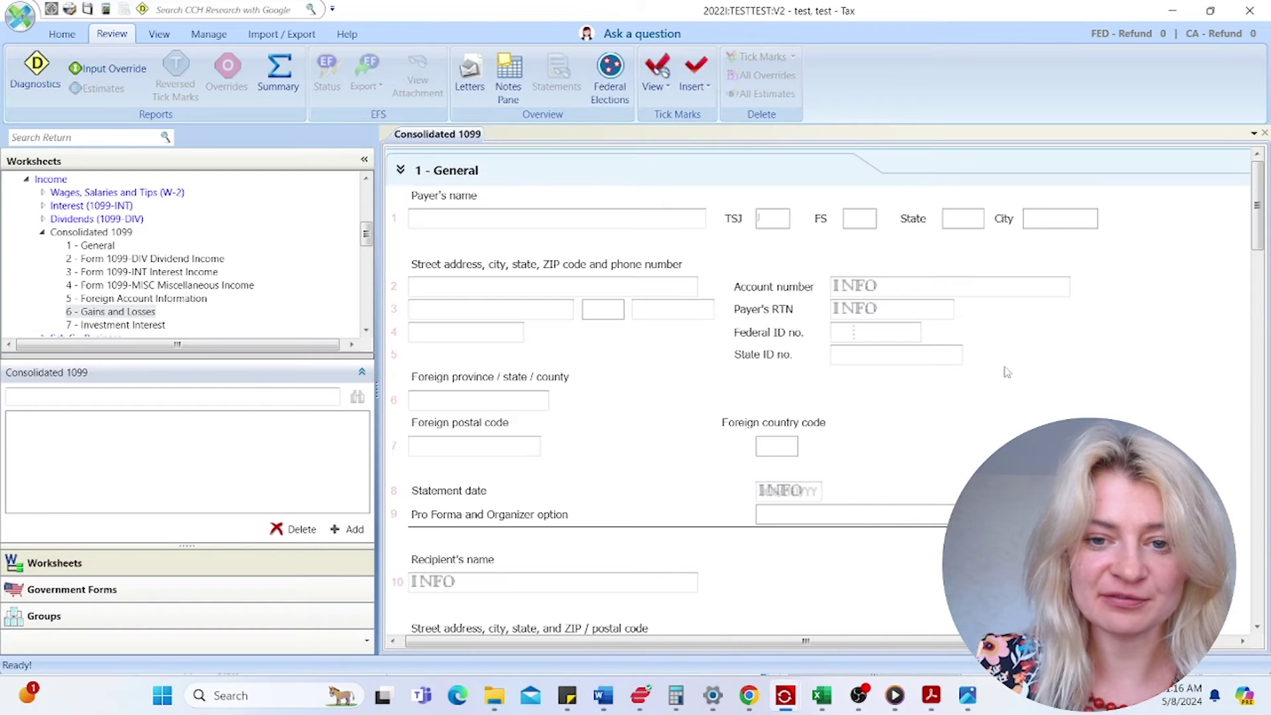
# - Enter 'Charles Shwabs' as the payer name and fill in the payer account number
pyautogui.click(443, 218)
pyautogui.write('Cah')
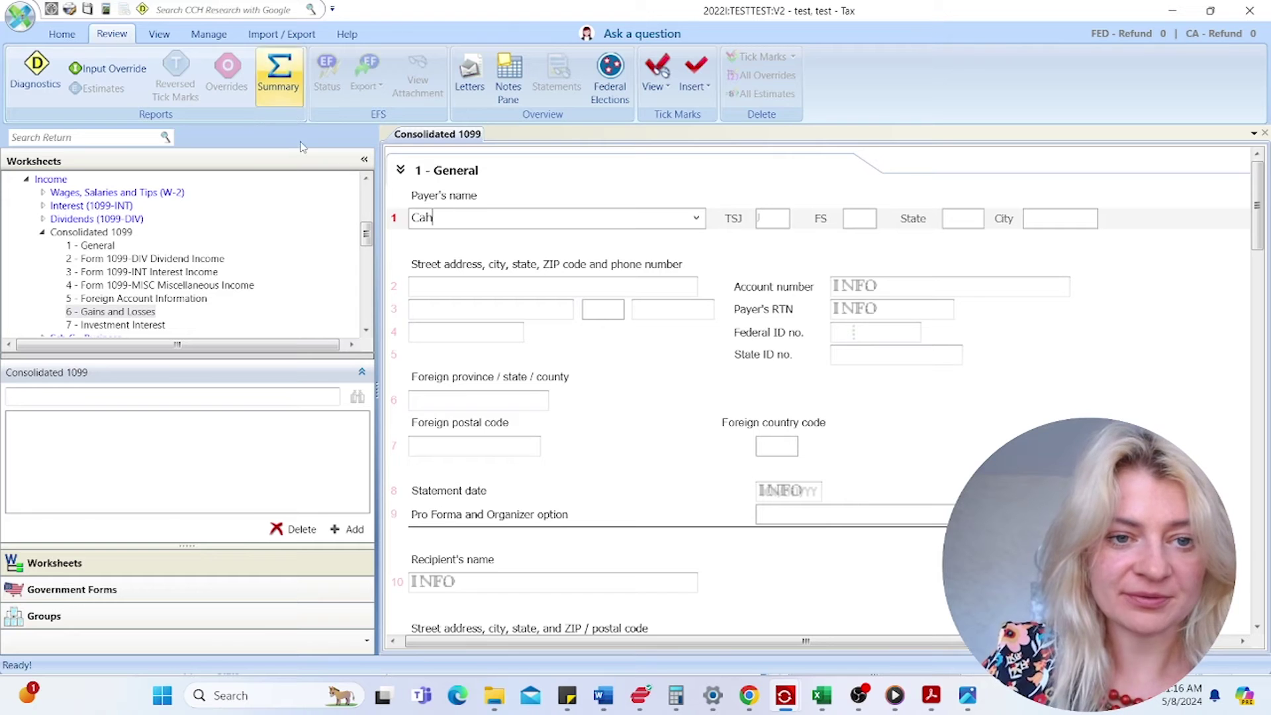
pyautogui.moveTo(444, 218); pyautogui.dragTo(371, 223)
pyautogui.write('Char')
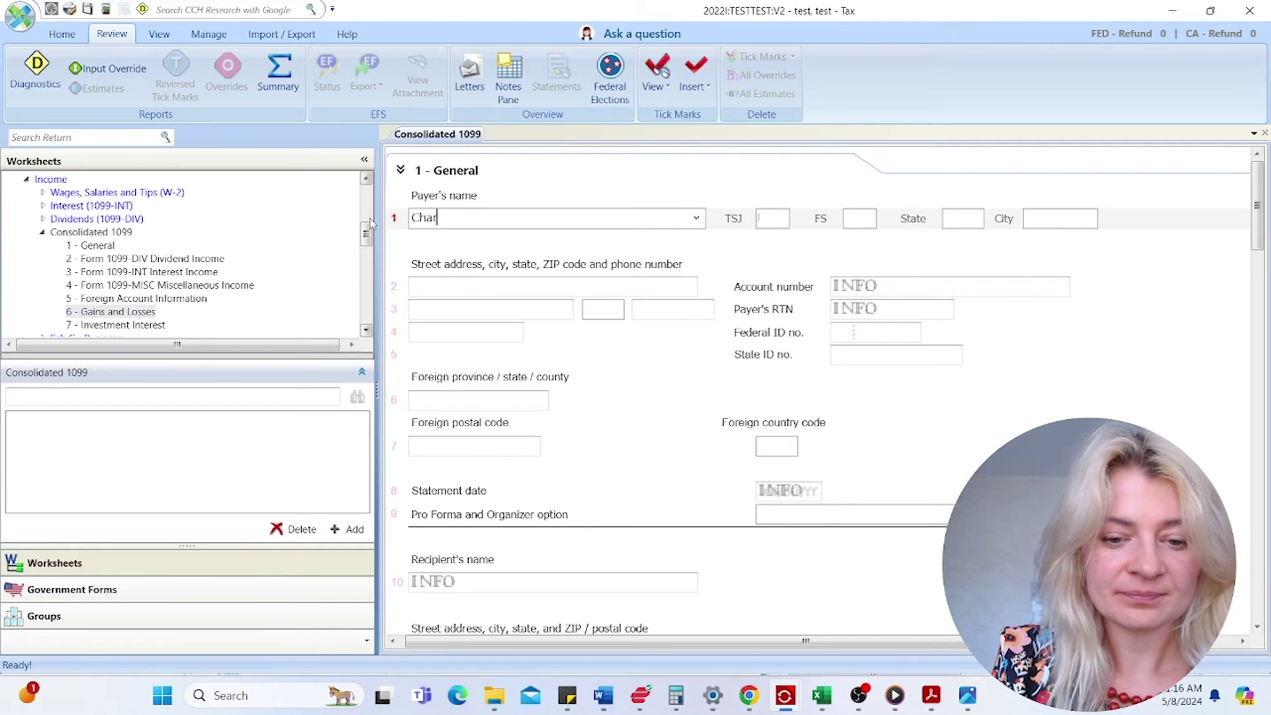
pyautogui.write('les Shwabs')
pyautogui.click(848, 287)
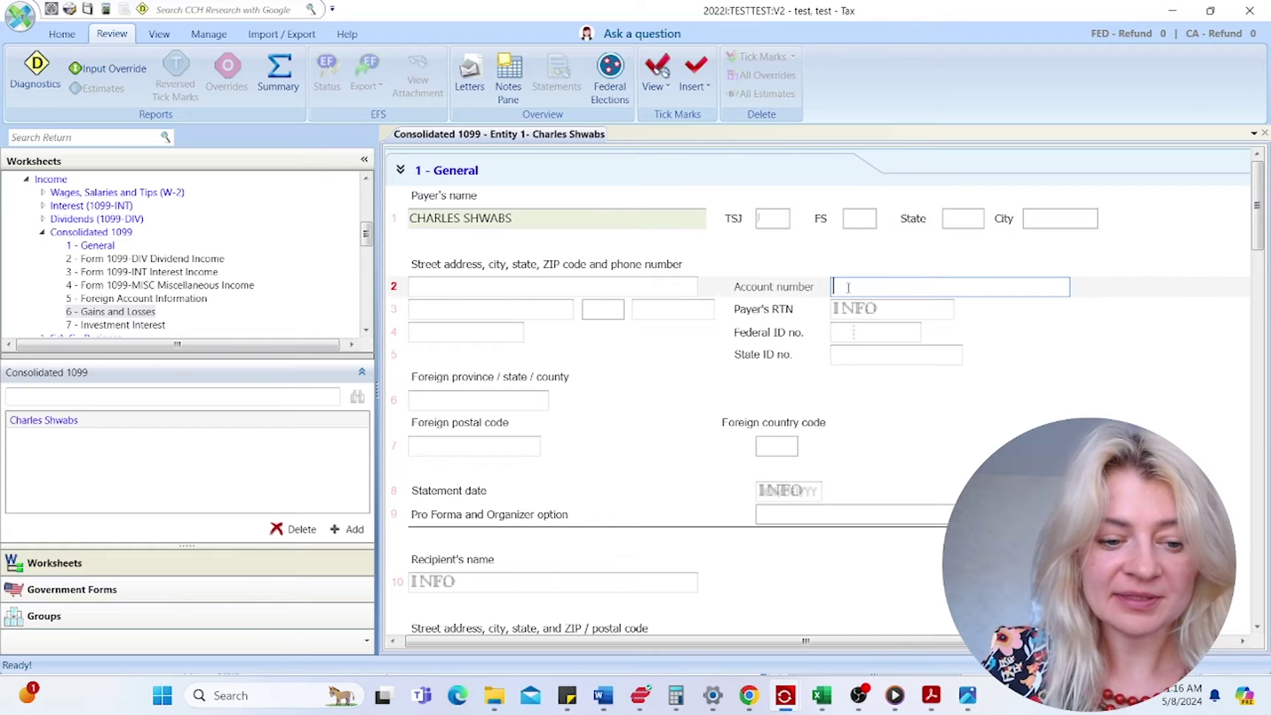
pyautogui.write('12345')
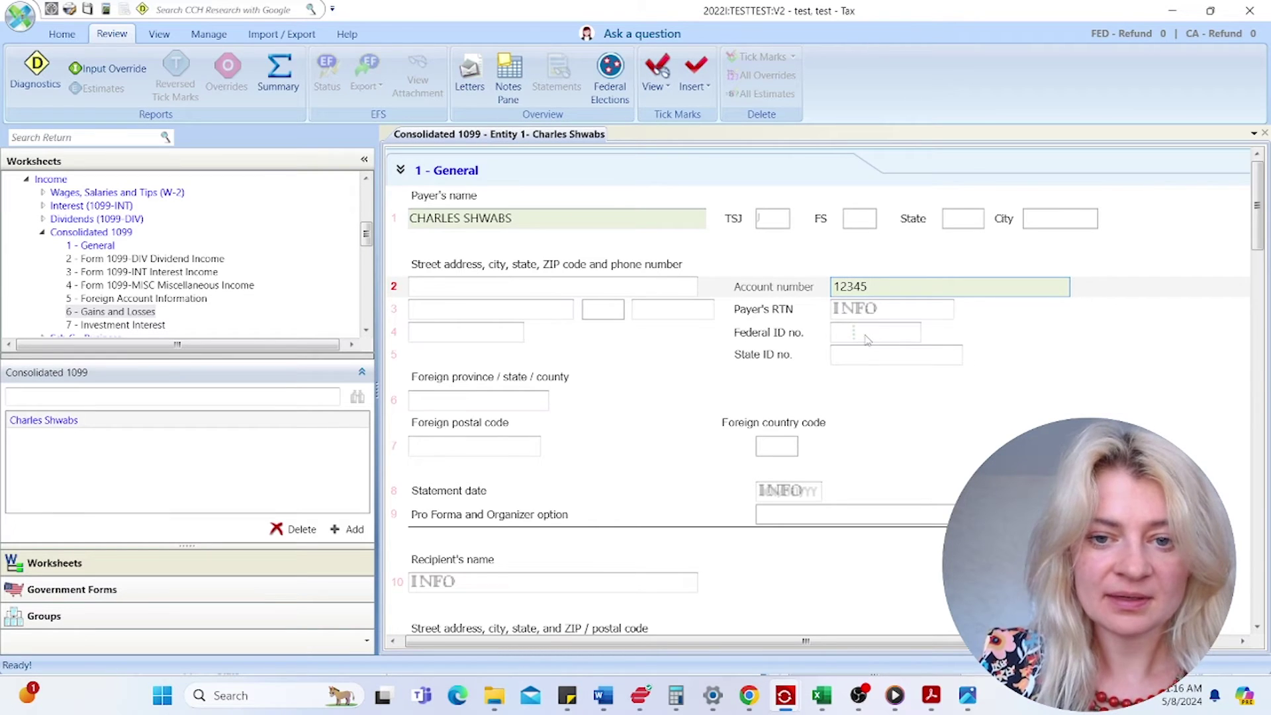
pyautogui.click(866, 335)
# - Assign the 1099 to the taxpayer (T) and review the recipient fields down to the 1099-DIV section
pyautogui.click(781, 220)
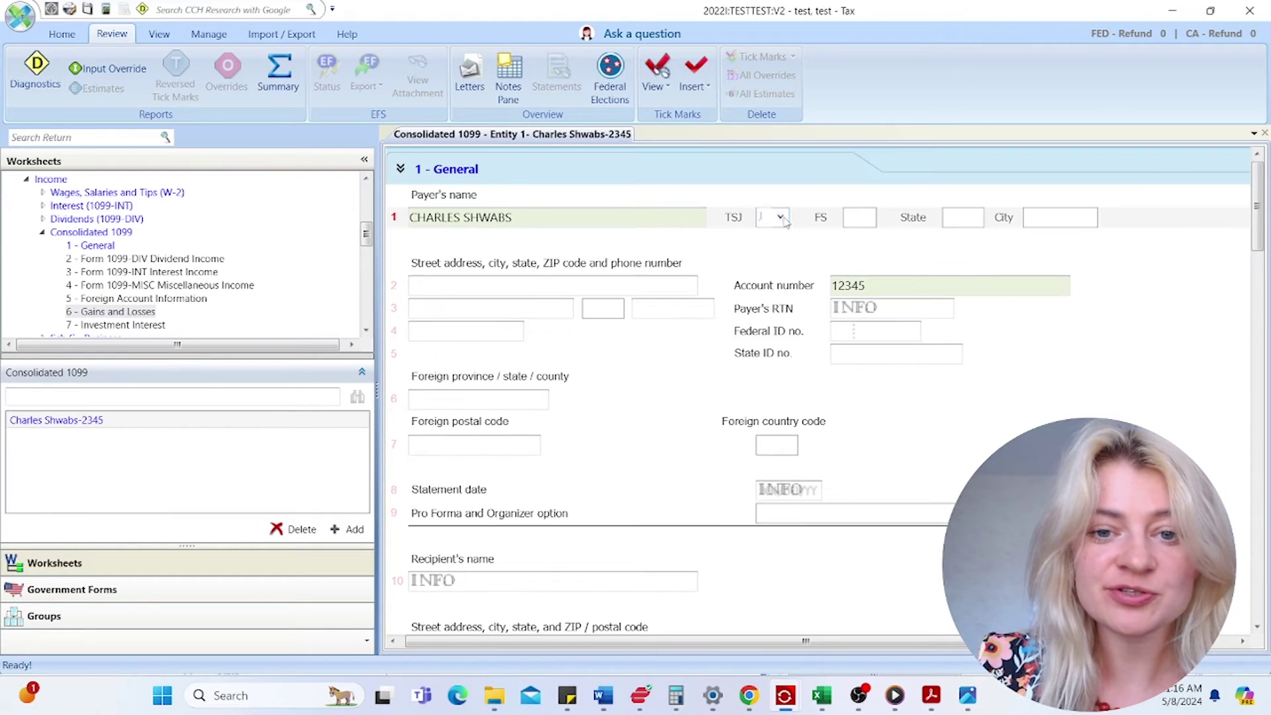
pyautogui.click(781, 219)
pyautogui.click(781, 242)
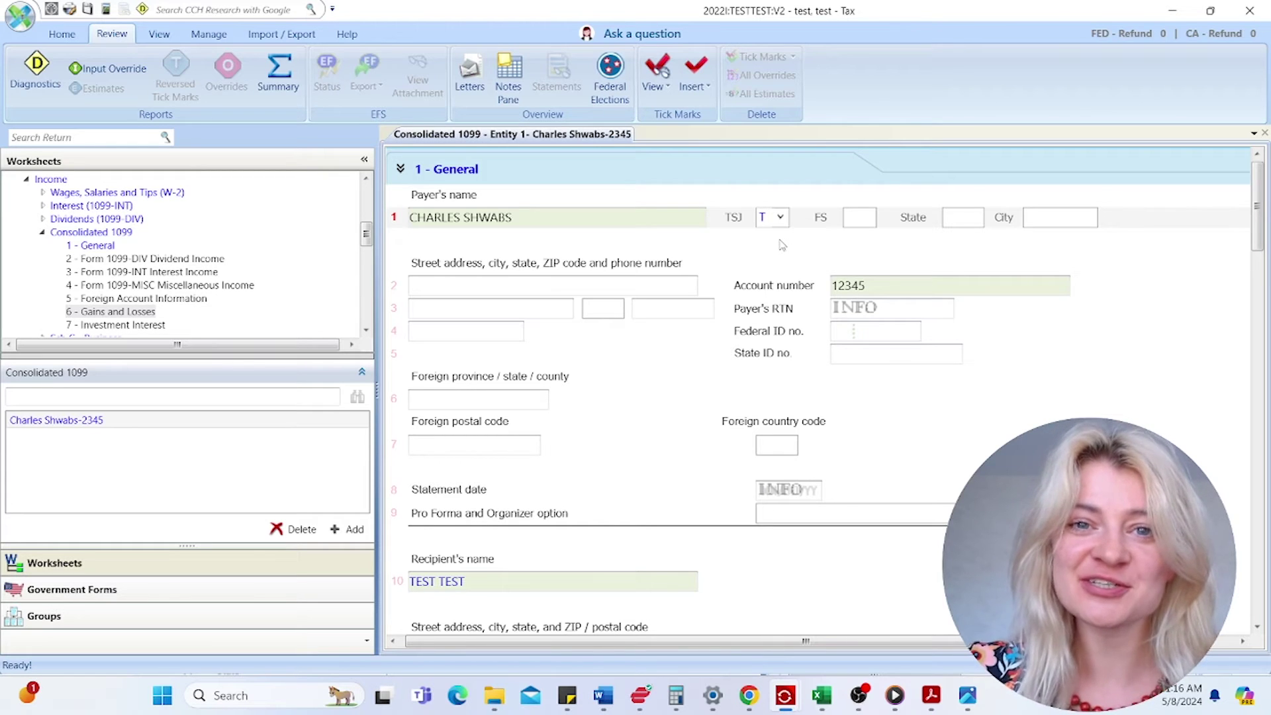
pyautogui.click(582, 286)
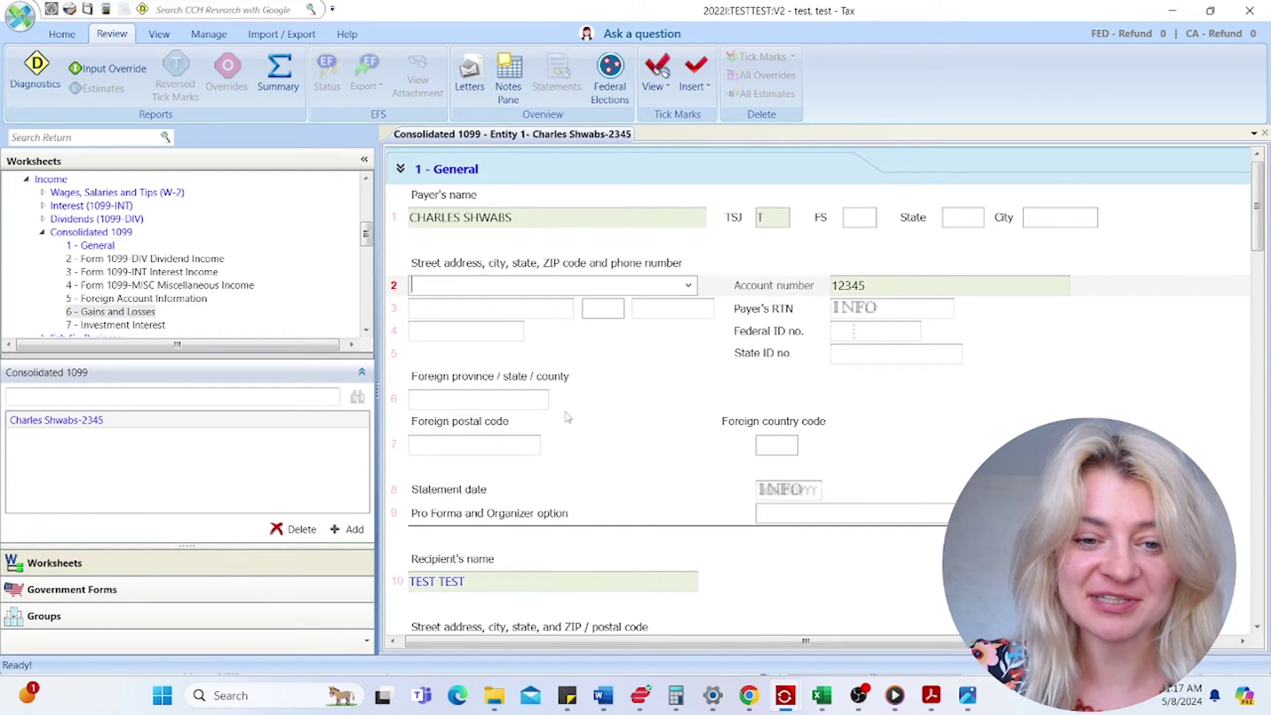
pyautogui.scroll(-2, 553, 510)
pyautogui.click(913, 525)
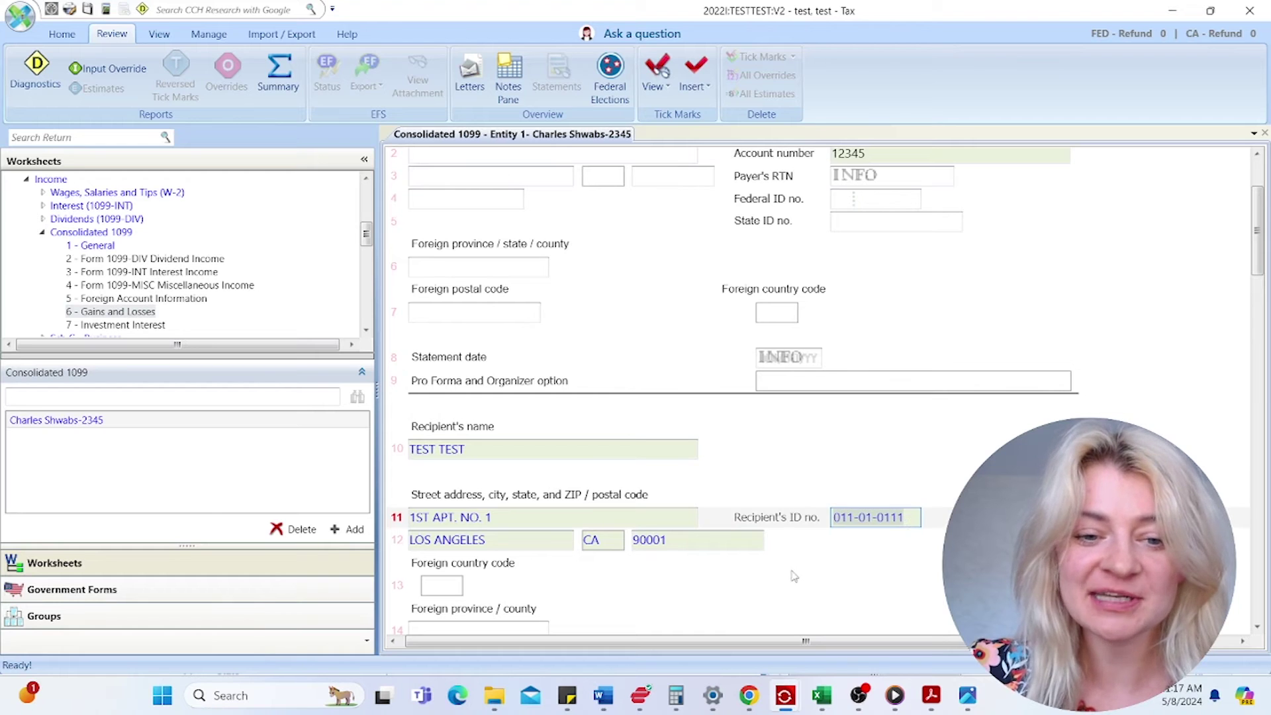
pyautogui.scroll(-2, 791, 570)
pyautogui.click(498, 352)
pyautogui.scroll(-10, 614, 462)
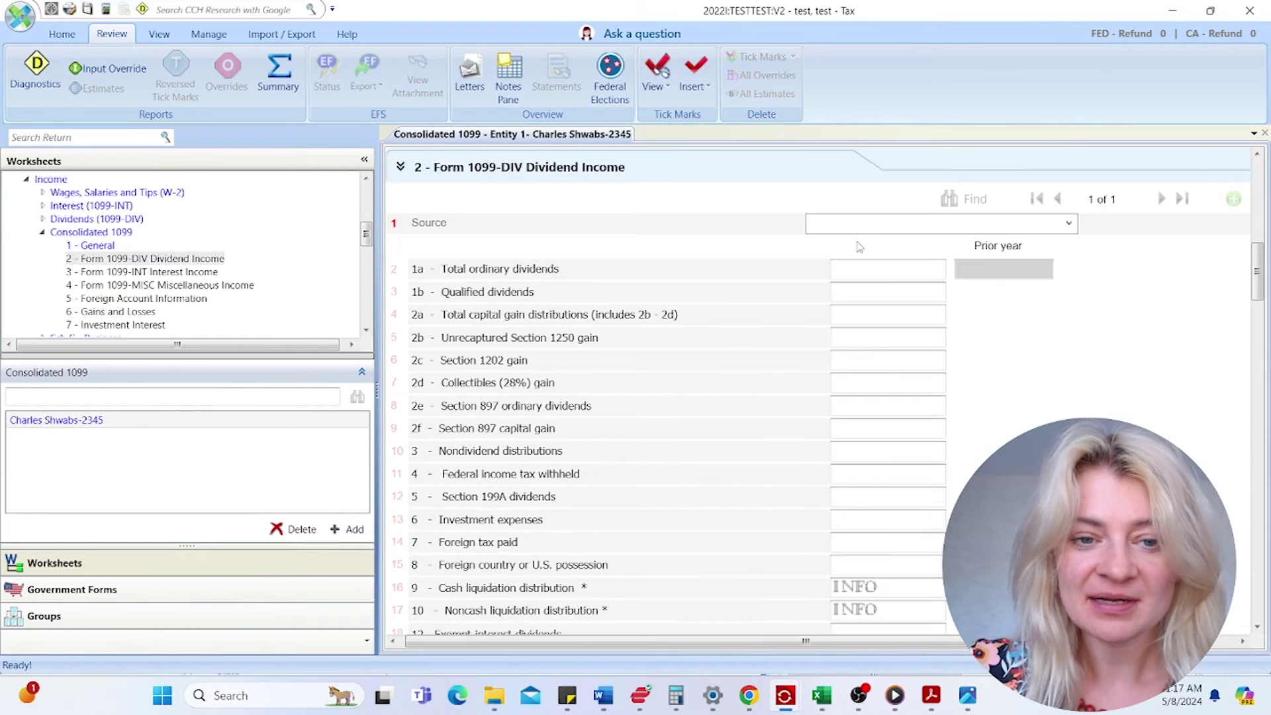
# - Paste 26,897.15 into box 1a total ordinary dividends
pyautogui.click(863, 272)
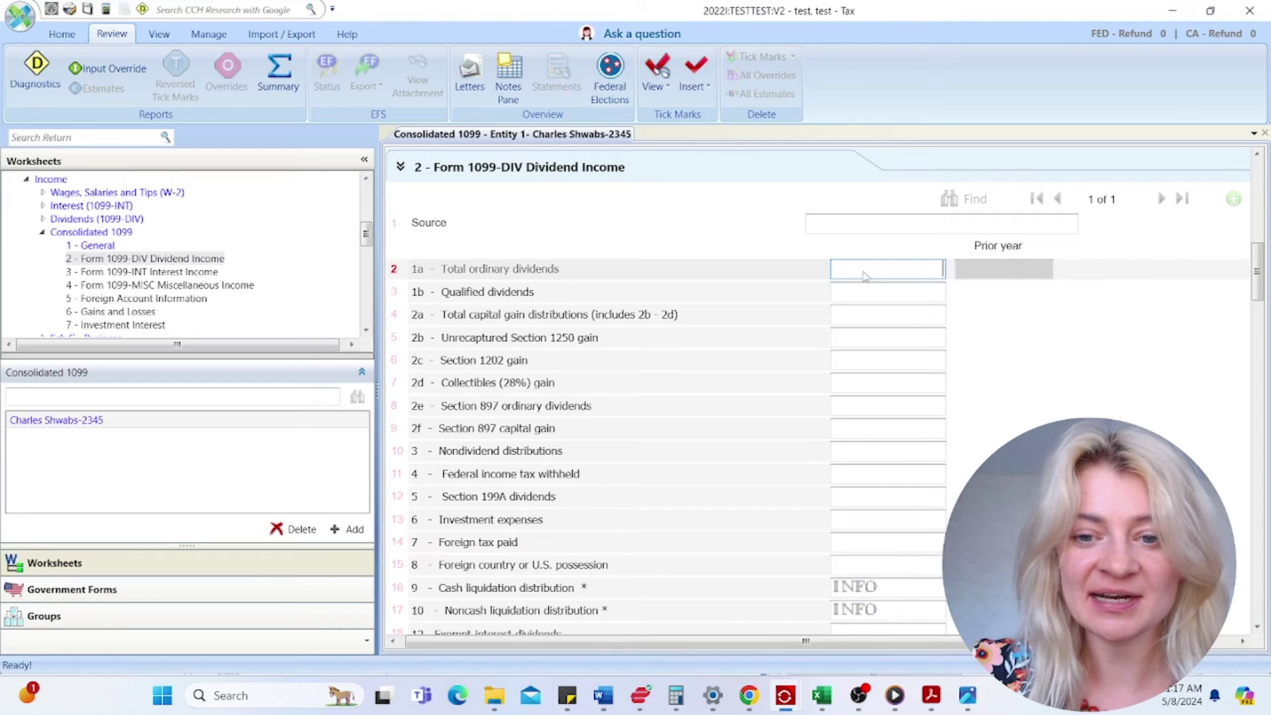
pyautogui.rightClick(870, 274)
pyautogui.click(901, 344)
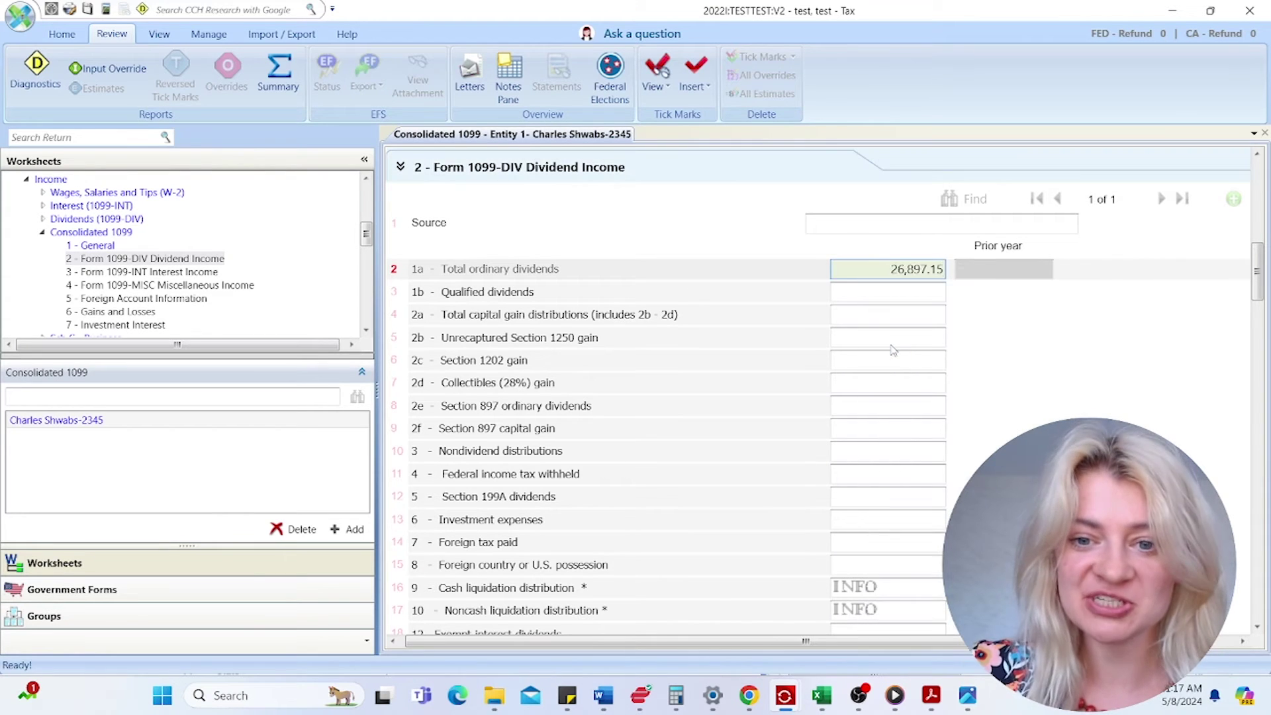
pyautogui.click(927, 304)
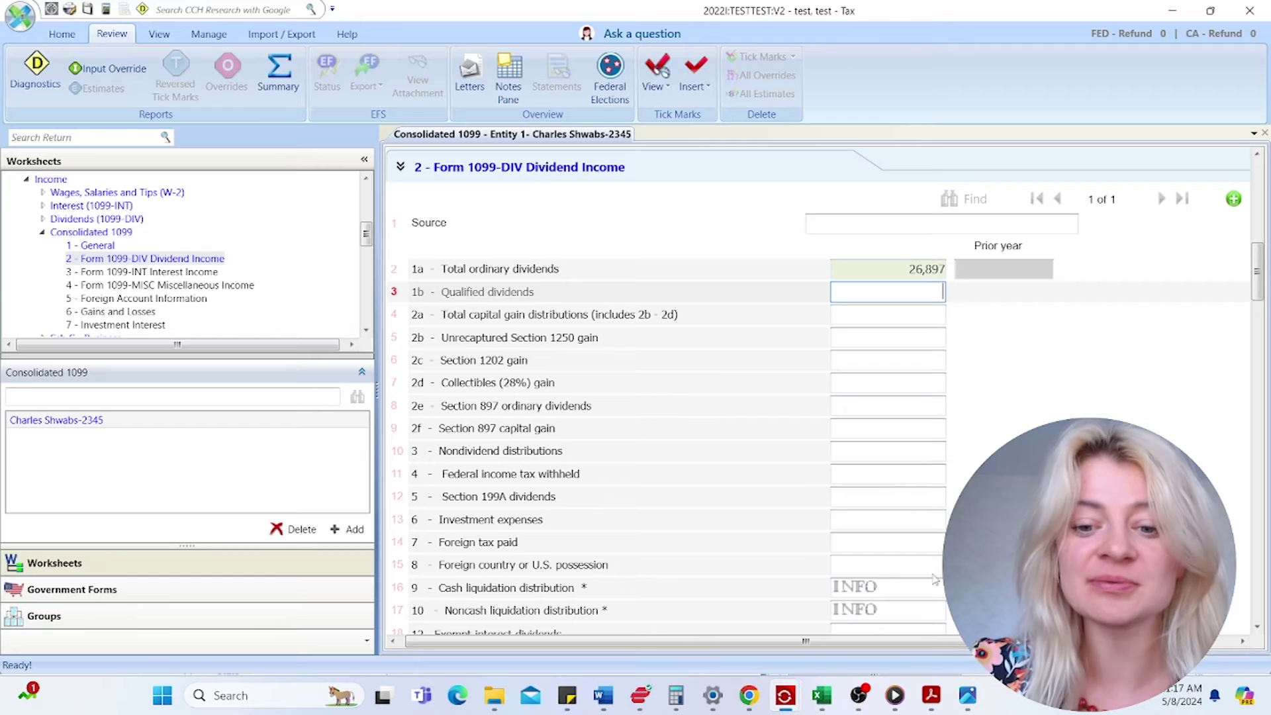
# - Copy the 6,417.19 qualified dividends from the Schwab PDF into the qualified dividends field
pyautogui.moveTo(928, 696)
pyautogui.click(1089, 609)
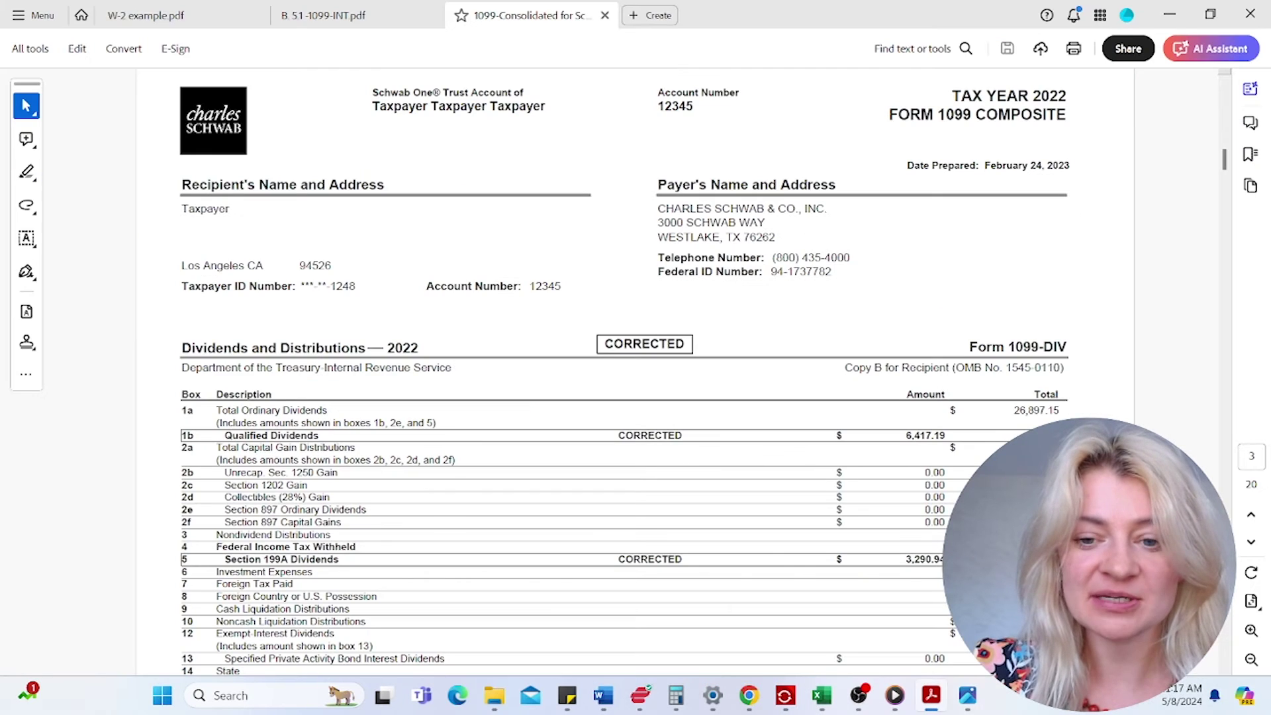
pyautogui.moveTo(904, 439); pyautogui.dragTo(948, 438)
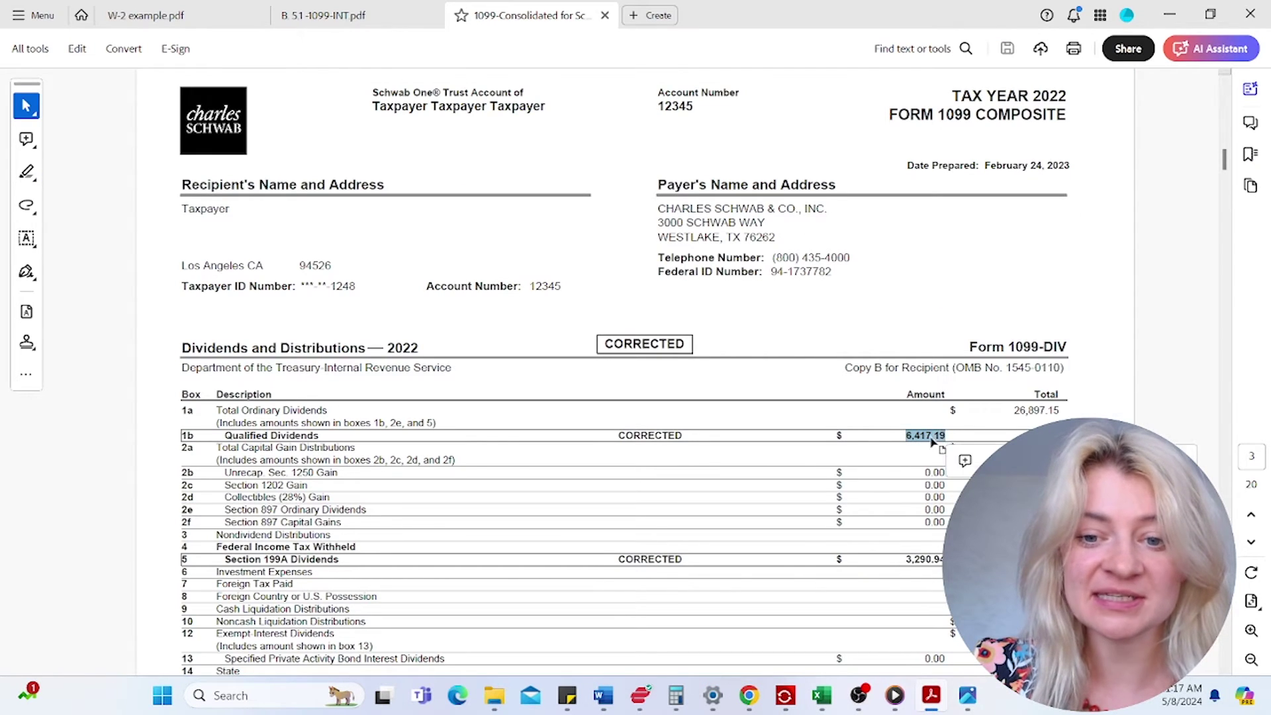
pyautogui.rightClick(948, 439)
pyautogui.click(959, 185)
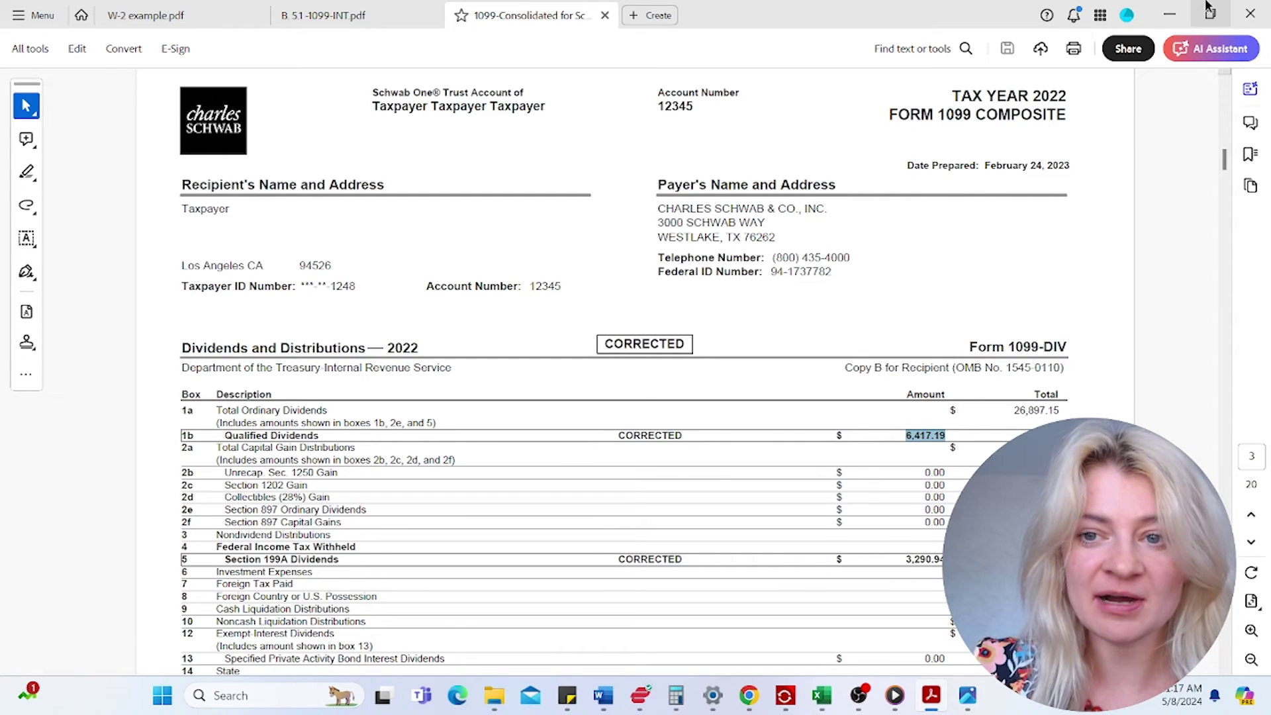
pyautogui.click(1170, 14)
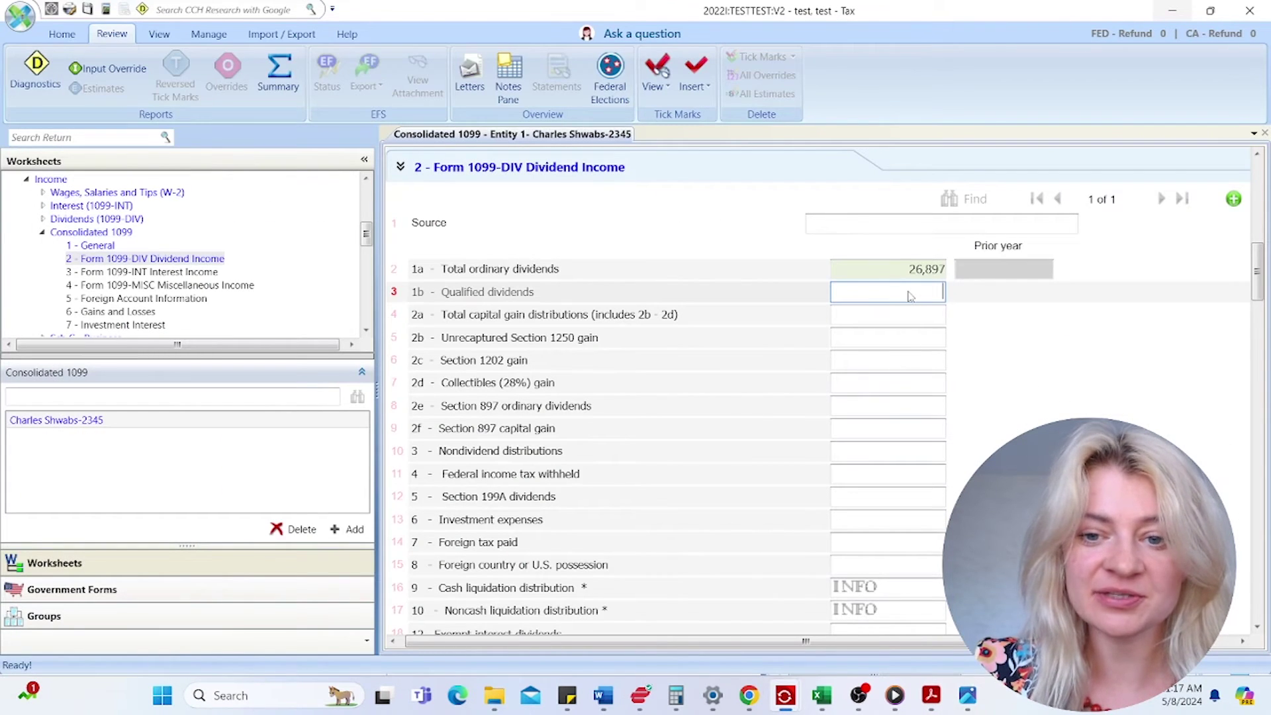
pyautogui.rightClick(910, 294)
pyautogui.click(948, 344)
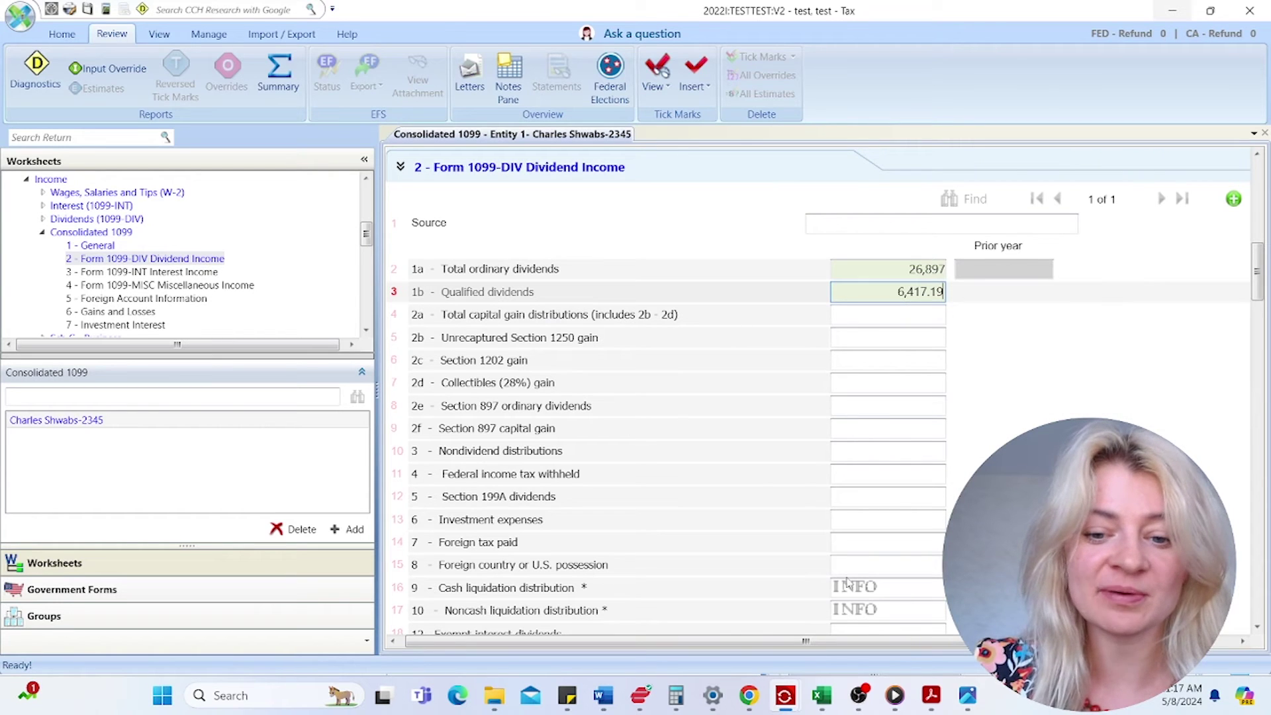
# - Copy the 1,149.98 total capital gain distributions from the PDF into box 2a
pyautogui.moveTo(931, 695)
pyautogui.click(1099, 615)
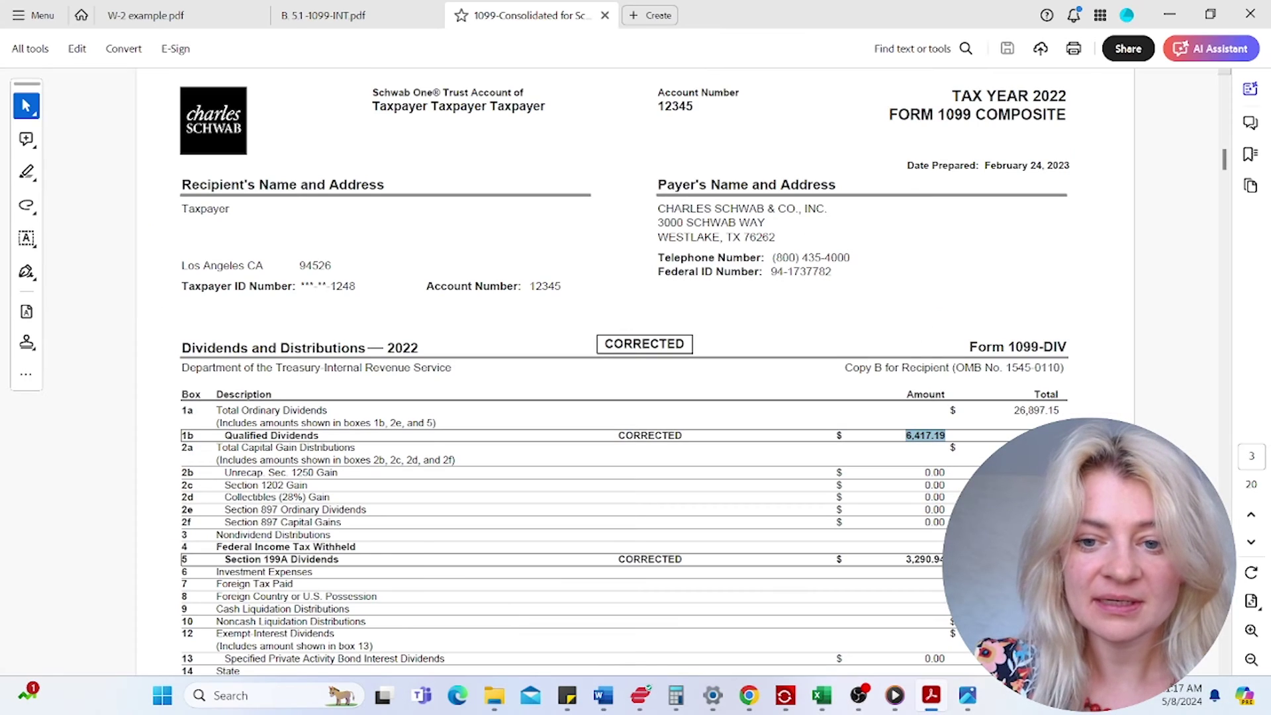
pyautogui.click(1046, 464)
pyautogui.rightClick(1051, 452)
pyautogui.click(1097, 197)
pyautogui.click(1170, 14)
pyautogui.click(908, 320)
pyautogui.rightClick(925, 320)
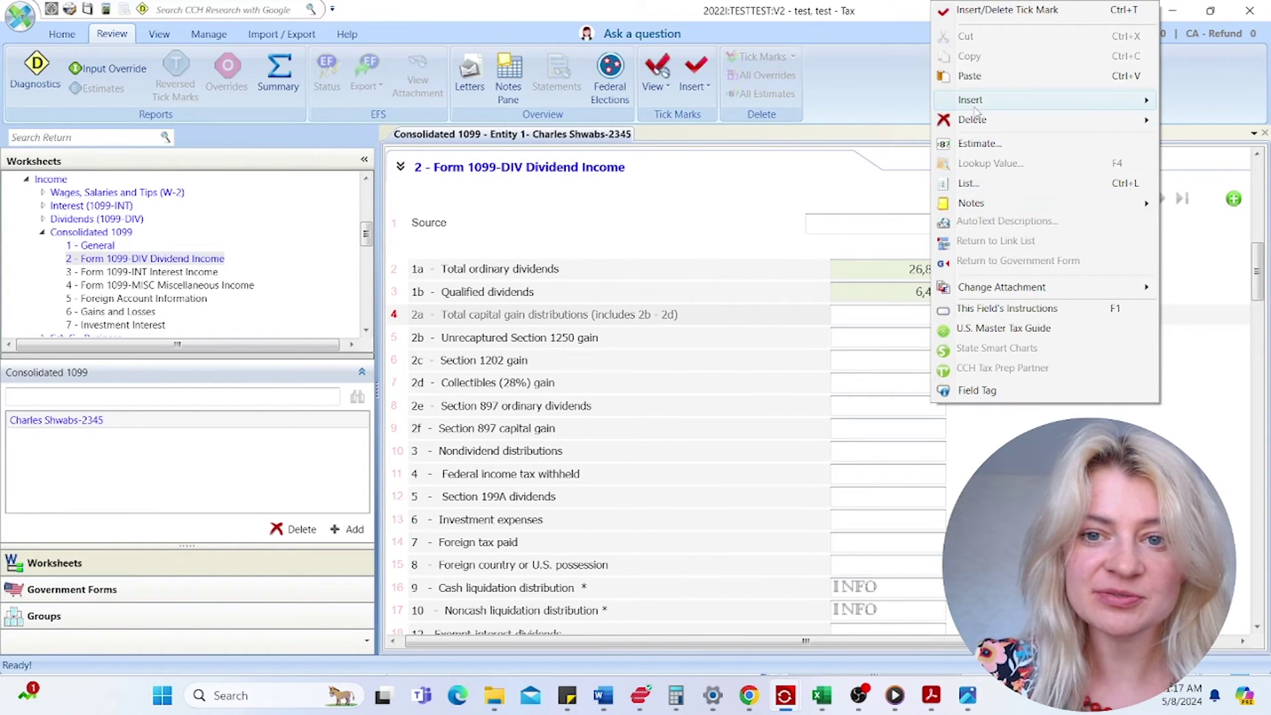
pyautogui.click(982, 77)
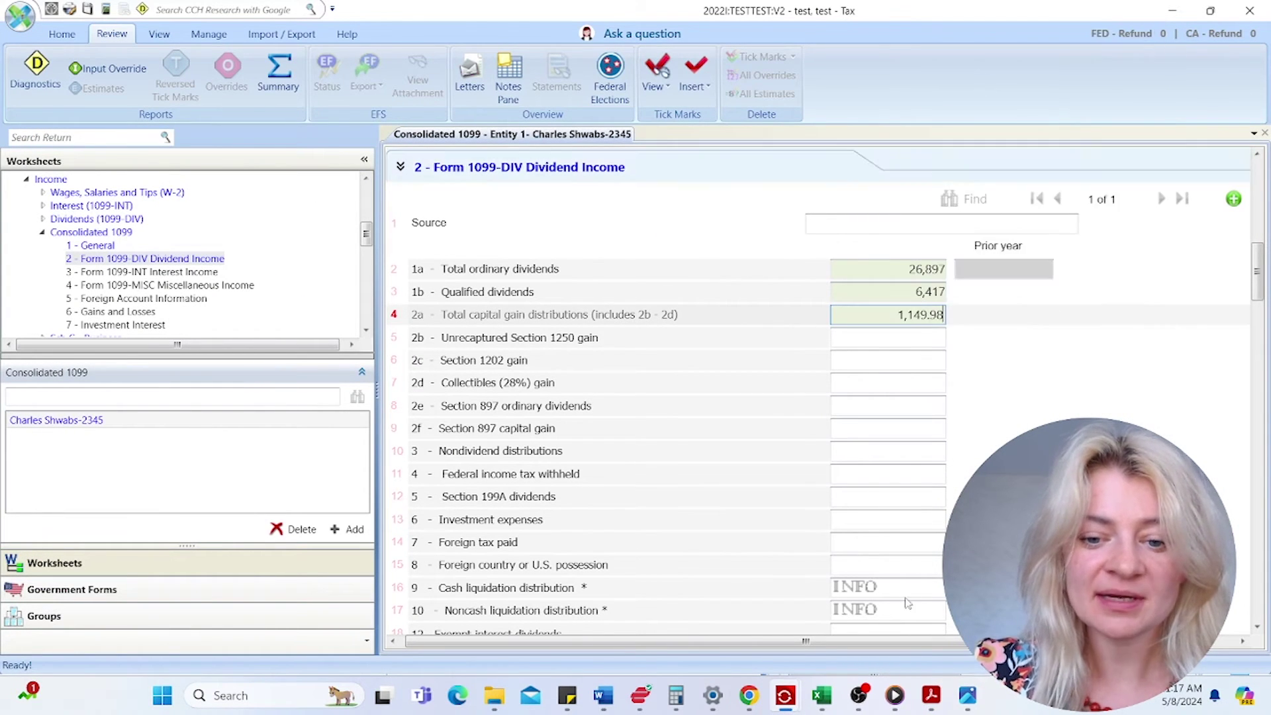
# - Copy the 3,290.94 Section 199A dividends from the PDF into the Section 199A field
pyautogui.click(932, 695)
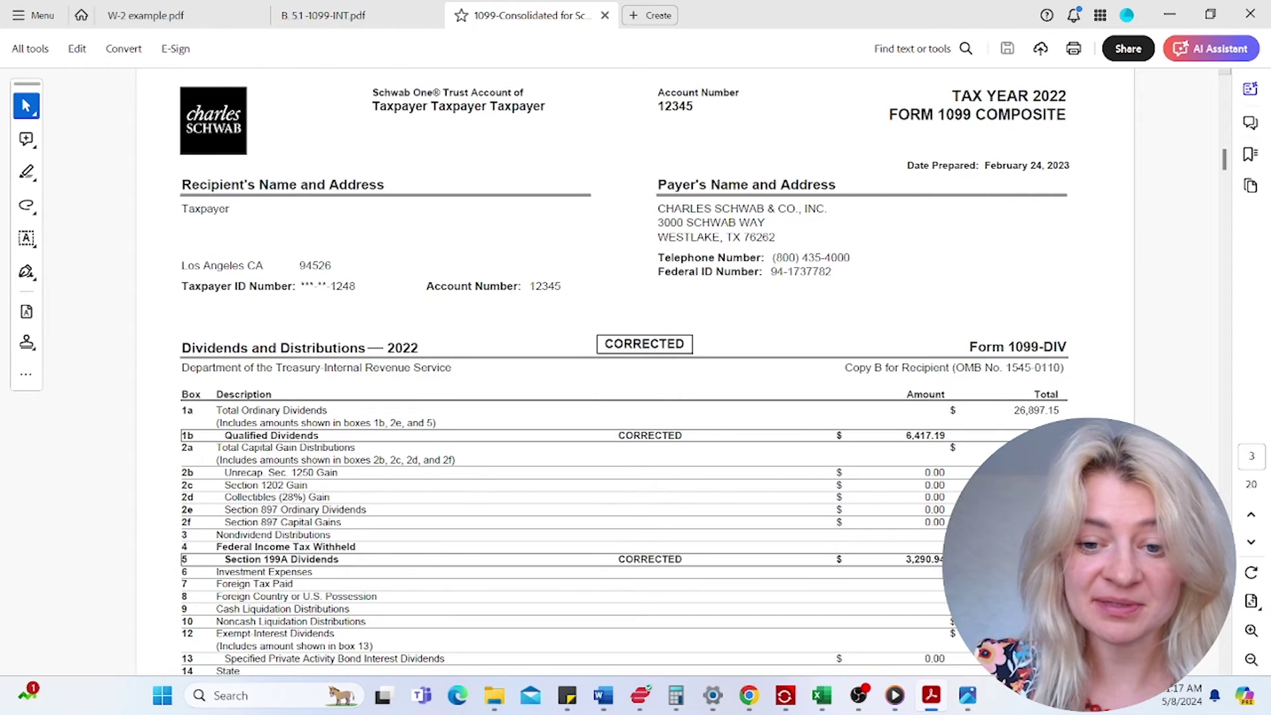
pyautogui.scroll(-3, 635, 370)
pyautogui.moveTo(909, 463); pyautogui.dragTo(948, 464)
pyautogui.rightClick(948, 465)
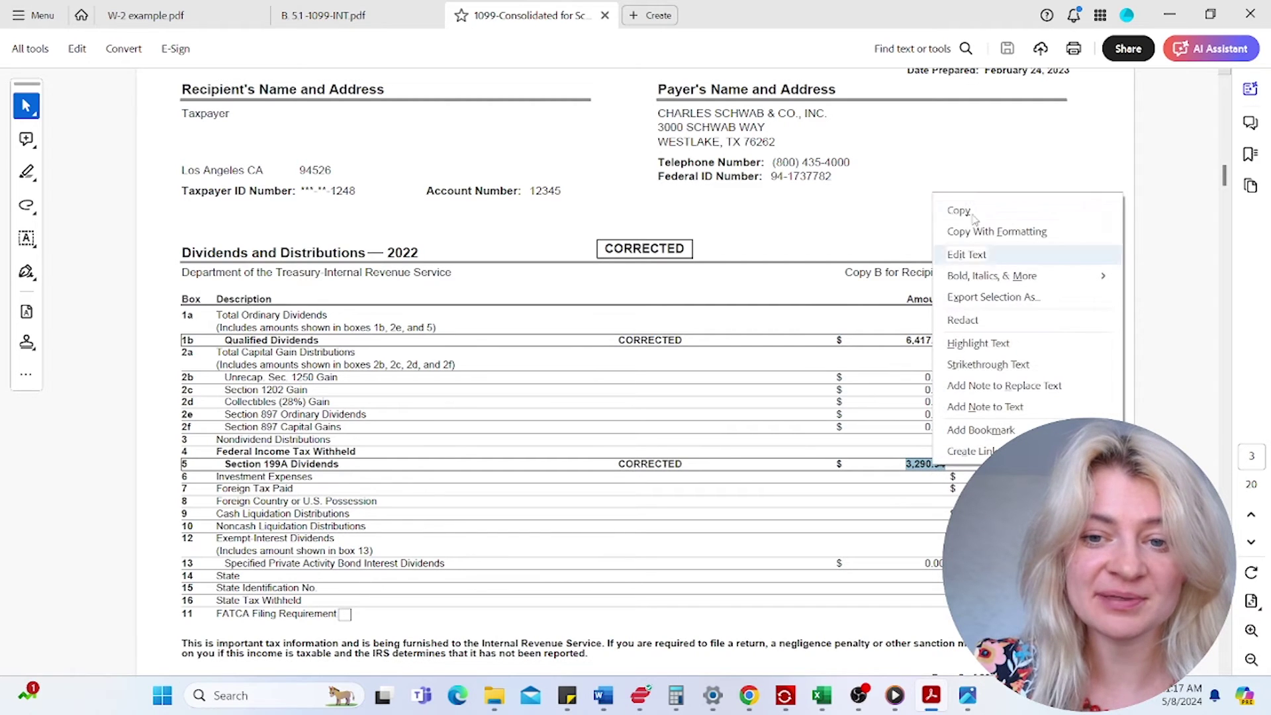
pyautogui.click(958, 210)
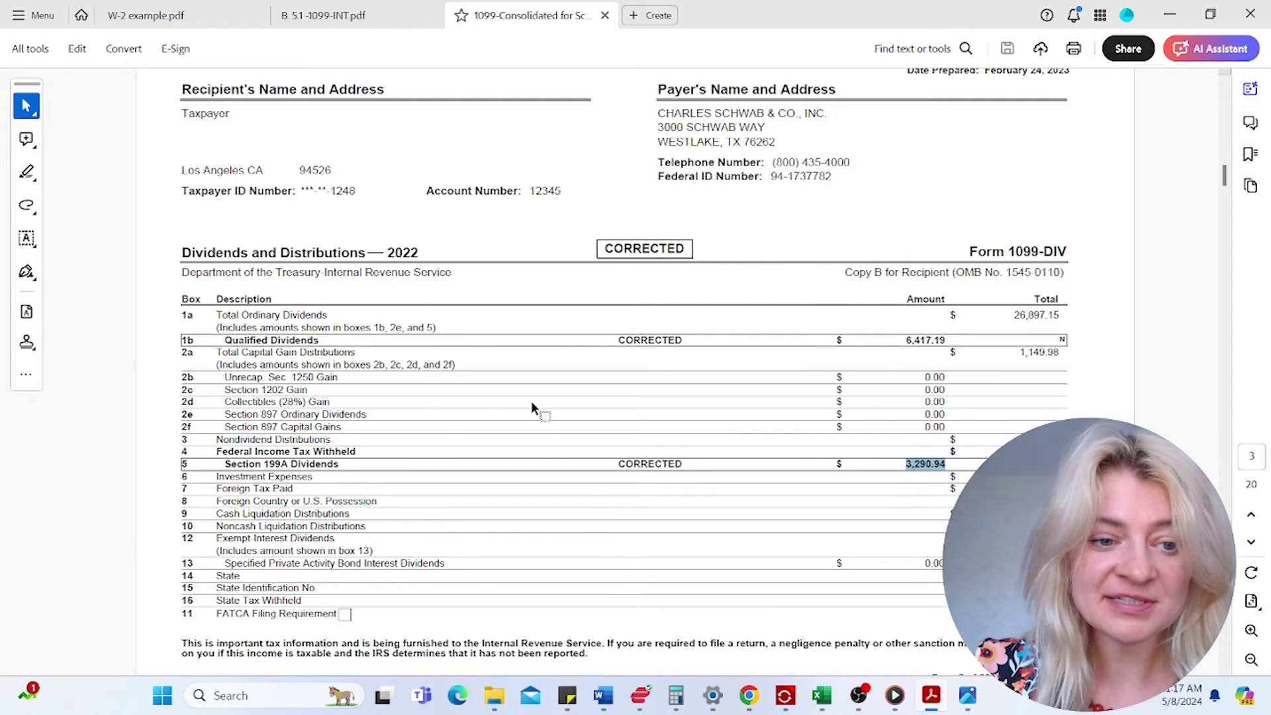
pyautogui.click(1171, 15)
pyautogui.click(837, 478)
pyautogui.click(844, 498)
pyautogui.rightClick(859, 502)
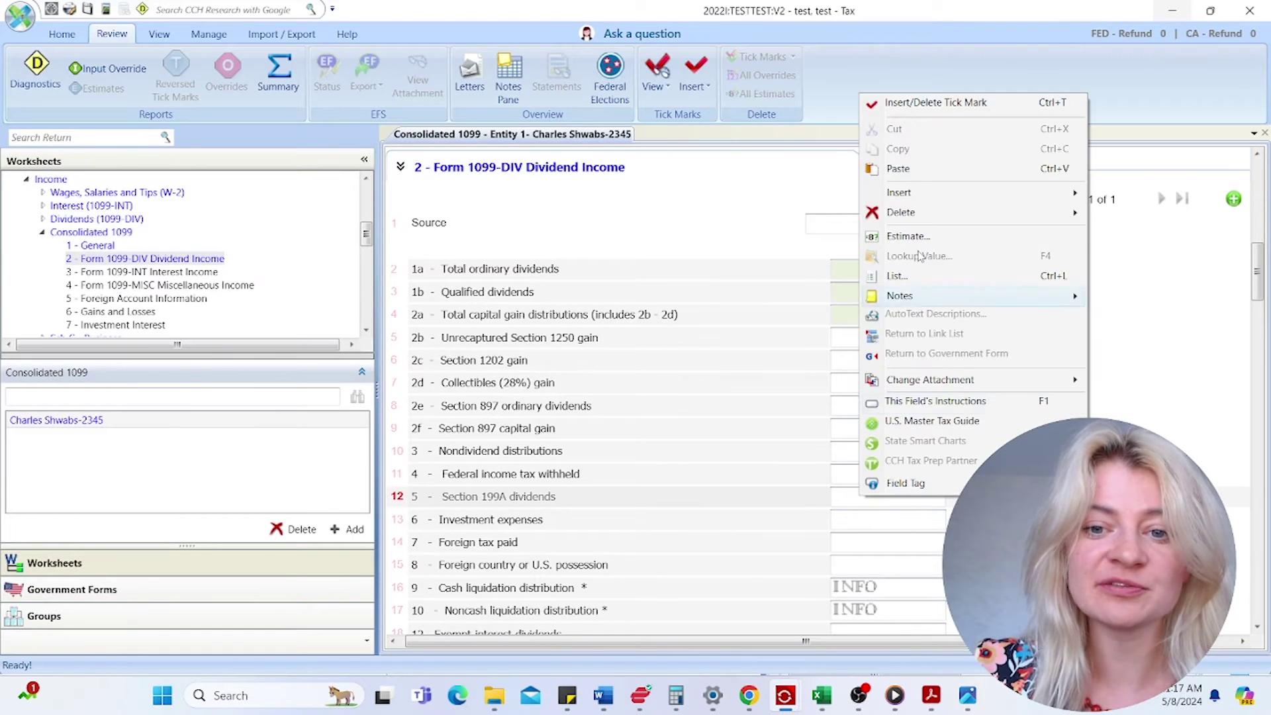
pyautogui.click(898, 168)
# - Copy the 567.20 foreign tax paid from the PDF and paste it into investment expenses
pyautogui.click(901, 390)
pyautogui.moveTo(918, 706)
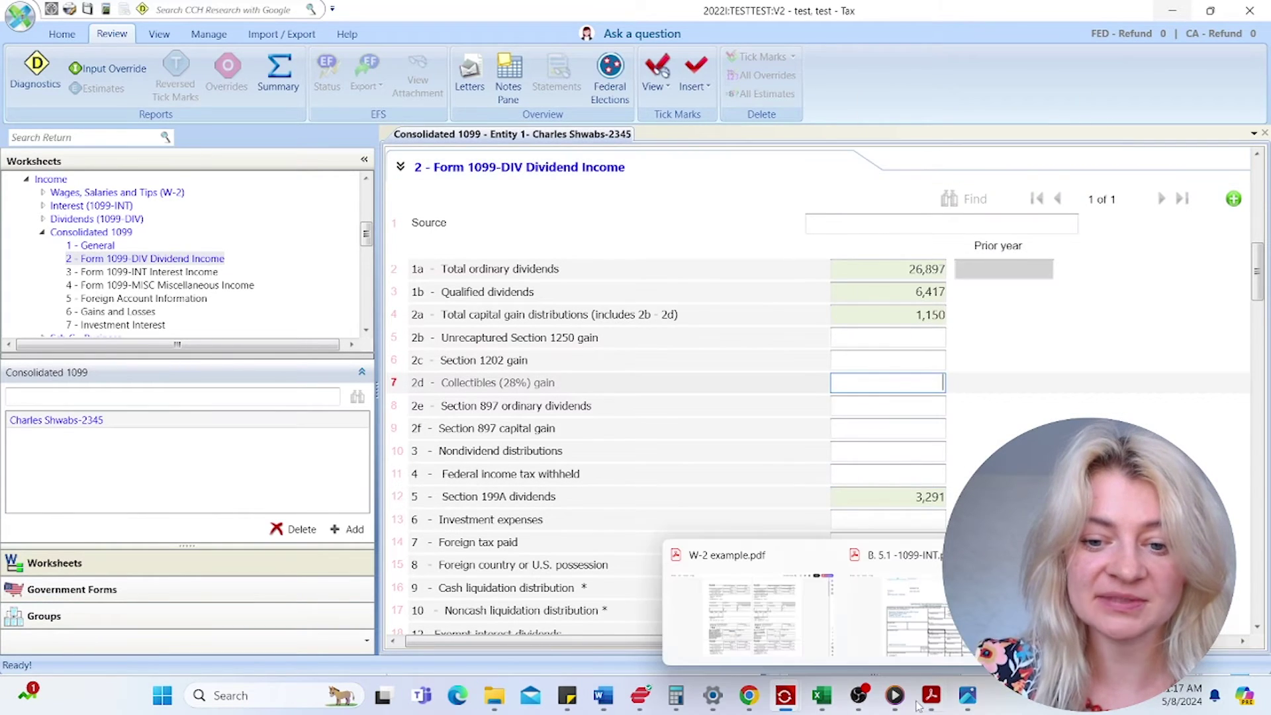
pyautogui.click(897, 596)
pyautogui.scroll(-1, 852, 499)
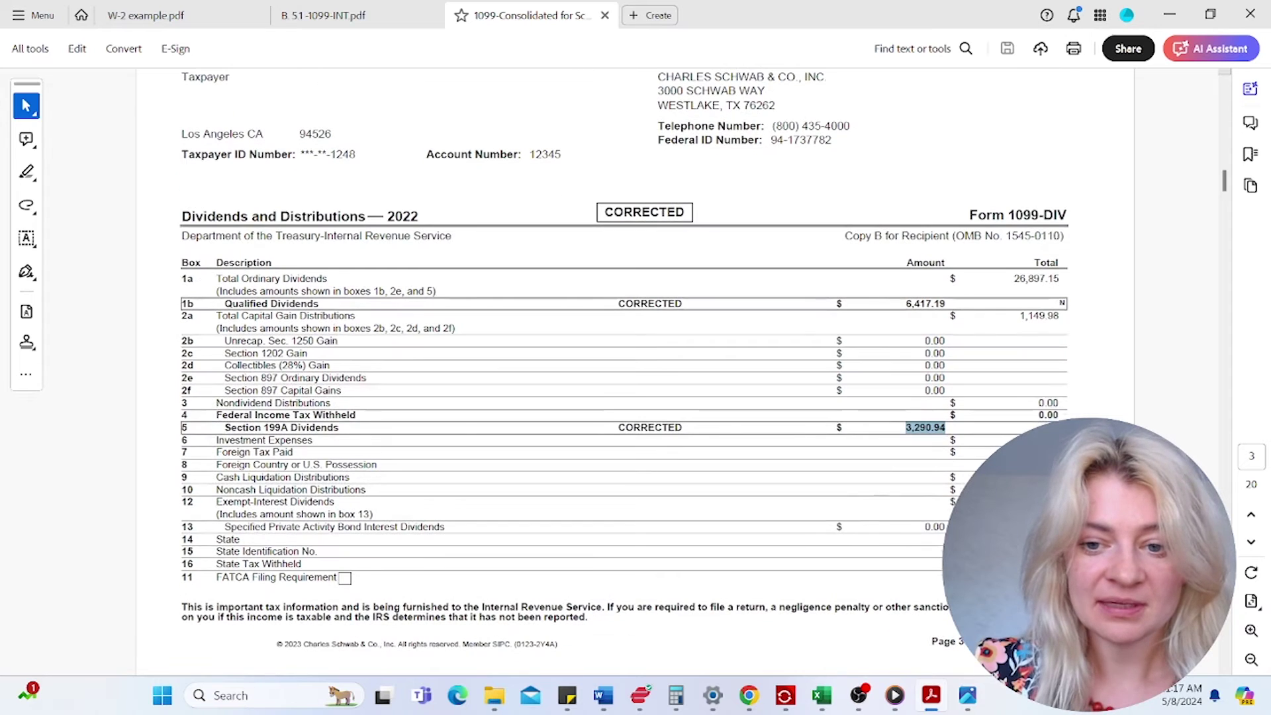
pyautogui.click(1020, 463)
pyautogui.rightClick(1049, 451)
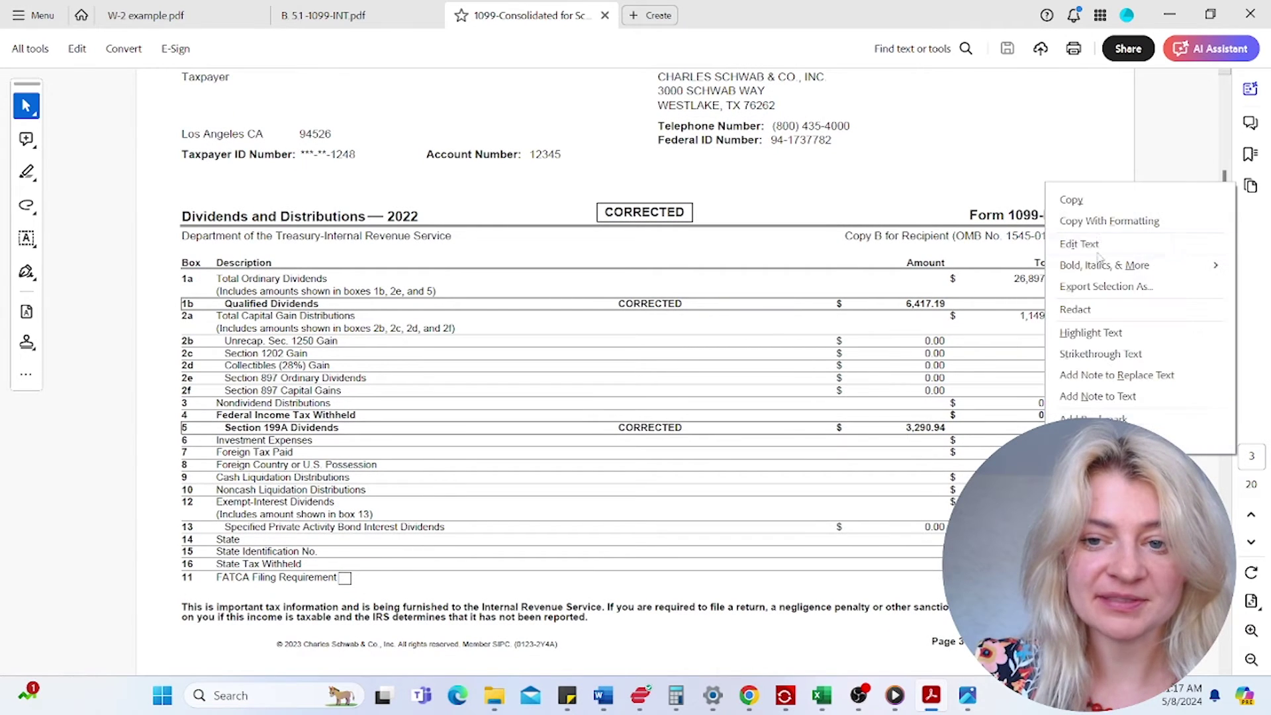
pyautogui.click(1073, 200)
pyautogui.click(1170, 15)
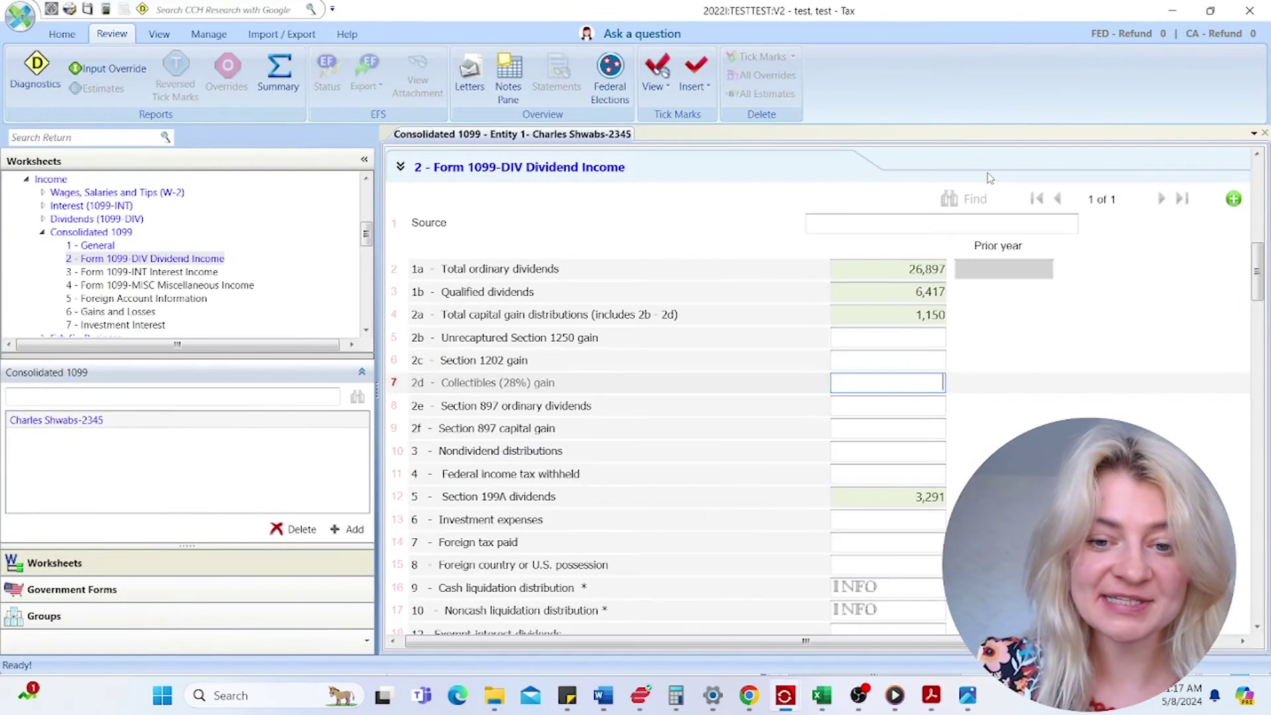
pyautogui.scroll(-2, 919, 405)
pyautogui.click(885, 424)
pyautogui.rightClick(886, 427)
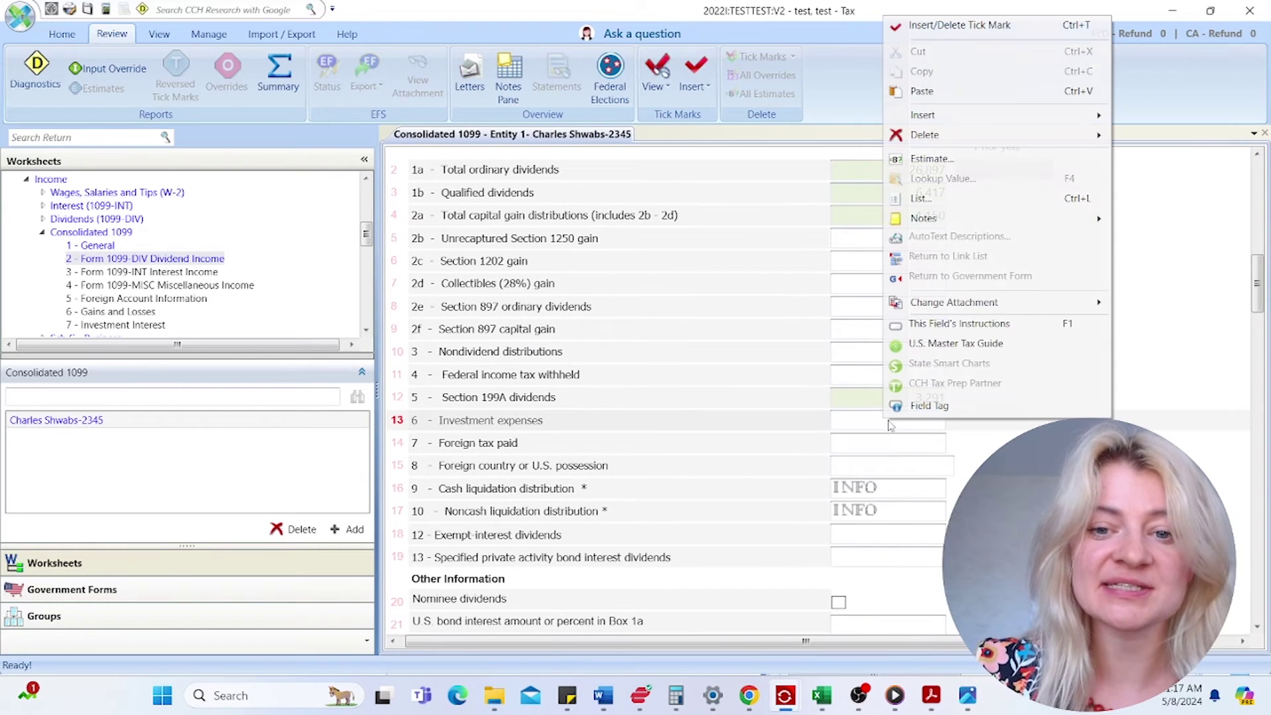
pyautogui.click(921, 92)
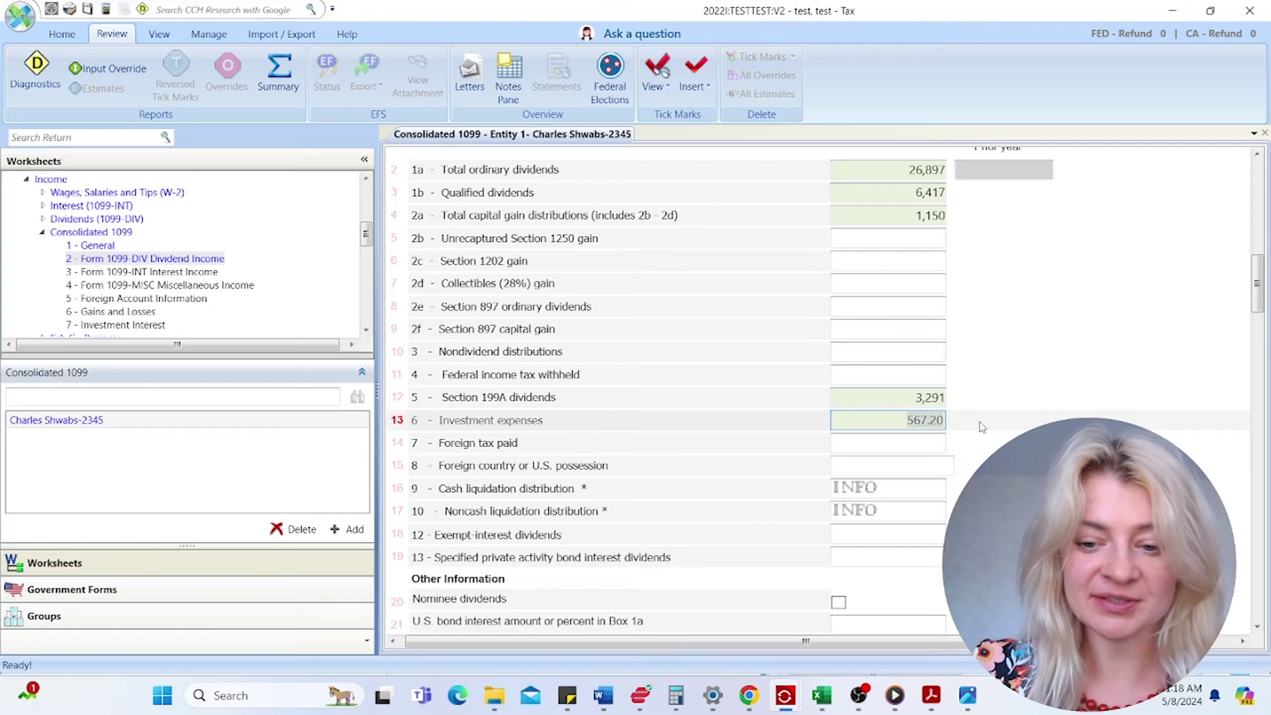
# - Paste 567.20 into line 7 foreign tax paid and scroll further down
pyautogui.click(919, 443)
pyautogui.rightClick(934, 443)
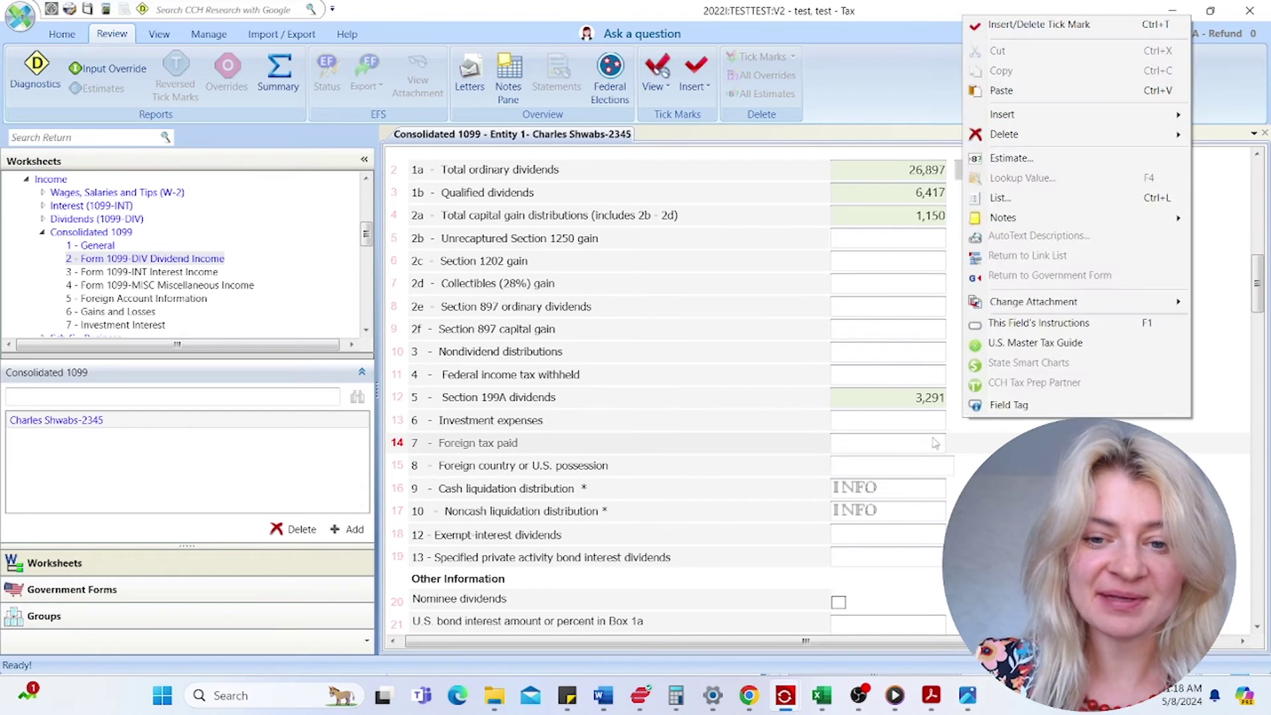
pyautogui.click(902, 440)
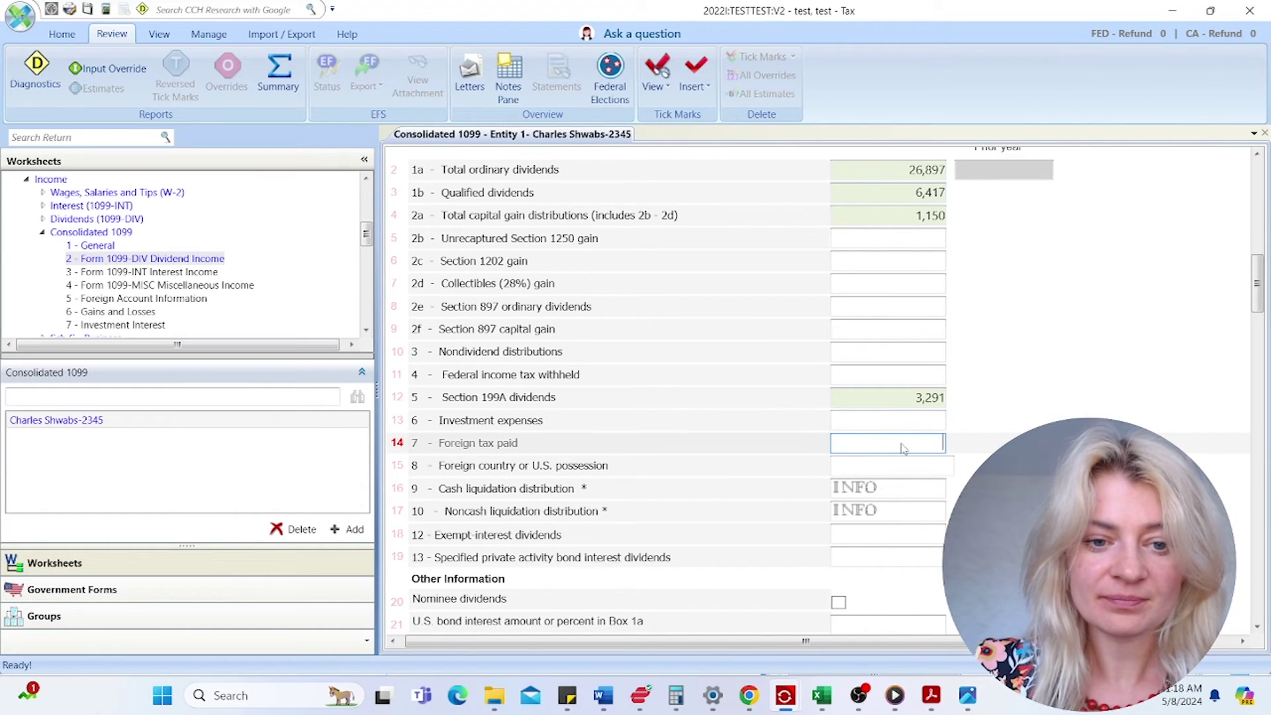
pyautogui.rightClick(904, 448)
pyautogui.click(952, 120)
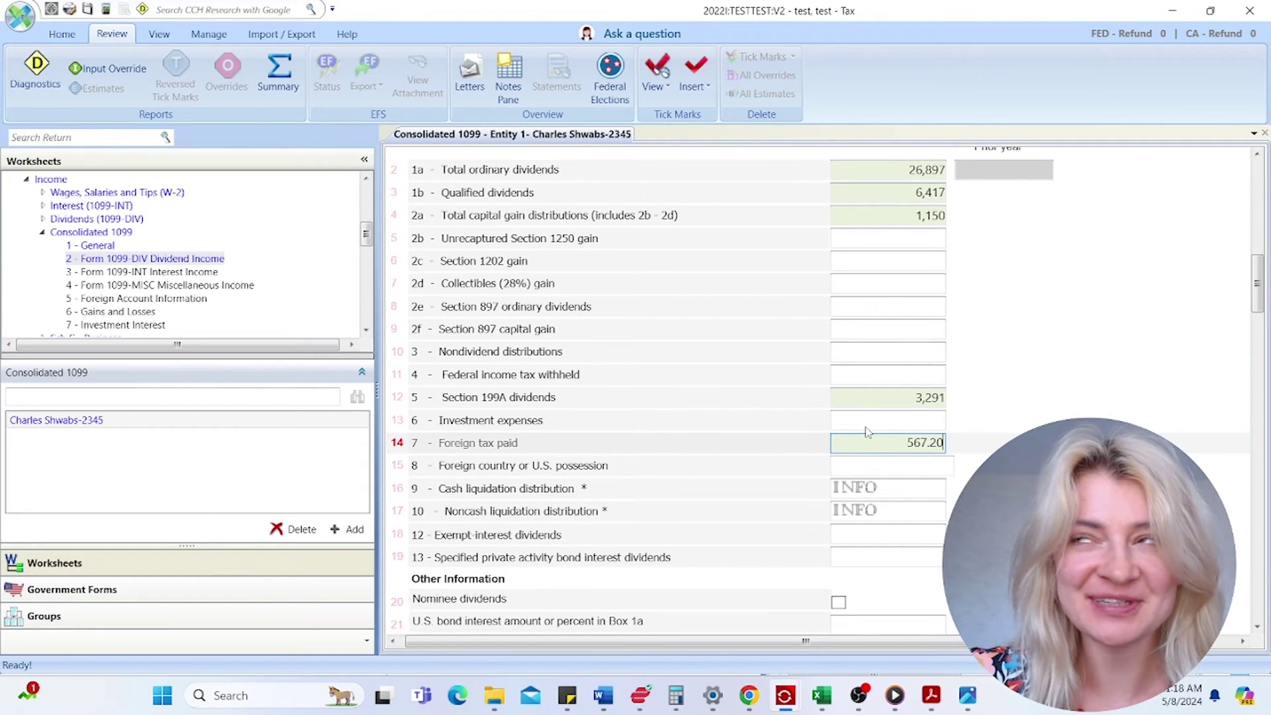
pyautogui.scroll(-1, 765, 439)
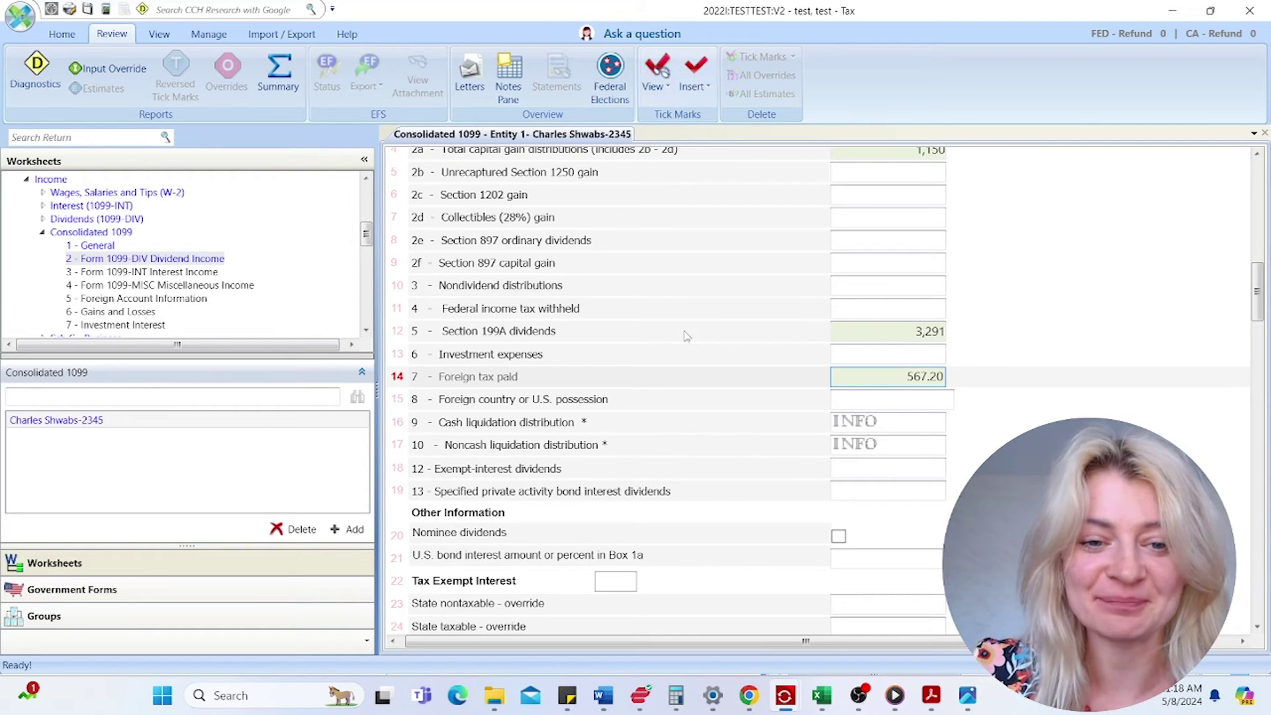
pyautogui.scroll(-2, 693, 367)
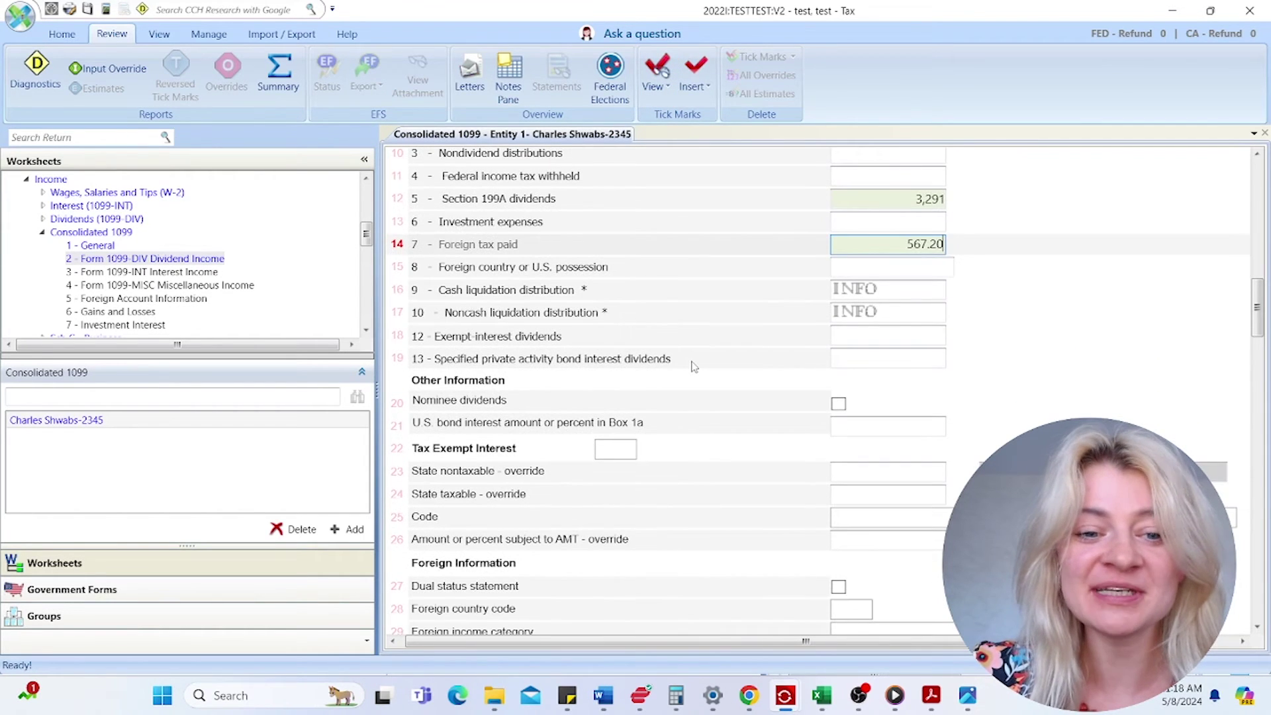
# - Enter foreign country code OC and choose Passive income as the foreign income category
pyautogui.scroll(-4, 693, 366)
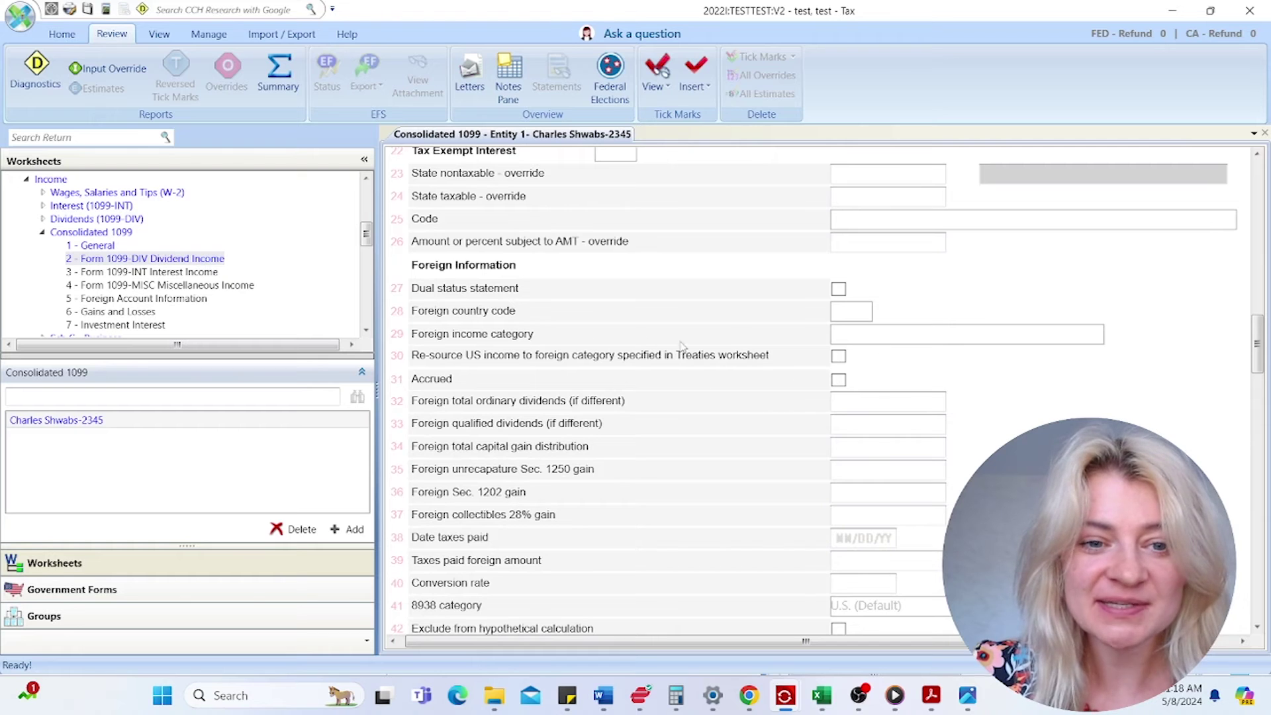
pyautogui.click(859, 315)
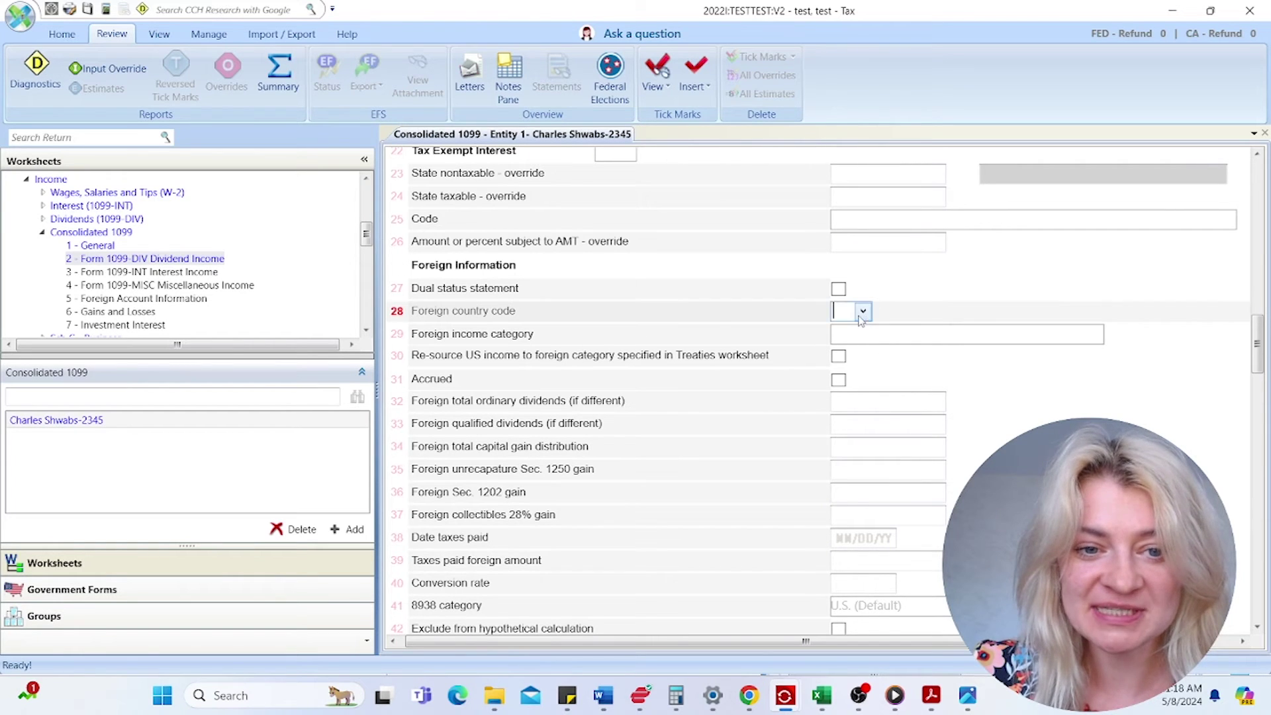
pyautogui.press('Tab')
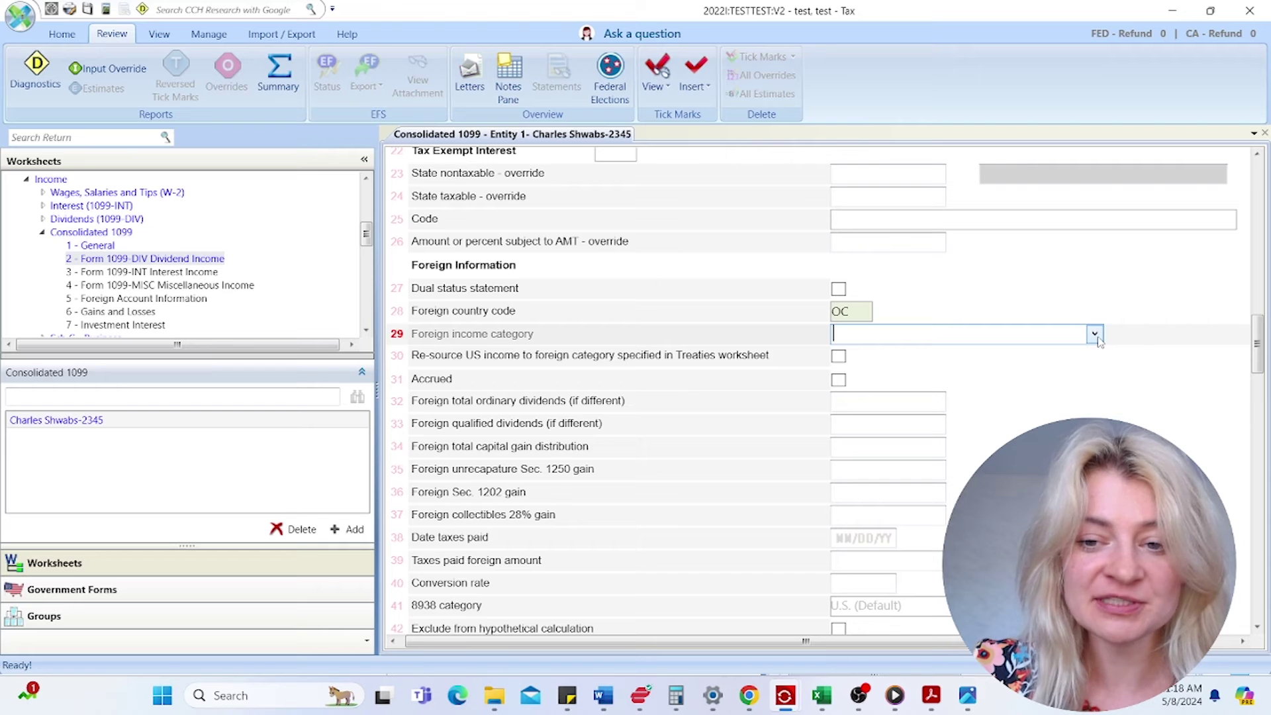
pyautogui.click(856, 311)
pyautogui.click(945, 343)
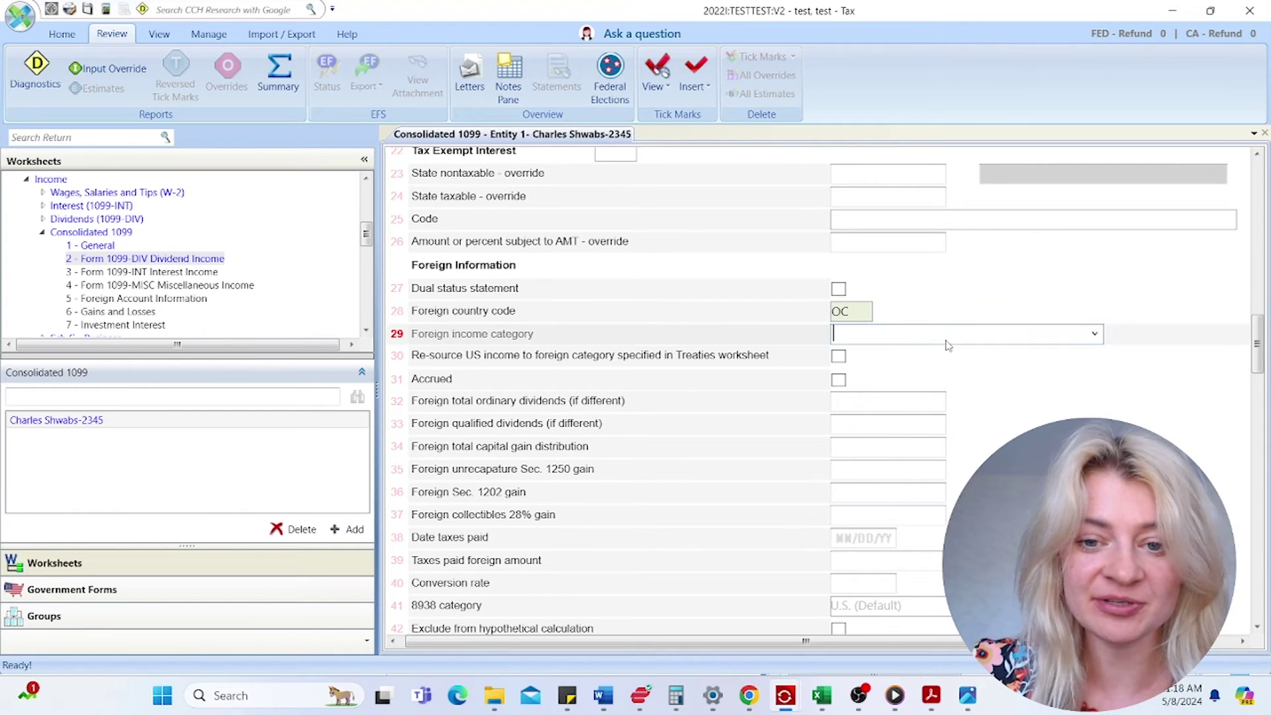
pyautogui.click(1095, 335)
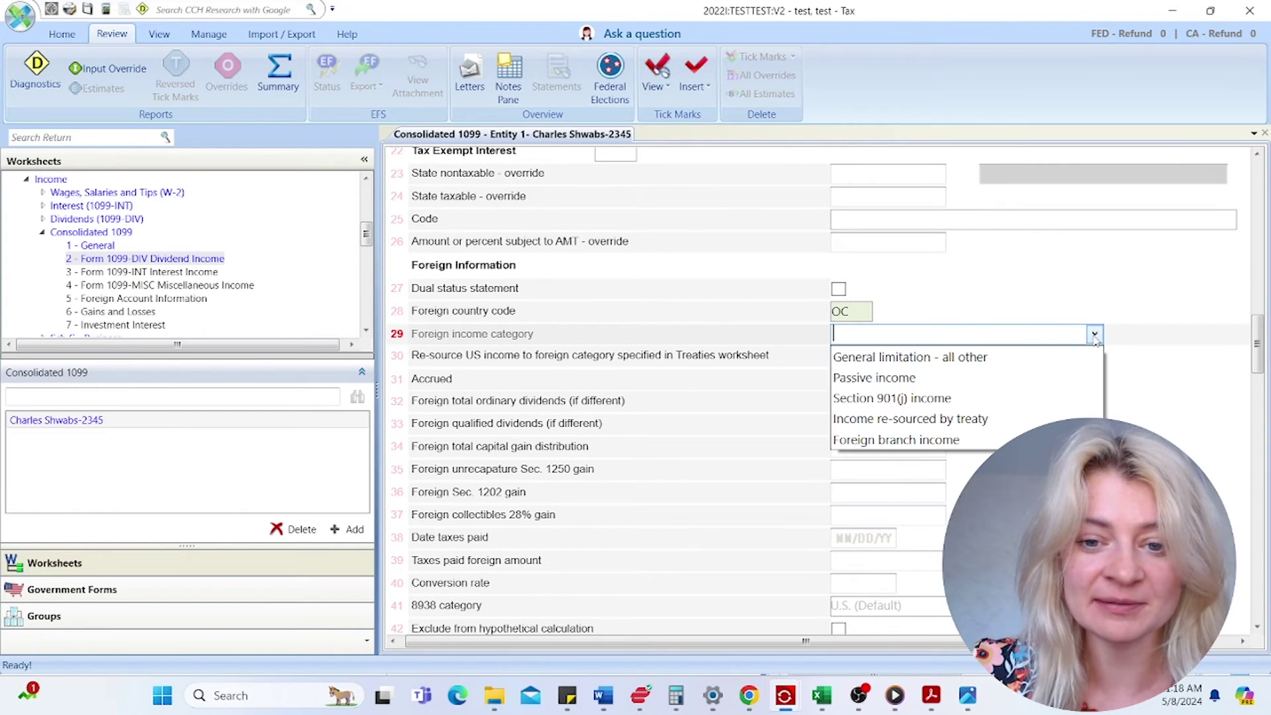
pyautogui.click(976, 384)
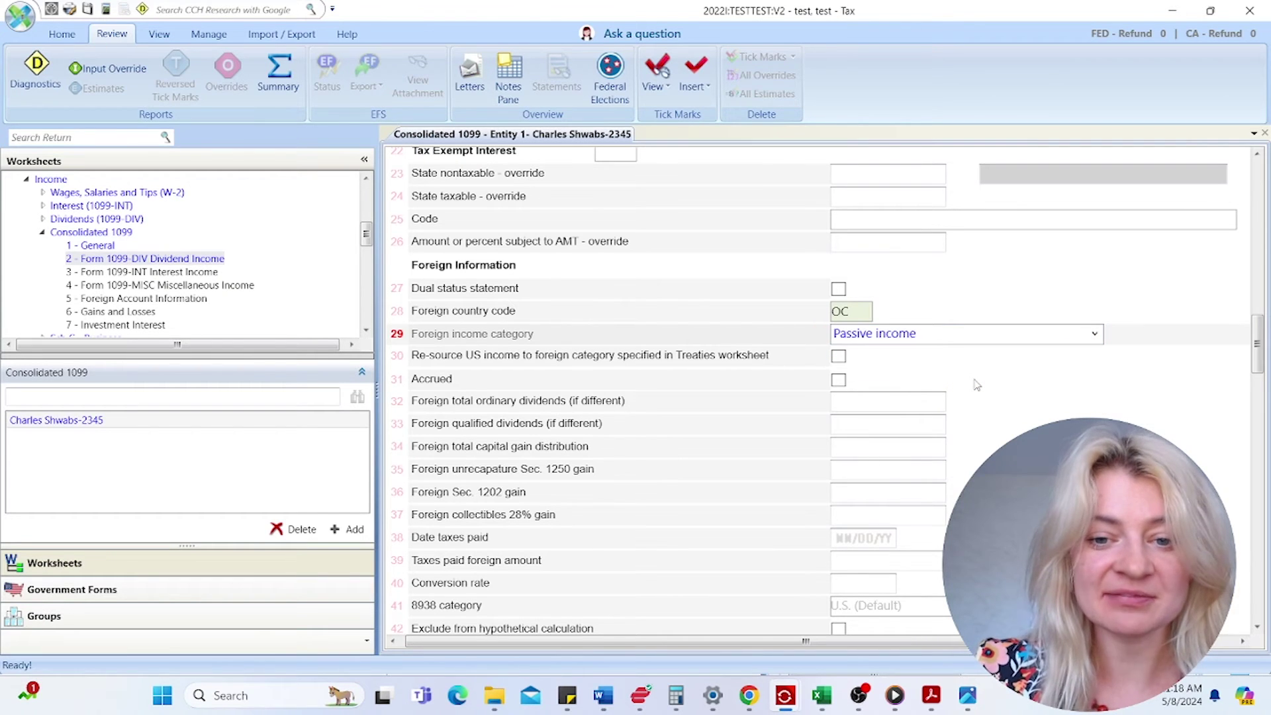
pyautogui.click(868, 401)
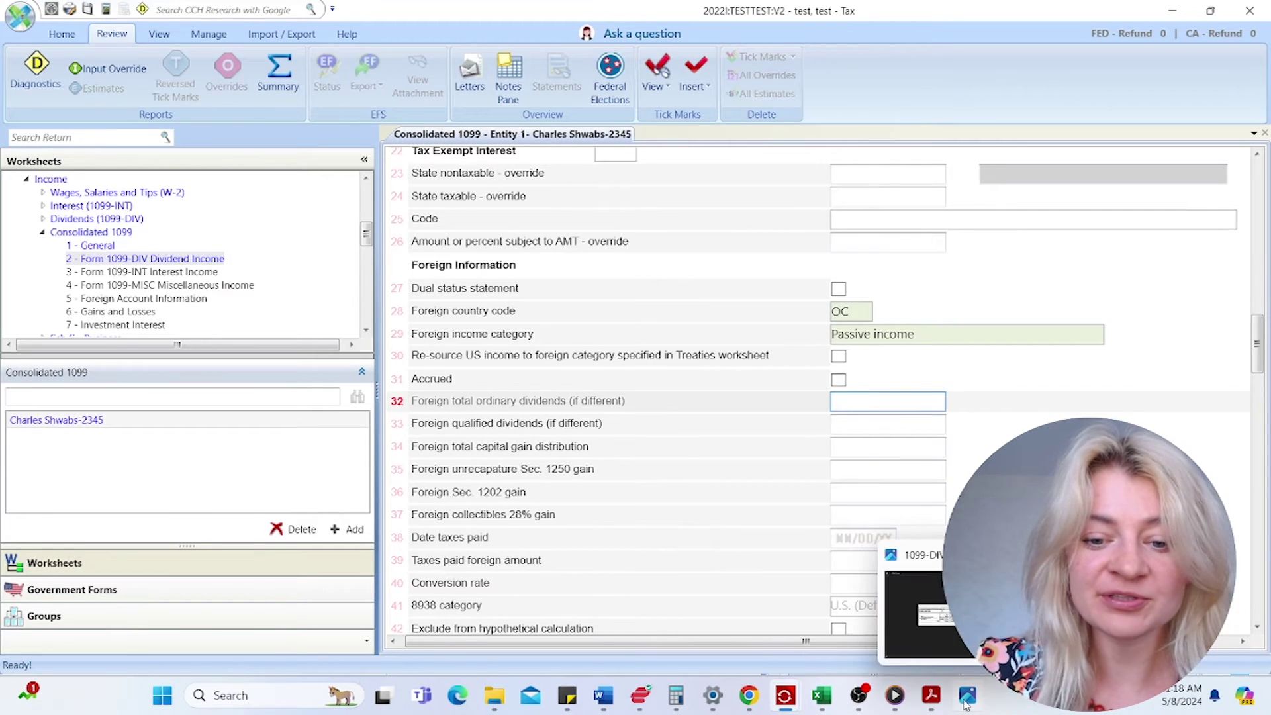
# - Bring up the Schwab PDF and go from page 20 back to the year-end summary page
pyautogui.moveTo(924, 704)
pyautogui.click(951, 616)
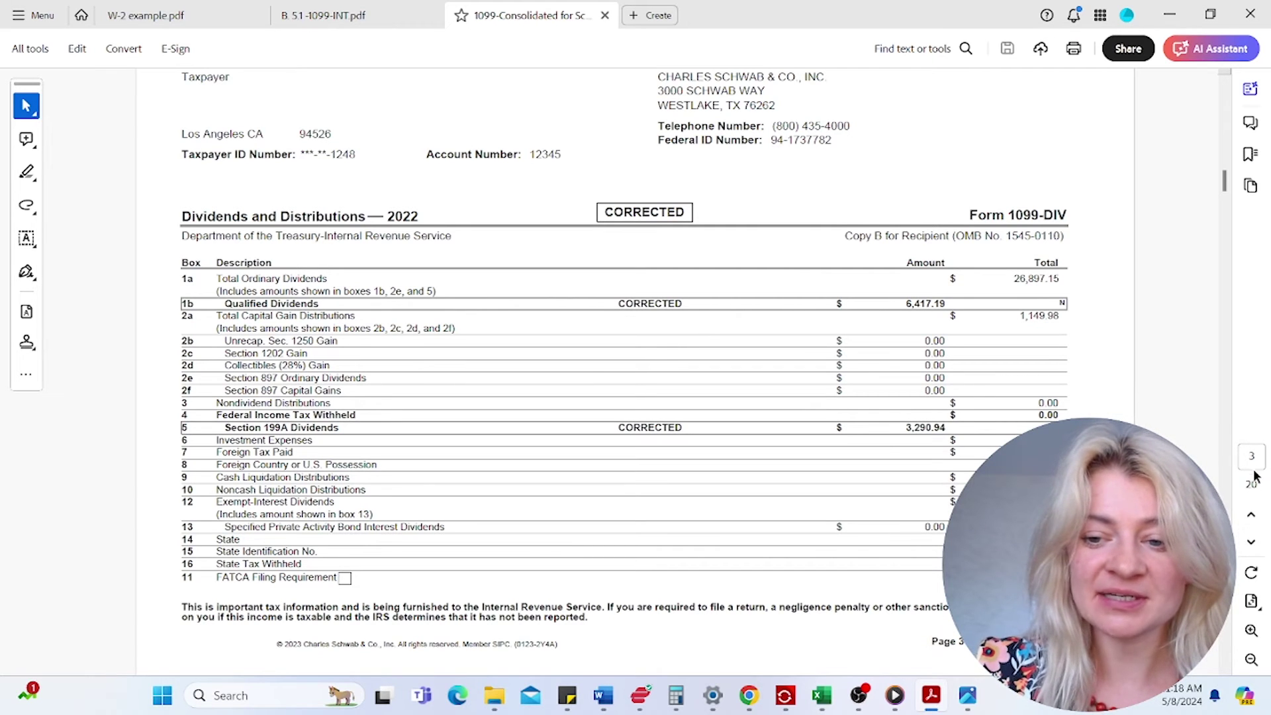
pyautogui.write('20')
pyautogui.press('Return')
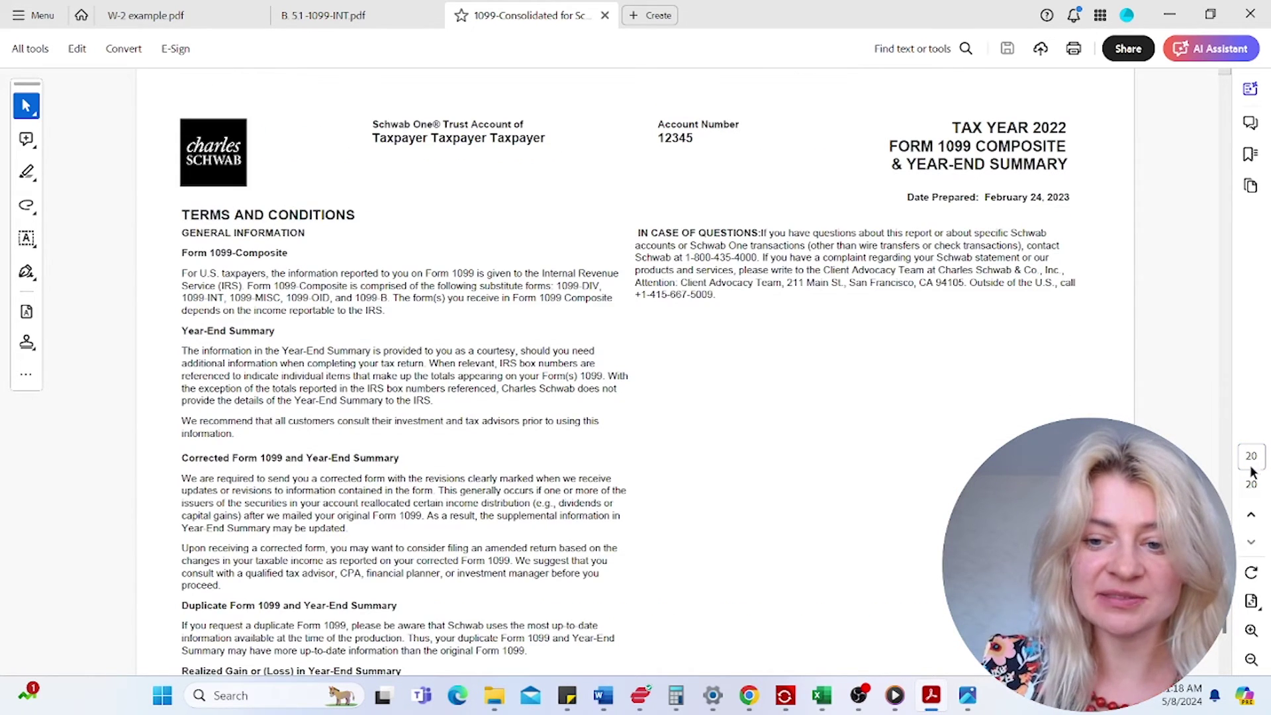
pyautogui.click(1247, 517)
pyautogui.click(1250, 517)
pyautogui.click(1252, 519)
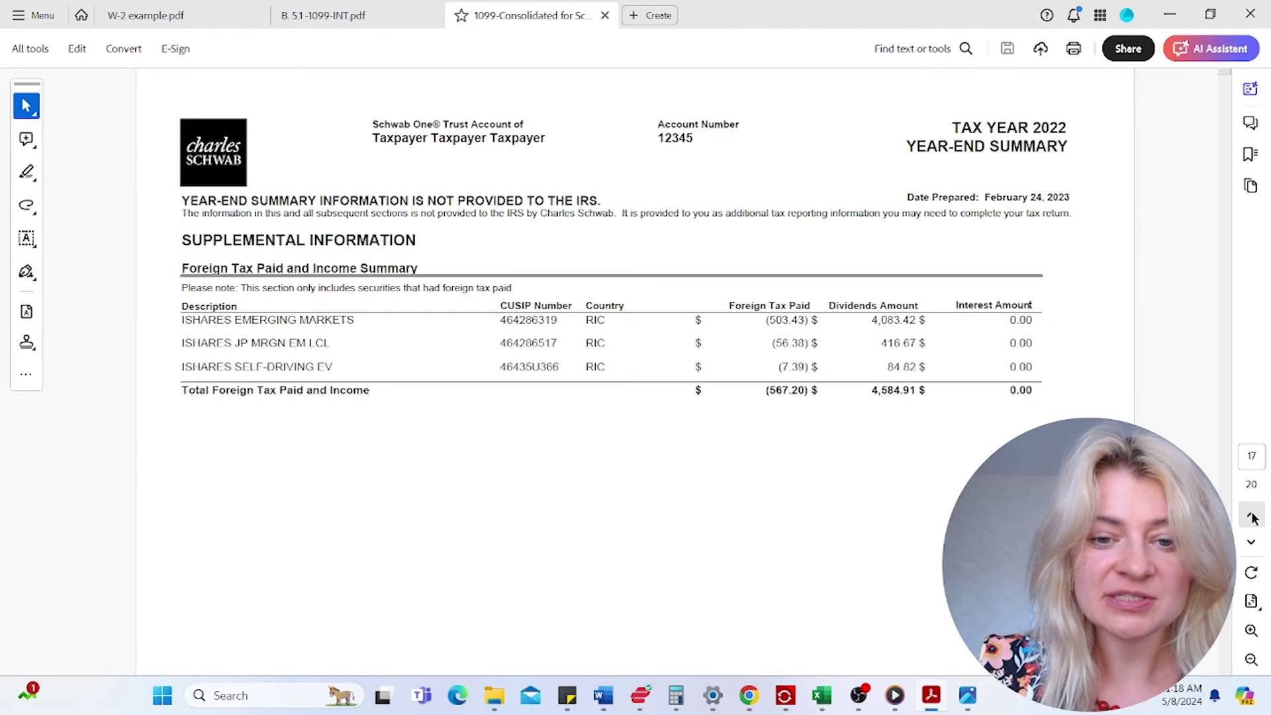
# - Copy the 4,584.91 dividends total from the Foreign Tax Paid and Income Summary
pyautogui.moveTo(215, 252); pyautogui.dragTo(298, 289)
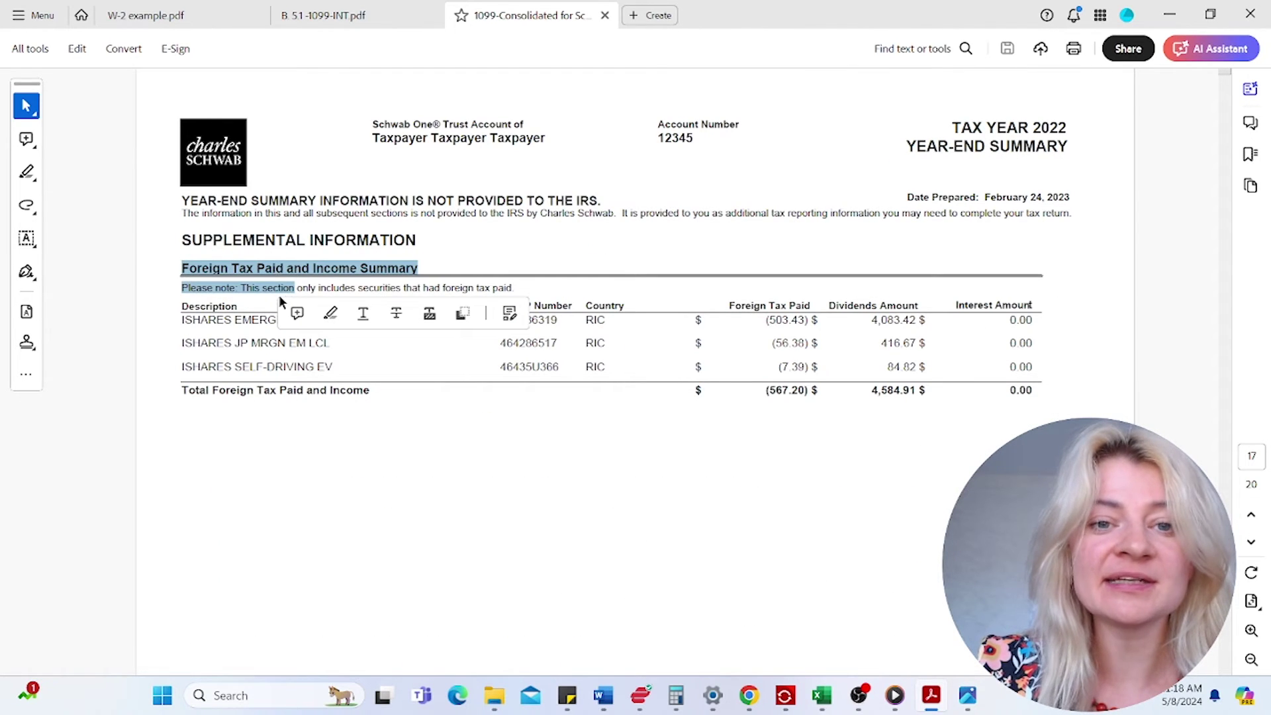
pyautogui.click(919, 411)
pyautogui.moveTo(918, 390); pyautogui.dragTo(877, 390)
pyautogui.rightClick(882, 391)
pyautogui.click(902, 411)
pyautogui.moveTo(938, 697)
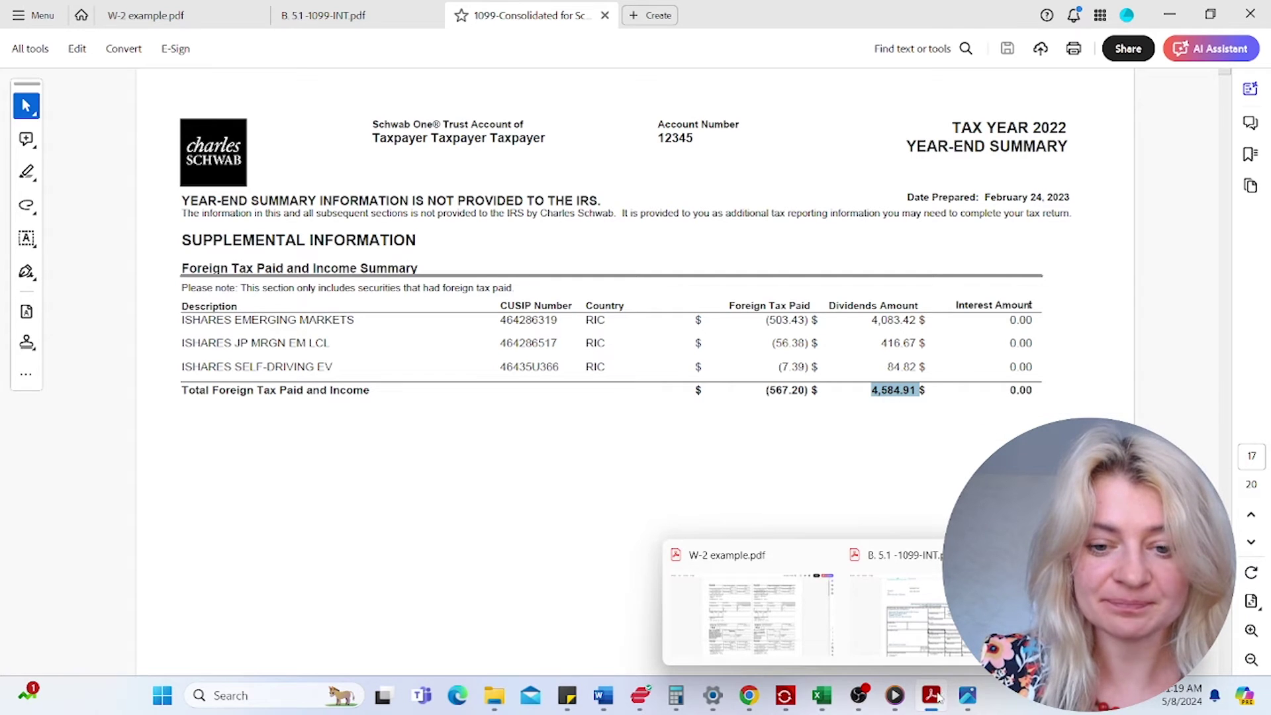
pyautogui.click(859, 422)
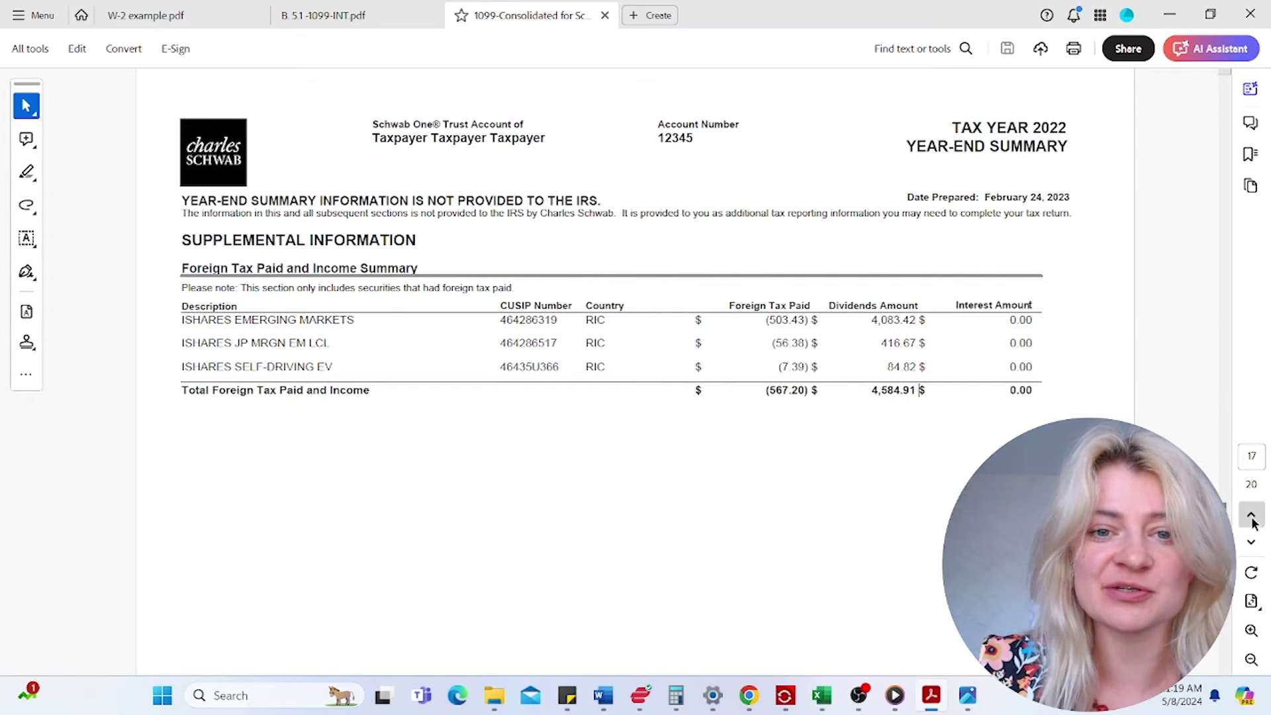
# - Review the fund rows with foreign tax, including the self-driving EV and emerging markets funds
pyautogui.click(1252, 517)
pyautogui.click(1251, 518)
pyautogui.click(1254, 551)
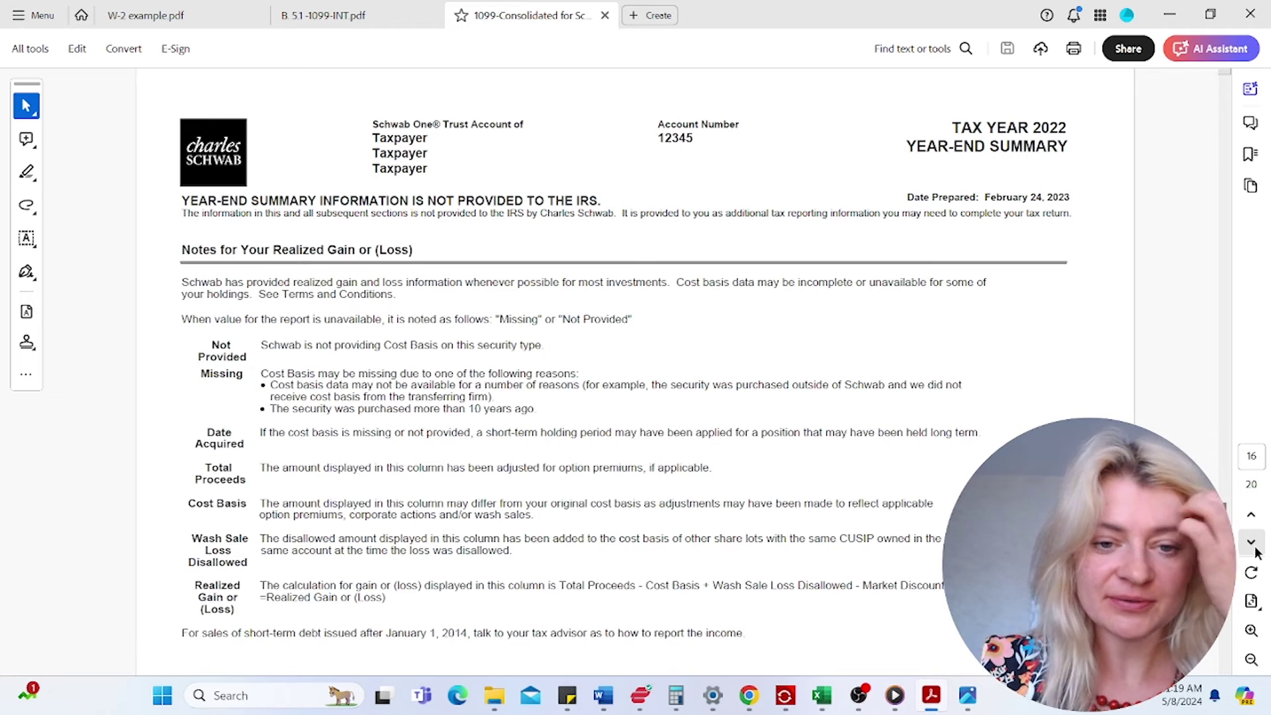
pyautogui.click(1255, 551)
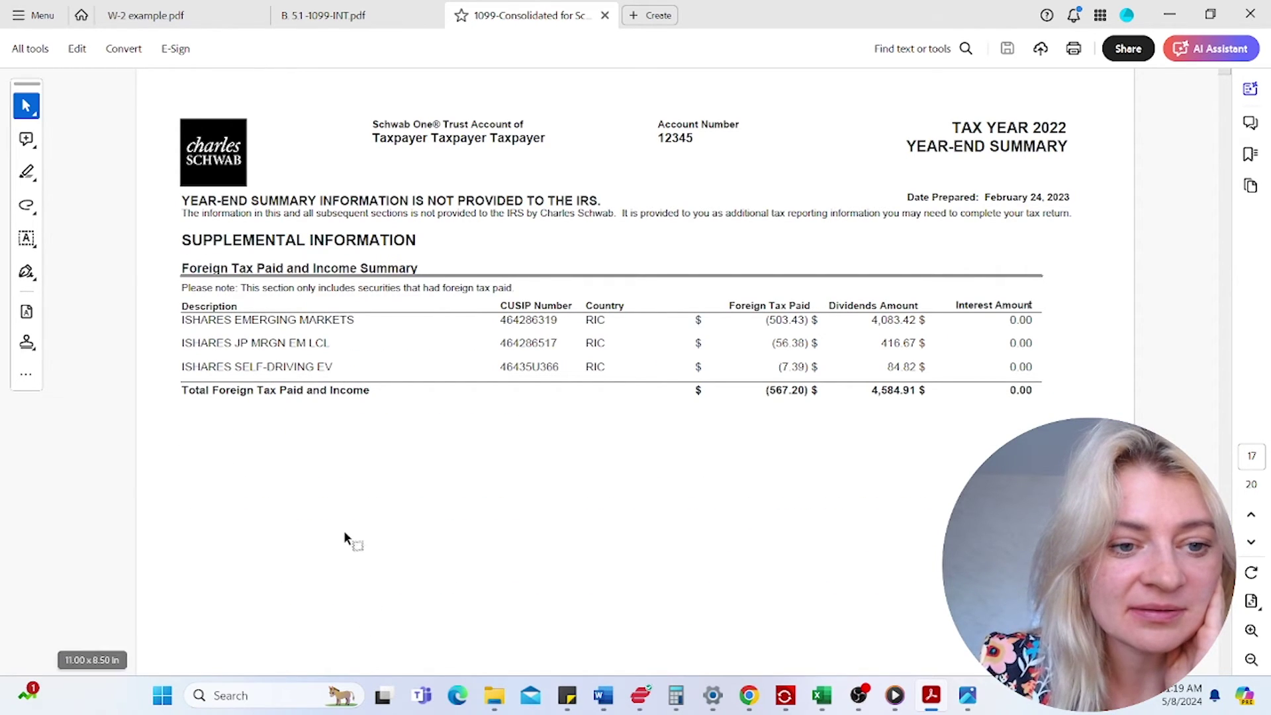
pyautogui.moveTo(242, 366); pyautogui.dragTo(306, 366)
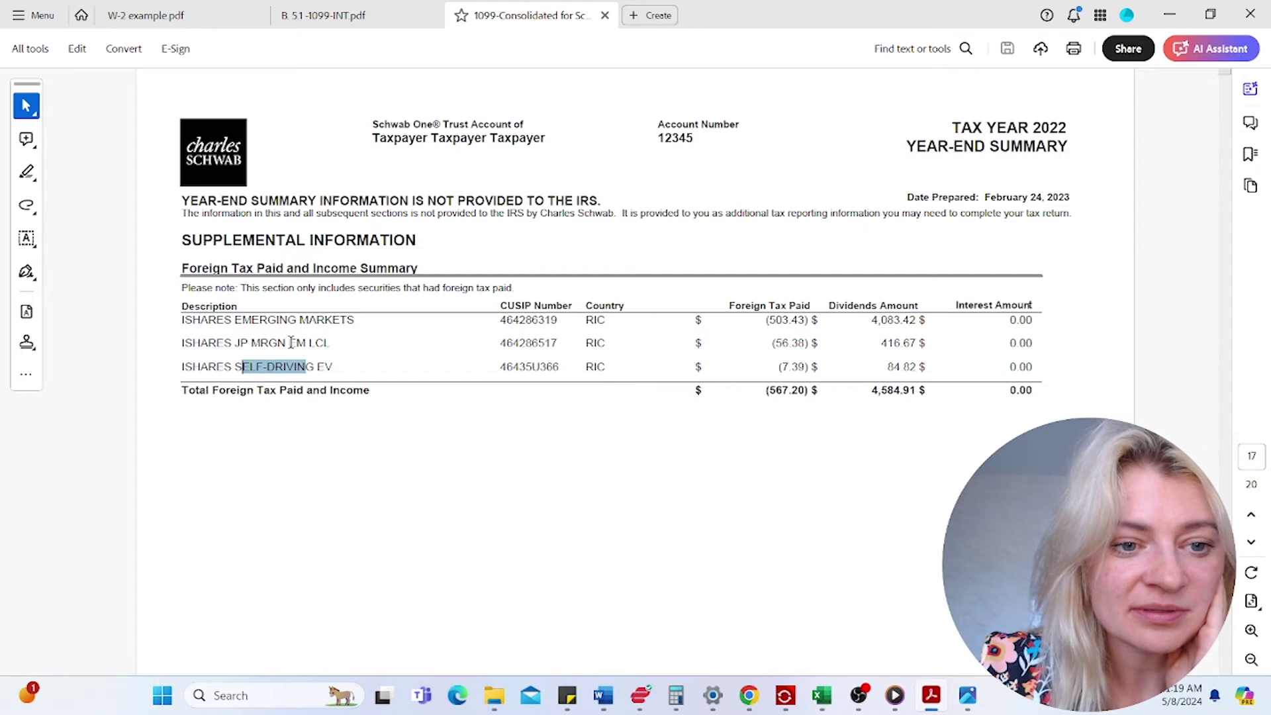
pyautogui.moveTo(235, 320); pyautogui.dragTo(355, 320)
pyautogui.moveTo(235, 343); pyautogui.dragTo(288, 366)
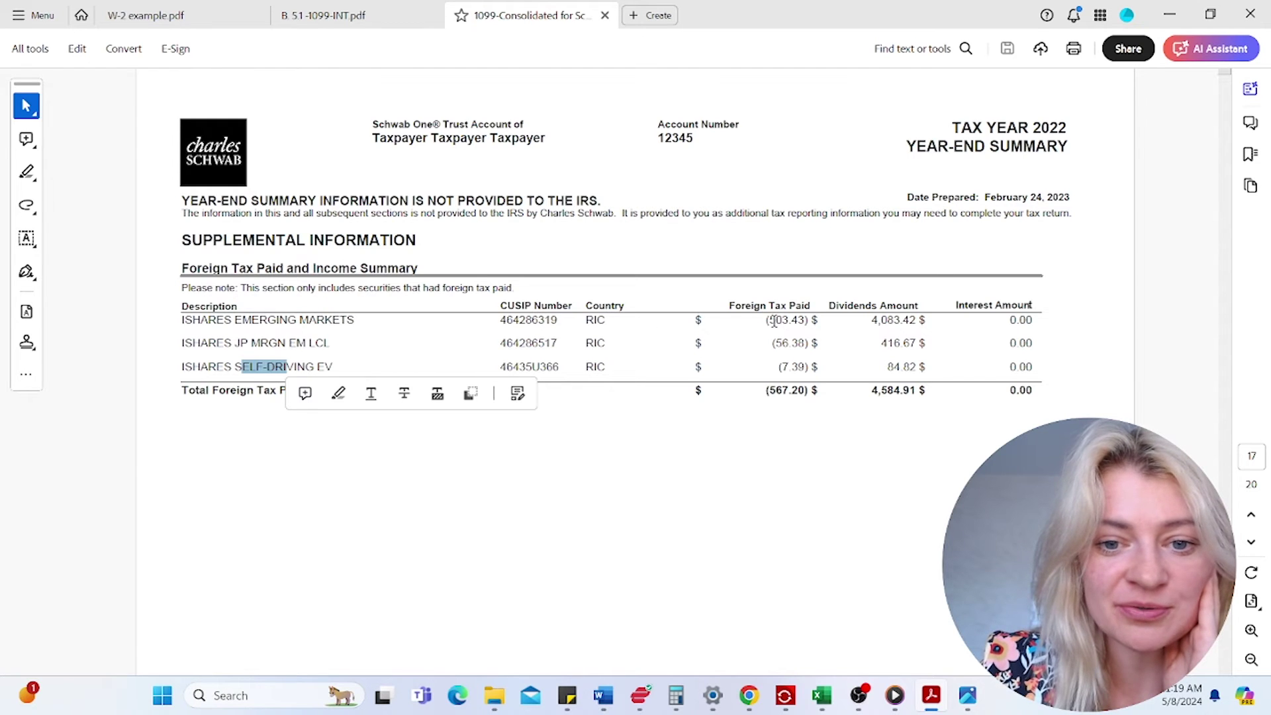
pyautogui.moveTo(774, 321); pyautogui.dragTo(805, 321)
pyautogui.scroll(5, 622, 370)
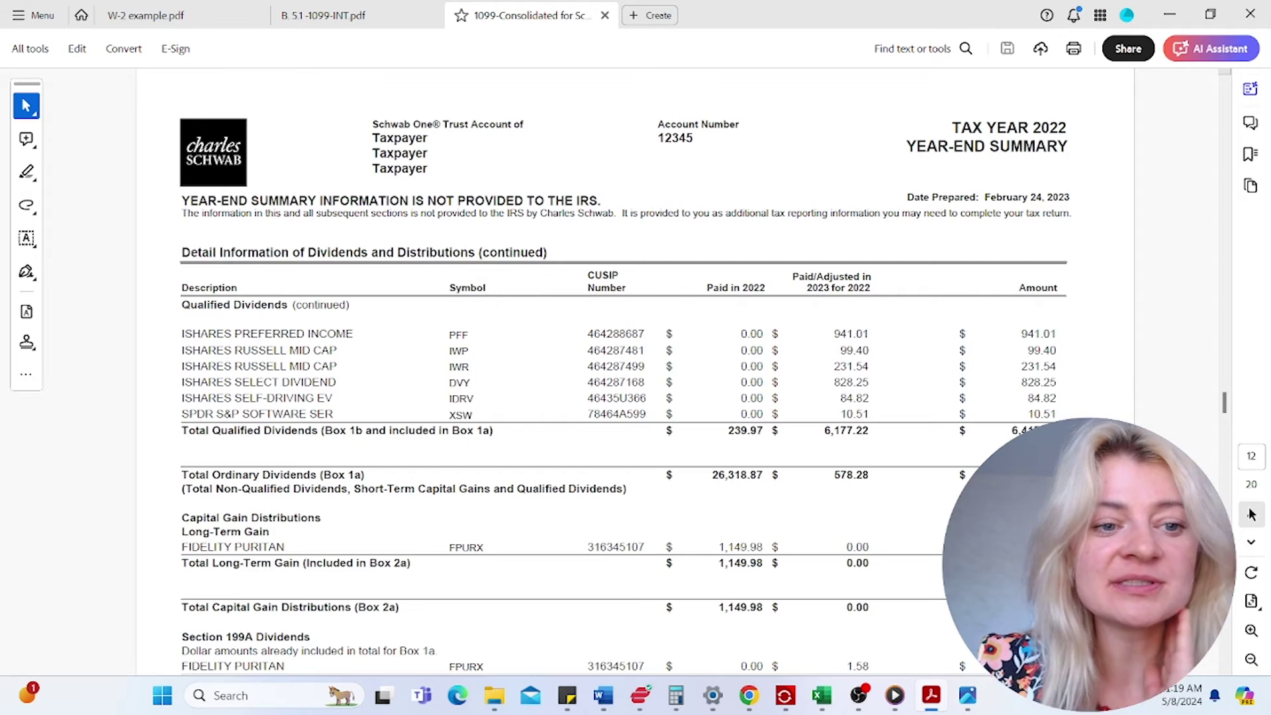
pyautogui.moveTo(183, 351)
pyautogui.mouseDown()
pyautogui.moveTo(286, 351)
pyautogui.moveTo(286, 366)
pyautogui.mouseUp()
pyautogui.moveTo(234, 398); pyautogui.dragTo(275, 398)
pyautogui.moveTo(235, 334); pyautogui.dragTo(353, 333)
pyautogui.click(302, 366)
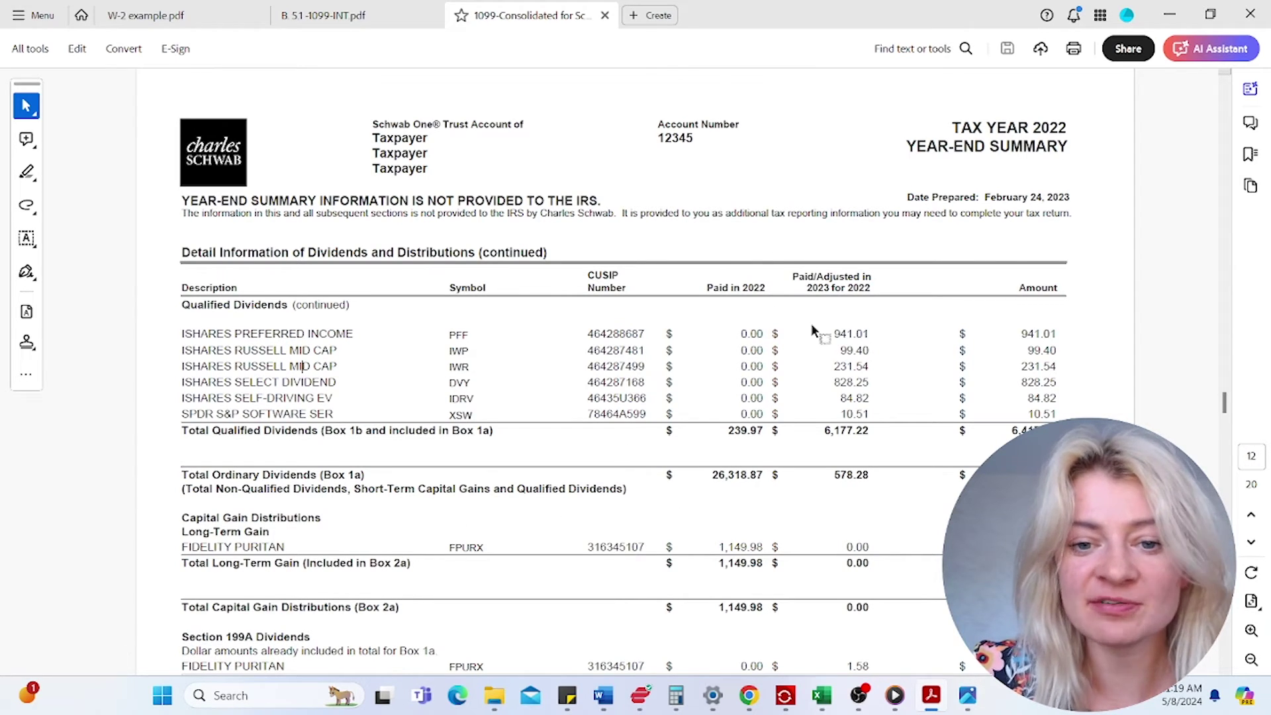
pyautogui.moveTo(192, 304); pyautogui.dragTo(287, 305)
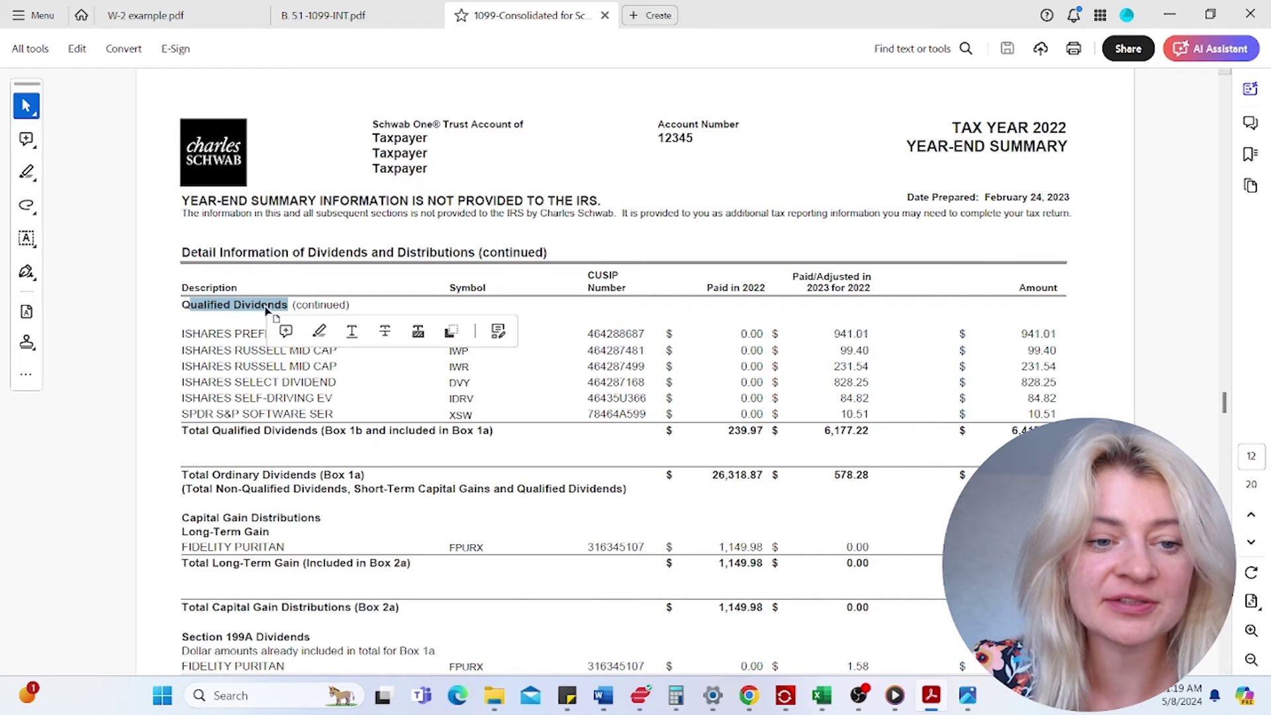
pyautogui.click(252, 381)
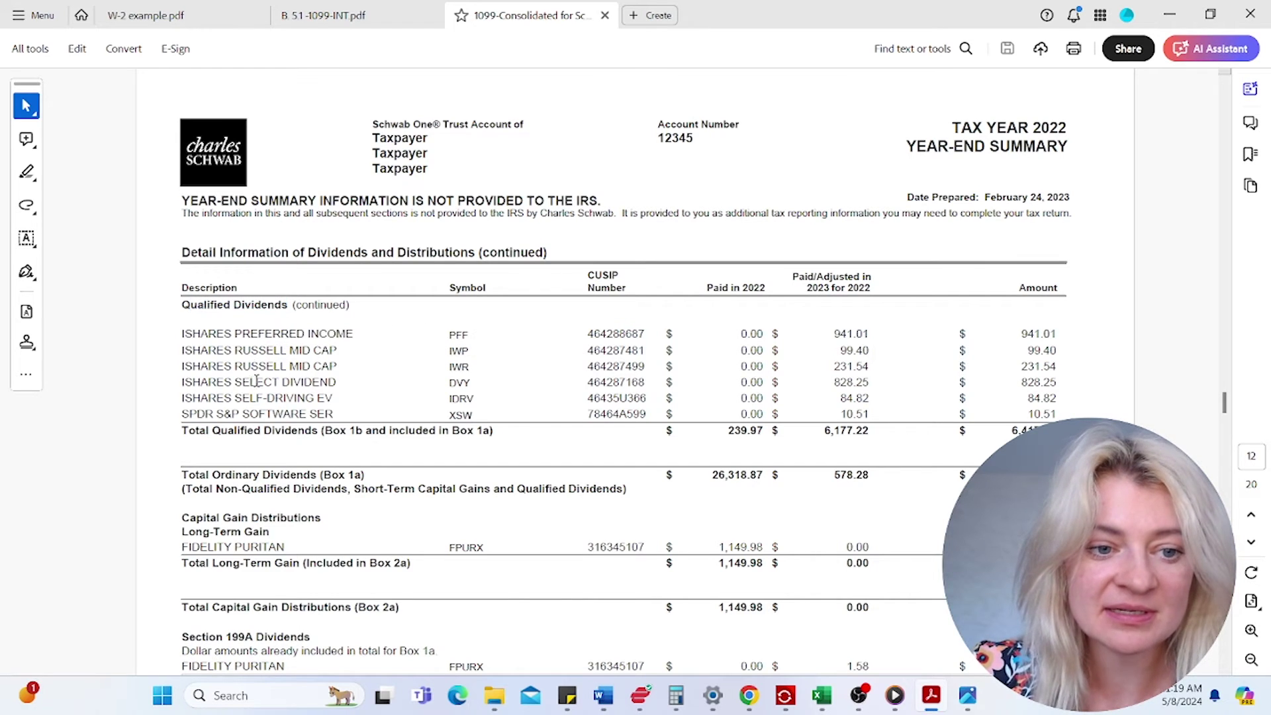
pyautogui.click(1249, 520)
pyautogui.scroll(-3, 424, 533)
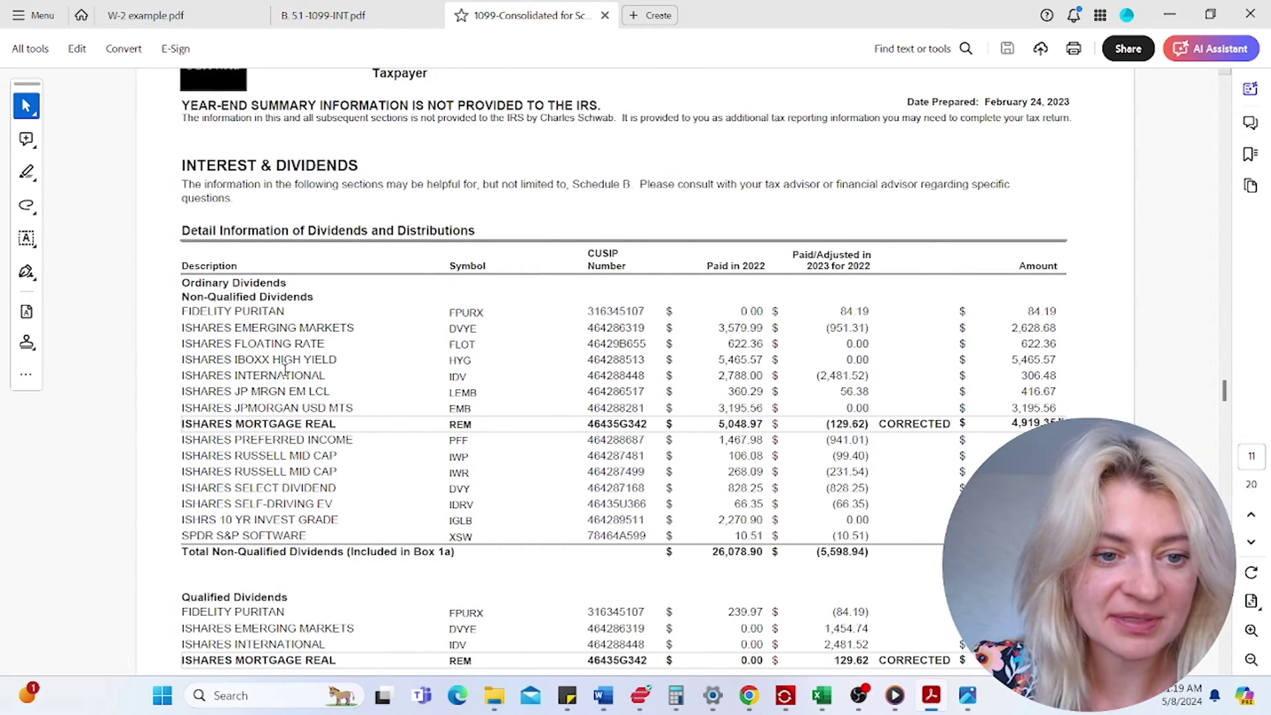
pyautogui.moveTo(243, 398); pyautogui.dragTo(332, 395)
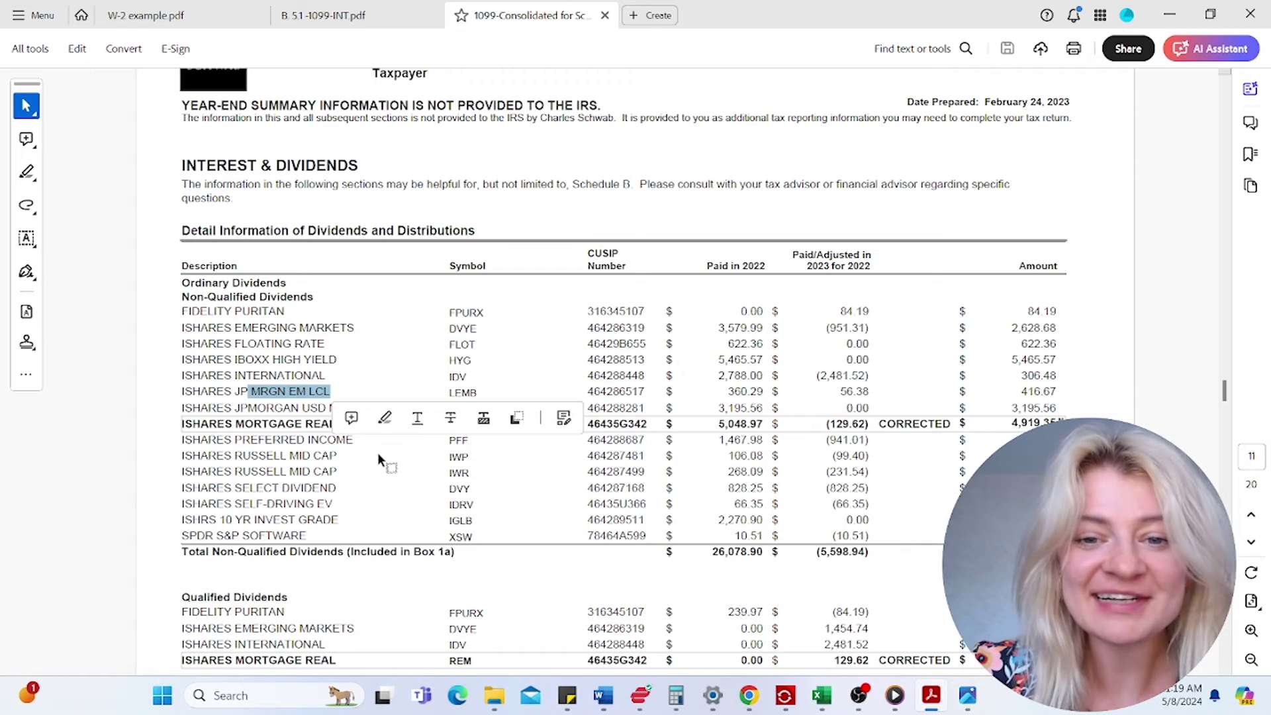
pyautogui.scroll(-2, 393, 458)
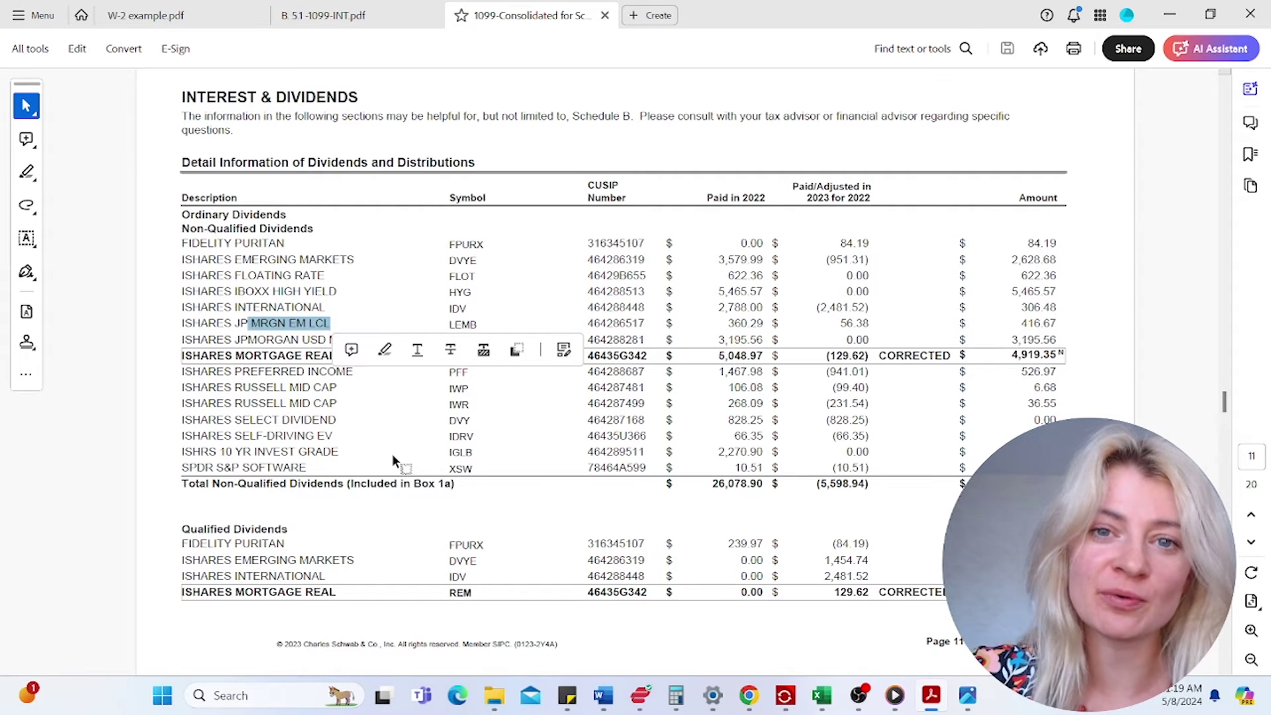
pyautogui.click(200, 260)
pyautogui.scroll(-1, 262, 362)
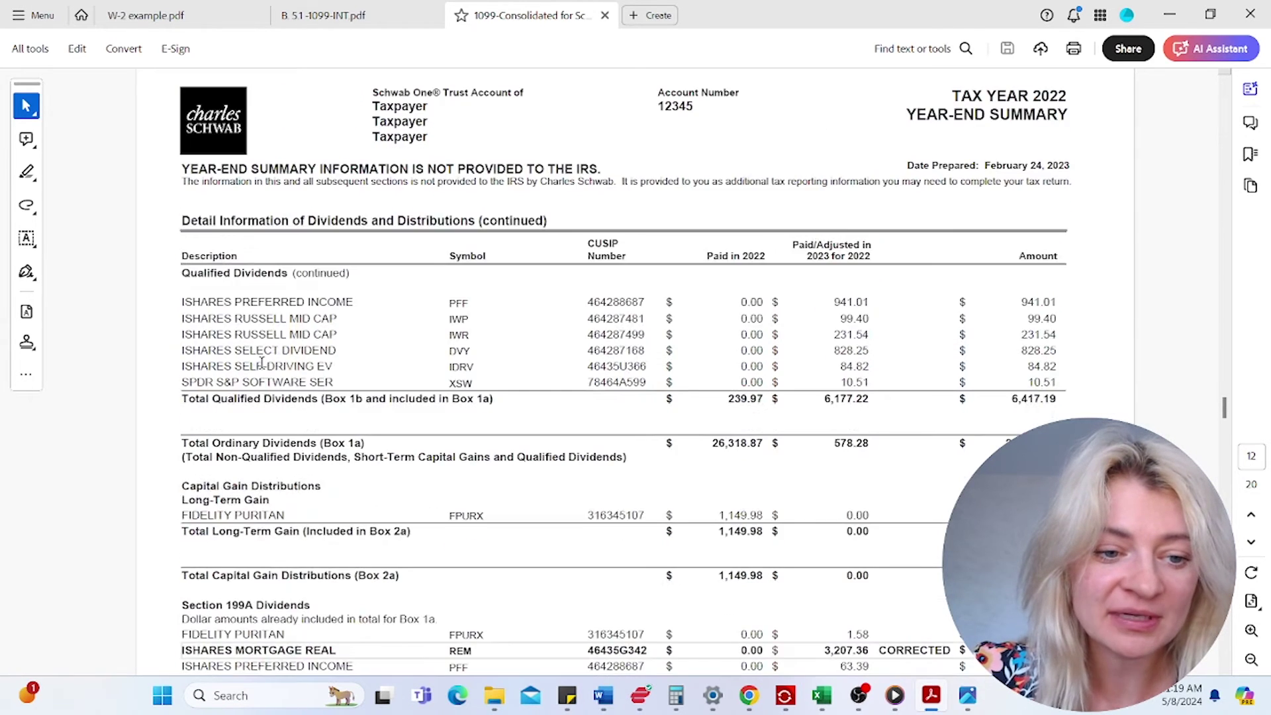
pyautogui.scroll(3, 262, 363)
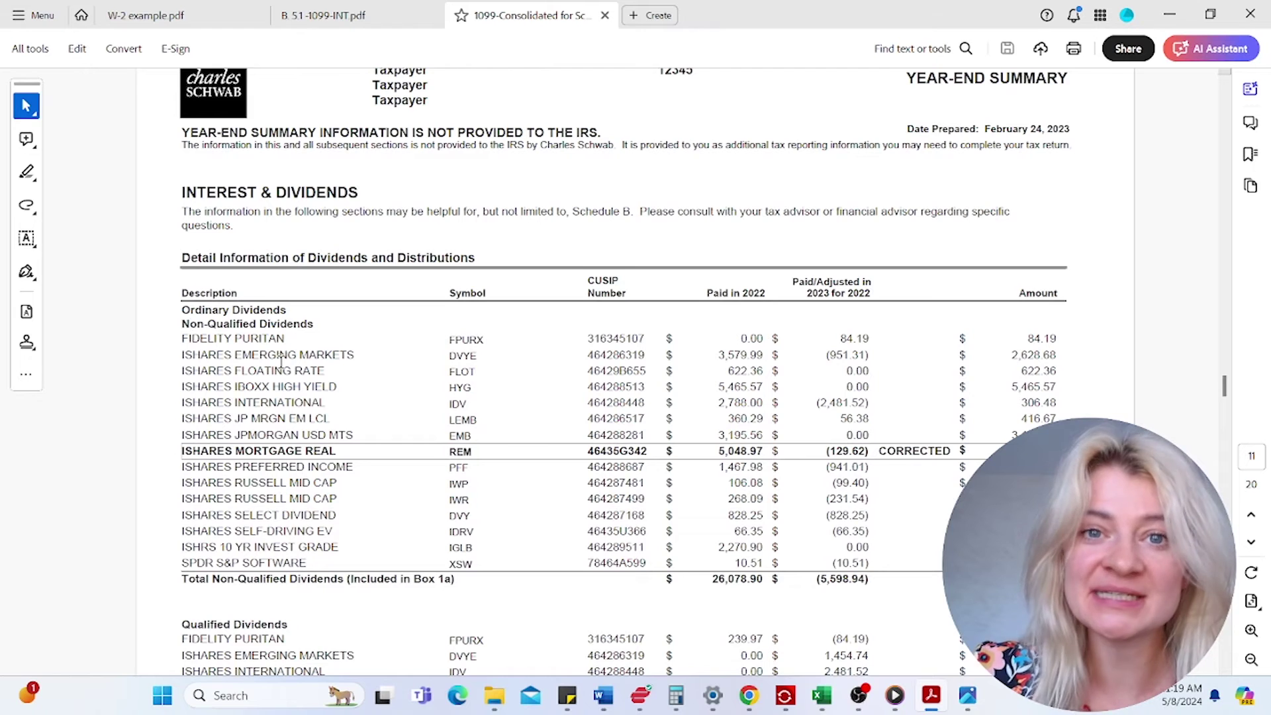
pyautogui.scroll(-5, 254, 417)
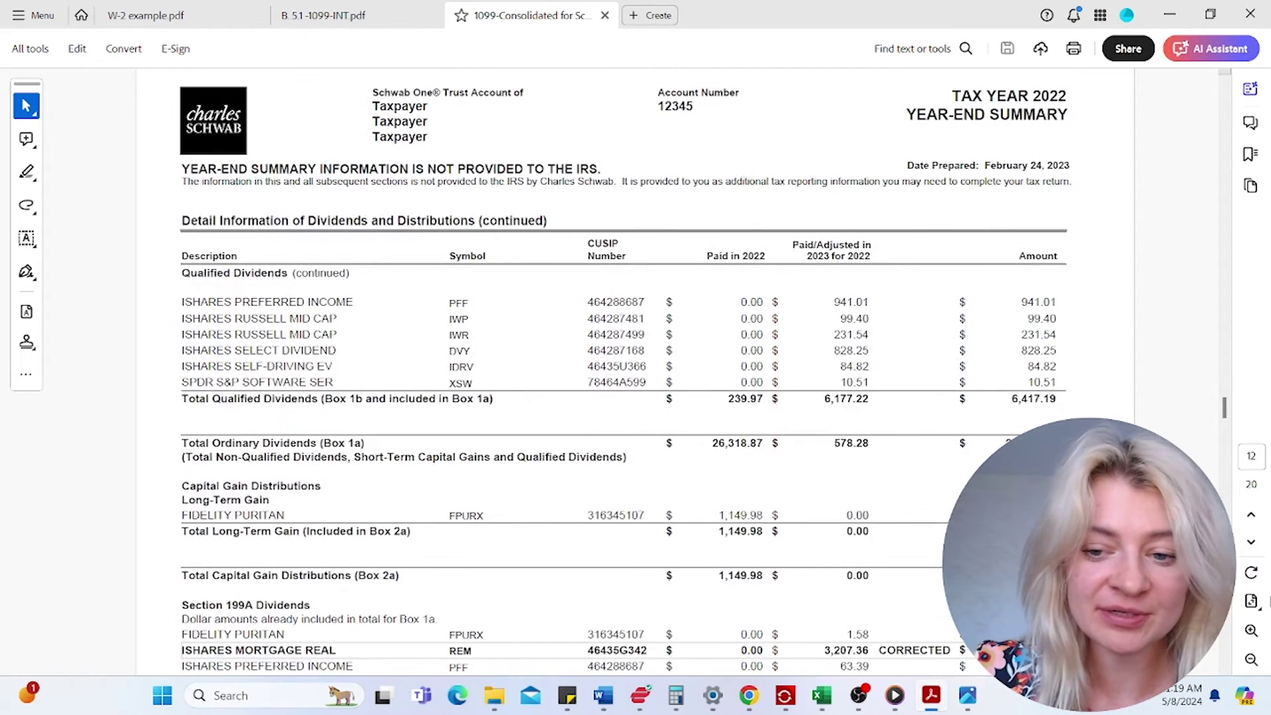
pyautogui.click(1252, 543)
pyautogui.click(1252, 542)
pyautogui.click(1252, 543)
pyautogui.click(1252, 543)
pyautogui.click(1251, 542)
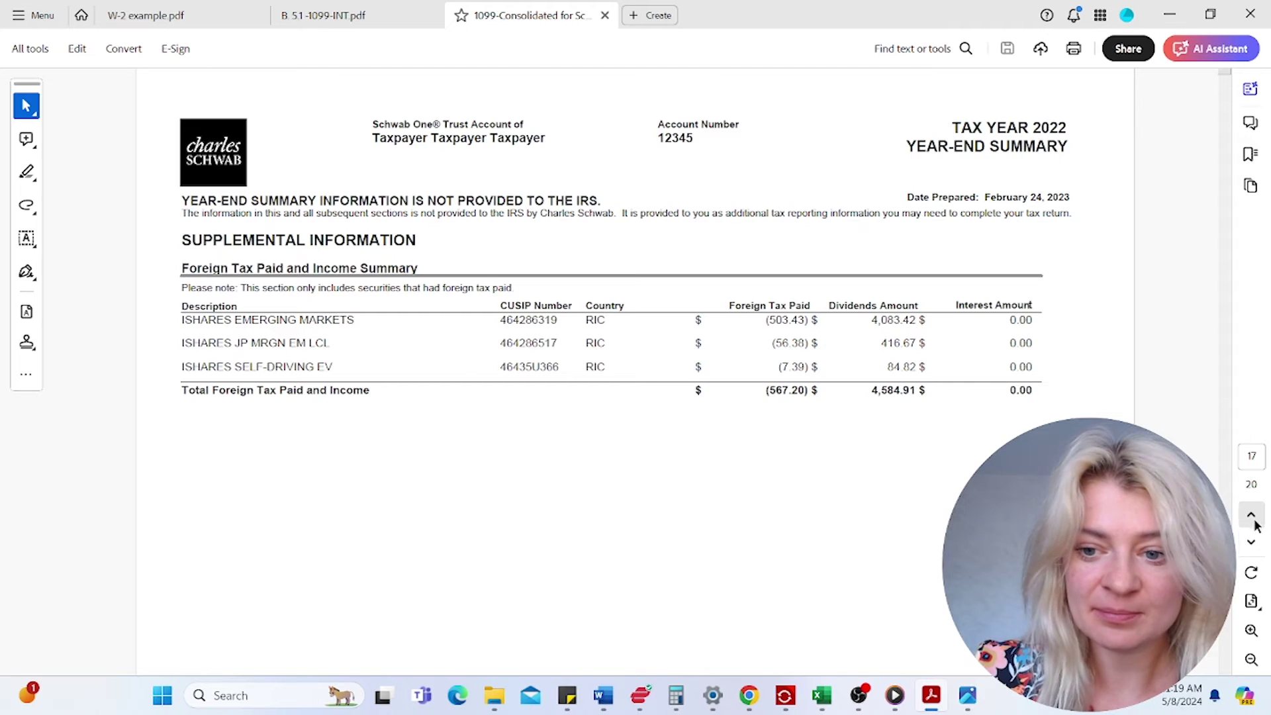
pyautogui.click(1252, 515)
pyautogui.click(1252, 543)
pyautogui.moveTo(236, 320); pyautogui.dragTo(369, 319)
pyautogui.click(1251, 515)
pyautogui.click(1251, 516)
pyautogui.click(1251, 515)
pyautogui.click(1250, 515)
pyautogui.click(1250, 515)
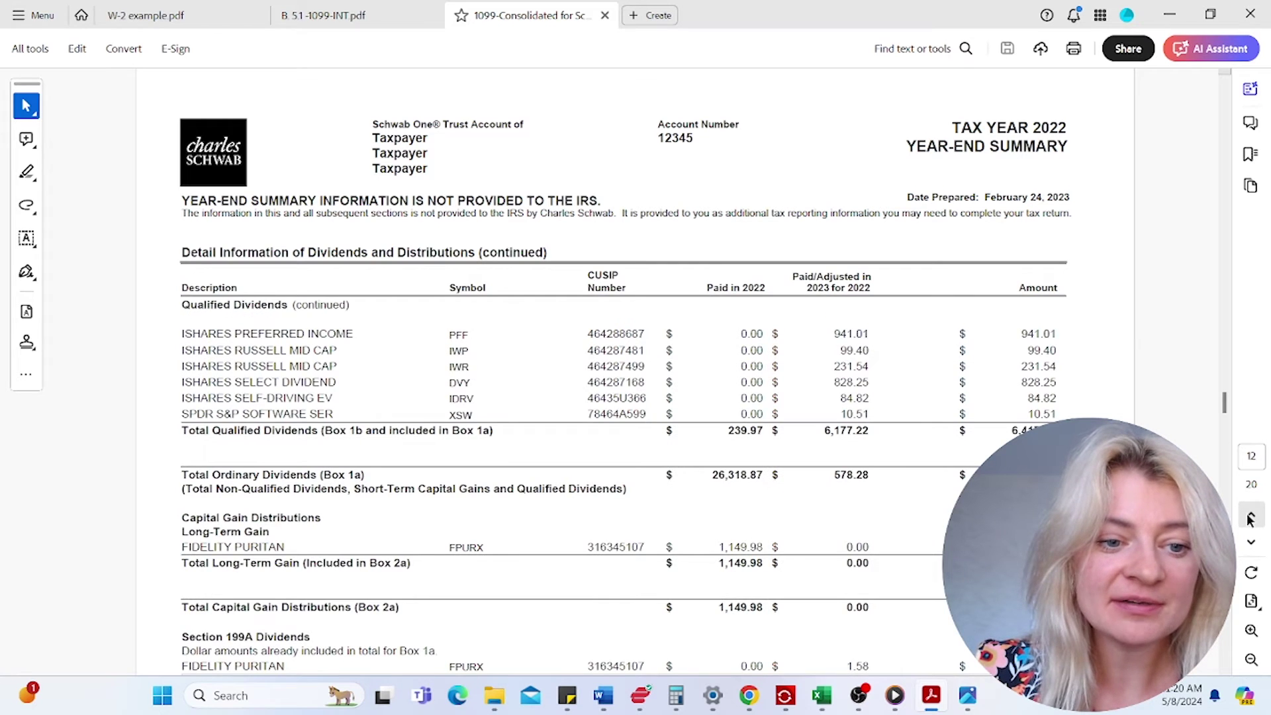
pyautogui.click(1251, 516)
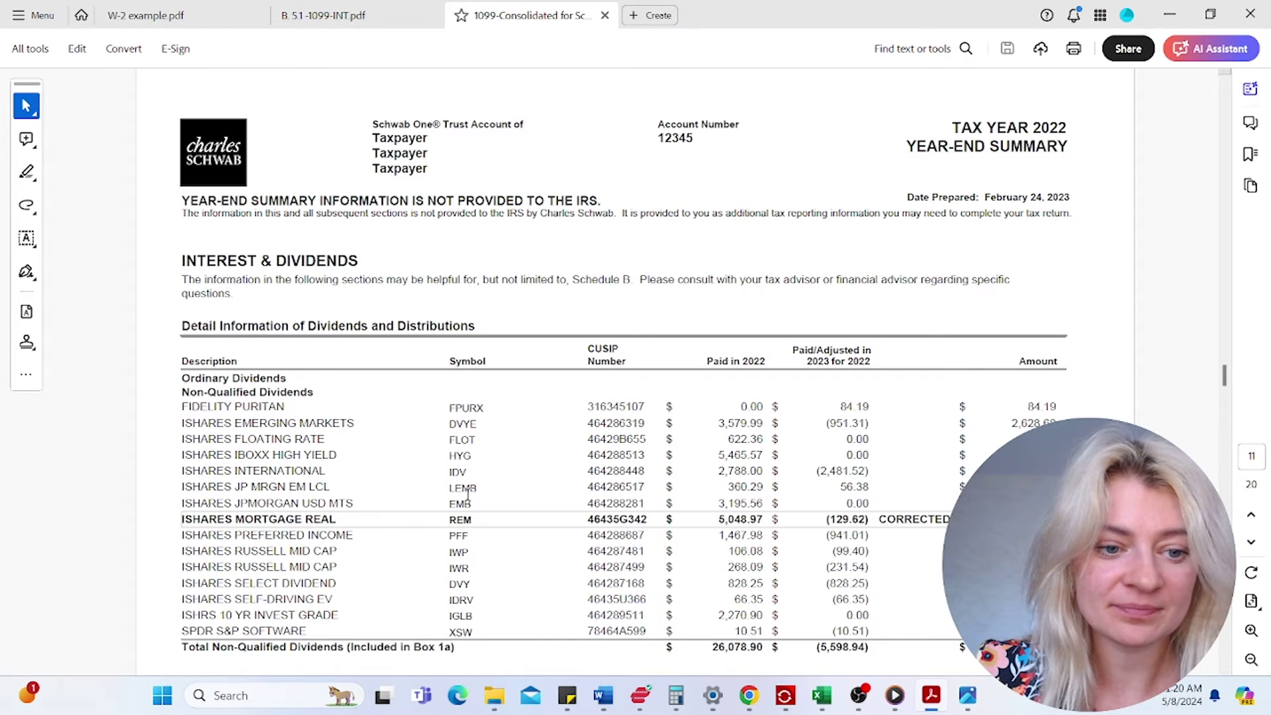
pyautogui.moveTo(235, 422); pyautogui.dragTo(356, 423)
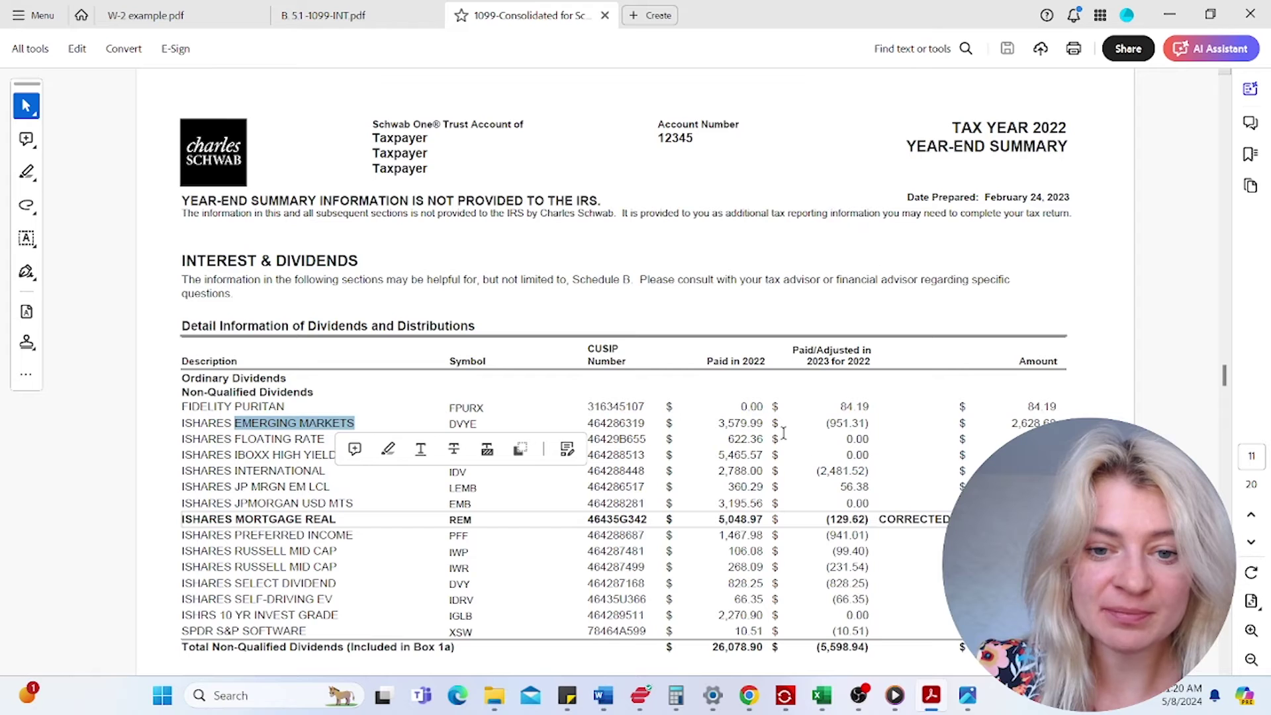
pyautogui.click(1249, 544)
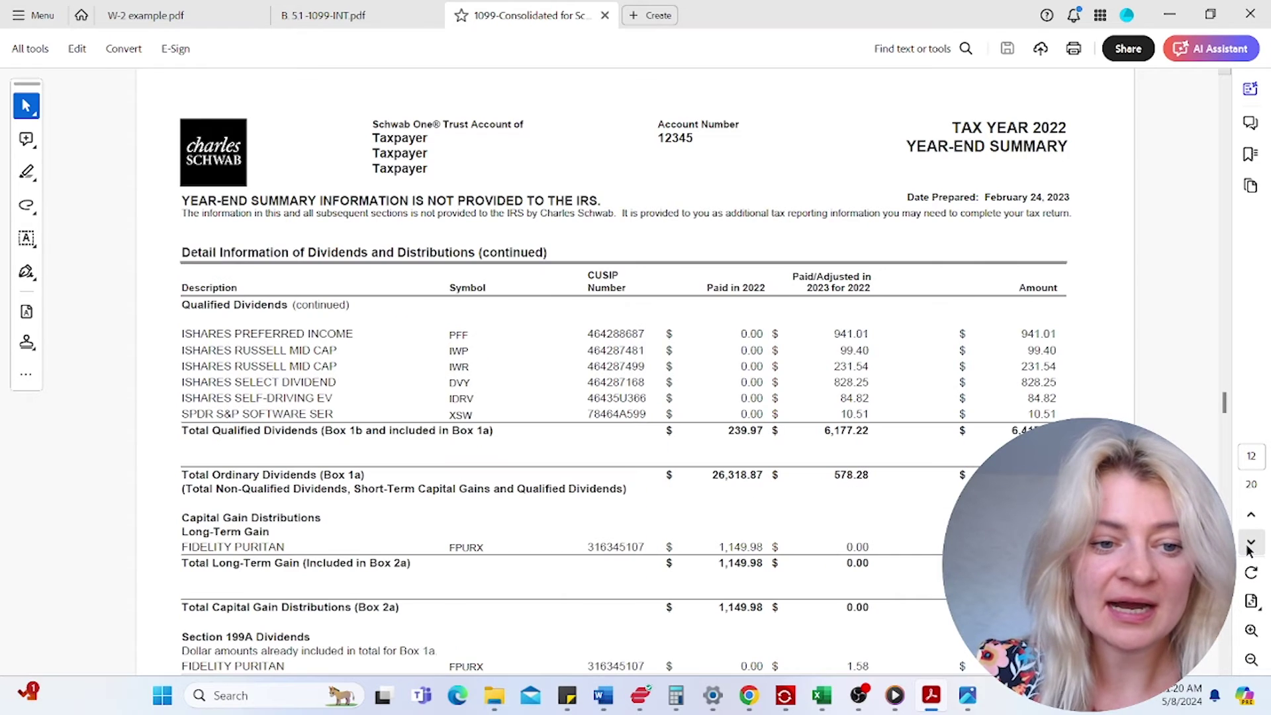
pyautogui.moveTo(196, 336); pyautogui.dragTo(285, 337)
pyautogui.moveTo(215, 367); pyautogui.dragTo(294, 368)
pyautogui.moveTo(211, 400); pyautogui.dragTo(272, 401)
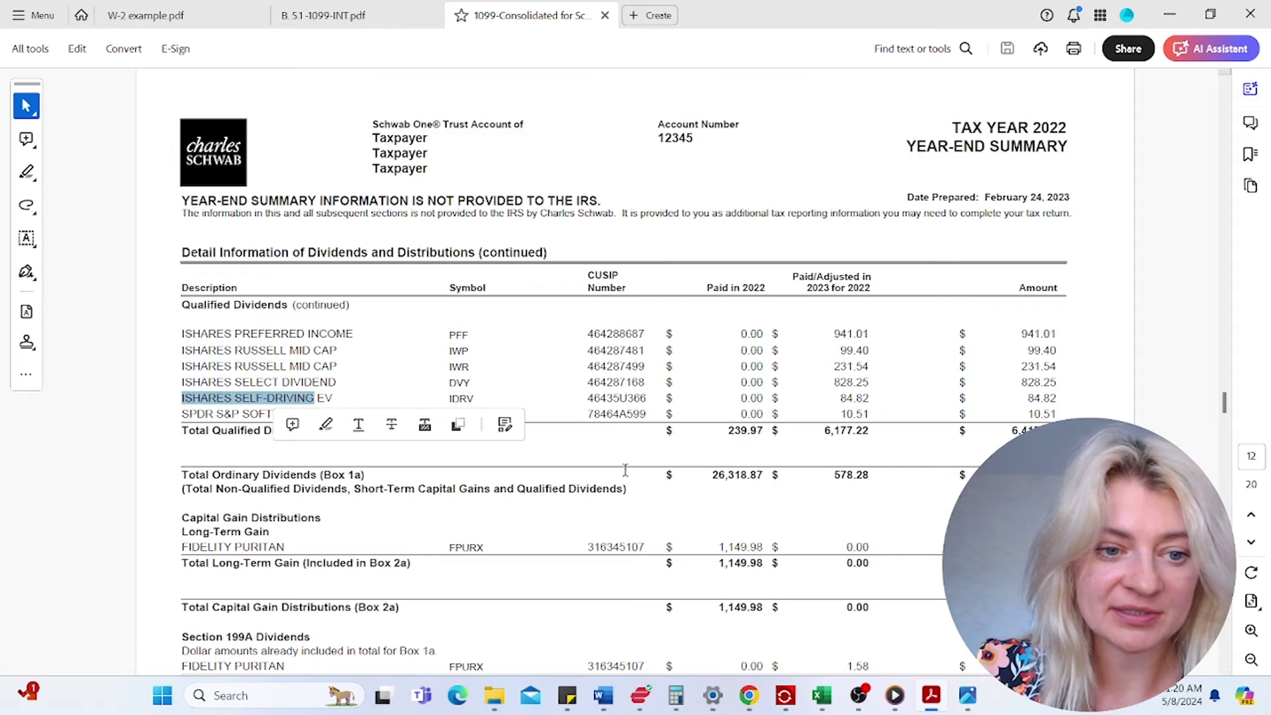
pyautogui.click(1251, 456)
pyautogui.write('17')
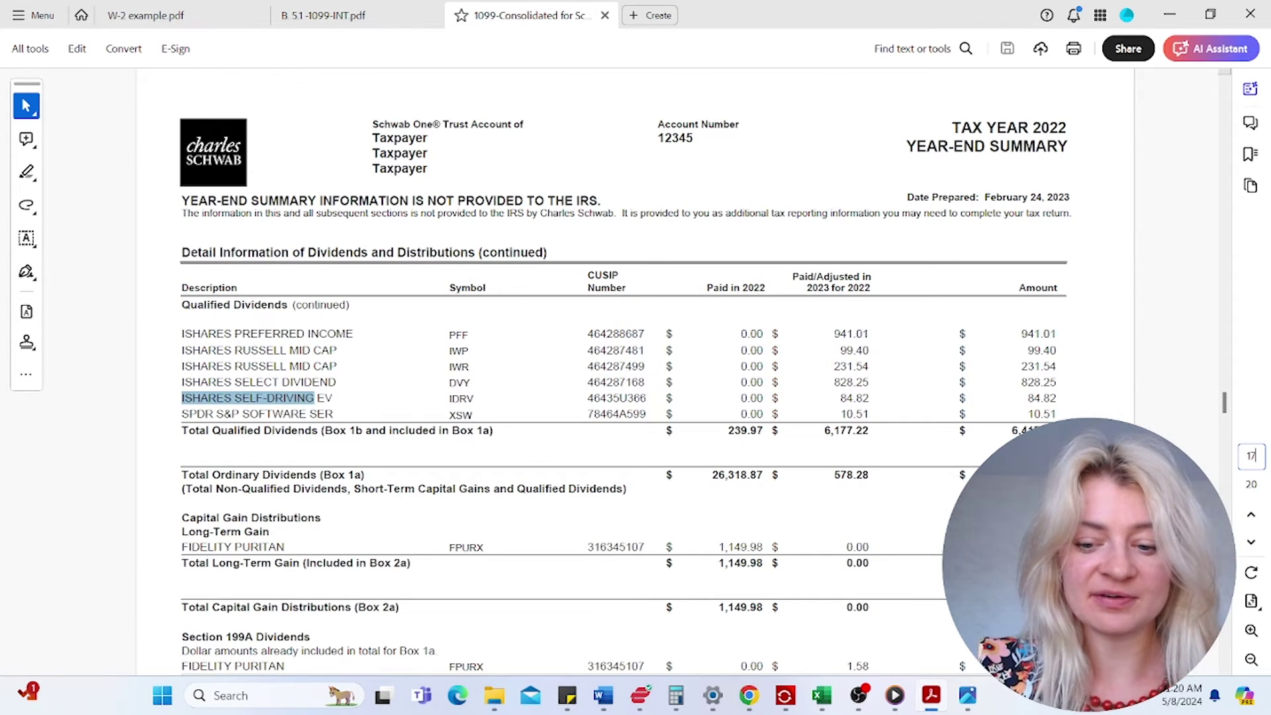
pyautogui.press('Return')
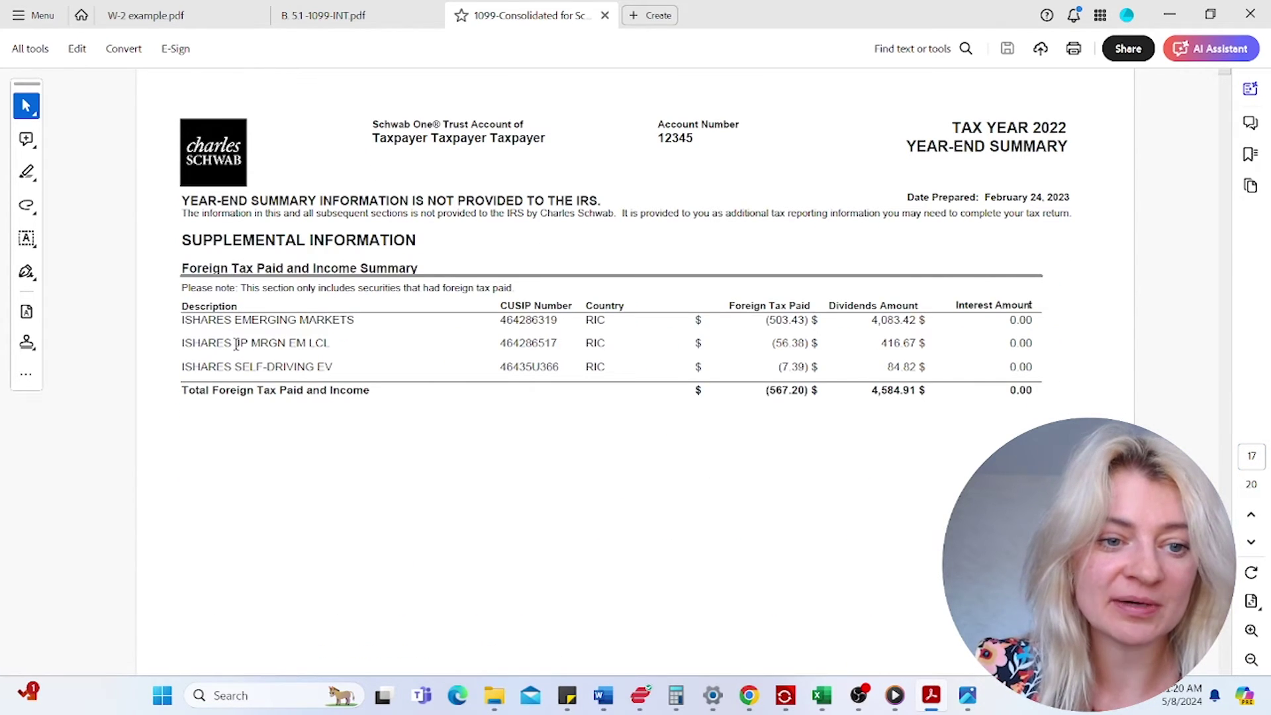
pyautogui.moveTo(236, 344); pyautogui.dragTo(286, 345)
pyautogui.click(1252, 519)
pyautogui.click(1252, 519)
pyautogui.click(1252, 518)
pyautogui.click(1252, 519)
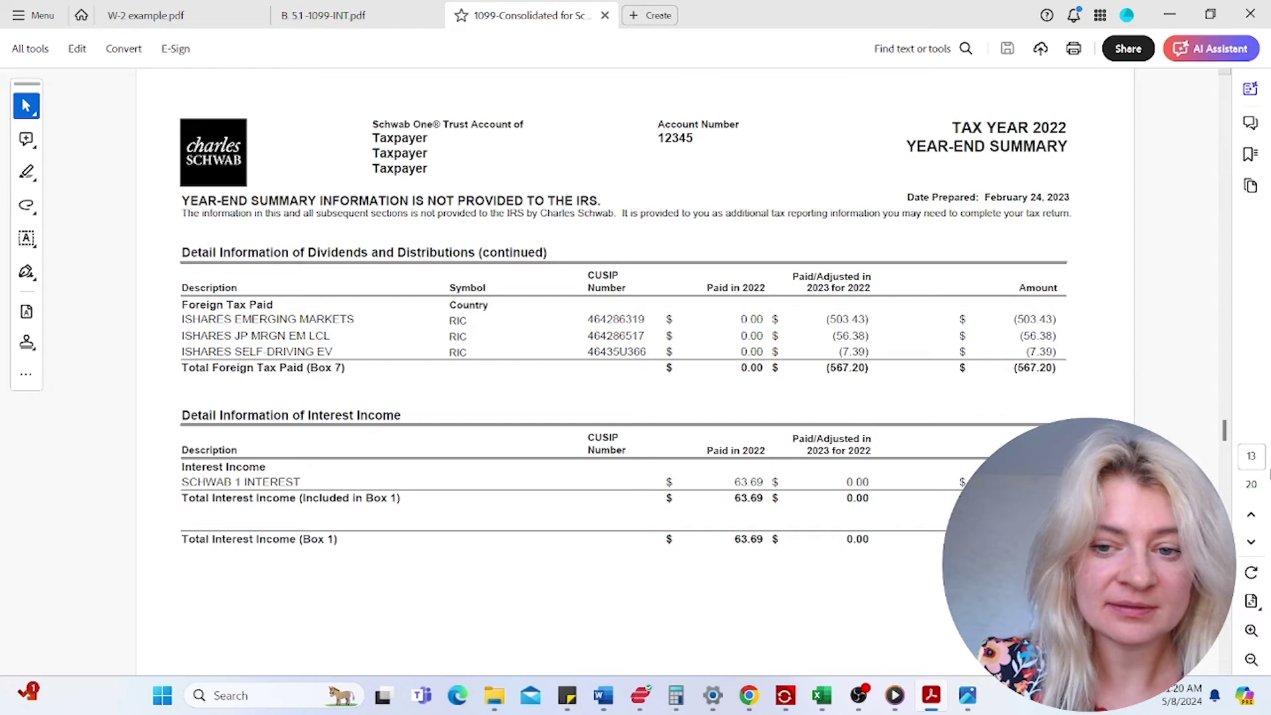
pyautogui.click(1251, 518)
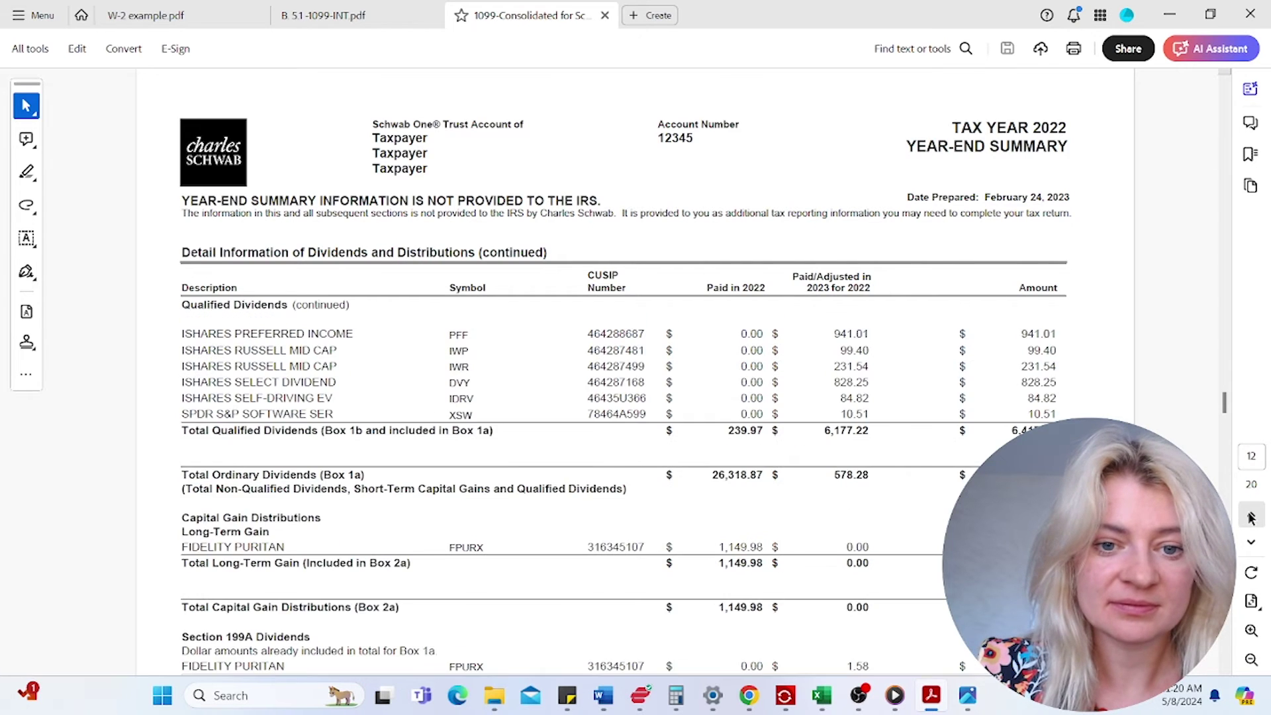
pyautogui.click(1251, 519)
pyautogui.scroll(-2, 599, 465)
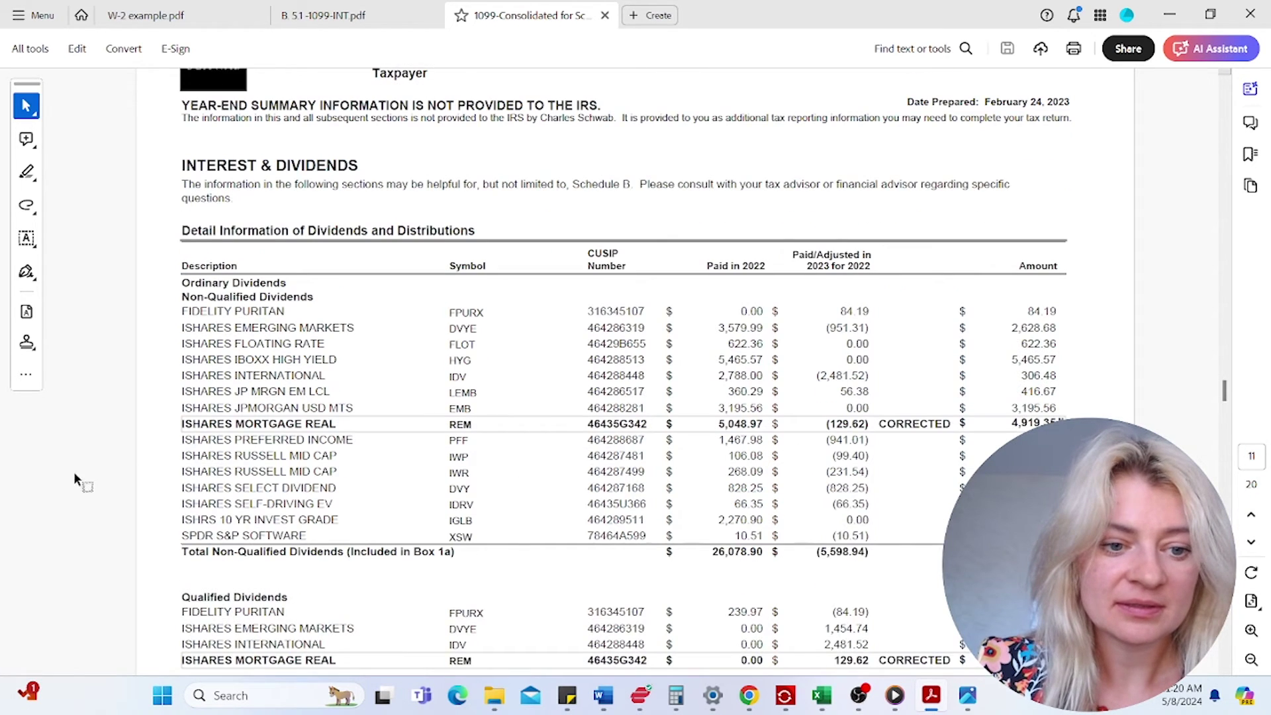
pyautogui.scroll(-1, 162, 517)
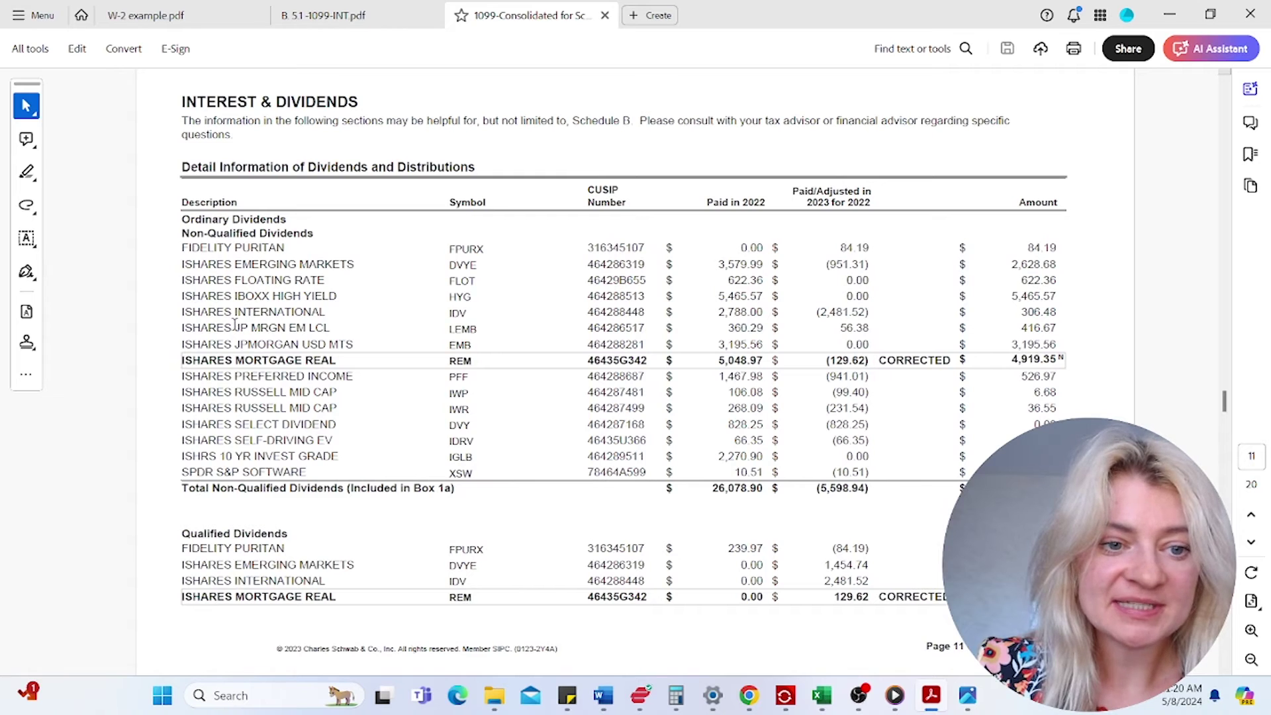
pyautogui.moveTo(231, 325); pyautogui.dragTo(330, 325)
pyautogui.scroll(-1, 300, 529)
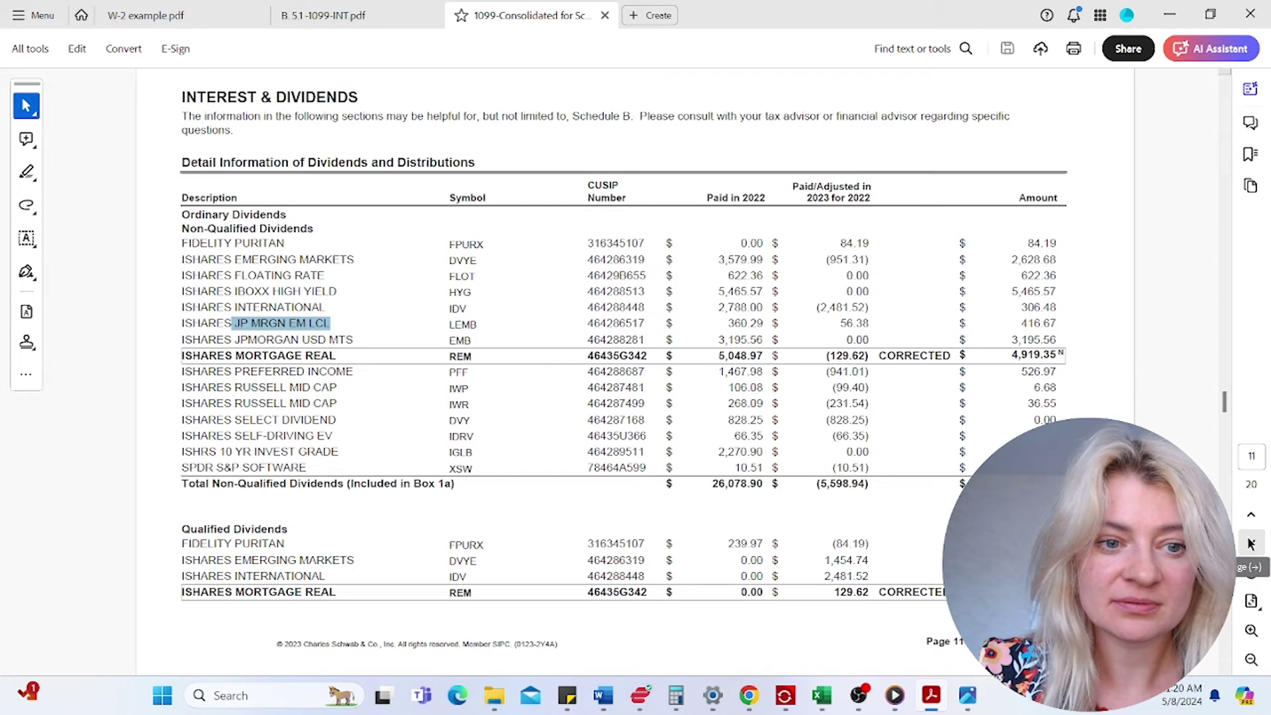
pyautogui.moveTo(180, 560); pyautogui.dragTo(874, 560)
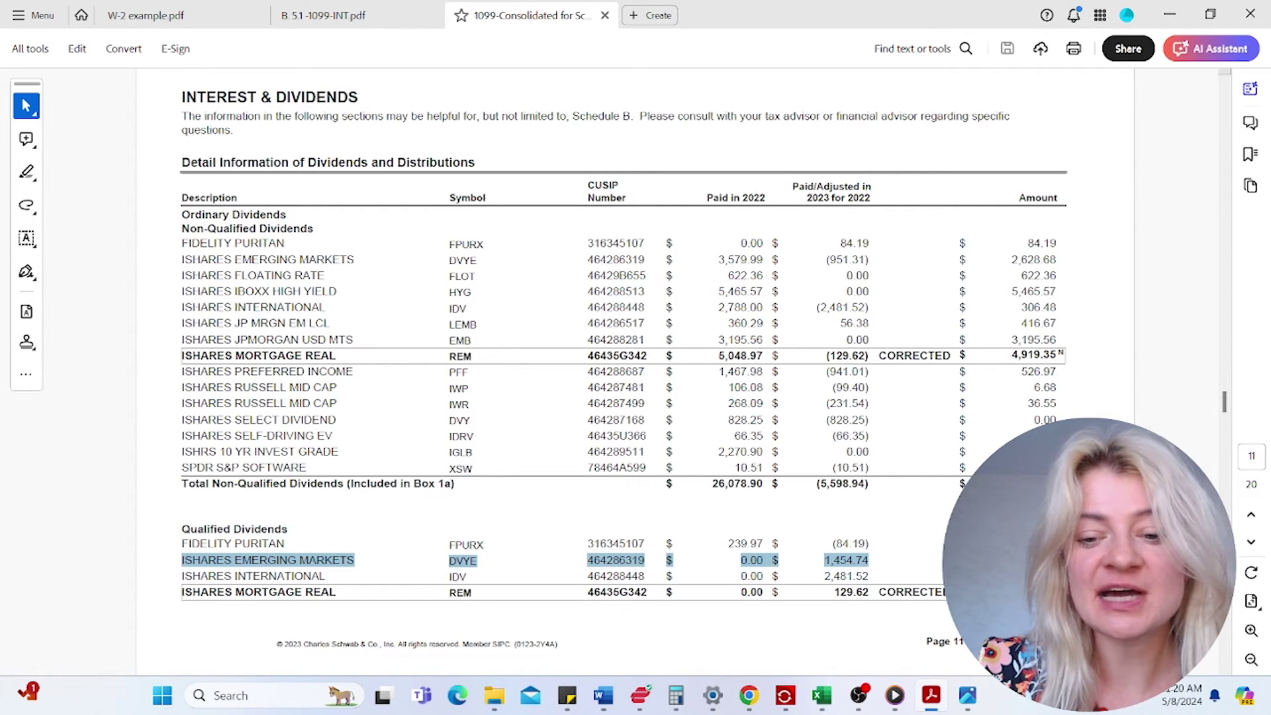
pyautogui.click(993, 562)
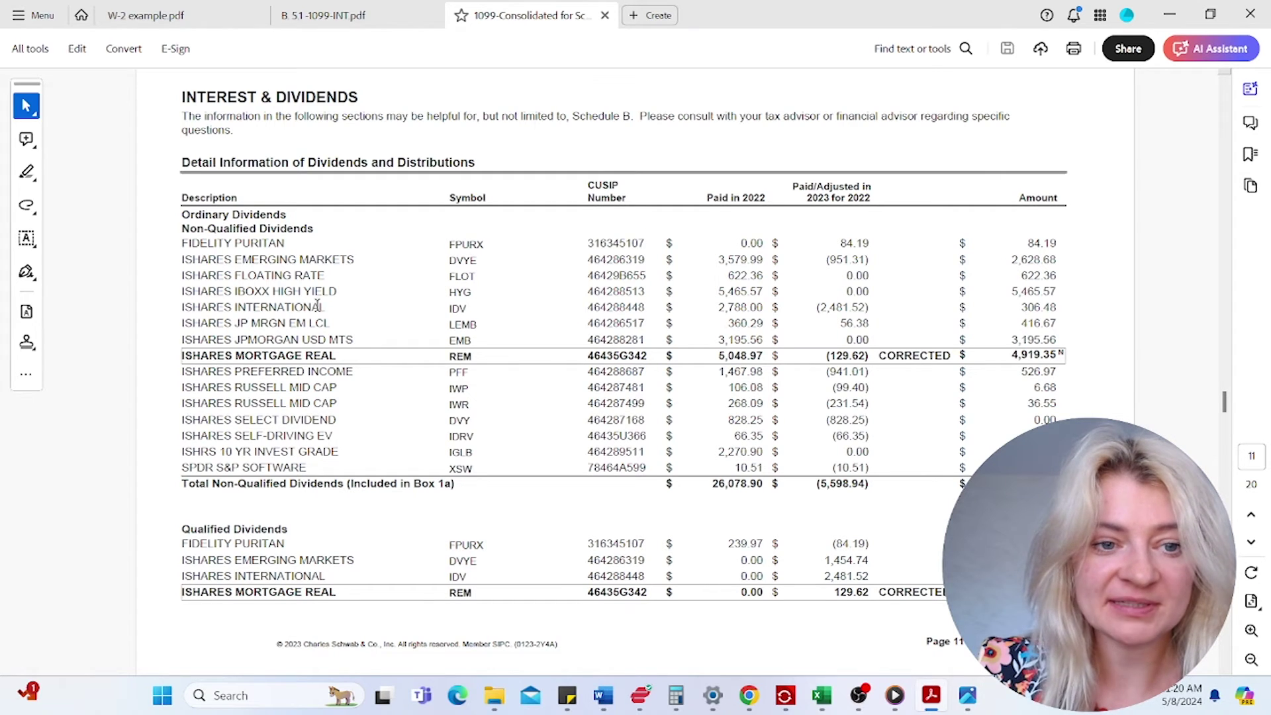
pyautogui.moveTo(235, 260); pyautogui.dragTo(1057, 260)
pyautogui.click(1005, 302)
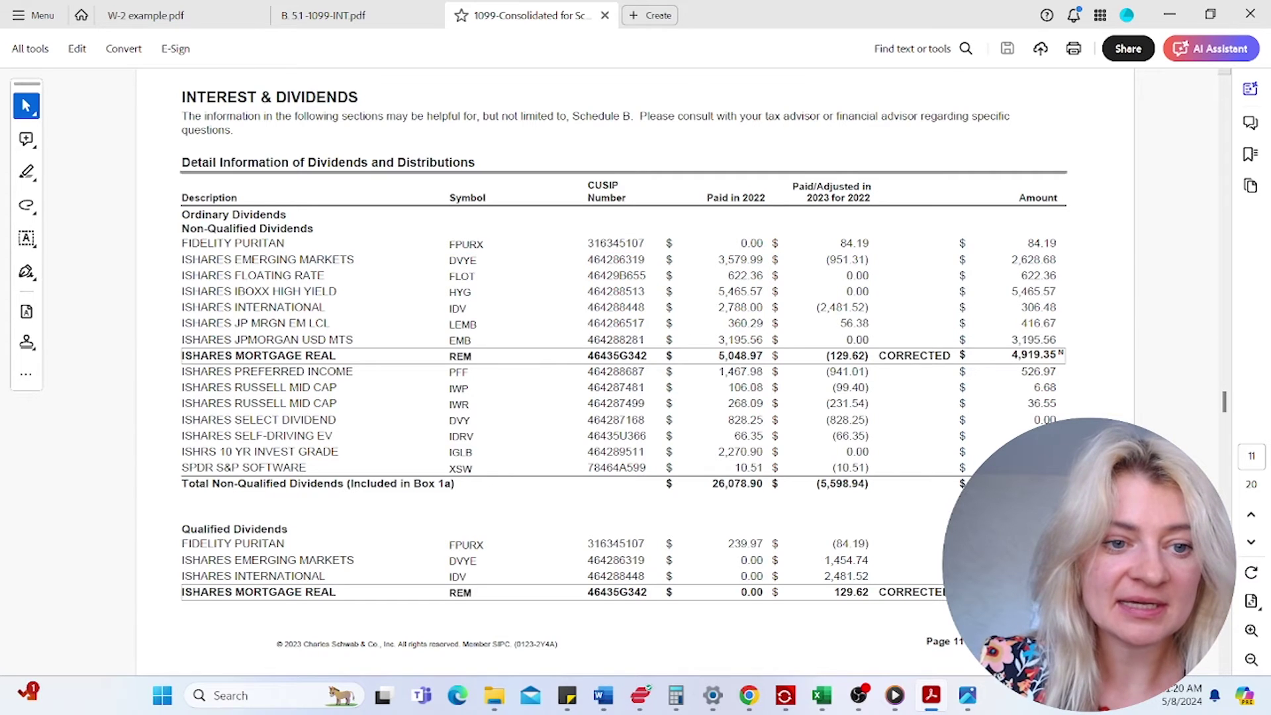
pyautogui.moveTo(235, 323); pyautogui.dragTo(296, 322)
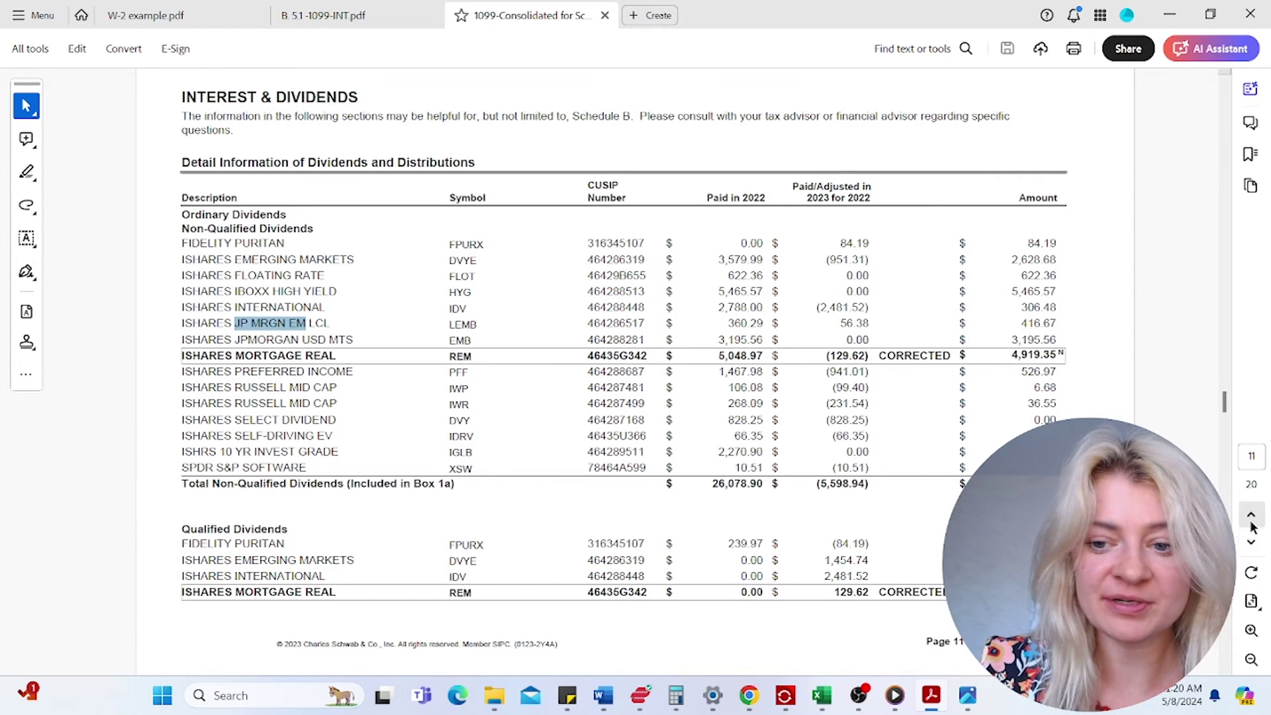
pyautogui.click(1251, 541)
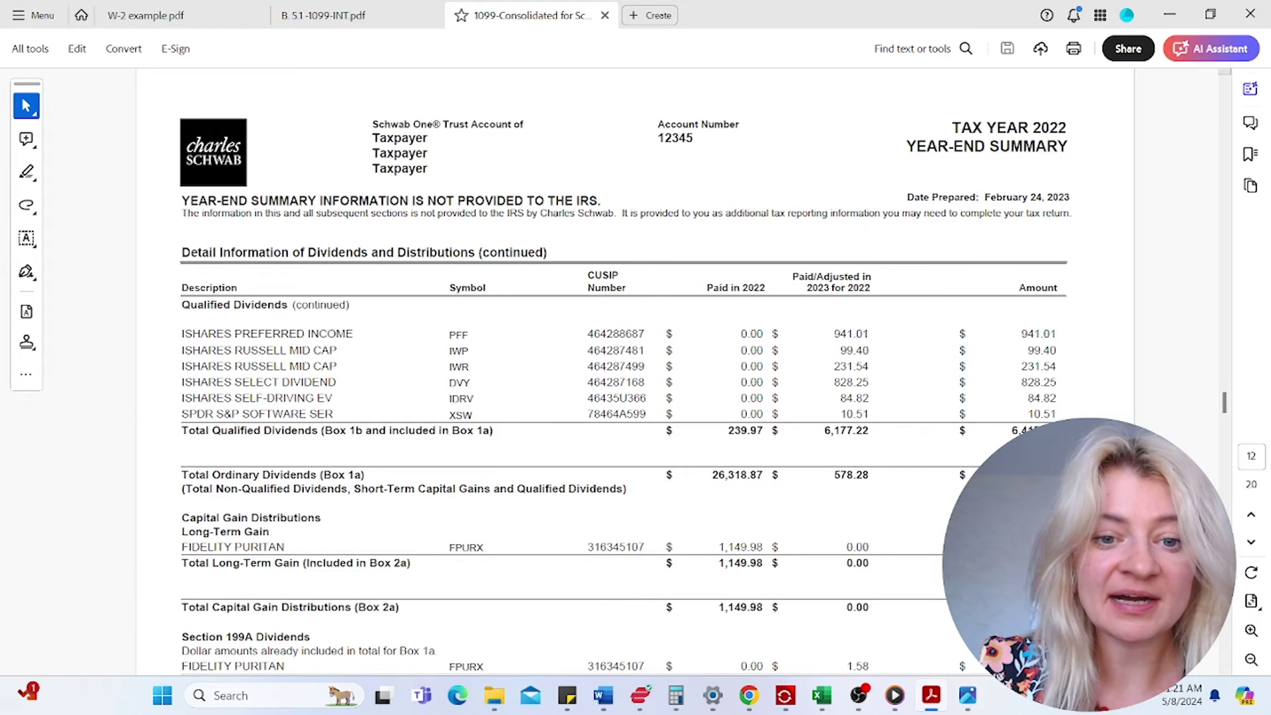
pyautogui.click(1251, 514)
pyautogui.click(1251, 546)
pyautogui.click(1251, 544)
pyautogui.click(1251, 543)
pyautogui.click(1251, 542)
pyautogui.click(1251, 540)
pyautogui.click(1251, 515)
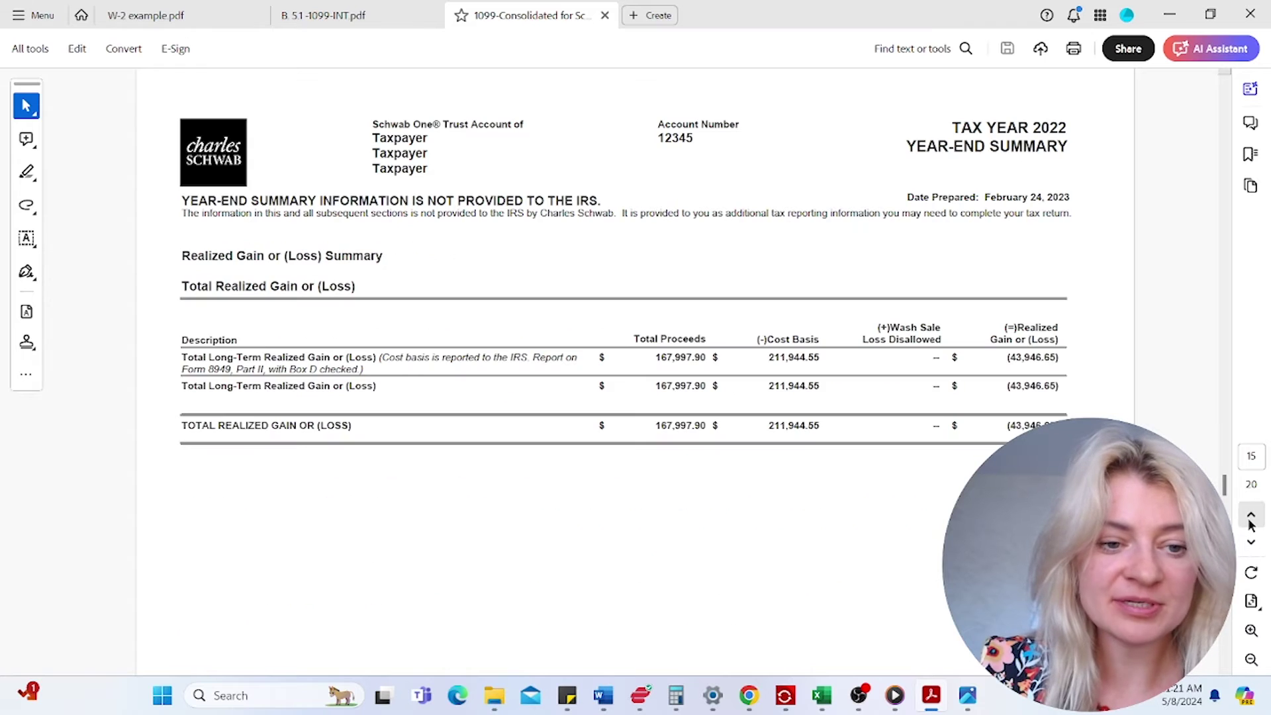
pyautogui.click(1251, 516)
pyautogui.click(1251, 545)
pyautogui.click(1251, 544)
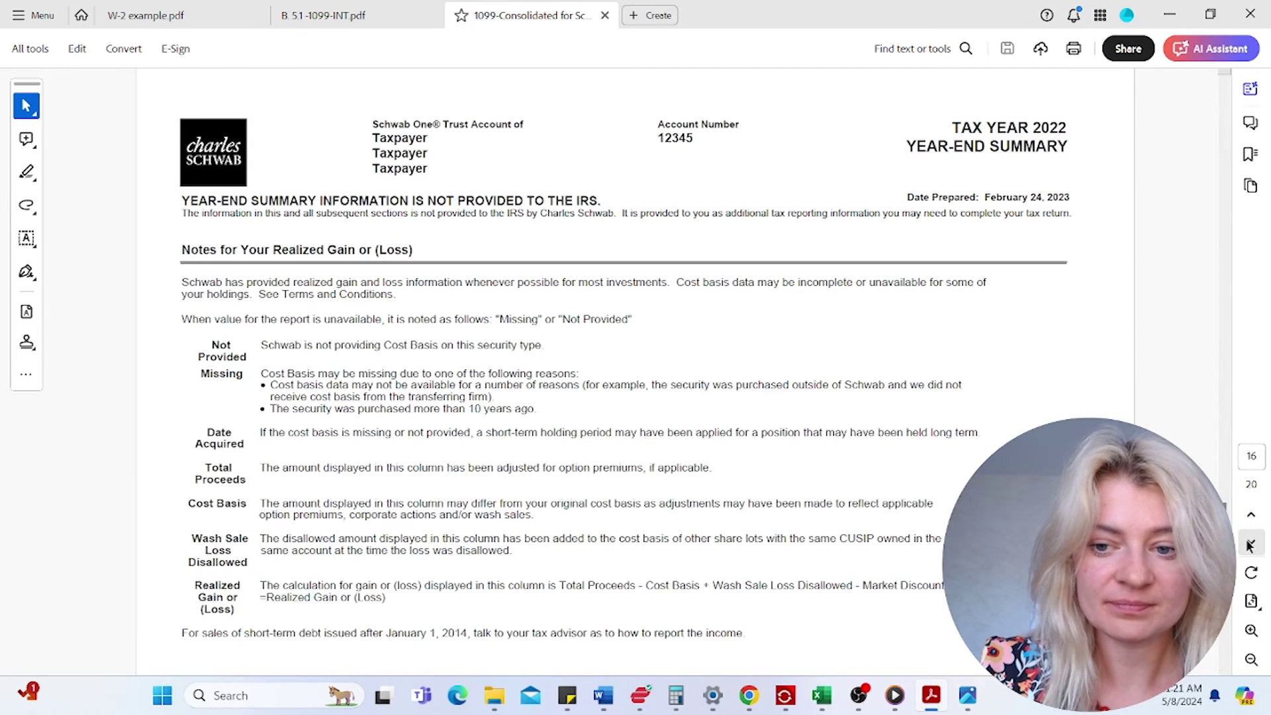
pyautogui.click(1250, 544)
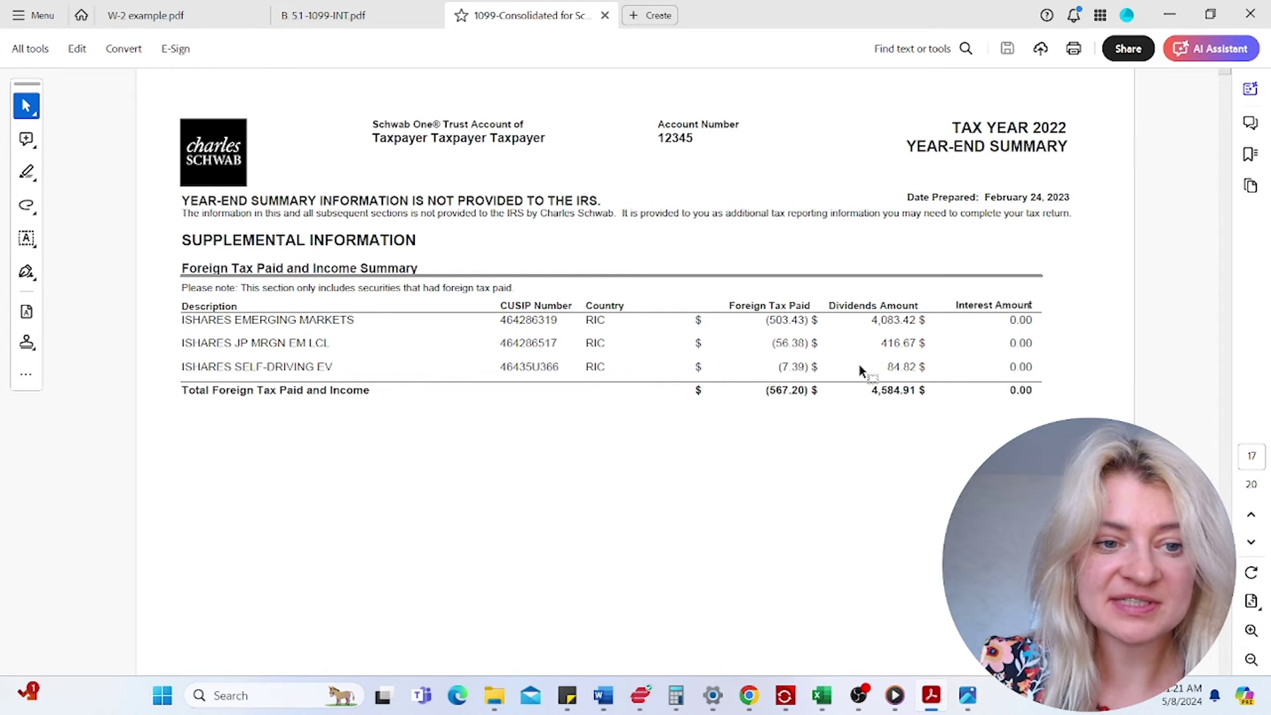
pyautogui.click(1251, 516)
pyautogui.click(1251, 515)
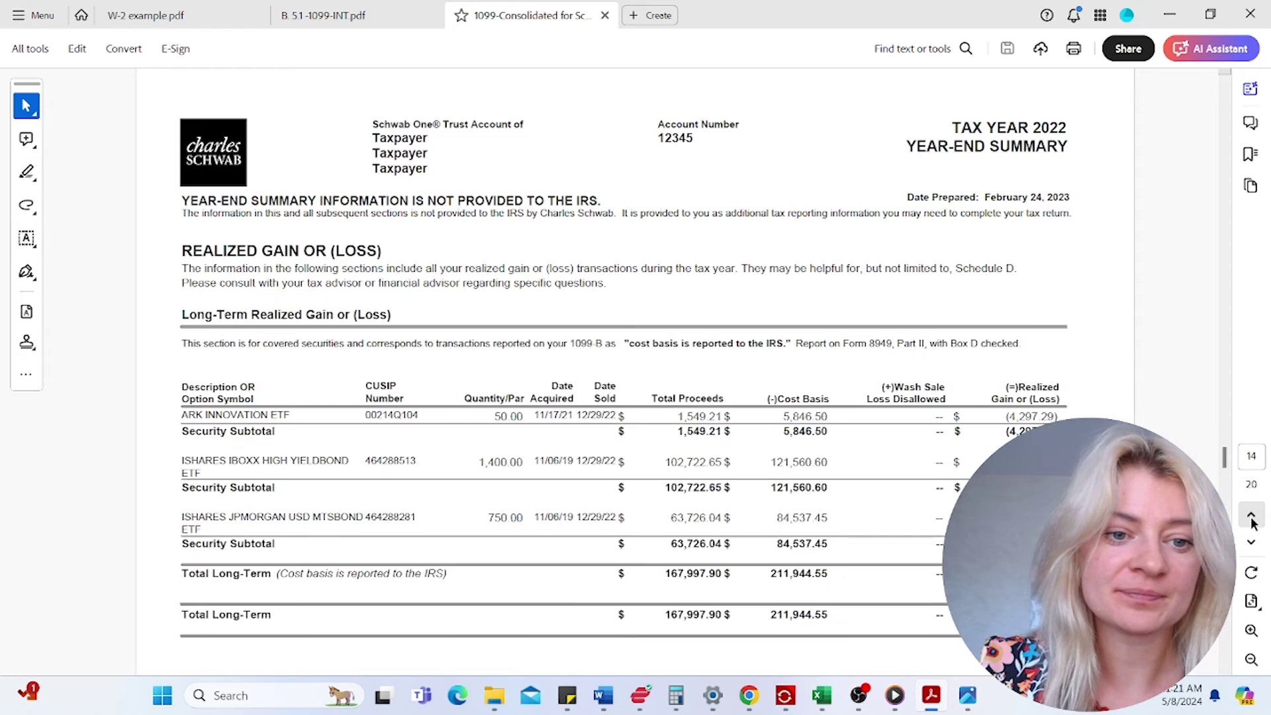
pyautogui.click(1251, 516)
pyautogui.click(1251, 516)
pyautogui.click(1251, 516)
pyautogui.click(1251, 516)
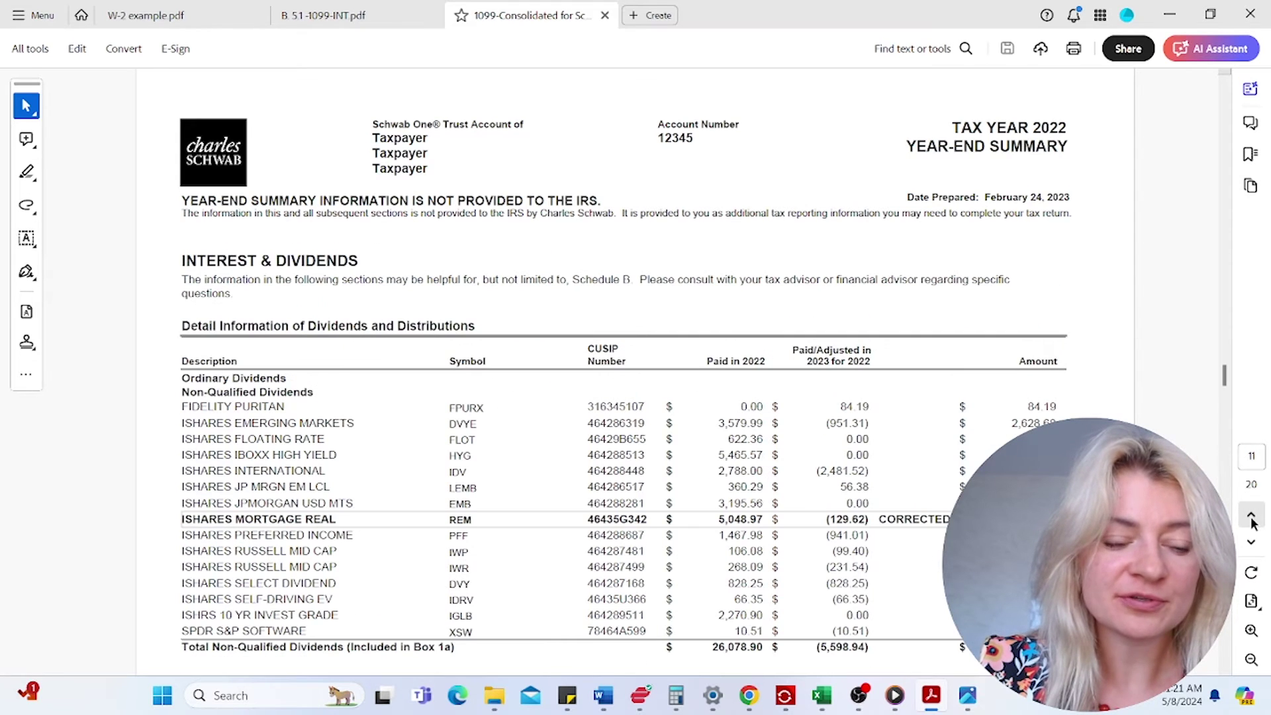
pyautogui.scroll(-2, 486, 529)
pyautogui.moveTo(235, 505); pyautogui.dragTo(333, 505)
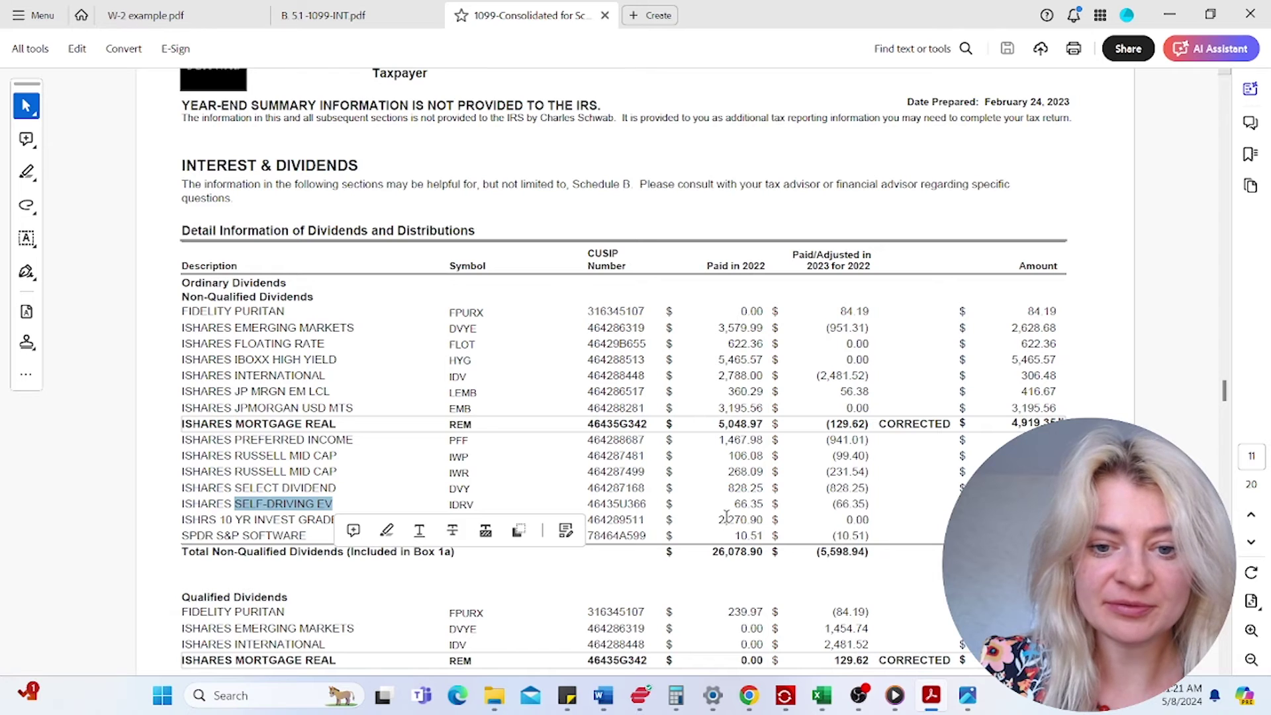
pyautogui.scroll(-1, 280, 514)
pyautogui.scroll(-10, 290, 549)
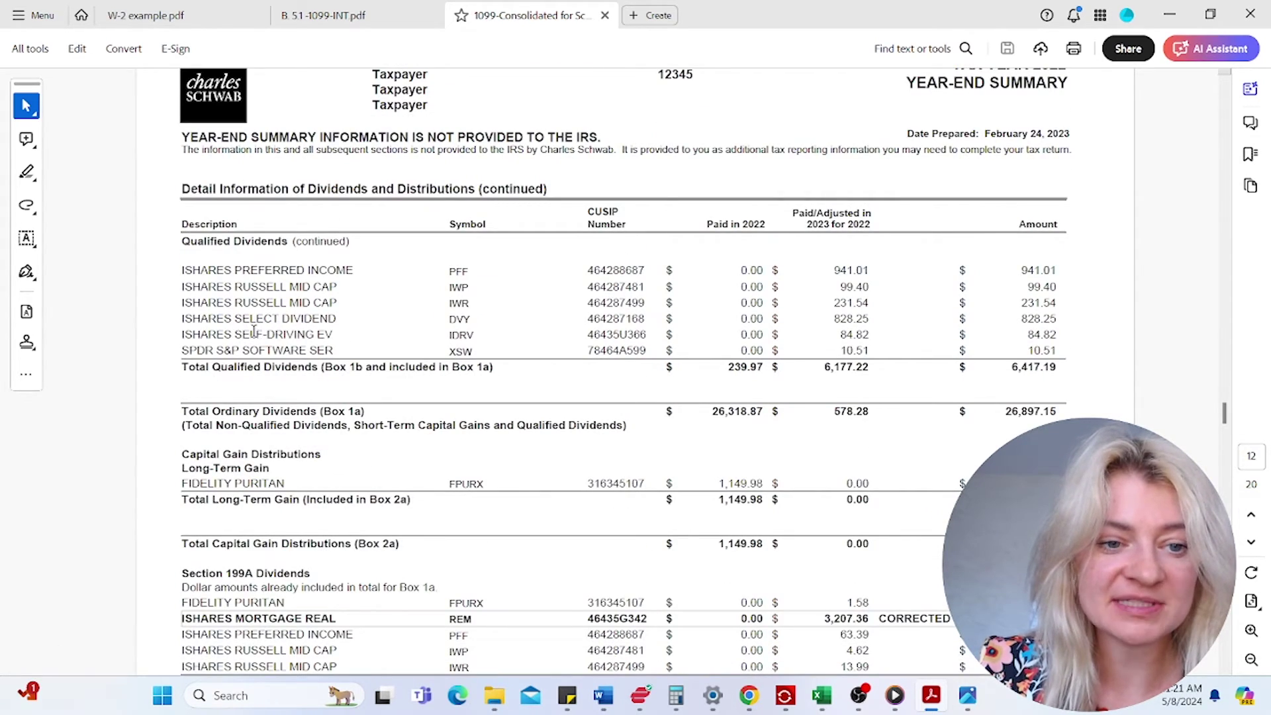
pyautogui.moveTo(236, 334); pyautogui.dragTo(331, 335)
pyautogui.moveTo(1028, 333)
pyautogui.mouseDown()
pyautogui.moveTo(1058, 333)
pyautogui.moveTo(1026, 335)
pyautogui.mouseUp()
pyautogui.click(963, 314)
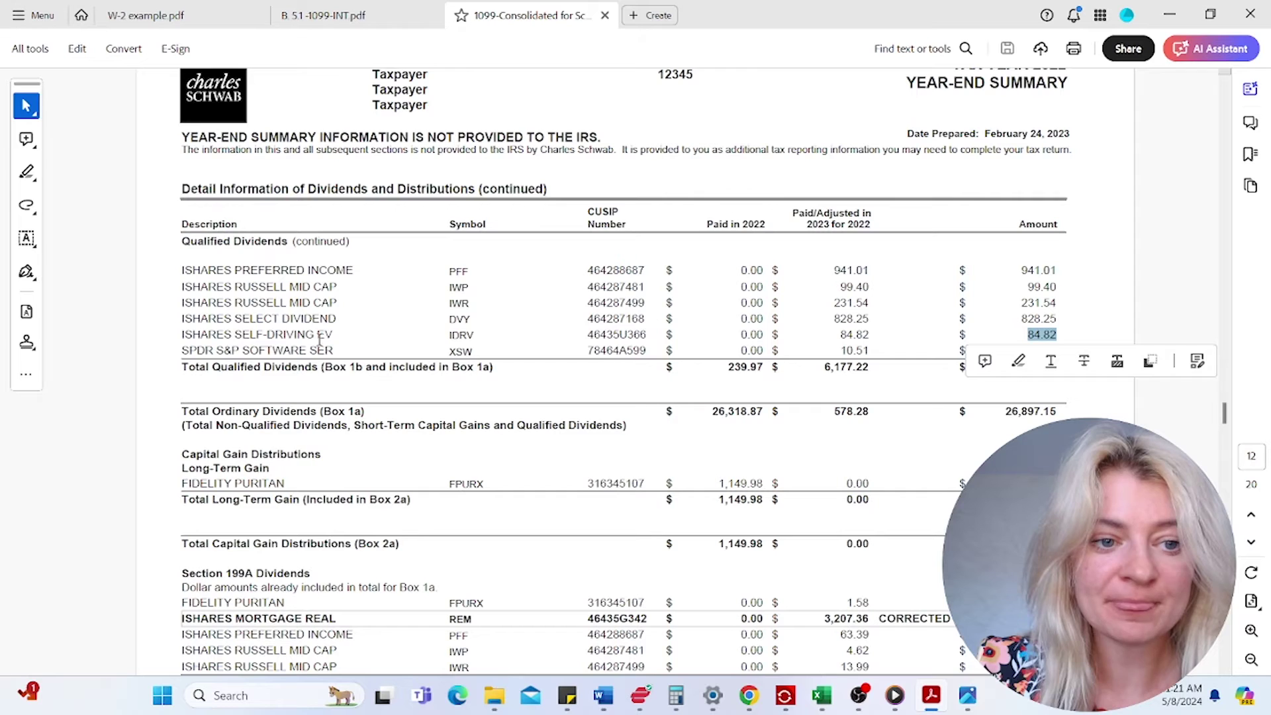
pyautogui.moveTo(236, 334); pyautogui.dragTo(335, 334)
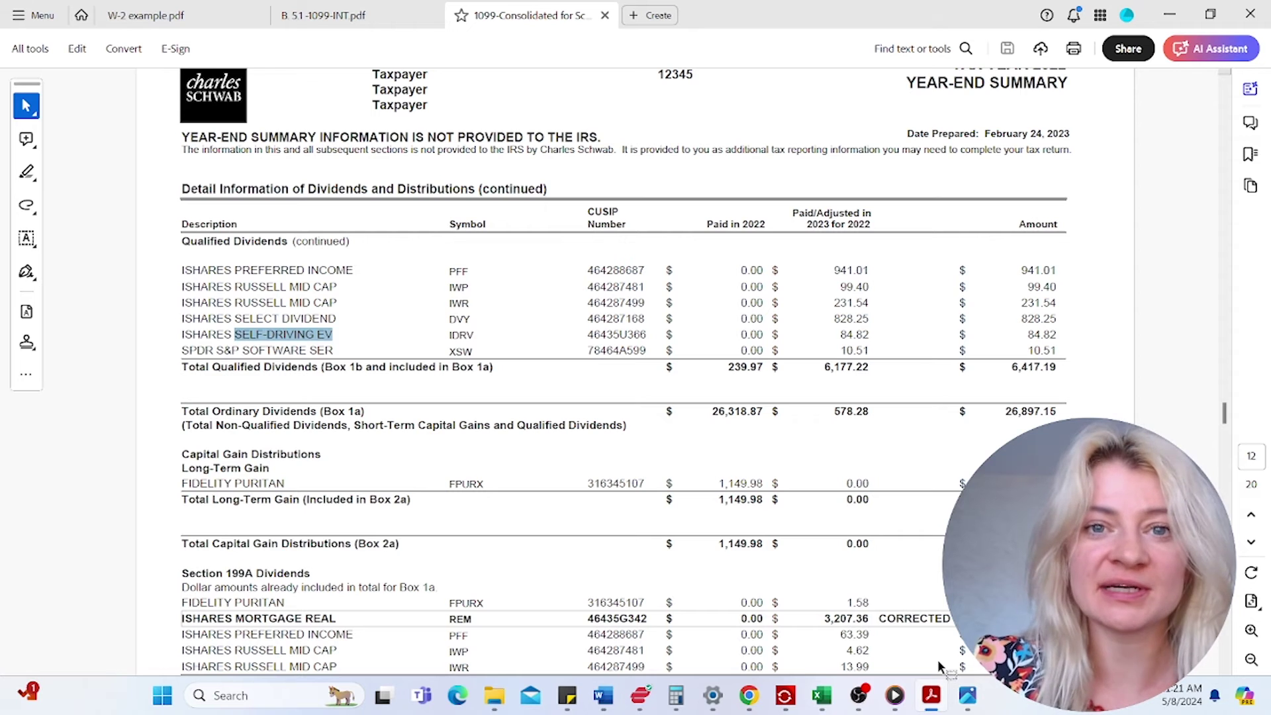
# - Paste 4,585 into line 32 Foreign total ordinary dividends on the Schwab 1099 worksheet
pyautogui.moveTo(785, 695)
pyautogui.click(863, 626)
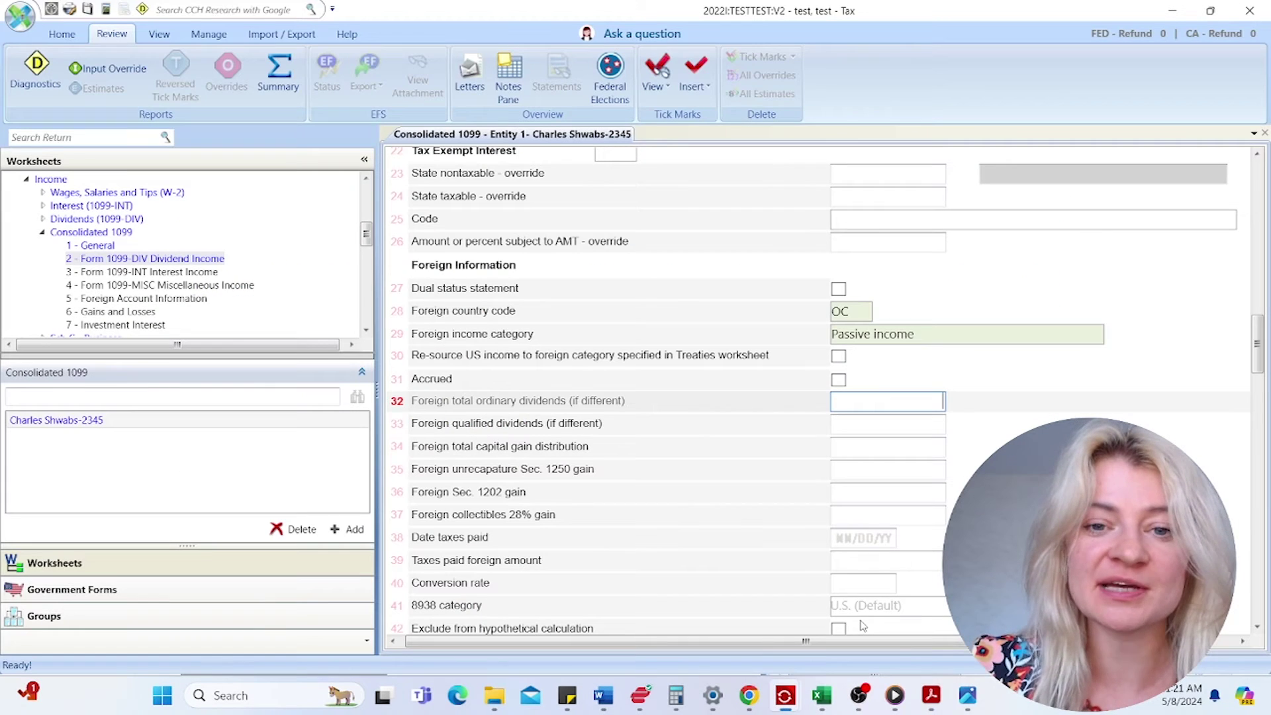
pyautogui.rightClick(848, 407)
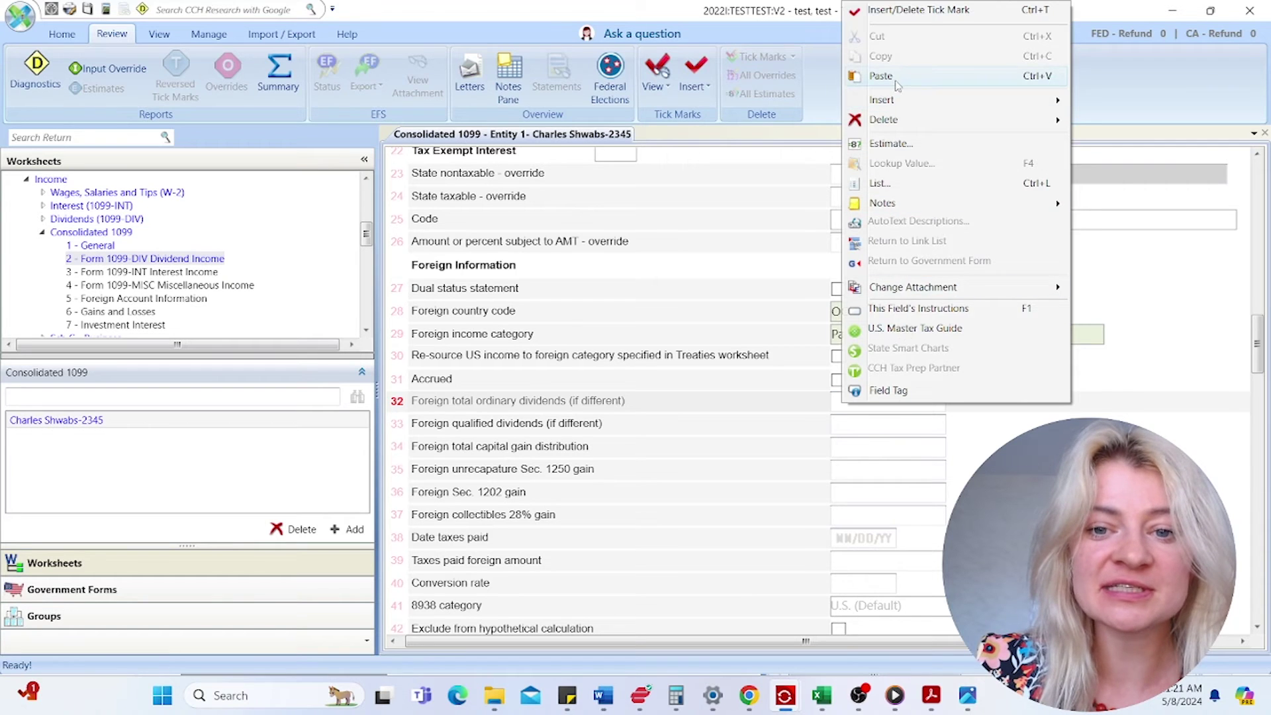
pyautogui.click(897, 86)
pyautogui.click(923, 427)
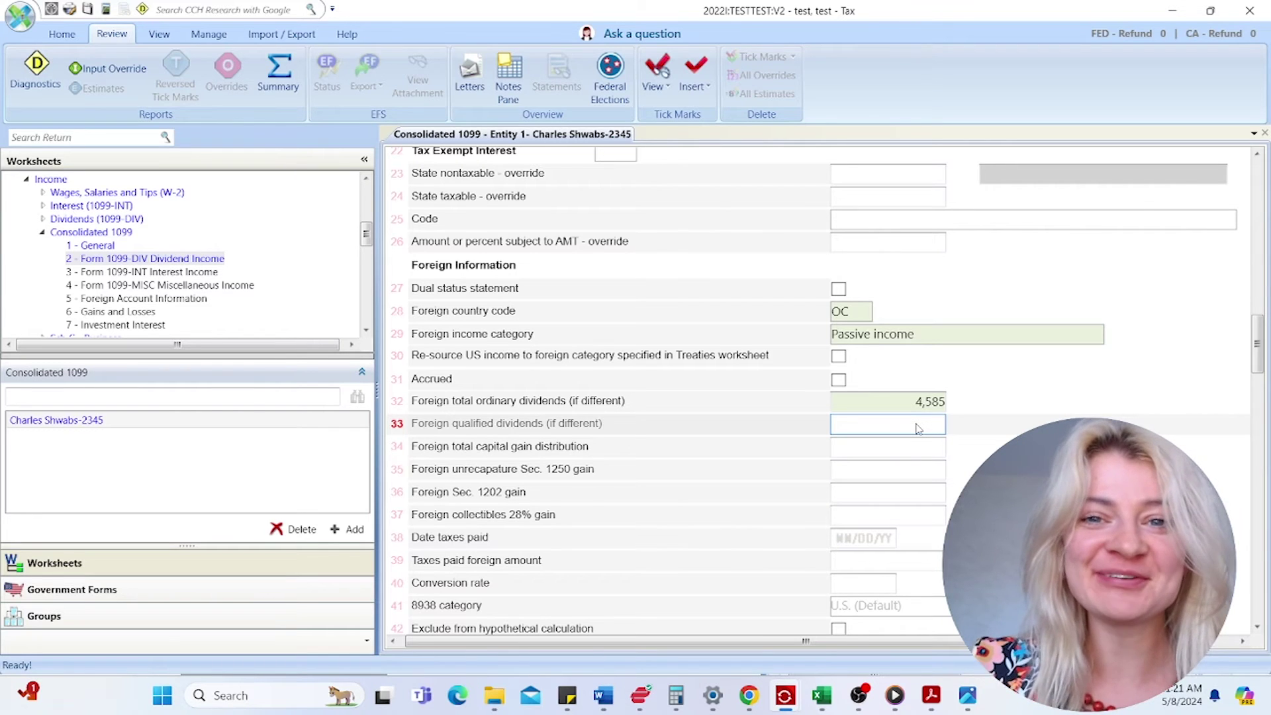
pyautogui.rightClick(917, 429)
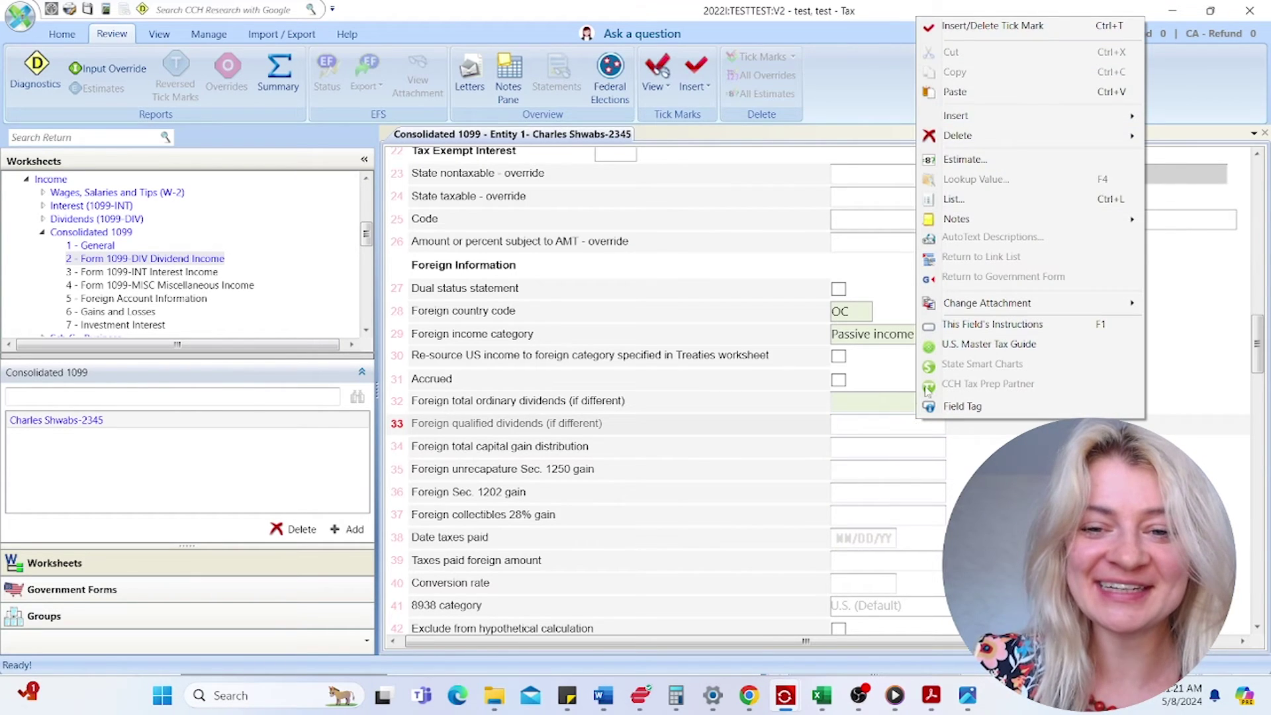
# - Open the line 33 detail list and copy the 84.82 IDRV qualified dividend from the Schwab PDF
pyautogui.click(964, 204)
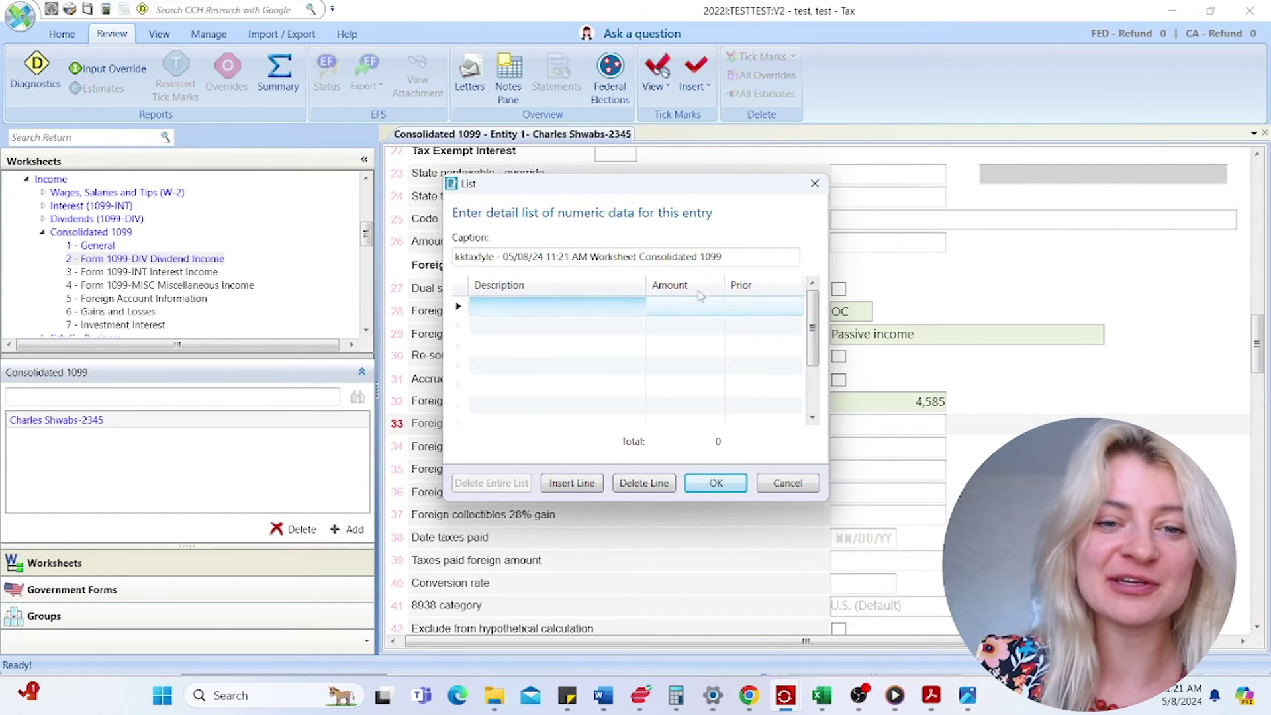
pyautogui.moveTo(923, 695)
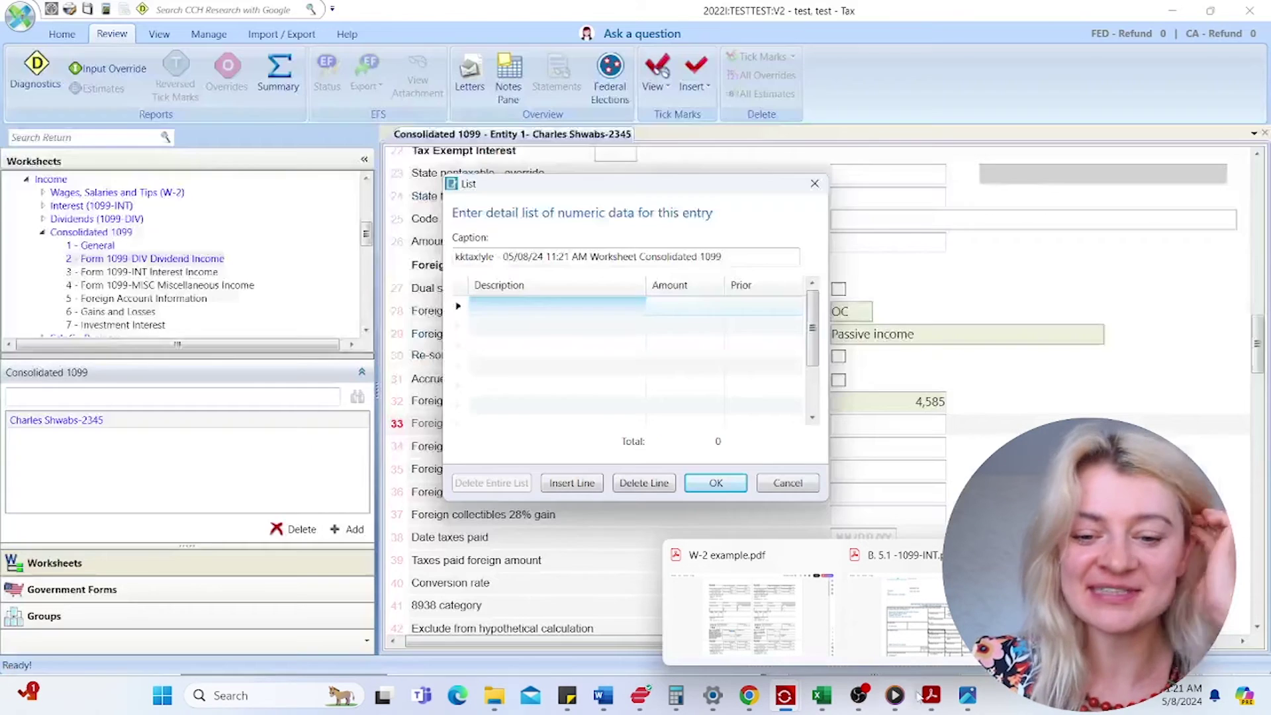
pyautogui.click(934, 702)
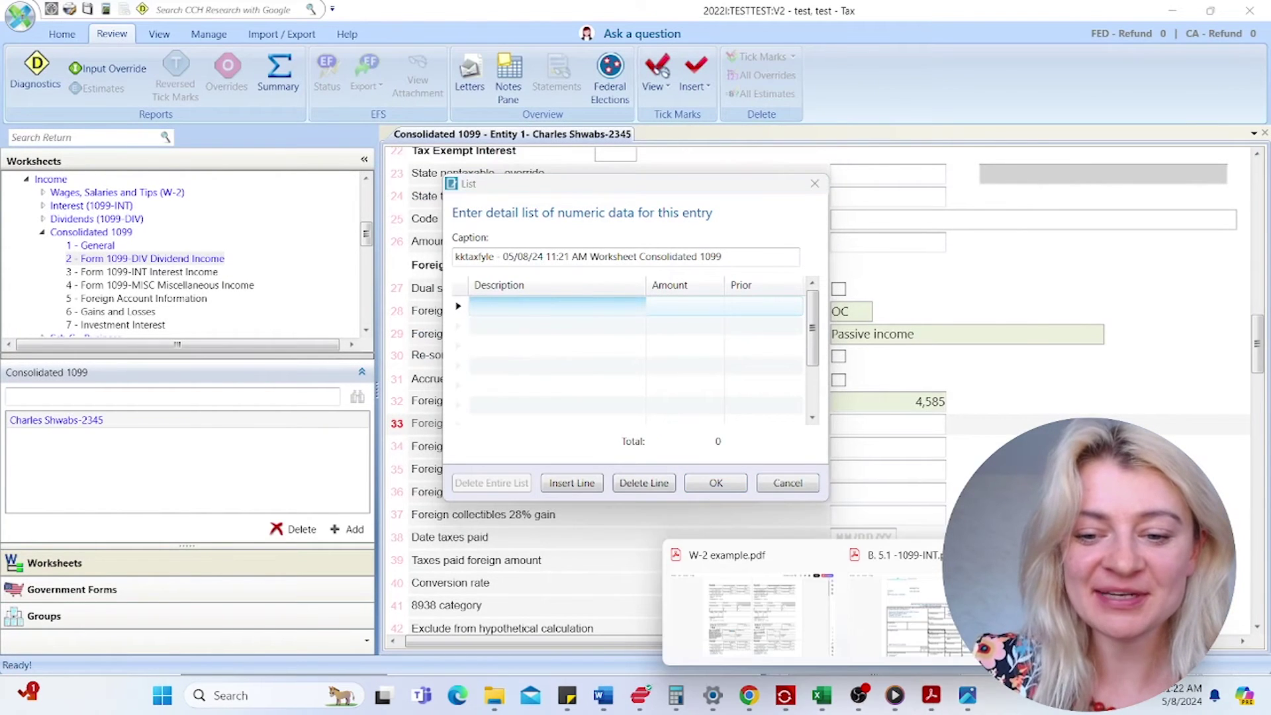
pyautogui.click(1106, 612)
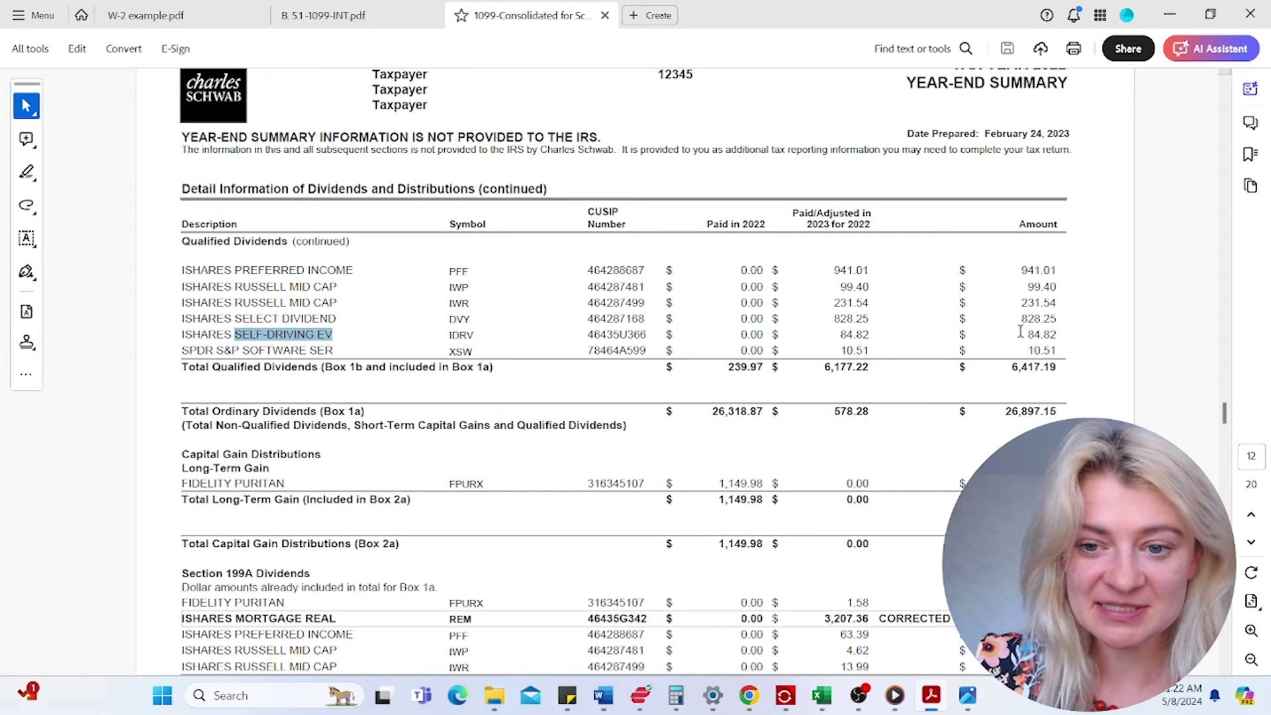
pyautogui.moveTo(1026, 334); pyautogui.dragTo(1051, 334)
pyautogui.rightClick(1051, 335)
pyautogui.click(1063, 349)
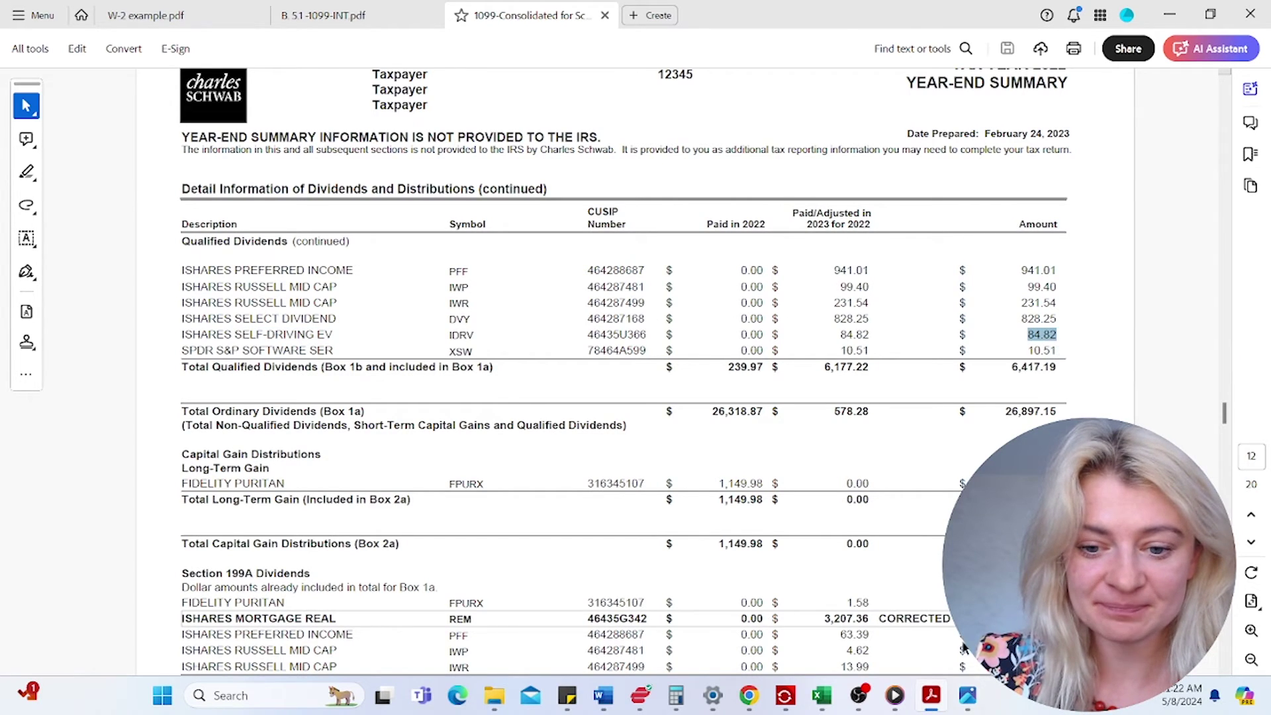
# - Enter 85 as the first Amount in the line 33 detail list
pyautogui.moveTo(859, 695)
pyautogui.click(874, 656)
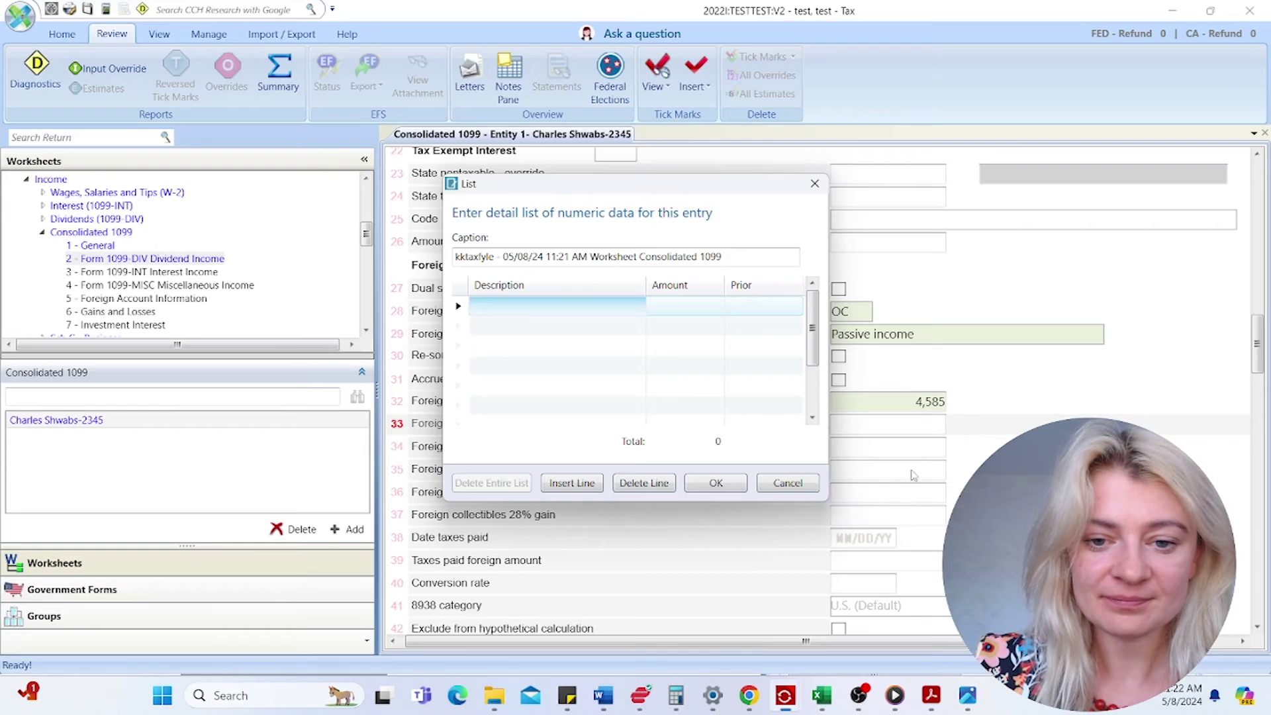
pyautogui.click(672, 307)
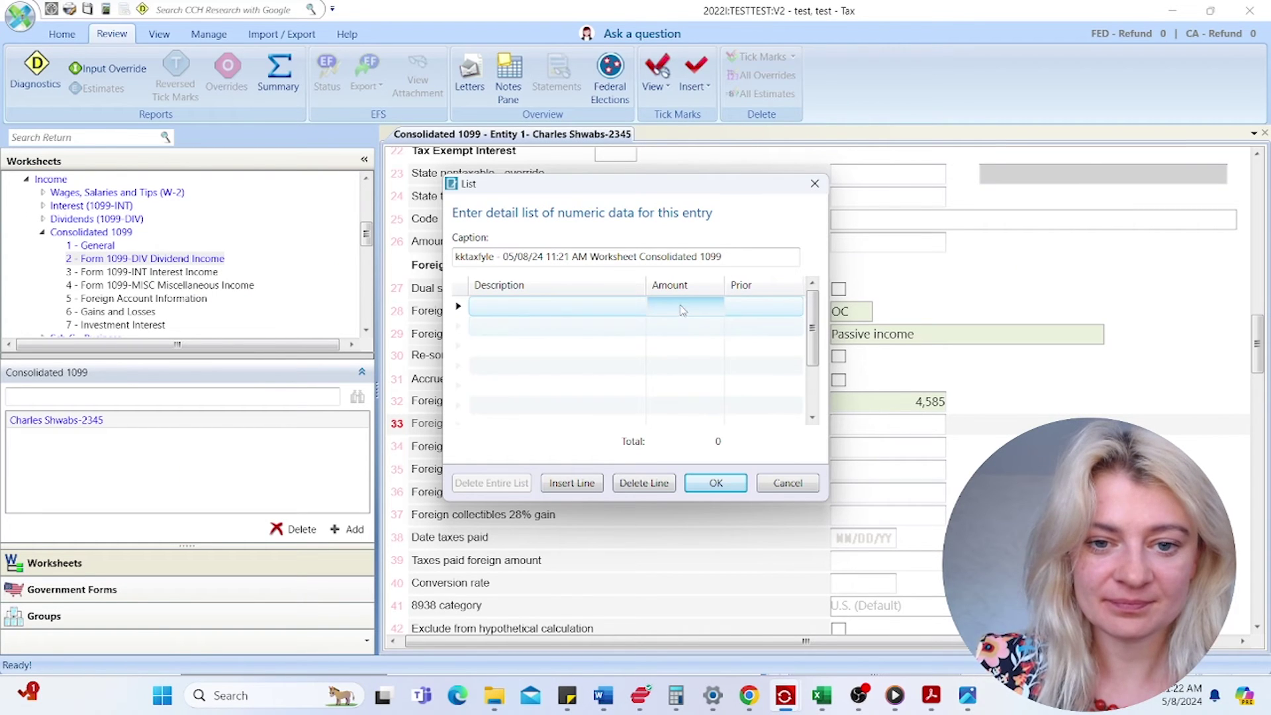
pyautogui.click(678, 310)
pyautogui.click(677, 308)
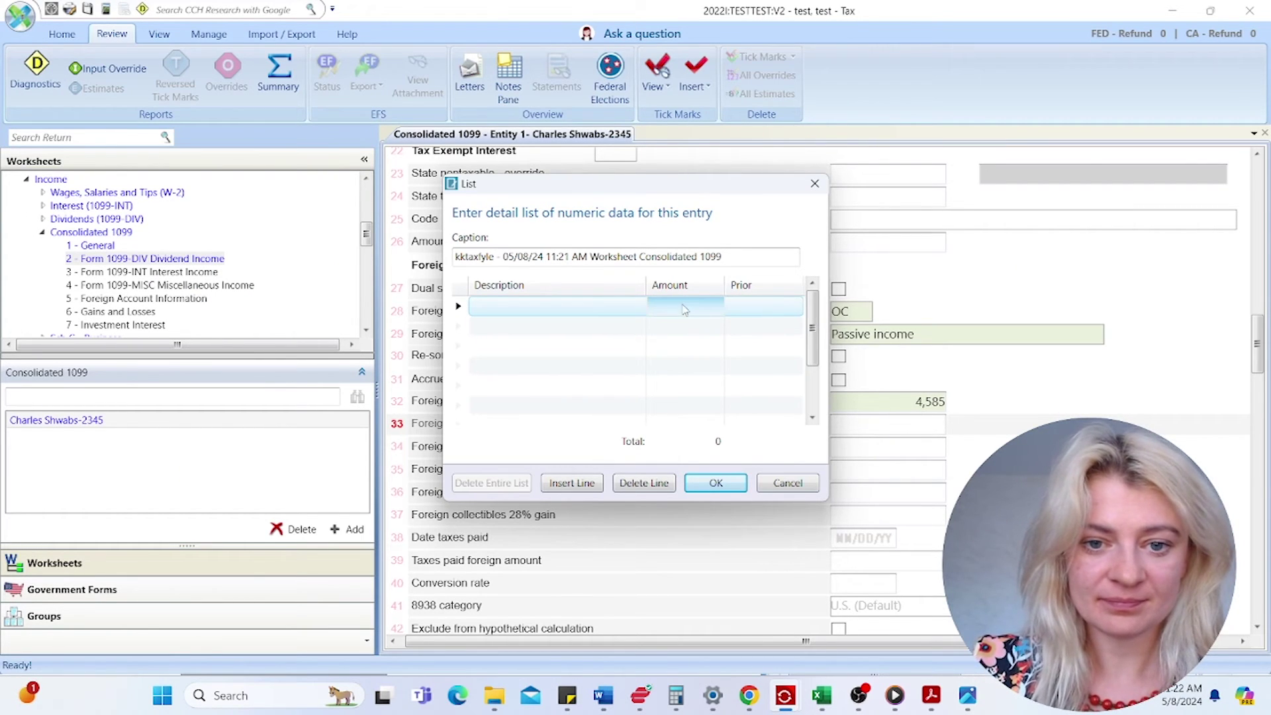
pyautogui.click(683, 312)
pyautogui.write('85')
pyautogui.press('Return')
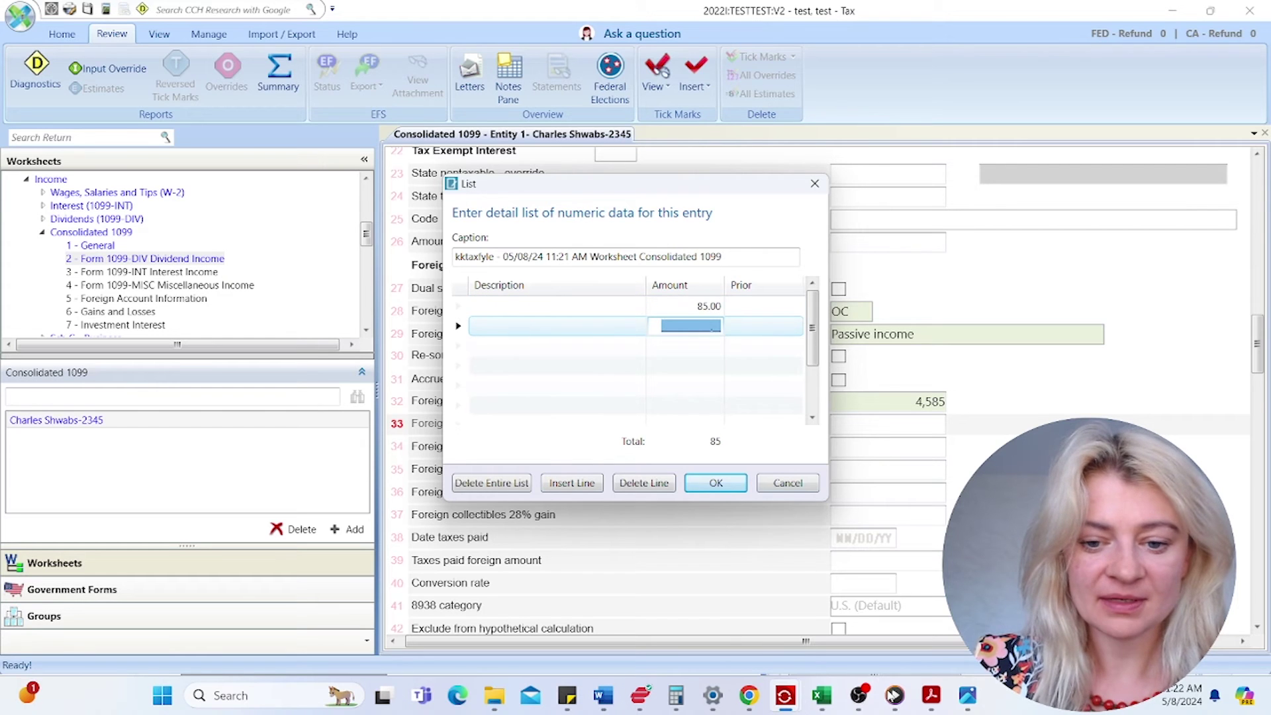
# - Find the next dividend amount on the PDF's Interest & Dividends page and enter 1455 as the second Amount
pyautogui.click(933, 698)
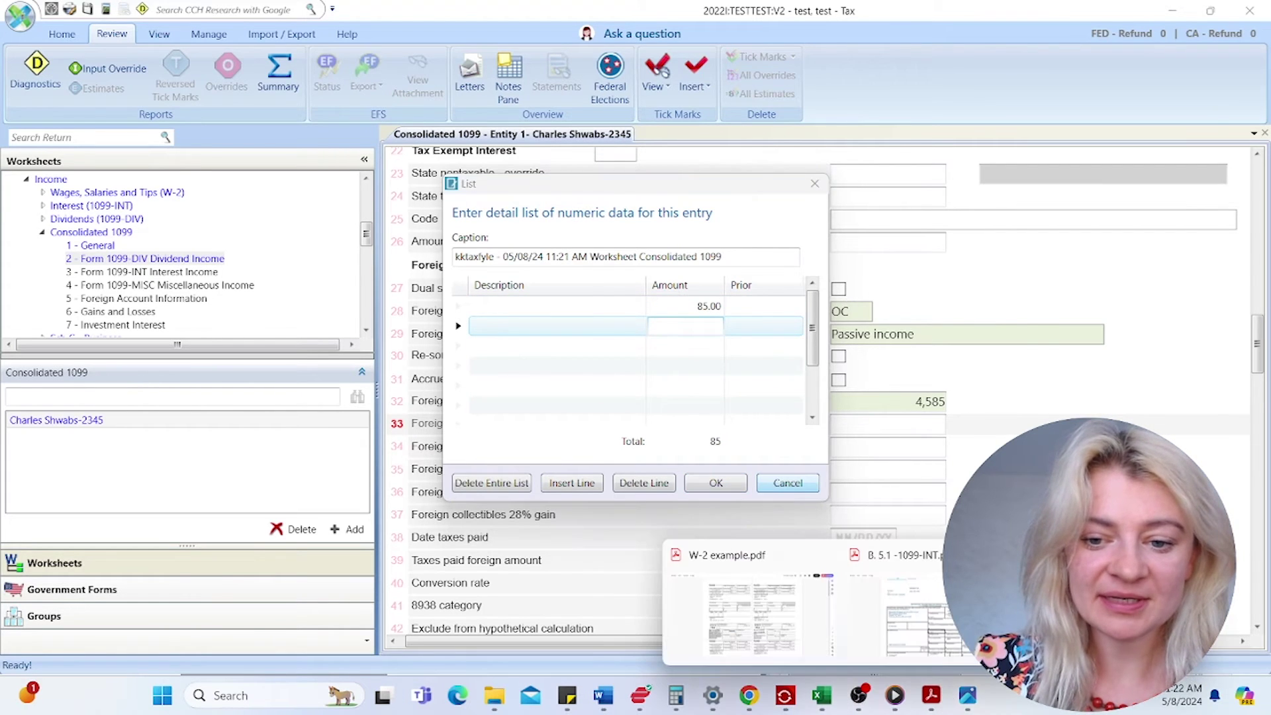
pyautogui.click(1099, 615)
pyautogui.click(1253, 523)
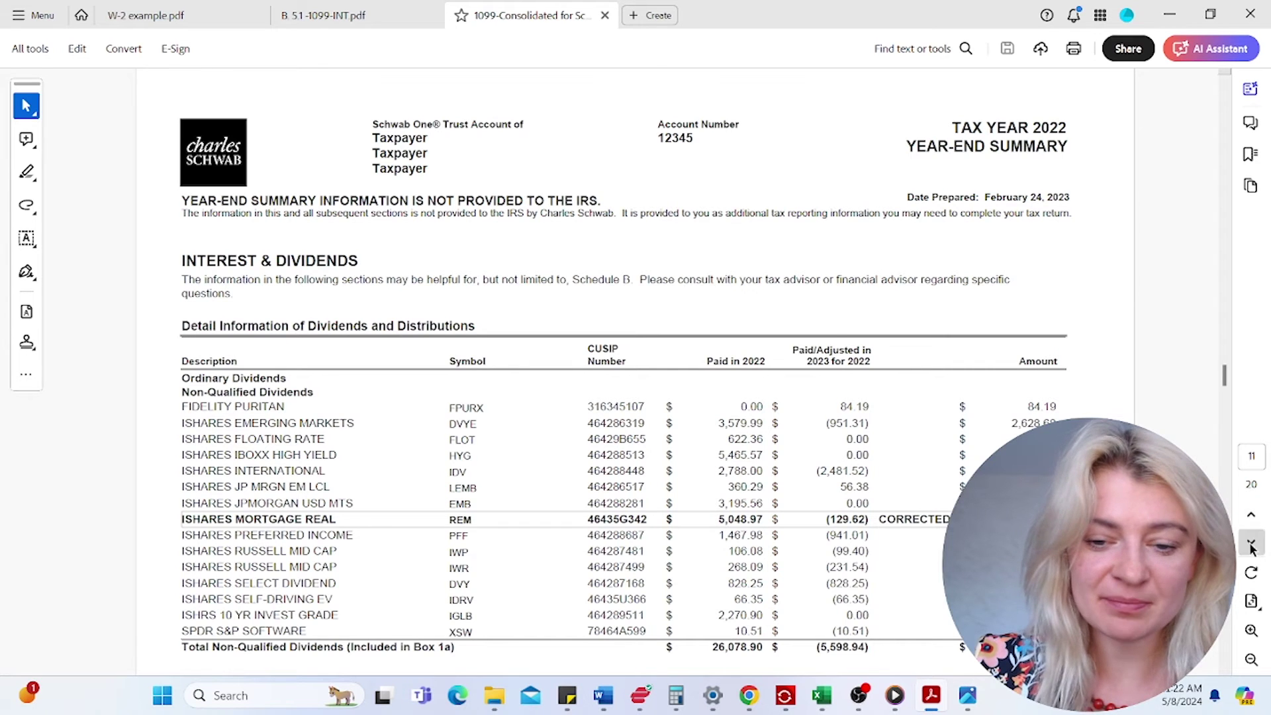
pyautogui.click(1251, 540)
pyautogui.click(1251, 516)
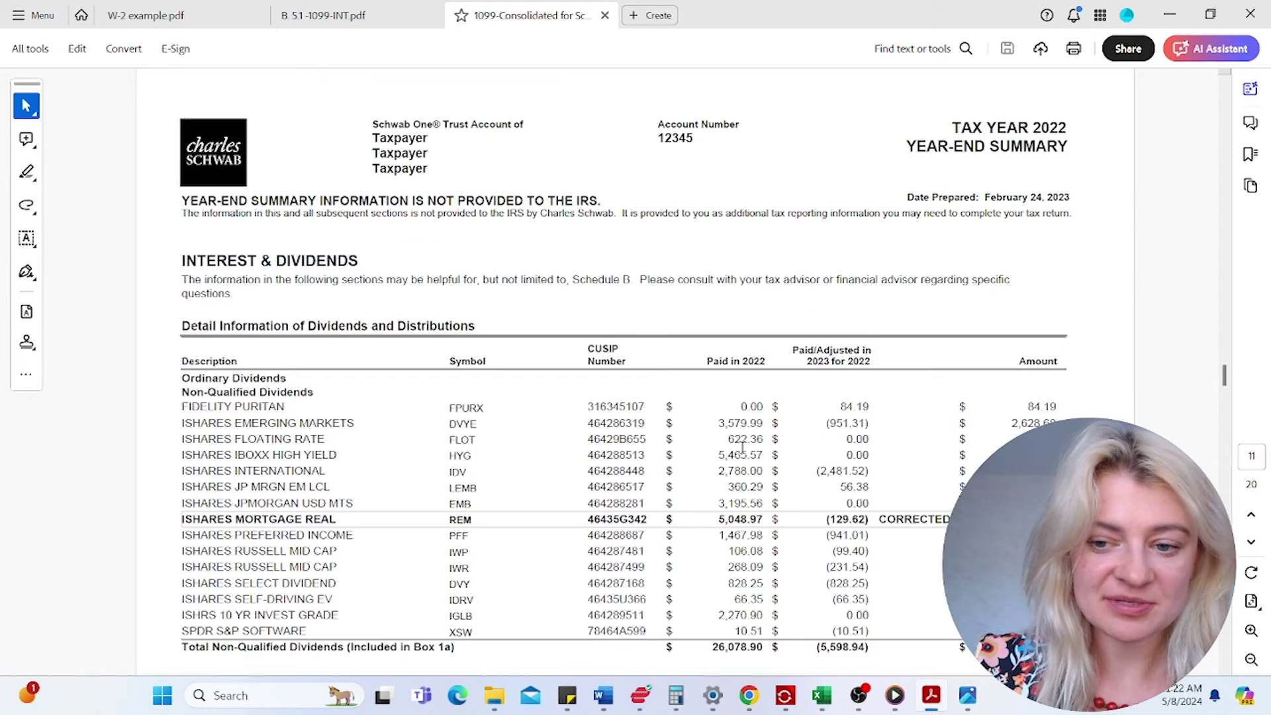
pyautogui.scroll(-2, 794, 530)
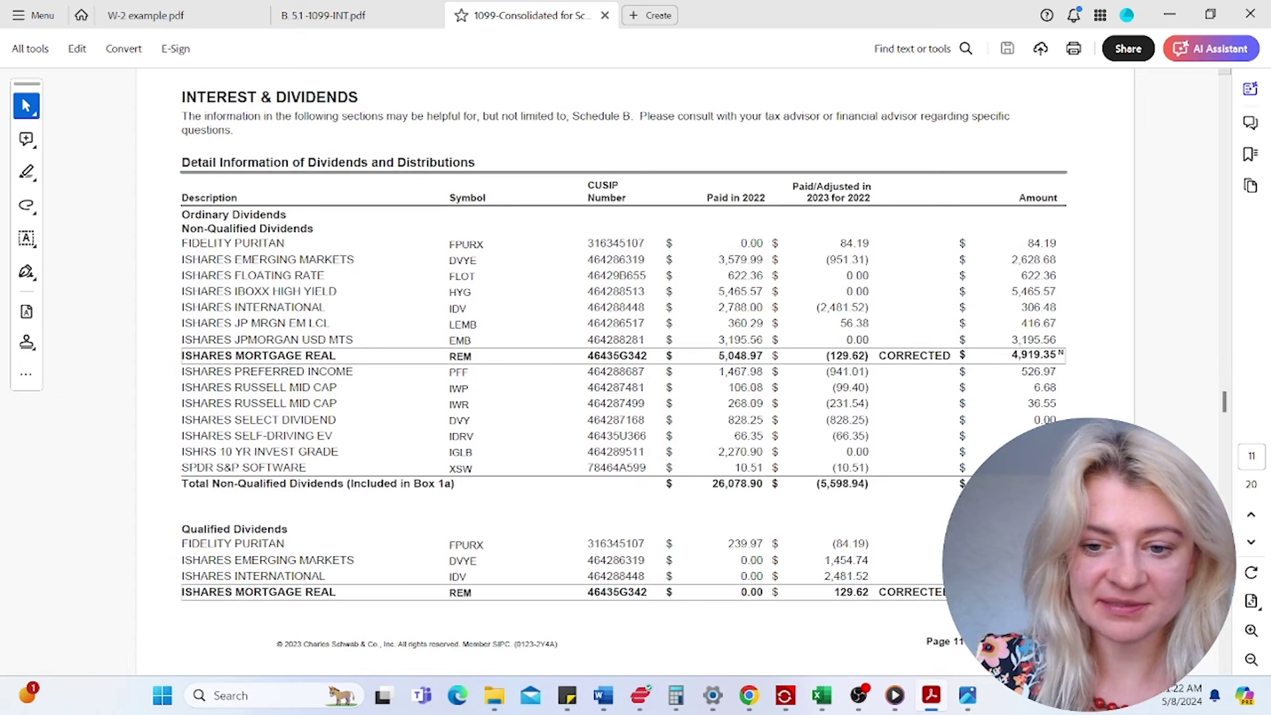
pyautogui.rightClick(1036, 356)
pyautogui.click(1052, 306)
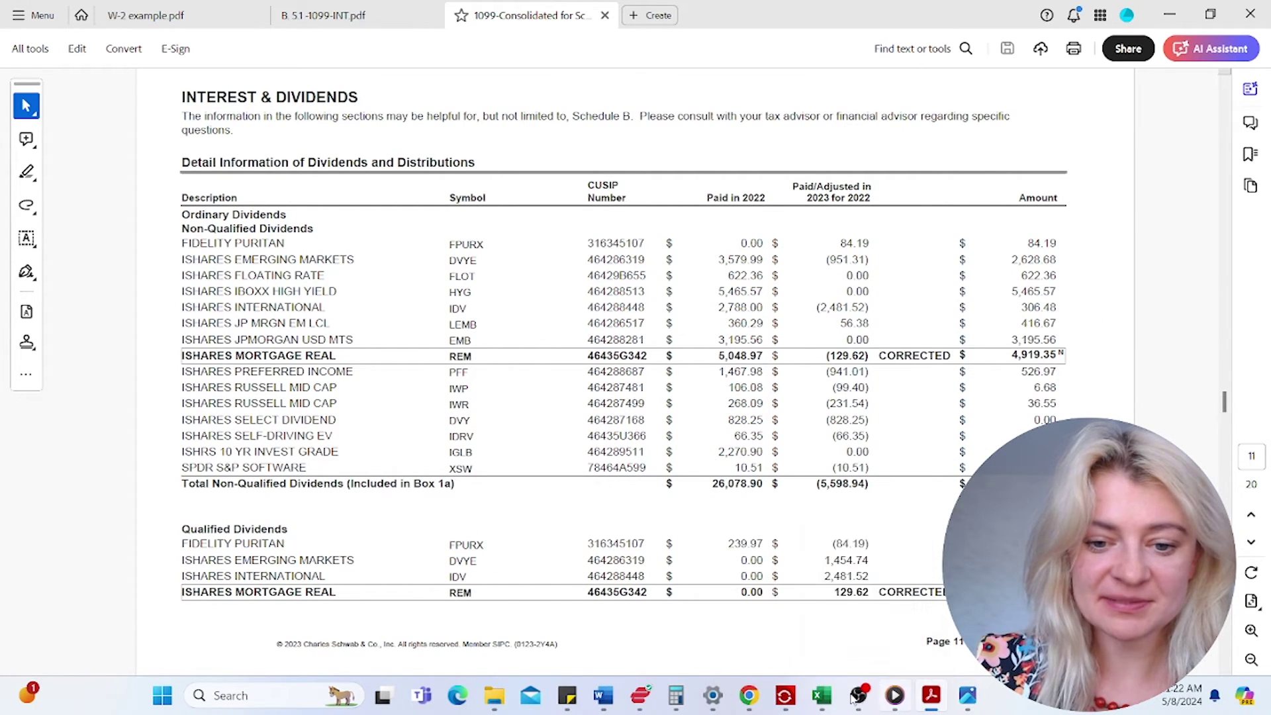
pyautogui.click(801, 649)
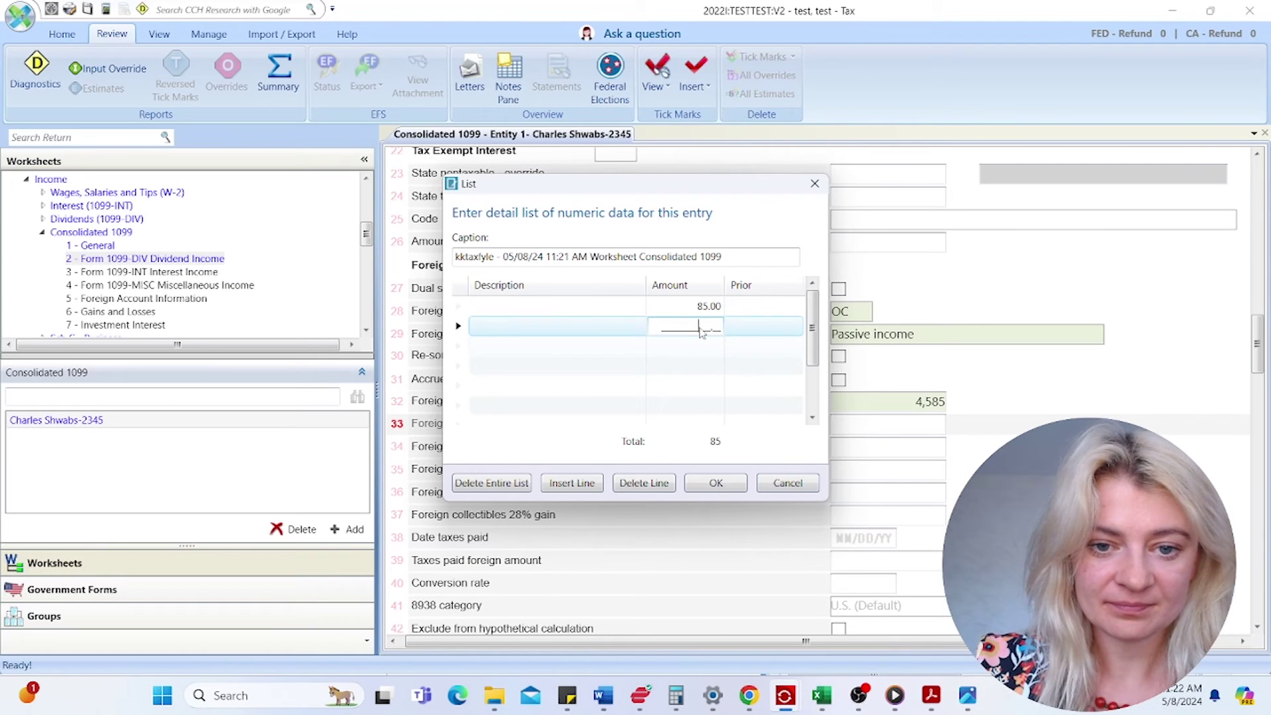
pyautogui.write('1455')
pyautogui.press('Return')
# - Review the remaining PDF holdings, then accept the detail list totalling 1,540
pyautogui.moveTo(941, 700)
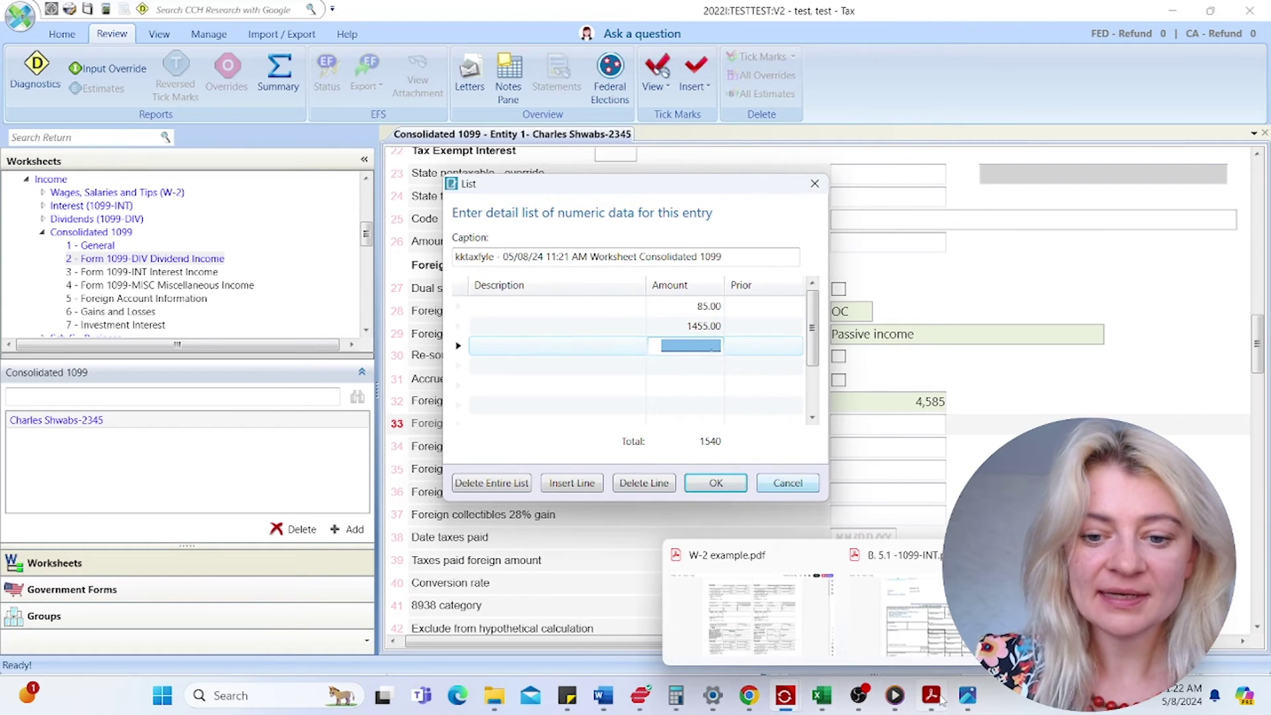
pyautogui.click(1092, 619)
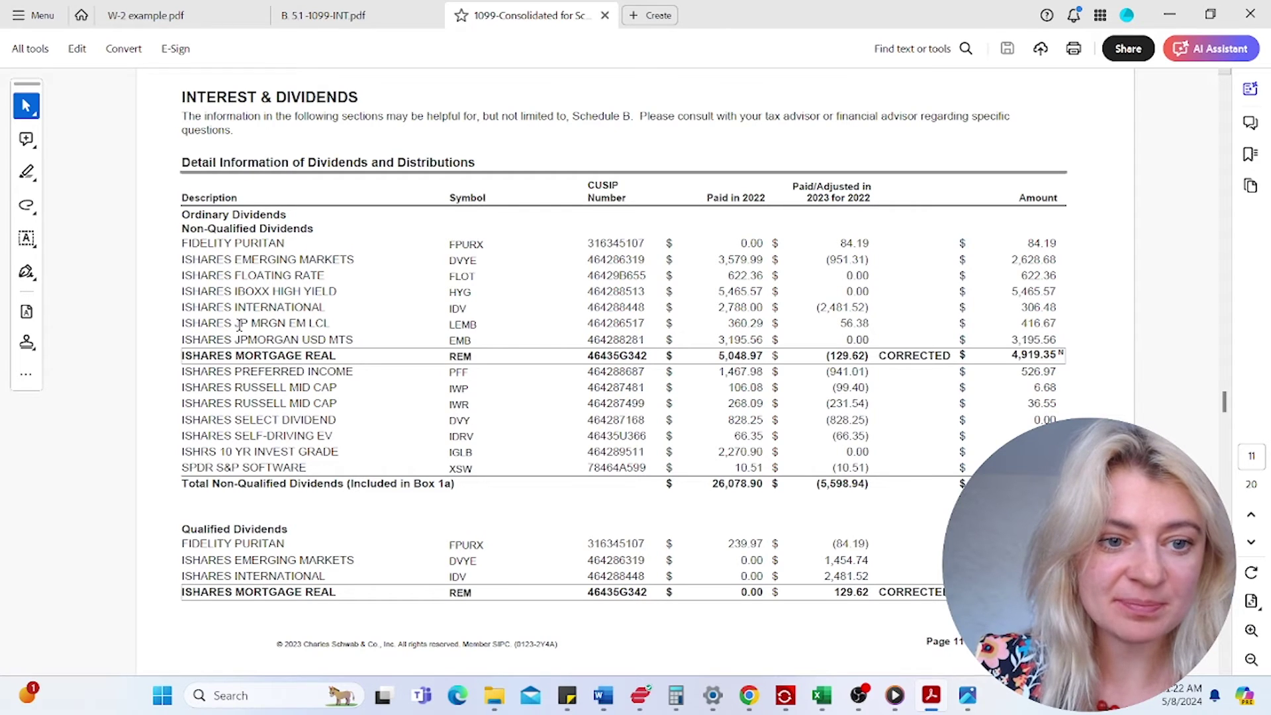
pyautogui.moveTo(236, 323); pyautogui.dragTo(286, 323)
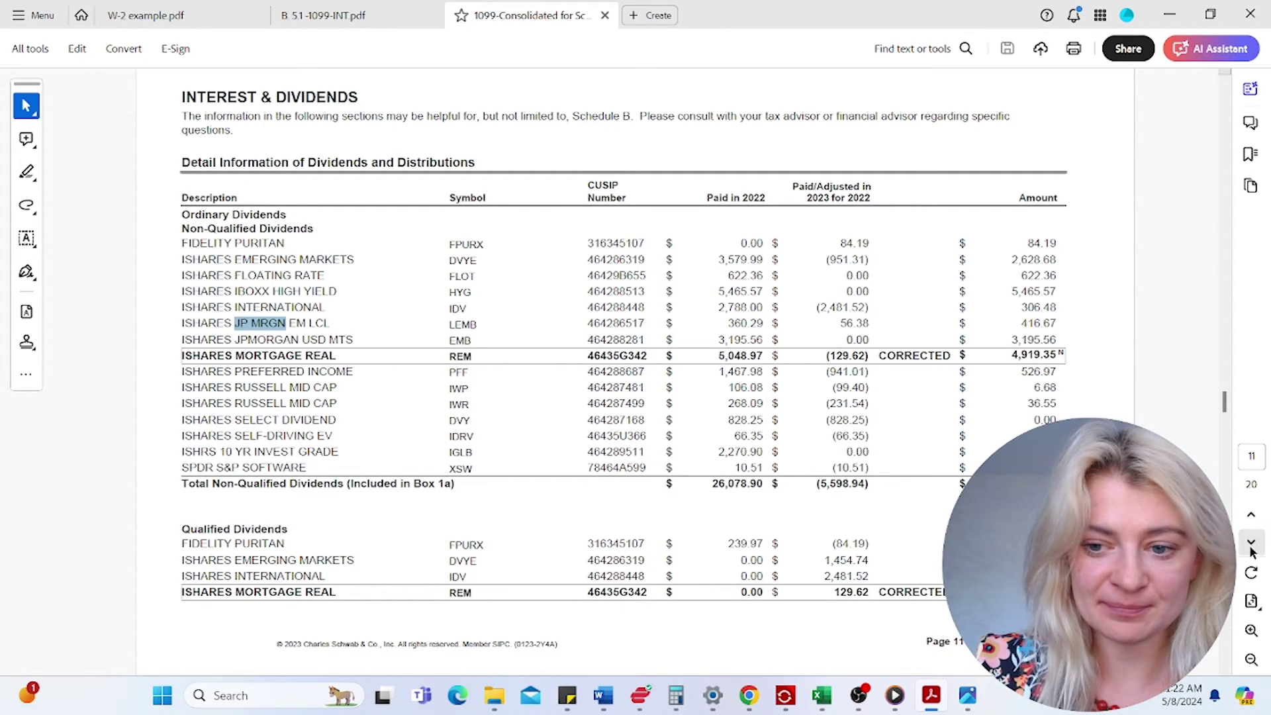
pyautogui.click(1251, 543)
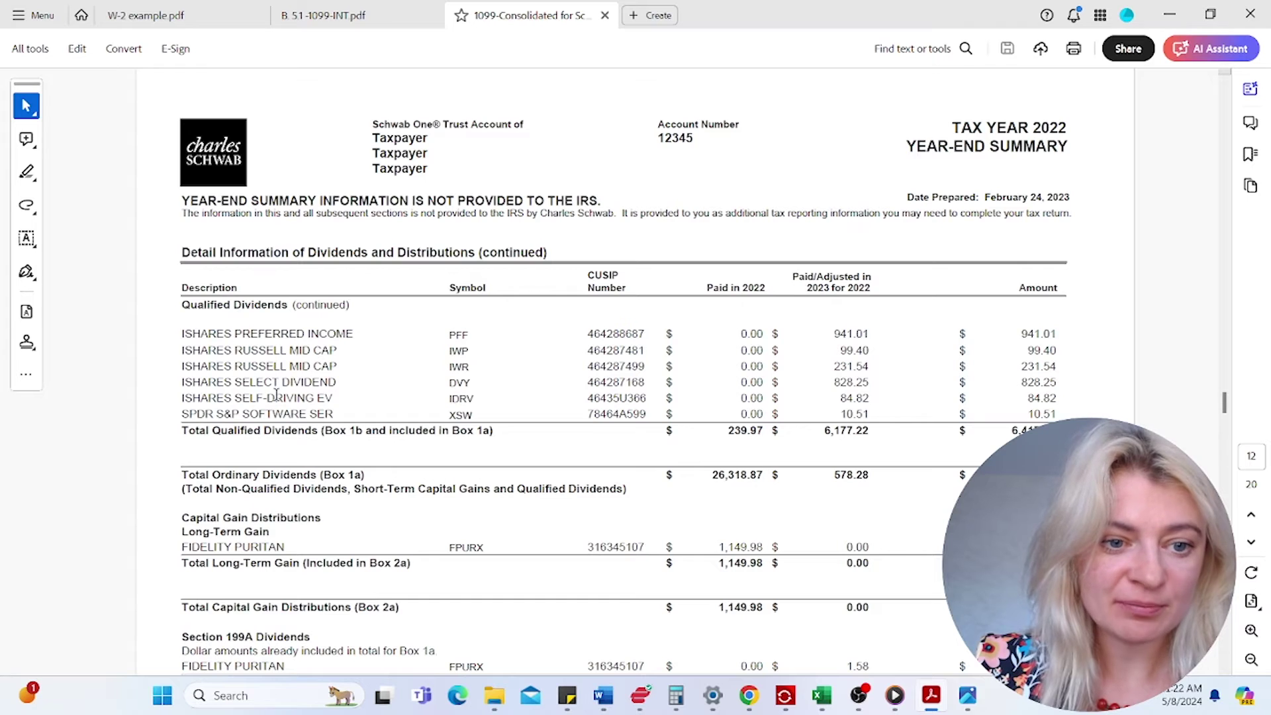
pyautogui.moveTo(961, 692)
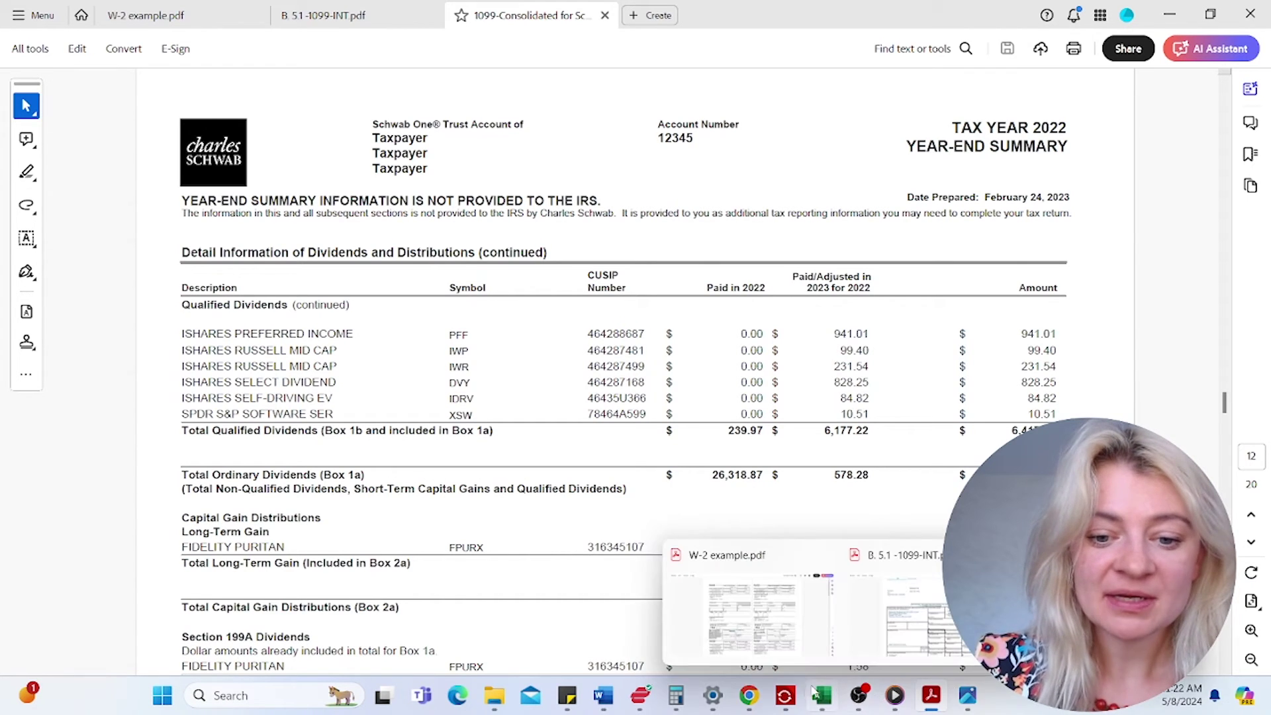
pyautogui.moveTo(785, 695)
pyautogui.click(816, 616)
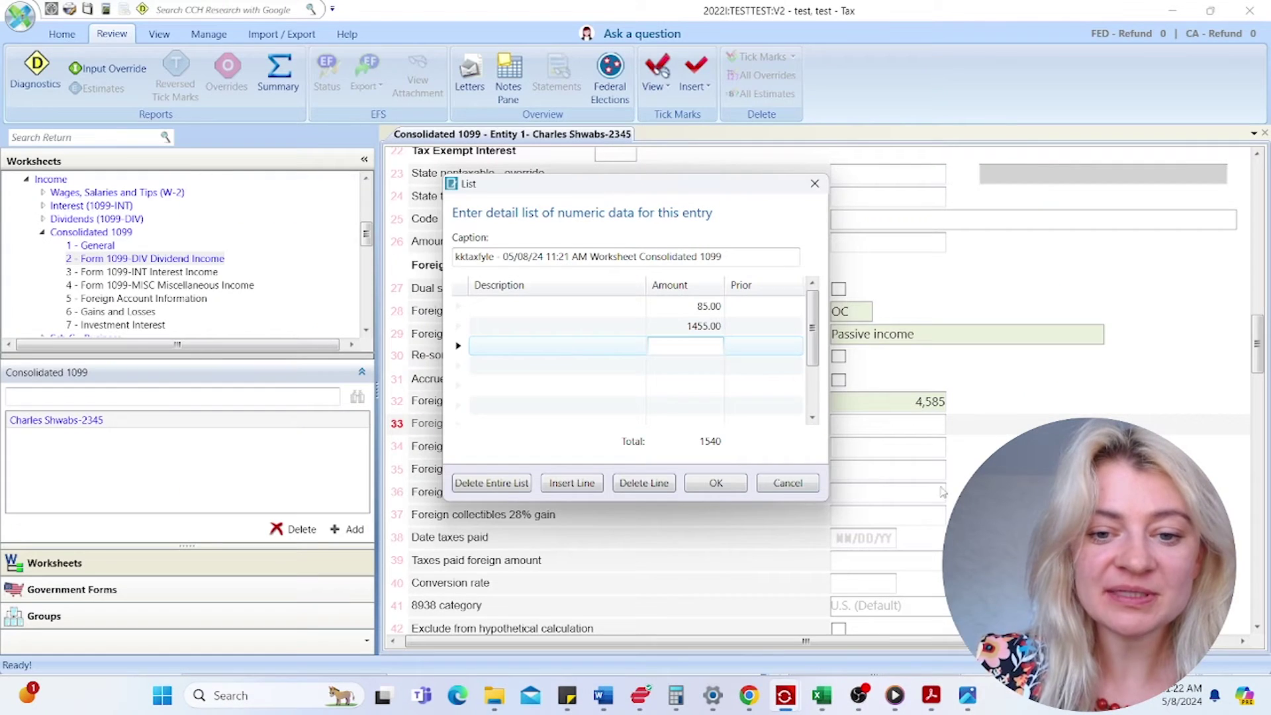
pyautogui.click(716, 484)
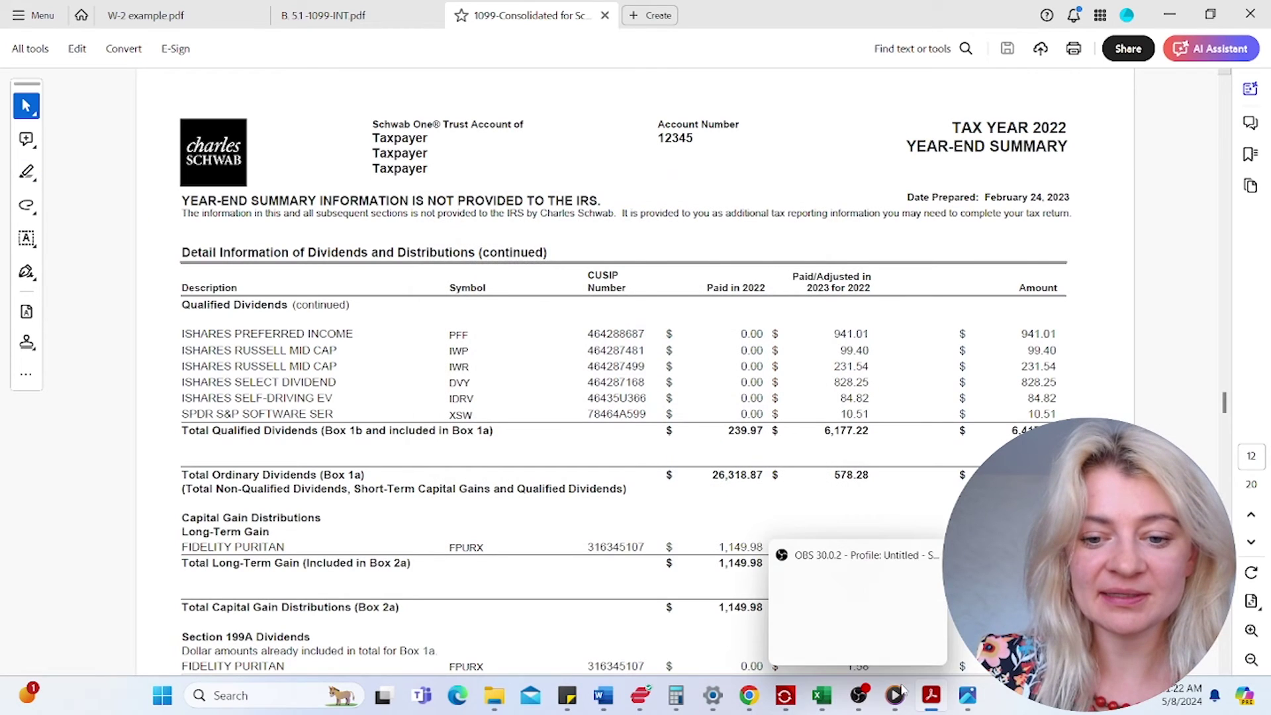
pyautogui.moveTo(788, 695)
pyautogui.click(874, 603)
pyautogui.click(916, 449)
# - Check lines 32 and 33 against the PDF's page 17 foreign tax summary
pyautogui.click(927, 398)
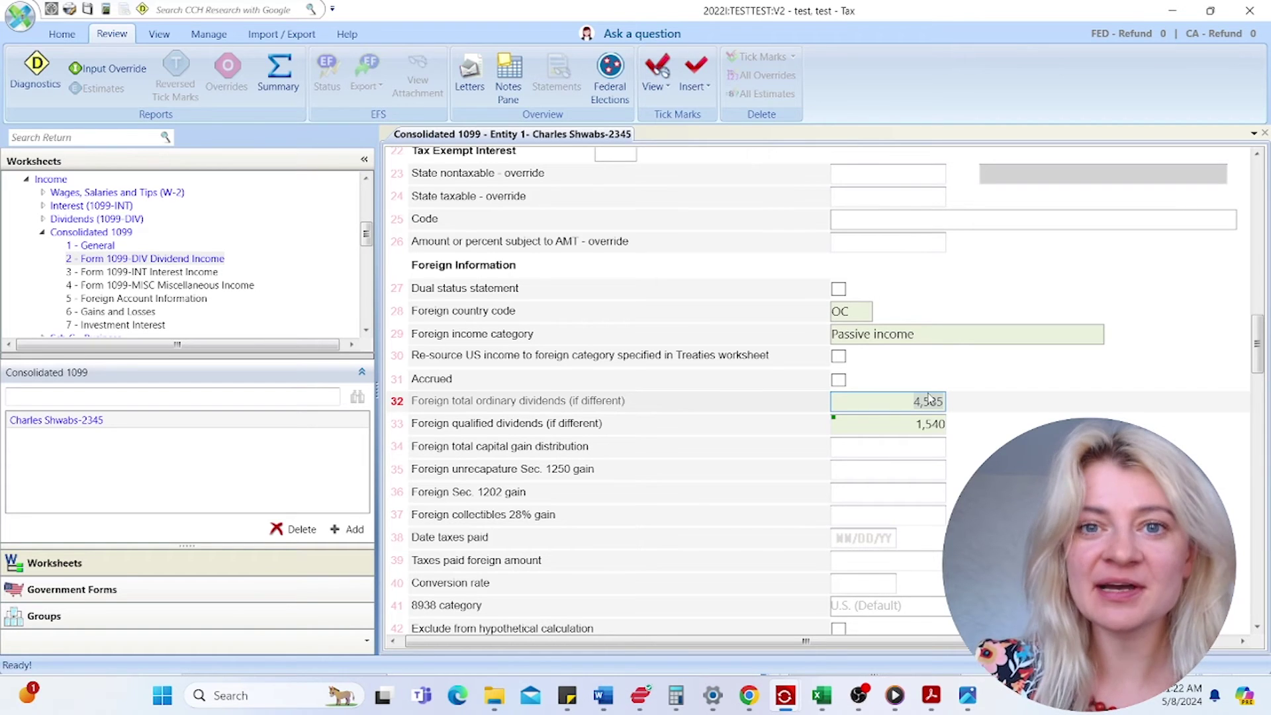
pyautogui.click(925, 430)
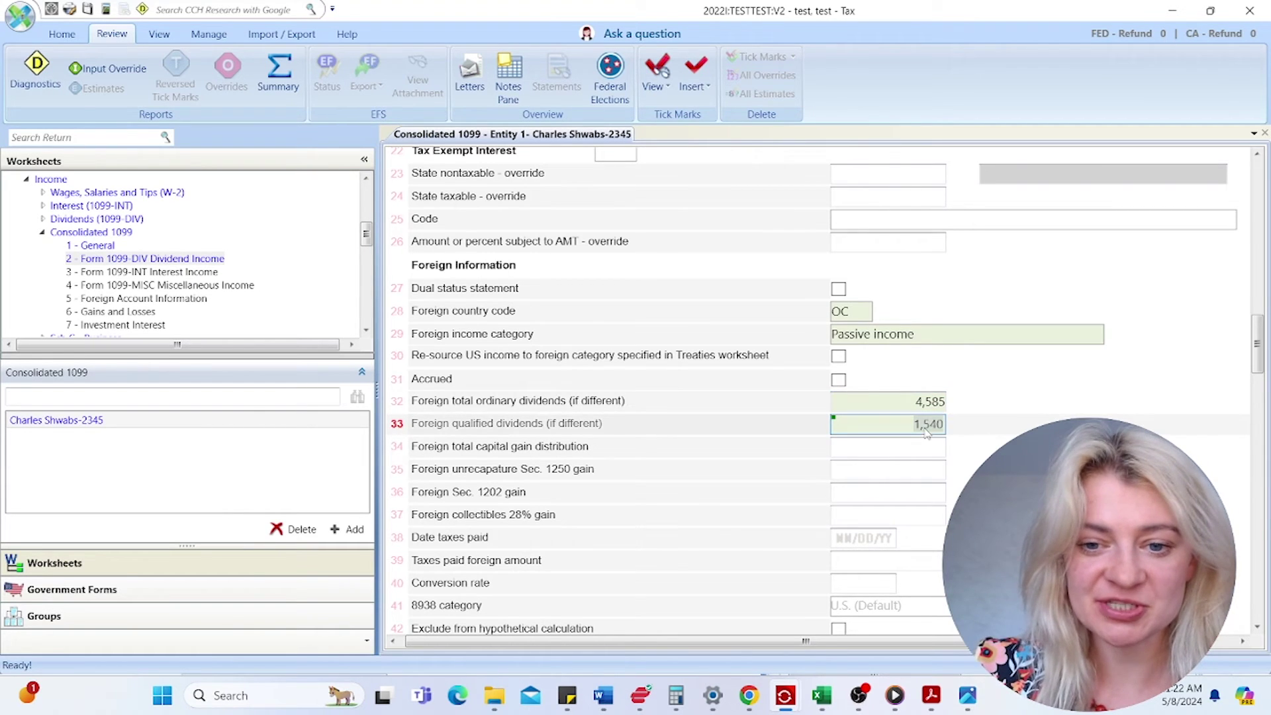
pyautogui.click(933, 697)
pyautogui.click(1101, 595)
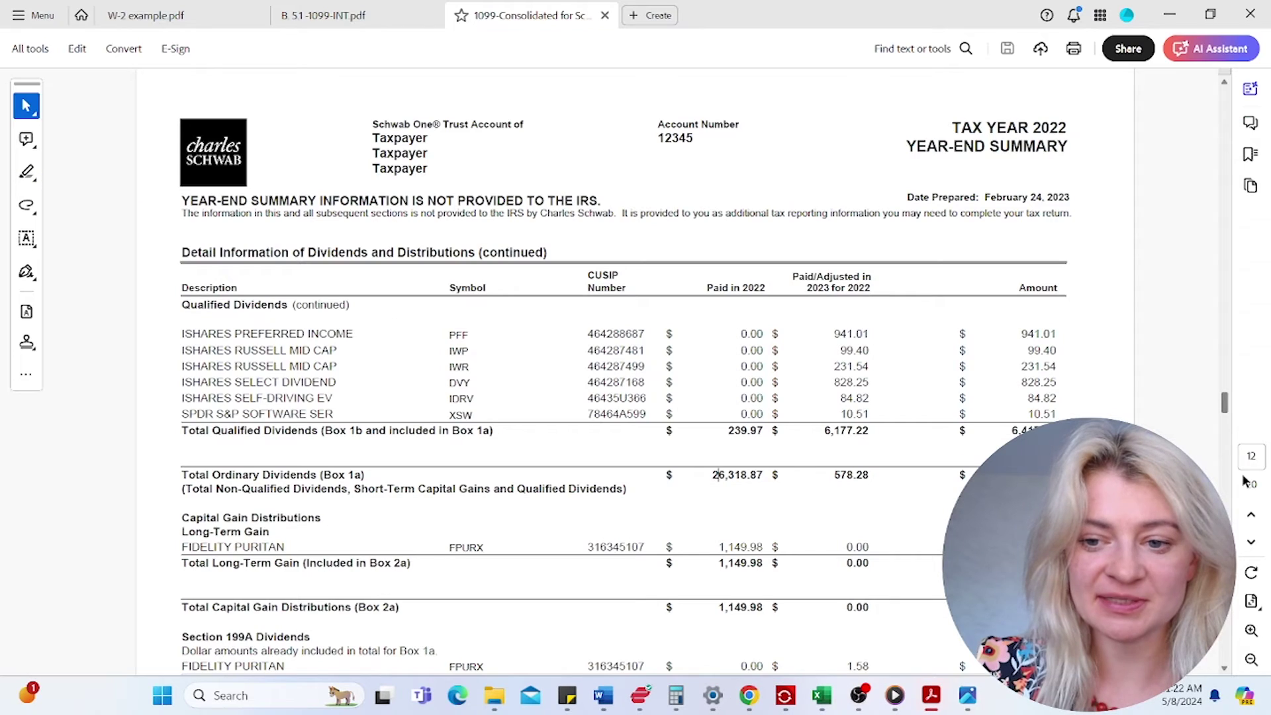
pyautogui.press('Return')
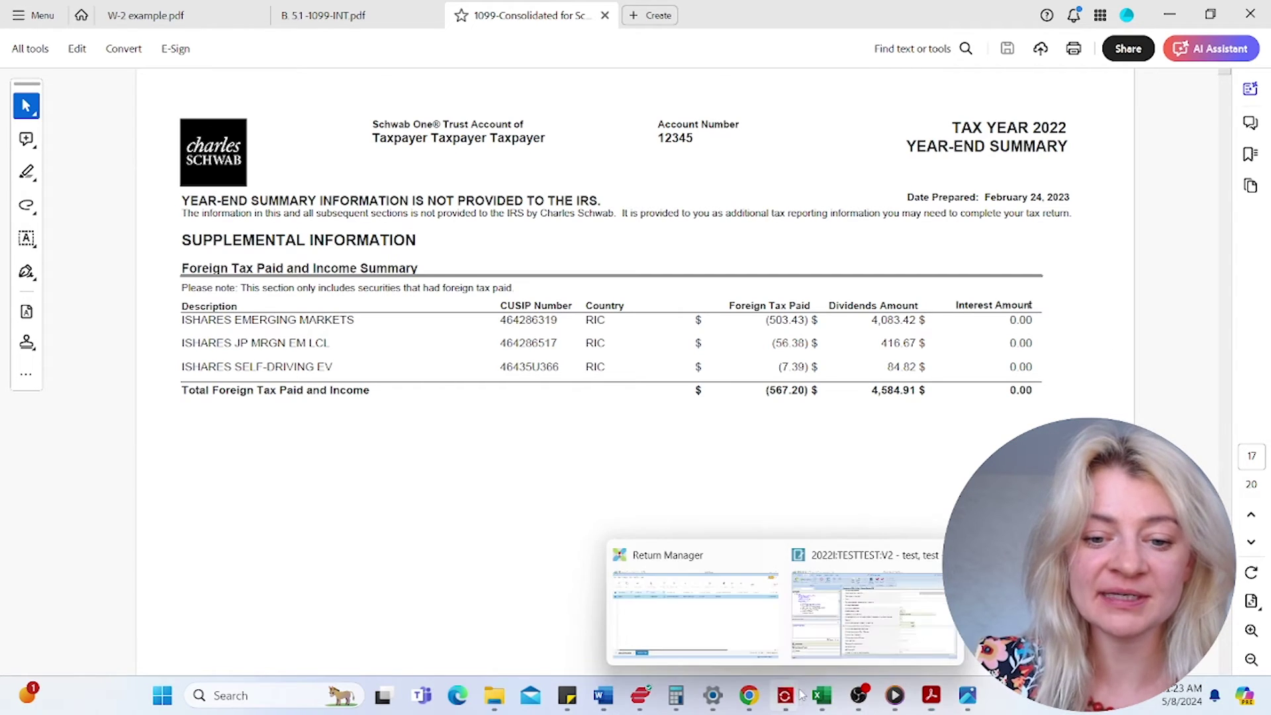
pyautogui.click(862, 636)
# - Enter 12/31/22 as the line 38 Date taxes paid
pyautogui.click(862, 490)
pyautogui.click(846, 547)
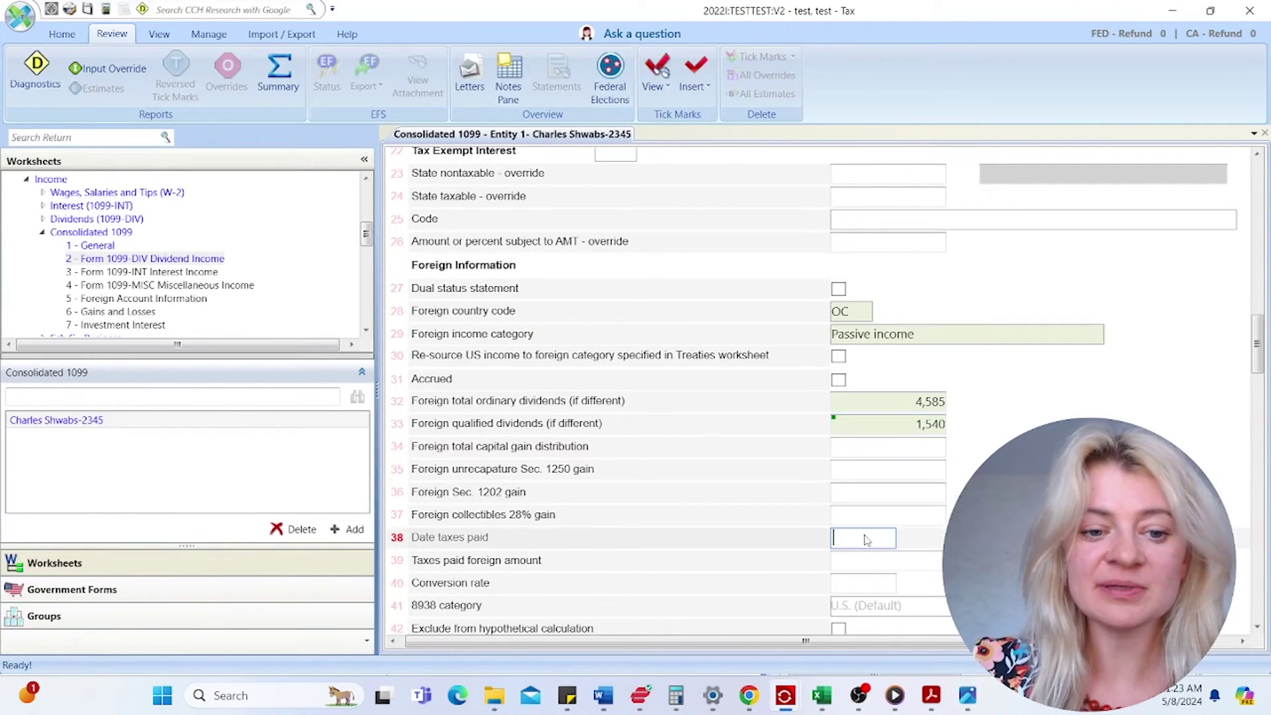
pyautogui.scroll(-1, 840, 546)
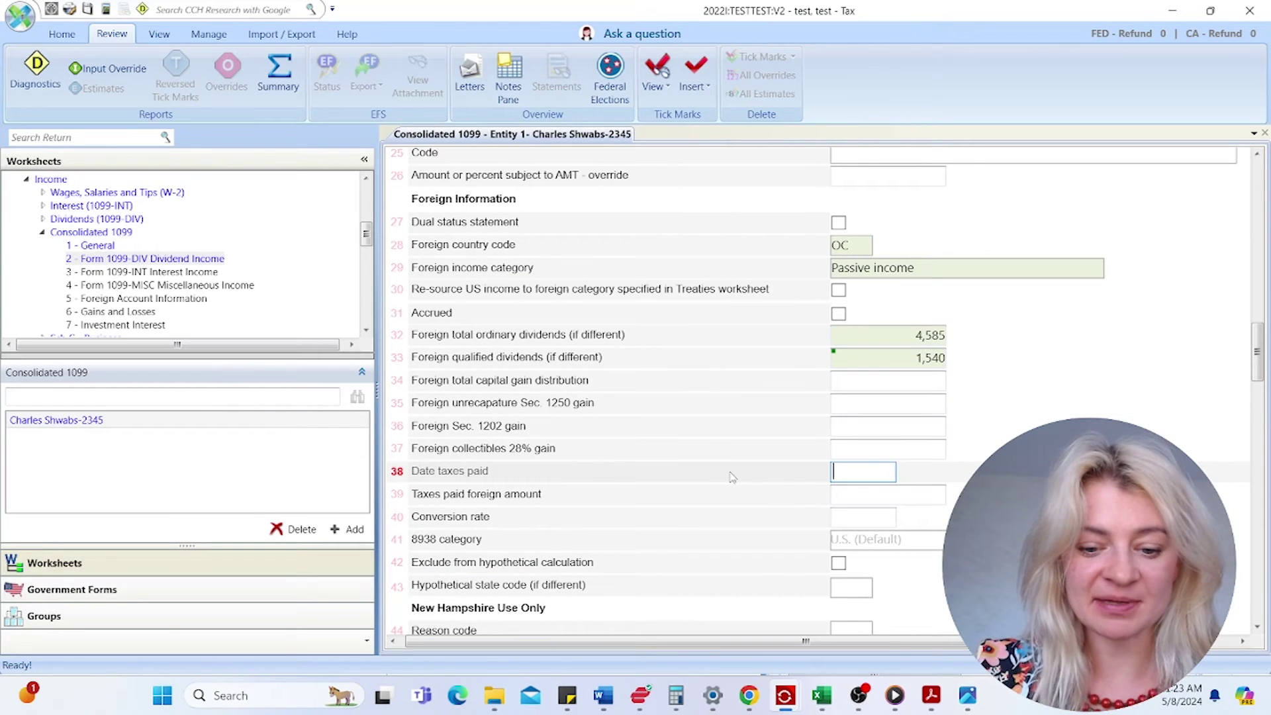
pyautogui.write('12/31/22')
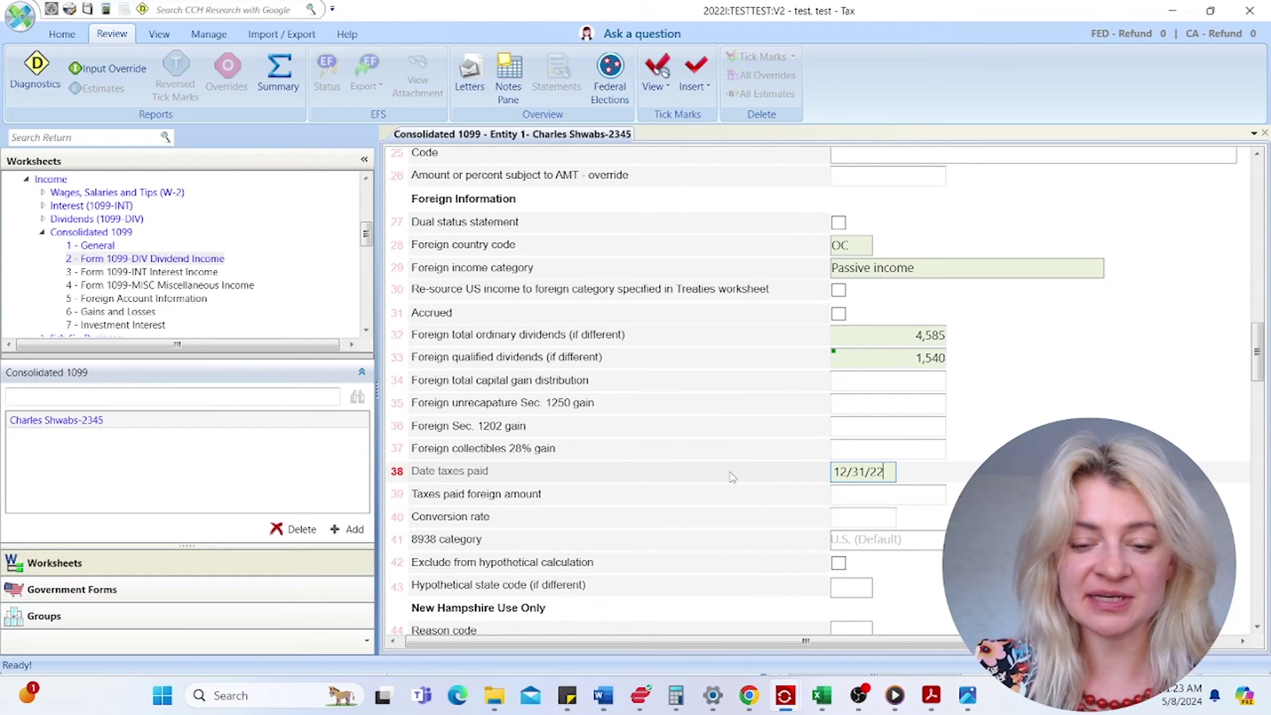
pyautogui.click(889, 428)
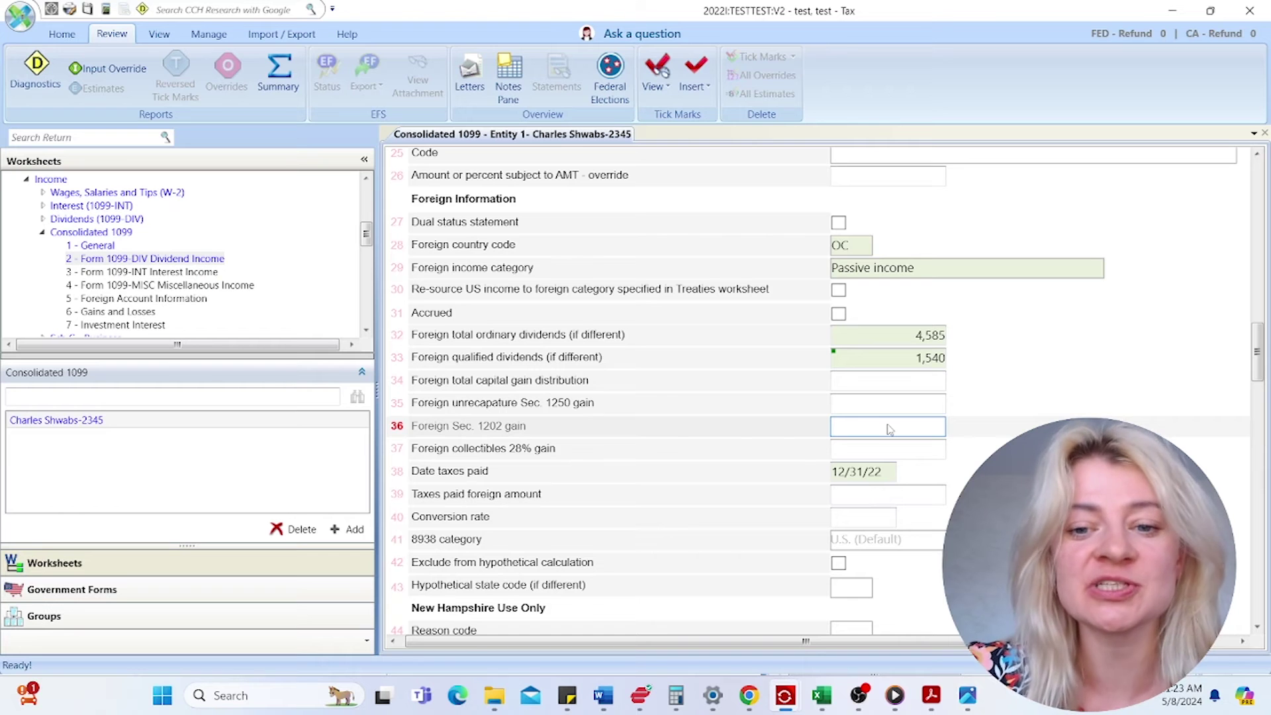
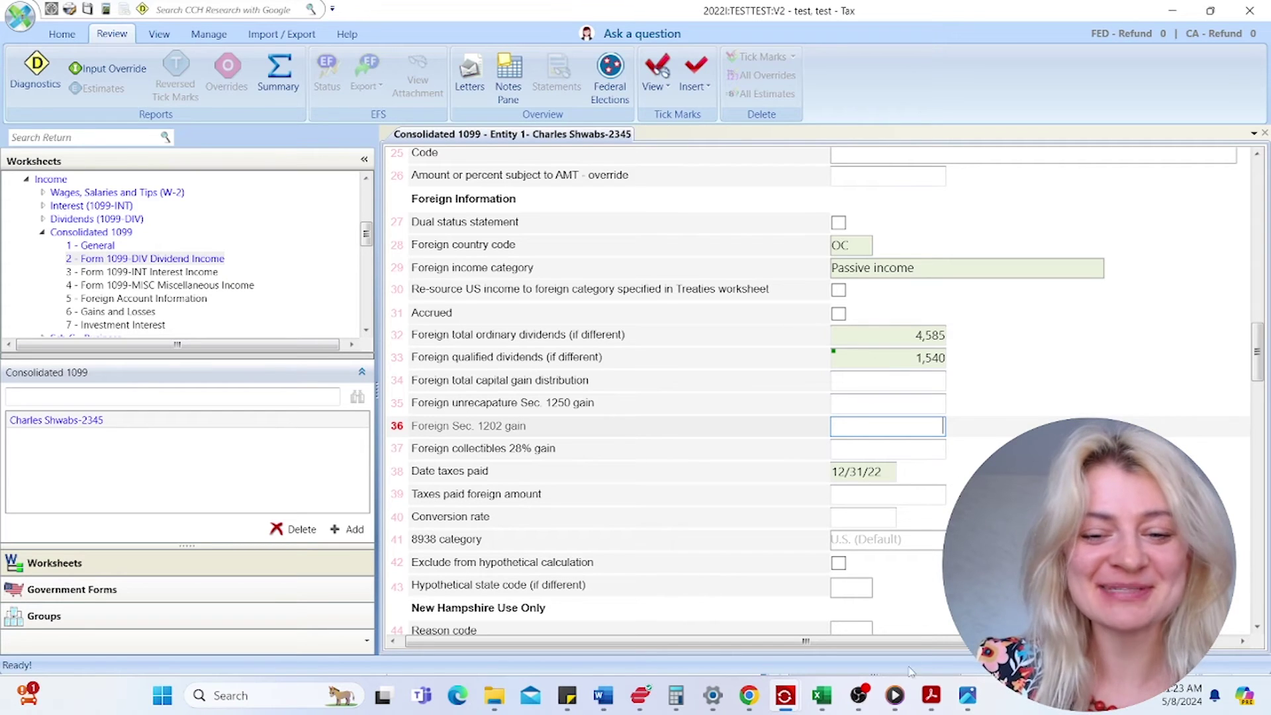
# - Bring the Schwab consolidated 1099 PDF in Acrobat to the front from the taskbar
pyautogui.click(931, 692)
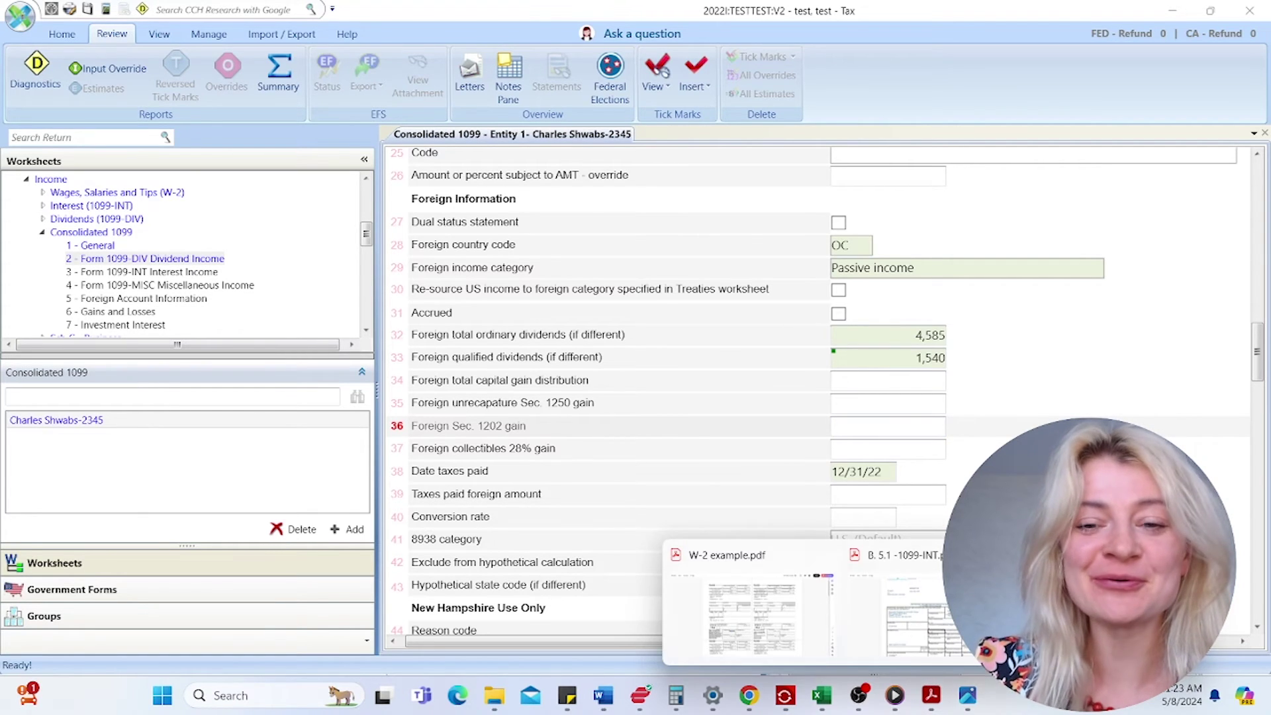
pyautogui.click(909, 626)
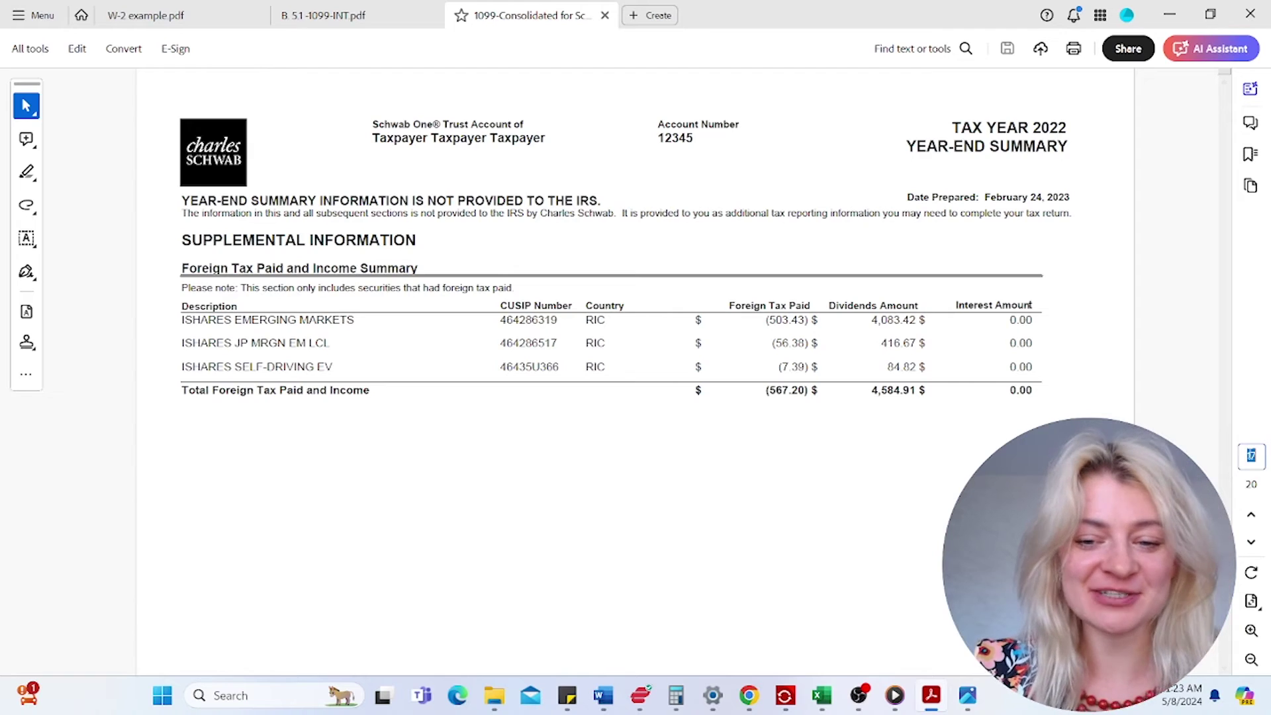
# - Review the statement's 1099-DIV and 1099-INT pages, pages 3 to 5
pyautogui.write('5')
pyautogui.press('Return')
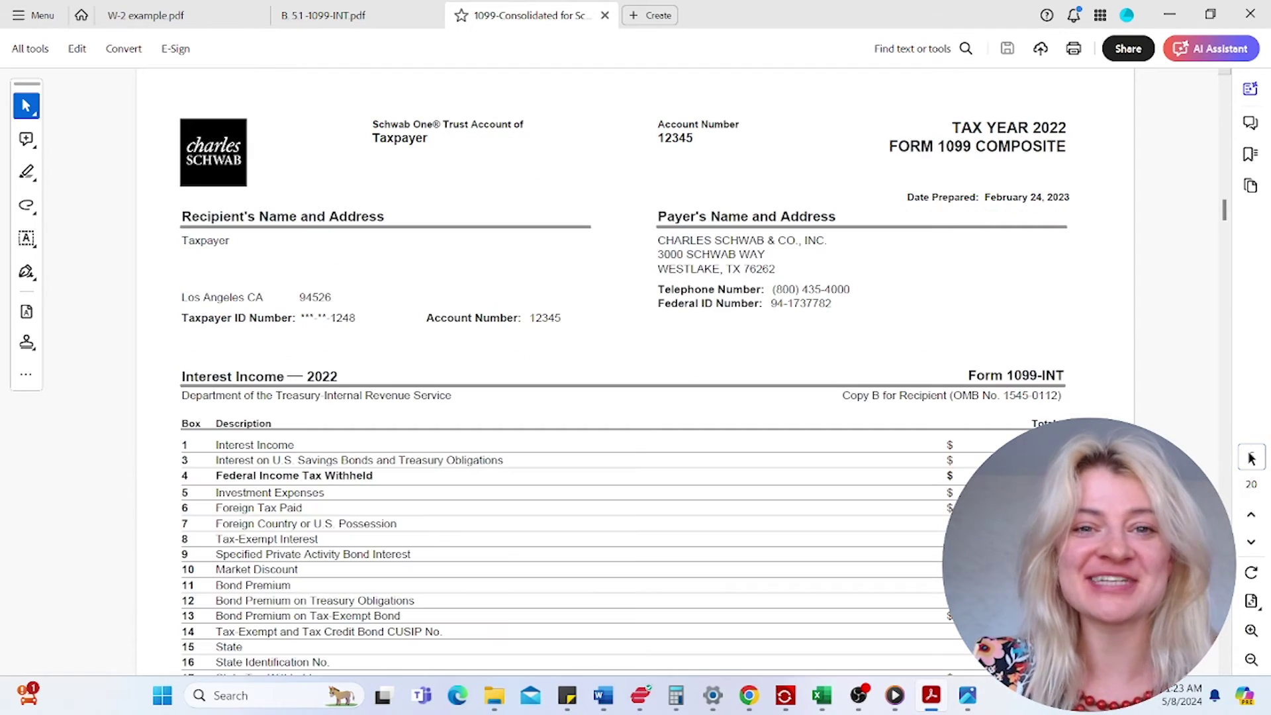
pyautogui.scroll(-7, 636, 370)
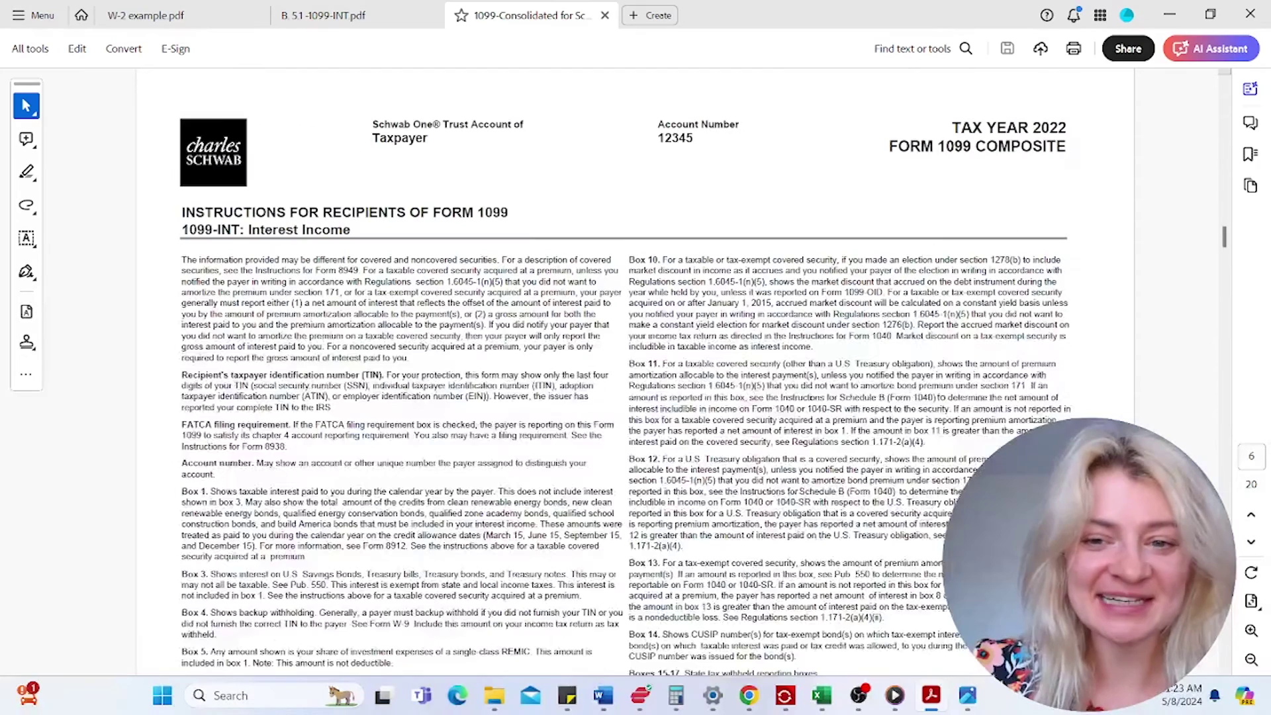
pyautogui.scroll(5, 636, 370)
pyautogui.click(1251, 514)
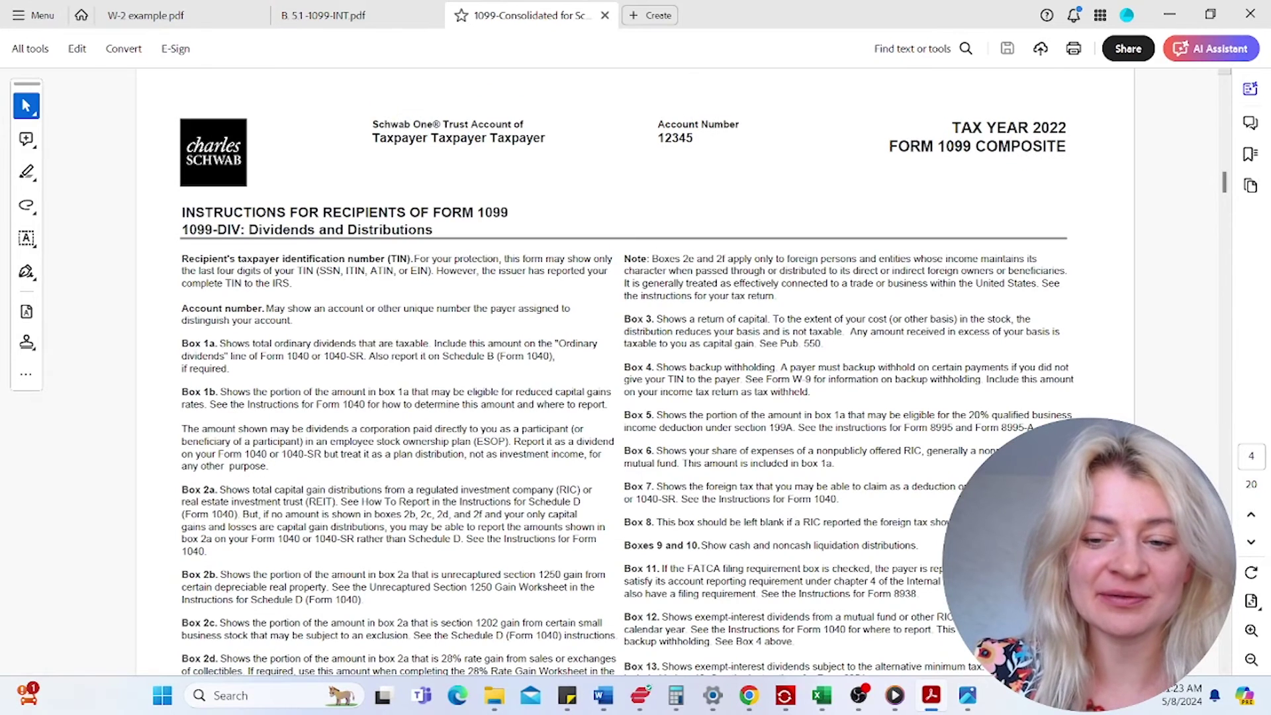
pyautogui.click(1248, 513)
pyautogui.scroll(-3, 505, 199)
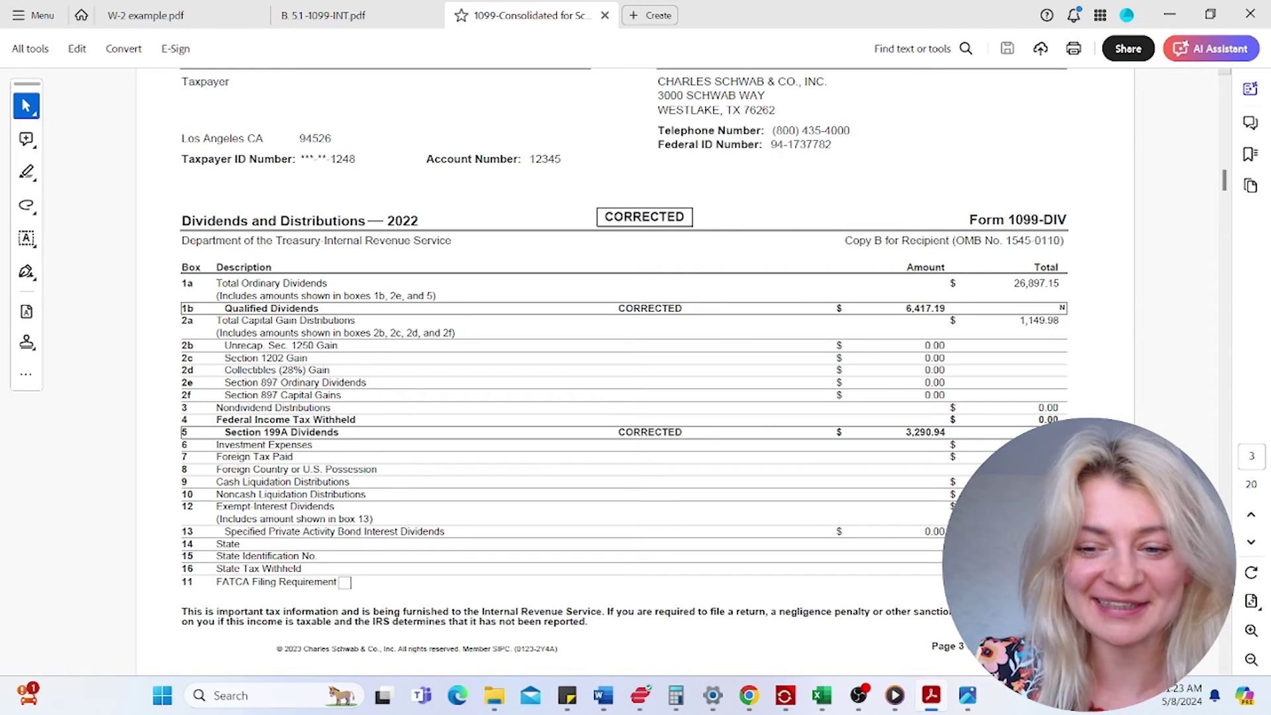
pyautogui.click(1252, 544)
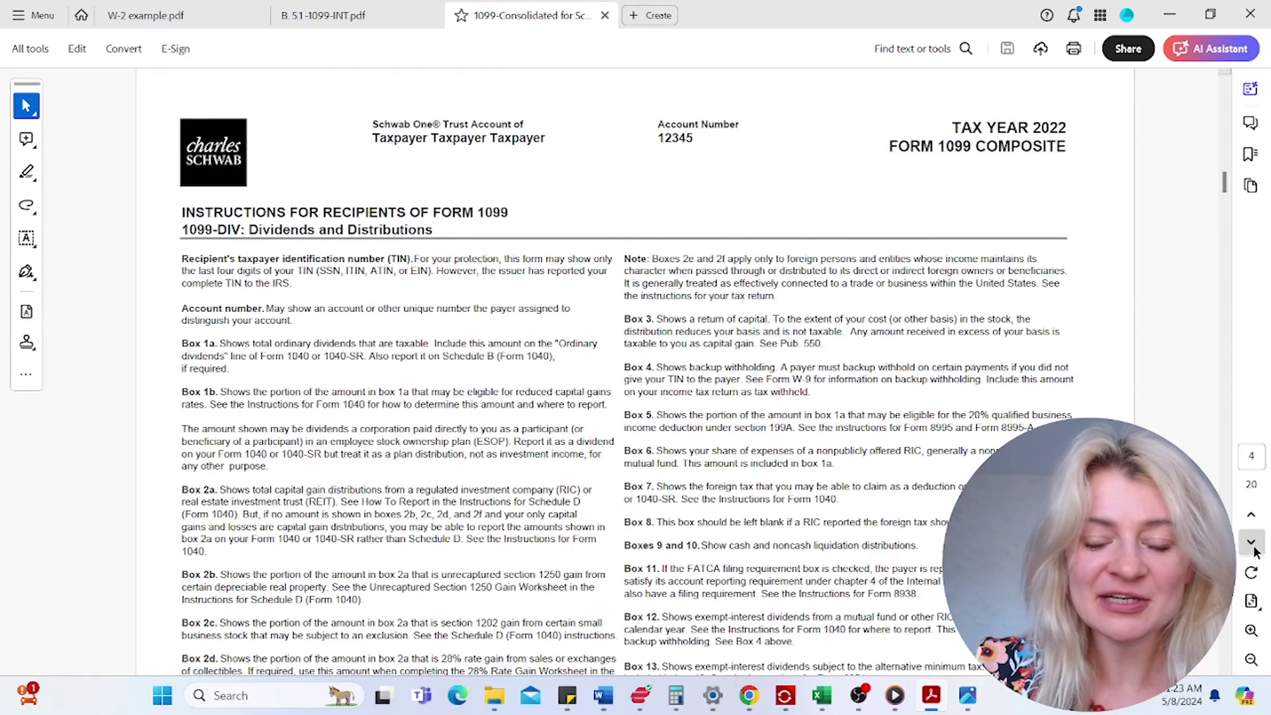
pyautogui.click(1252, 544)
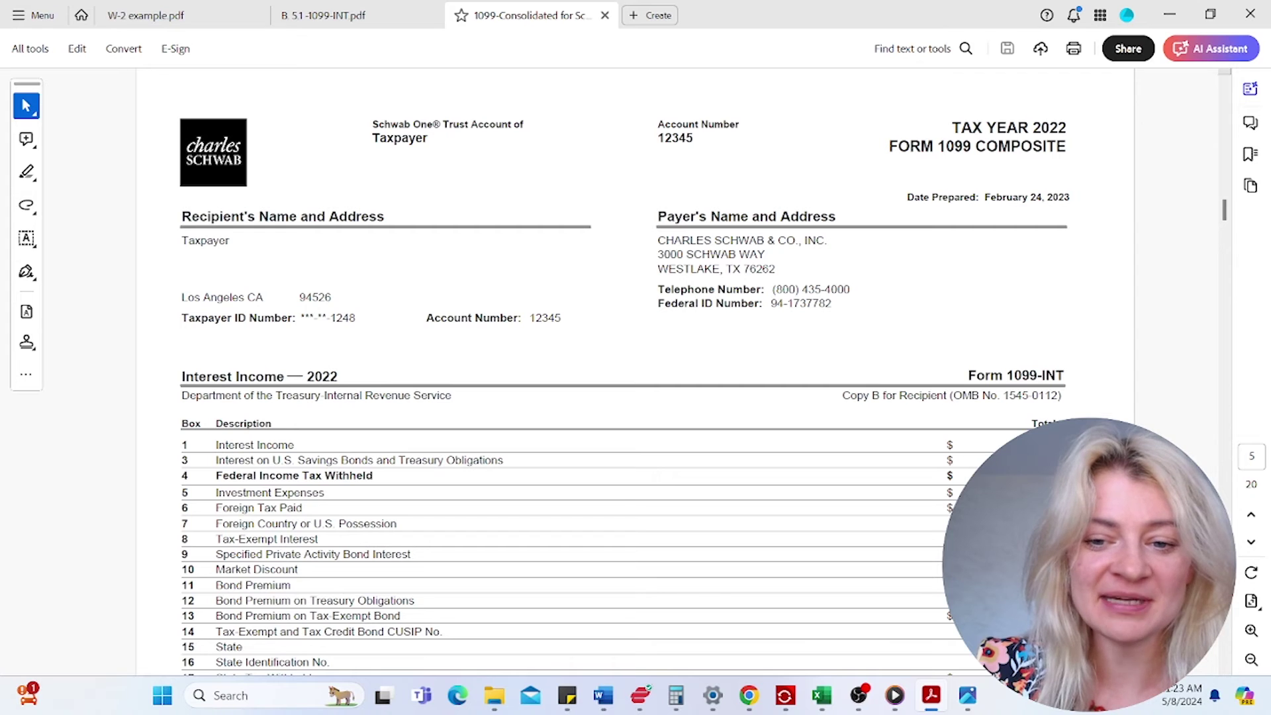
# - Copy the selected 1099-INT text and return to the tax return's dividend worksheet
pyautogui.rightClick(1046, 446)
pyautogui.click(1098, 193)
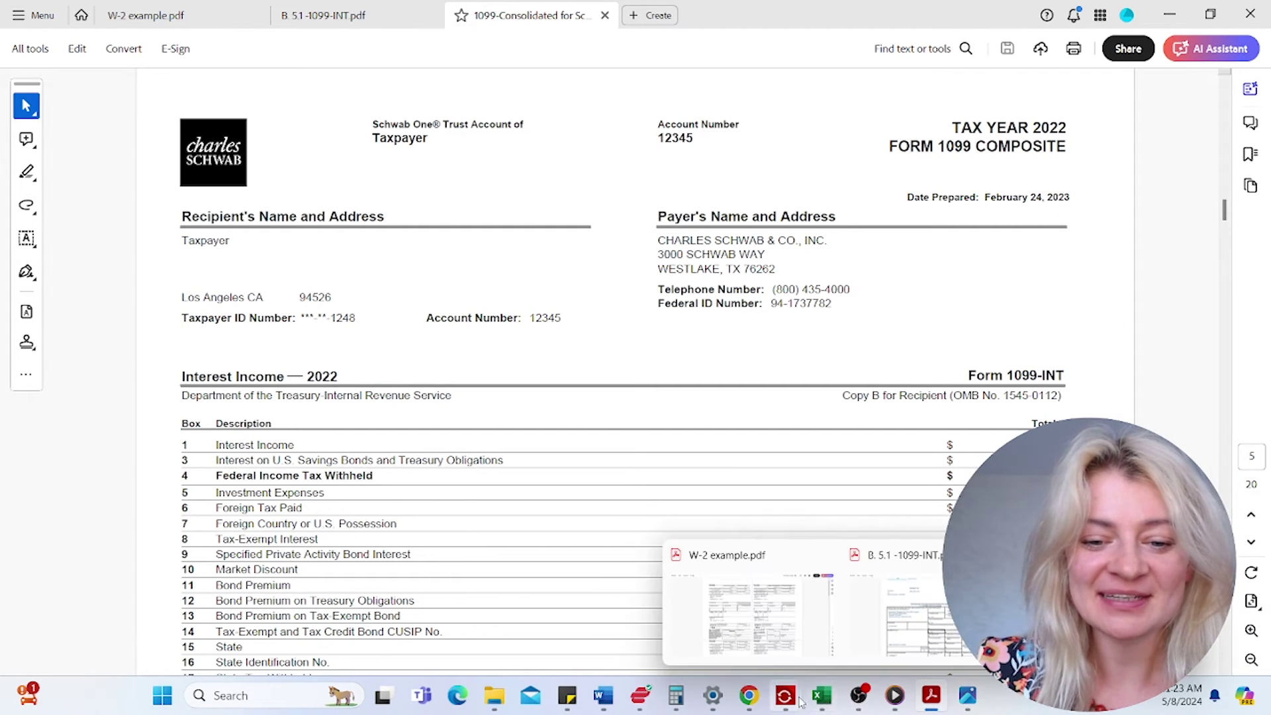
pyautogui.moveTo(785, 695)
pyautogui.click(823, 603)
pyautogui.scroll(15, 669, 385)
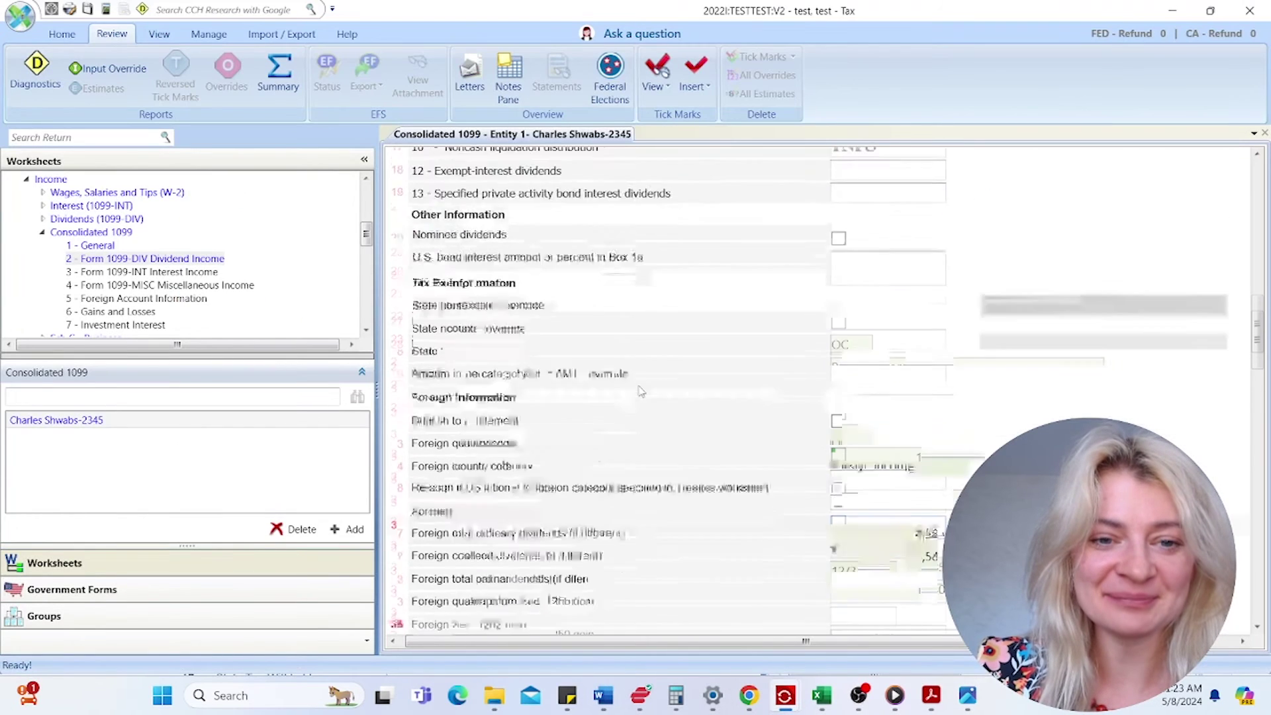
# - Enter 64 as the consolidated 1099-INT interest income, then go back to the Schwab PDF
pyautogui.scroll(3, 509, 280)
pyautogui.click(401, 431)
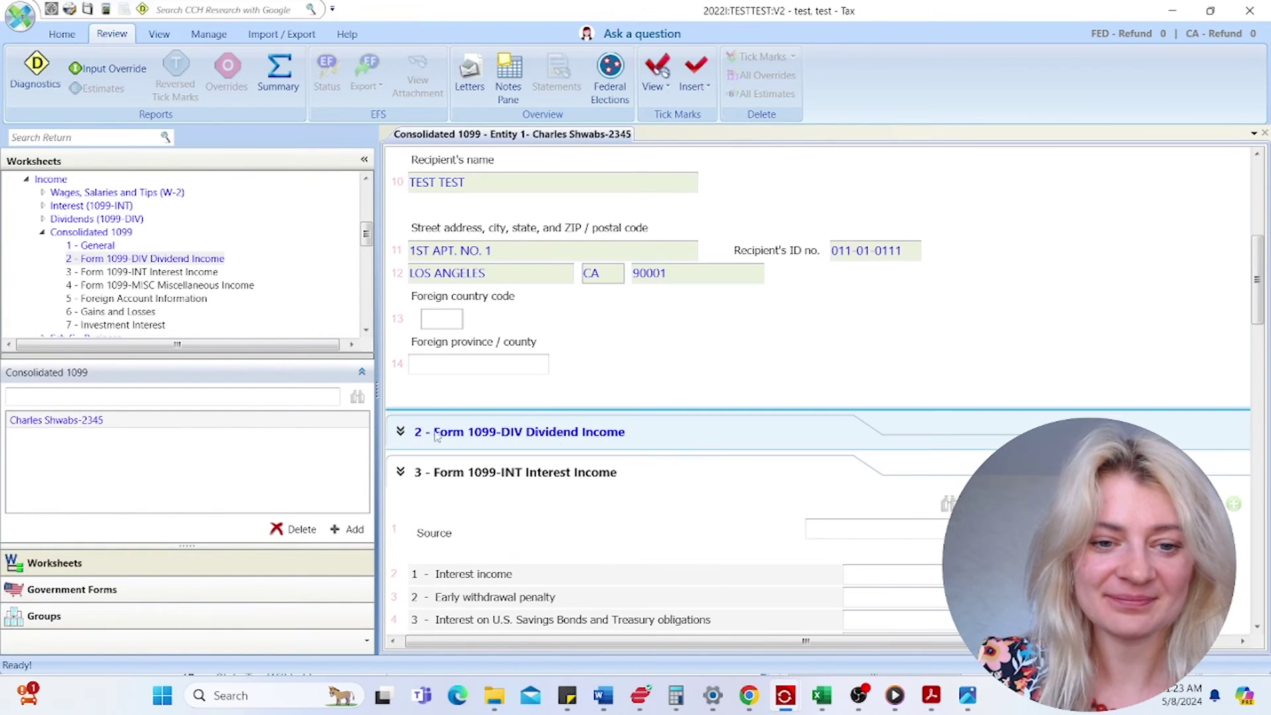
pyautogui.click(891, 572)
pyautogui.write('64')
pyautogui.click(891, 598)
pyautogui.scroll(-3, 523, 460)
pyautogui.click(401, 307)
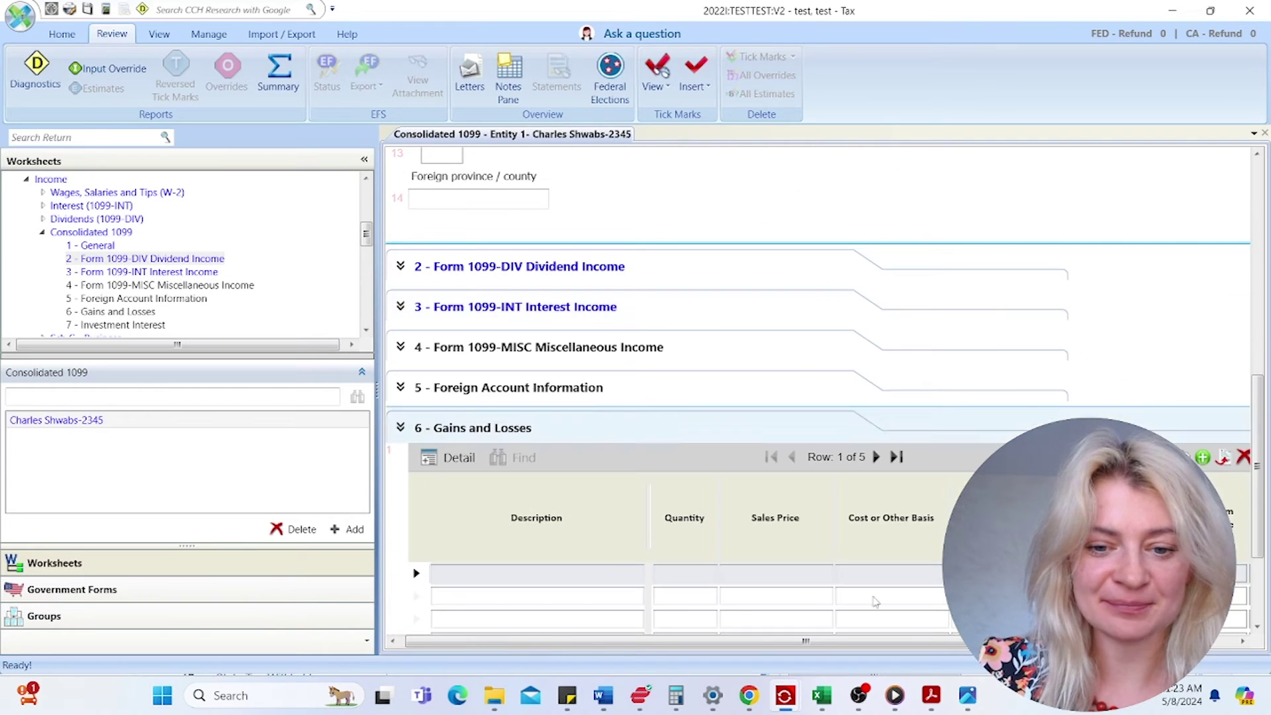
pyautogui.moveTo(965, 695)
pyautogui.click(1119, 596)
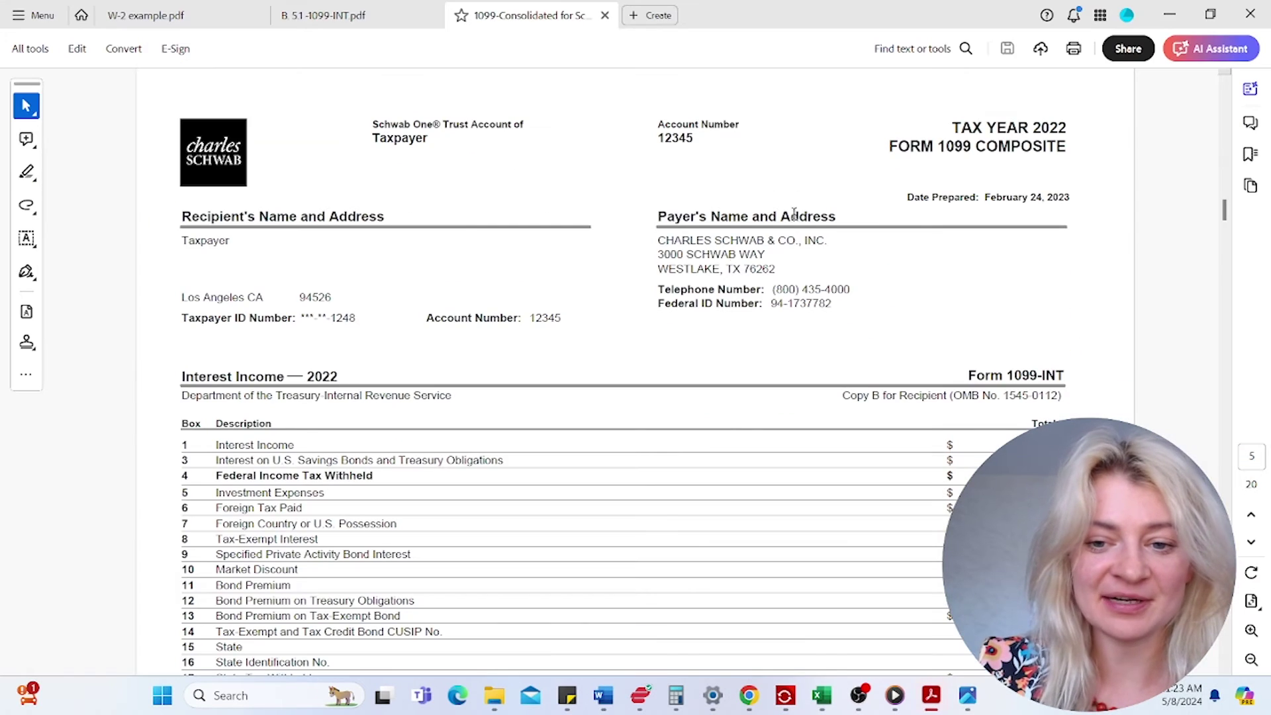
# - Inspect the Form 1099-B ARK Innovation ETF sale: 11/17/21 acquired, 1,549.21 proceeds, 5,846.50 basis
pyautogui.scroll(-3, 1253, 544)
pyautogui.click(1253, 544)
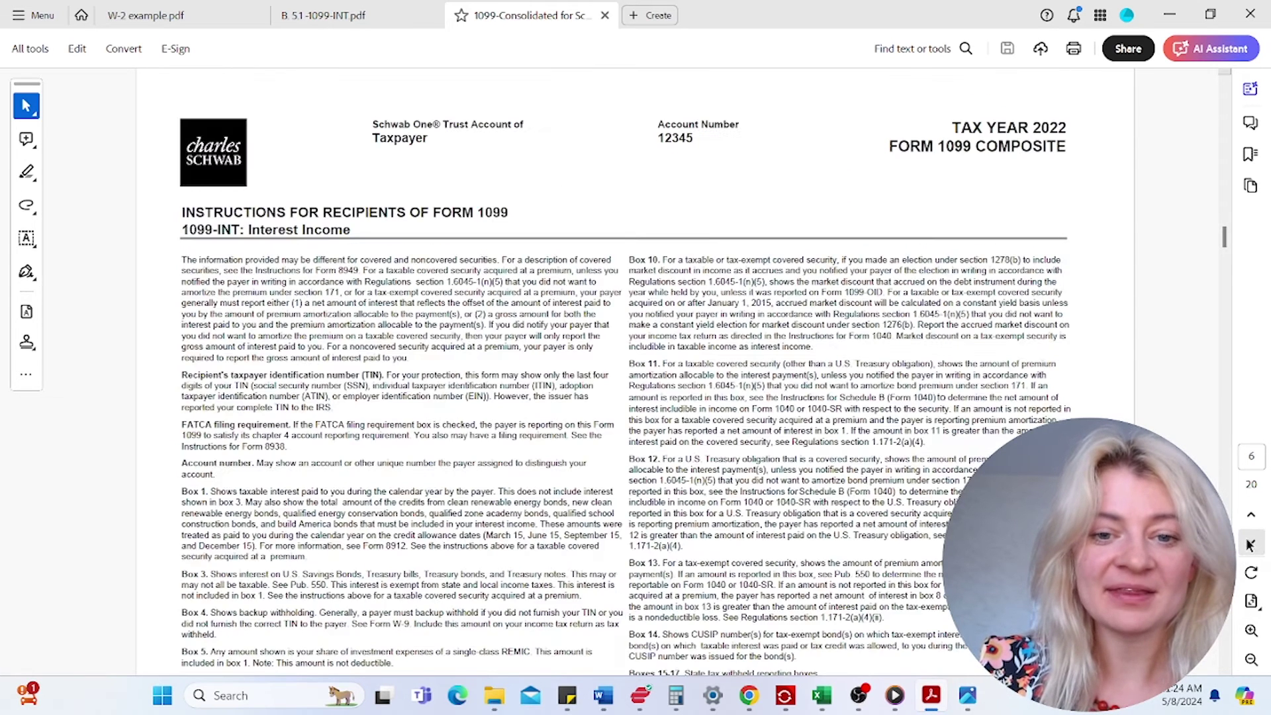
pyautogui.click(1250, 545)
pyautogui.scroll(-1, 931, 378)
pyautogui.moveTo(978, 302); pyautogui.dragTo(1055, 305)
pyautogui.moveTo(181, 303); pyautogui.dragTo(435, 305)
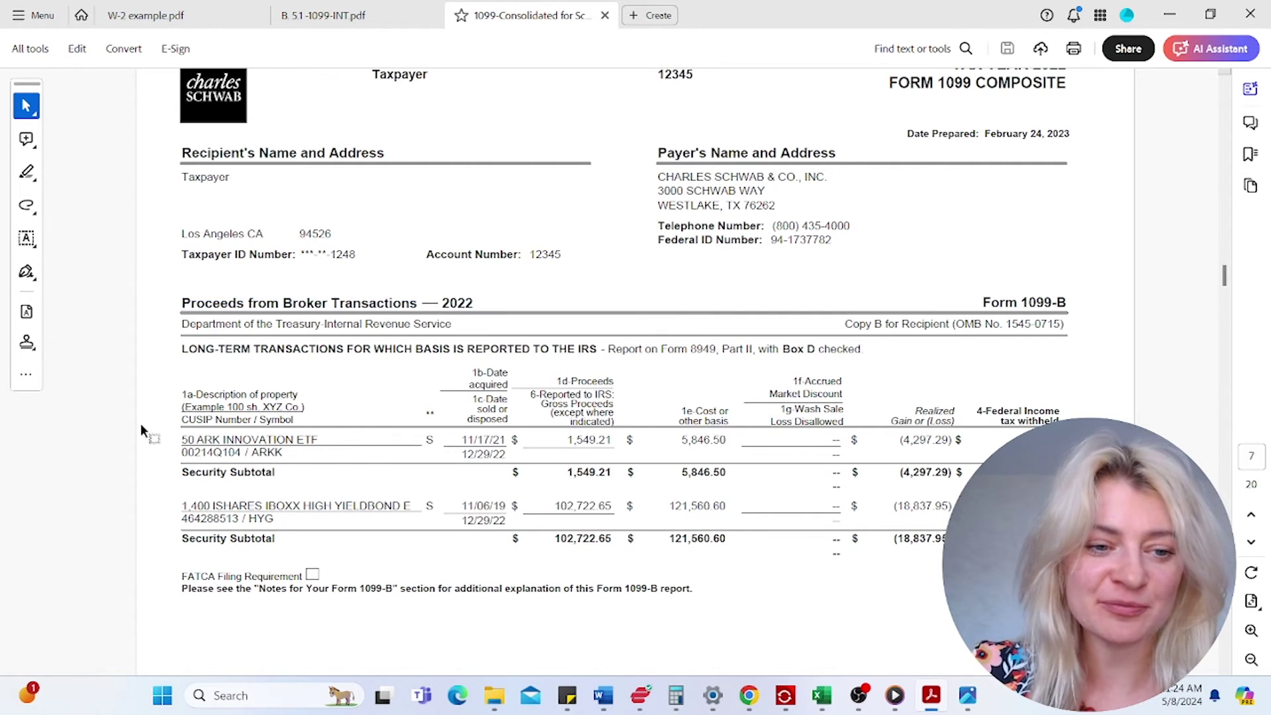
pyautogui.moveTo(197, 440); pyautogui.dragTo(243, 435)
pyautogui.click(324, 395)
pyautogui.moveTo(505, 438); pyautogui.dragTo(462, 439)
pyautogui.moveTo(478, 384); pyautogui.dragTo(508, 421)
pyautogui.click(548, 399)
pyautogui.moveTo(616, 440); pyautogui.dragTo(566, 440)
pyautogui.moveTo(727, 439); pyautogui.dragTo(684, 444)
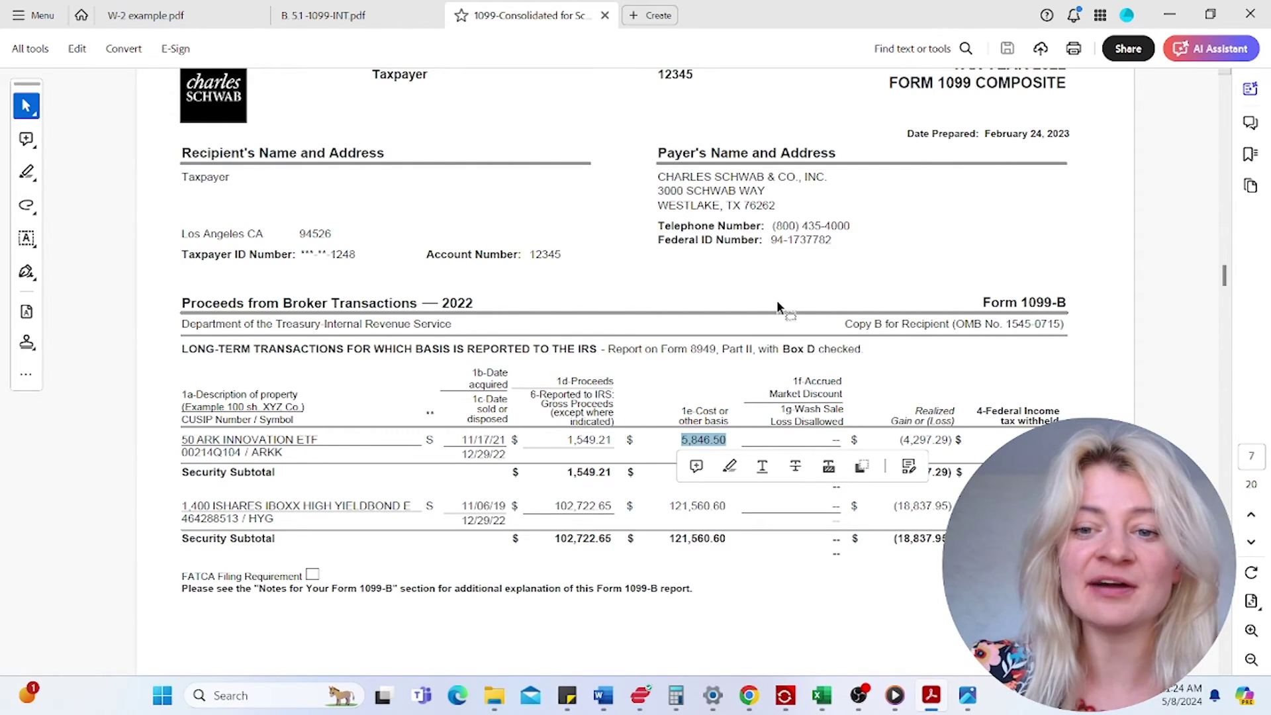
# - Page through the 1099-B continuation and Year-End Summary to the Realized Gain or (Loss) Summary
pyautogui.click(1256, 543)
pyautogui.click(1251, 525)
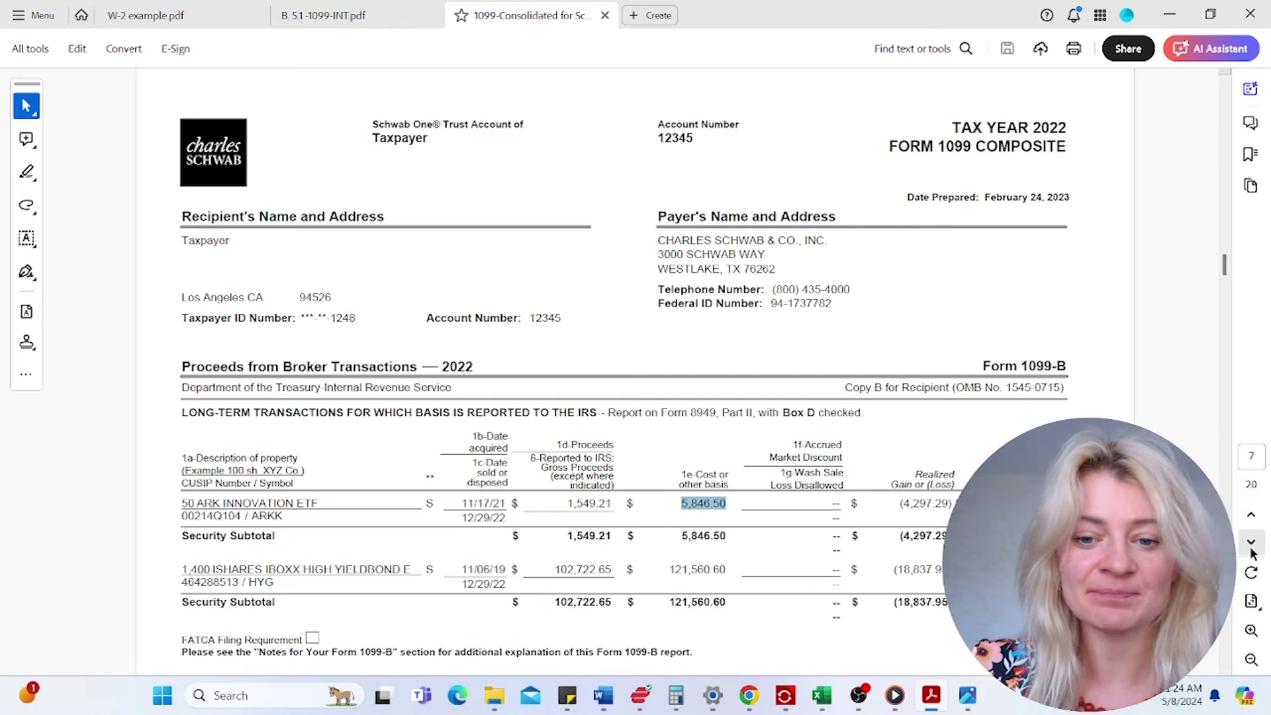
pyautogui.scroll(-1, 399, 448)
pyautogui.moveTo(182, 472); pyautogui.dragTo(321, 475)
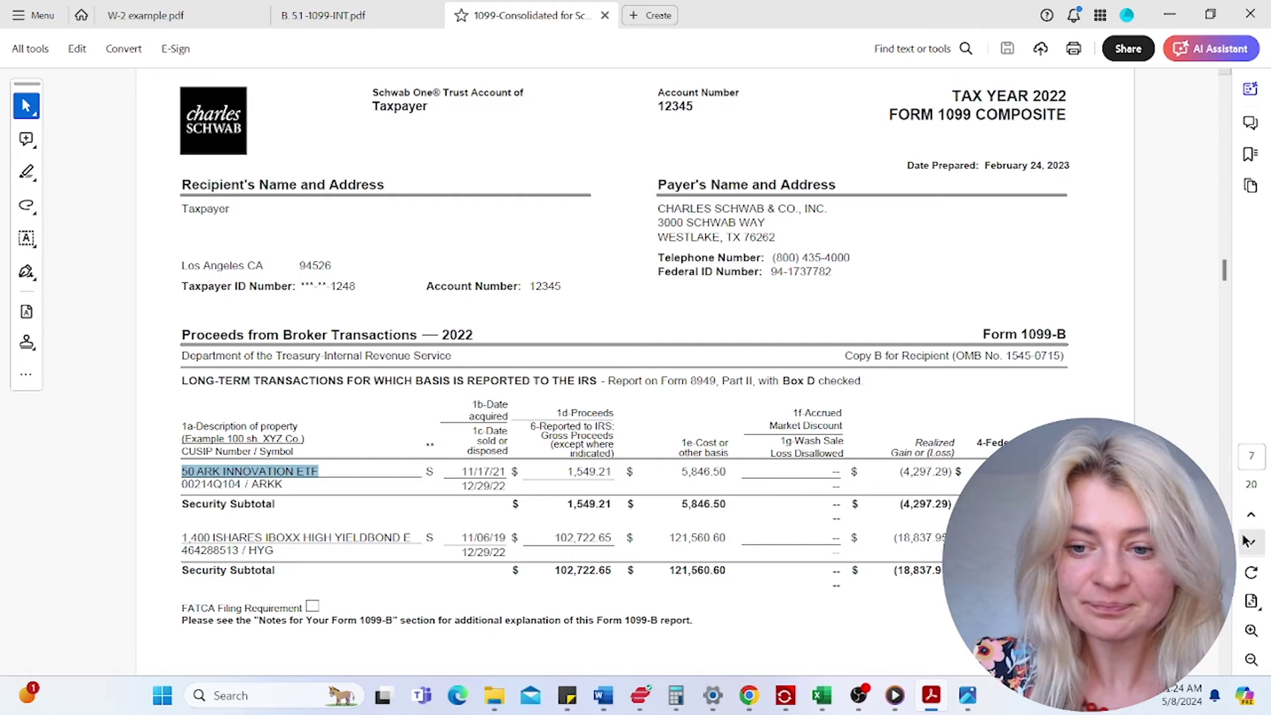
pyautogui.click(1250, 542)
pyautogui.click(1250, 541)
pyautogui.click(1249, 542)
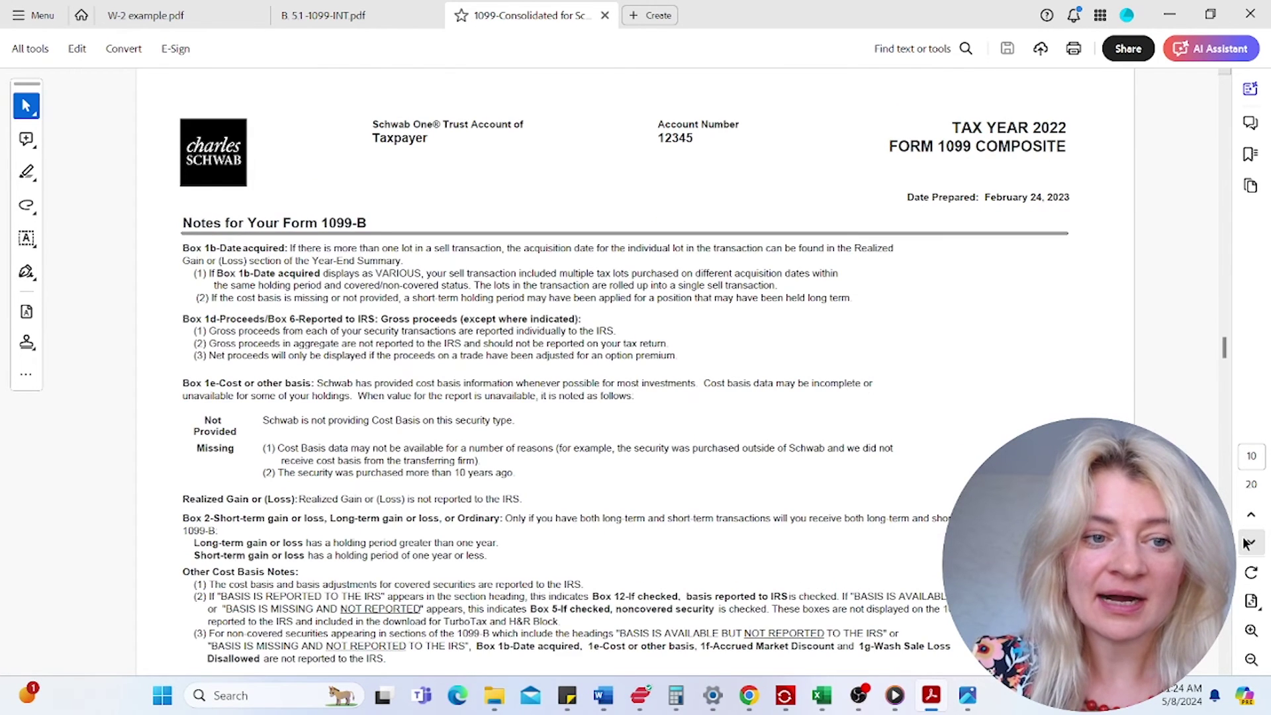
pyautogui.click(1249, 542)
pyautogui.click(1249, 543)
pyautogui.click(1249, 542)
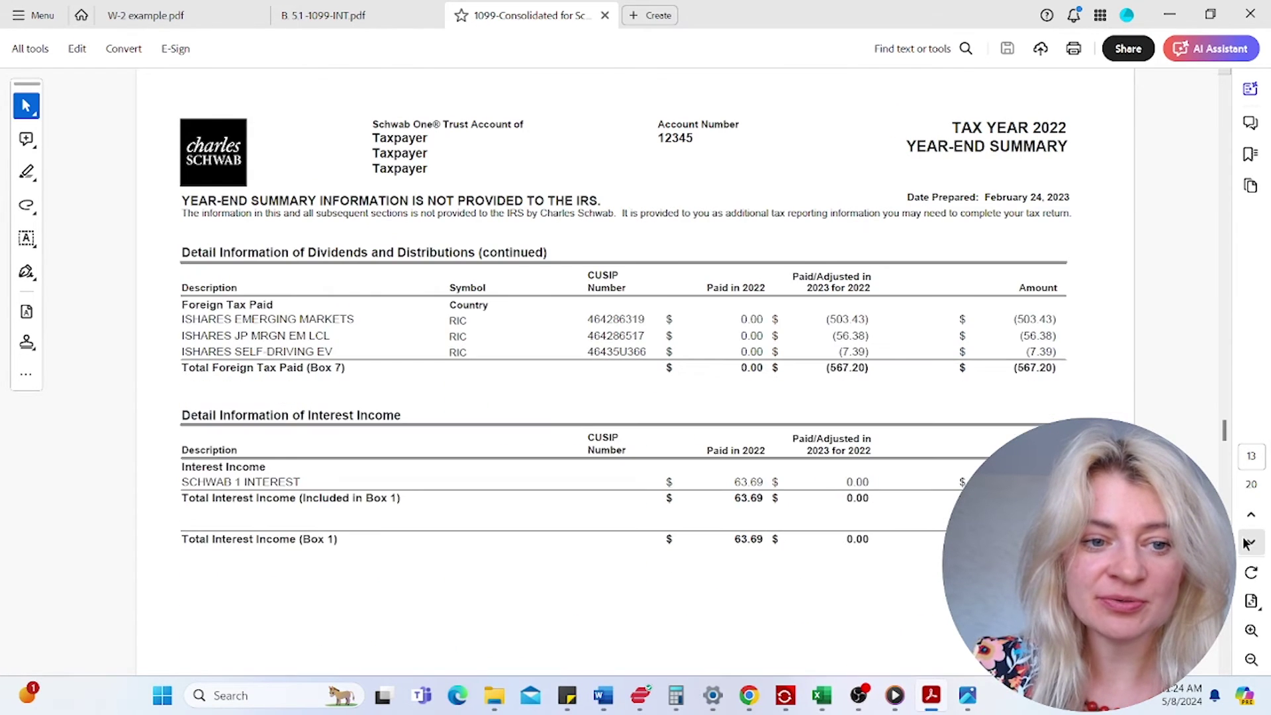
pyautogui.click(1249, 542)
pyautogui.scroll(-1, 769, 456)
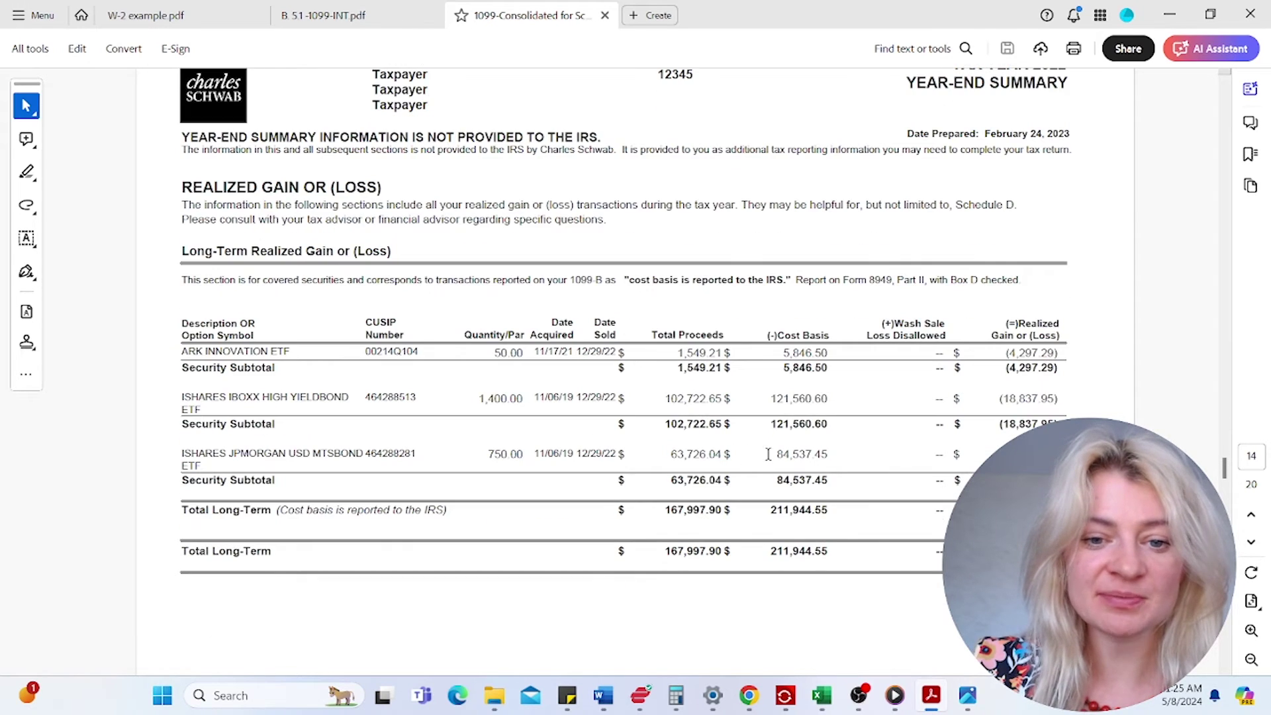
pyautogui.click(1250, 542)
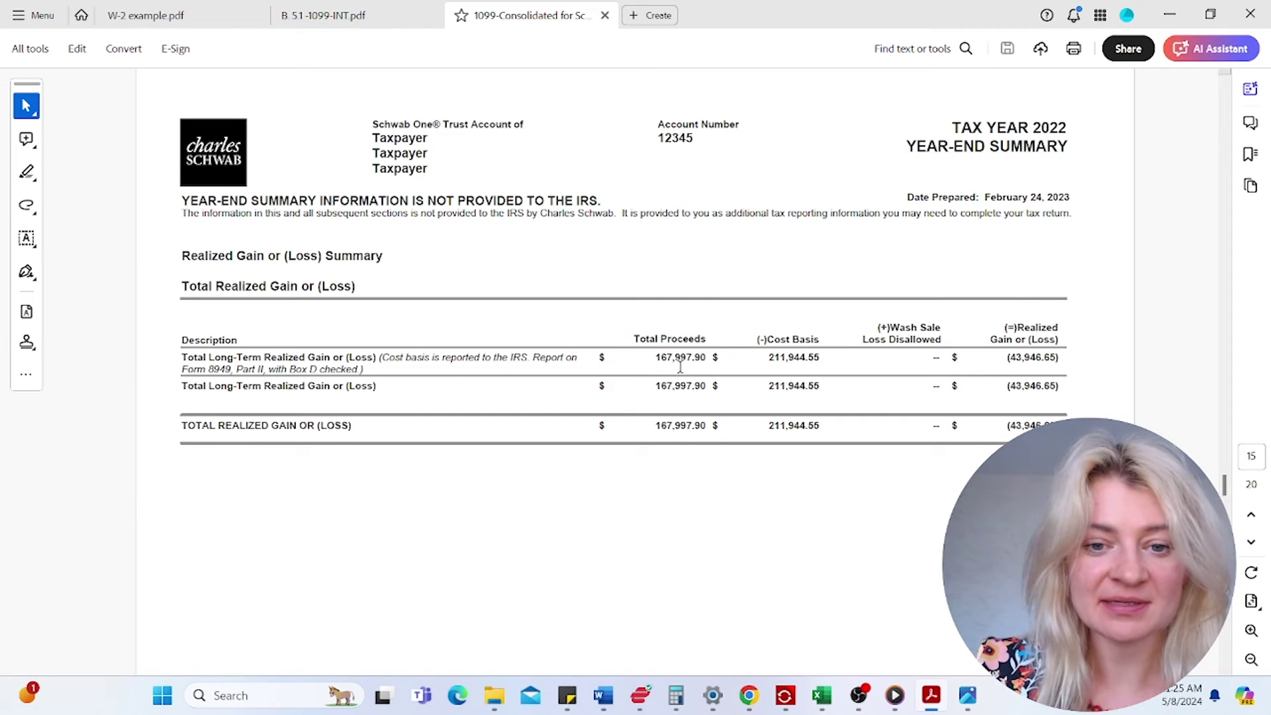
# - Copy the 167,997.90 total proceeds and return to the tax return
pyautogui.moveTo(928, 372); pyautogui.dragTo(938, 354)
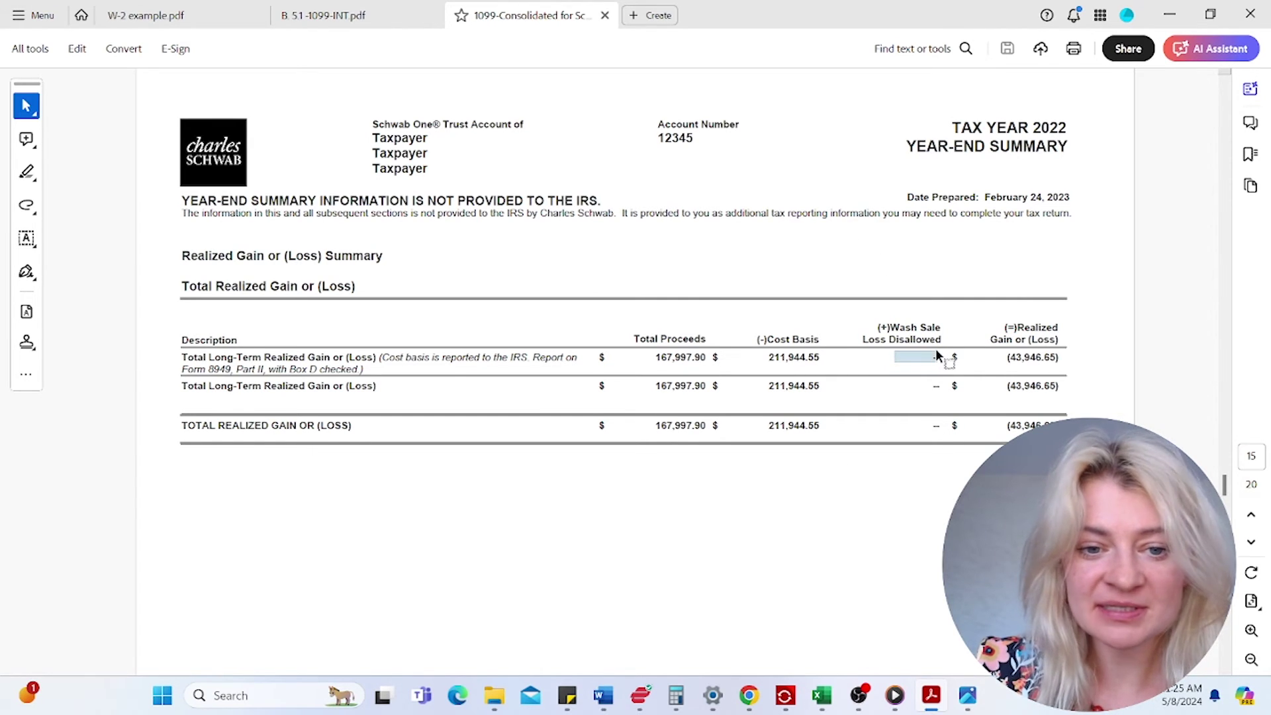
pyautogui.click(431, 358)
pyautogui.moveTo(705, 359); pyautogui.dragTo(655, 359)
pyautogui.rightClick(657, 361)
pyautogui.click(694, 376)
pyautogui.moveTo(917, 693)
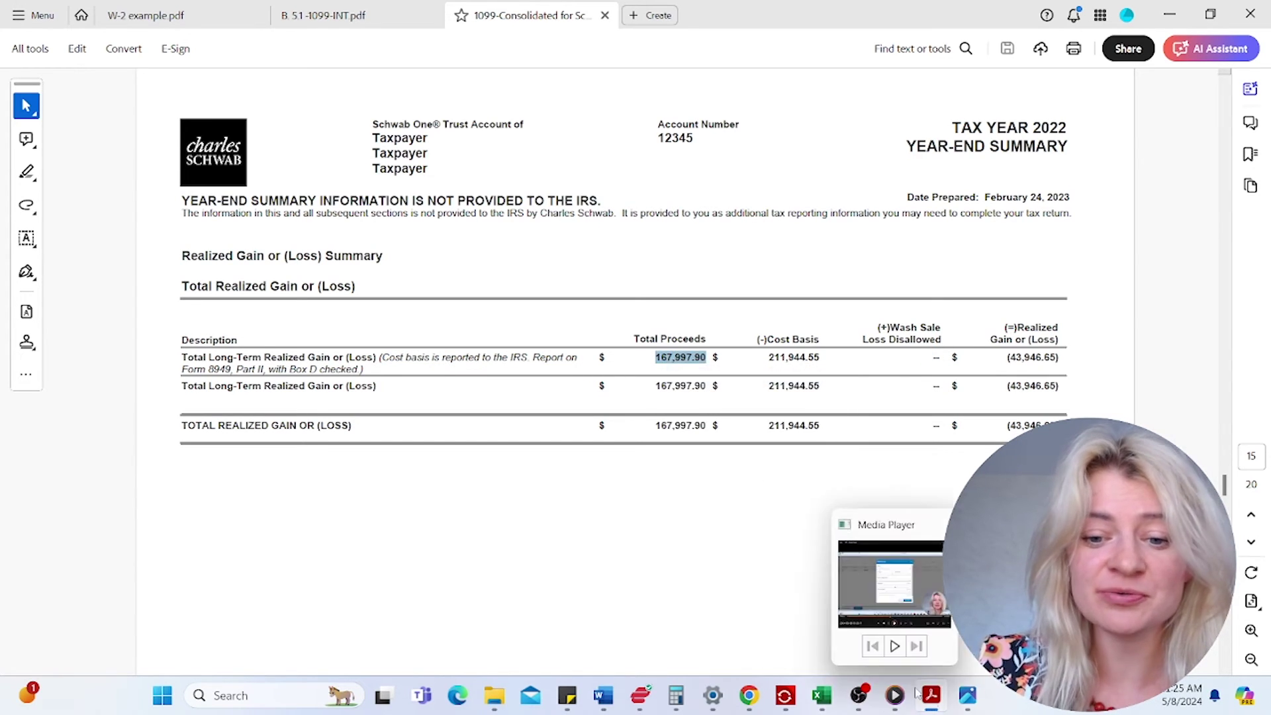
pyautogui.click(854, 616)
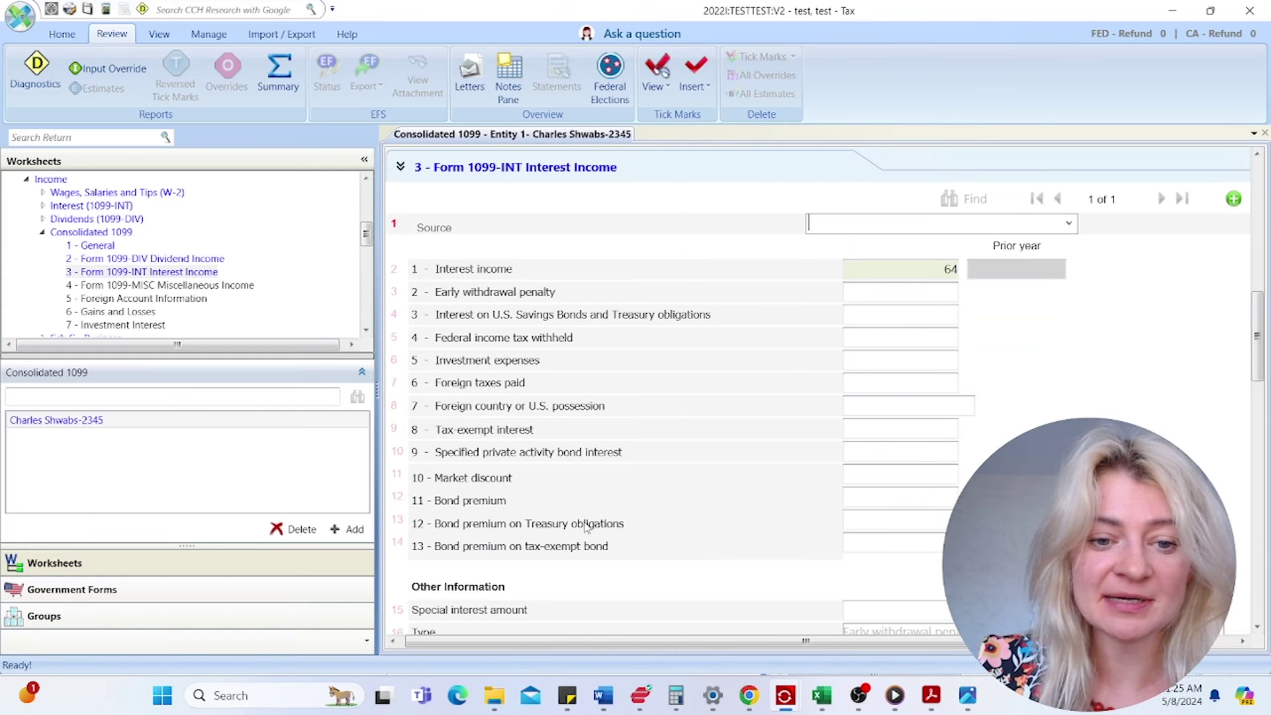
# - Add a Schwab Gains and Losses row with a 167,998 sales price
pyautogui.click(430, 169)
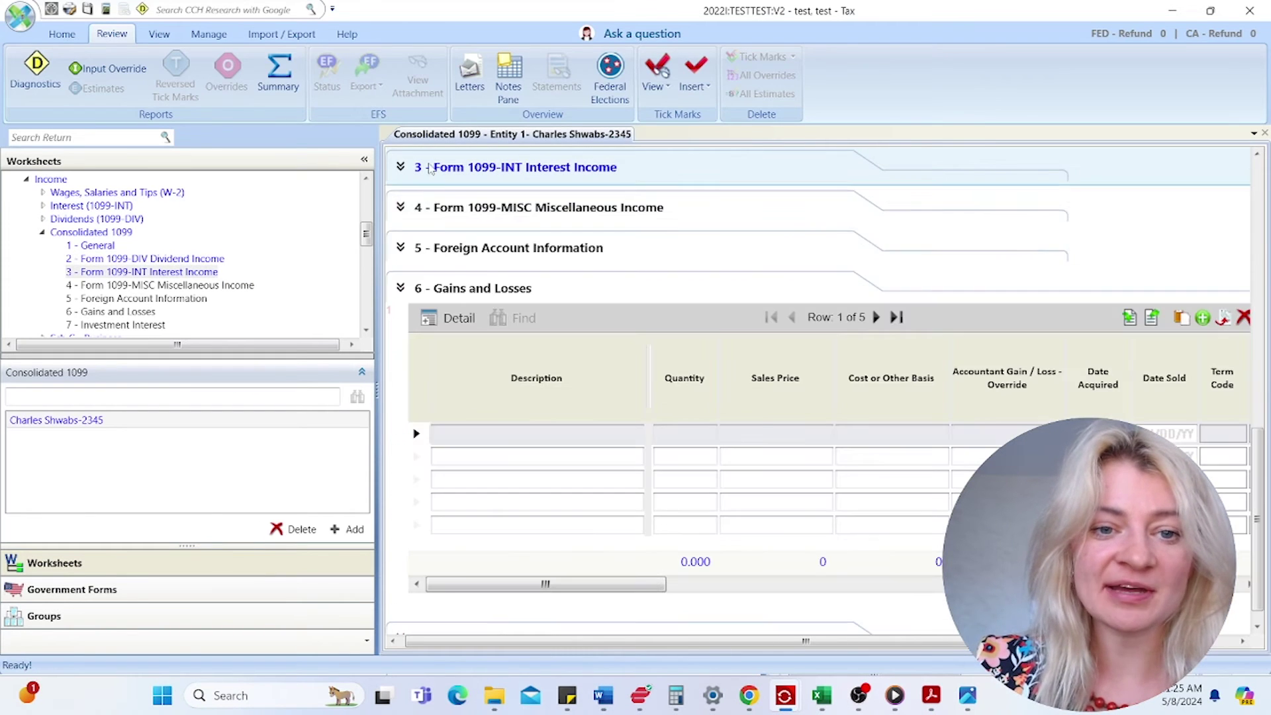
pyautogui.click(498, 439)
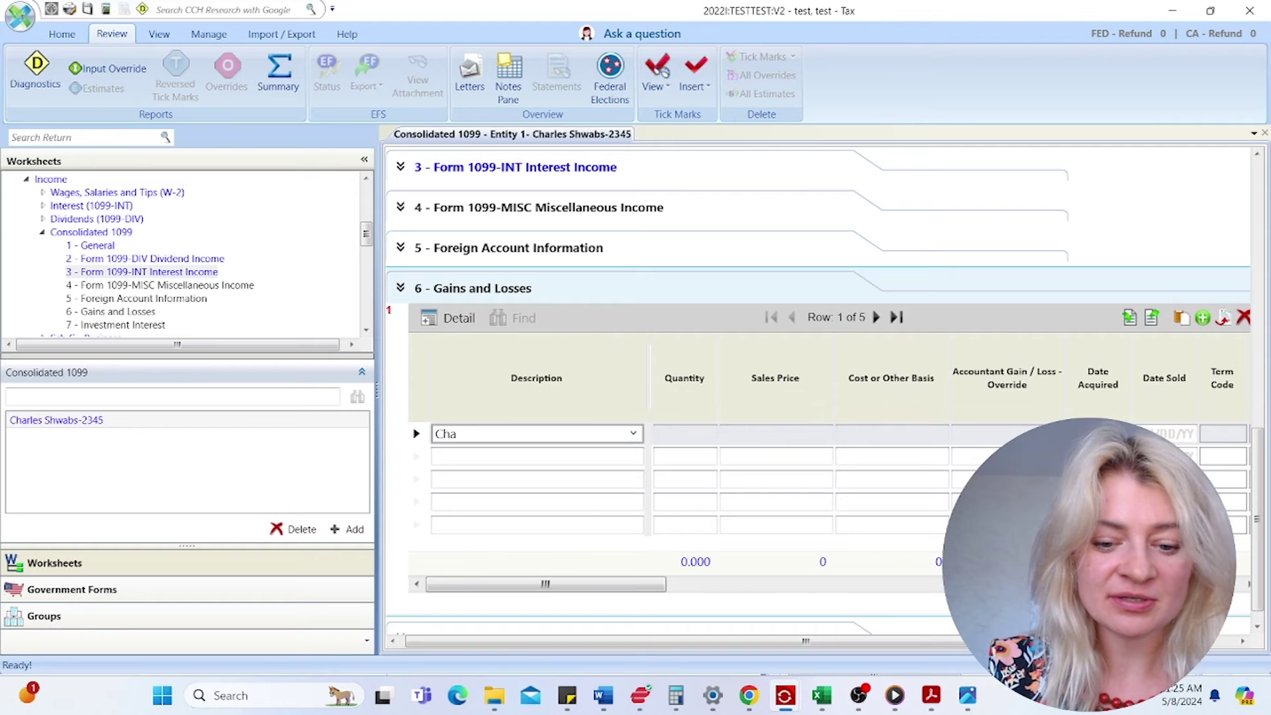
pyautogui.write('s  Schawbs act 12345')
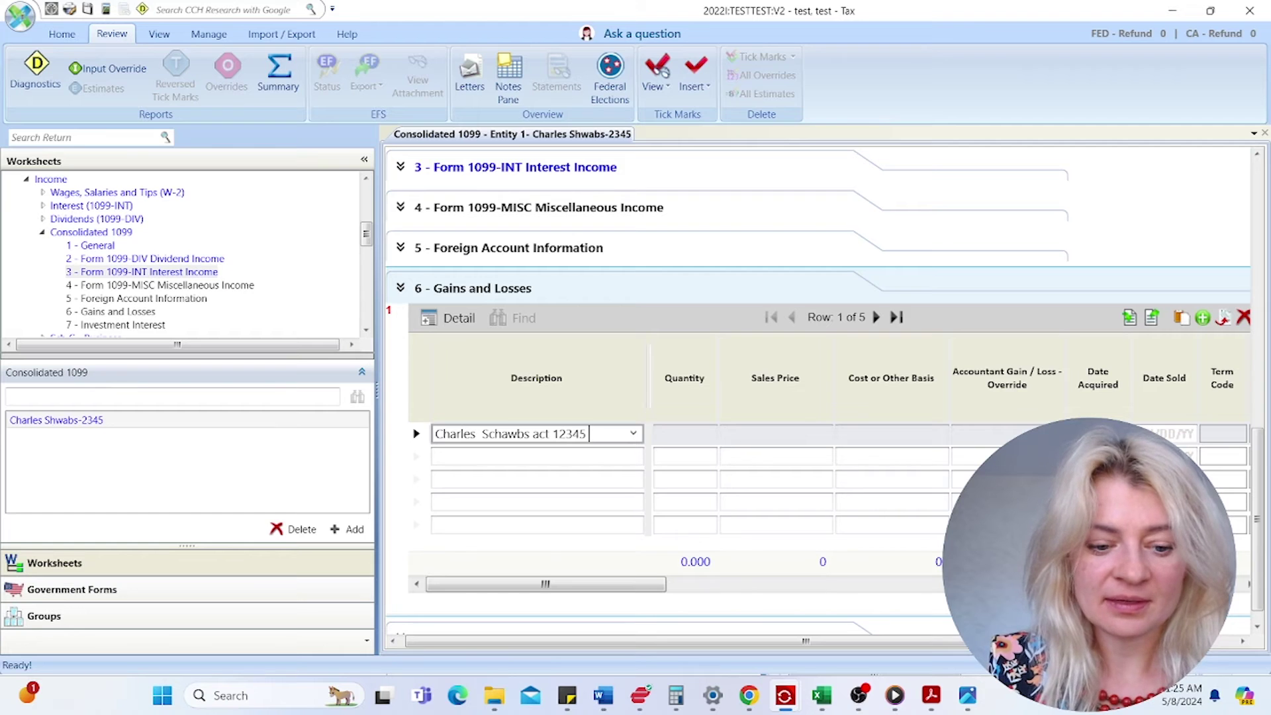
pyautogui.write('orted')
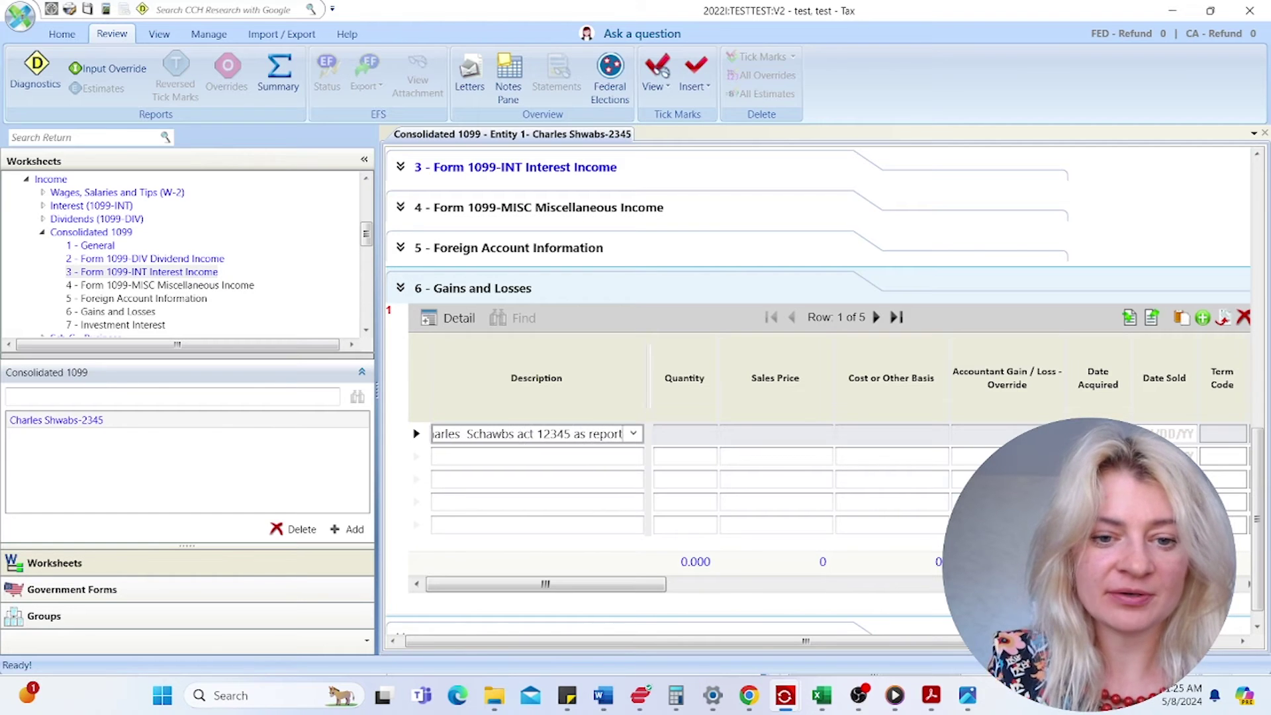
pyautogui.click(750, 439)
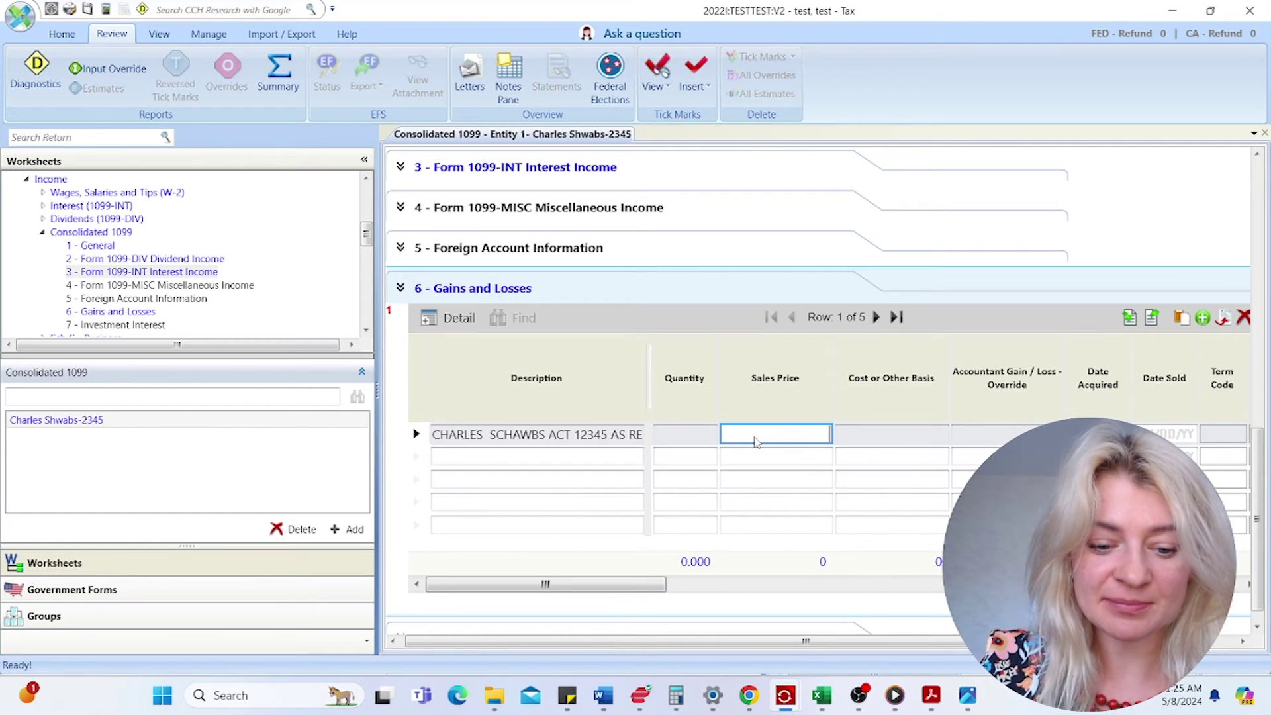
pyautogui.write('167998')
pyautogui.click(849, 434)
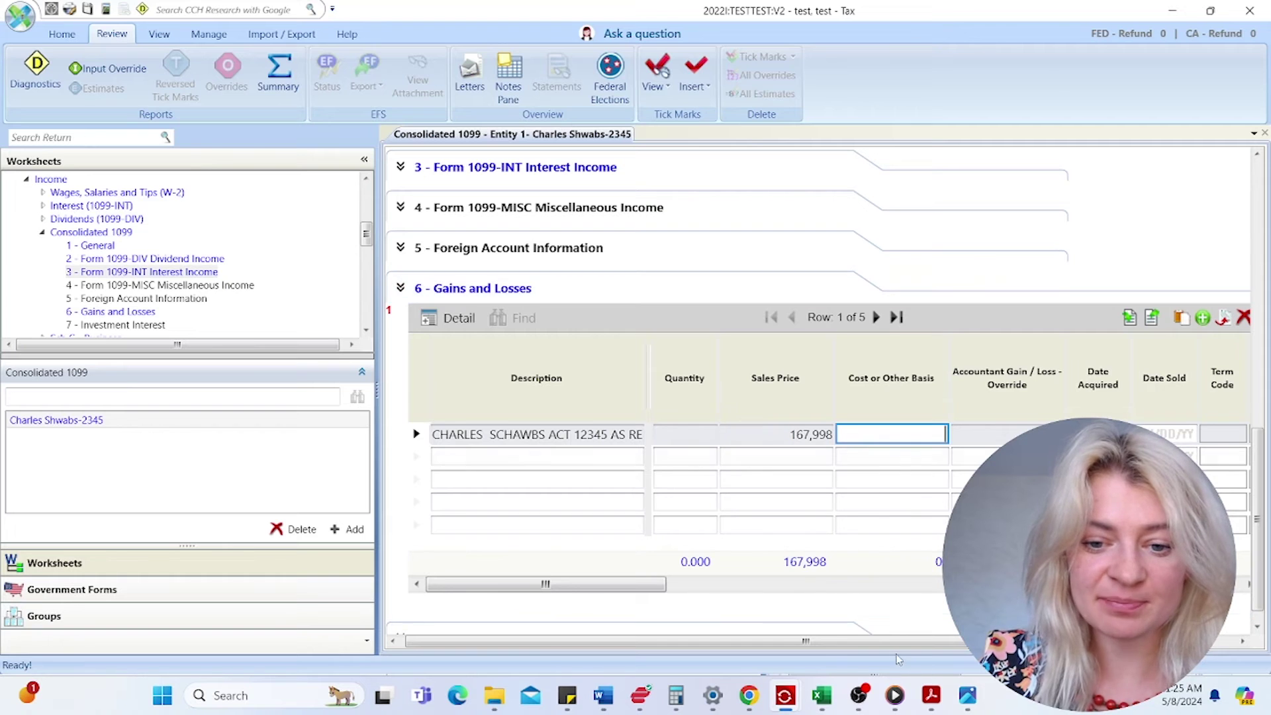
# - Copy the 211,944.55 cost basis from the PDF into the sale's Cost or Other Basis
pyautogui.click(931, 695)
pyautogui.doubleClick(817, 358)
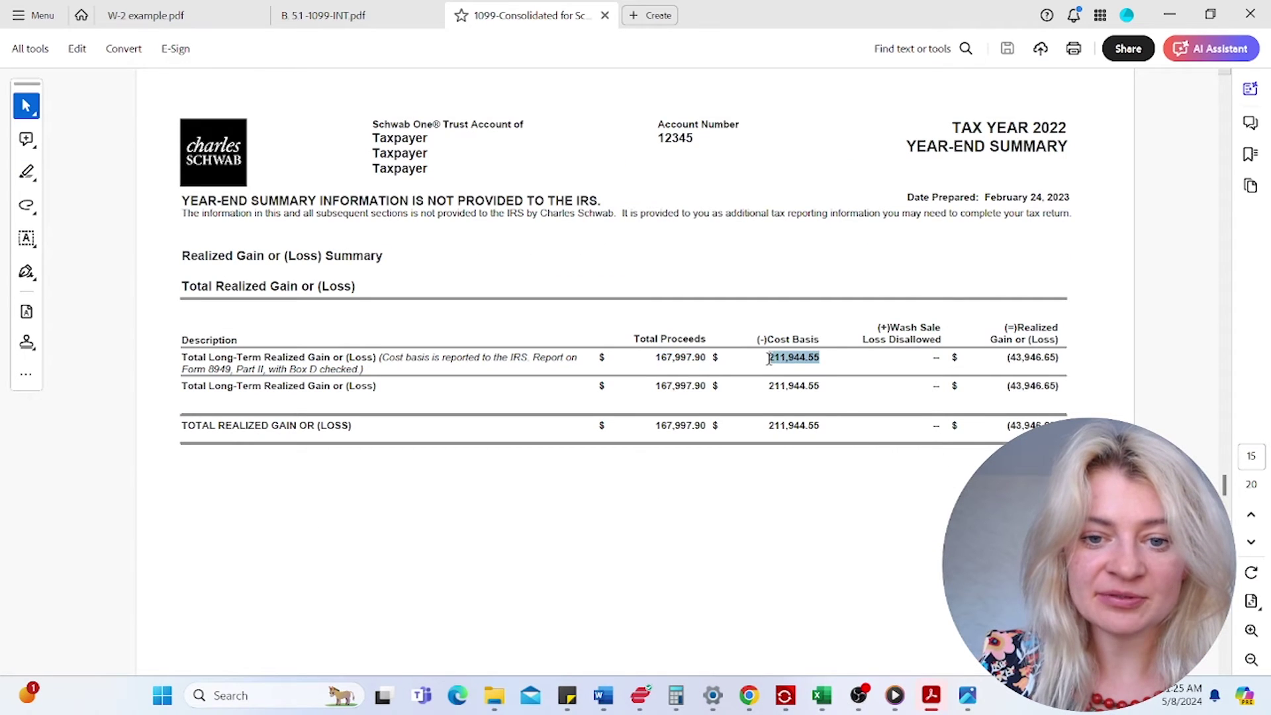
pyautogui.click(1169, 15)
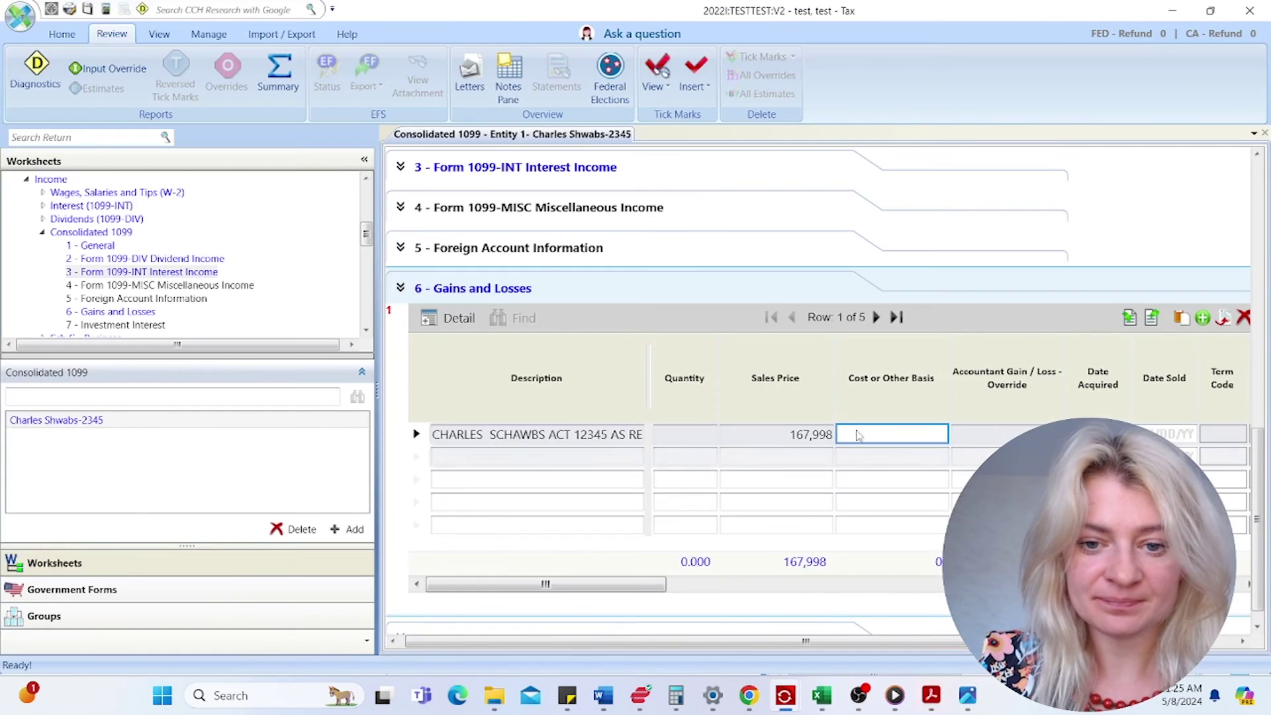
pyautogui.hotkey('ctrl', 'v')
pyautogui.click(895, 455)
pyautogui.moveTo(563, 584); pyautogui.dragTo(640, 584)
# - Set term code L and 1099-B code A for the Schwab sale, then open its detail form
pyautogui.click(827, 437)
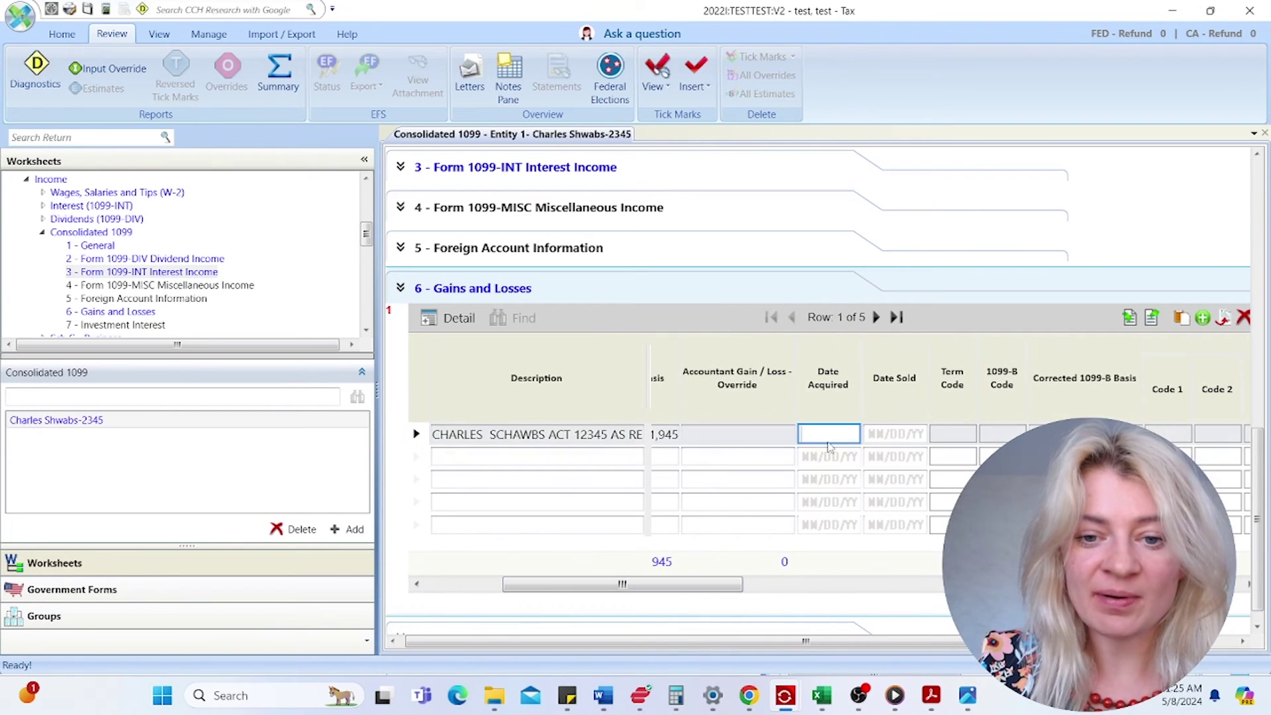
pyautogui.click(951, 437)
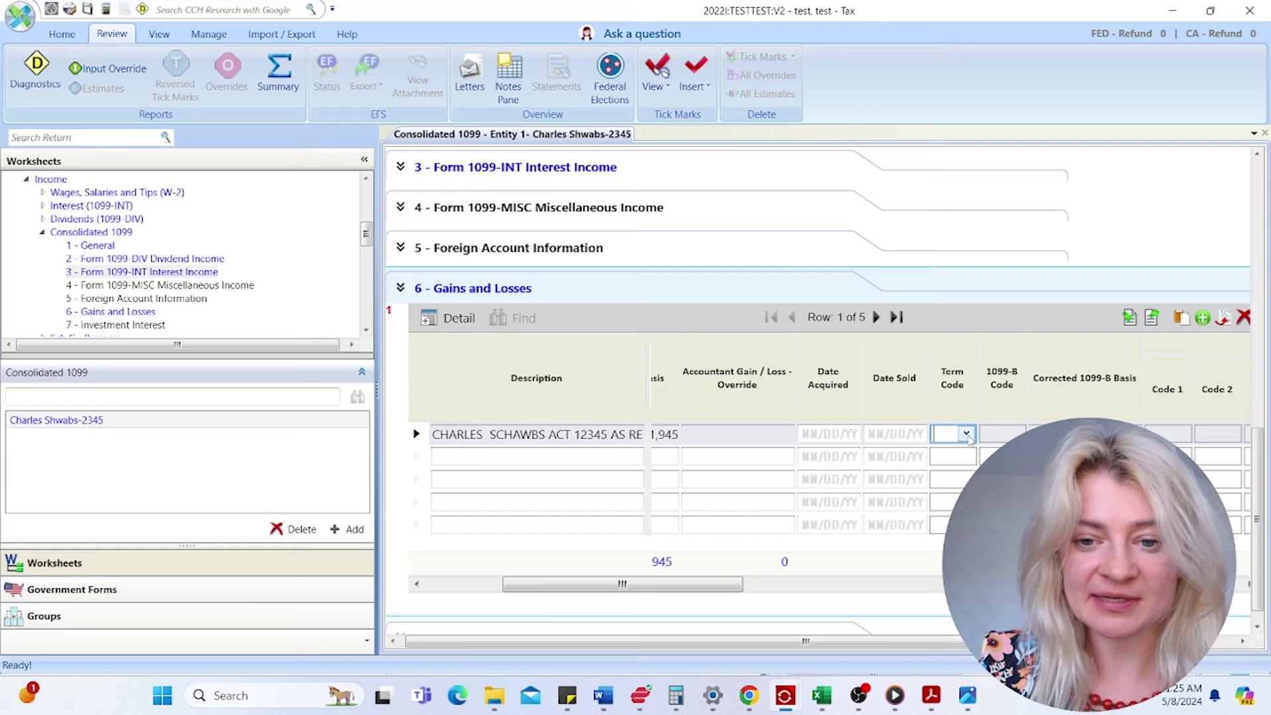
pyautogui.click(967, 434)
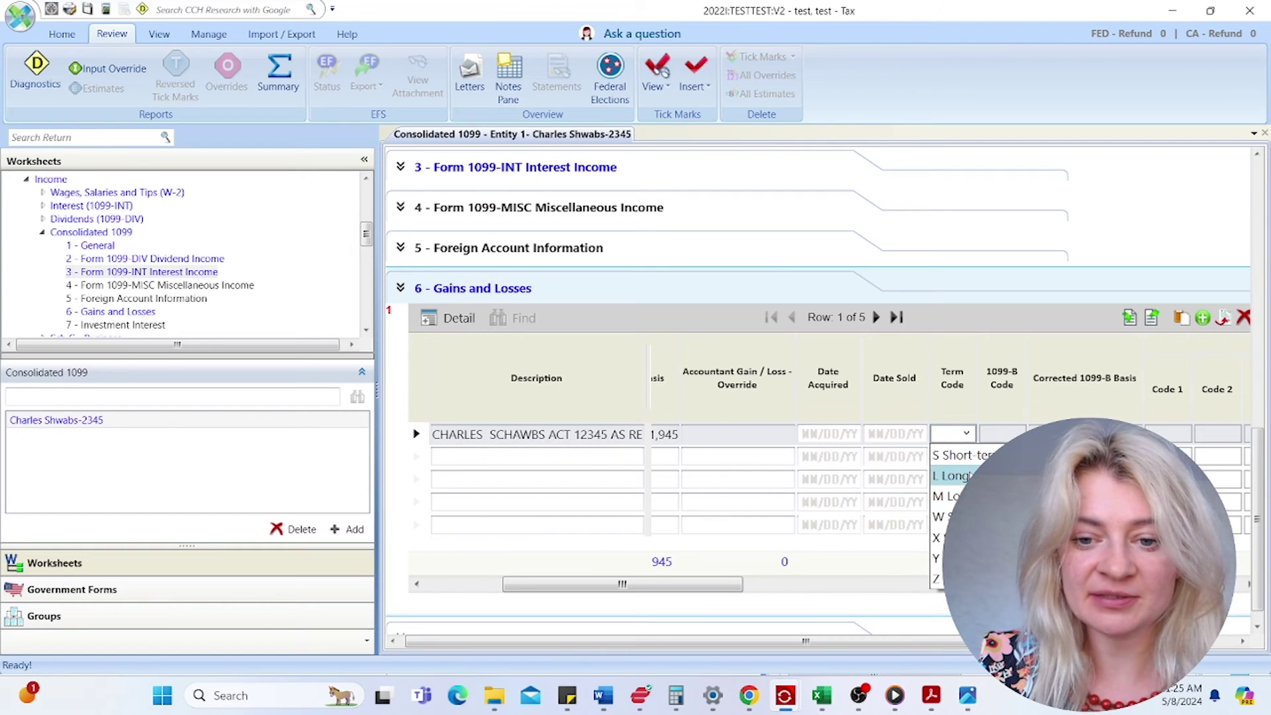
pyautogui.click(970, 476)
pyautogui.click(1009, 435)
pyautogui.click(1015, 433)
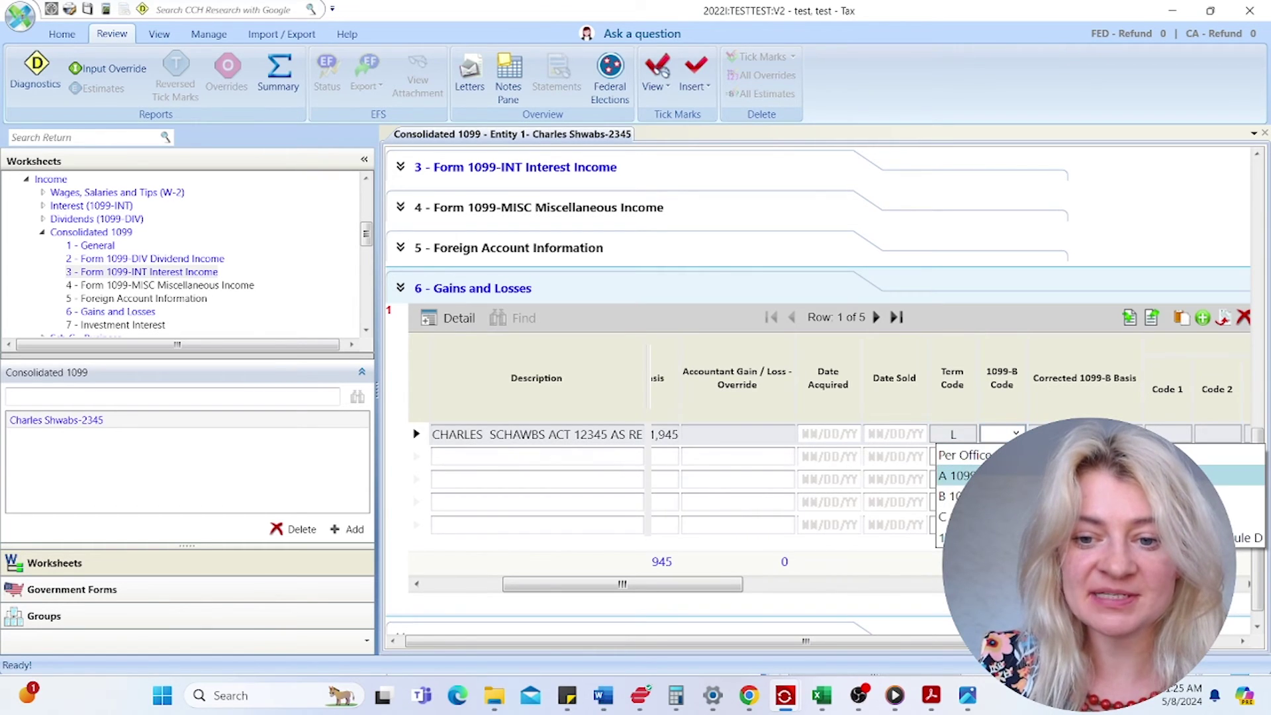
pyautogui.click(959, 476)
pyautogui.click(895, 434)
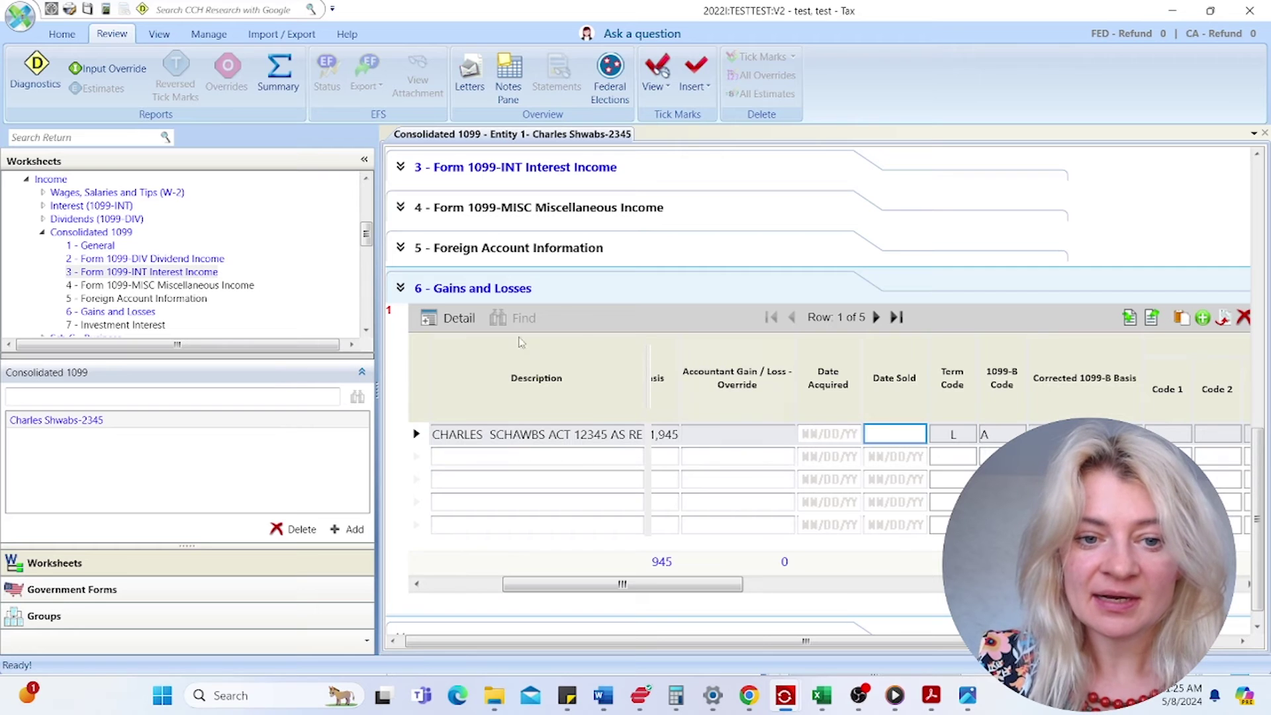
pyautogui.click(449, 319)
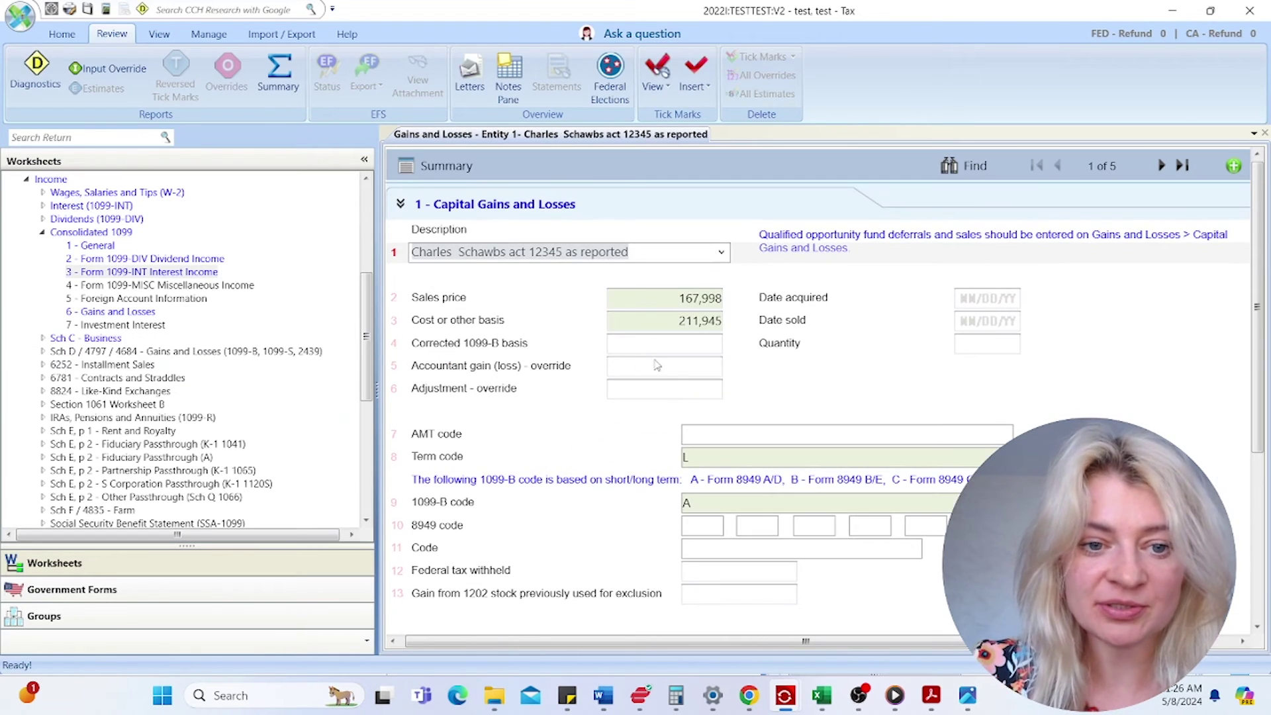
# - Enter 99/99/99 (various) as the Schwab sale's date acquired
pyautogui.click(977, 300)
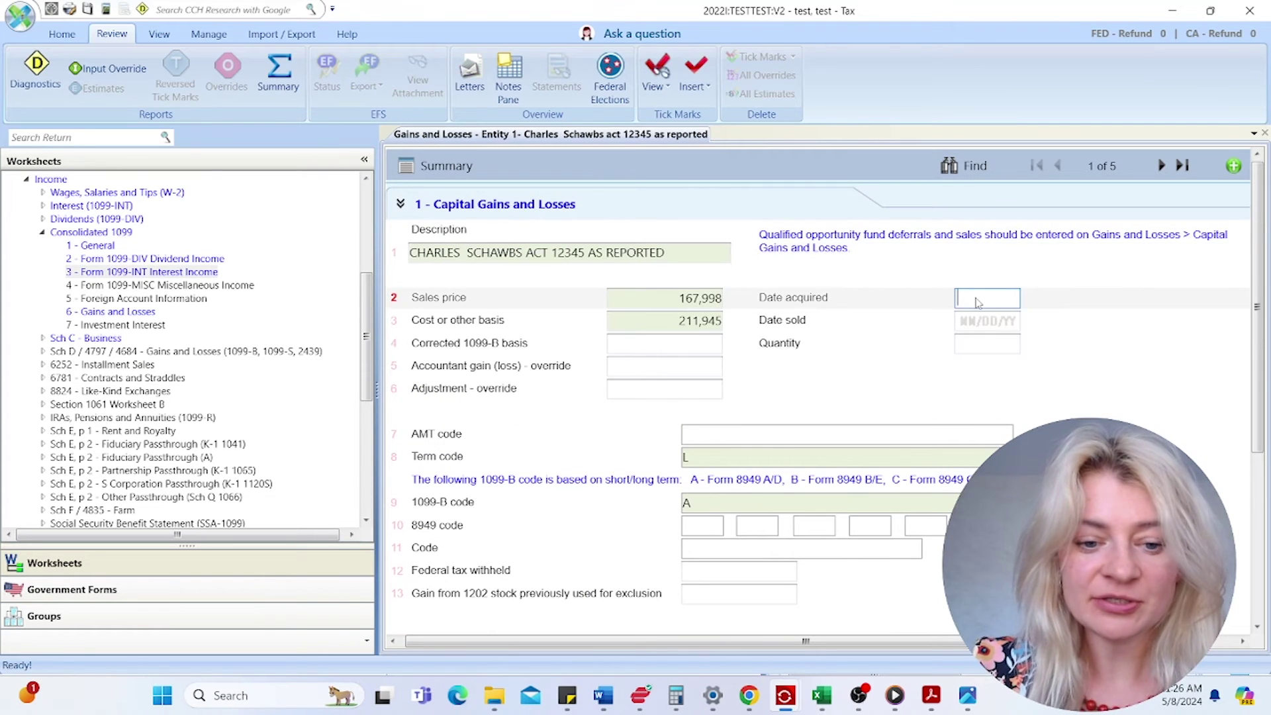
pyautogui.write('12/31')
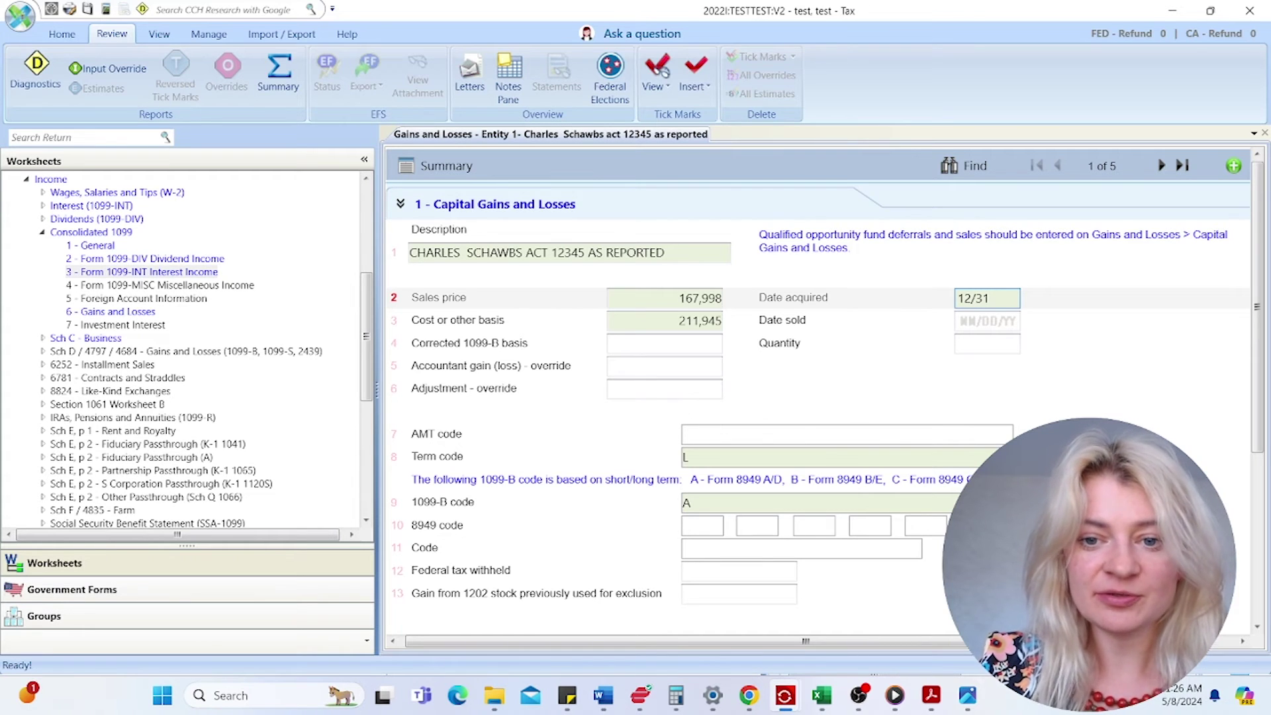
pyautogui.press('BackSpace')
pyautogui.press('BackSpace')
pyautogui.press('BackSpace')
pyautogui.press('BackSpace')
pyautogui.press('BackSpace')
pyautogui.write('99')
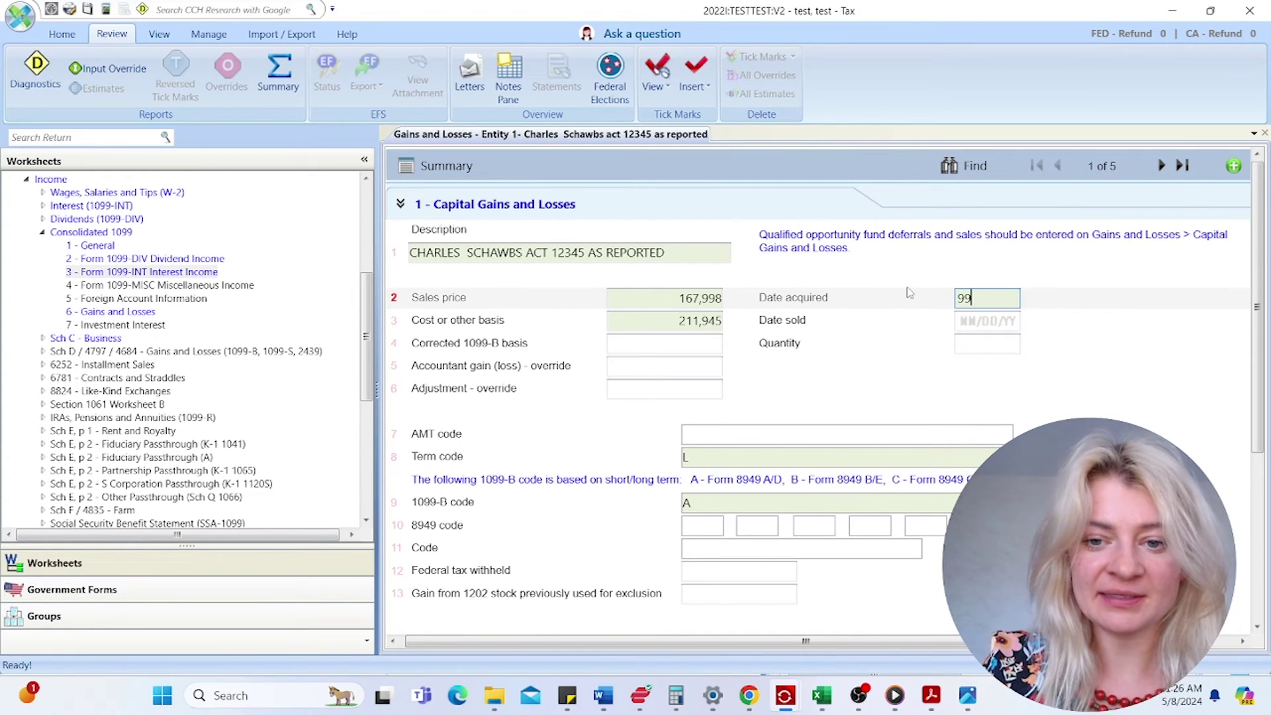
pyautogui.write('/99/99')
pyautogui.click(971, 318)
# - Enter 12/31/22 as the date sold after clearing the bad-date errors, then return to the sections list
pyautogui.click(989, 300)
pyautogui.hotkey('ctrl', 'c')
pyautogui.click(989, 321)
pyautogui.hotkey('ctrl', 'v')
pyautogui.click(981, 342)
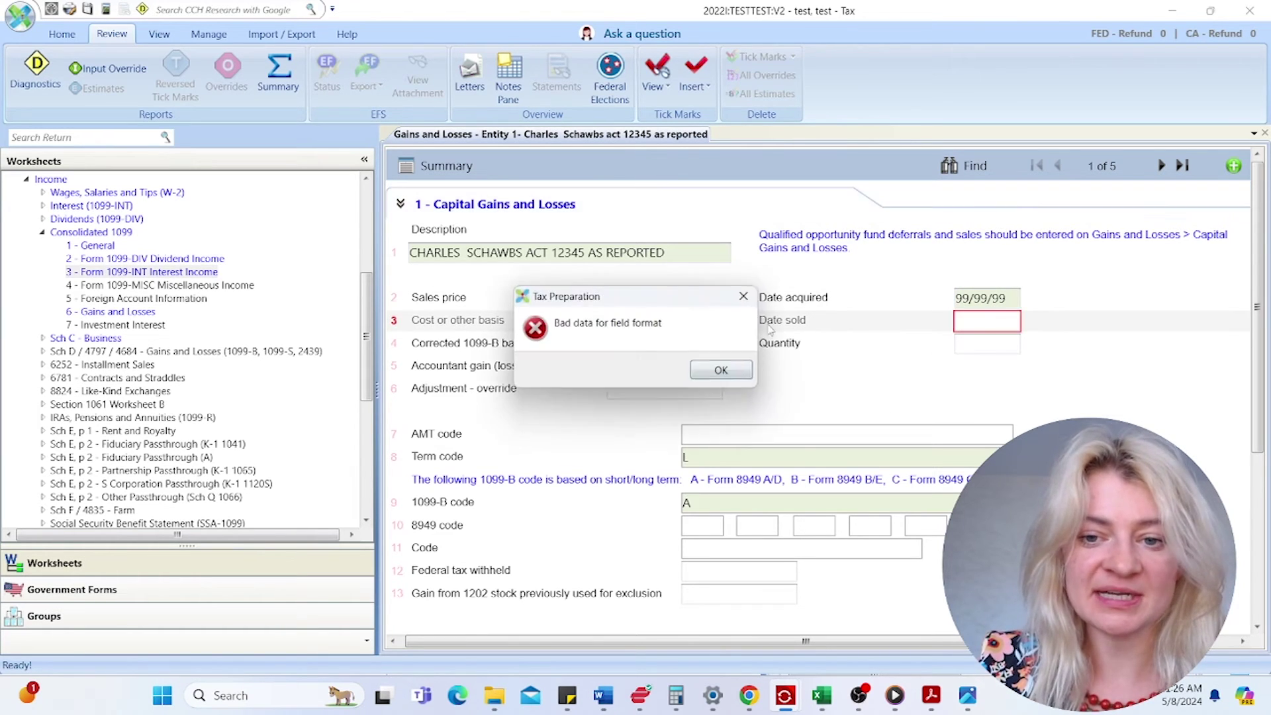
pyautogui.press('Return')
pyautogui.hotkey('ctrl', 'v')
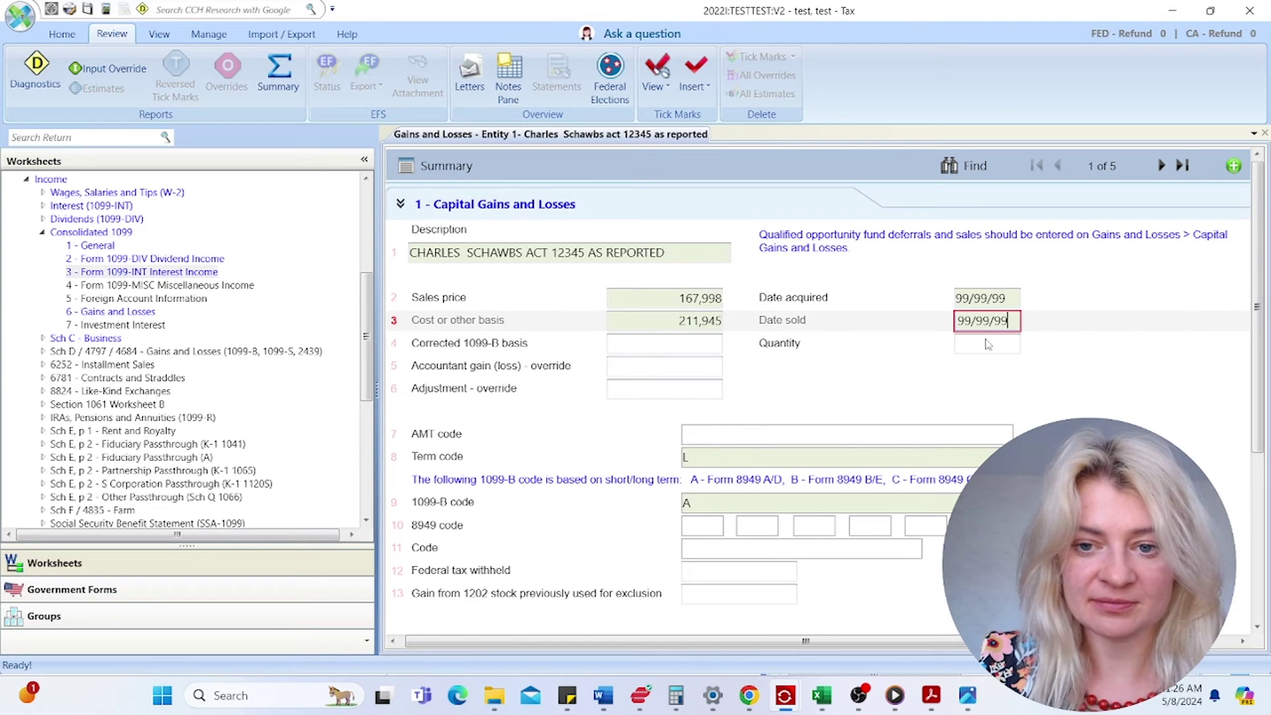
pyautogui.click(989, 343)
pyautogui.click(721, 371)
pyautogui.write('12/31')
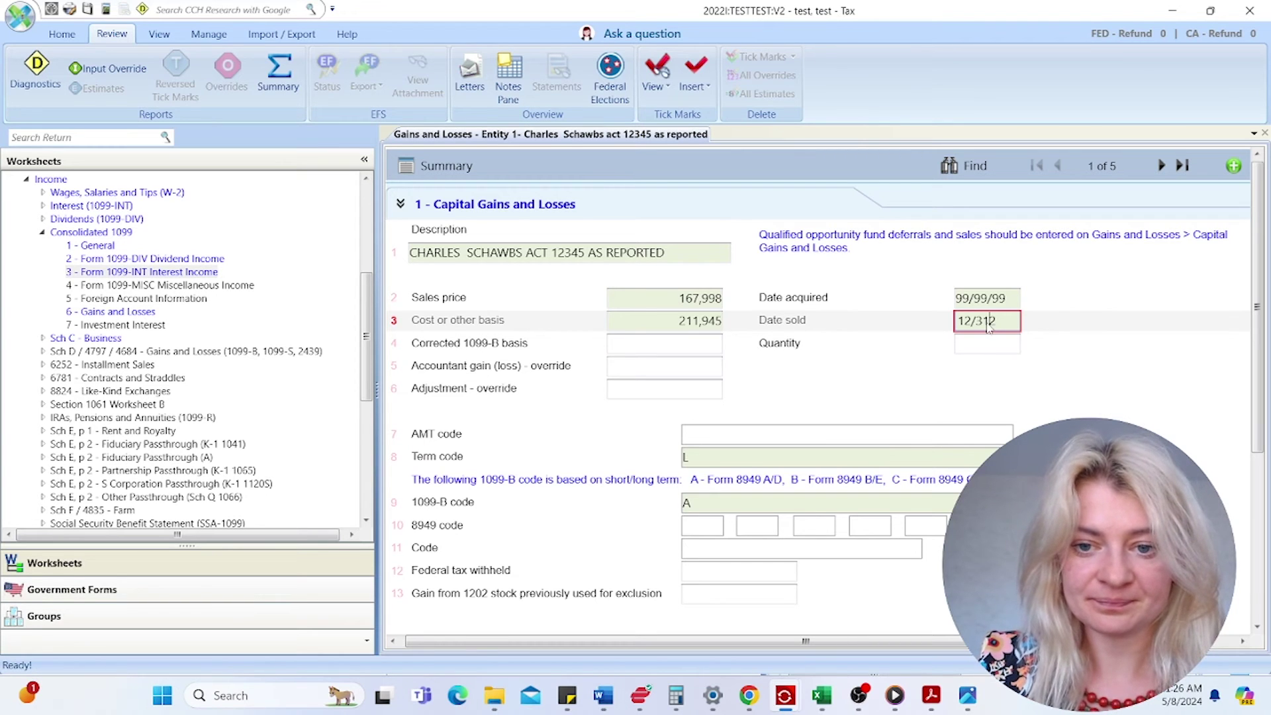
pyautogui.write('22')
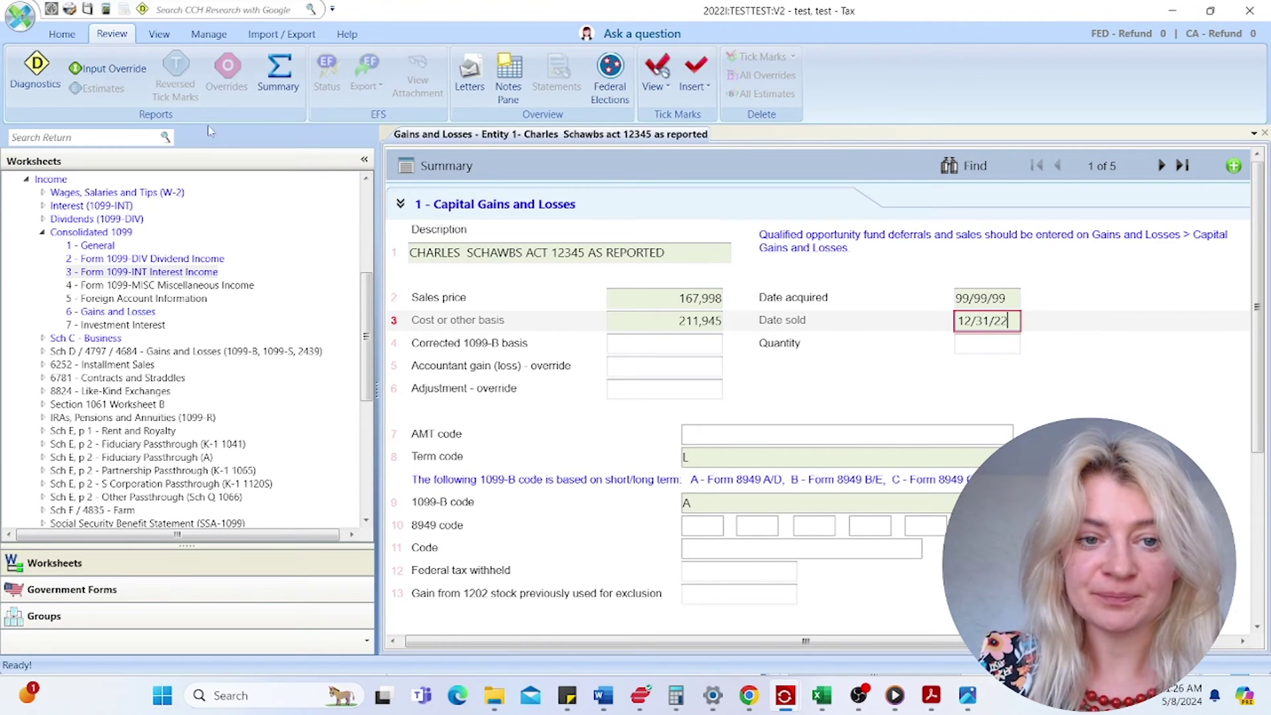
pyautogui.click(409, 166)
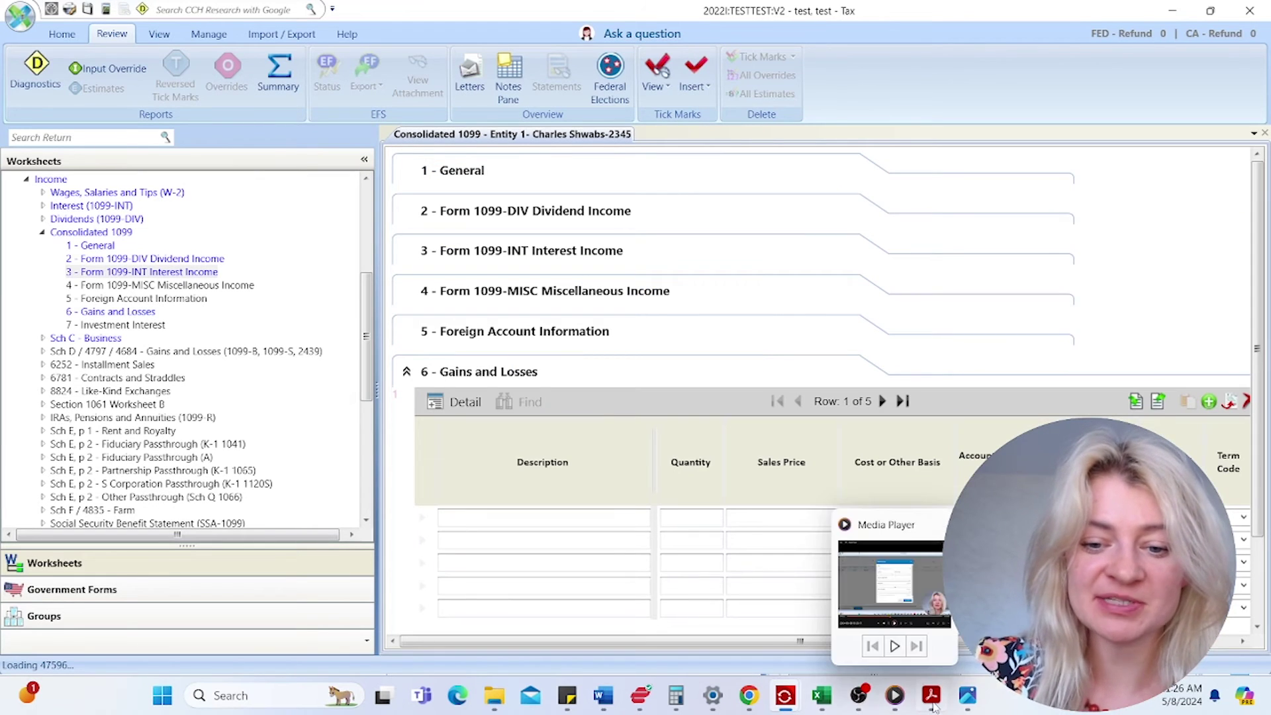
pyautogui.moveTo(931, 696)
pyautogui.click(1099, 615)
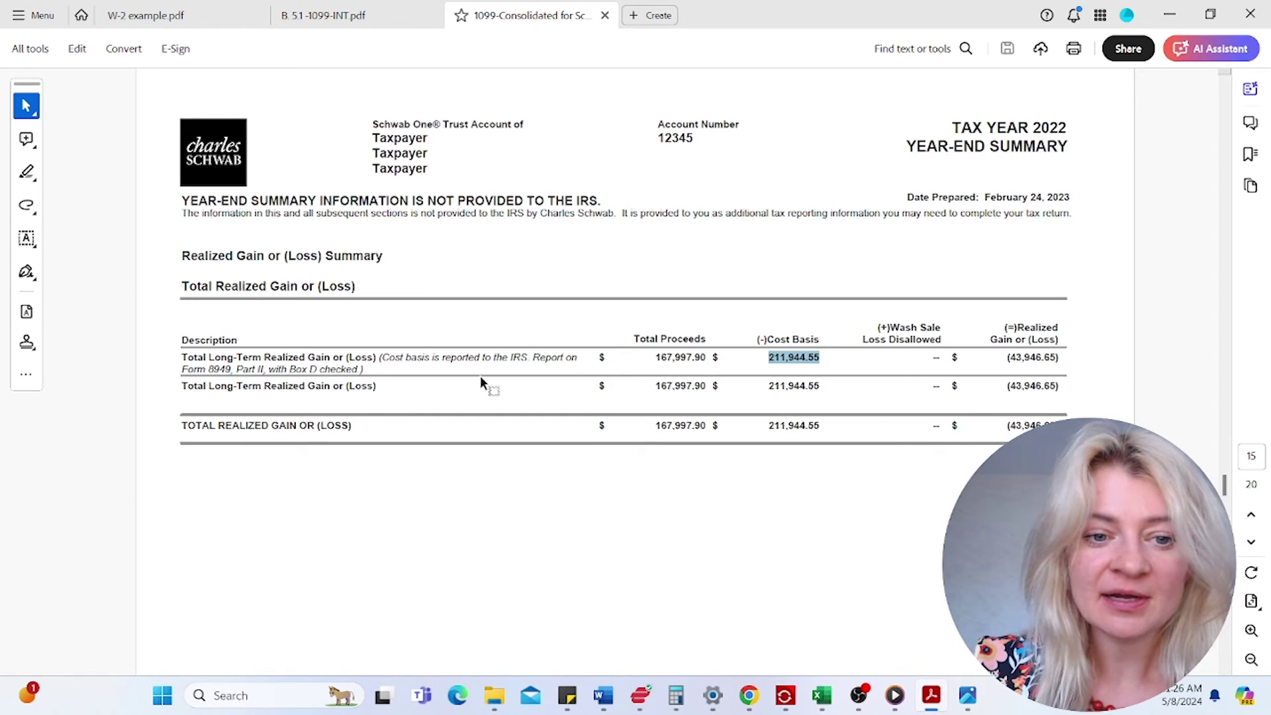
pyautogui.moveTo(424, 361); pyautogui.dragTo(511, 360)
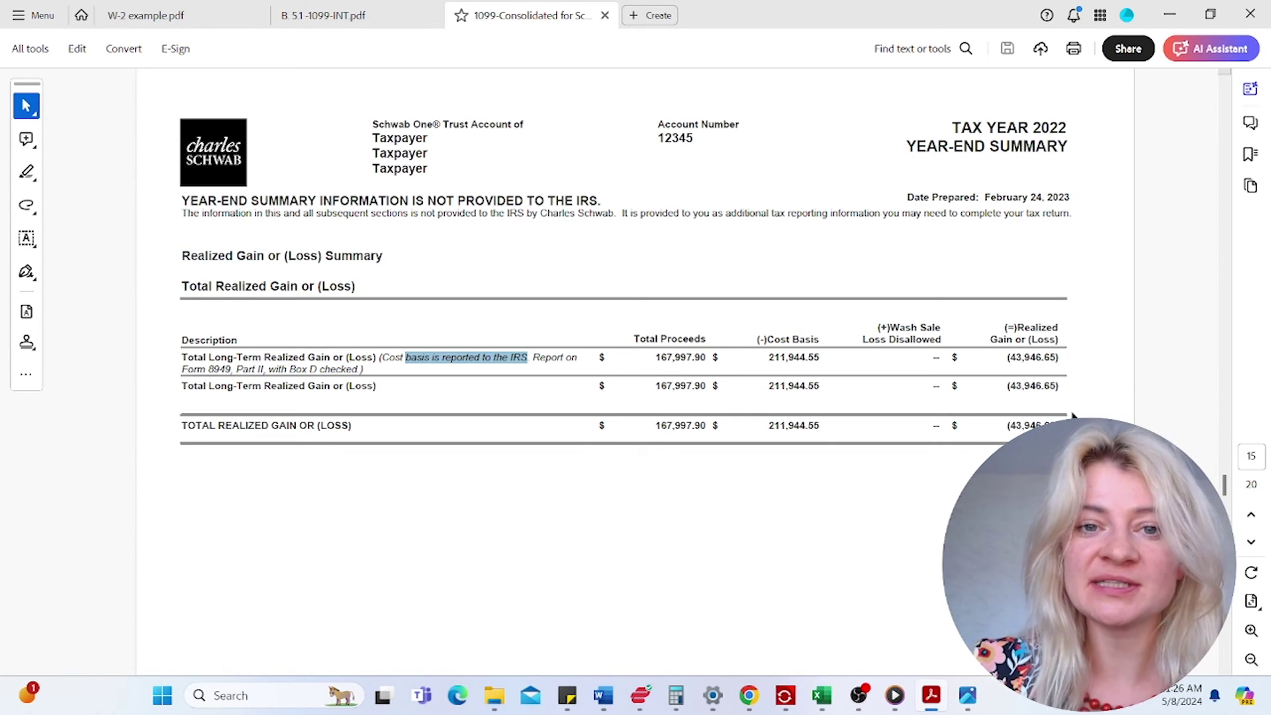
pyautogui.click(1170, 20)
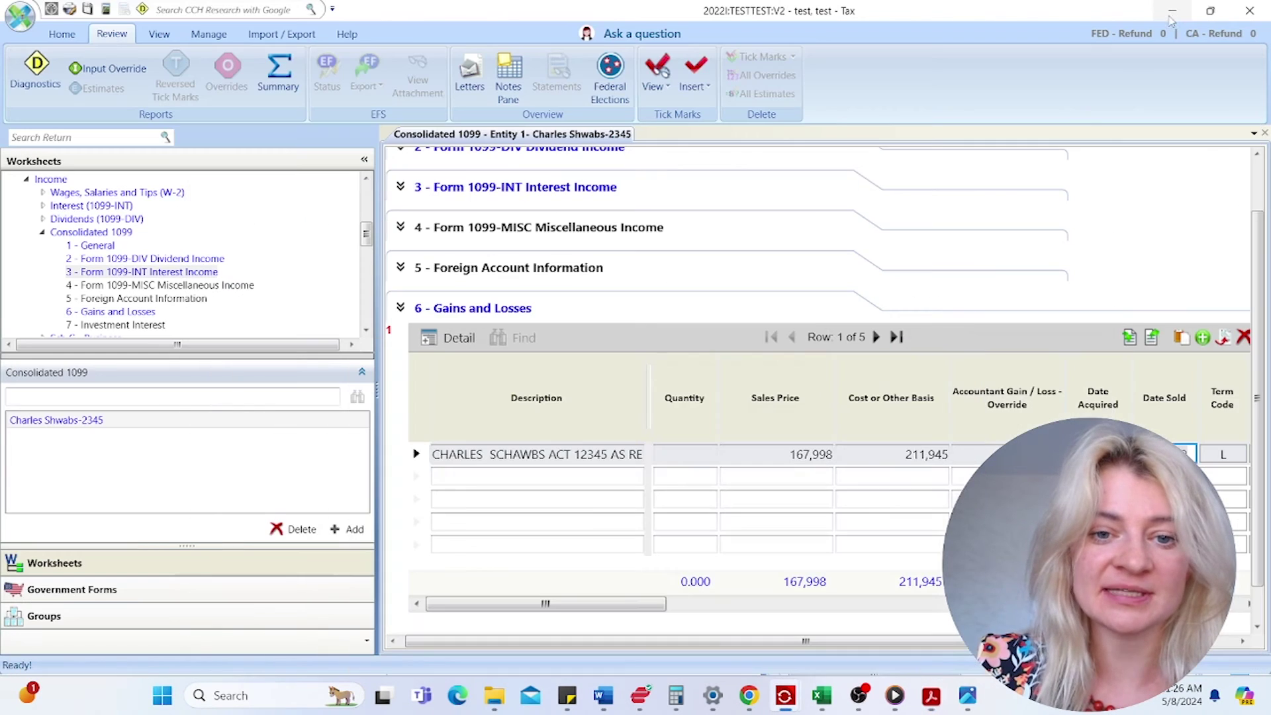
# - Recalculate the return, giving federal 163 due and California refund 2,444
pyautogui.click(797, 499)
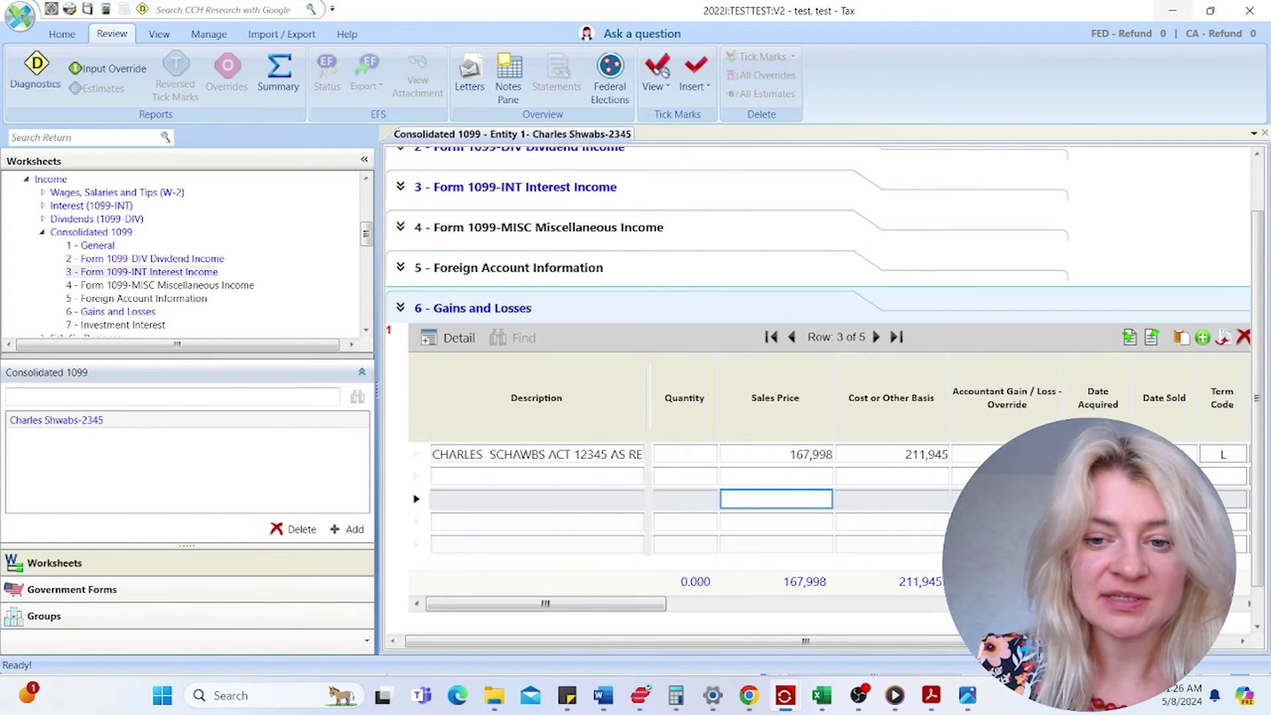
pyautogui.click(61, 34)
pyautogui.click(27, 101)
pyautogui.click(41, 141)
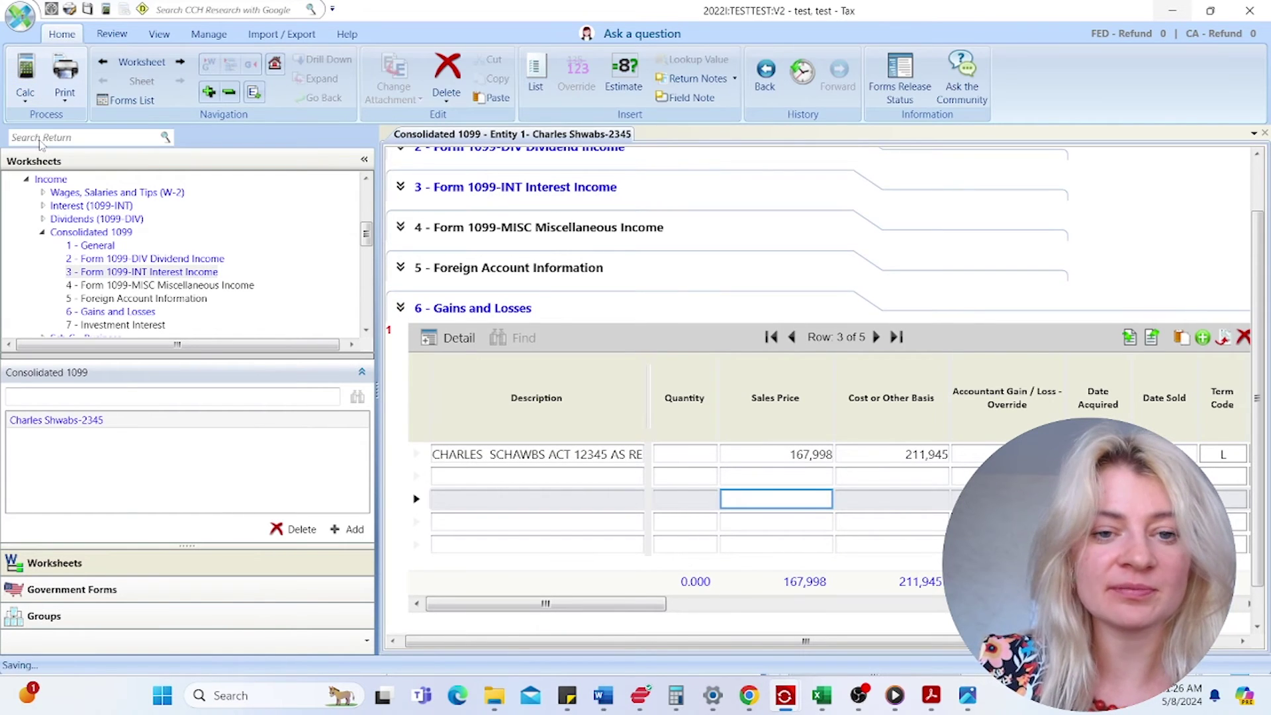
# - Check the 43,946.65 realized loss in the Schwab PDF, then show the government forms list
pyautogui.click(935, 695)
pyautogui.click(922, 612)
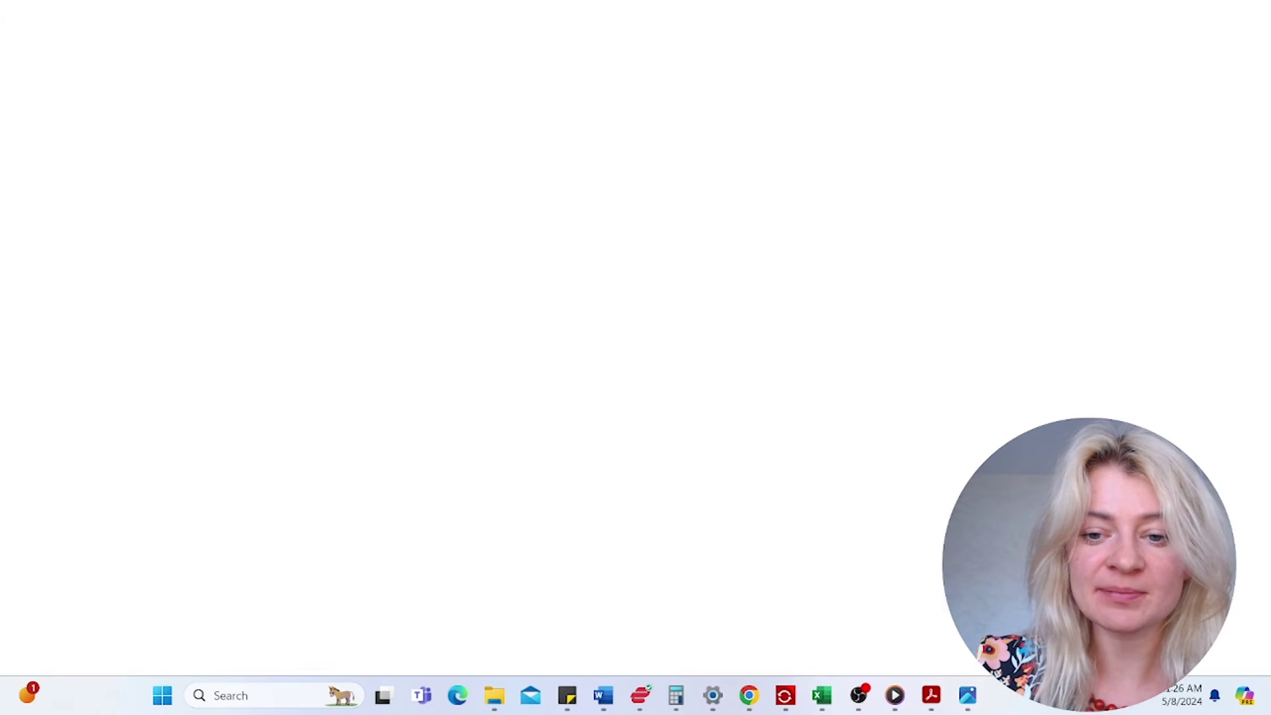
pyautogui.moveTo(1050, 357); pyautogui.dragTo(1010, 357)
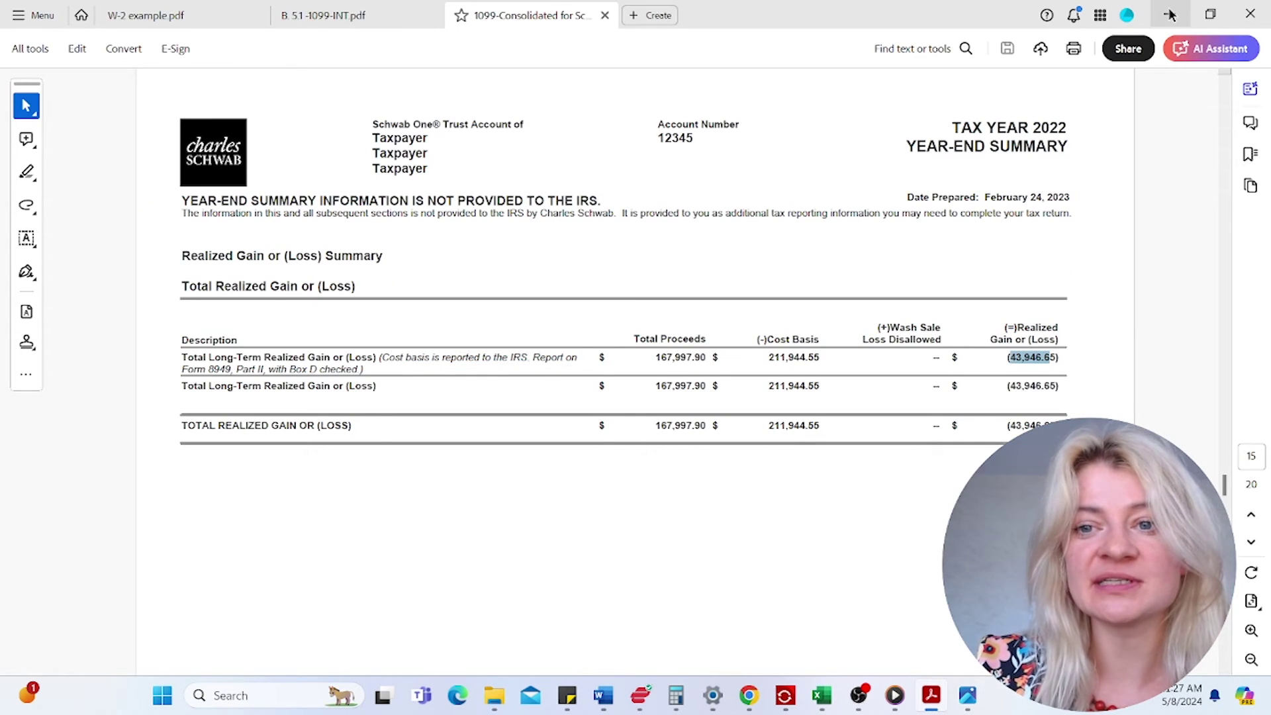
pyautogui.click(1171, 15)
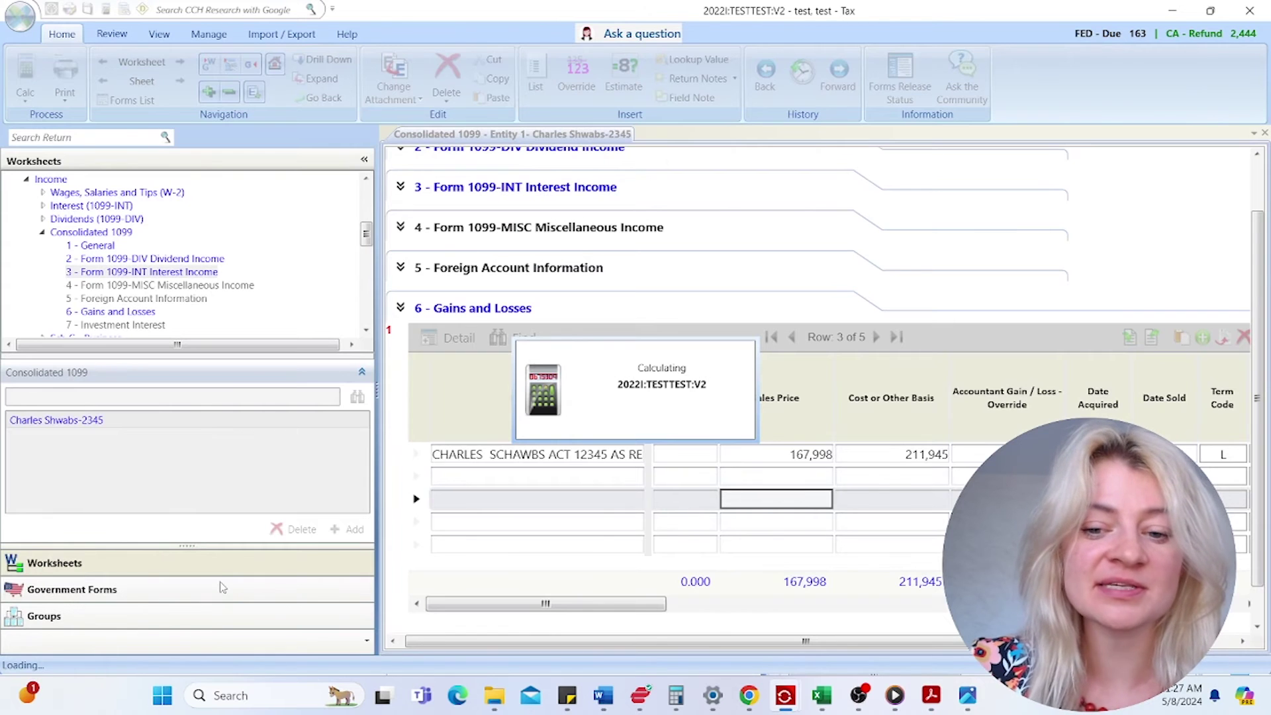
pyautogui.click(221, 588)
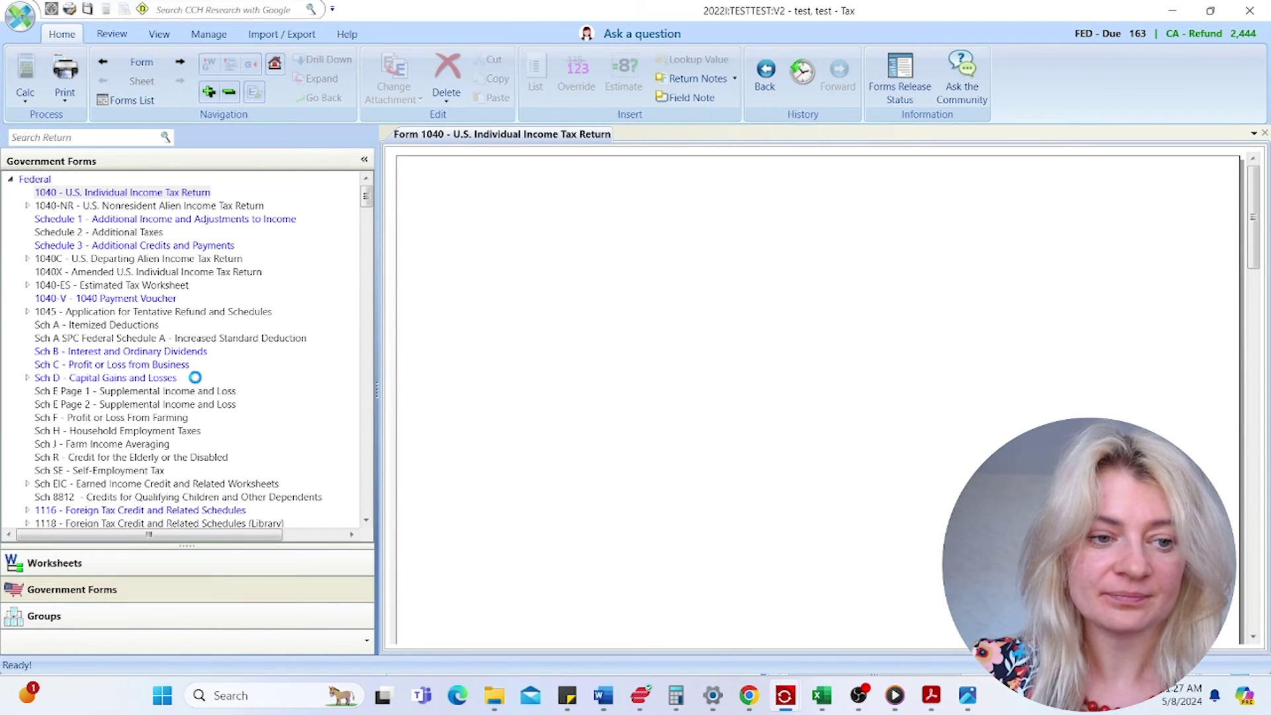
# - Verify Schedule D line 8b: 167,998 proceeds, 211,945 cost, 43,947 loss; then reopen the Consolidated 1099 worksheet
pyautogui.doubleClick(159, 378)
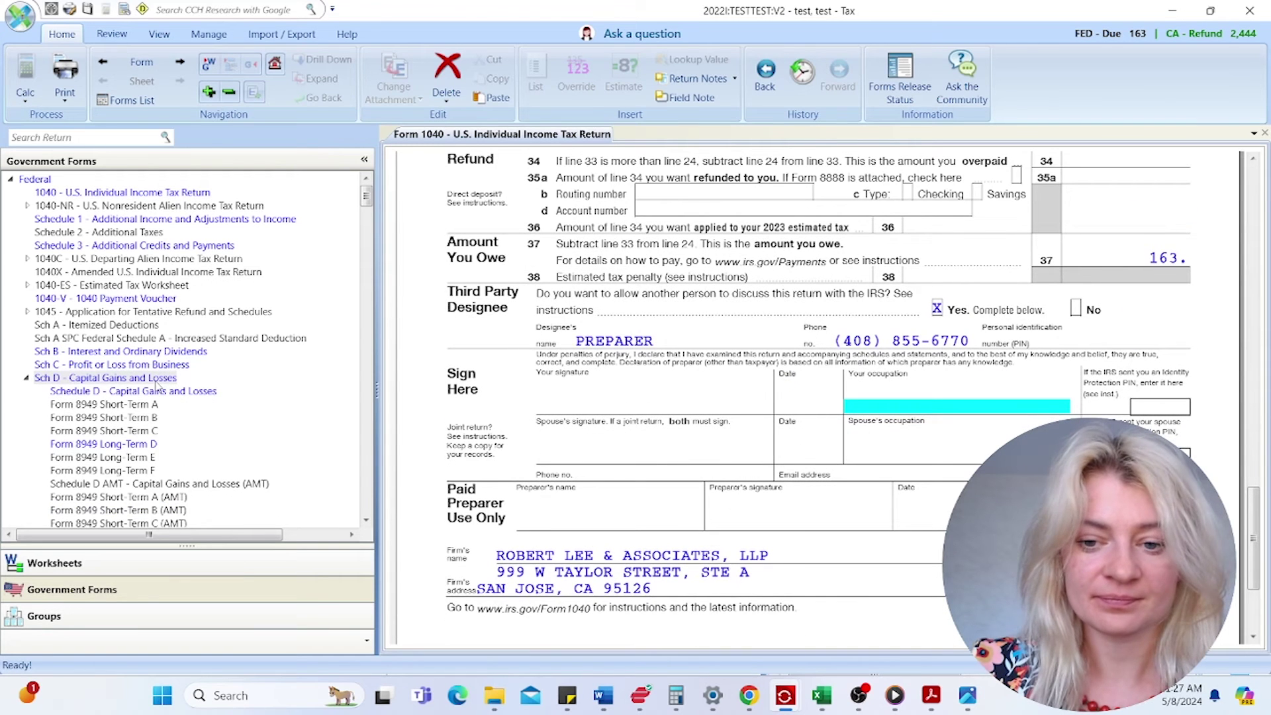
pyautogui.click(158, 394)
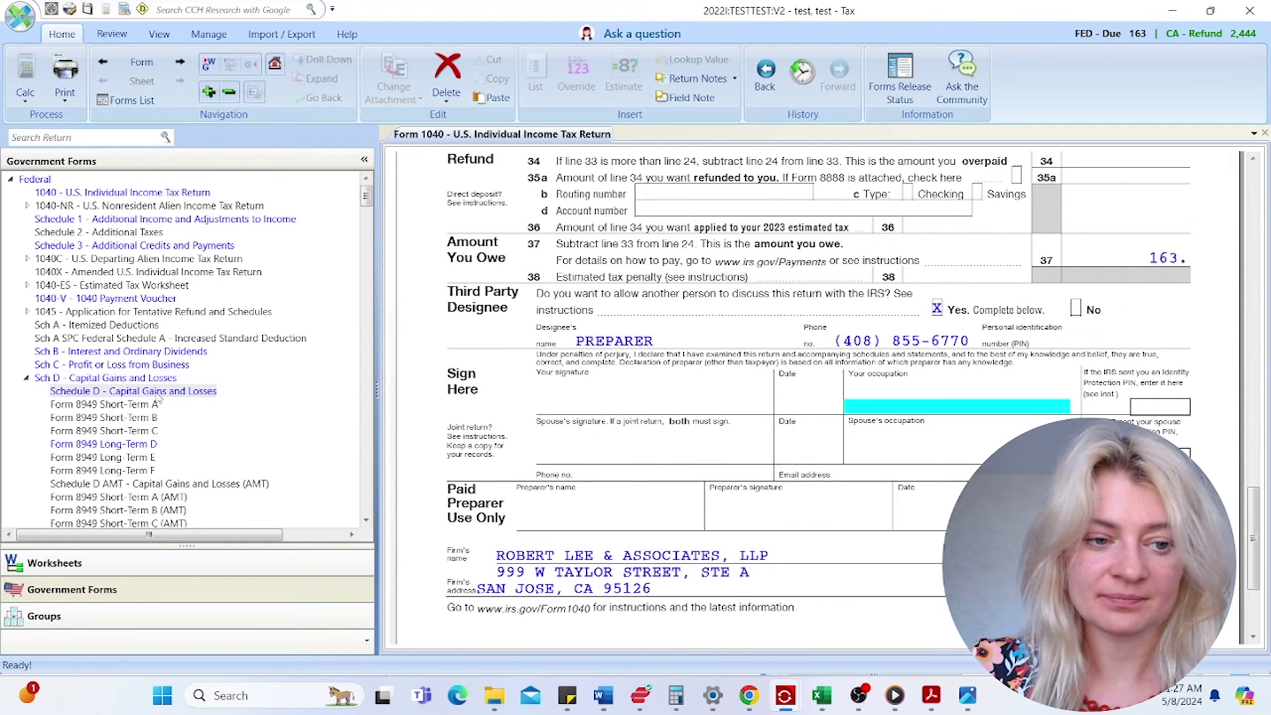
pyautogui.doubleClick(155, 391)
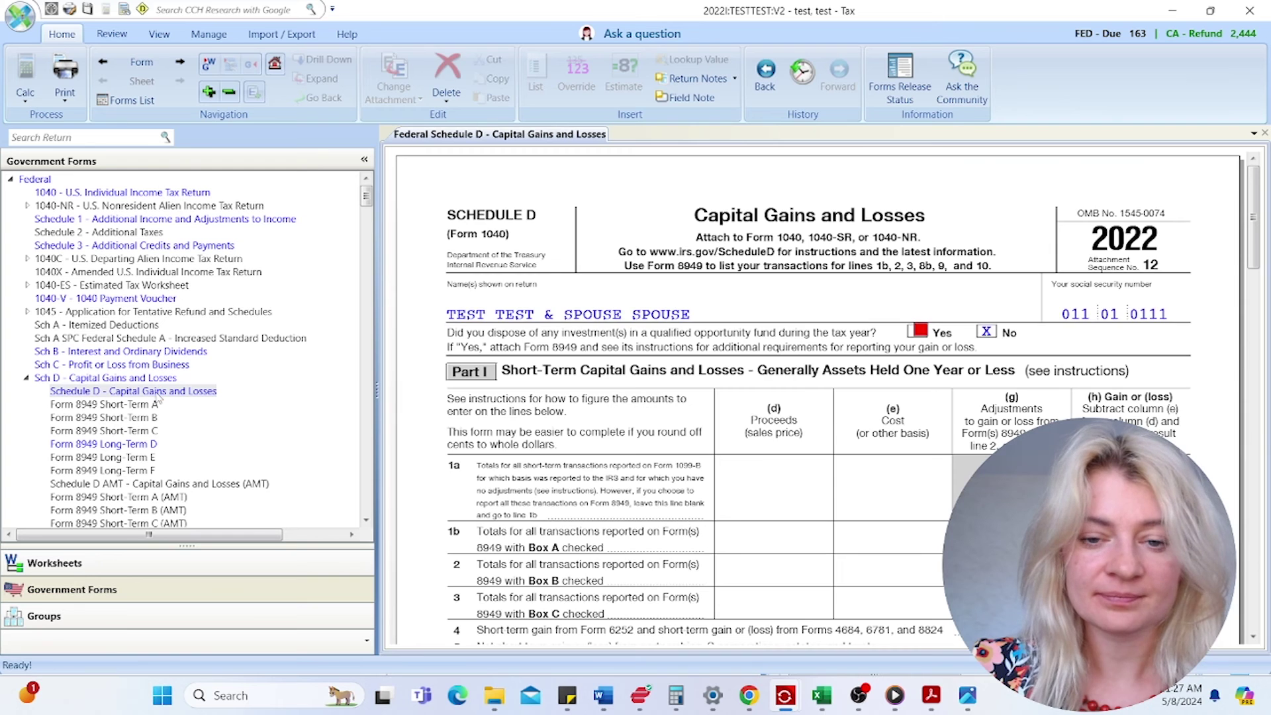
pyautogui.scroll(-3, 898, 426)
pyautogui.scroll(-5, 899, 427)
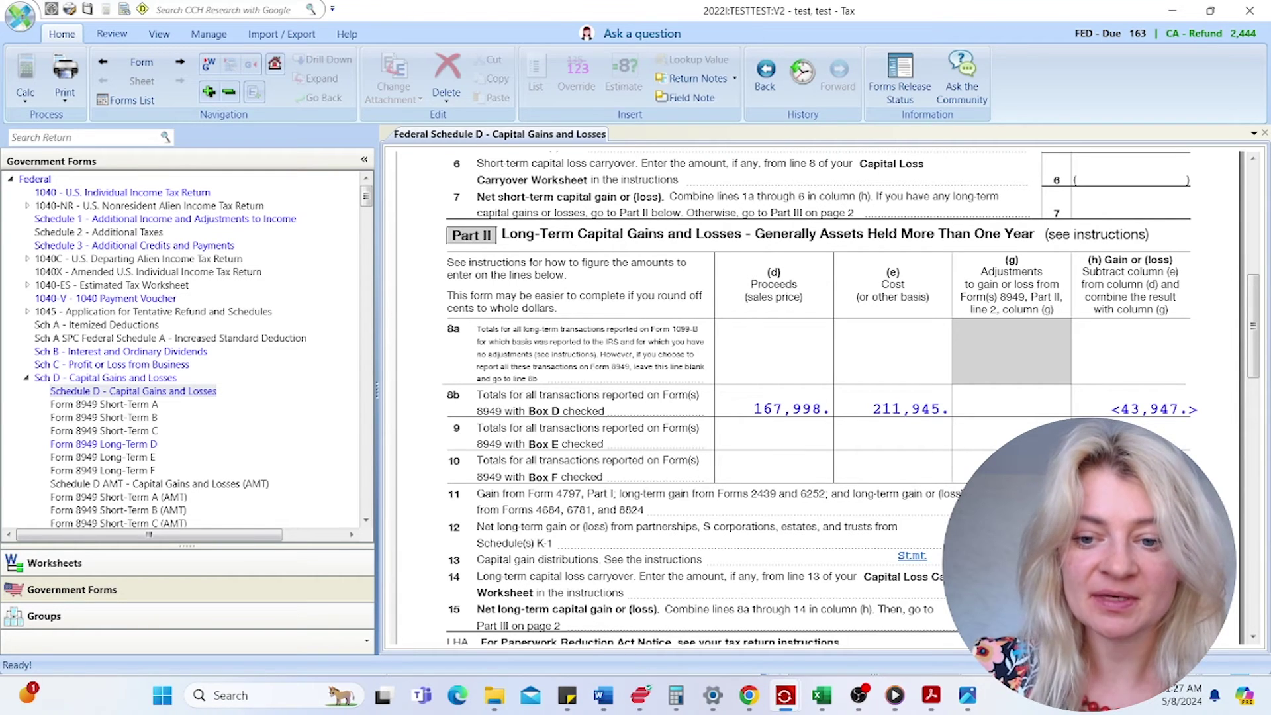
pyautogui.moveTo(979, 683)
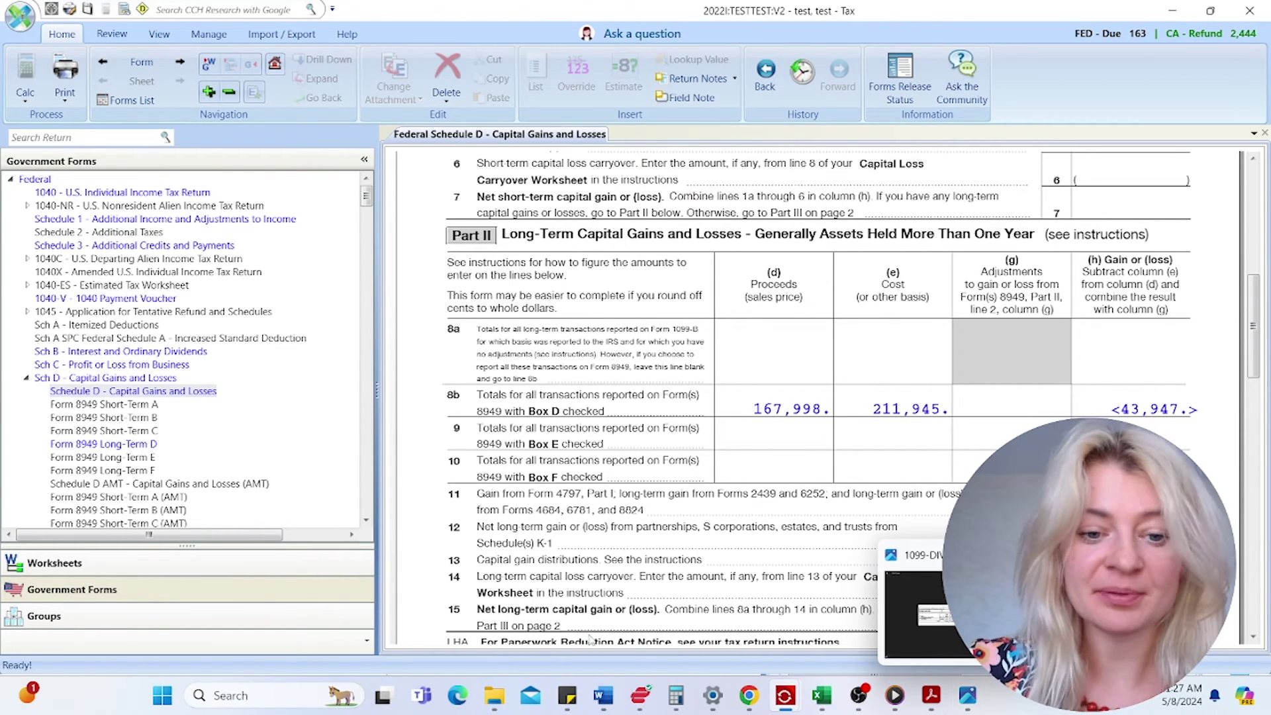
pyautogui.click(203, 564)
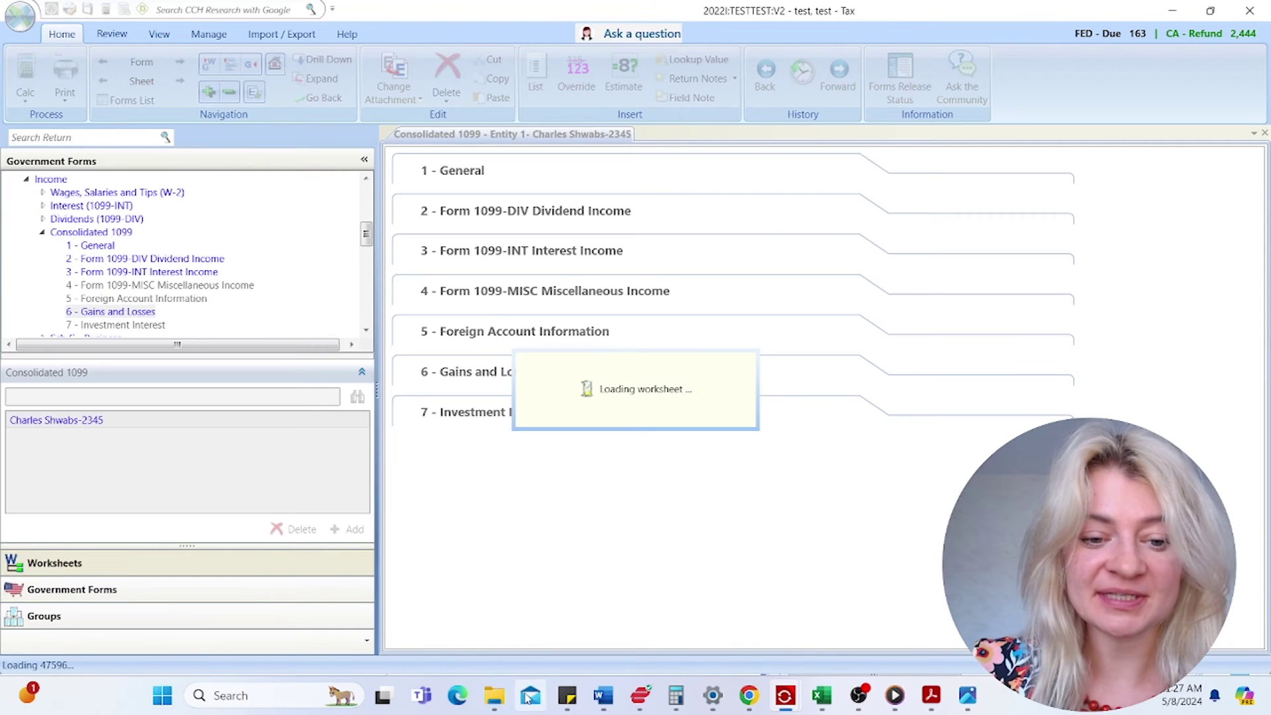
# - View the maximized Fidelity 1099-R image: 18,386.30 gross distribution, distribution code 1
pyautogui.moveTo(497, 695)
pyautogui.click(521, 631)
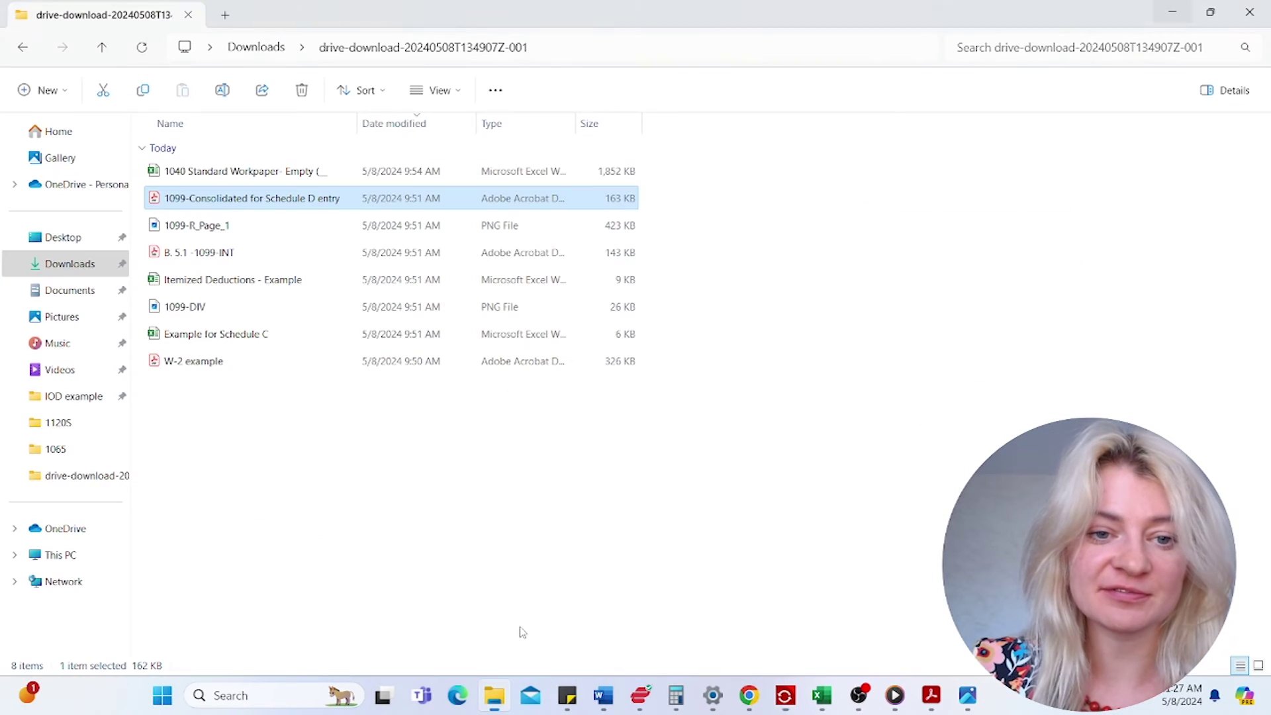
pyautogui.doubleClick(251, 226)
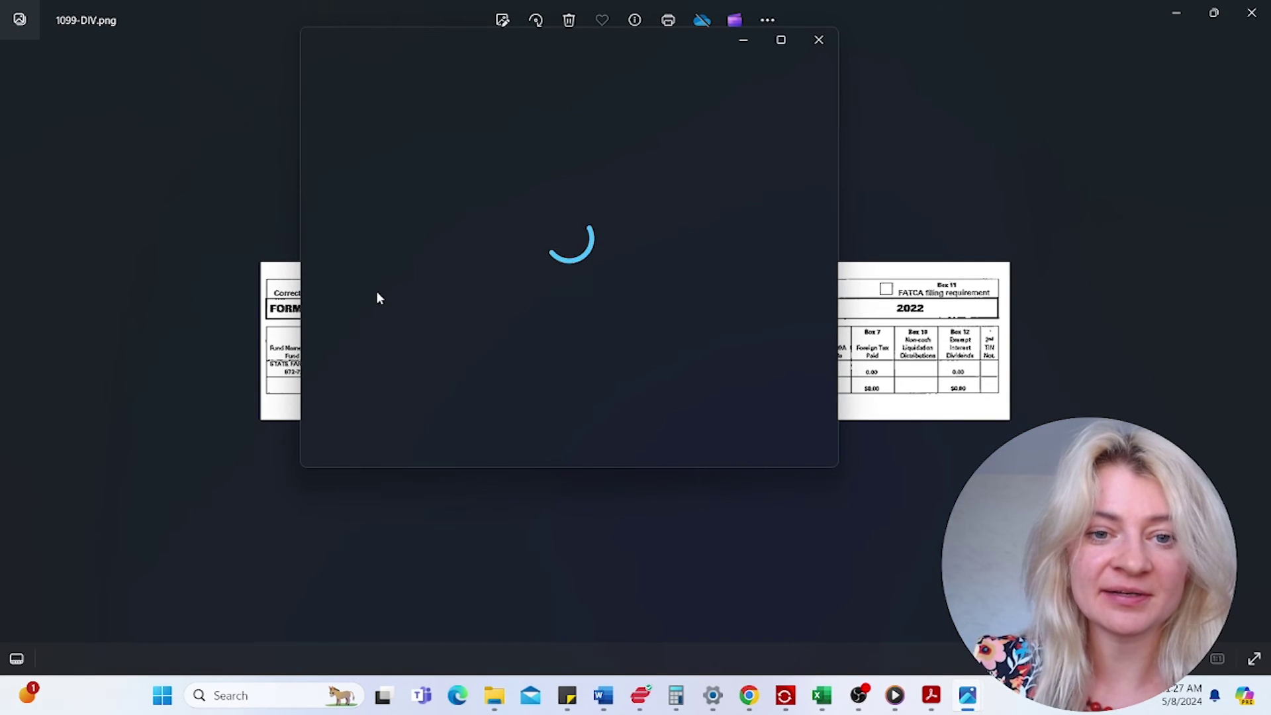
pyautogui.click(782, 40)
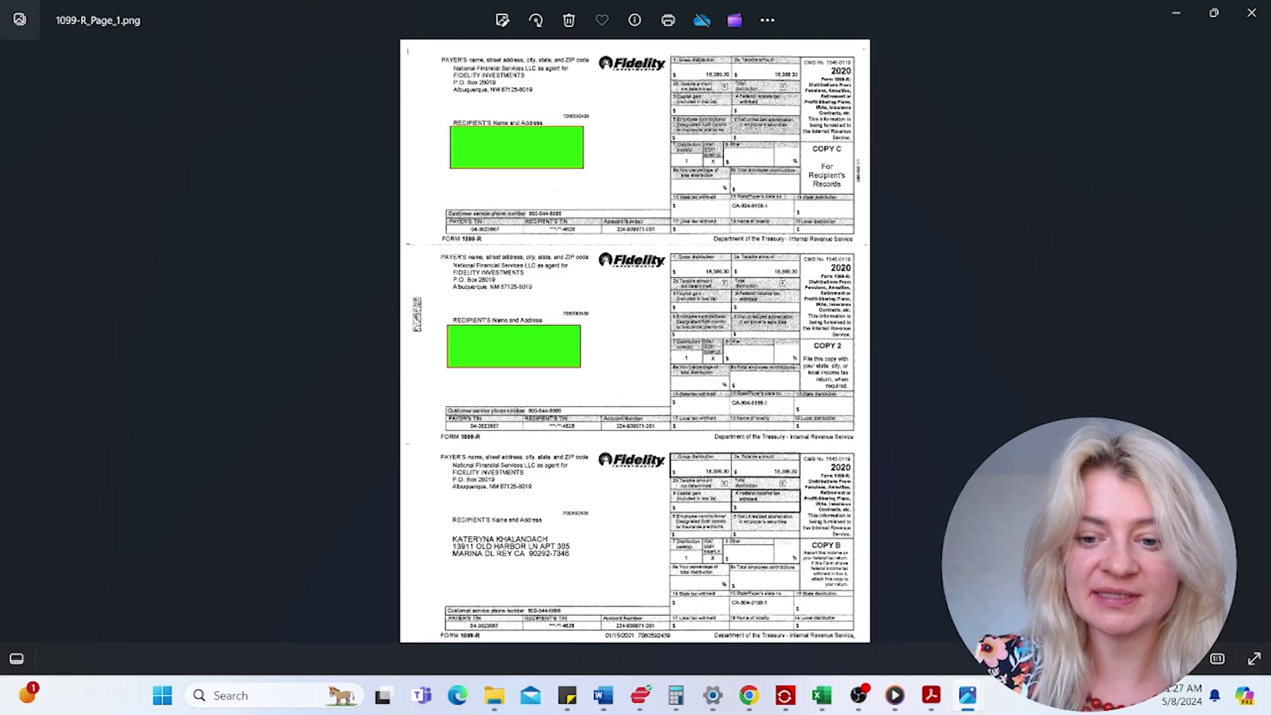
pyautogui.scroll(6, 635, 341)
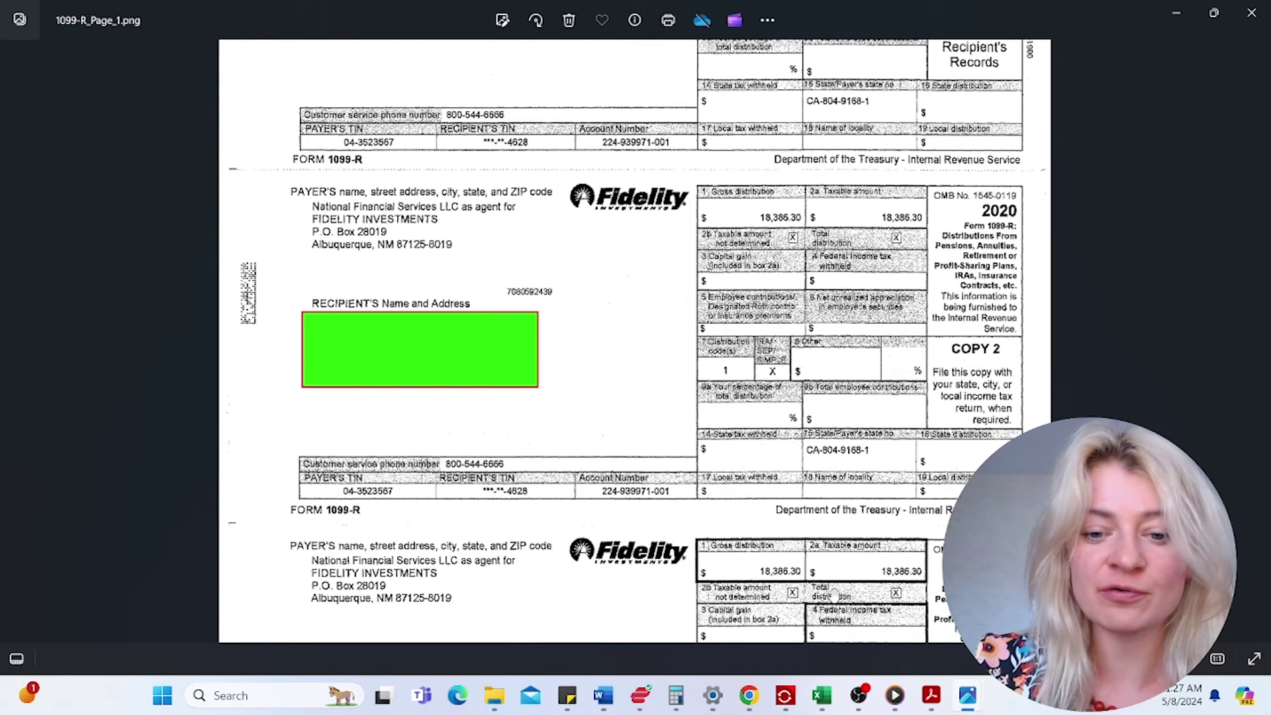
pyautogui.moveTo(952, 695)
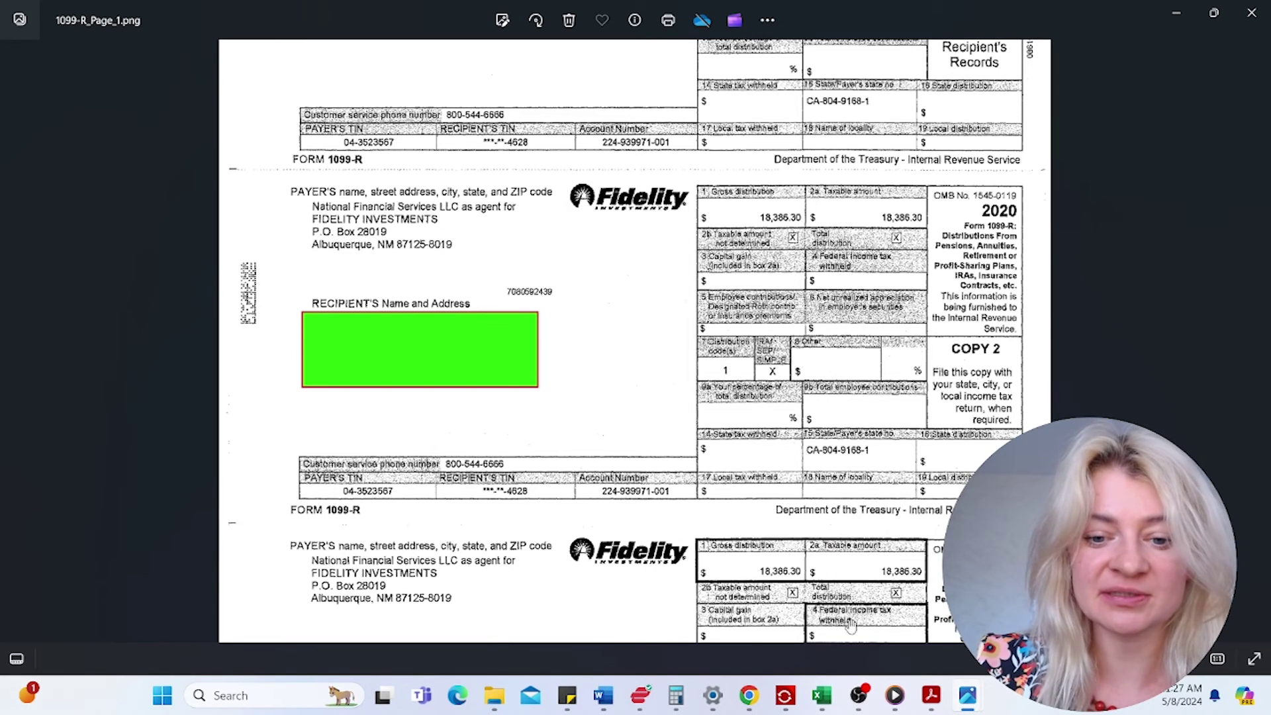
pyautogui.moveTo(782, 703)
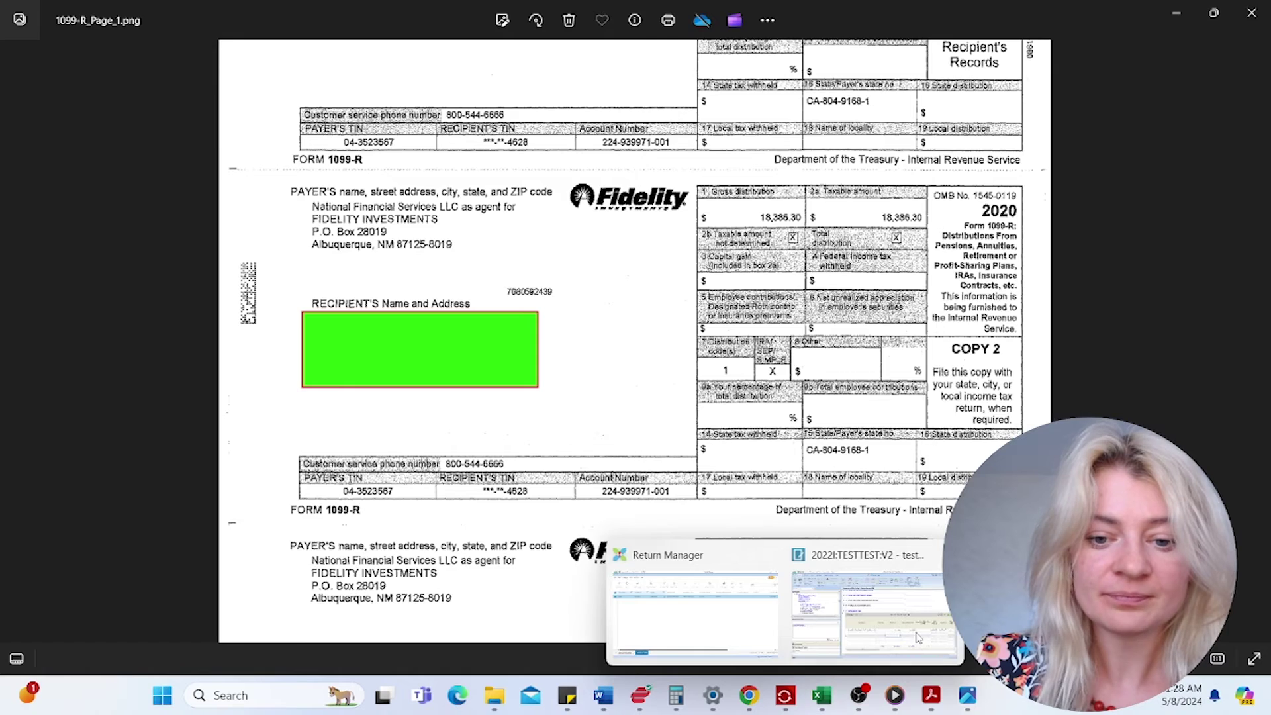
pyautogui.click(907, 635)
# - Enter 18,357 as both gross distribution and taxable amount in the first 1099-R row
pyautogui.click(43, 233)
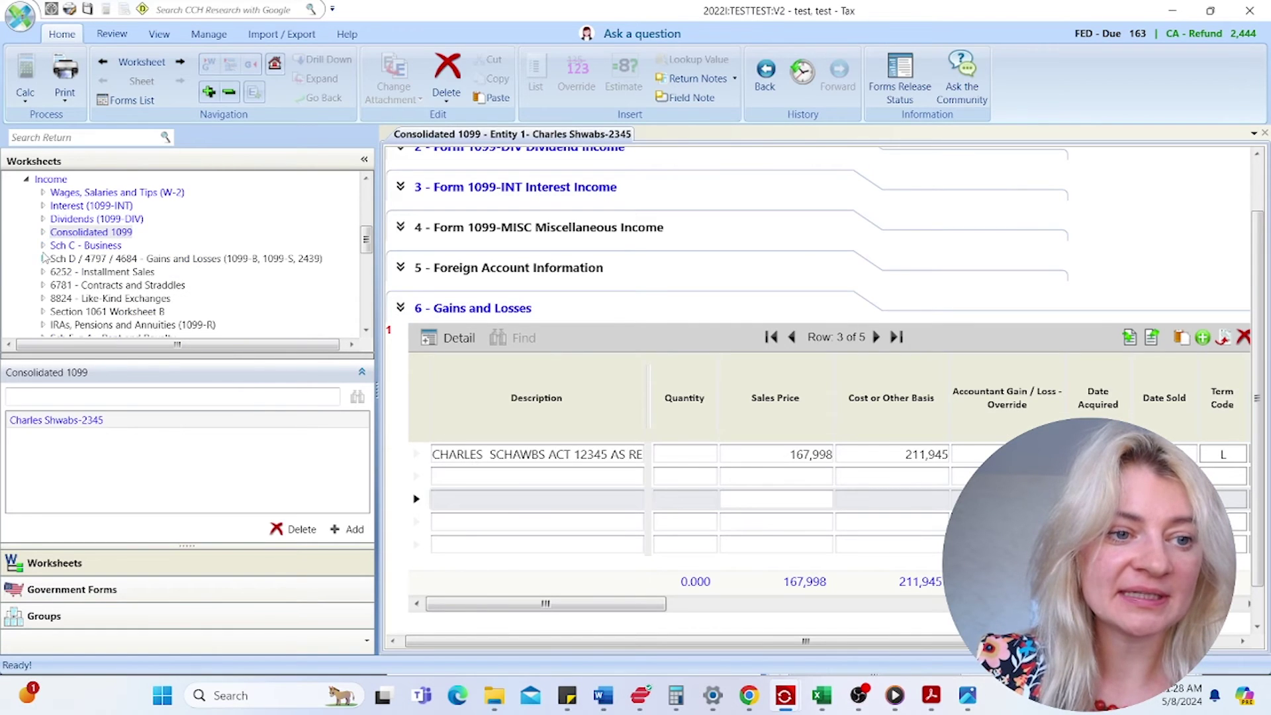
pyautogui.scroll(-2, 92, 306)
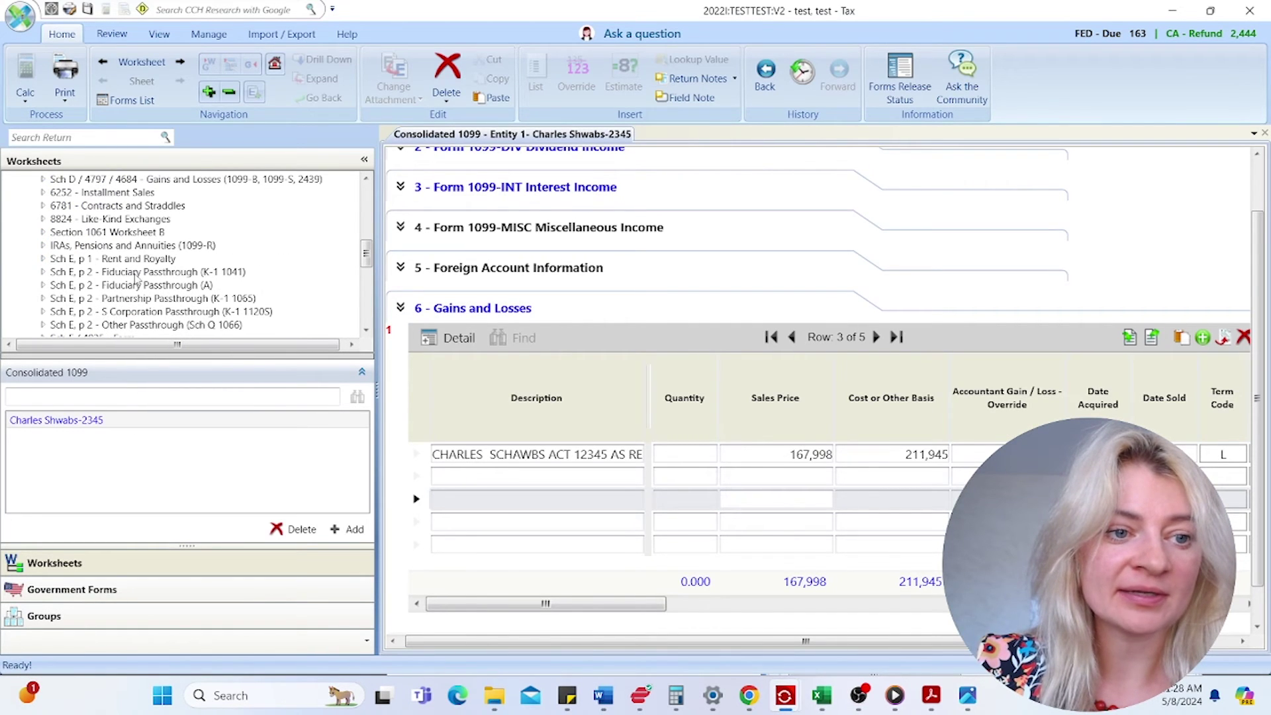
pyautogui.doubleClick(130, 247)
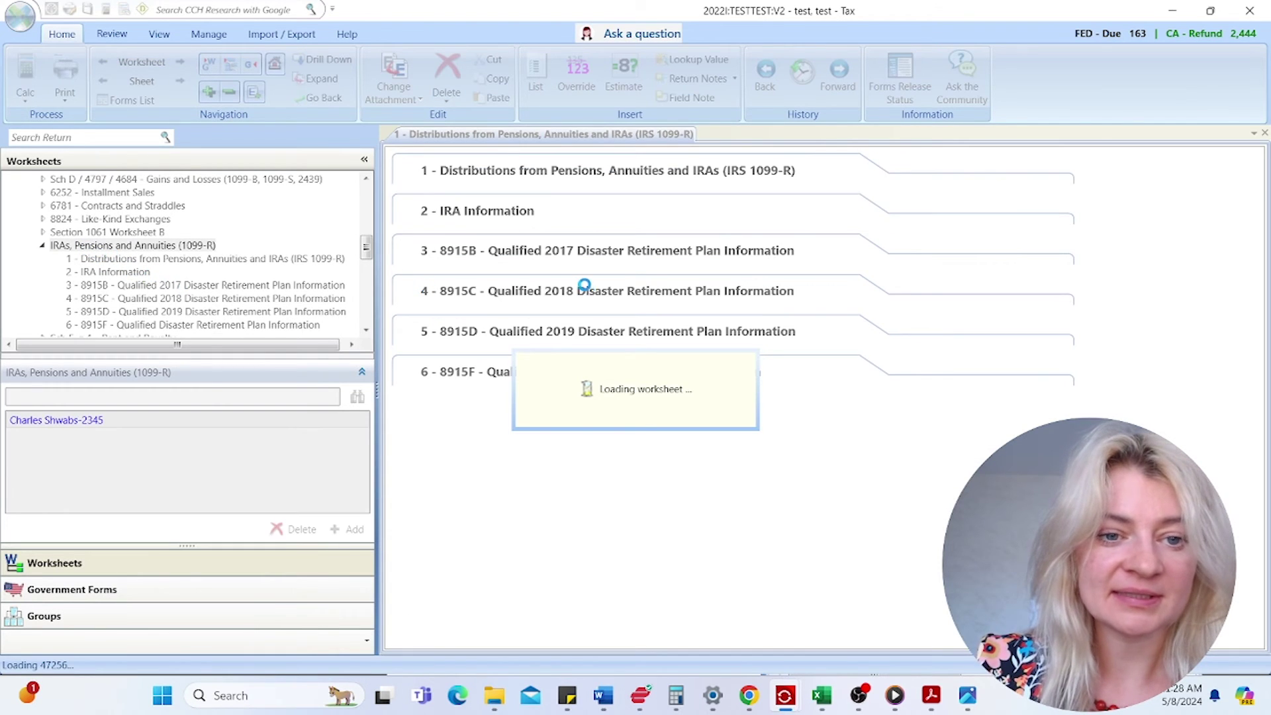
pyautogui.click(735, 294)
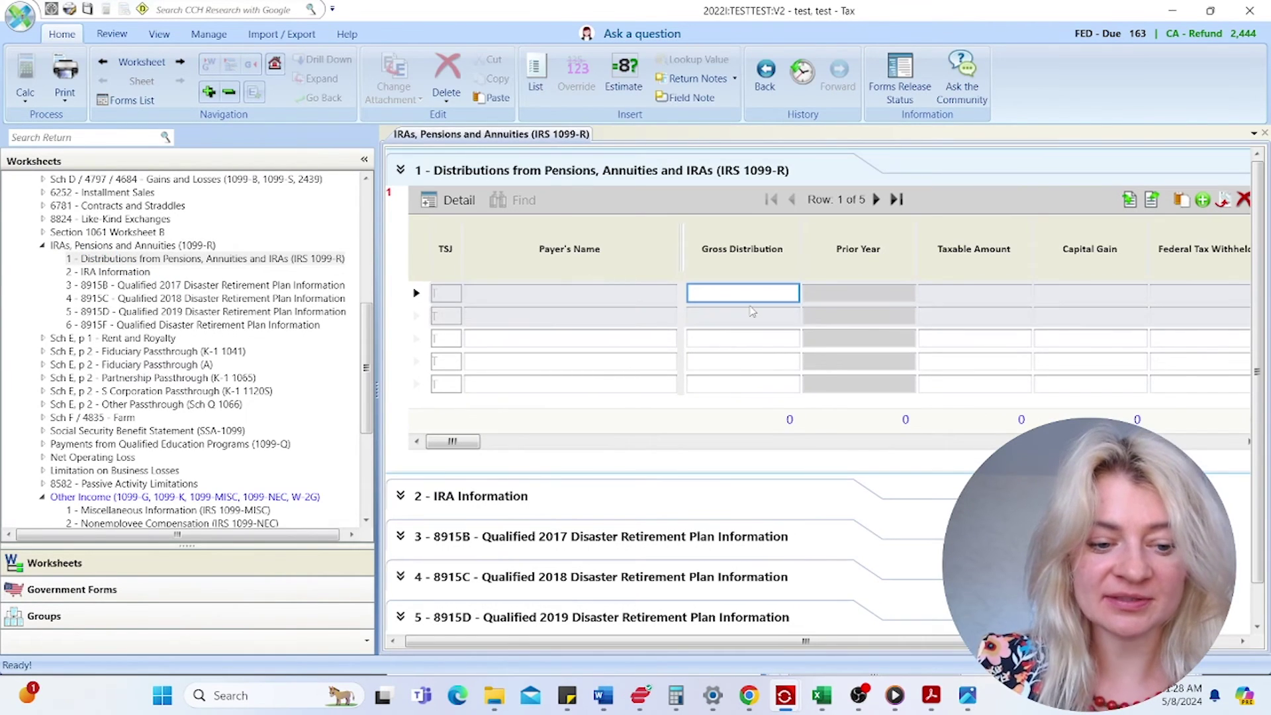
pyautogui.write('18,357')
pyautogui.press('Return')
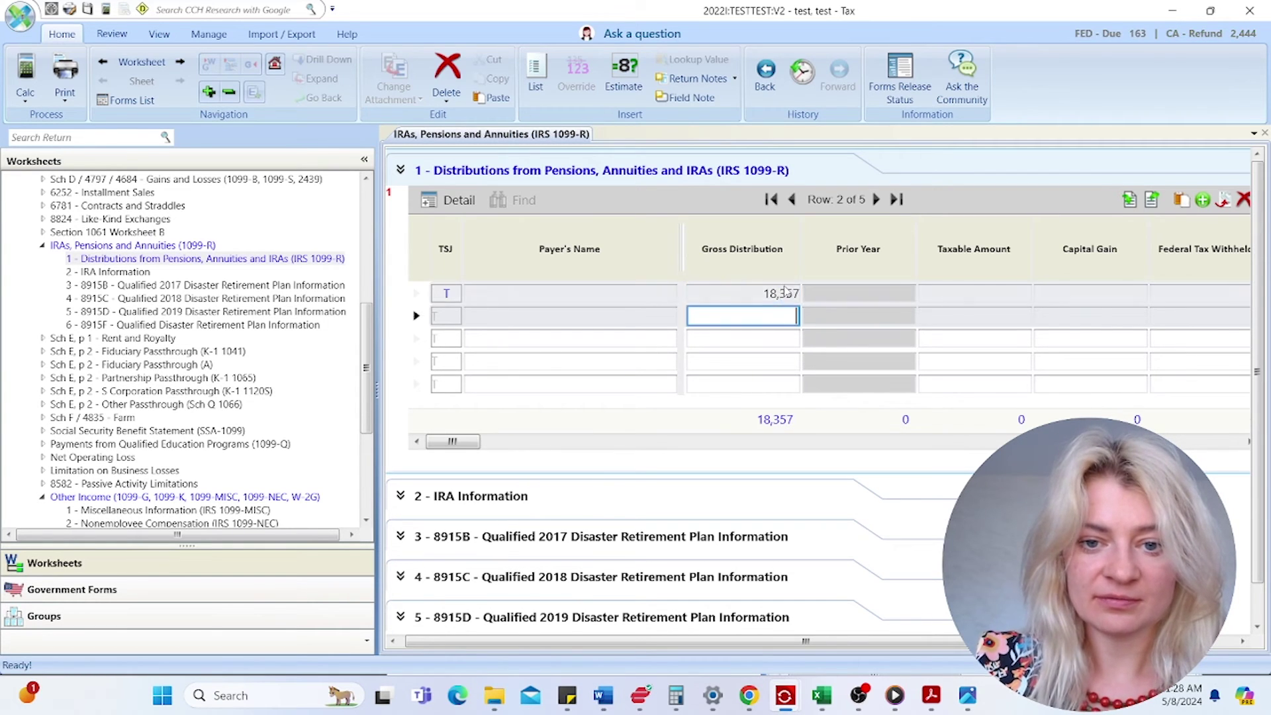
pyautogui.click(786, 292)
pyautogui.hotkey('ctrl', 'c')
pyautogui.click(950, 302)
pyautogui.hotkey('ctrl', 'v')
# - Name the payer 'National services' and open the full 1099-R form for the entry
pyautogui.click(599, 298)
pyautogui.write('National ser')
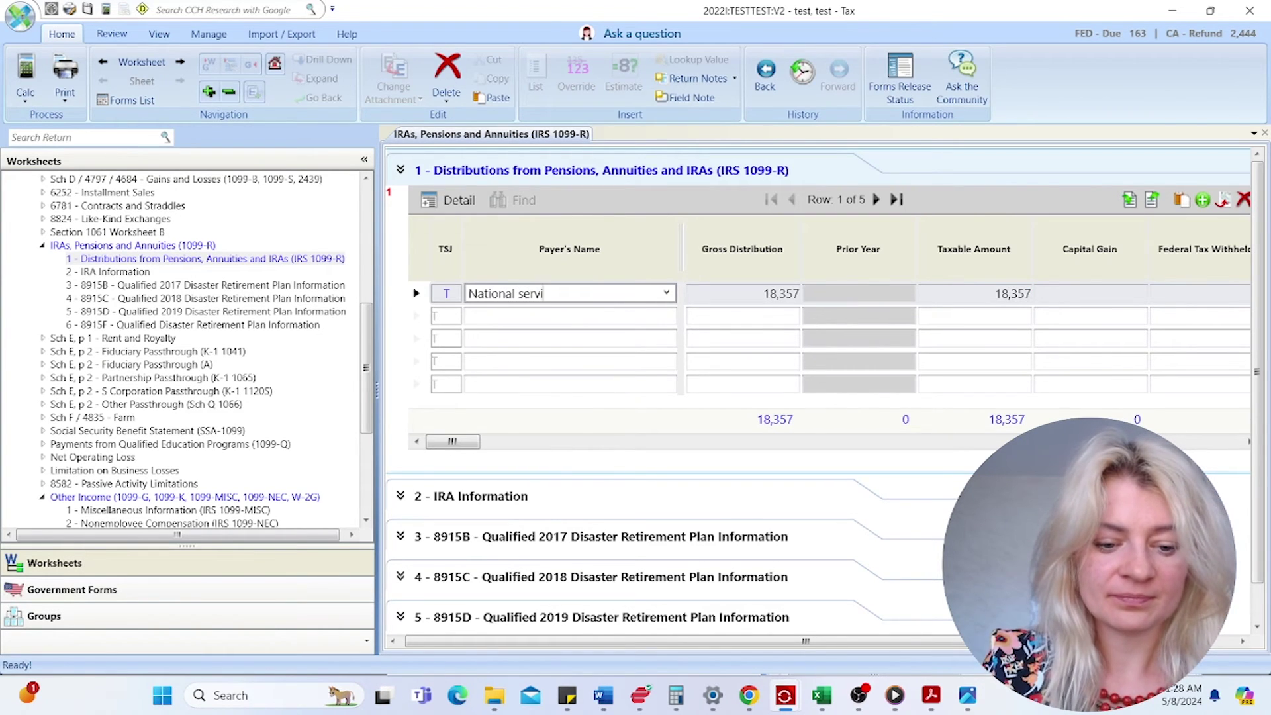
pyautogui.write('vices')
pyautogui.click(594, 336)
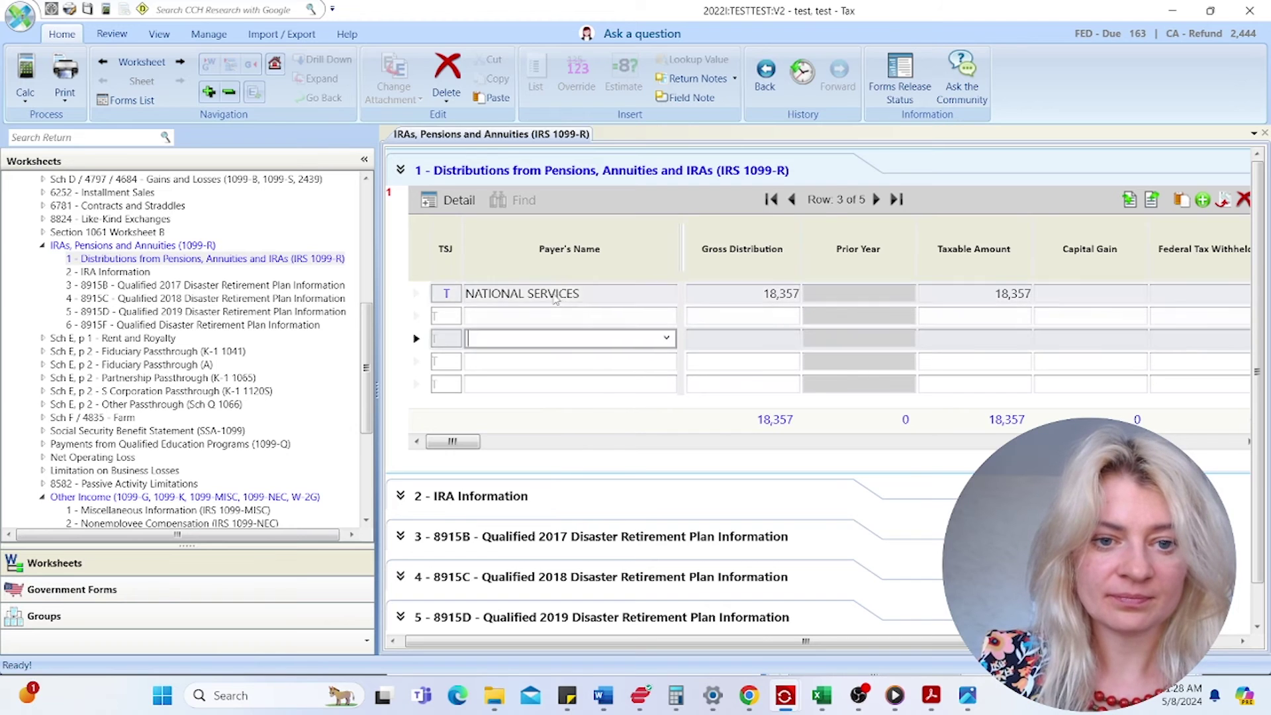
pyautogui.click(562, 296)
pyautogui.click(451, 200)
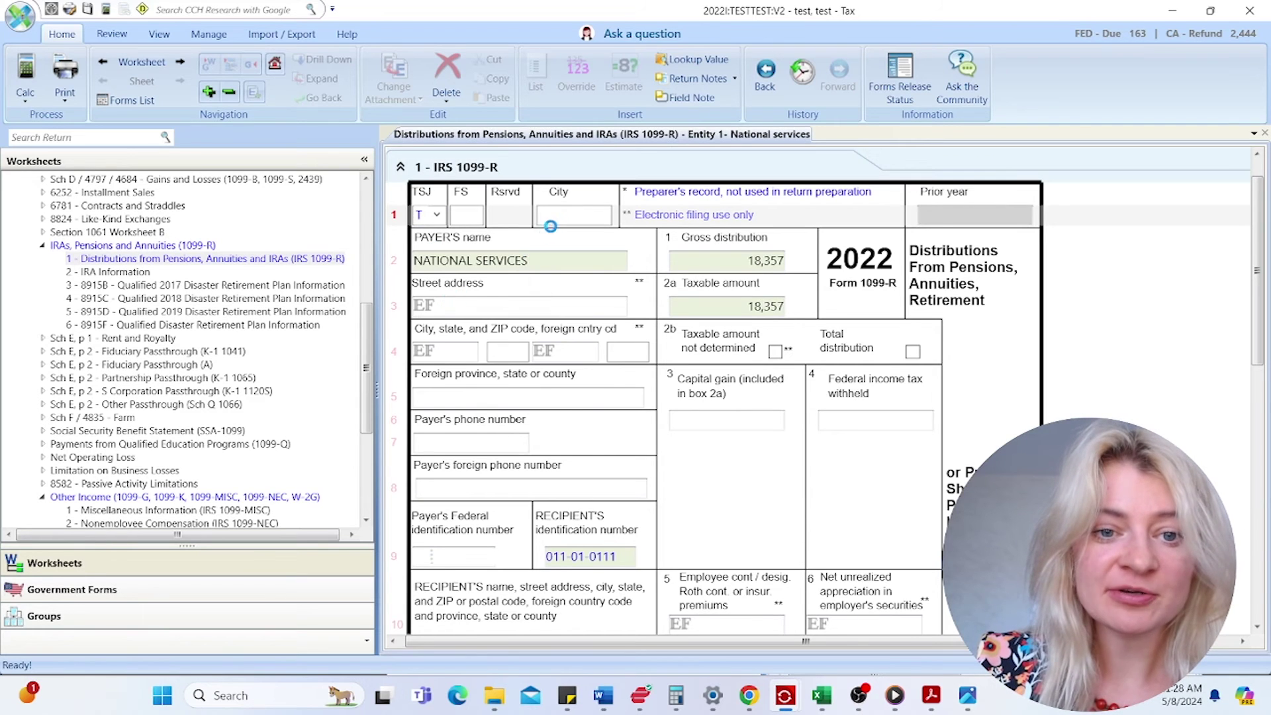
# - On the NATIONAL SERVICES 1099-R, tick 2b taxable amount not determined and total distribution
pyautogui.click(775, 389)
pyautogui.click(912, 390)
pyautogui.scroll(-3, 848, 430)
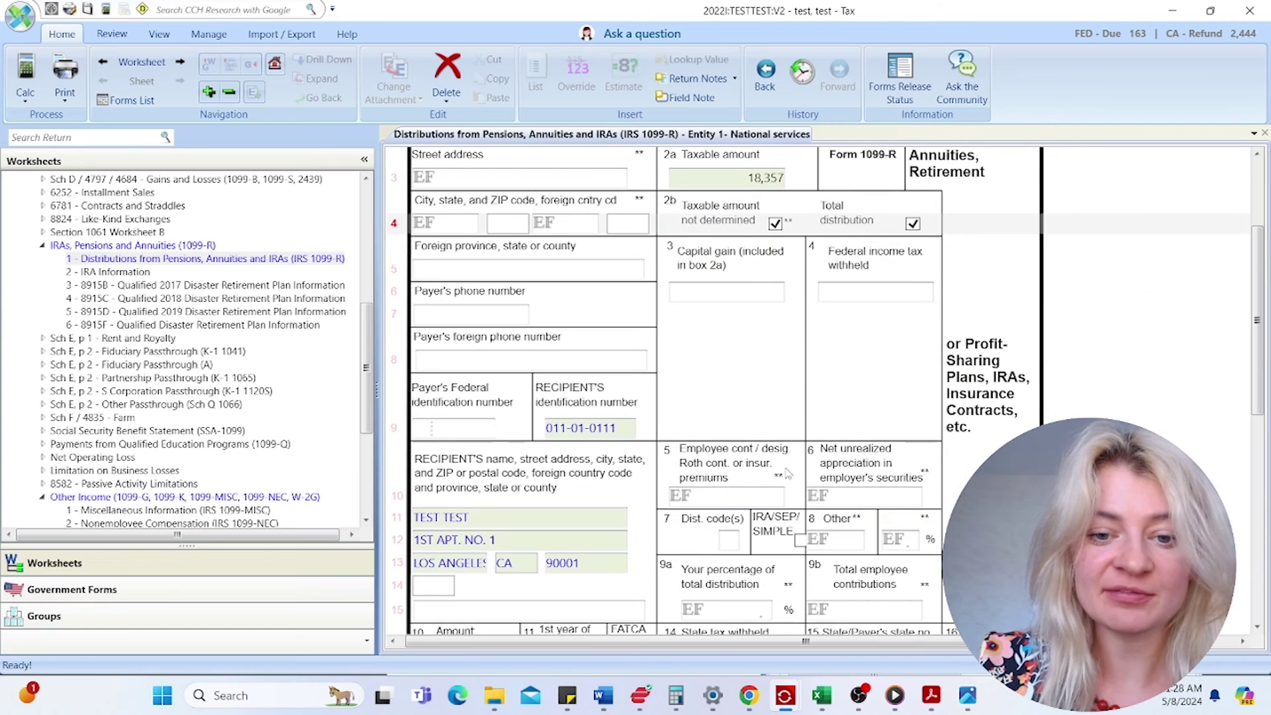
# - Replace the mistyped G distribution code with 1, tick IRA/SEP/SIMPLE, and bring up the downloads folder
pyautogui.click(731, 545)
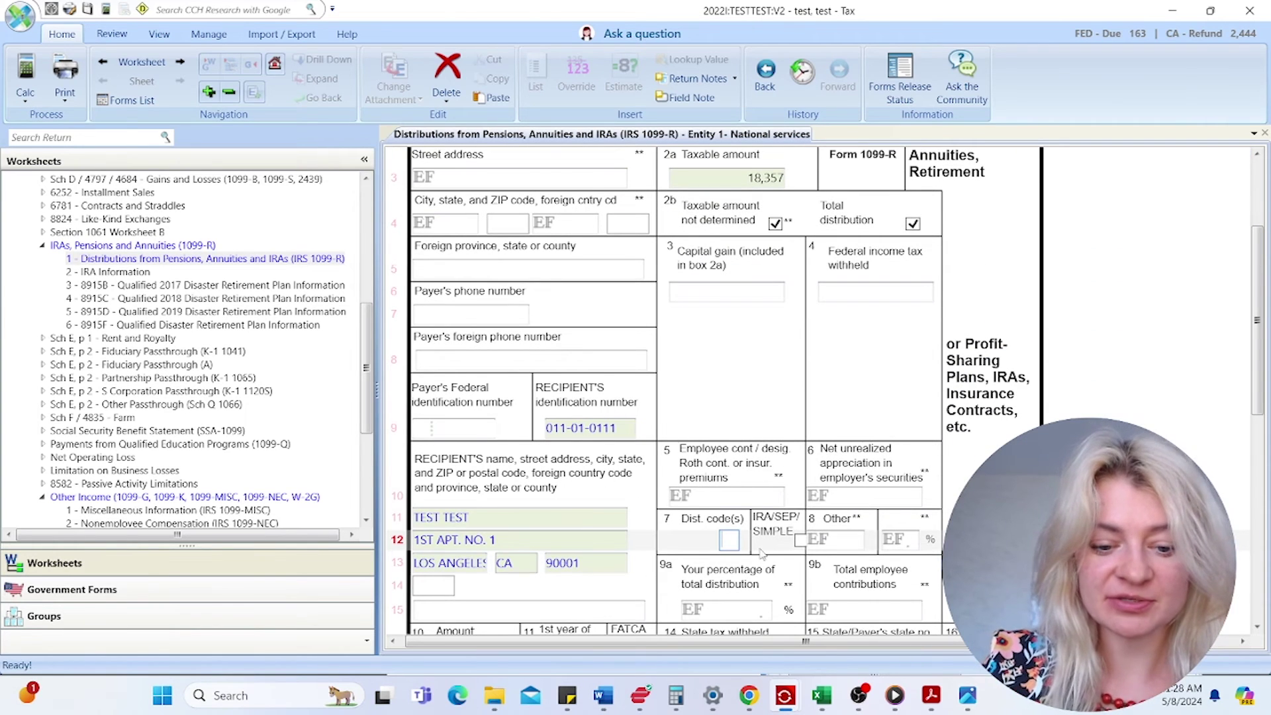
pyautogui.write('G')
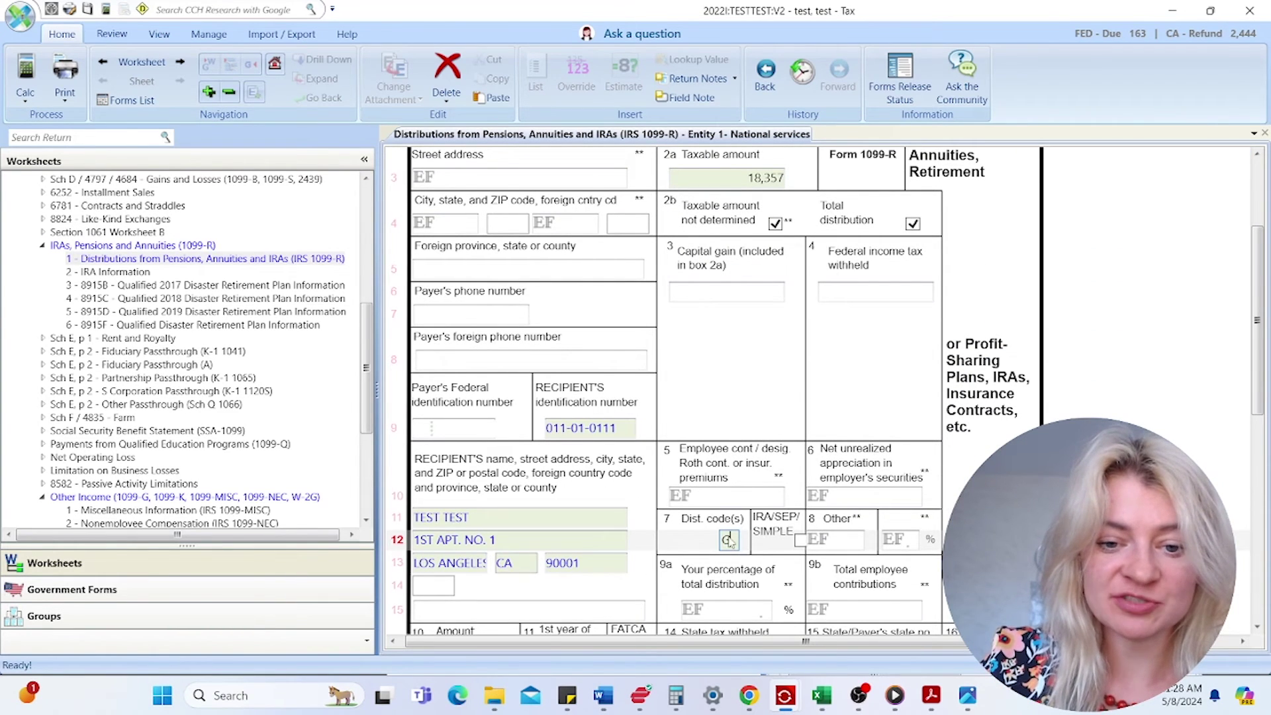
pyautogui.moveTo(717, 541); pyautogui.dragTo(713, 540)
pyautogui.write('1')
pyautogui.press('Tab')
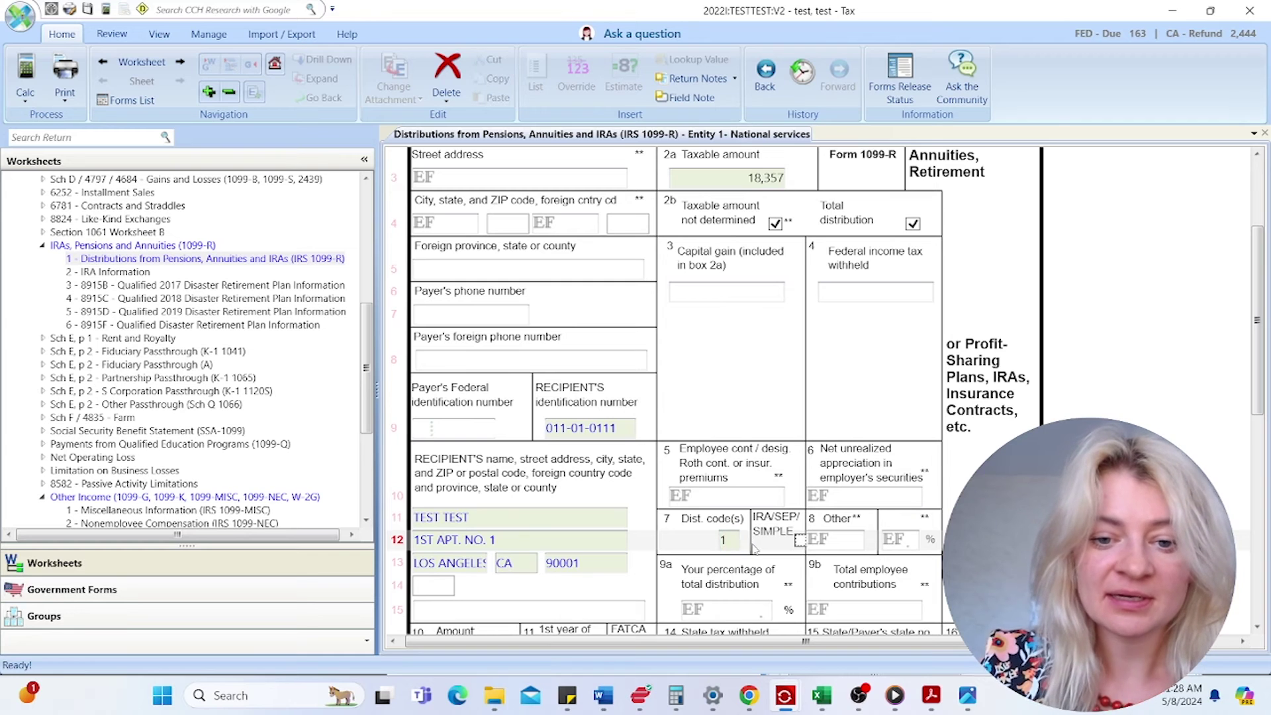
pyautogui.click(800, 540)
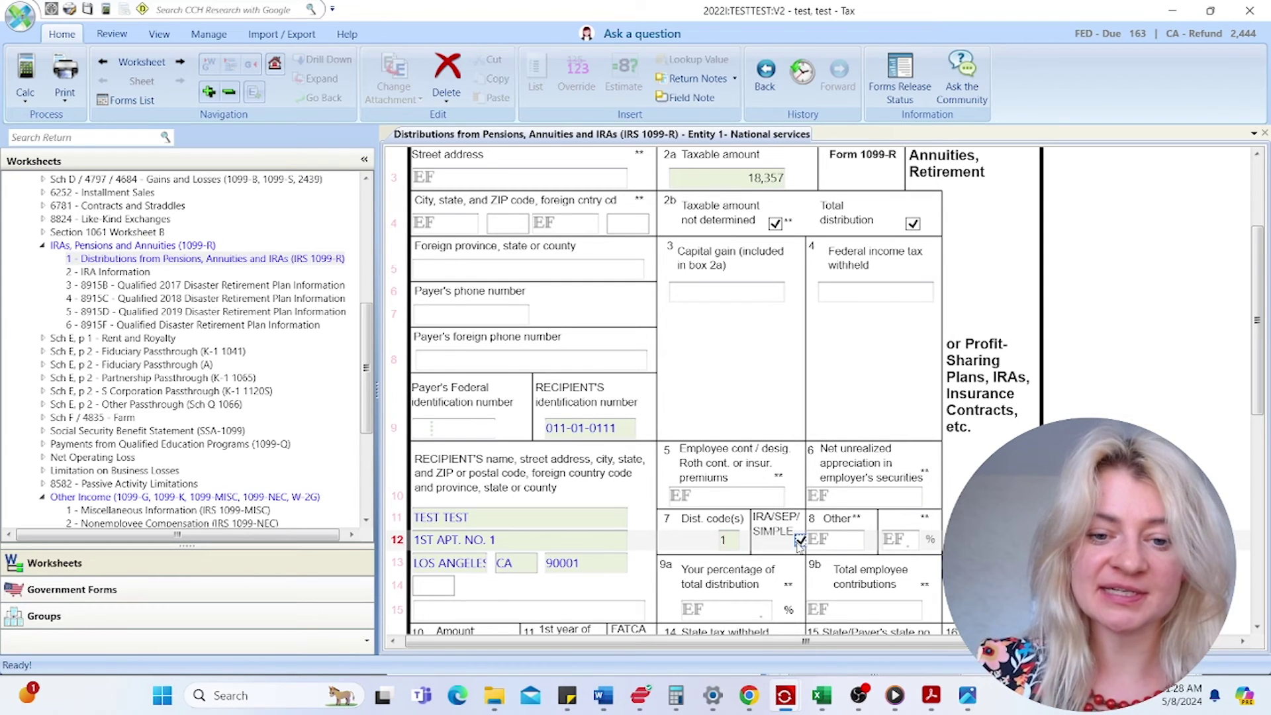
pyautogui.scroll(6, 794, 503)
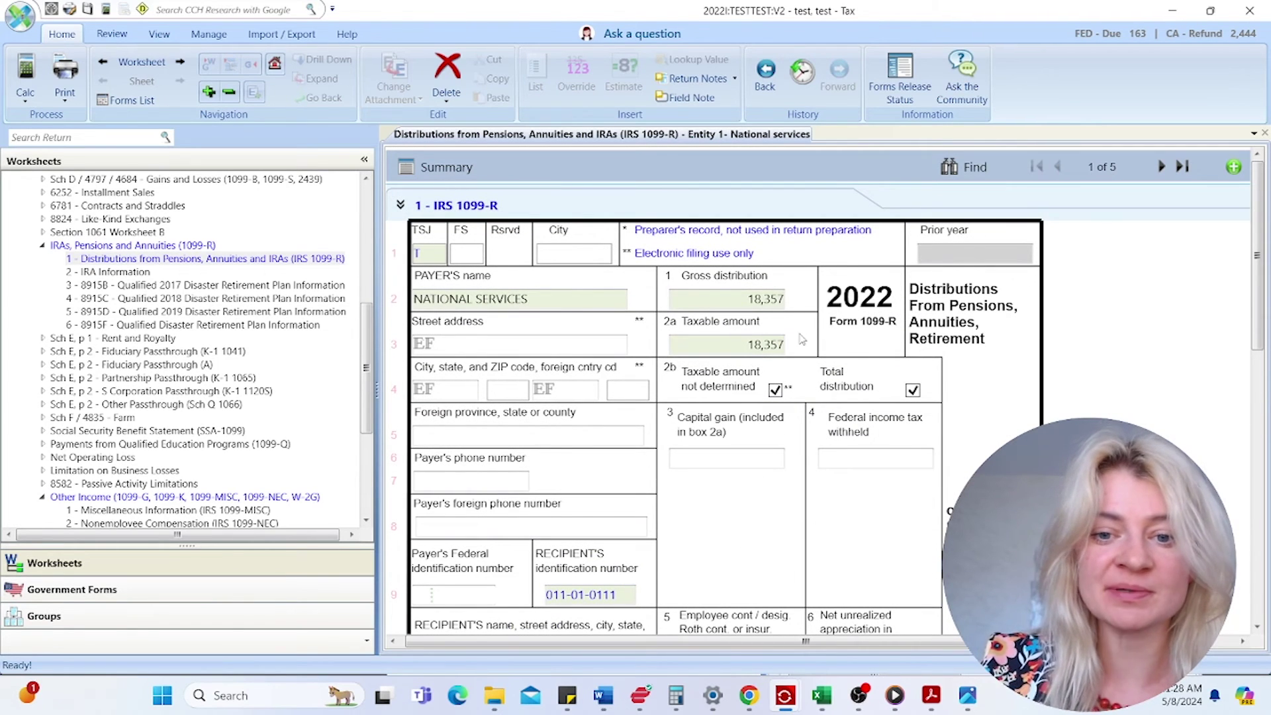
pyautogui.click(496, 696)
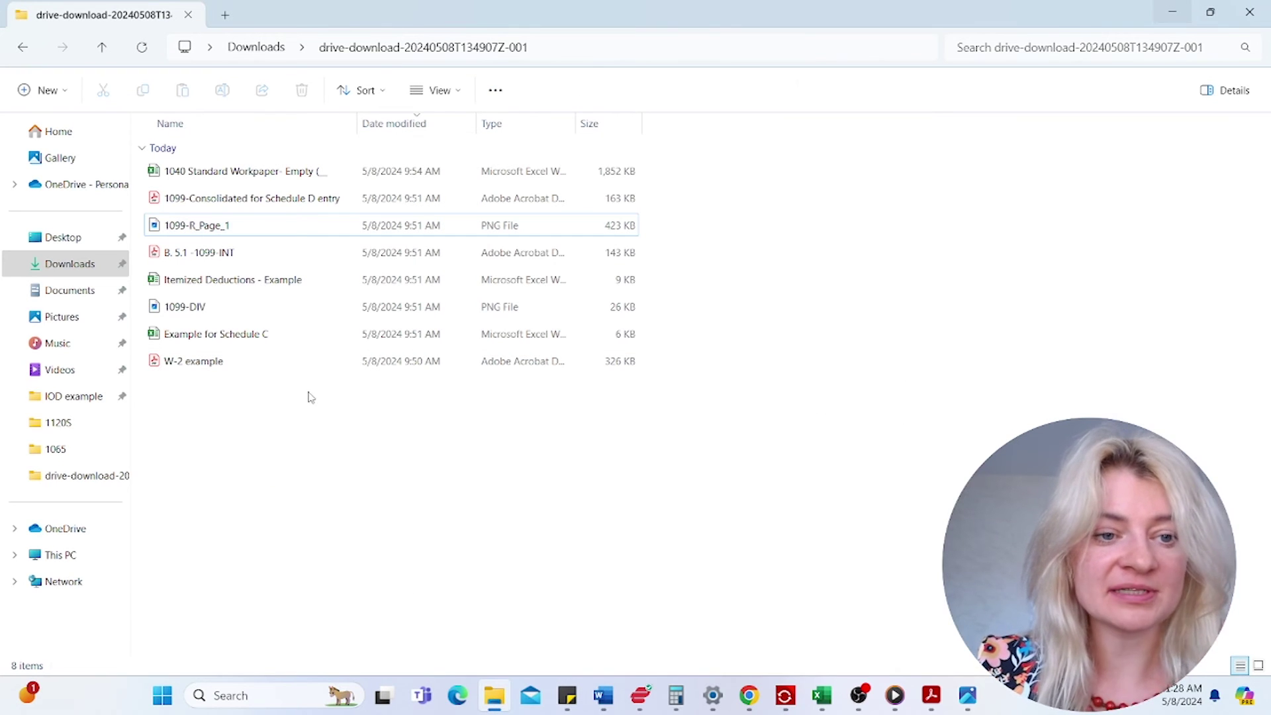
# - Open the Example for Schedule C workbook and review its P&L: Income 100,000, auto expenses, net income 43,000
pyautogui.click(233, 338)
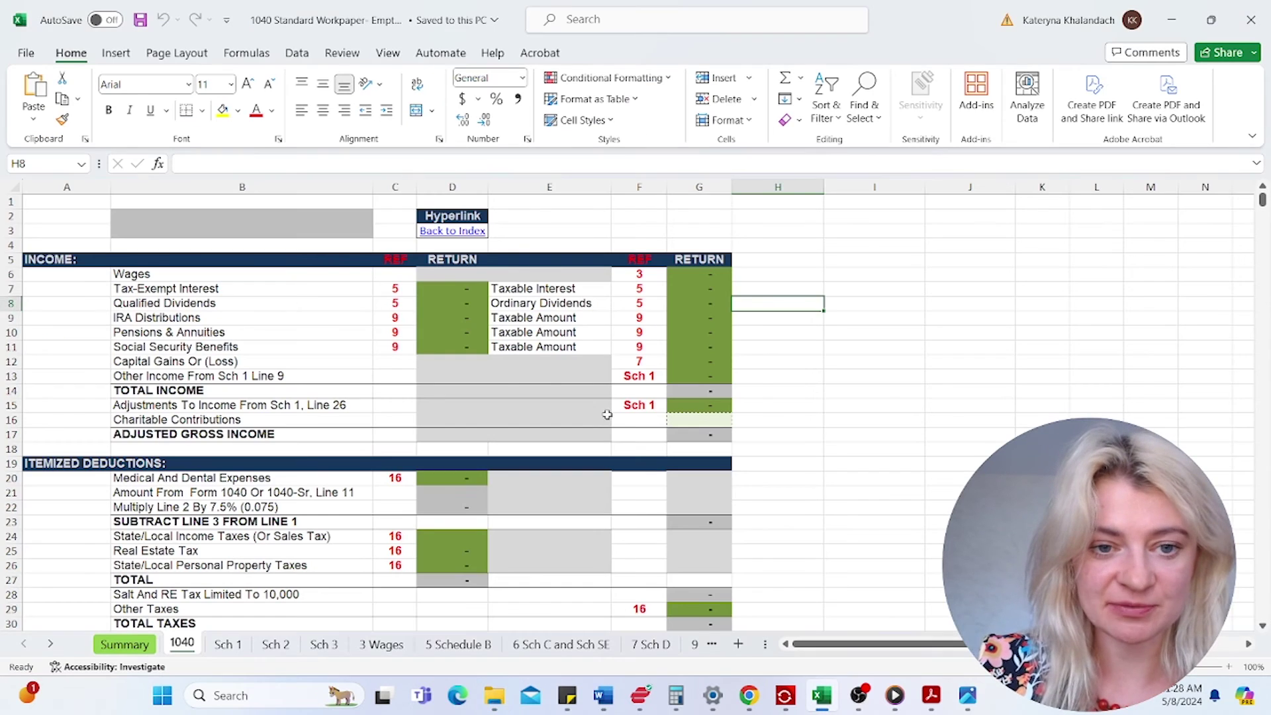
pyautogui.click(605, 419)
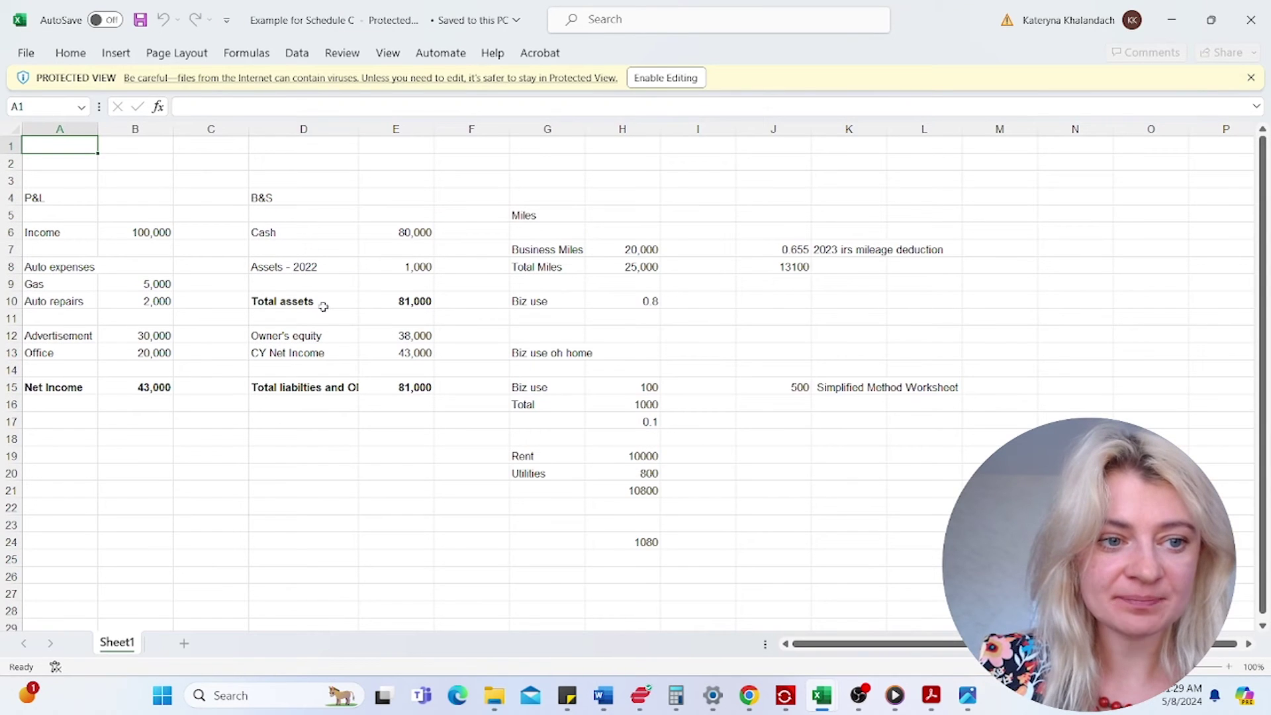
pyautogui.click(324, 304)
pyautogui.click(151, 228)
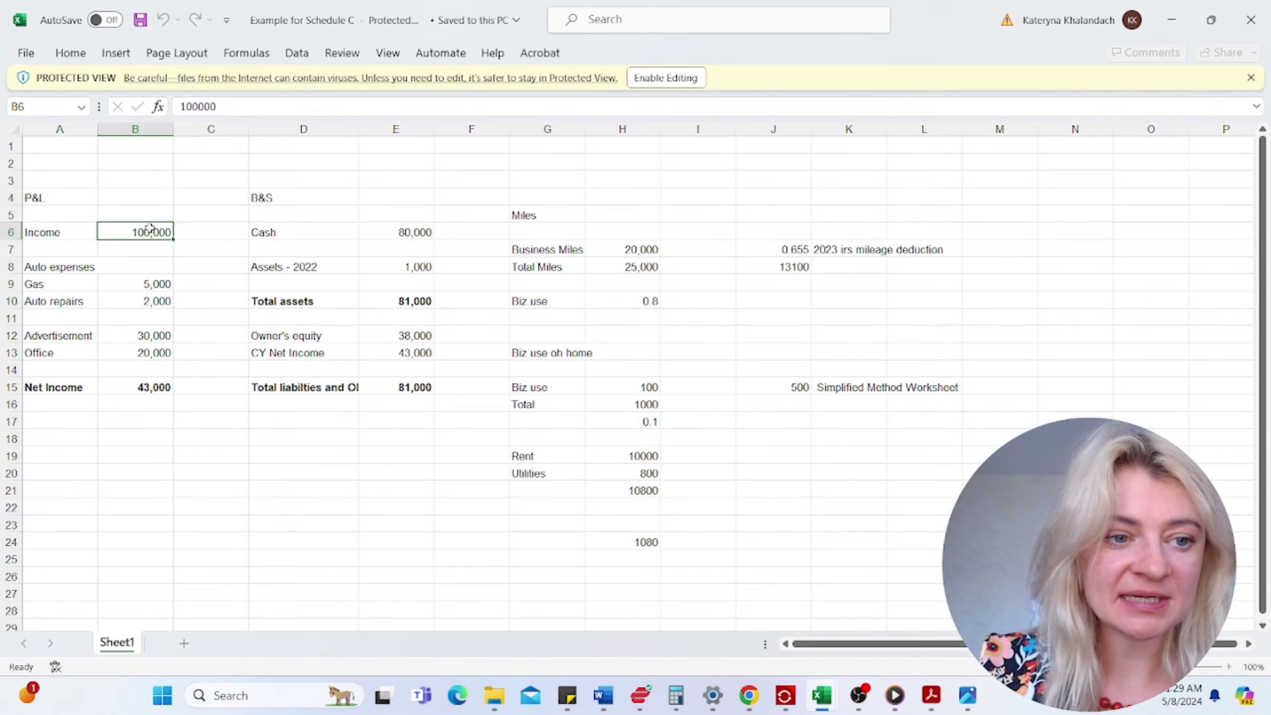
pyautogui.click(133, 265)
pyautogui.click(154, 317)
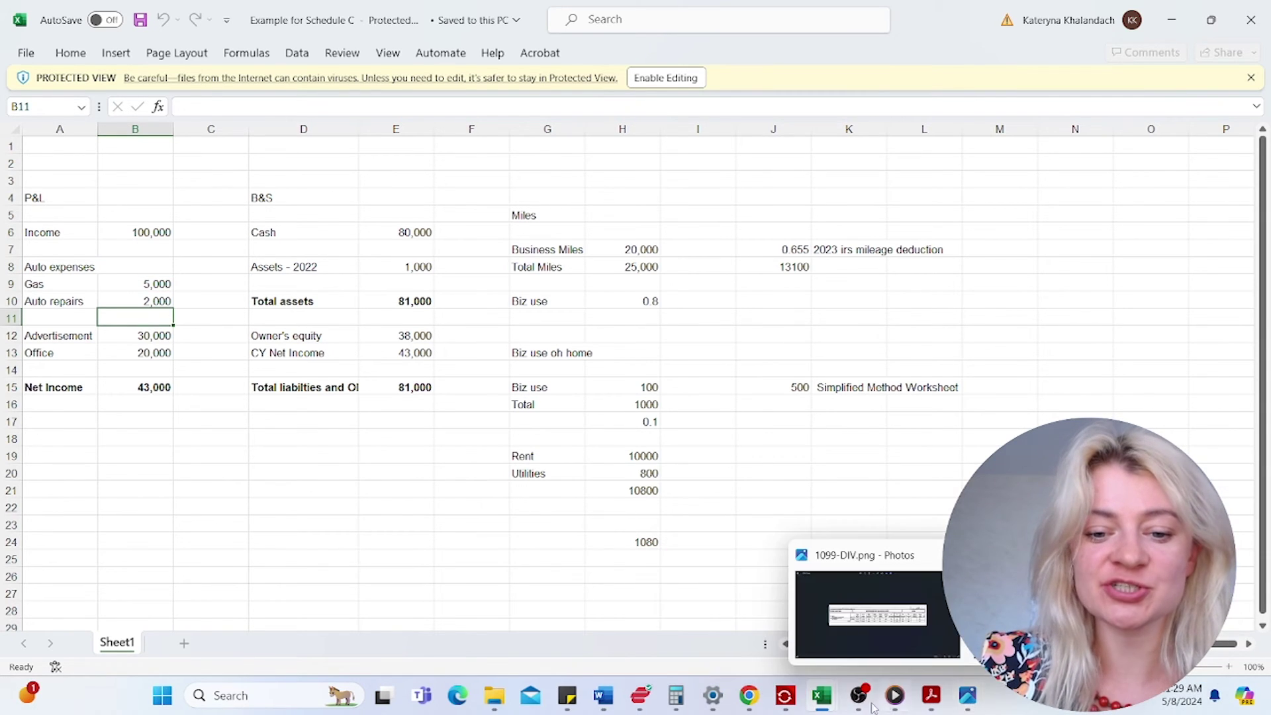
# - Back in the return, open the Sch C - Business worksheet and enter MARKETING as principal business
pyautogui.click(785, 695)
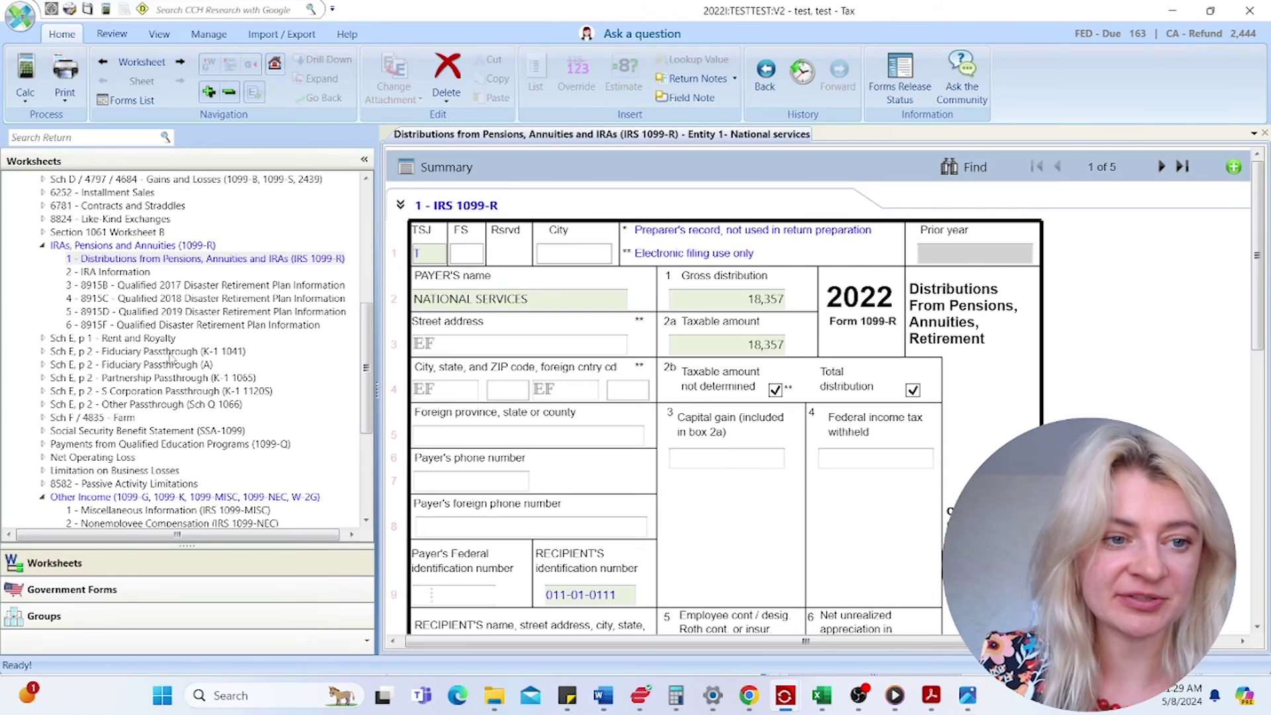
pyautogui.click(42, 245)
pyautogui.scroll(3, 71, 289)
pyautogui.doubleClick(76, 286)
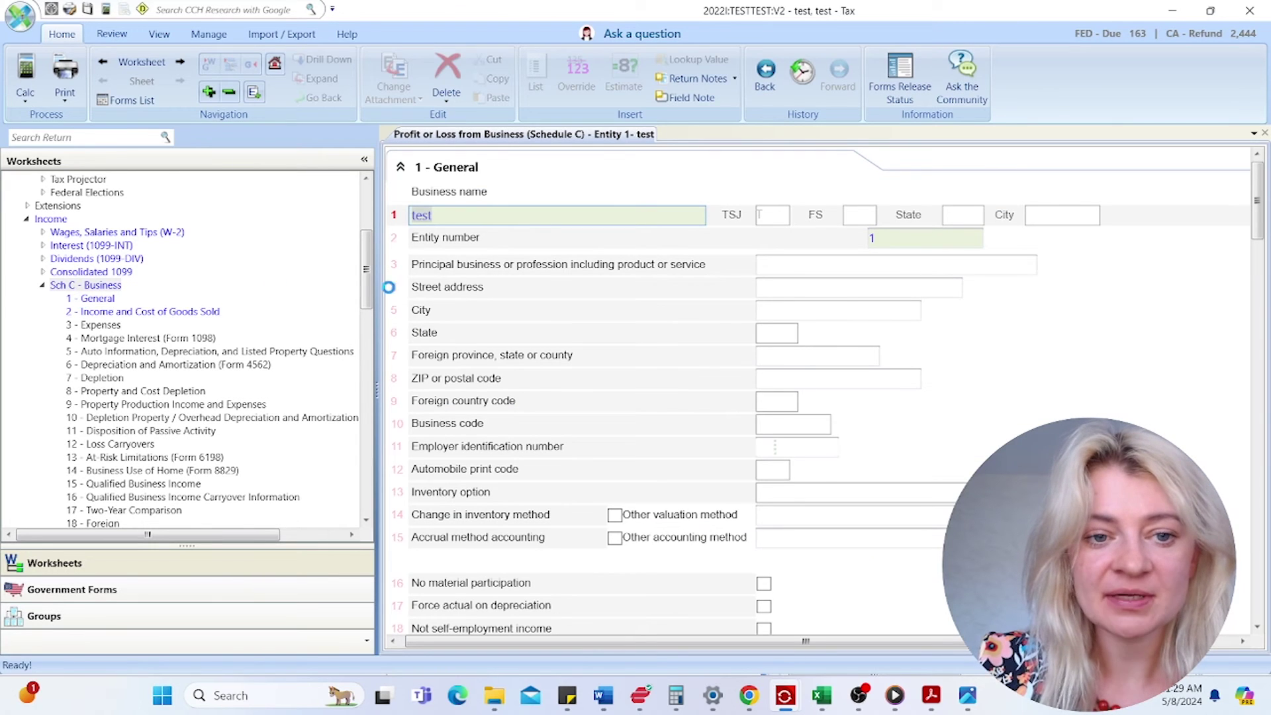
pyautogui.click(789, 271)
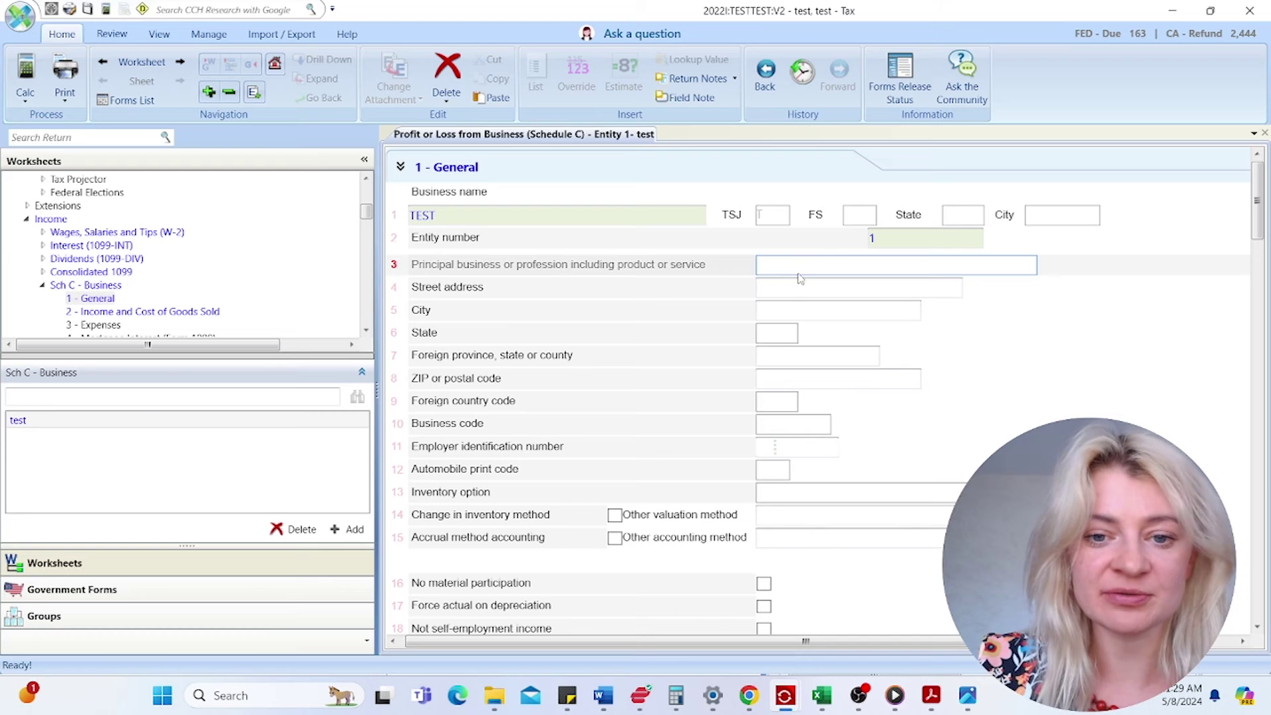
pyautogui.write('Mark')
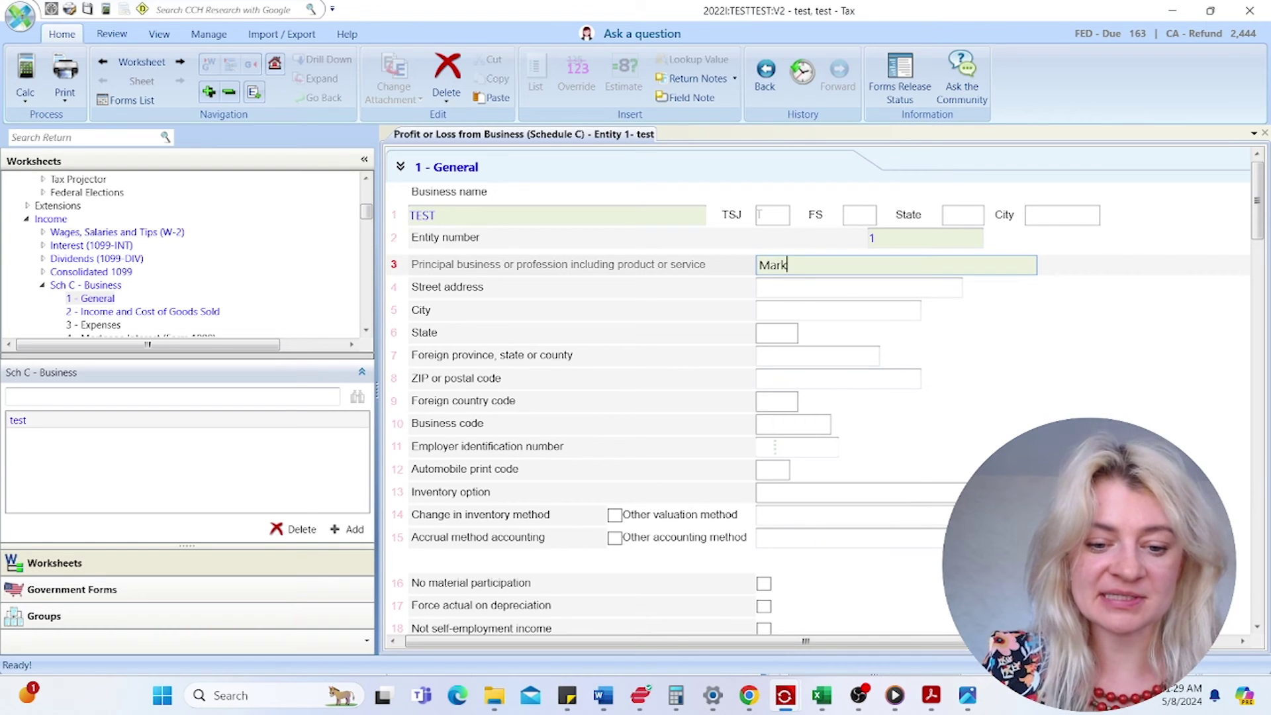
pyautogui.write('eting')
pyautogui.press('Tab')
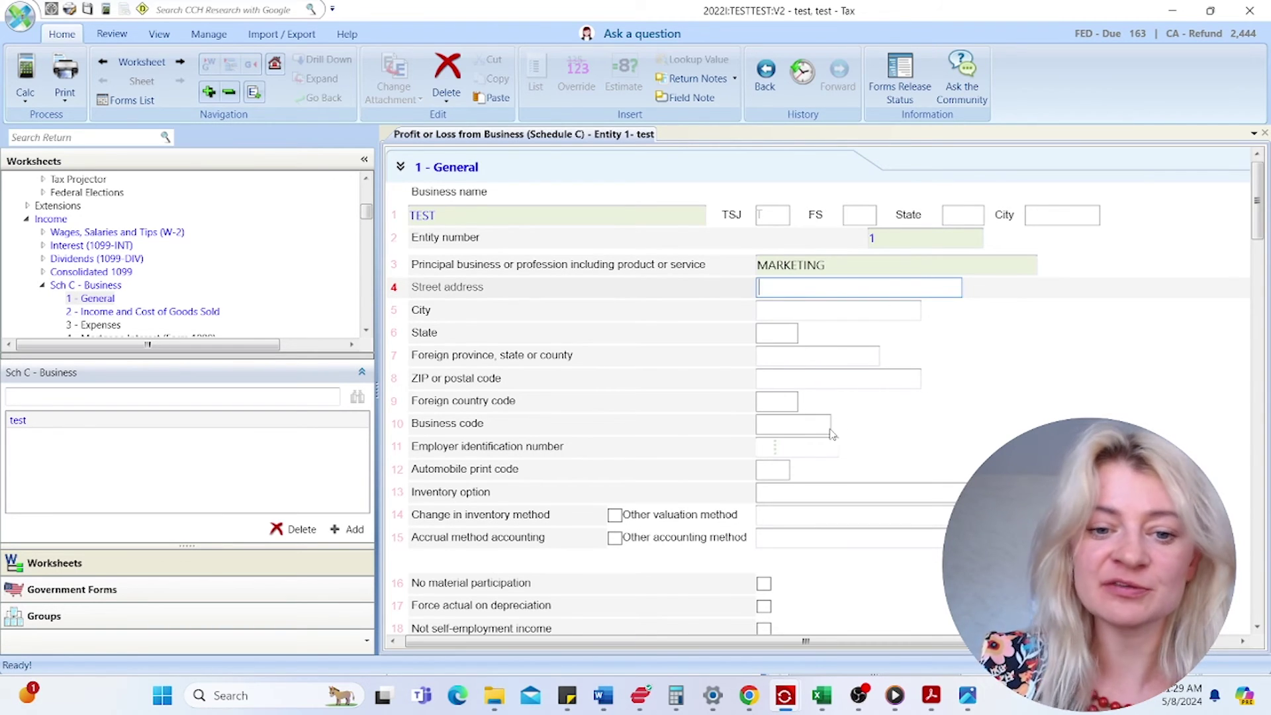
# - Review the General section's EIN, inventory option and business code fields, leaving them blank
pyautogui.scroll(-5, 833, 433)
pyautogui.scroll(-8, 833, 433)
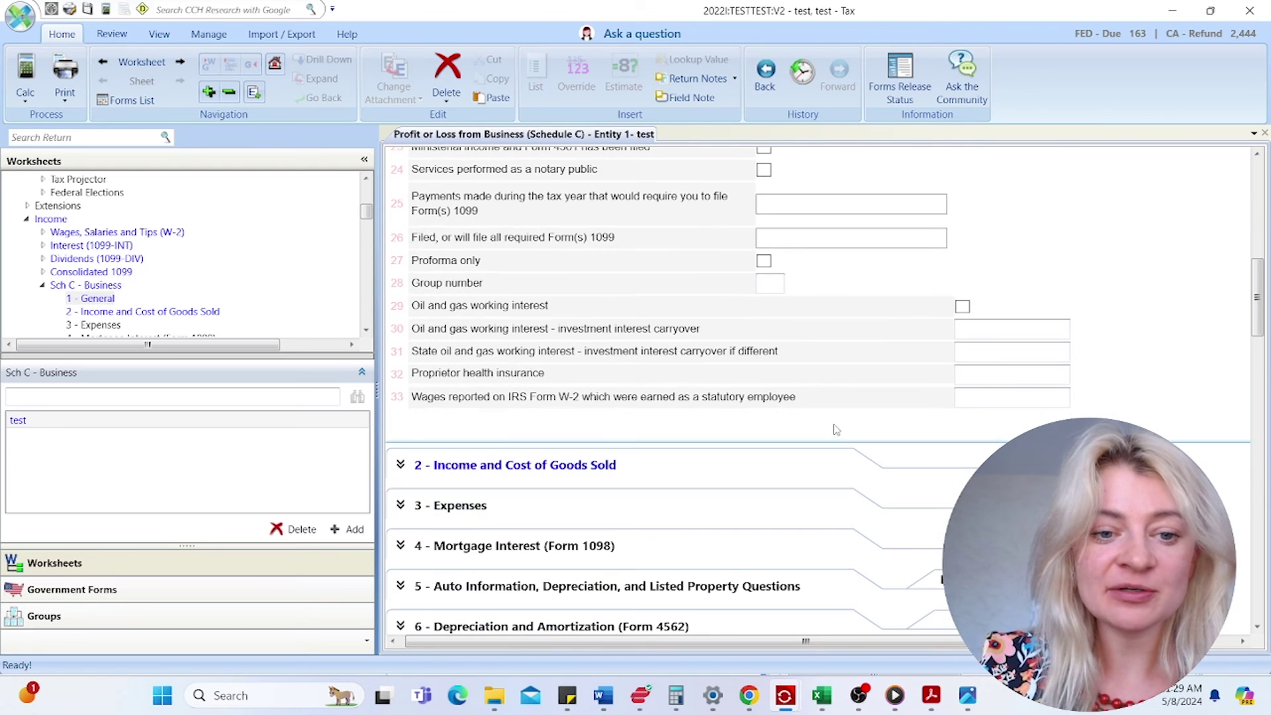
pyautogui.scroll(10, 619, 470)
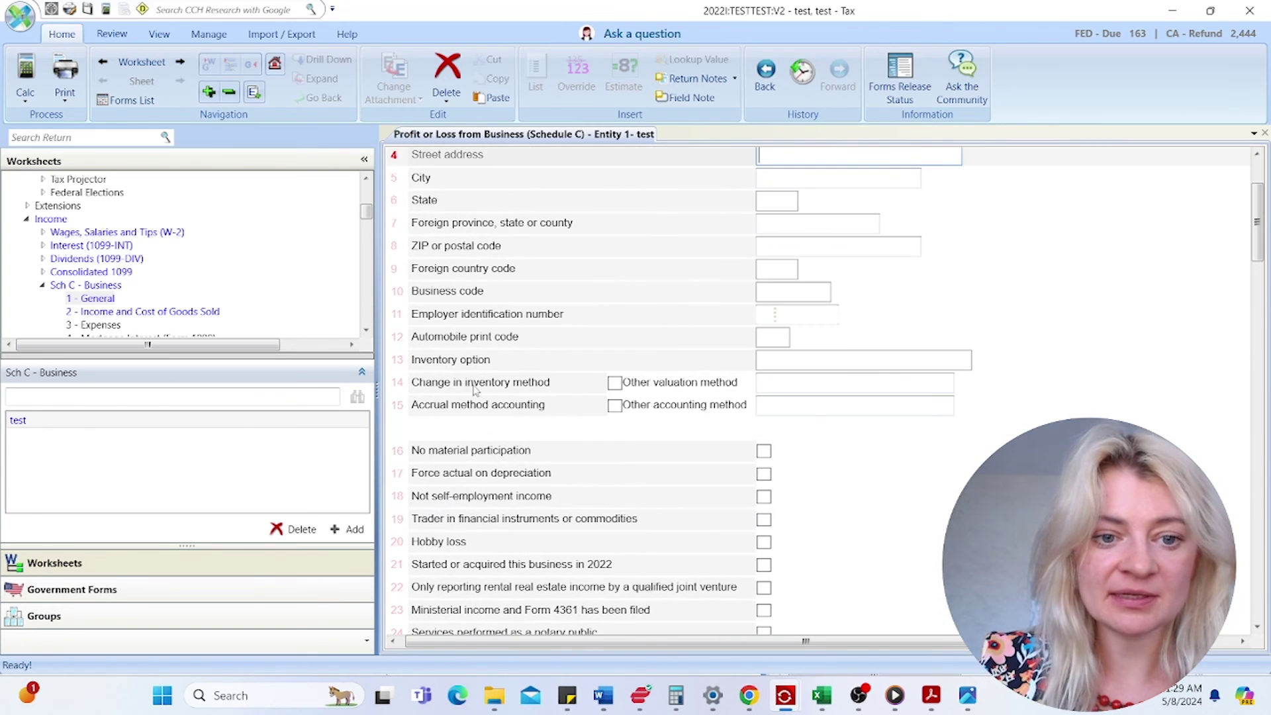
pyautogui.scroll(3, 648, 369)
pyautogui.click(770, 451)
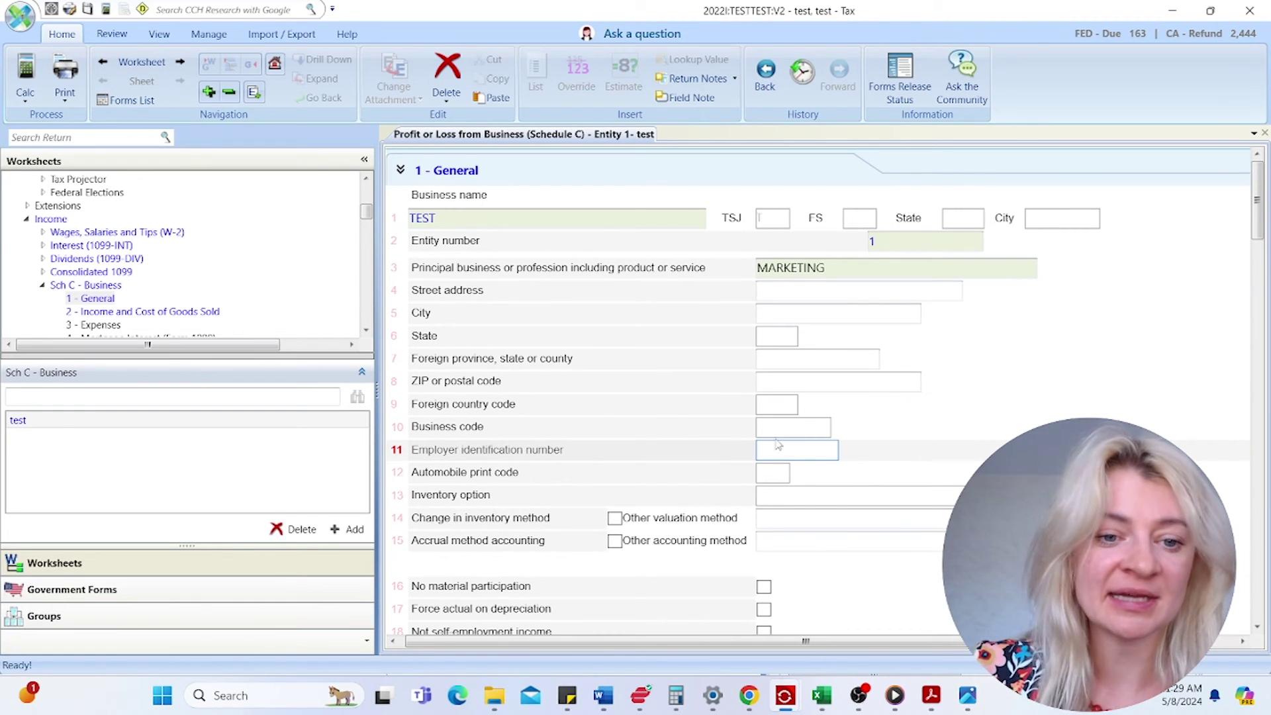
pyautogui.click(774, 501)
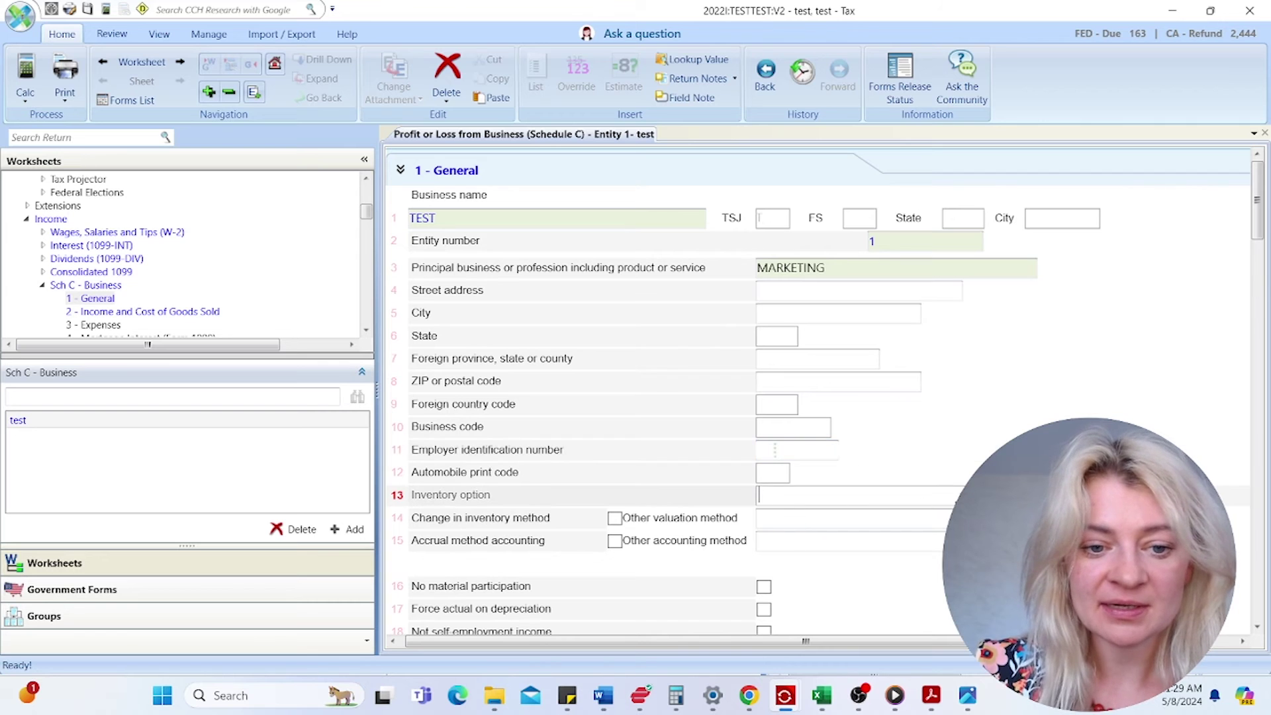
pyautogui.click(959, 495)
pyautogui.click(980, 458)
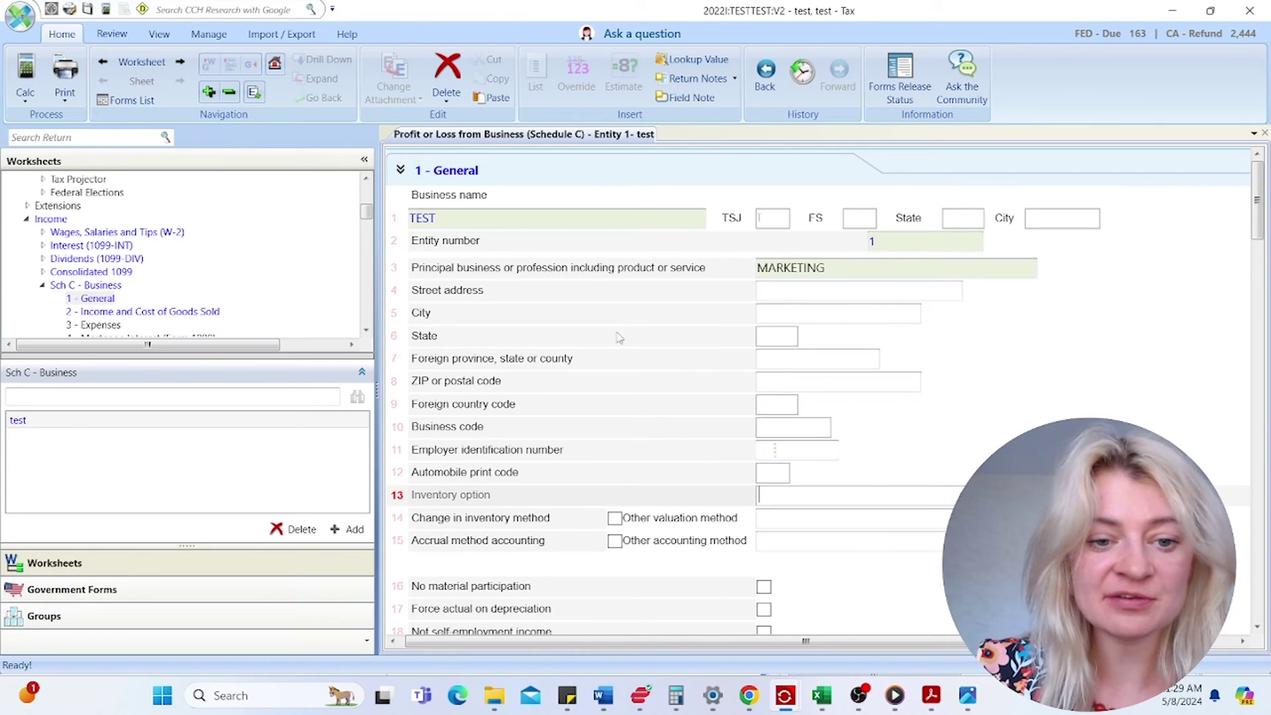
pyautogui.click(771, 427)
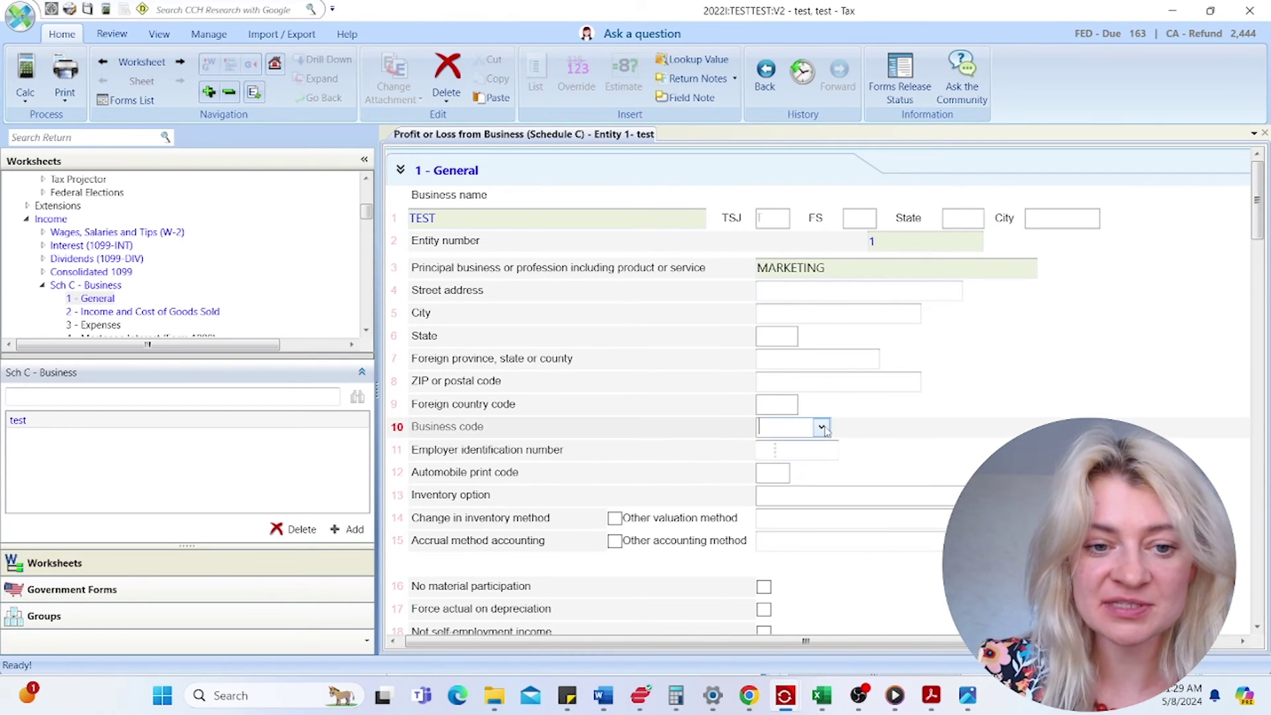
pyautogui.scroll(-3, 792, 407)
pyautogui.scroll(3, 815, 340)
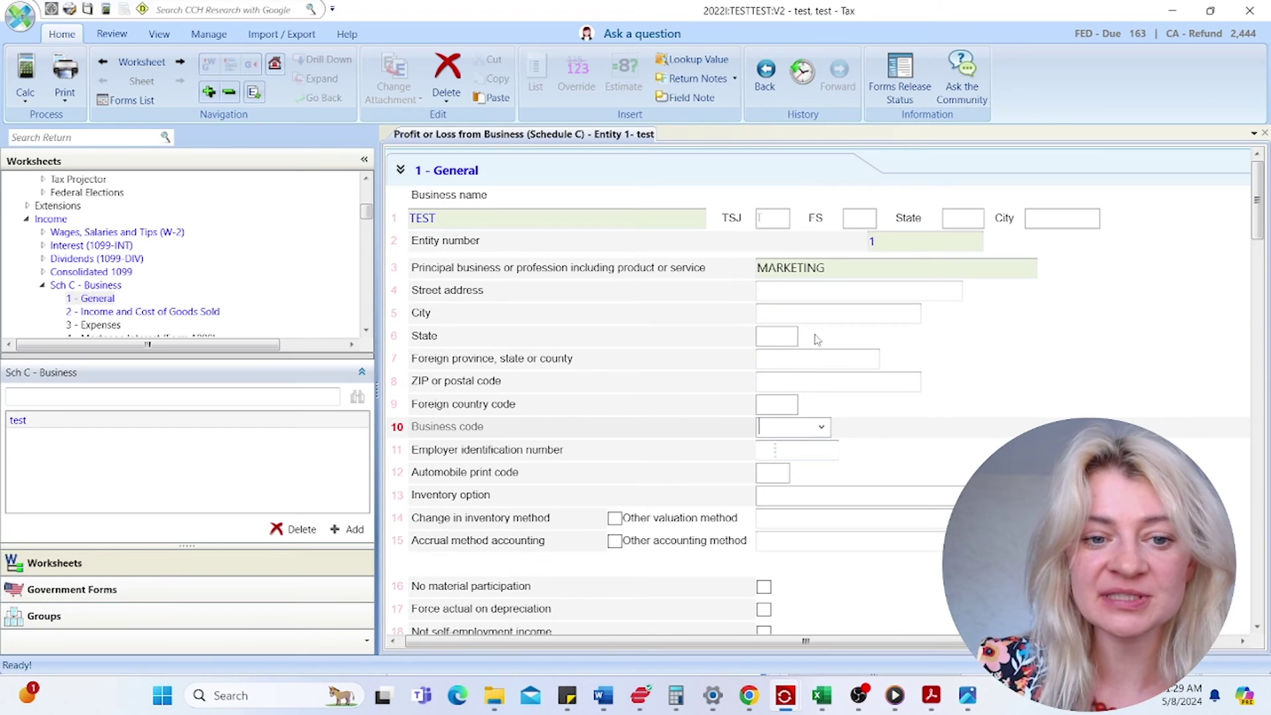
pyautogui.scroll(-3, 705, 457)
pyautogui.scroll(-4, 701, 461)
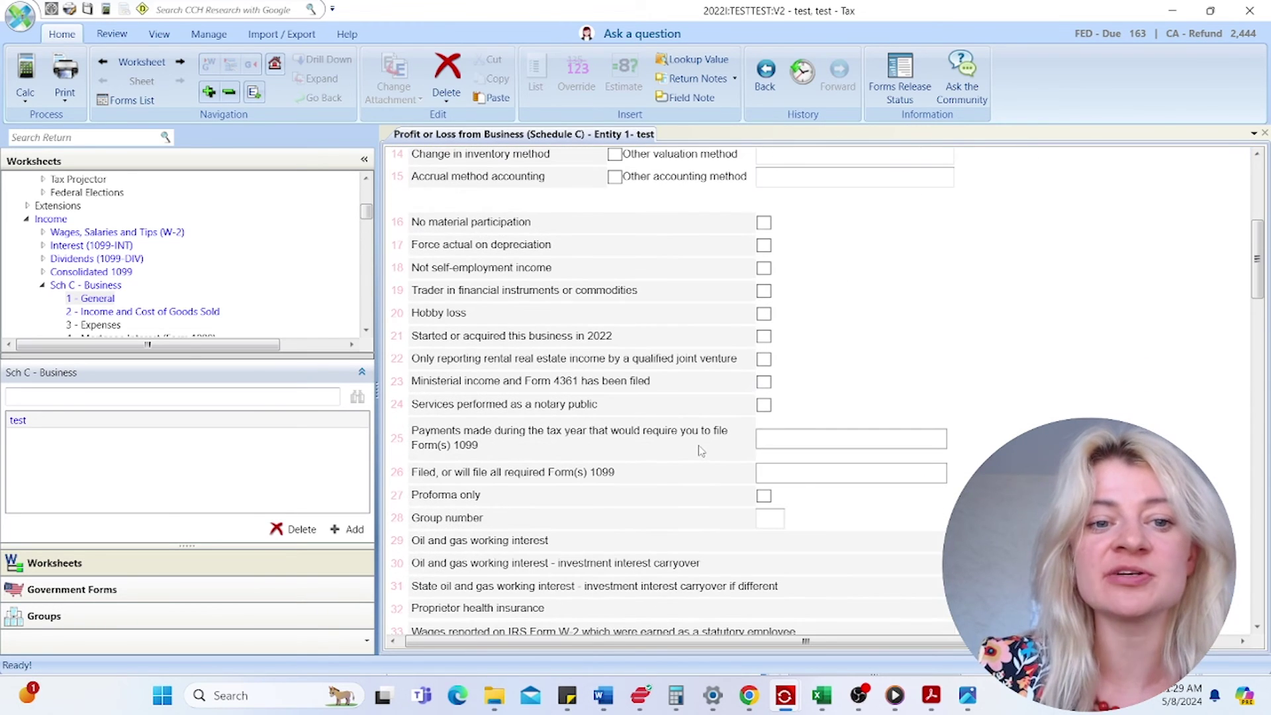
pyautogui.scroll(-5, 701, 451)
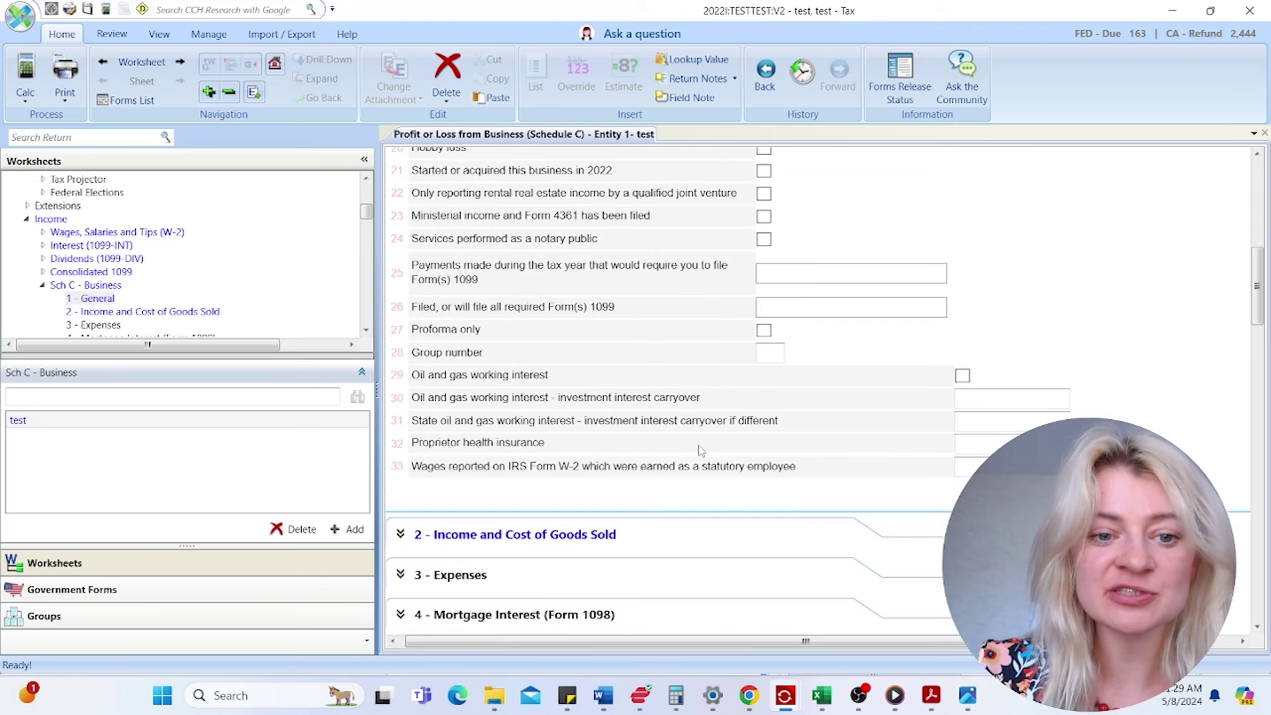
# - Enter gross receipts of 10,000 under Income and Cost of Goods Sold
pyautogui.click(635, 370)
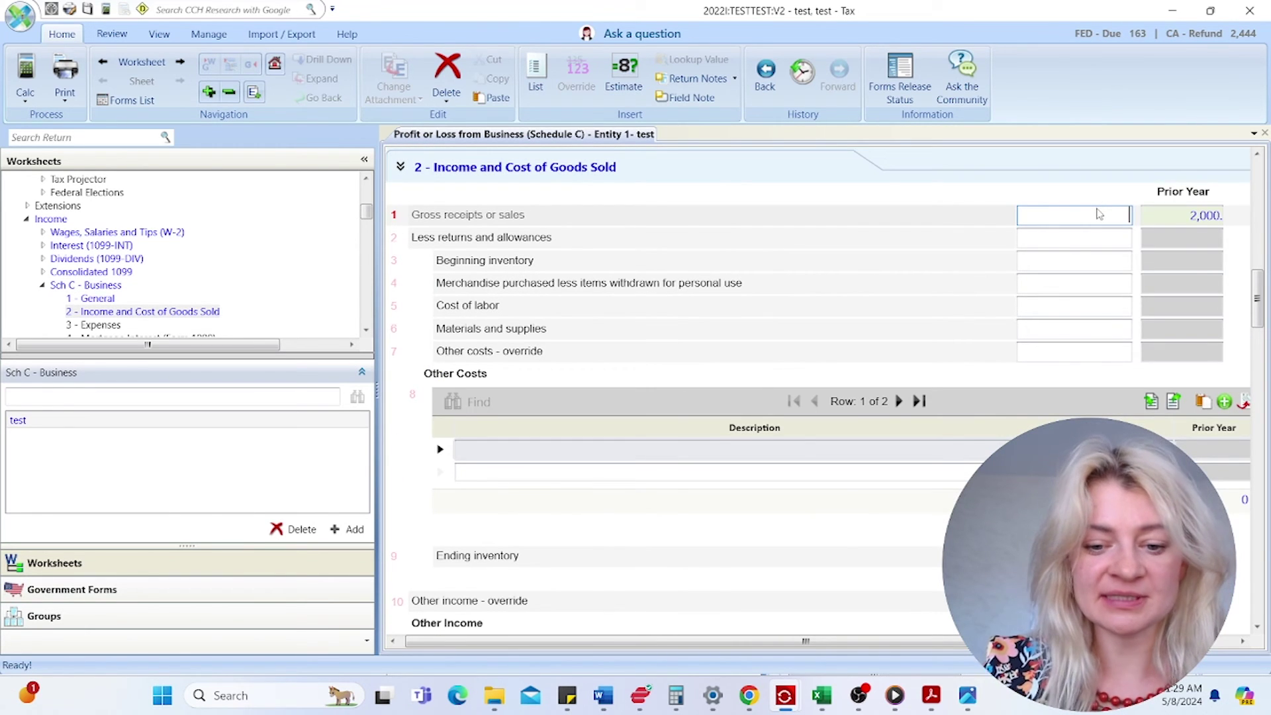
pyautogui.write('10,000')
pyautogui.press('Tab')
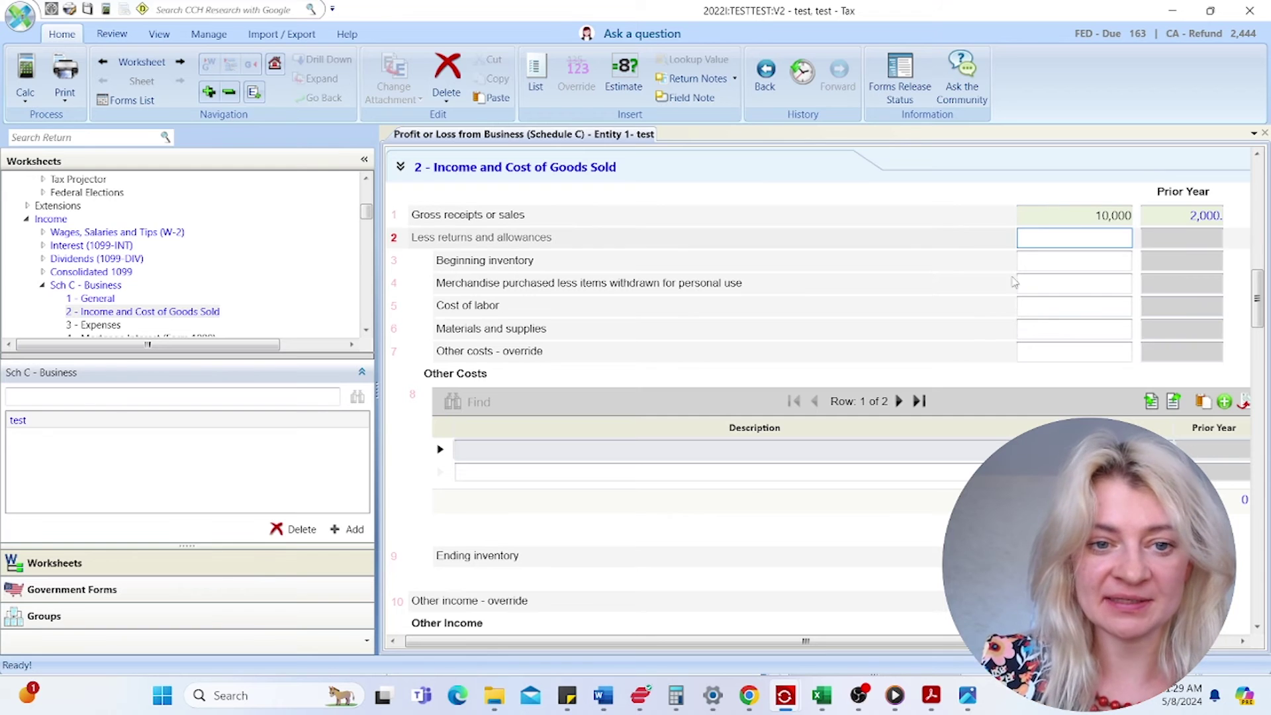
pyautogui.scroll(-15, 672, 511)
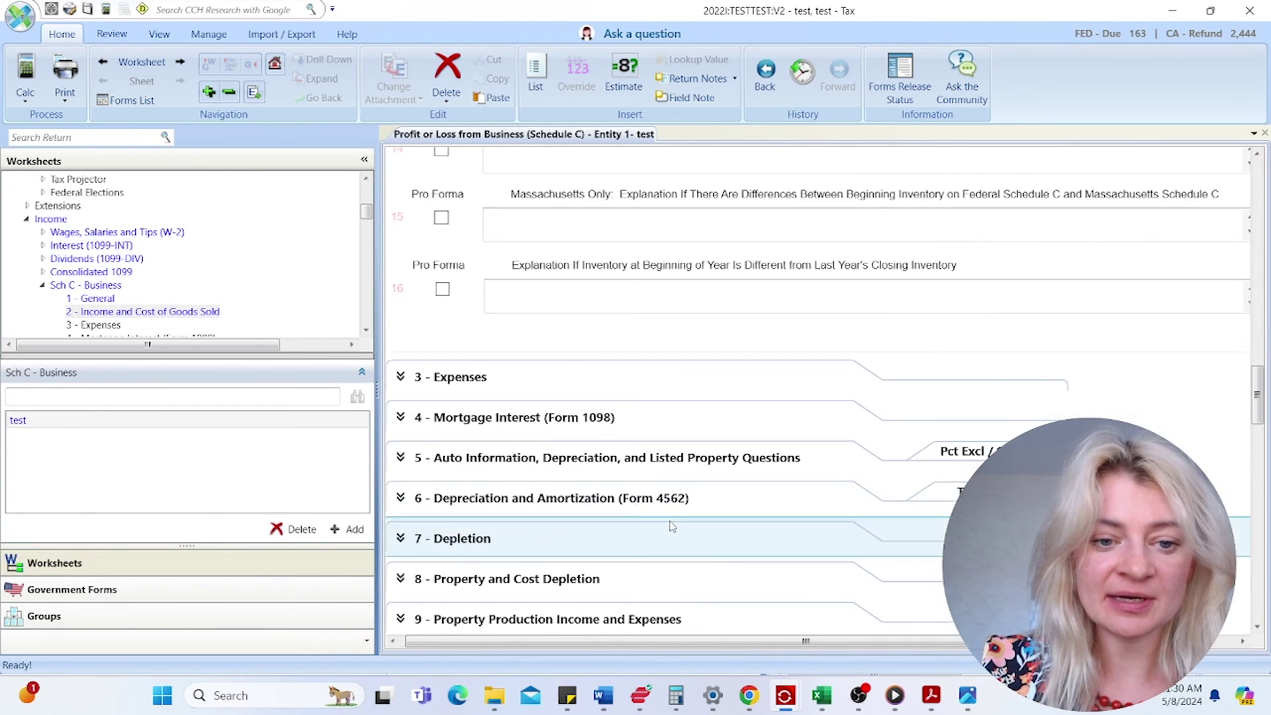
# - Enter the Advertising expense amount (50,000) in the Expenses section
pyautogui.click(688, 374)
pyautogui.click(1075, 216)
pyautogui.write('50000')
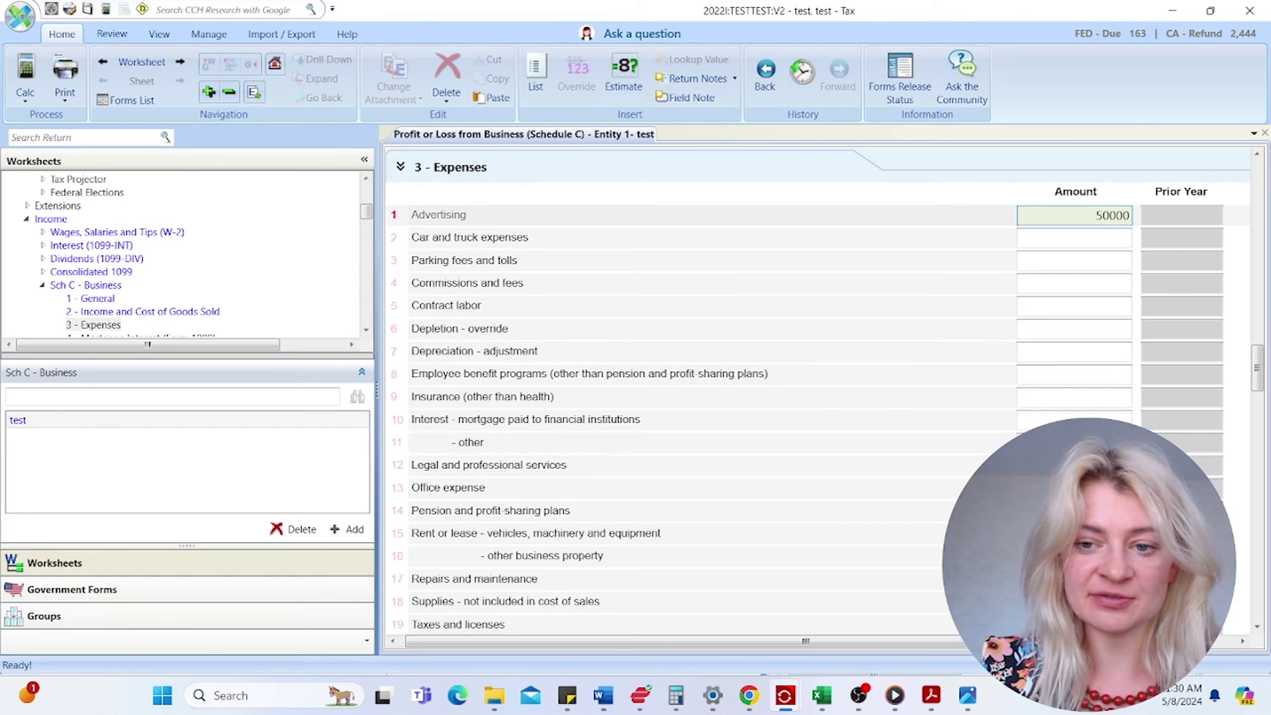
pyautogui.press('BackSpace')
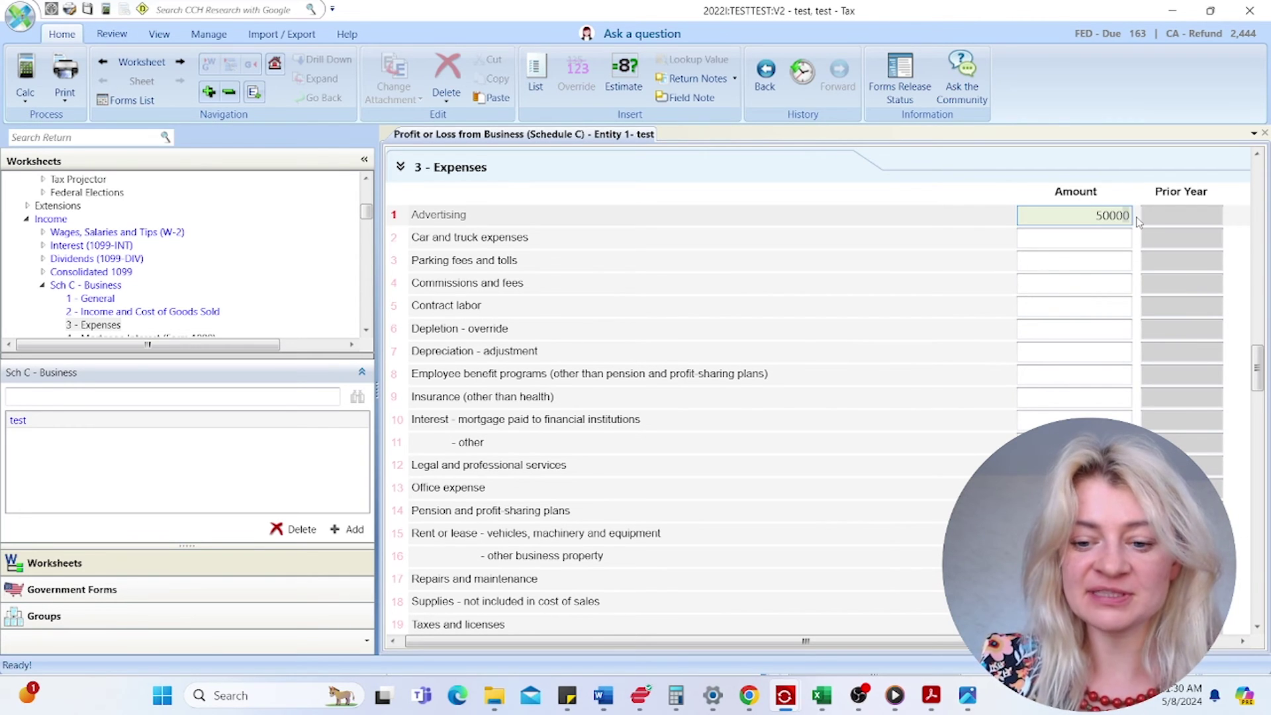
pyautogui.click(1102, 285)
pyautogui.scroll(-10, 615, 460)
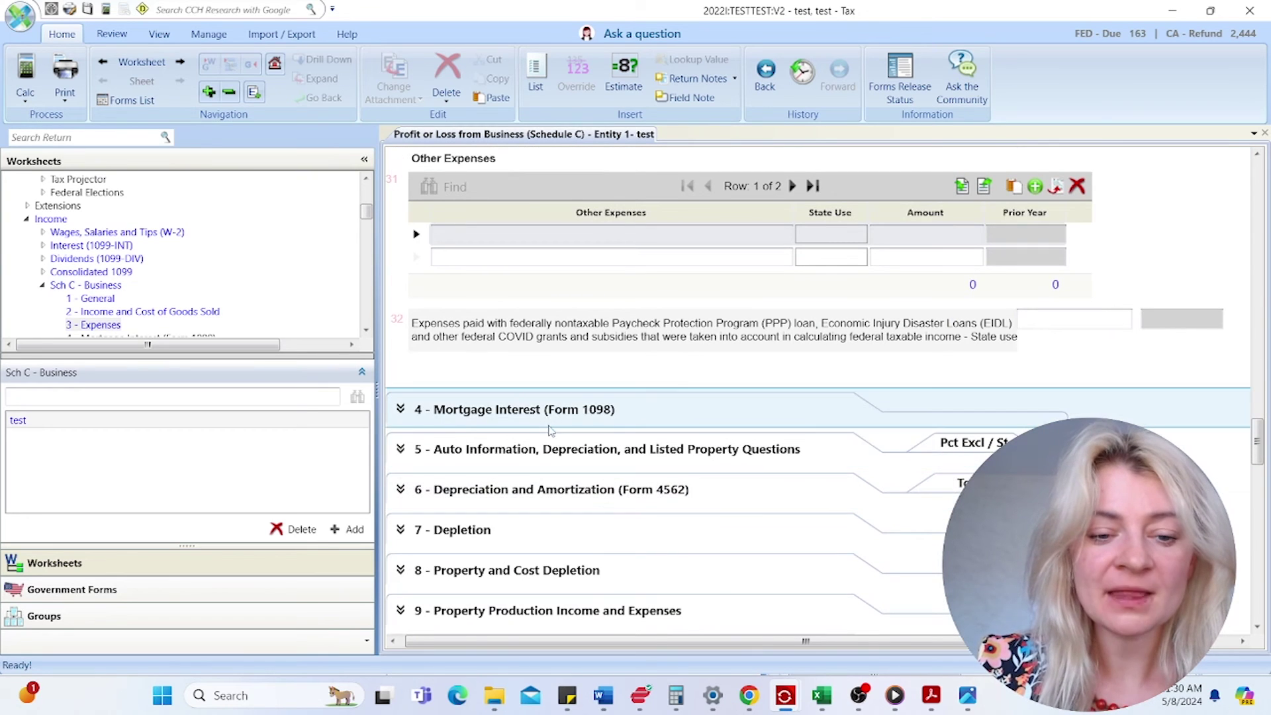
# - Open the auto and listed property section and step through the first asset's automobile expense fields
pyautogui.click(525, 450)
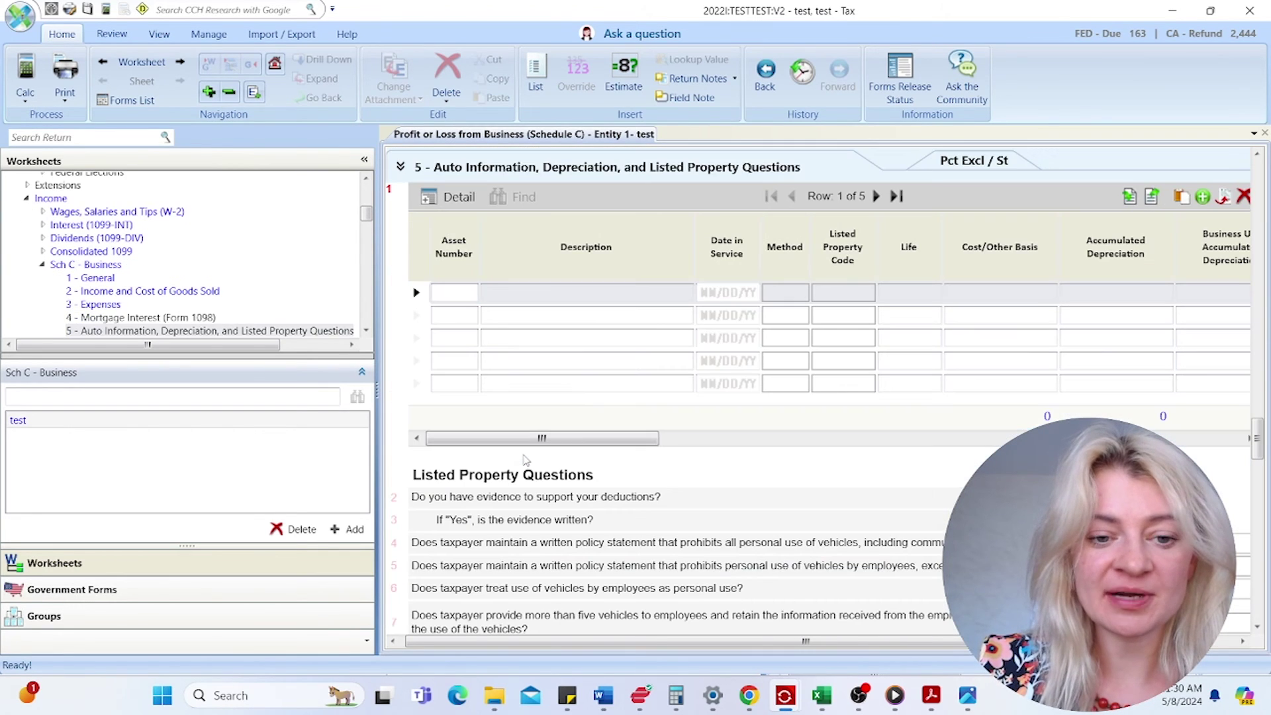
pyautogui.click(541, 303)
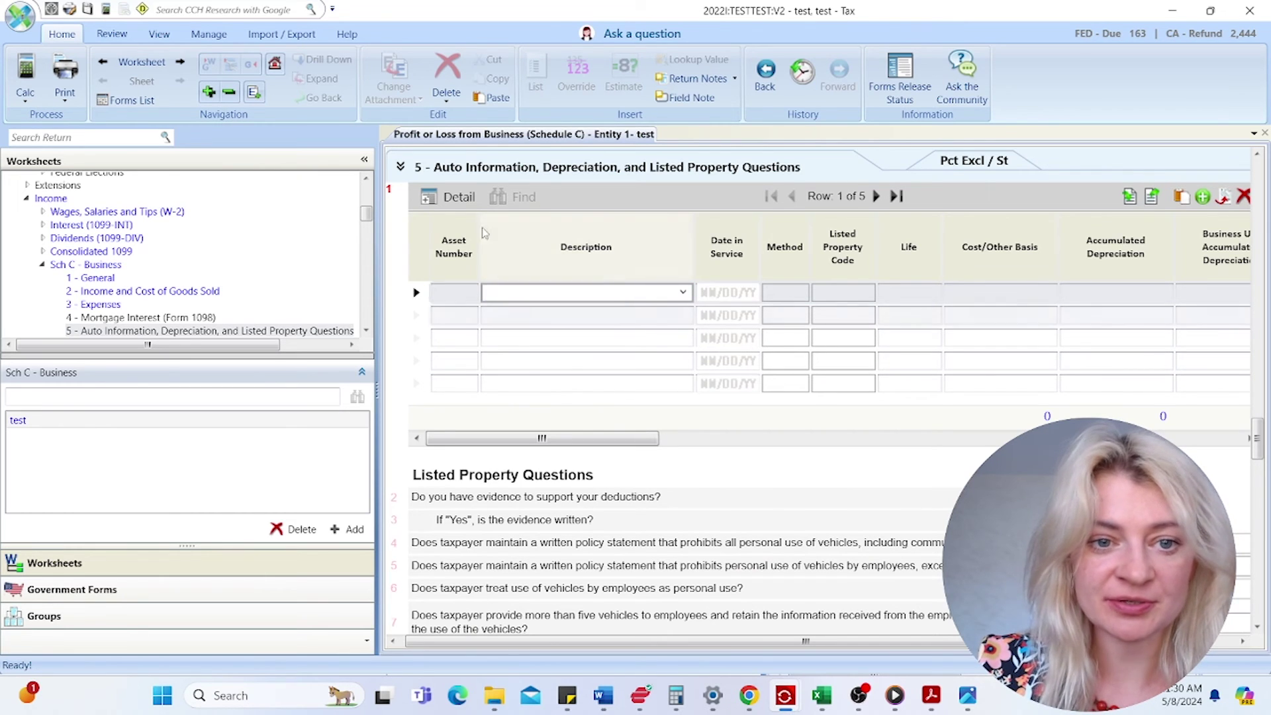
pyautogui.click(445, 204)
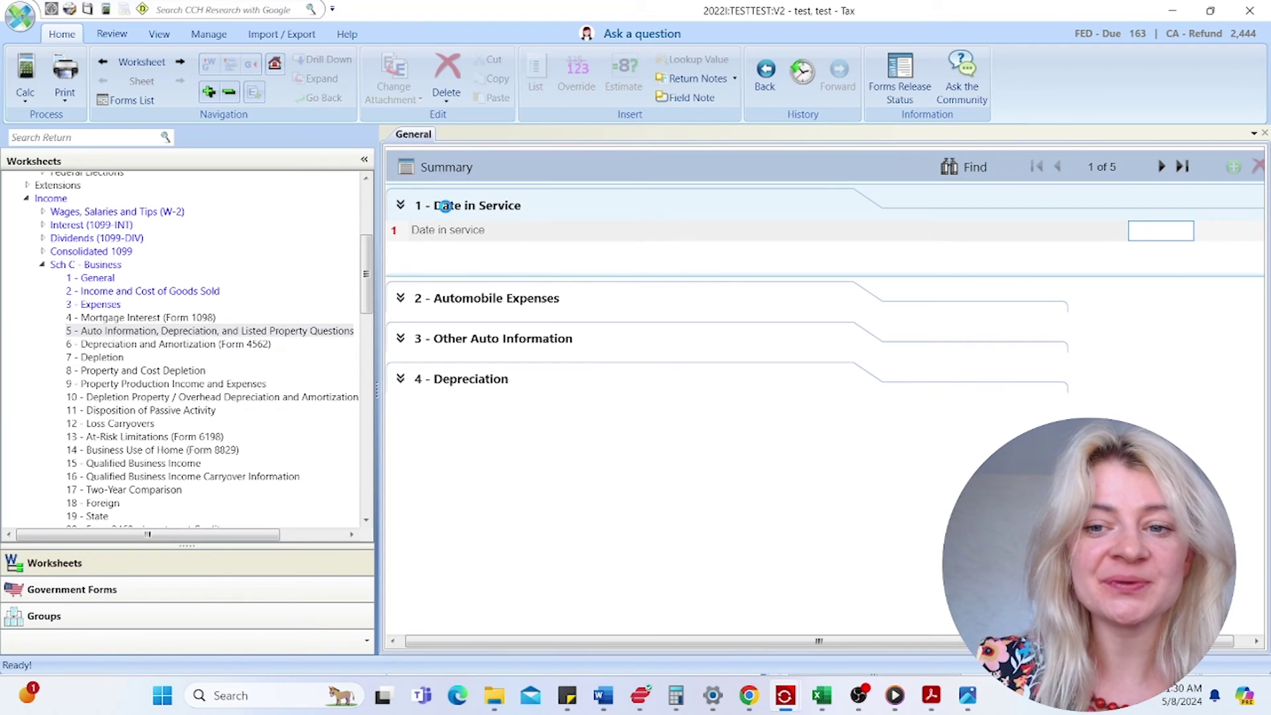
pyautogui.click(461, 296)
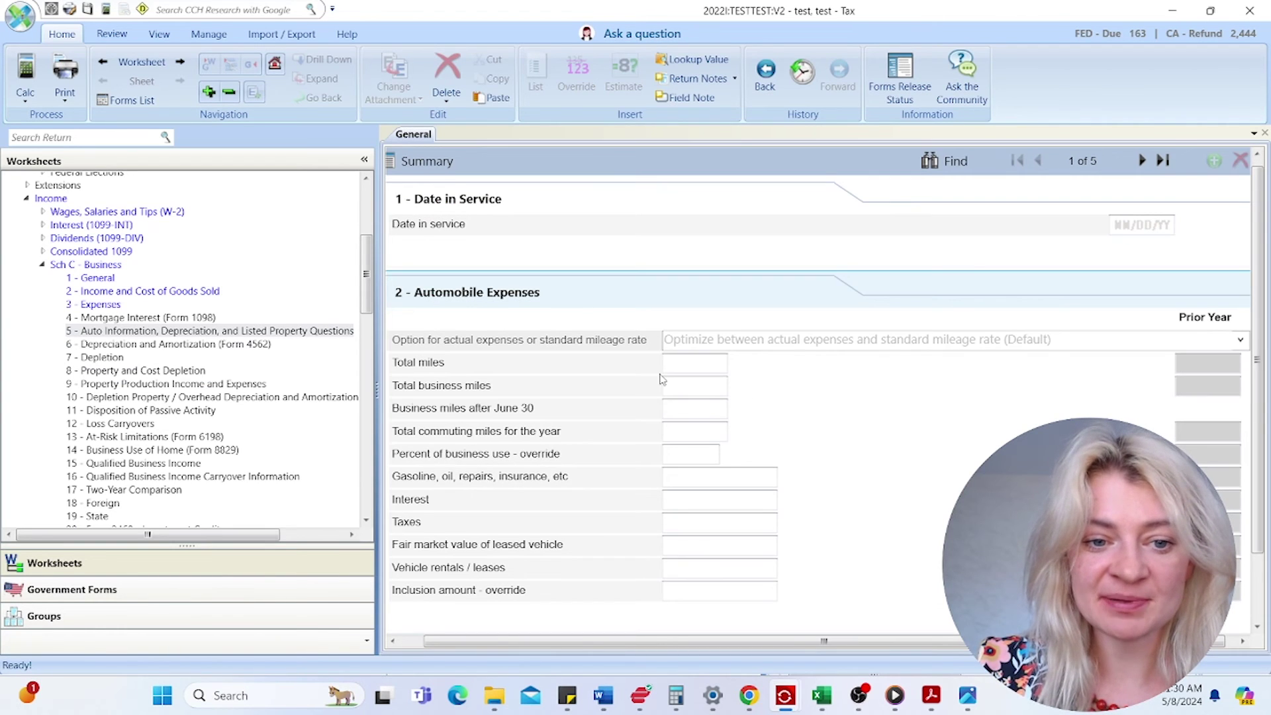
pyautogui.click(687, 364)
pyautogui.click(688, 386)
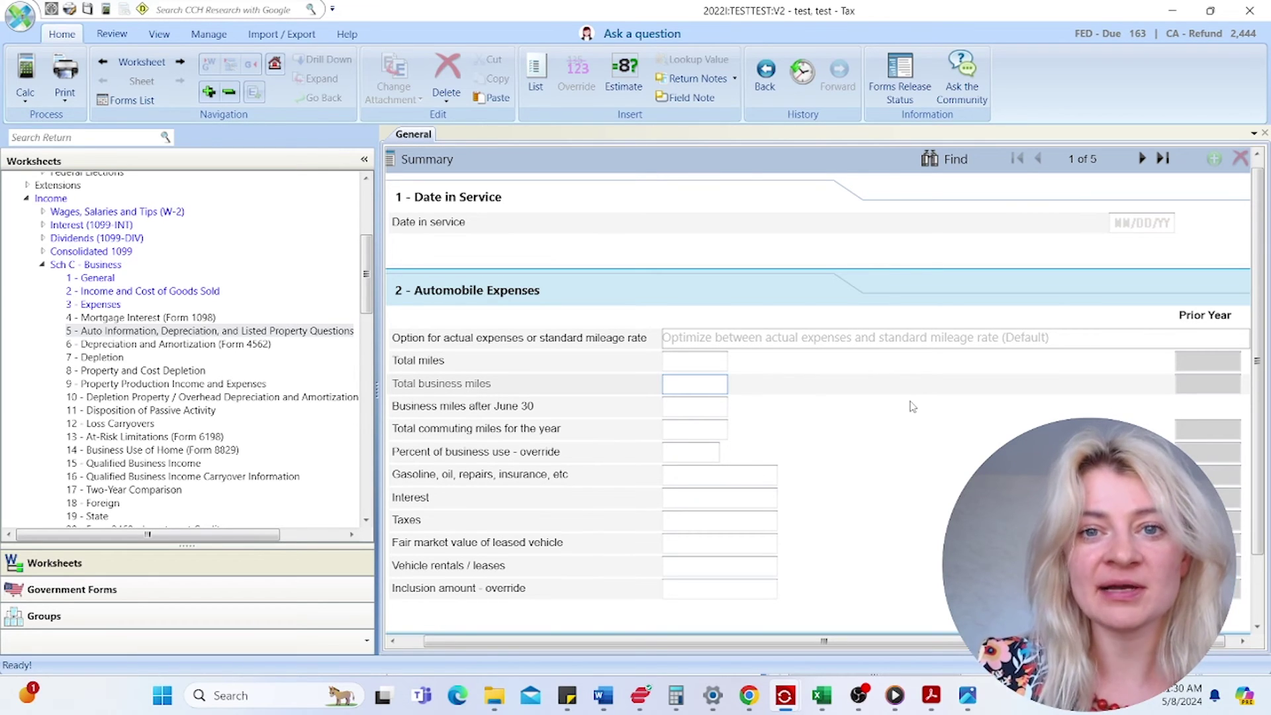
pyautogui.click(709, 481)
pyautogui.click(712, 521)
pyautogui.click(704, 572)
pyautogui.scroll(1, 700, 518)
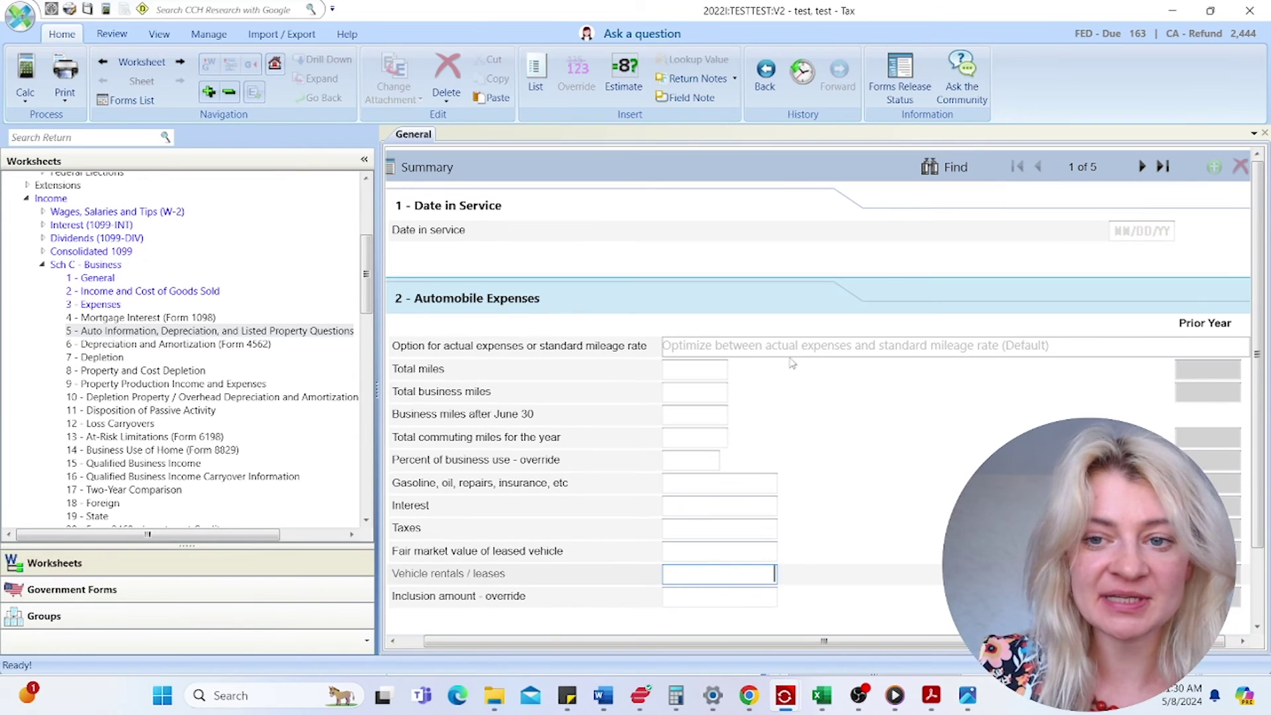
# - Return to the asset summary and open the Depreciation and Amortization (Form 4562) section
pyautogui.click(406, 167)
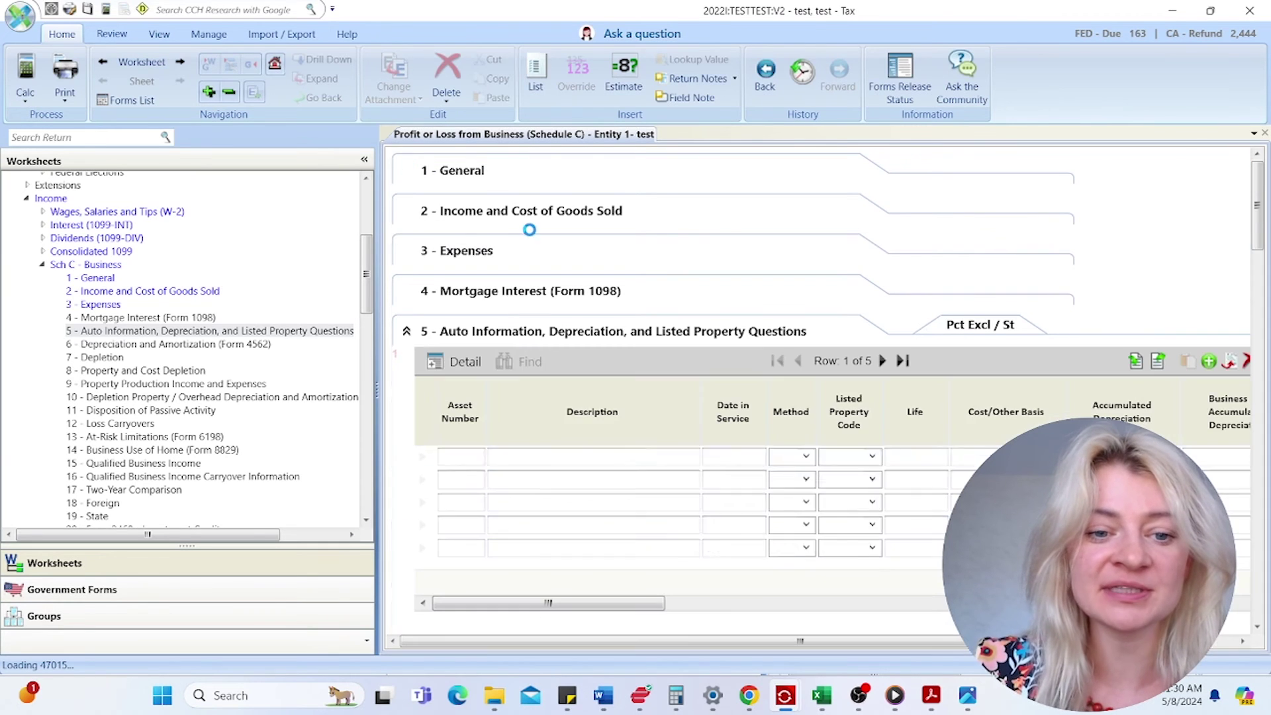
pyautogui.scroll(-2, 582, 456)
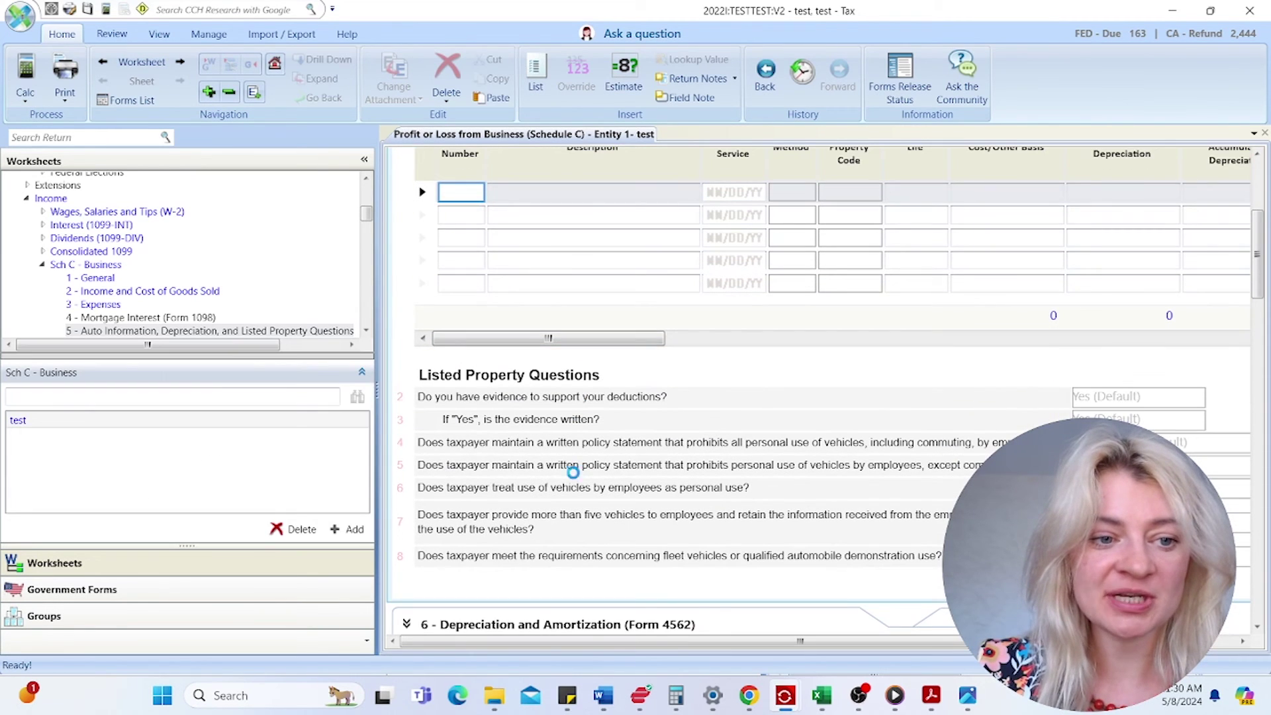
pyautogui.scroll(-2, 144, 275)
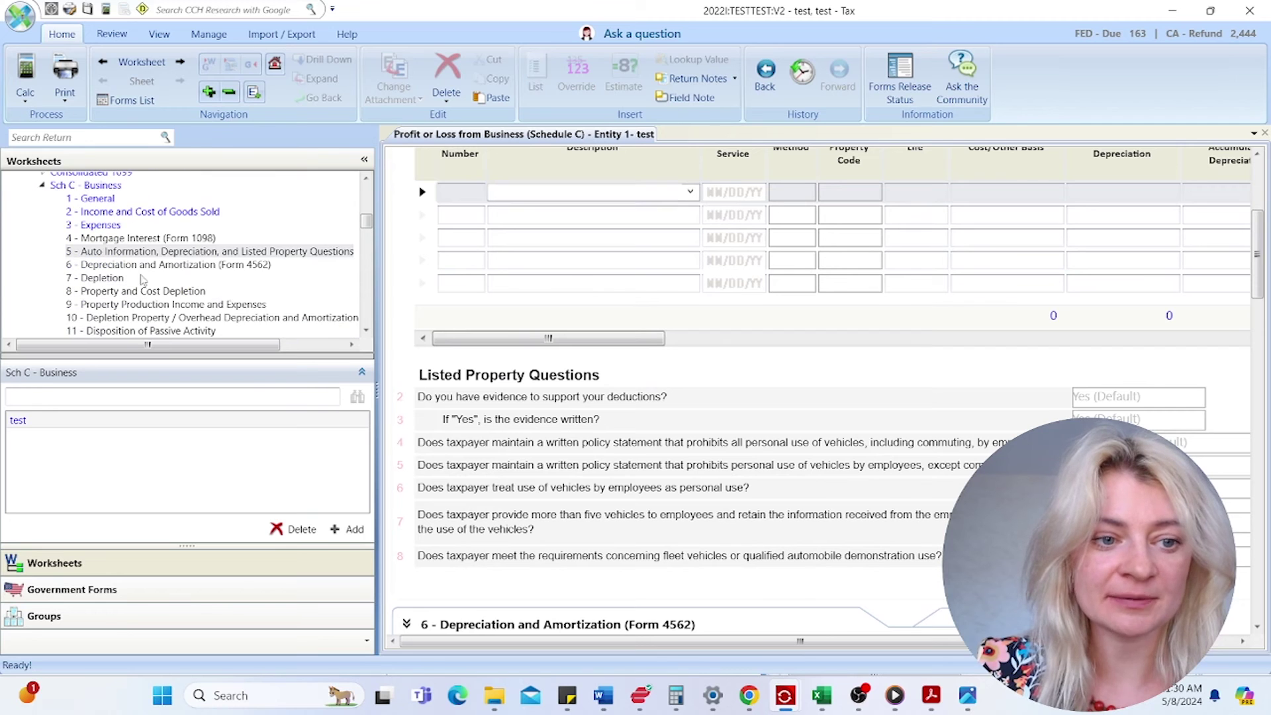
pyautogui.click(124, 265)
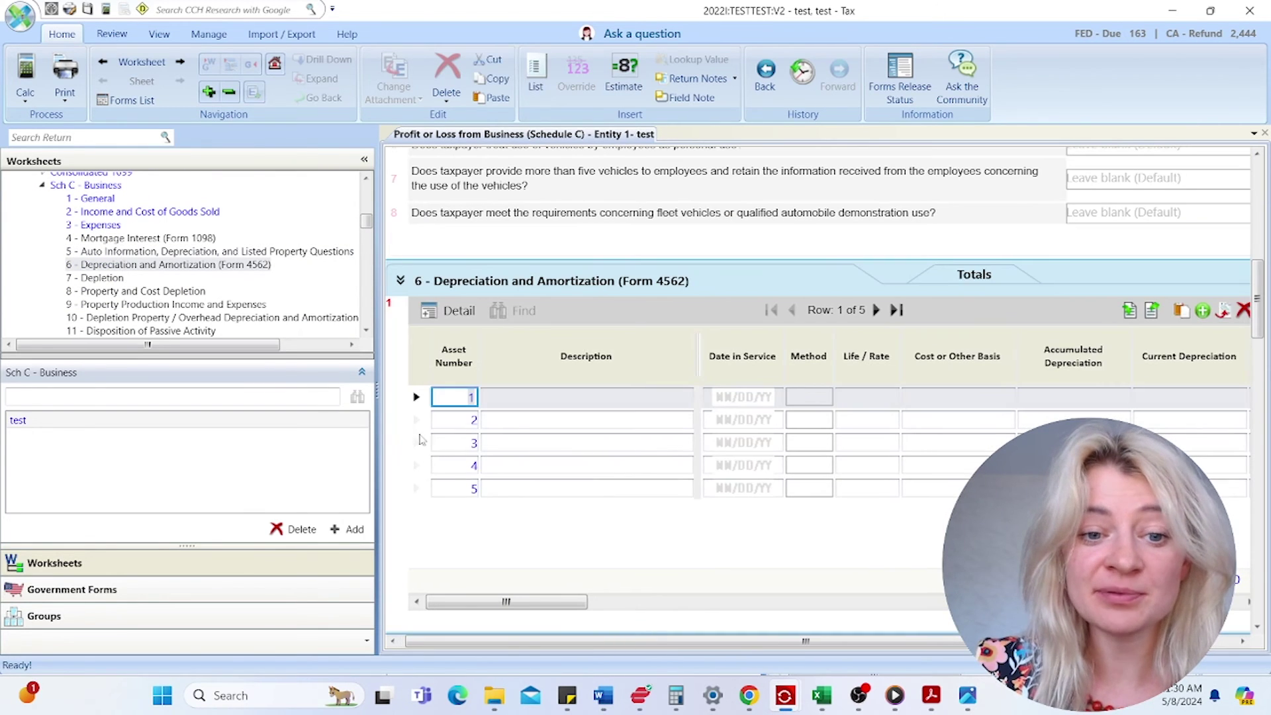
# - Add asset 1 described as COMPUTER, placed in service 07/15/22
pyautogui.click(464, 309)
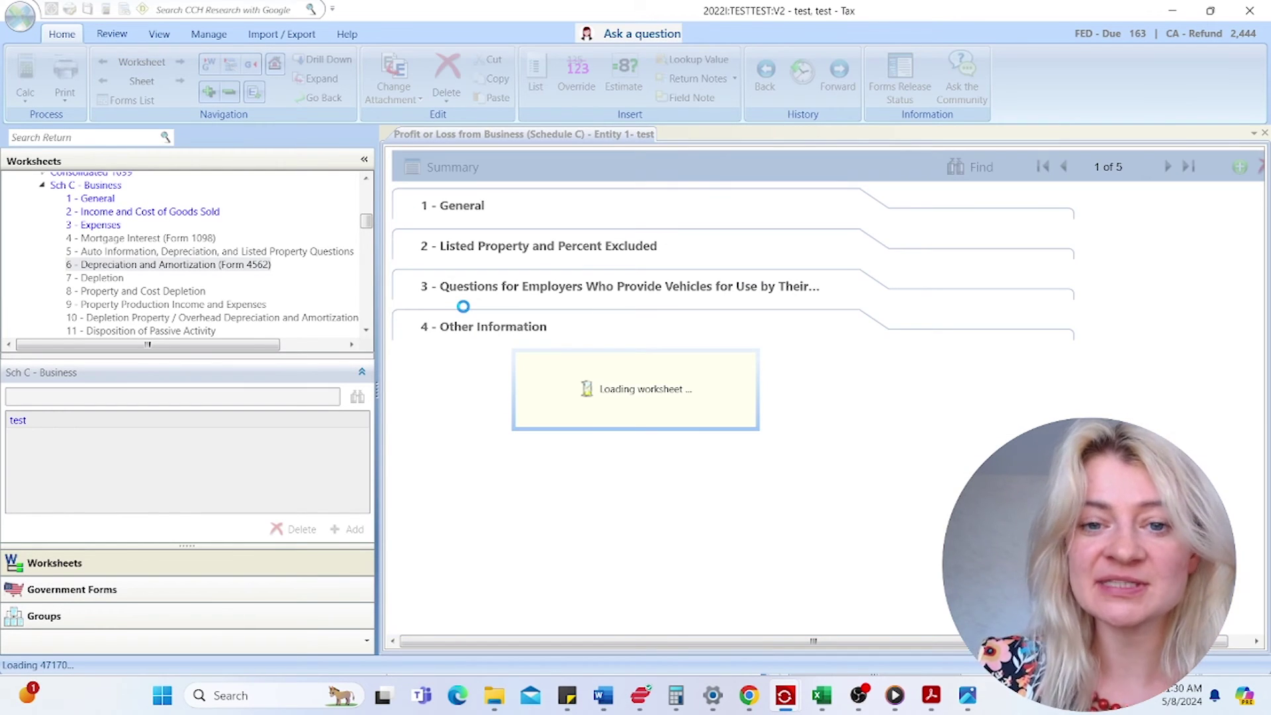
pyautogui.click(703, 229)
pyautogui.write('C')
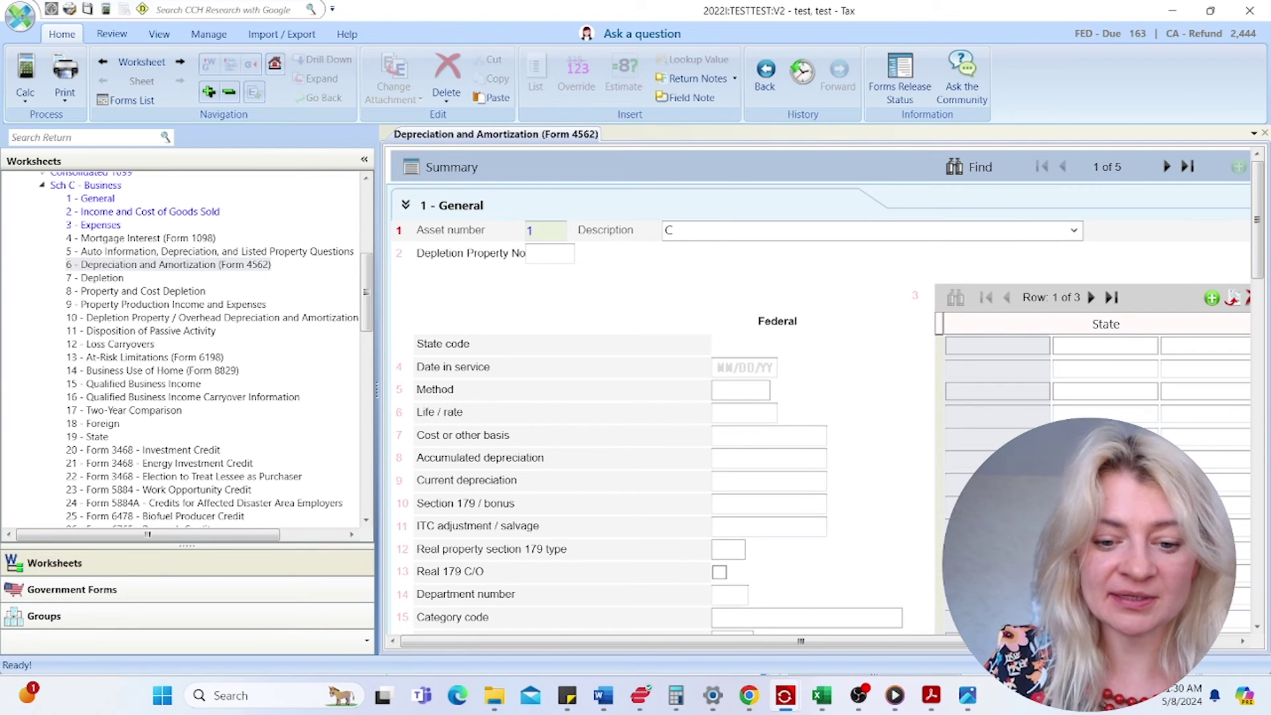
pyautogui.write('omputer')
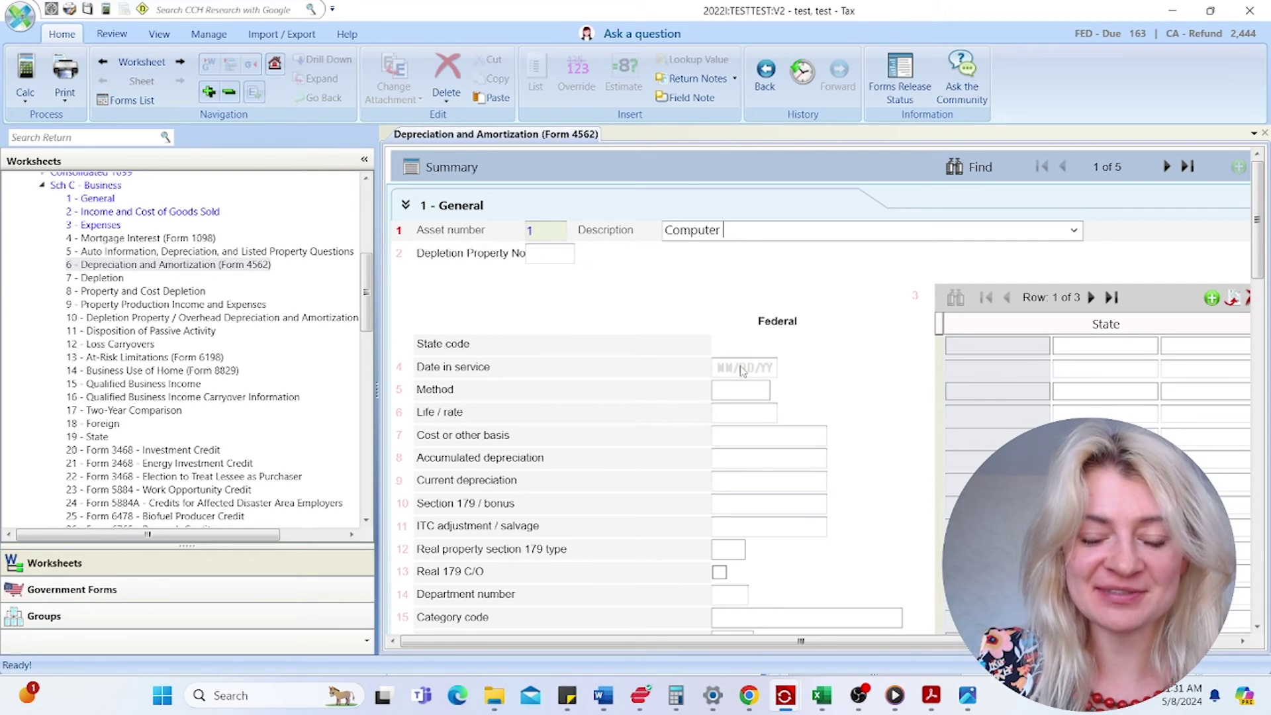
pyautogui.click(743, 369)
pyautogui.write('07/15/2')
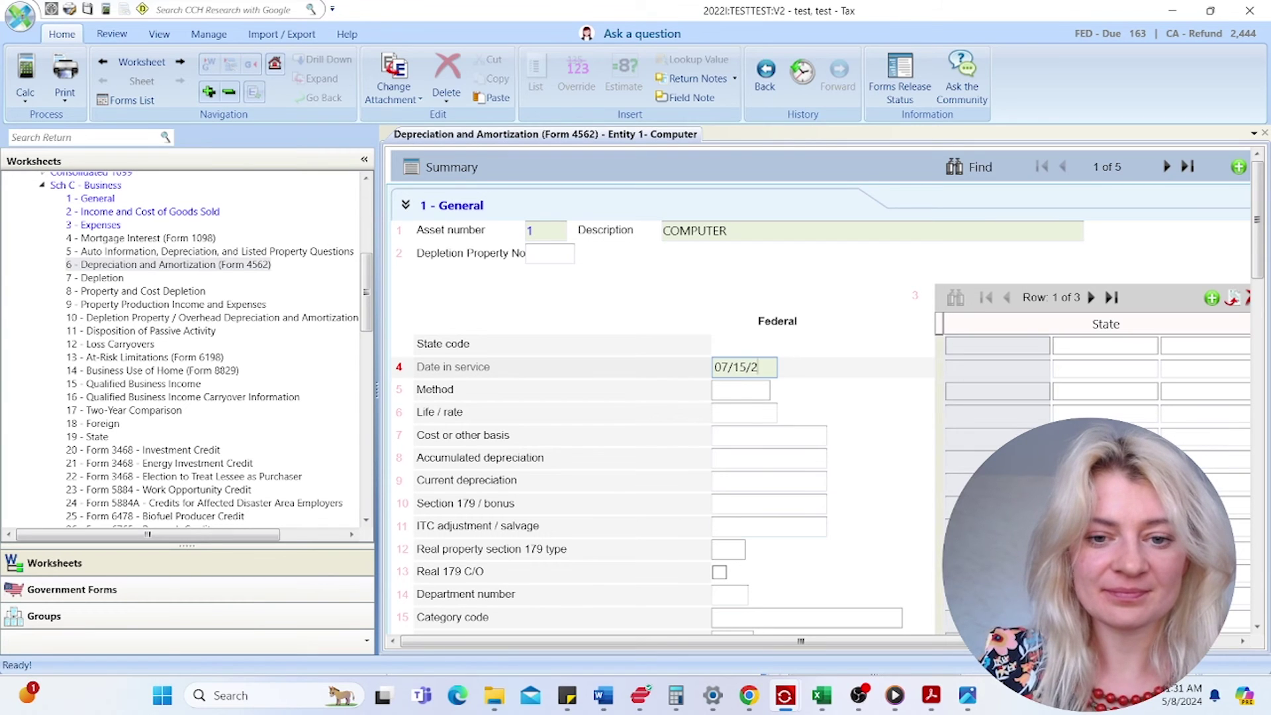
pyautogui.write('2')
# - Choose depreciation method M for the computer from the methods lookup
pyautogui.click(747, 392)
pyautogui.click(761, 392)
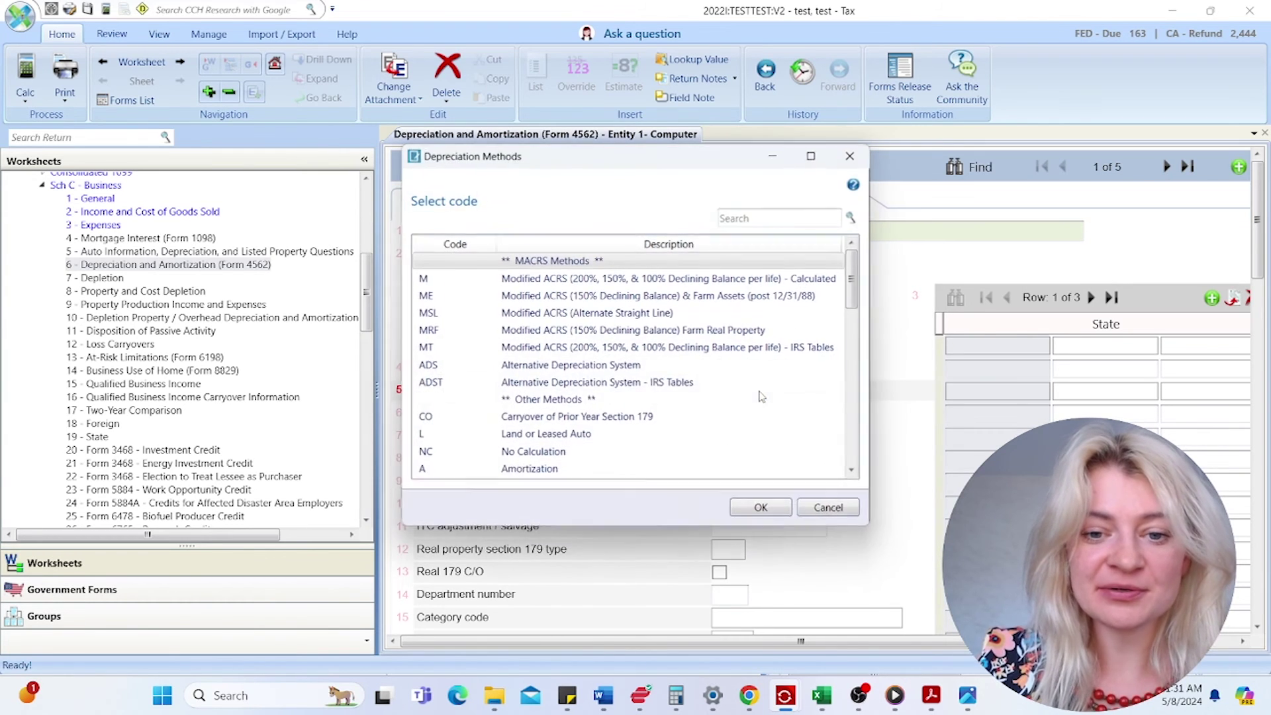
pyautogui.click(576, 281)
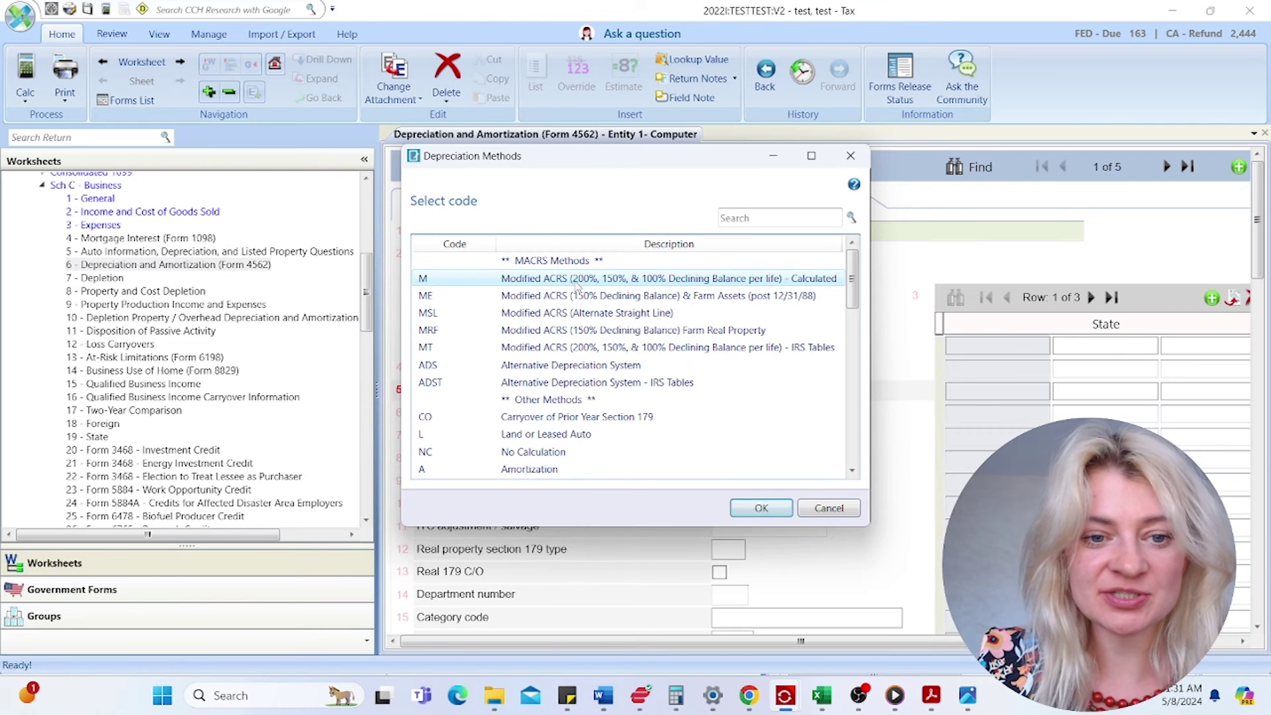
pyautogui.click(556, 321)
pyautogui.click(576, 279)
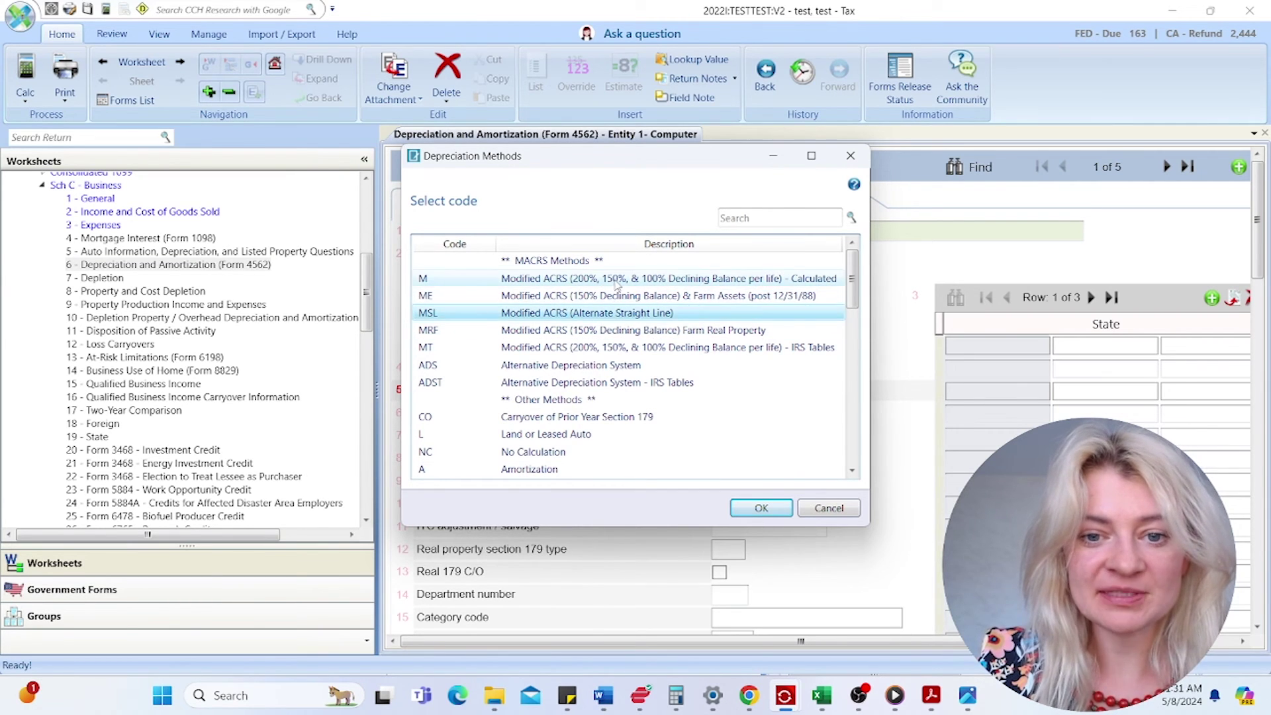
pyautogui.click(761, 508)
# - Give the computer a 5-year life and a 1,000 cost basis
pyautogui.click(748, 417)
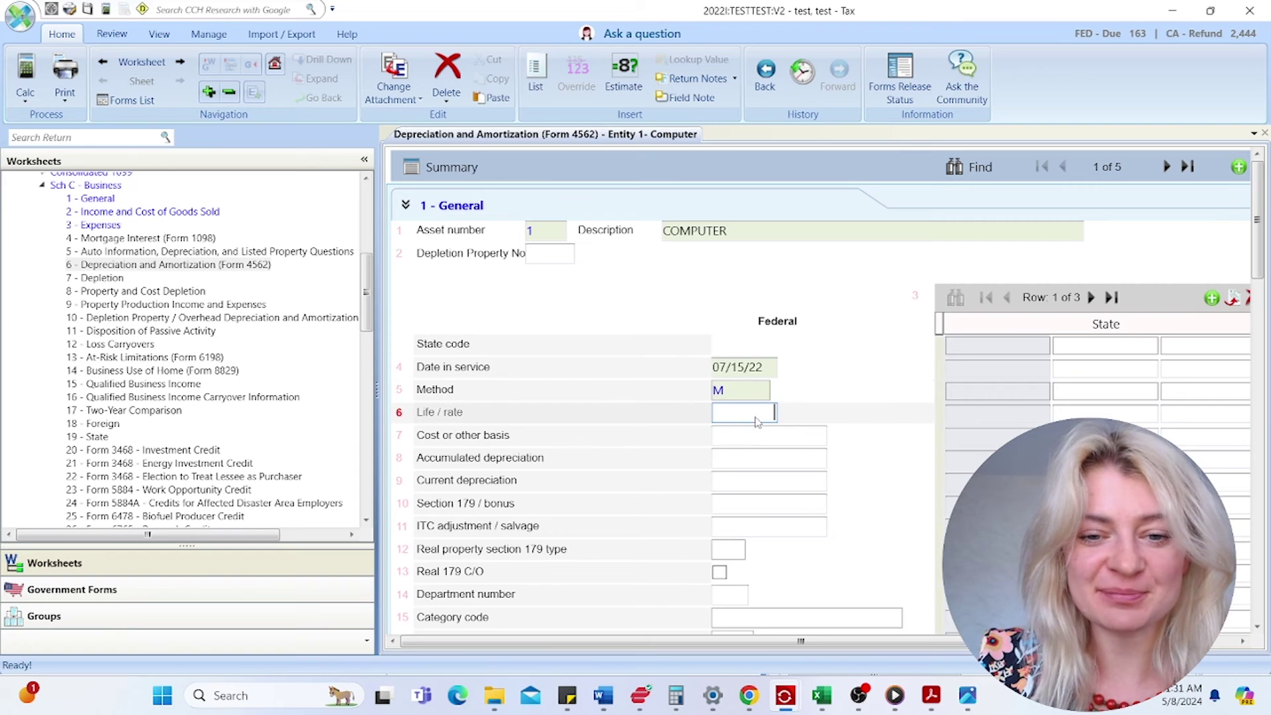
pyautogui.write('5')
pyautogui.press('Tab')
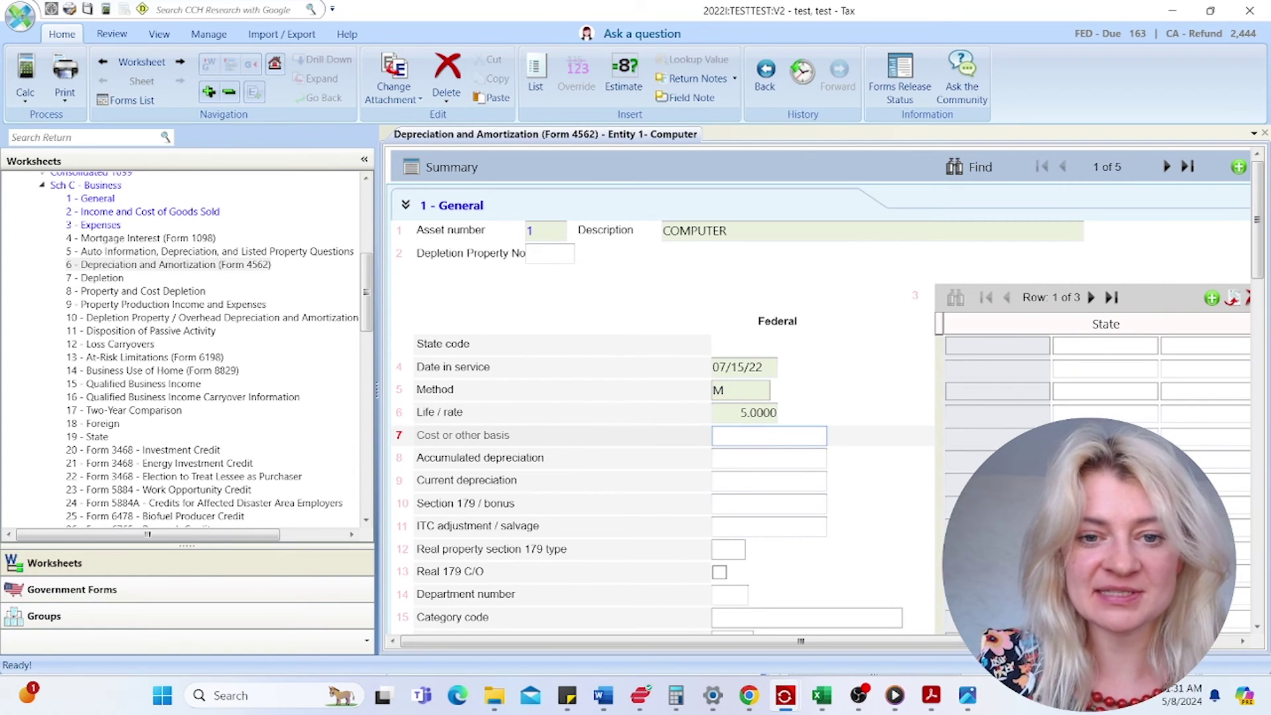
pyautogui.write('1000')
pyautogui.press('Tab')
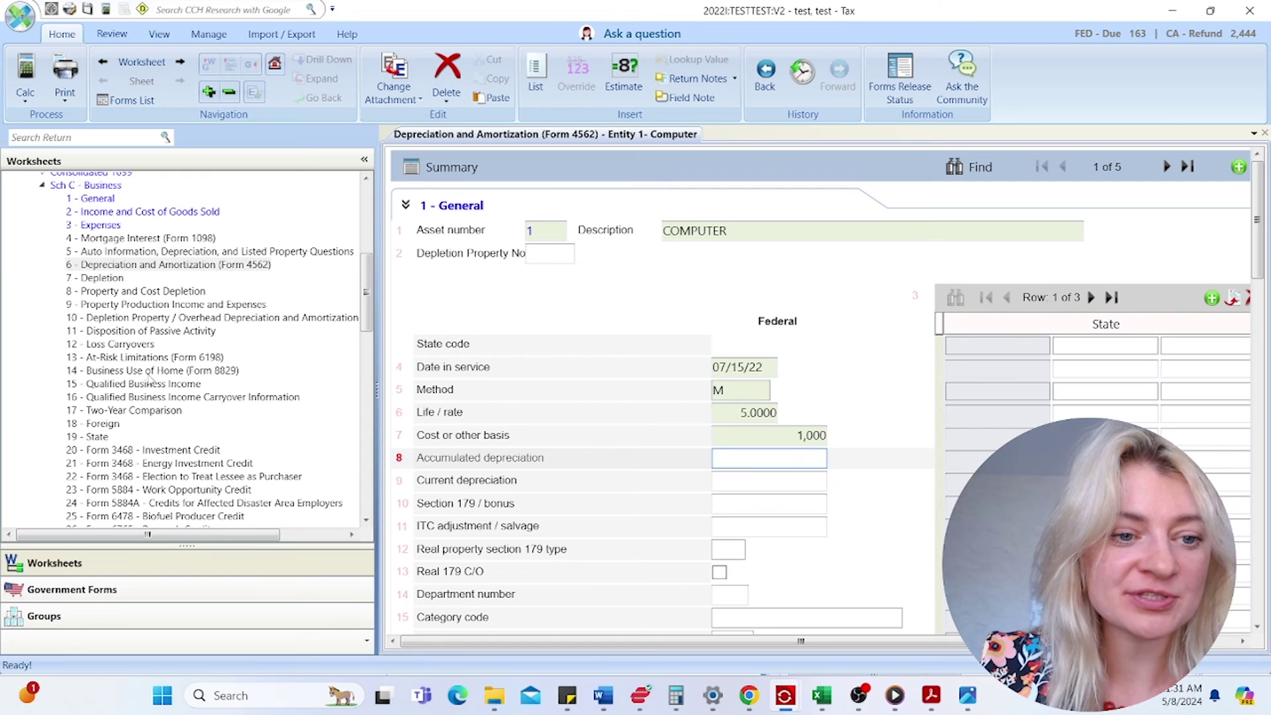
pyautogui.click(149, 371)
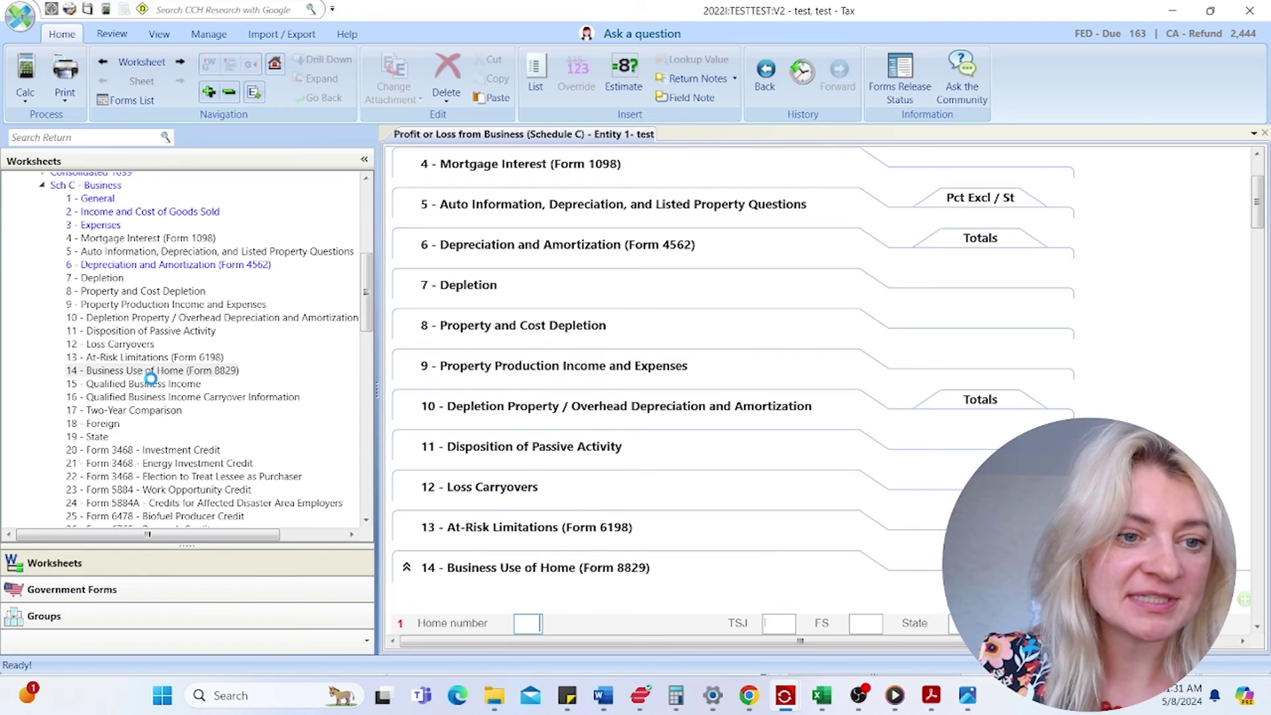
# - Collapse the Schedule C worksheets and open the Sch D / 4797 / 4684 Gains and Losses worksheet
pyautogui.scroll(-3, 152, 287)
pyautogui.scroll(-1, 152, 287)
pyautogui.scroll(8, 78, 245)
pyautogui.click(42, 264)
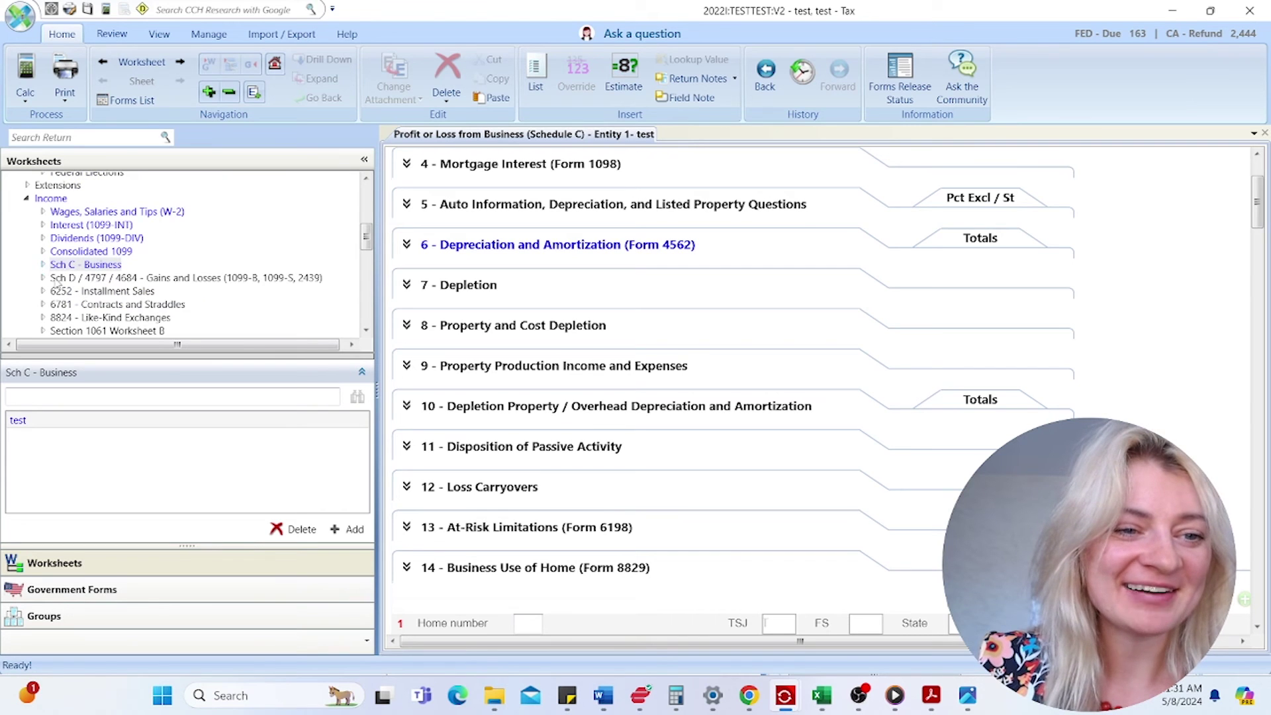
pyautogui.doubleClick(103, 281)
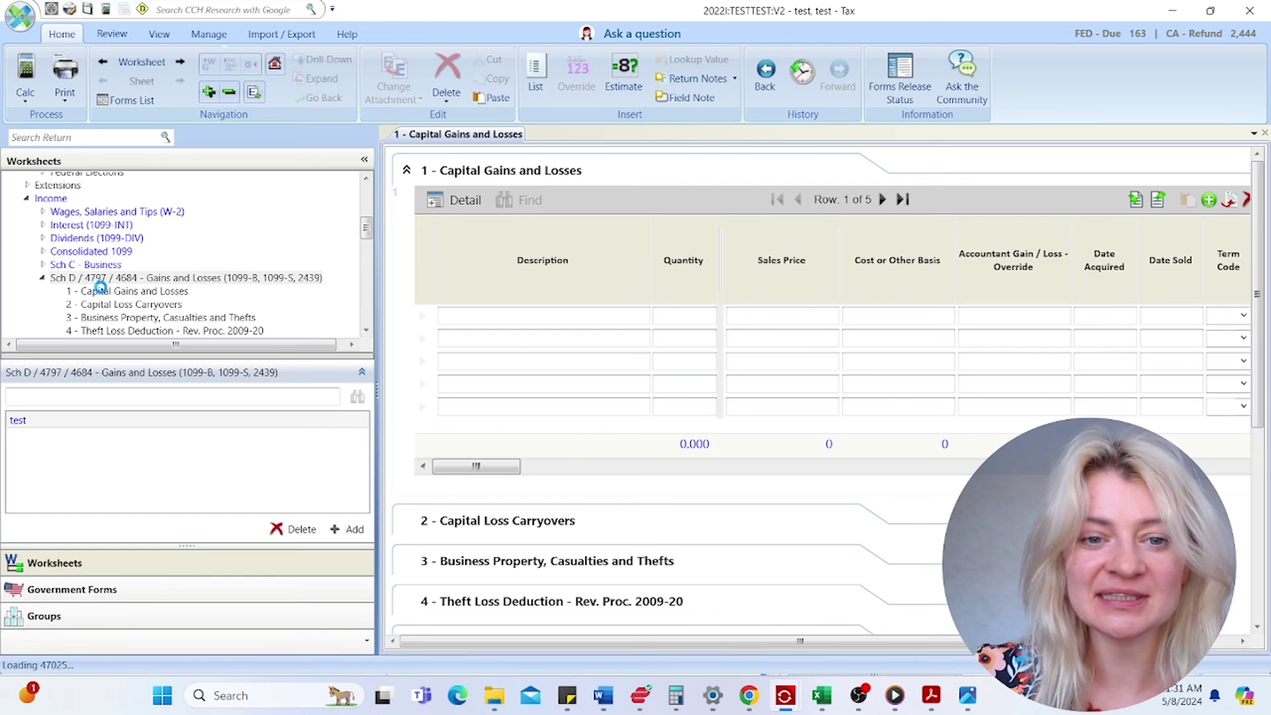
# - Collapse Capital Loss Carryovers and expand section 12, Sale of Your Home
pyautogui.click(883, 324)
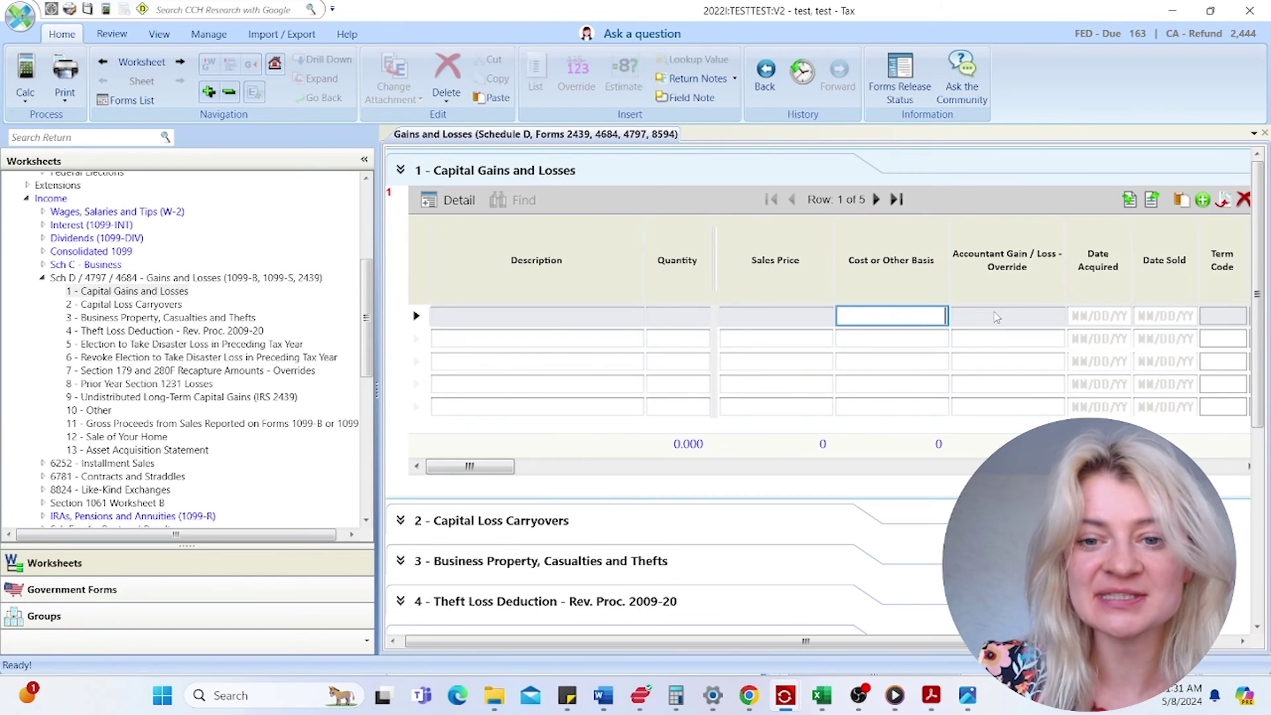
pyautogui.scroll(-3, 682, 445)
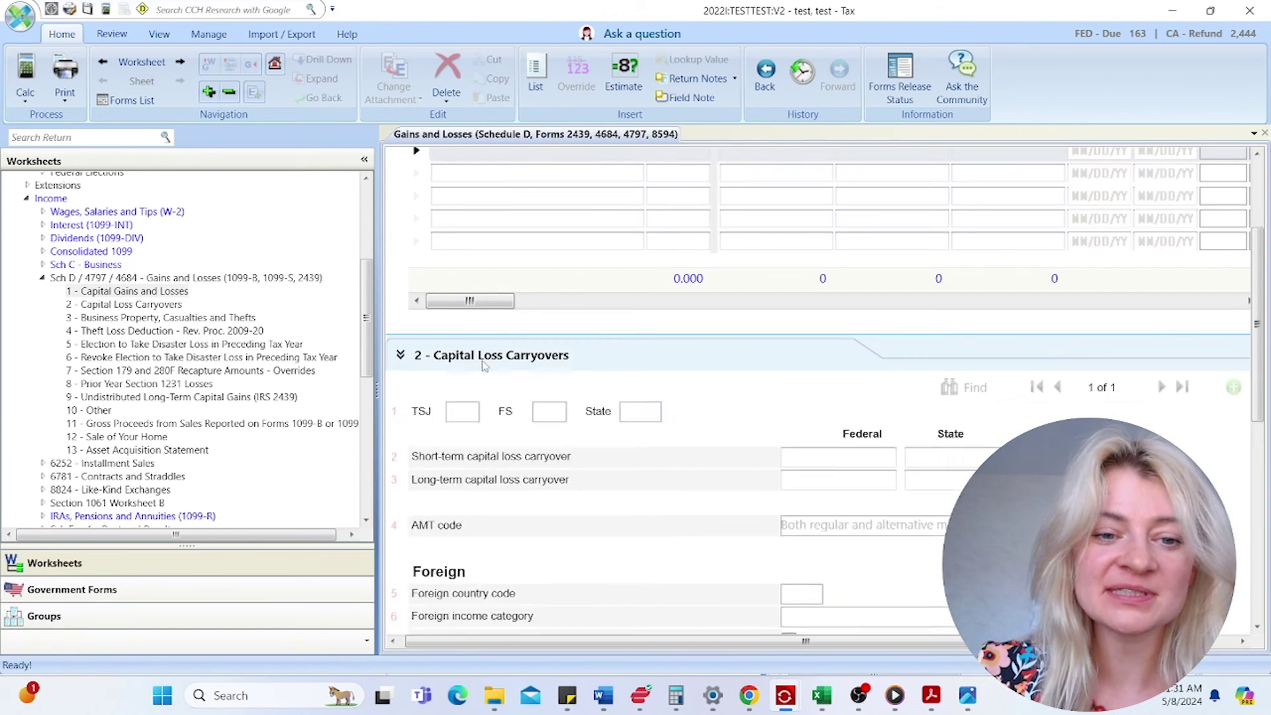
pyautogui.scroll(-1, 487, 331)
pyautogui.click(489, 305)
pyautogui.scroll(-2, 496, 530)
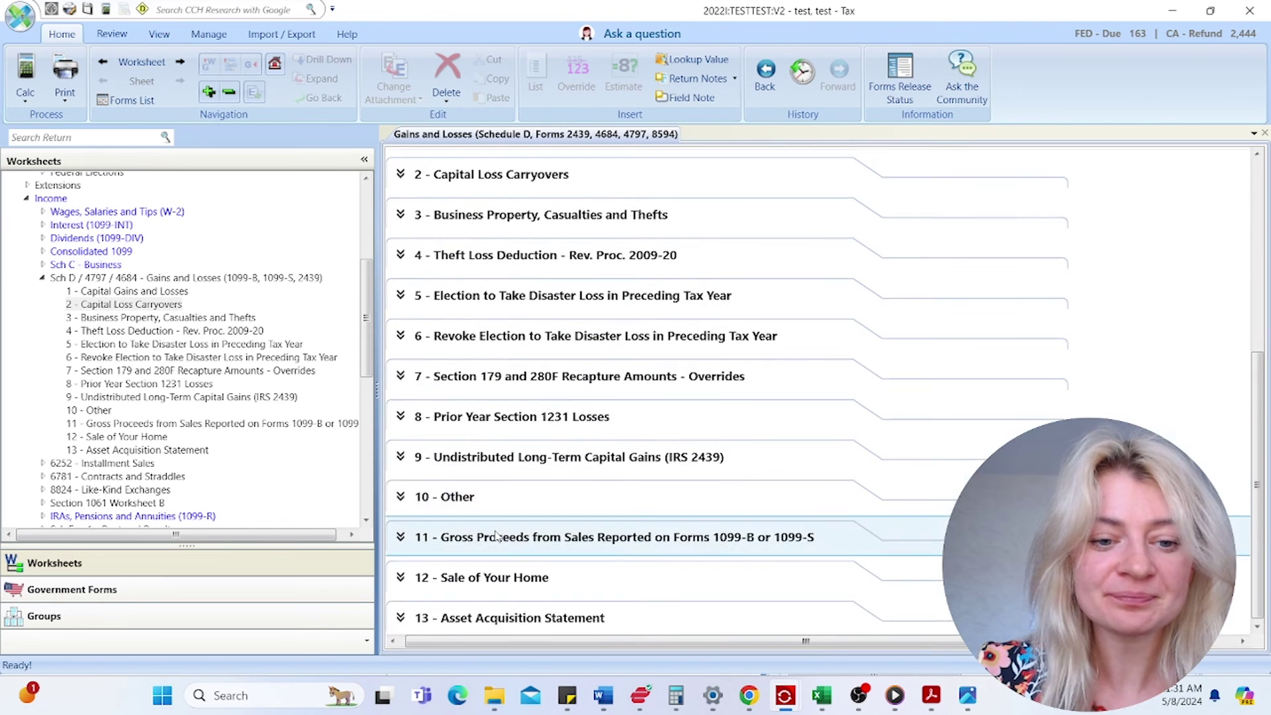
pyautogui.click(496, 579)
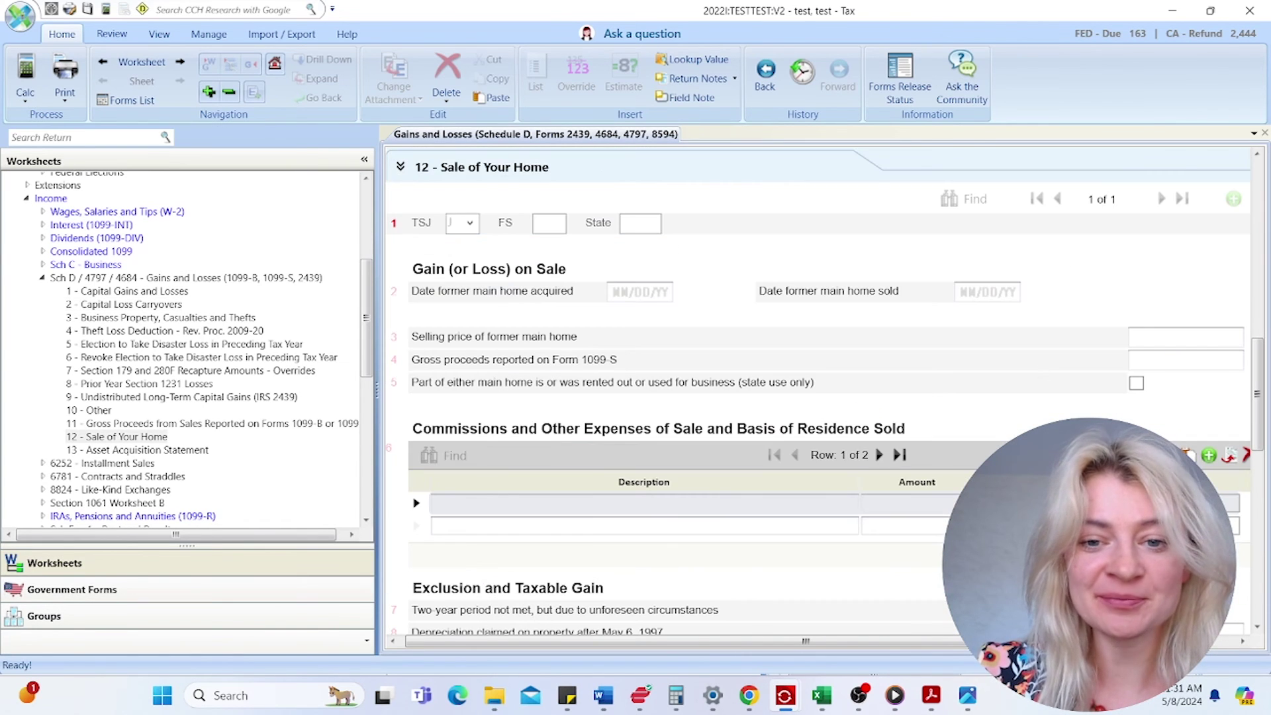
pyautogui.click(42, 278)
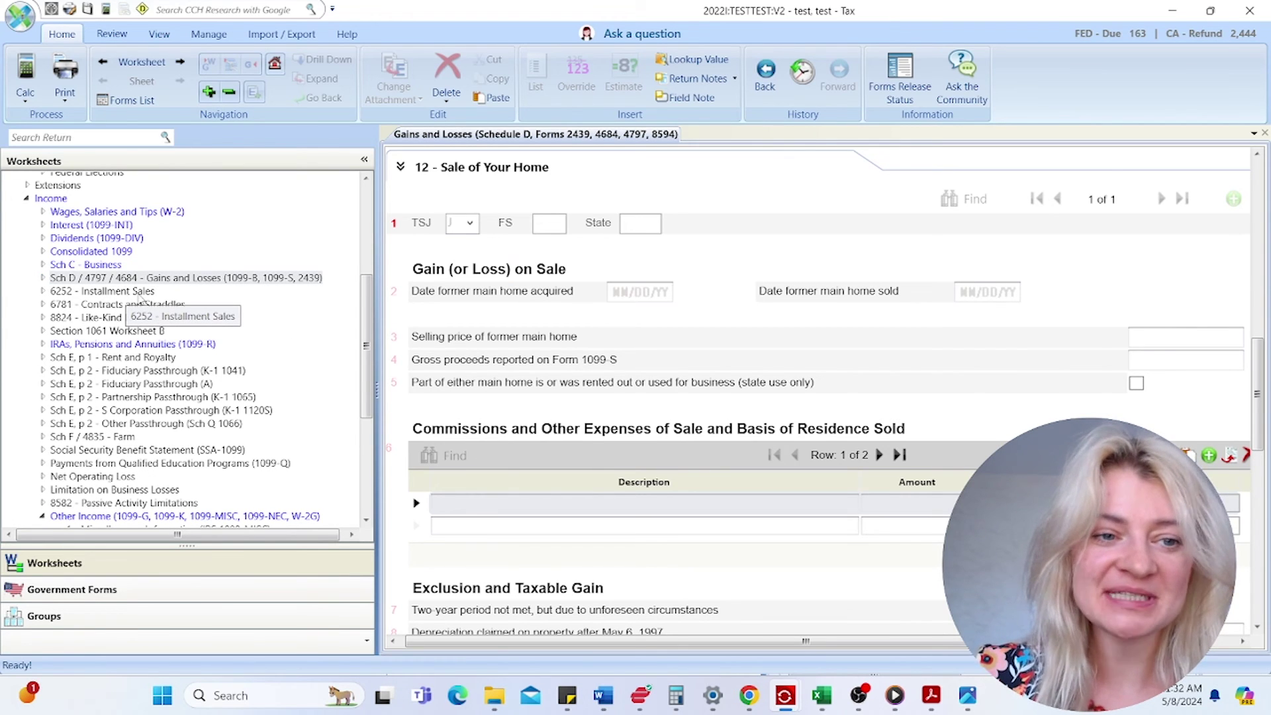
# - Look through 6252 Installment Sales and Sch E Rent and Royalty, then open Other Income's 1099-MISC grid
pyautogui.click(140, 295)
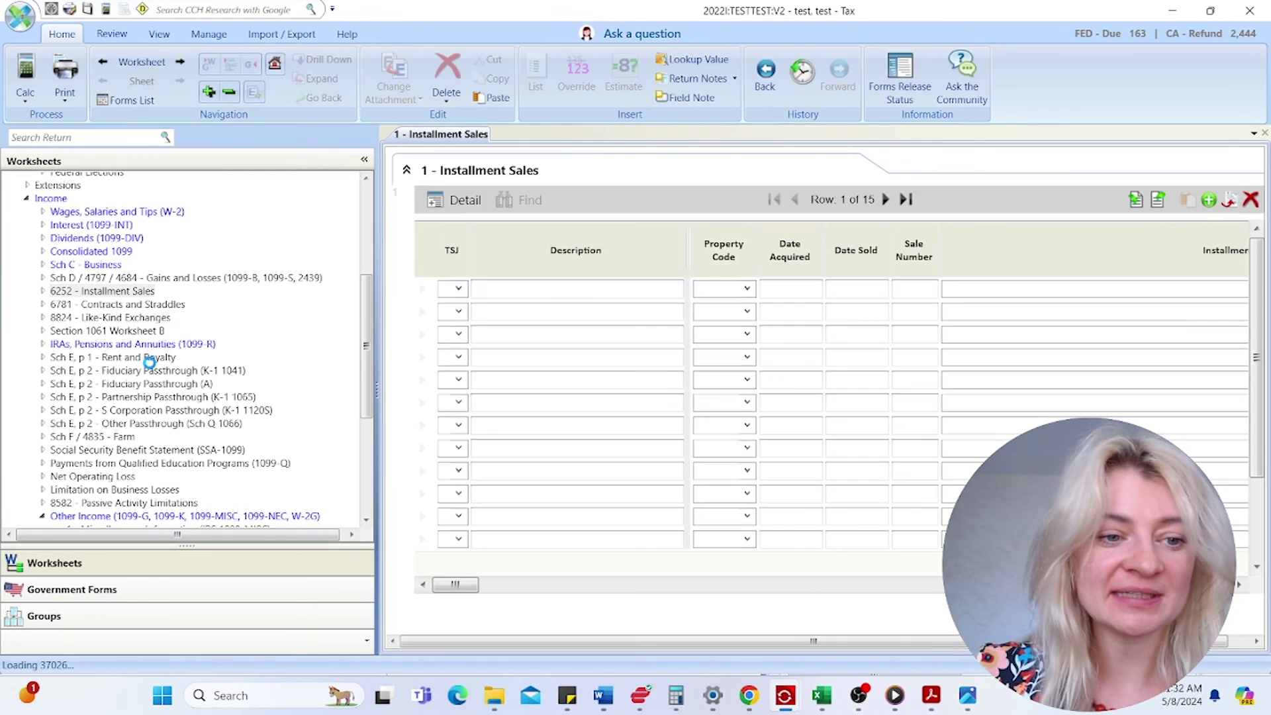
pyautogui.click(129, 376)
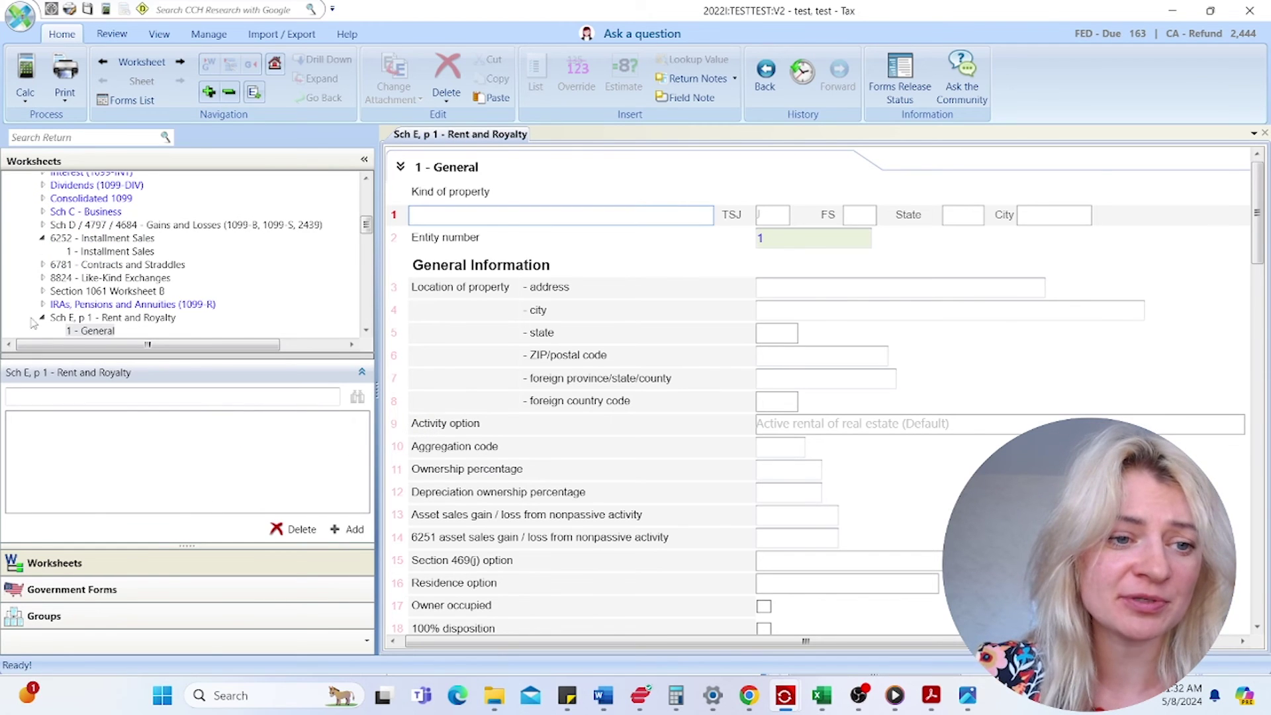
pyautogui.click(44, 320)
pyautogui.click(362, 372)
pyautogui.scroll(-5, 243, 424)
pyautogui.click(41, 280)
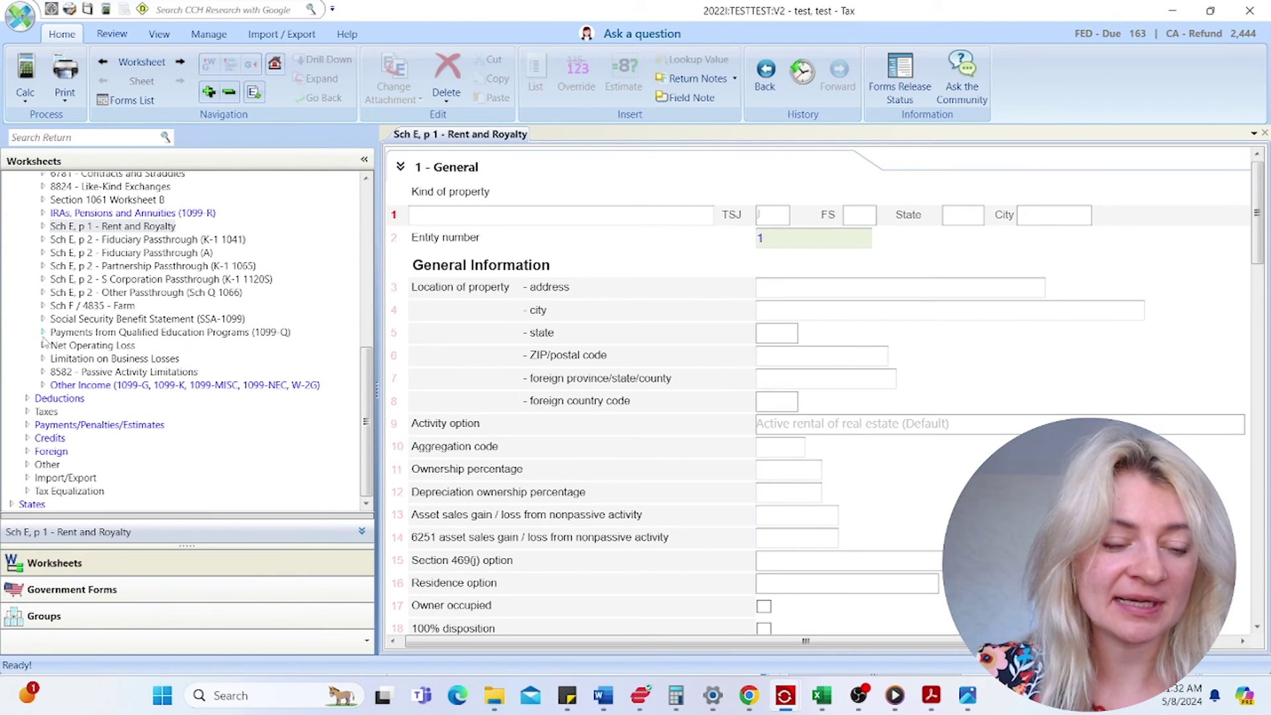
pyautogui.click(43, 384)
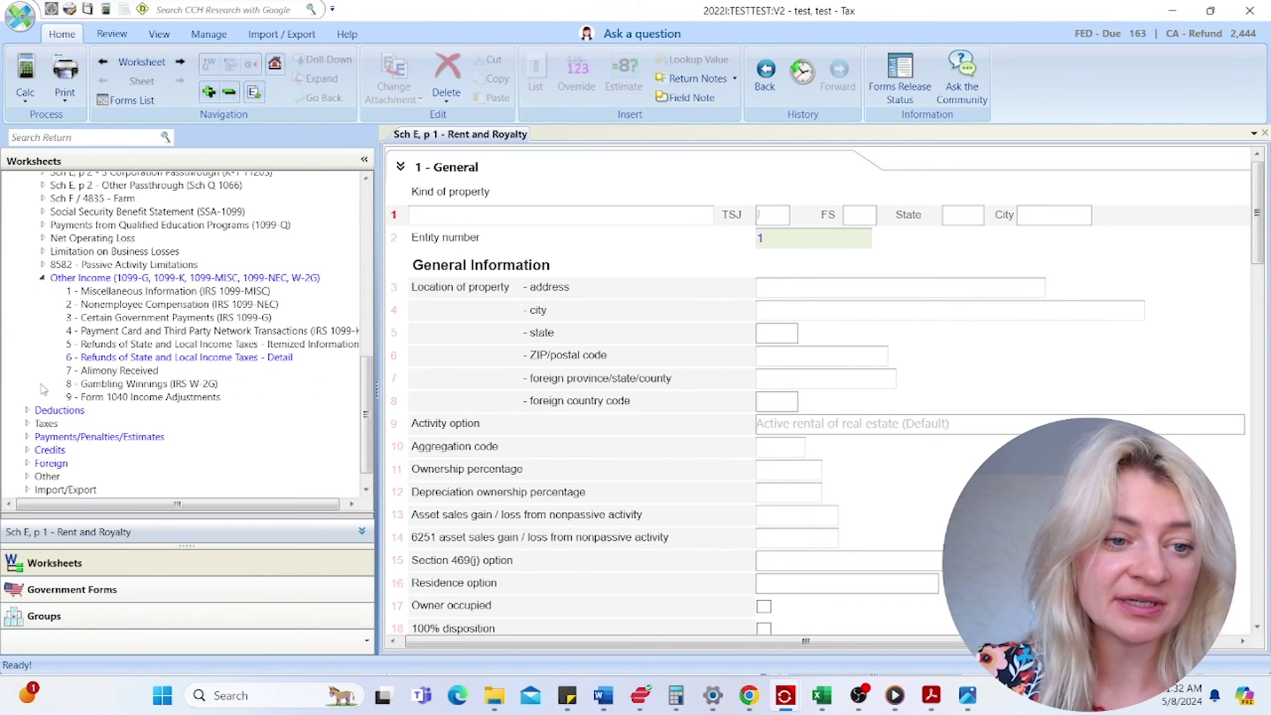
pyautogui.click(234, 291)
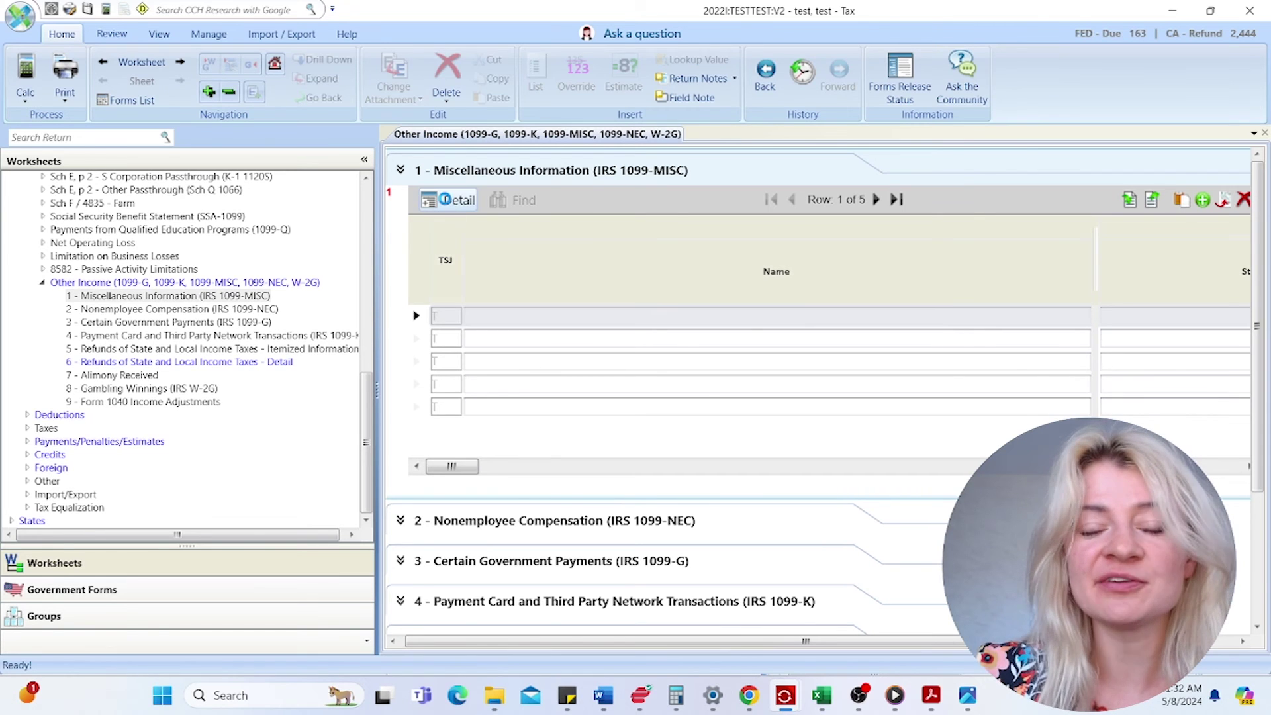
# - Link the 1099-MISC detail entry to Schedule C business TEST
pyautogui.click(445, 199)
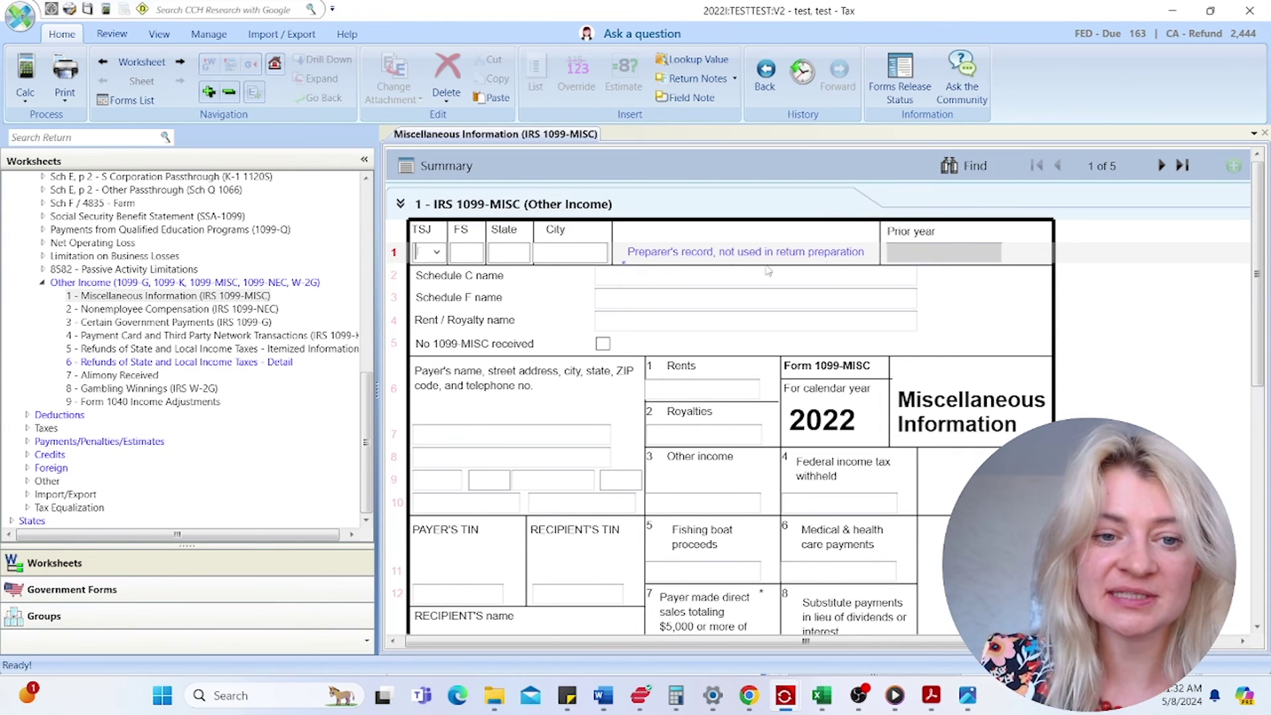
pyautogui.click(690, 279)
pyautogui.doubleClick(842, 283)
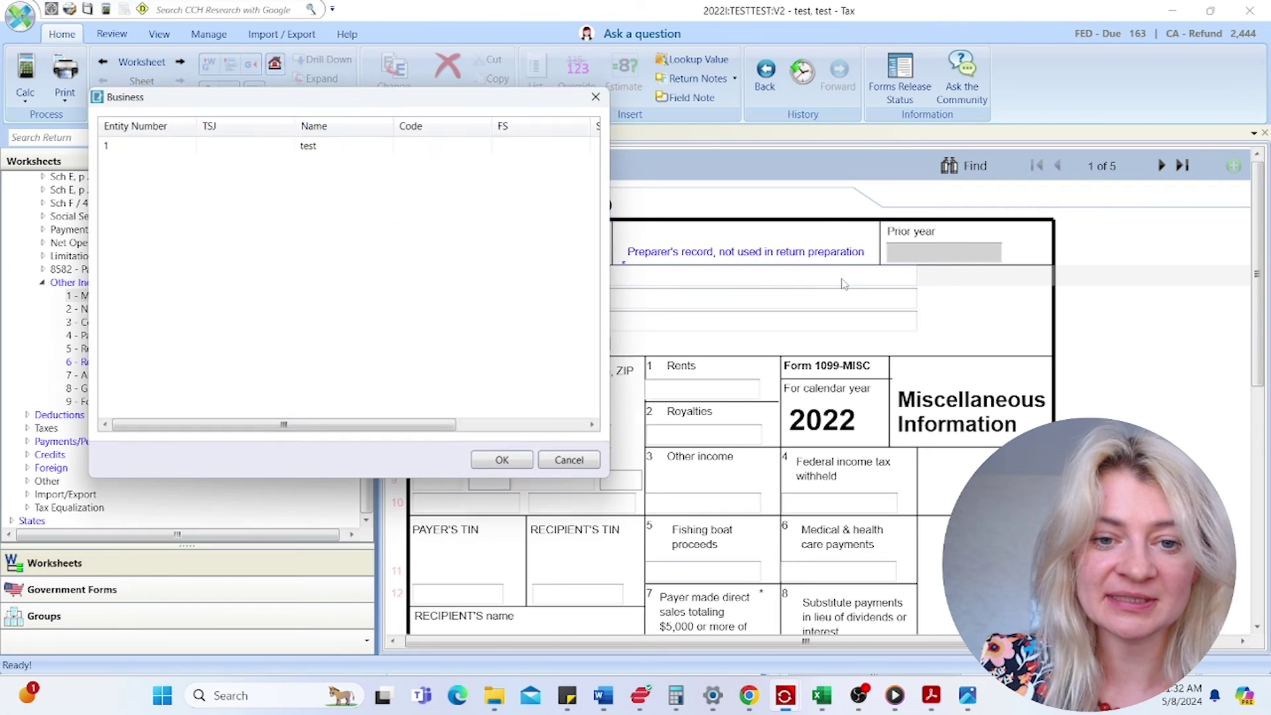
pyautogui.click(283, 151)
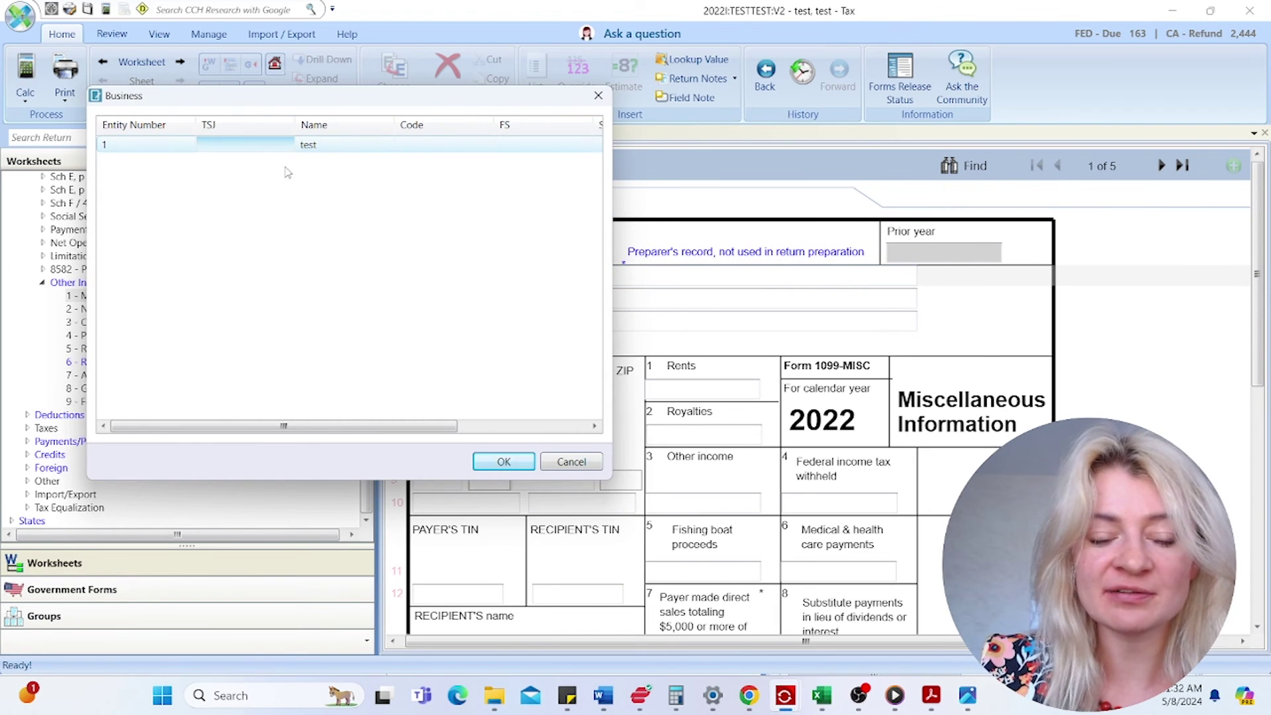
pyautogui.click(511, 464)
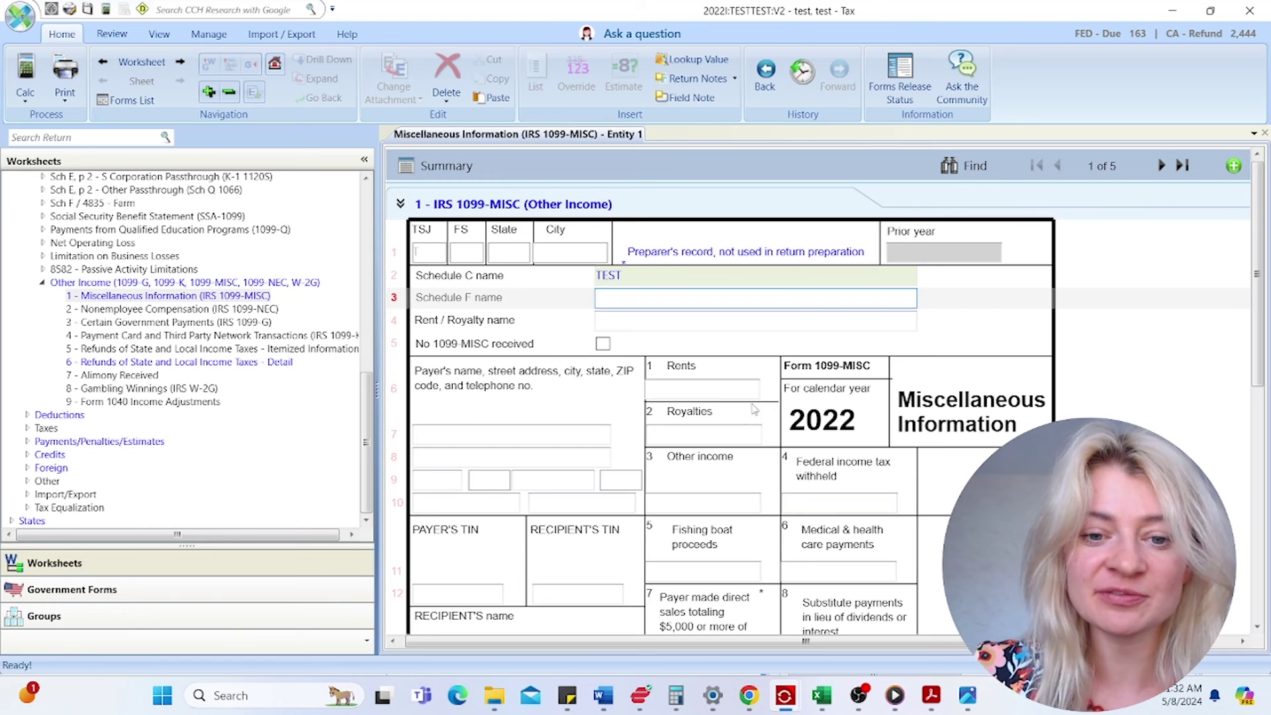
# - Tick No 1099-MISC received on the entry
pyautogui.click(723, 392)
pyautogui.click(713, 501)
pyautogui.click(603, 343)
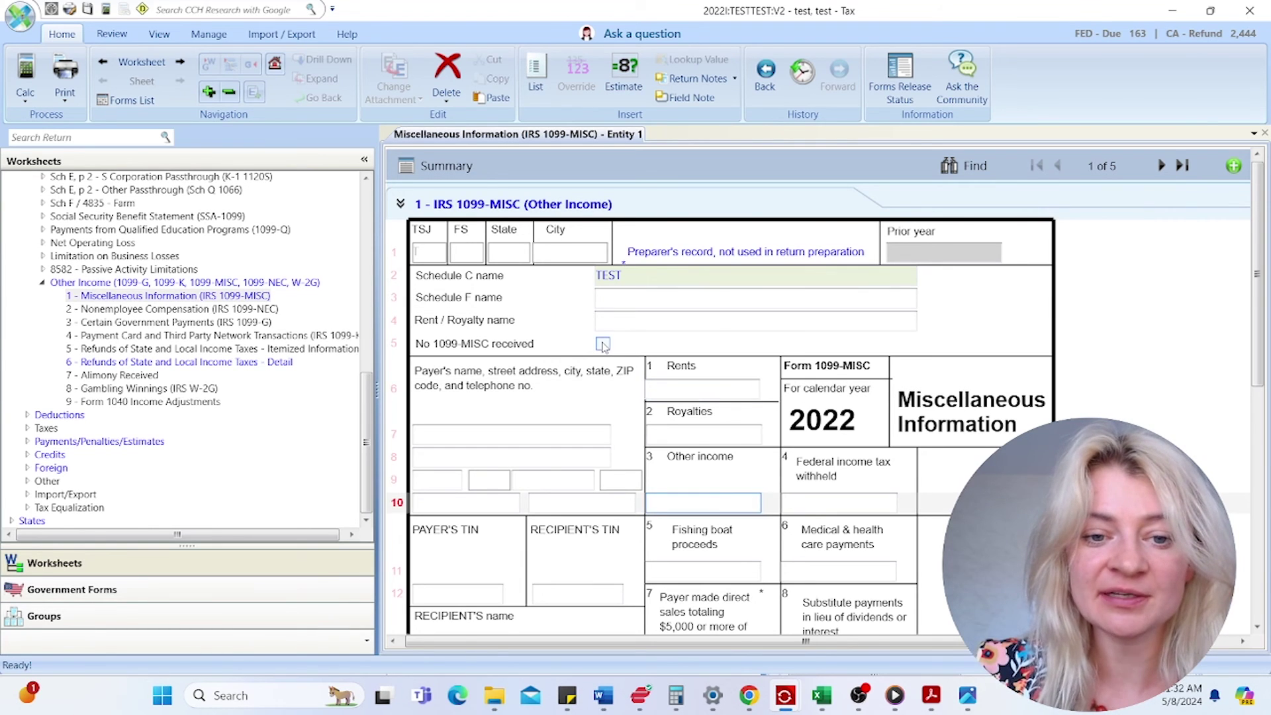
pyautogui.click(726, 506)
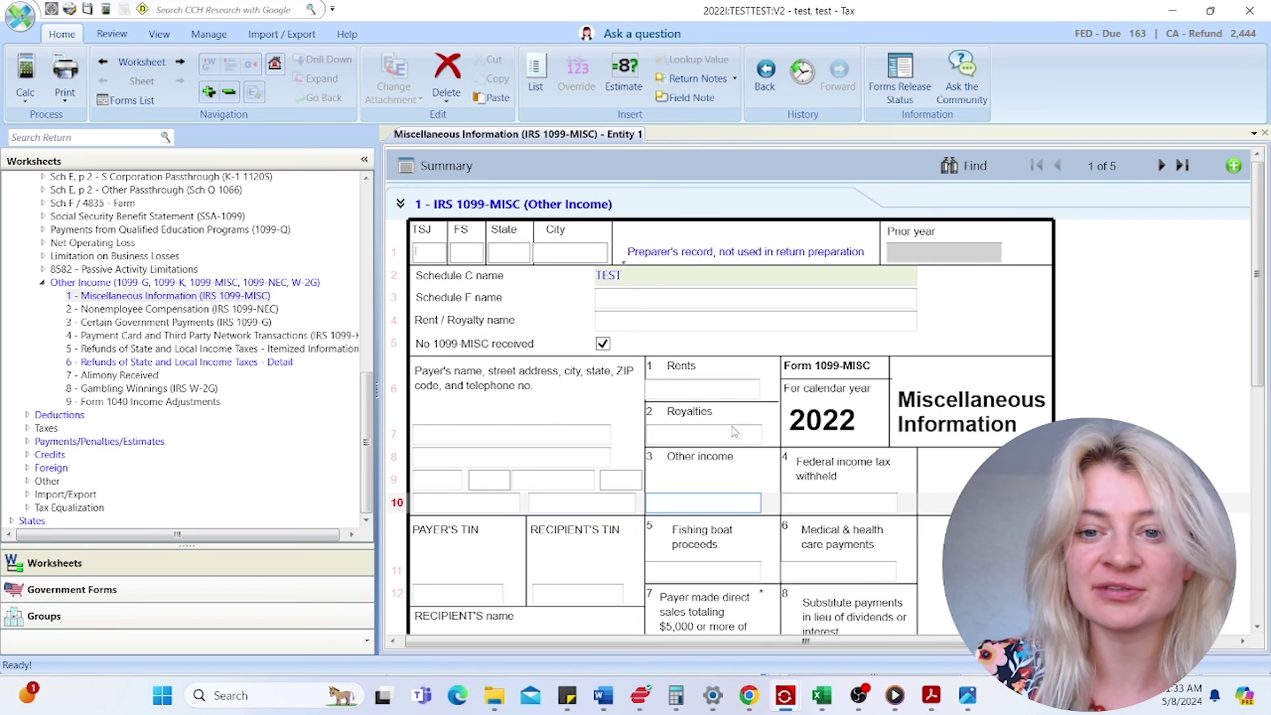
pyautogui.scroll(-4, 733, 431)
pyautogui.scroll(3, 642, 441)
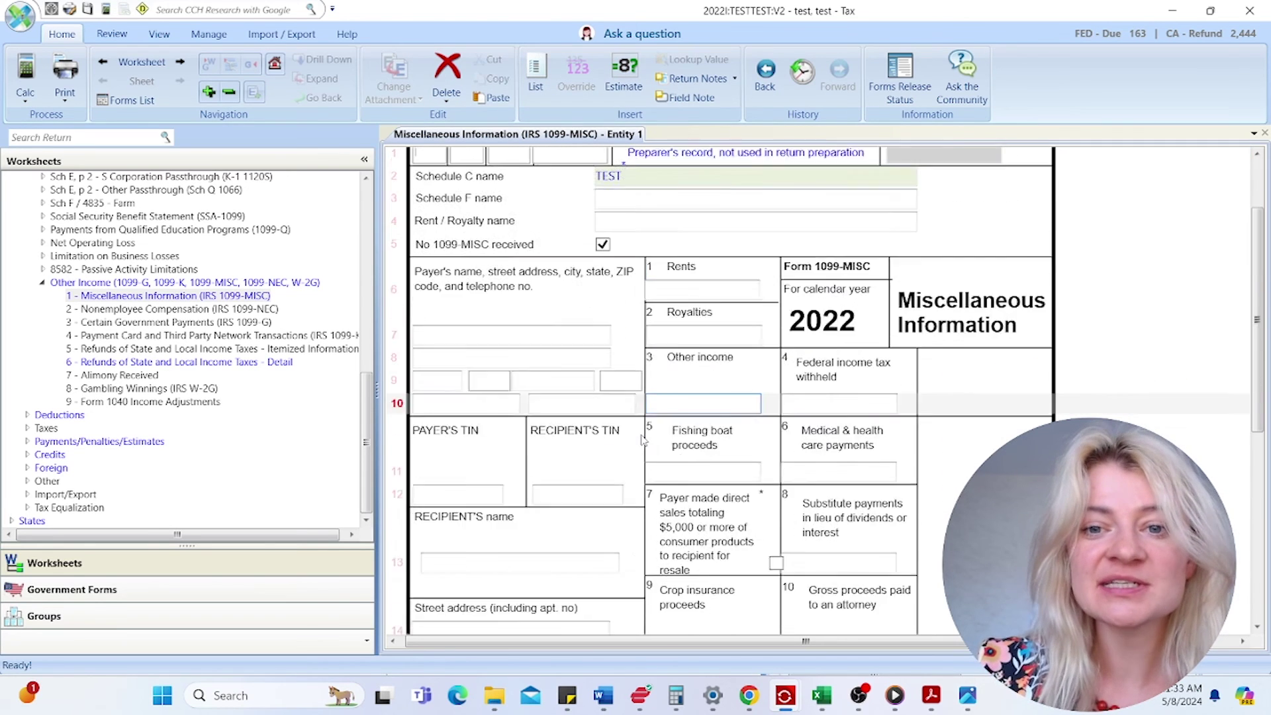
pyautogui.scroll(1, 642, 441)
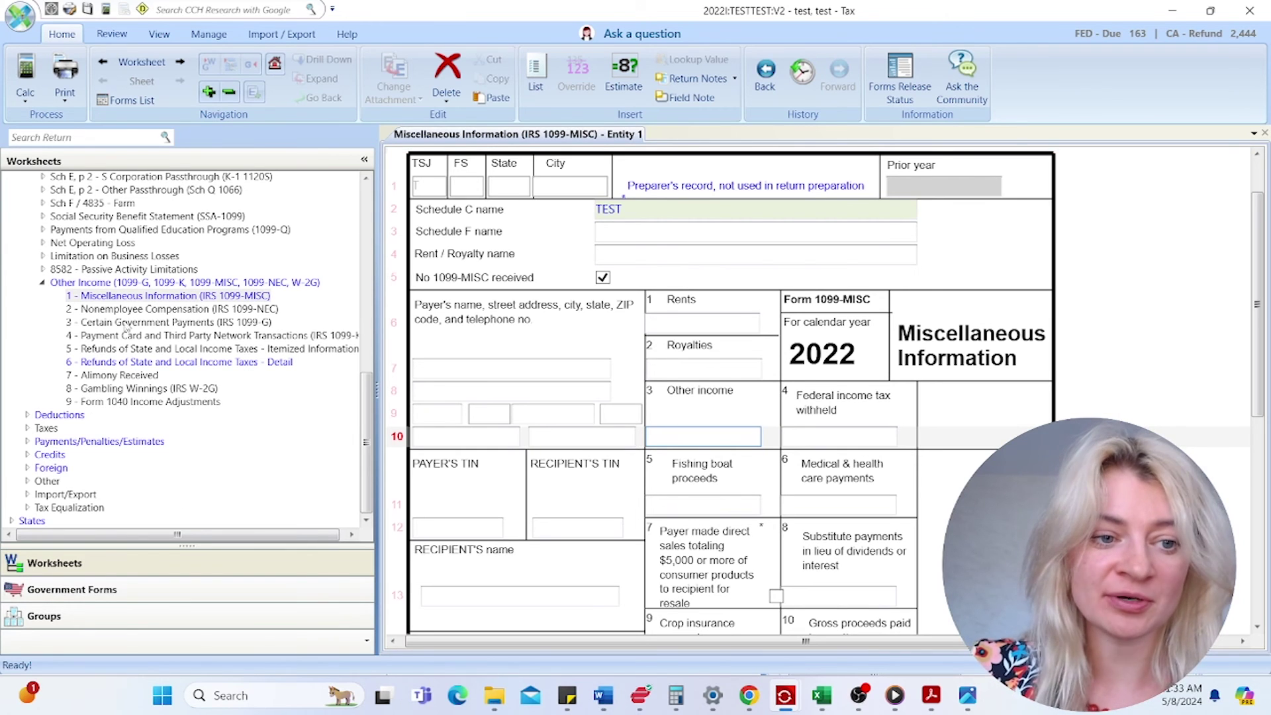
pyautogui.click(44, 285)
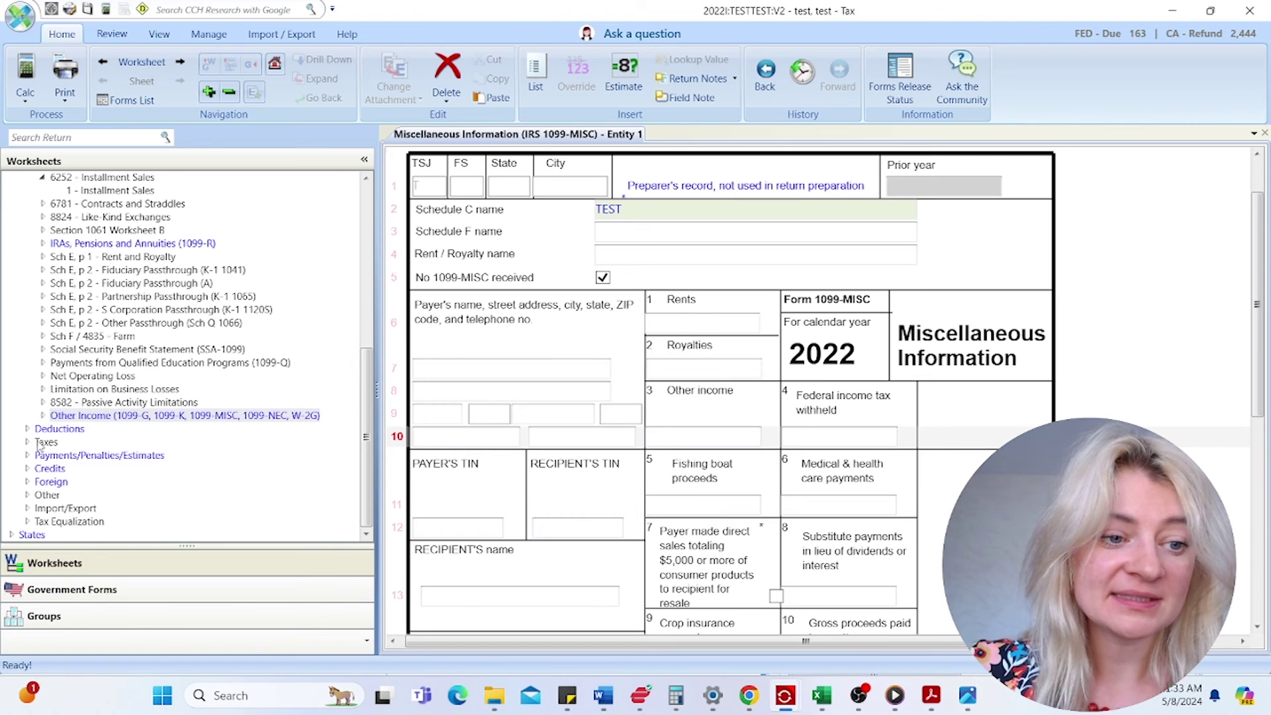
# - Open the Sch A - Itemized Deductions worksheet and review the Medical and Dental Expenses entries
pyautogui.click(28, 429)
pyautogui.scroll(-4, 109, 434)
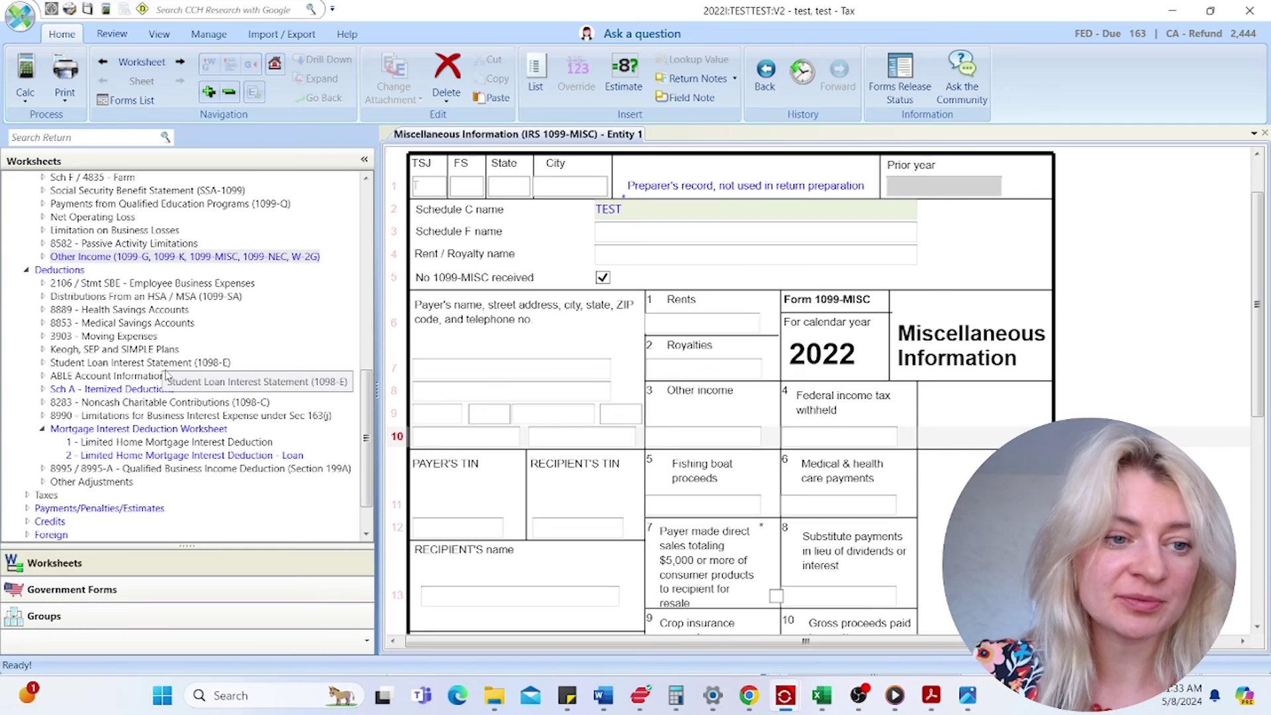
pyautogui.doubleClick(98, 391)
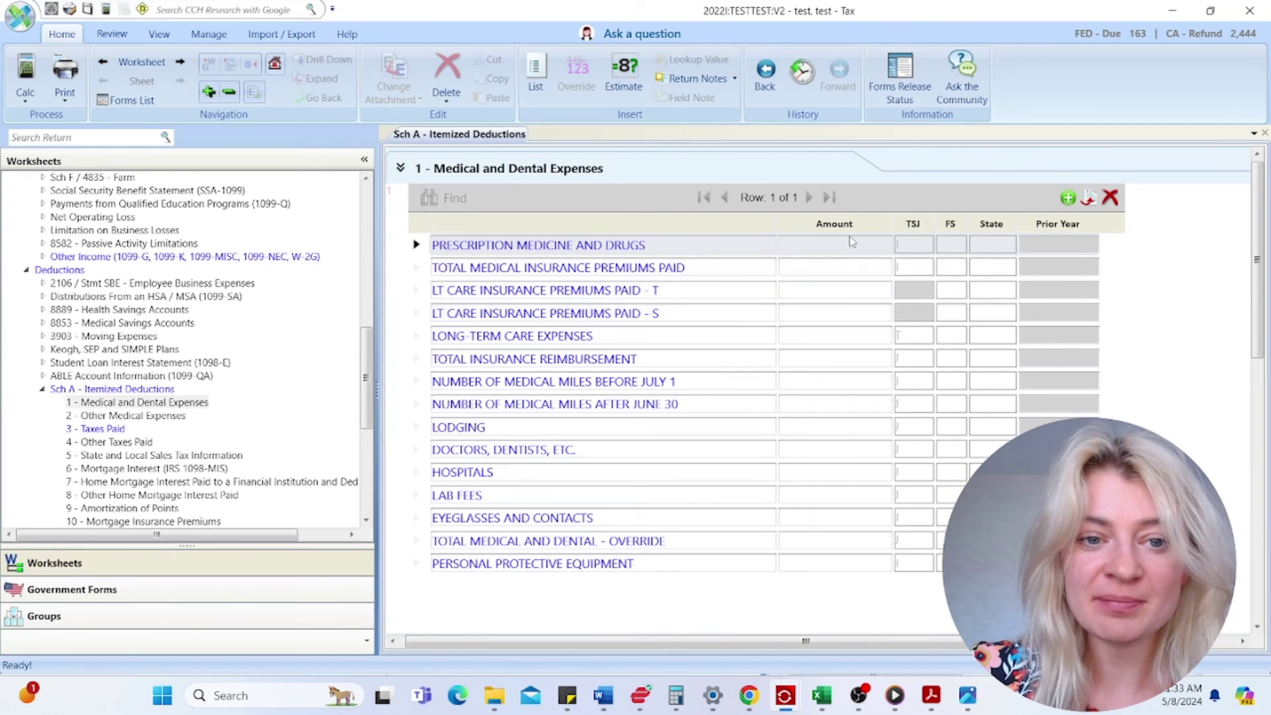
pyautogui.click(852, 244)
pyautogui.click(844, 313)
pyautogui.click(821, 381)
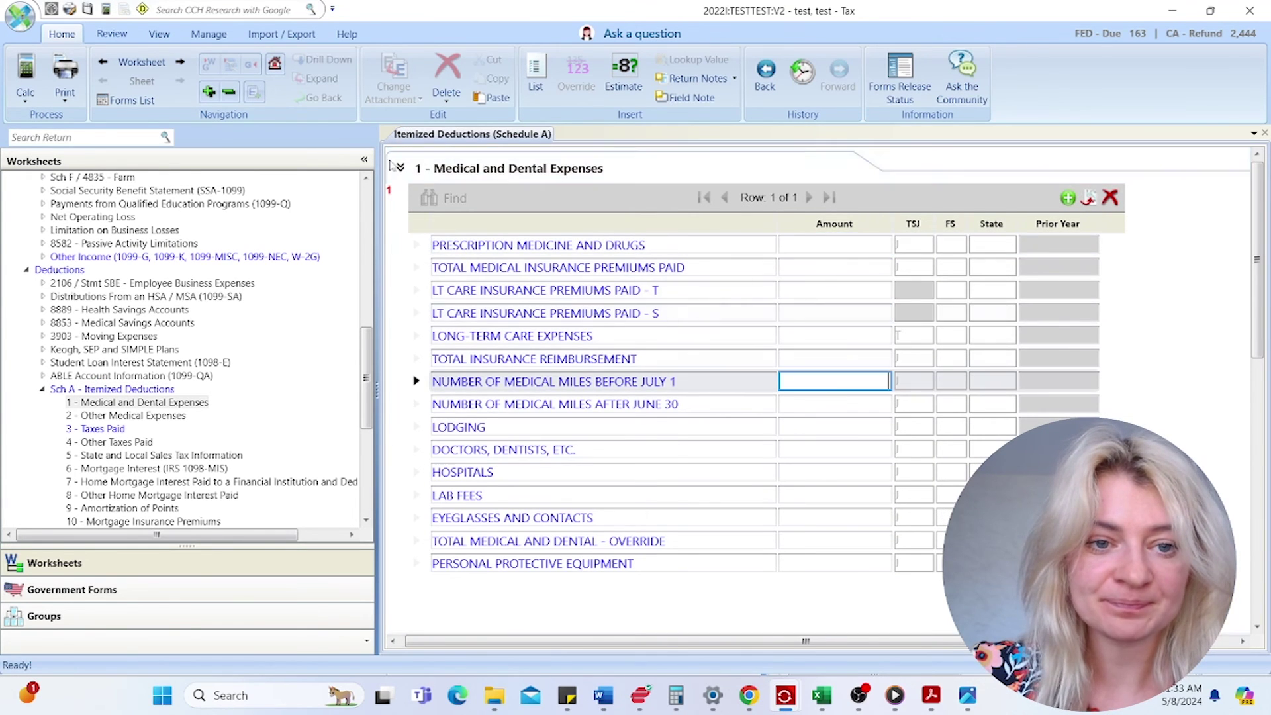
pyautogui.click(397, 167)
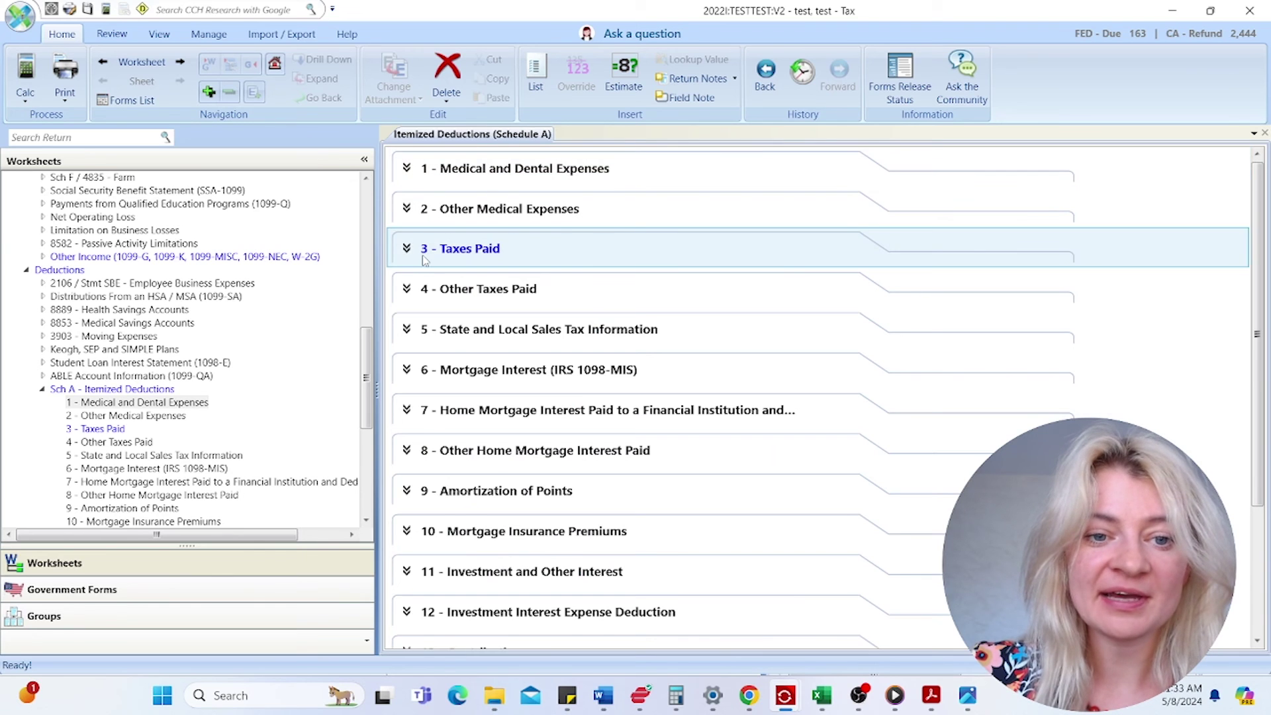
# - Review the Taxes Paid section, confirming real estate taxes of 15,714
pyautogui.click(424, 258)
pyautogui.click(795, 422)
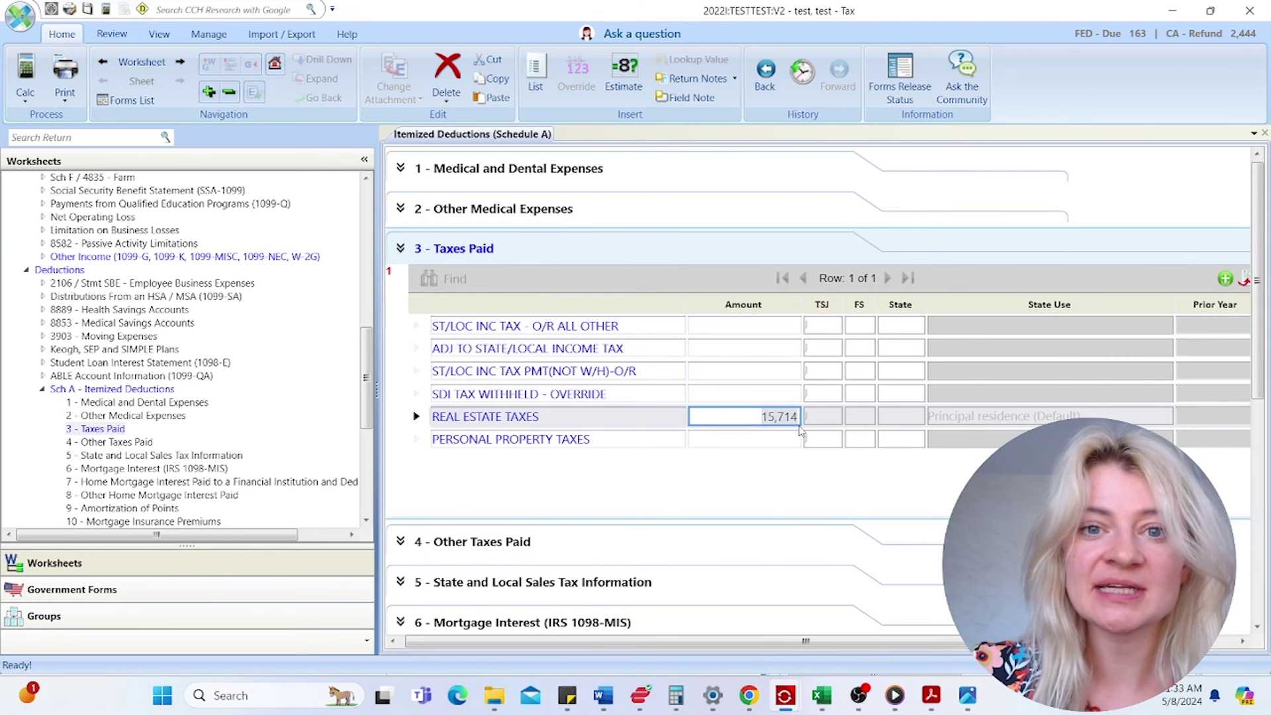
pyautogui.click(776, 440)
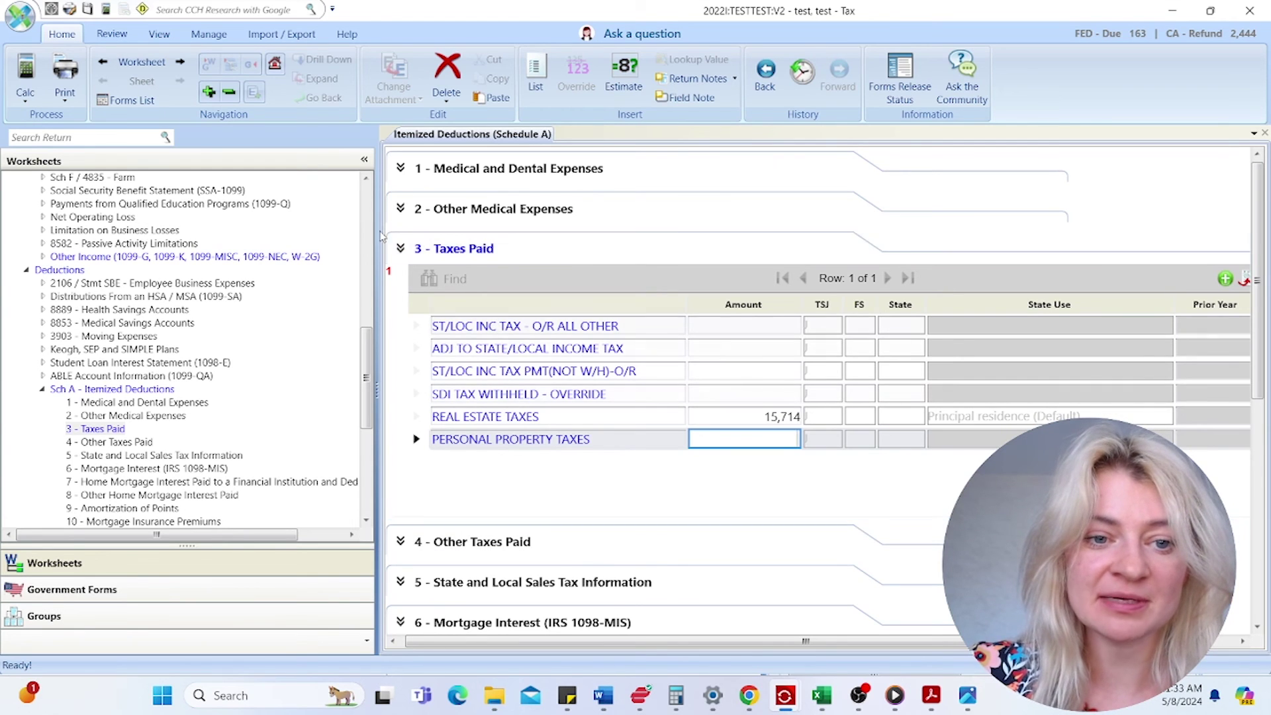
pyautogui.click(428, 259)
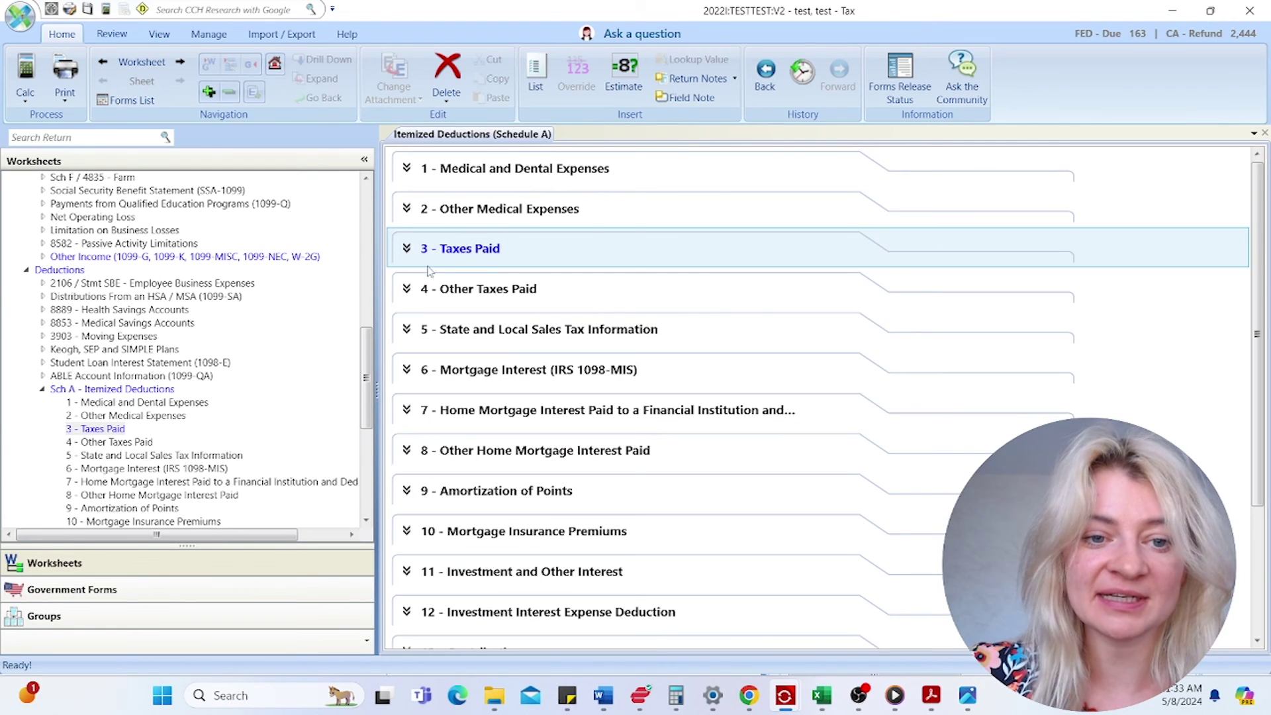
# - Expand the empty Mortgage Interest (1098-MIS) grid, then scroll down to Schedule A sections 7–16
pyautogui.click(467, 373)
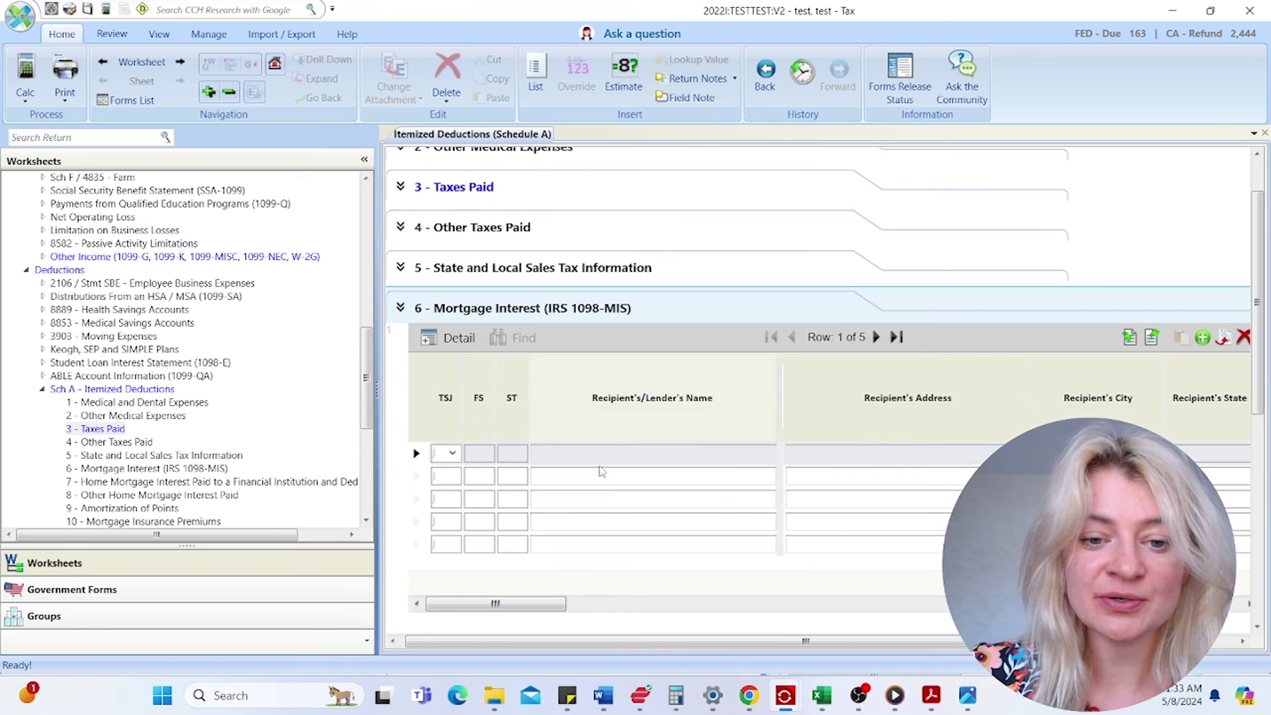
pyautogui.click(448, 345)
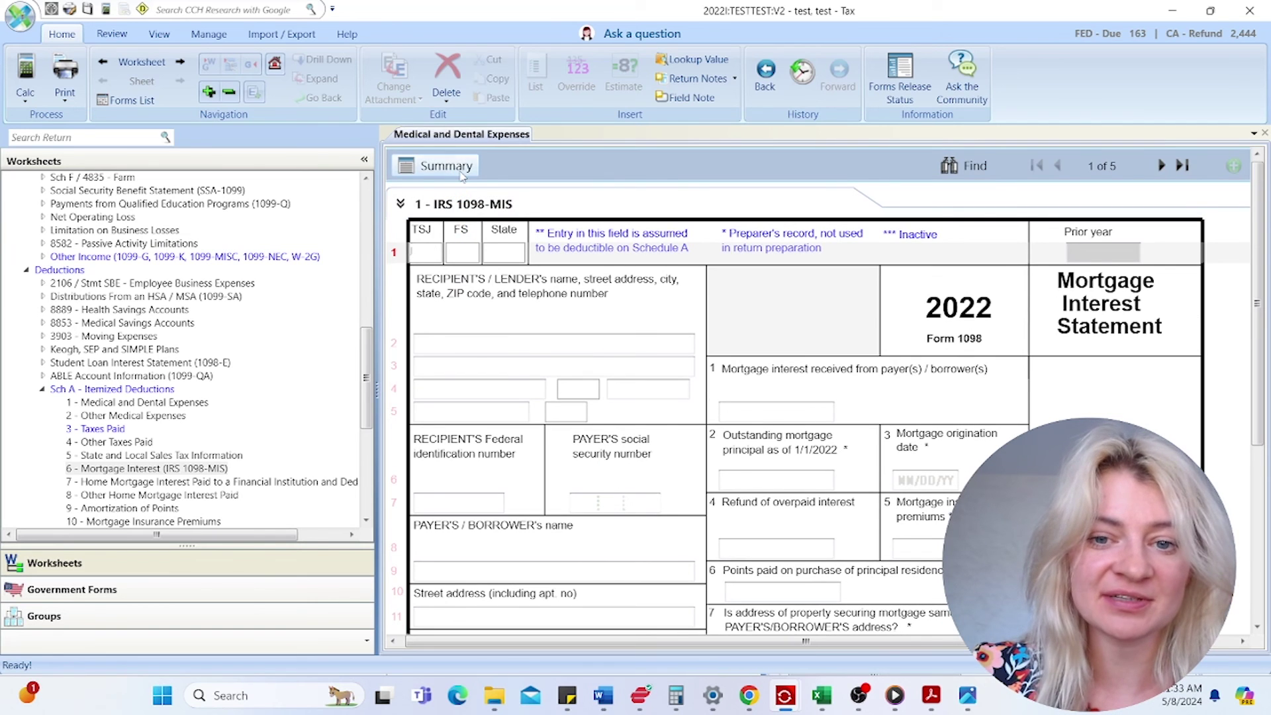
pyautogui.click(458, 168)
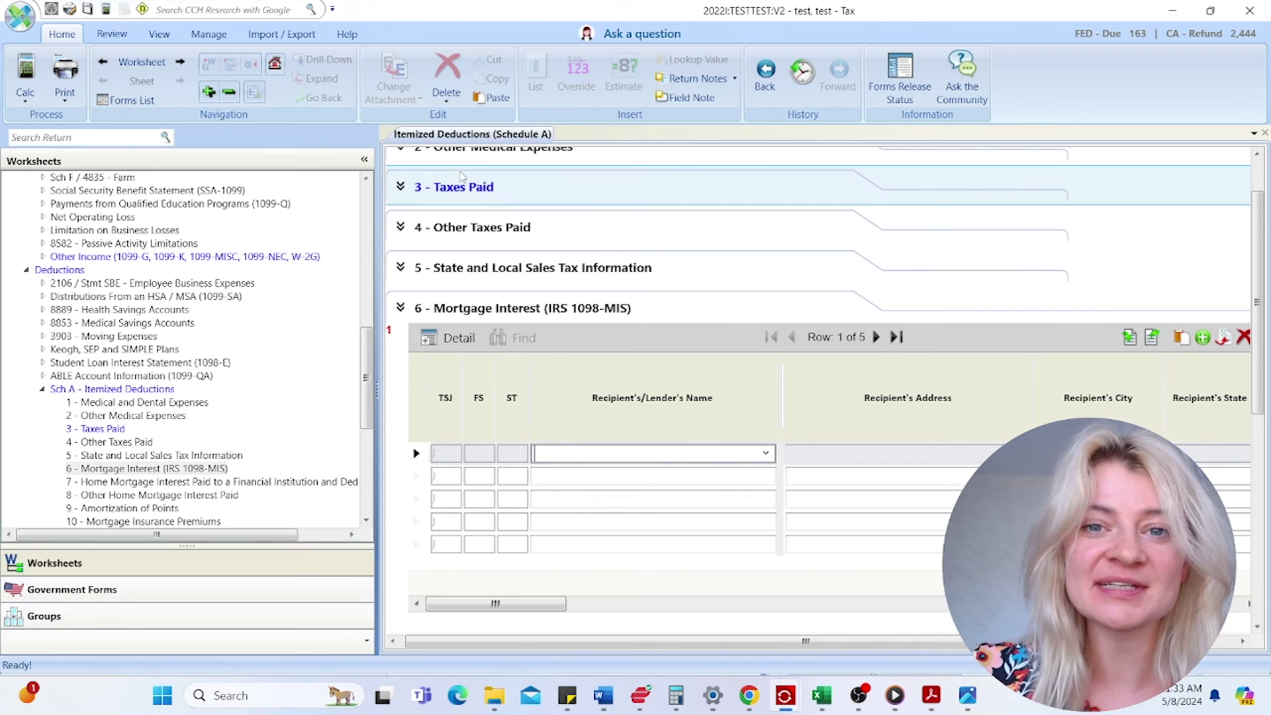
pyautogui.scroll(-3, 661, 513)
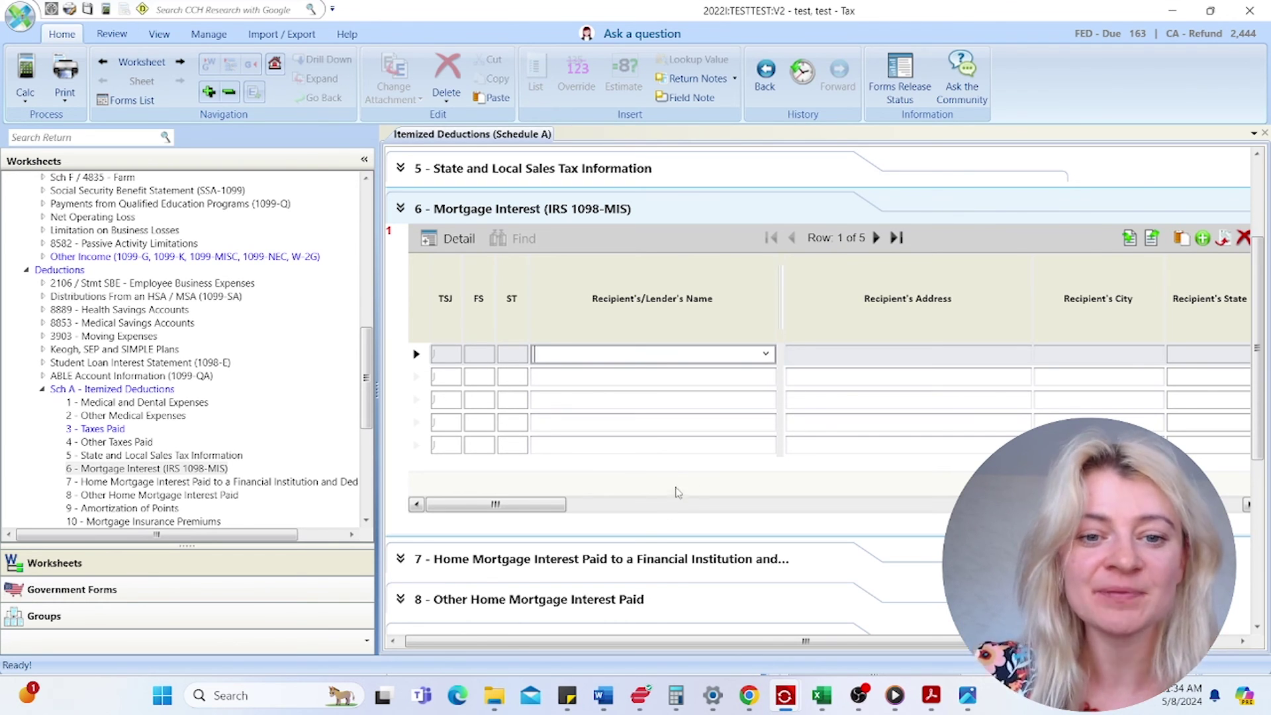
pyautogui.scroll(-7, 105, 384)
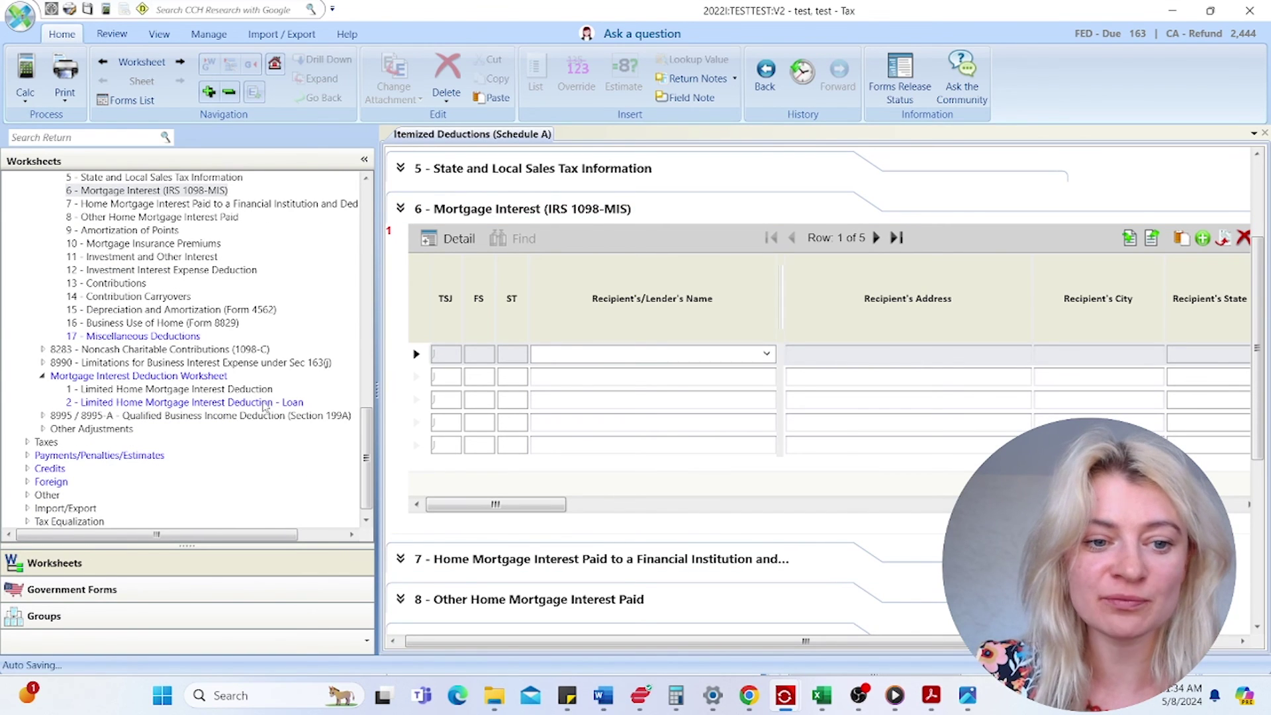
pyautogui.scroll(2, 263, 405)
pyautogui.scroll(-3, 566, 523)
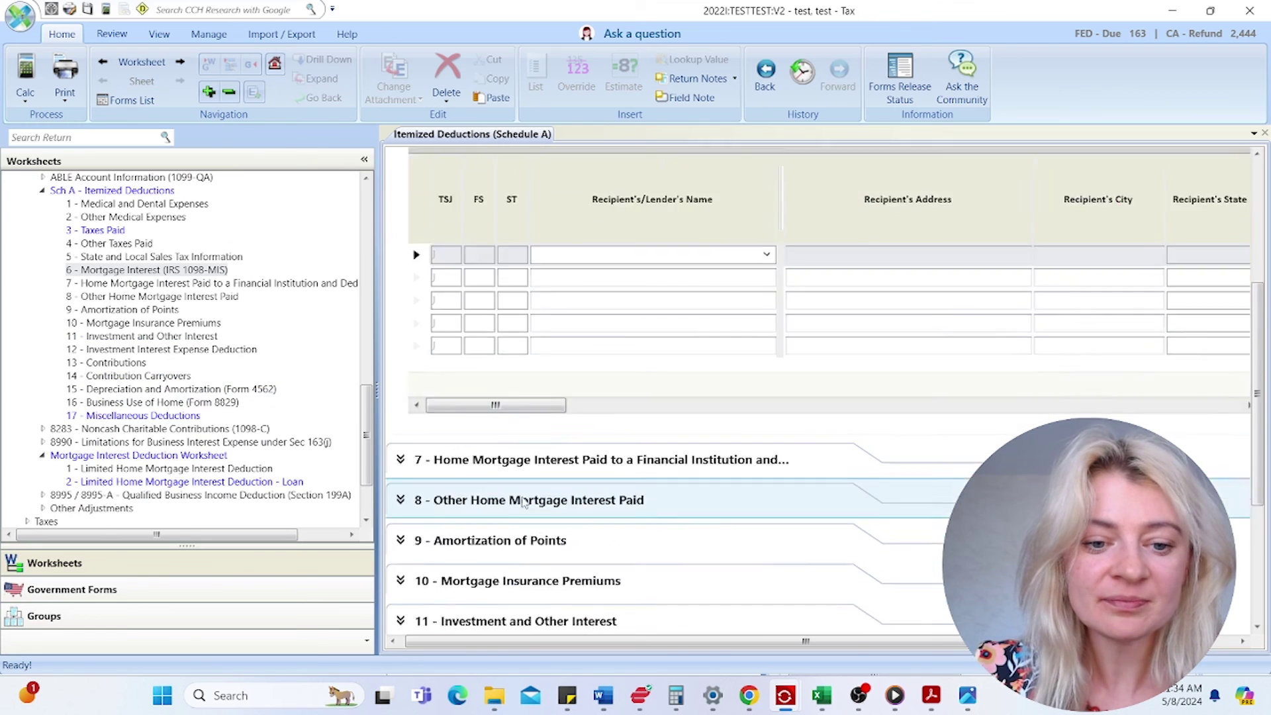
pyautogui.scroll(-2, 566, 523)
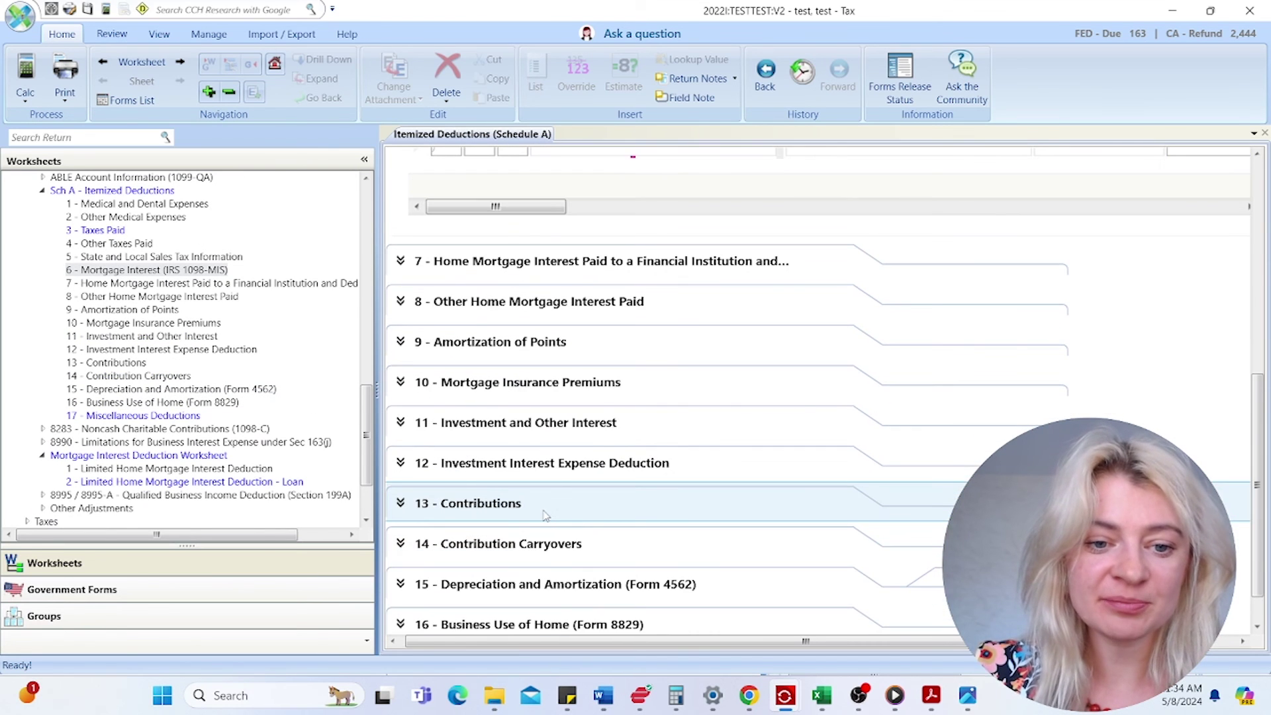
# - Expand Contributions and Miscellaneous Deductions to view the Wealthfront investment-expense entry, then expand Form 8283
pyautogui.click(542, 514)
pyautogui.scroll(-1, 757, 372)
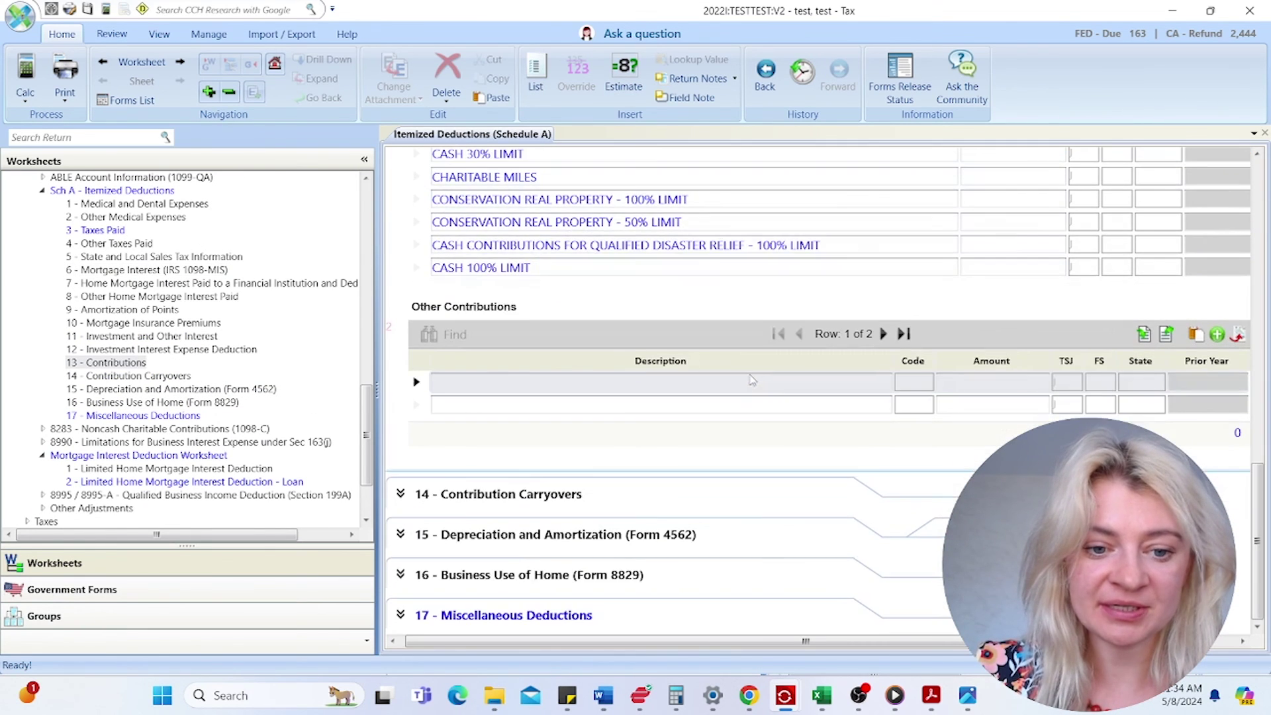
pyautogui.click(543, 614)
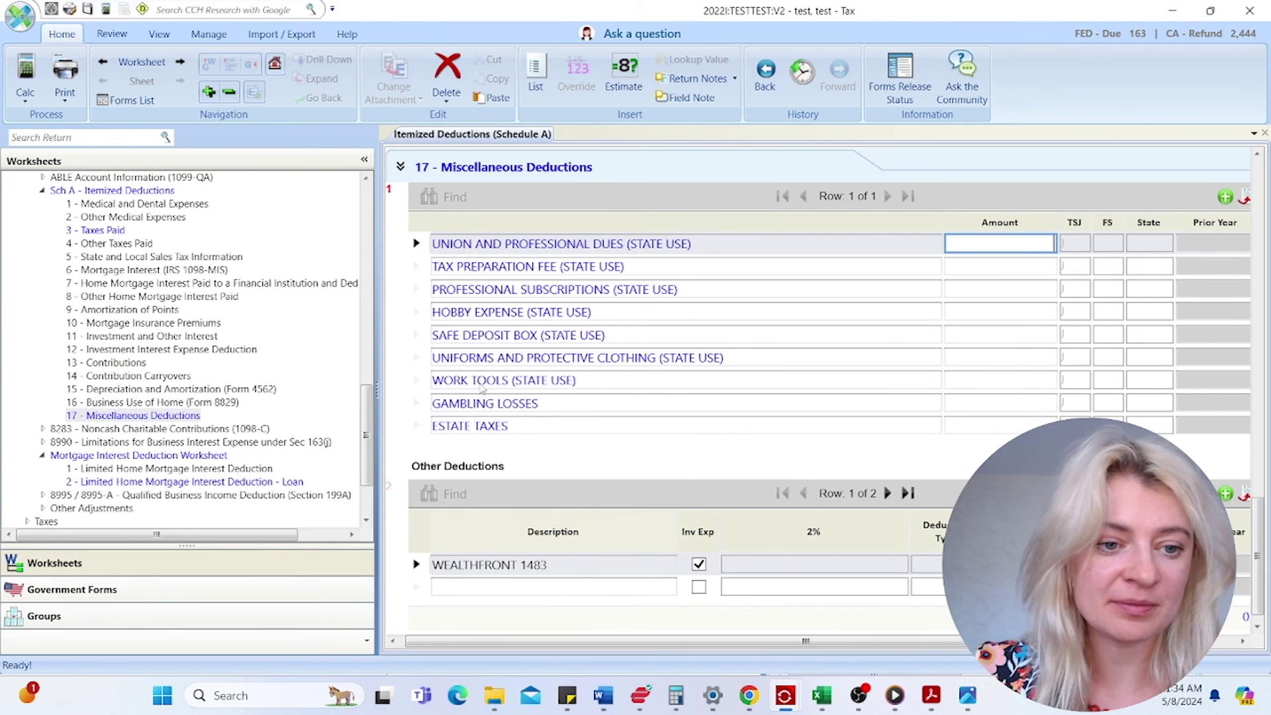
pyautogui.click(515, 568)
pyautogui.click(491, 569)
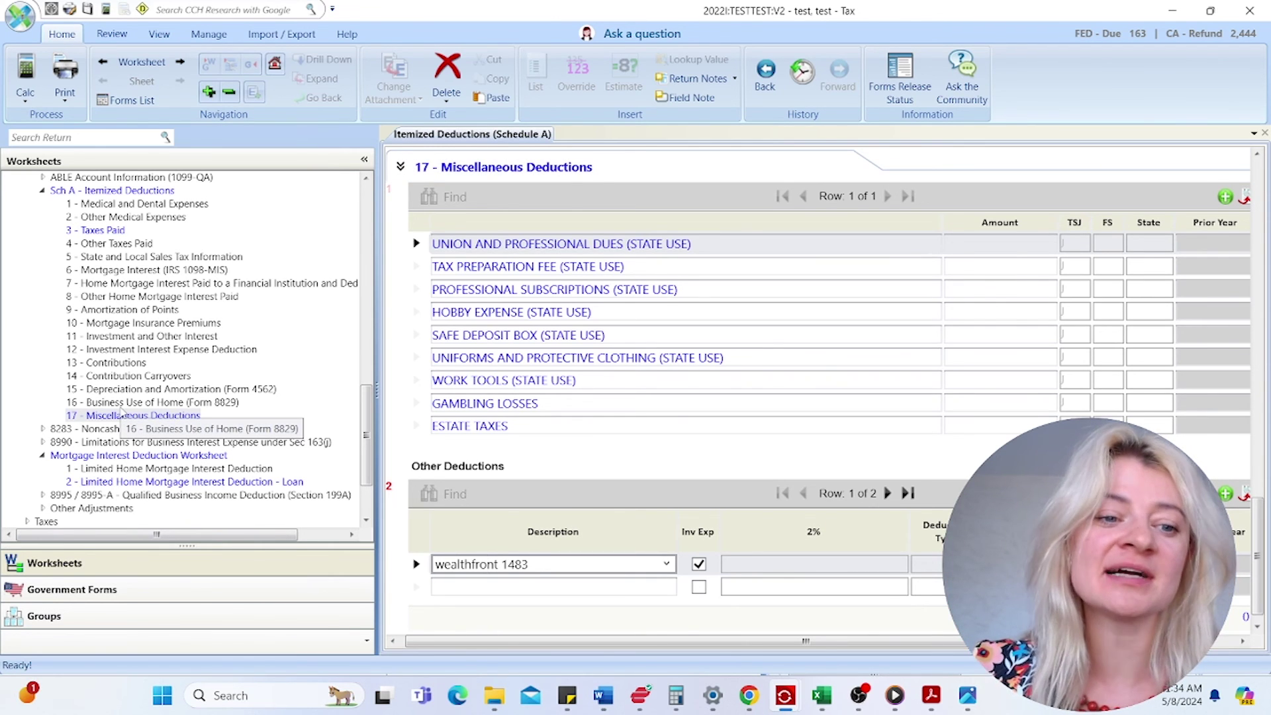
pyautogui.doubleClick(197, 430)
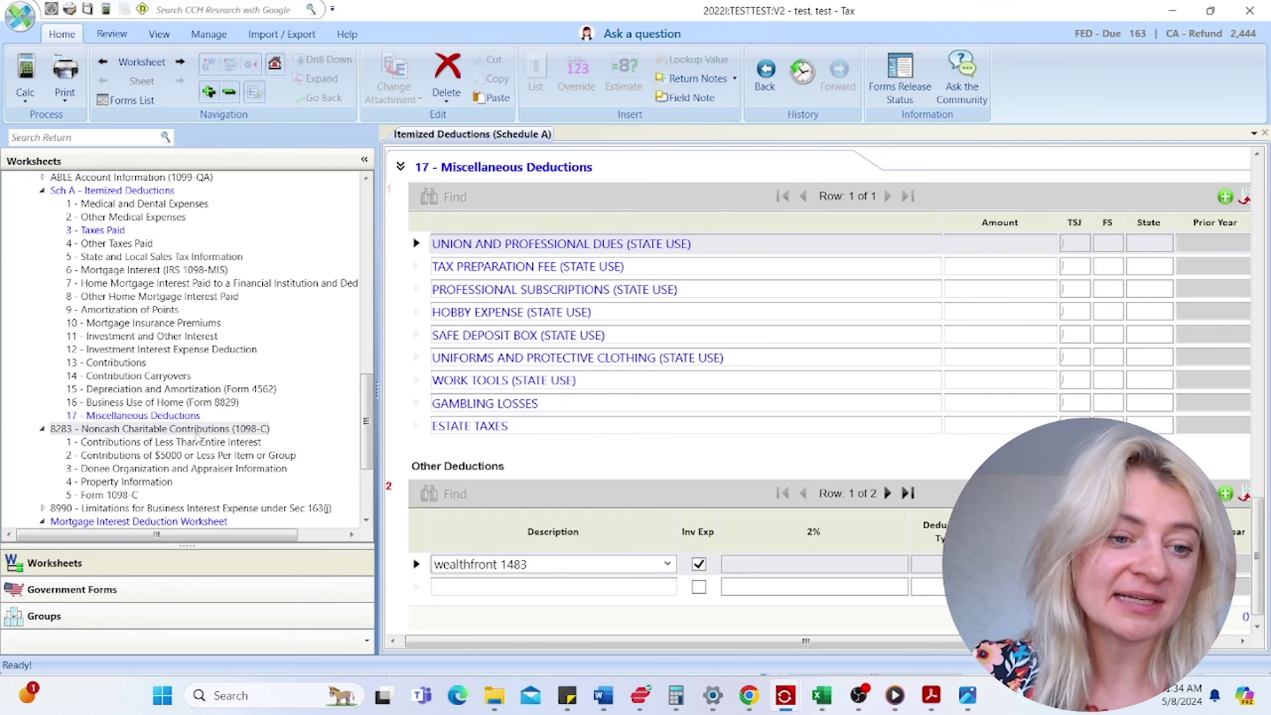
# - Glance at the Form 8283 worksheet, then open Payments > Federal Estimated Tax Payments
pyautogui.click(194, 429)
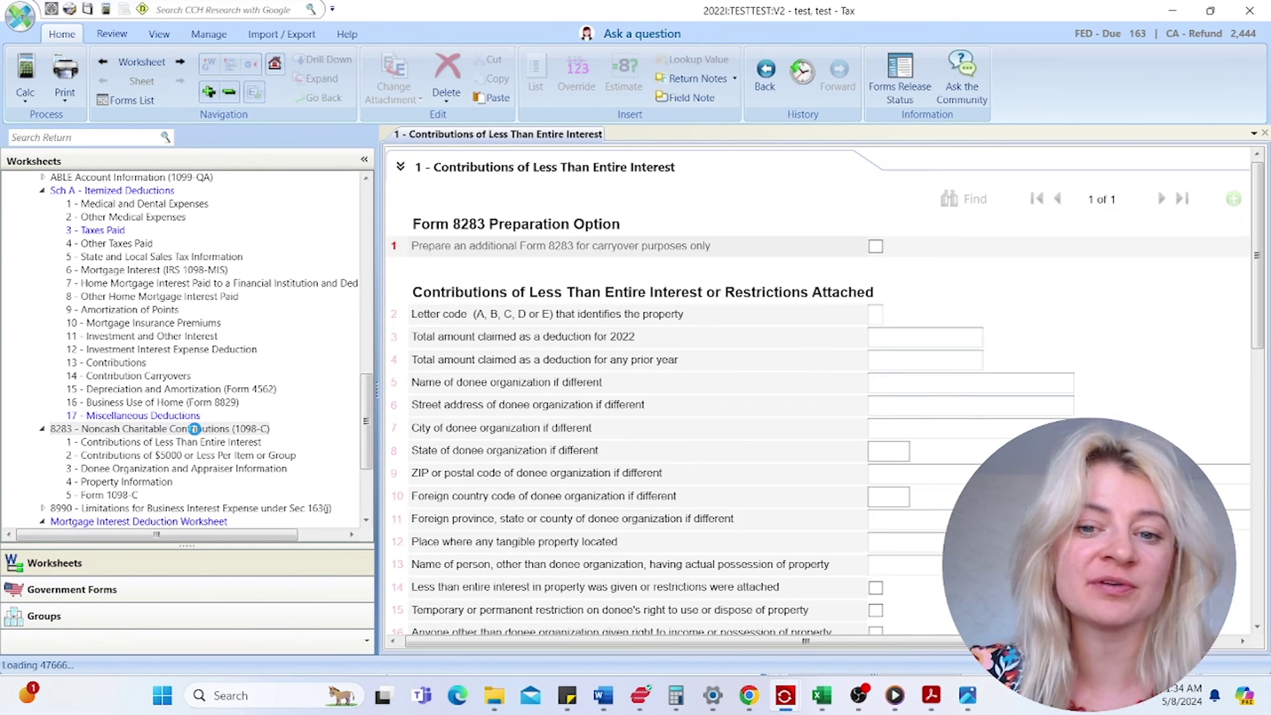
pyautogui.click(42, 429)
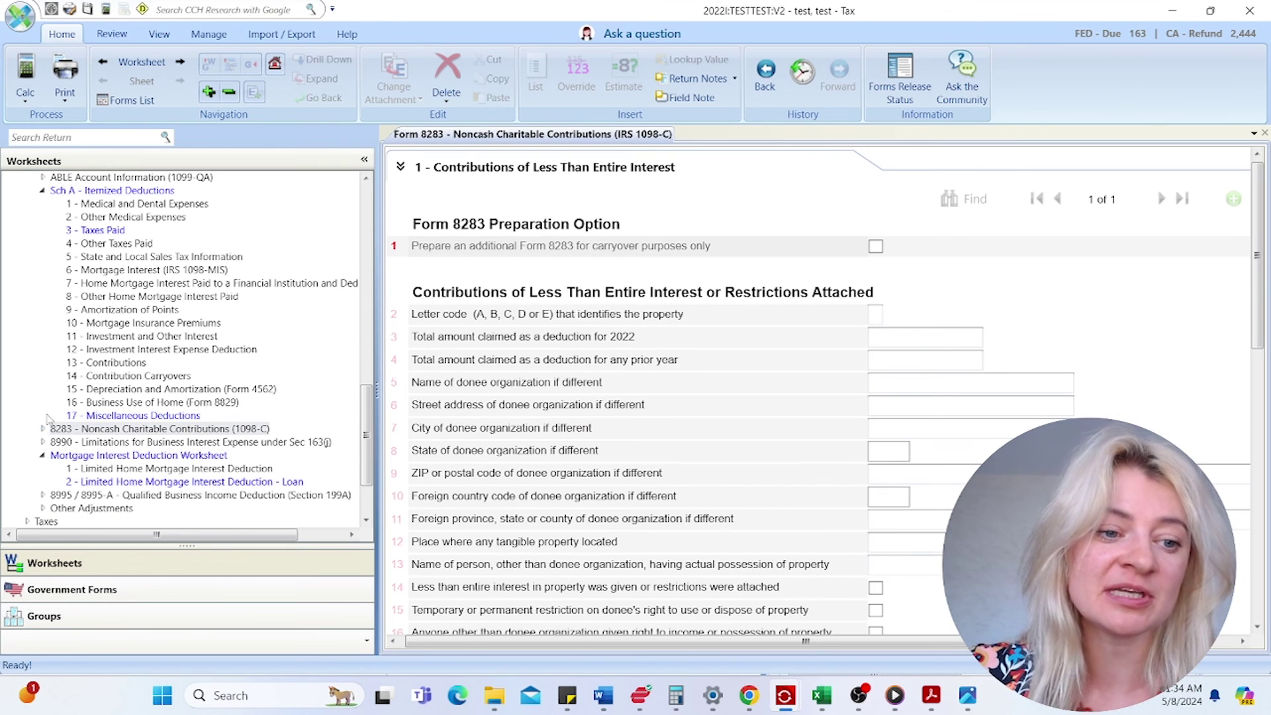
pyautogui.scroll(-3, 124, 406)
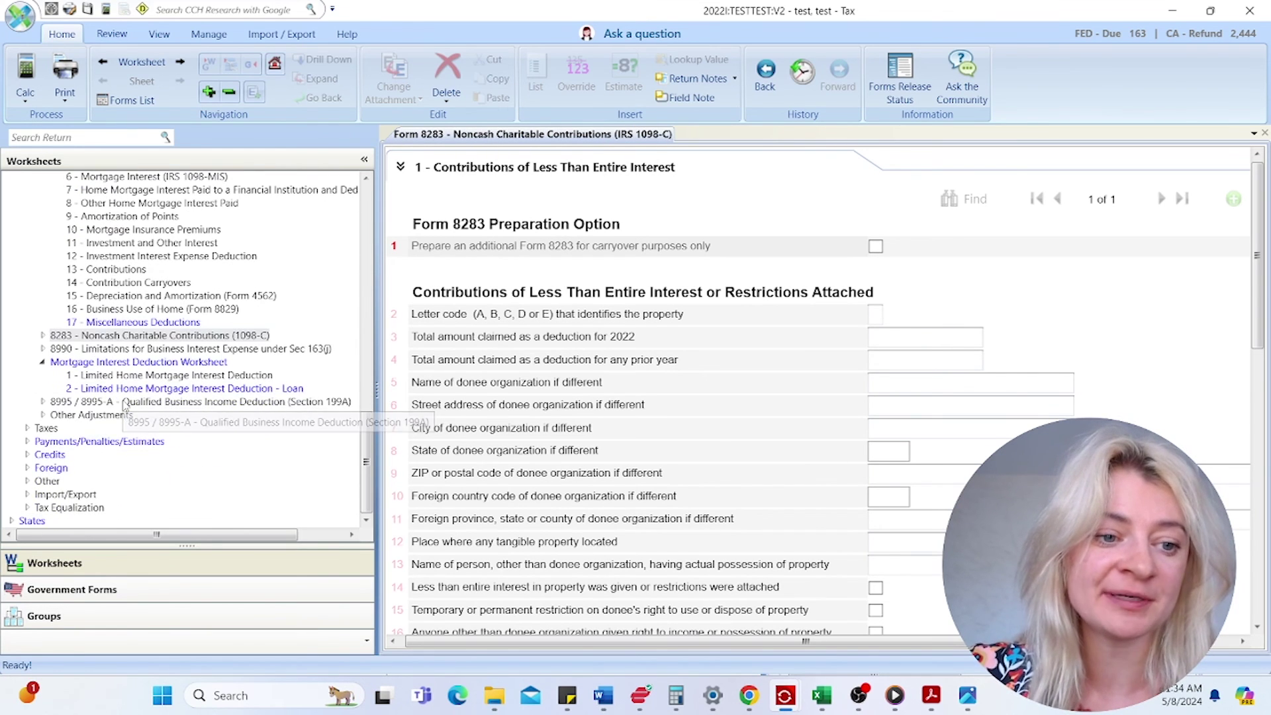
pyautogui.click(27, 442)
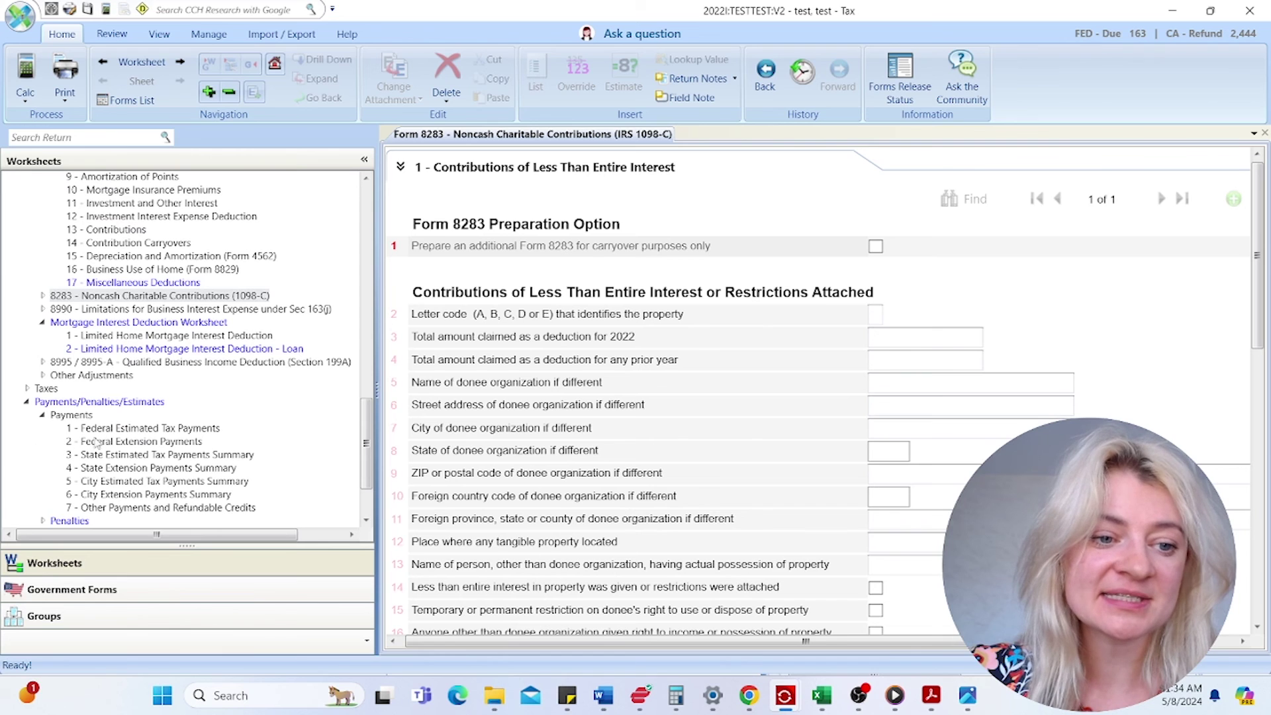
pyautogui.click(117, 434)
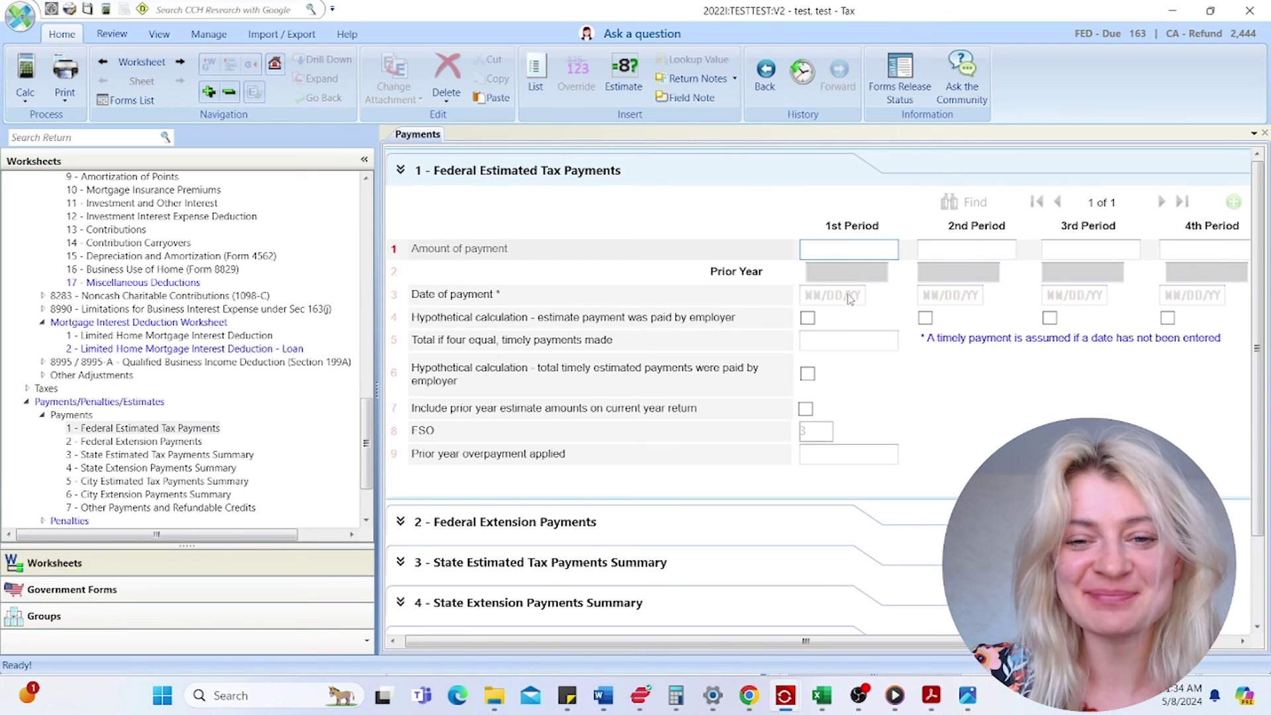
# - Enter a 2nd Period estimated tax payment of 500 dated 06/15/21
pyautogui.click(968, 254)
pyautogui.write('5')
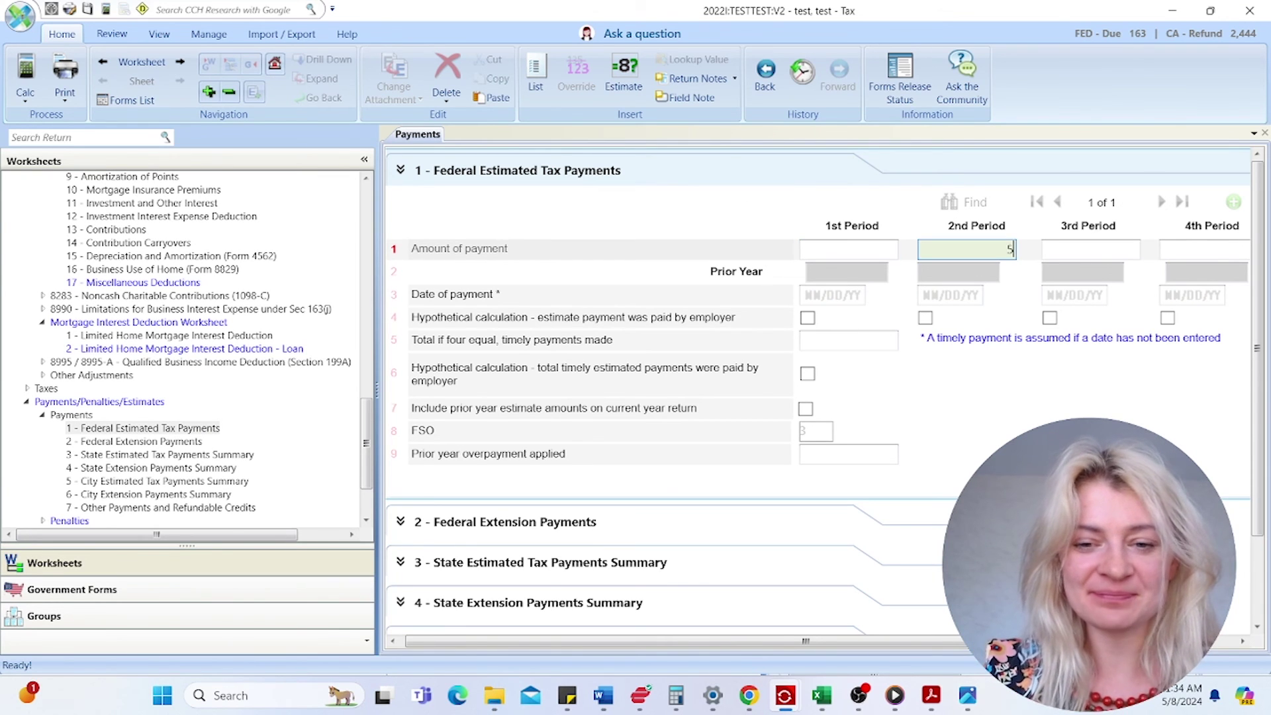
pyautogui.write('00')
pyautogui.click(957, 298)
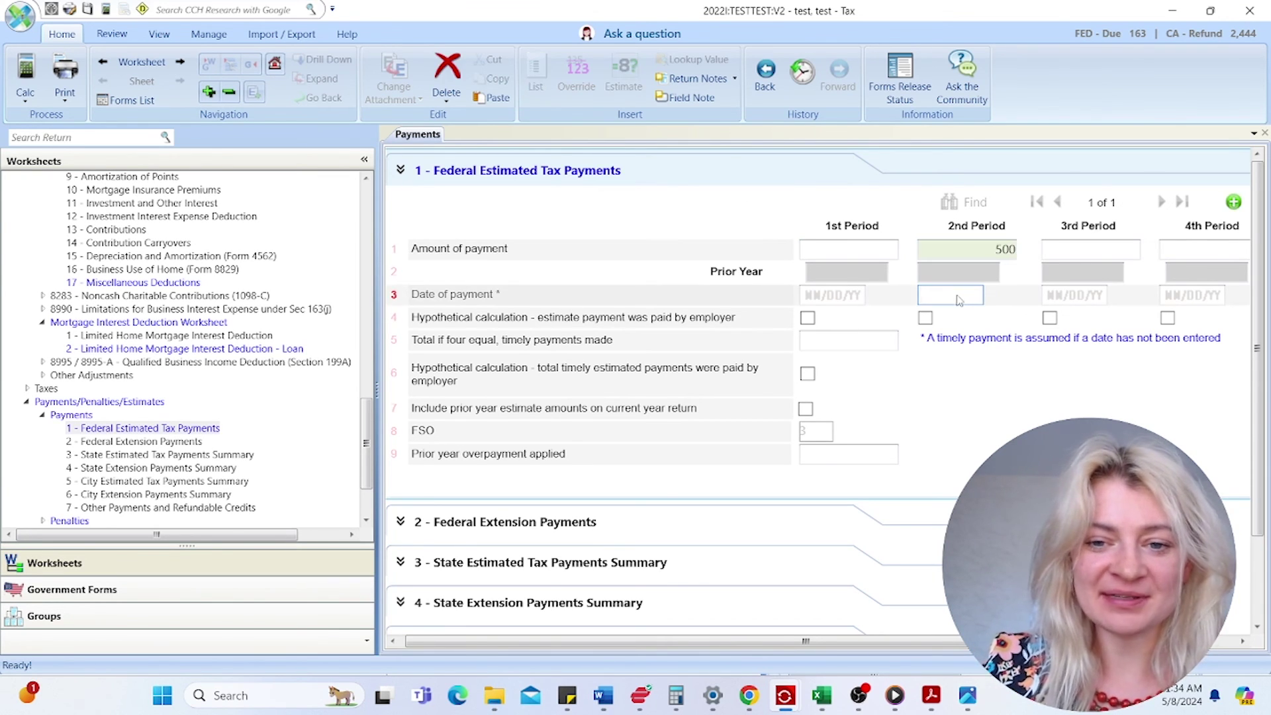
pyautogui.write('06/15/23')
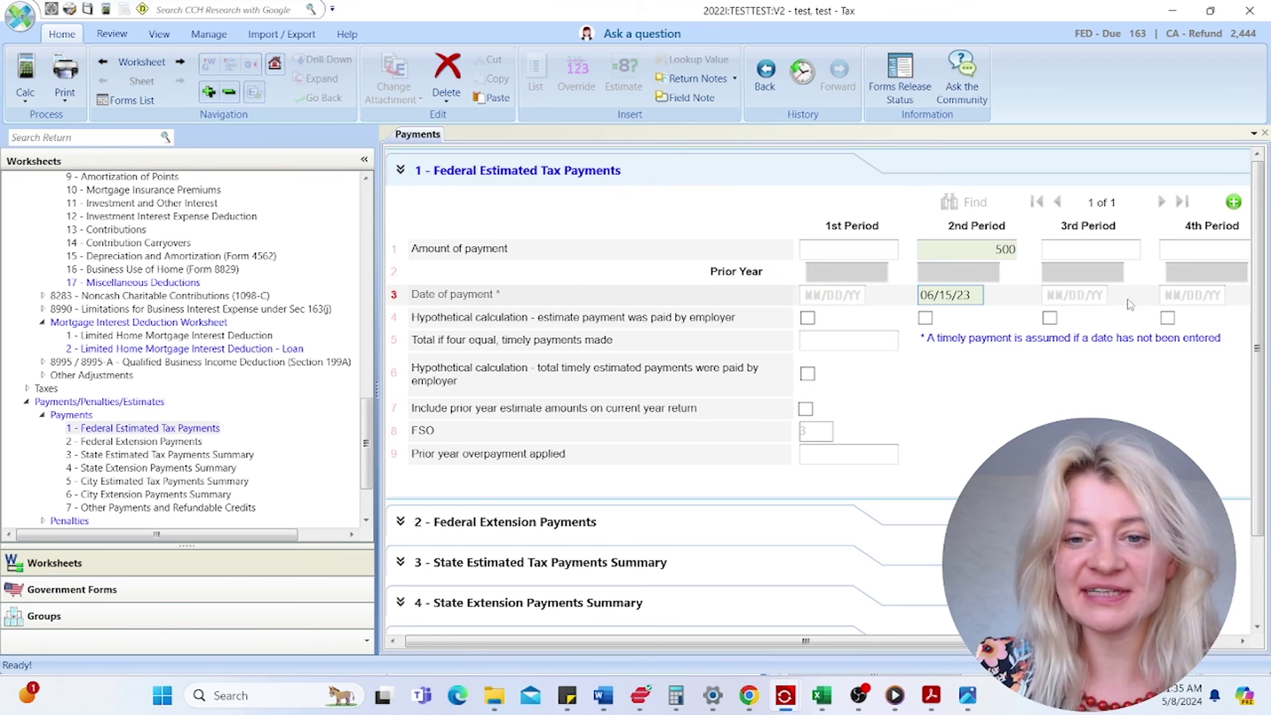
pyautogui.click(967, 297)
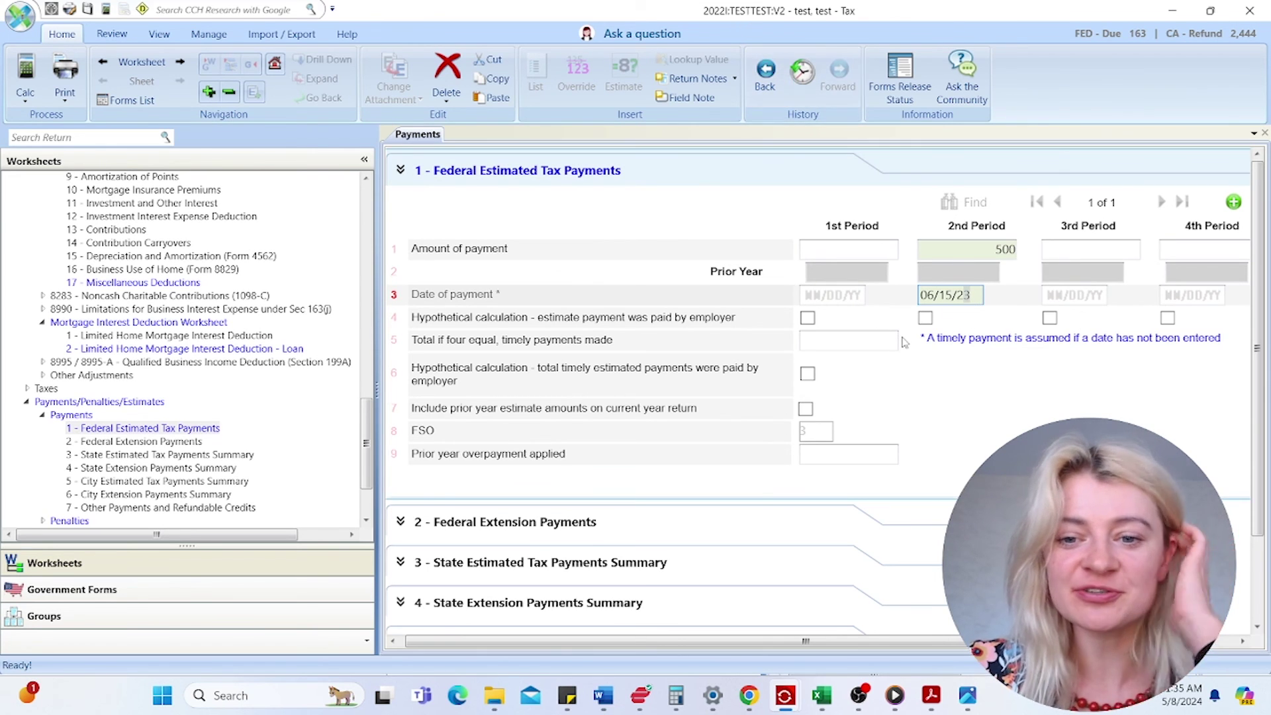
pyautogui.write('2')
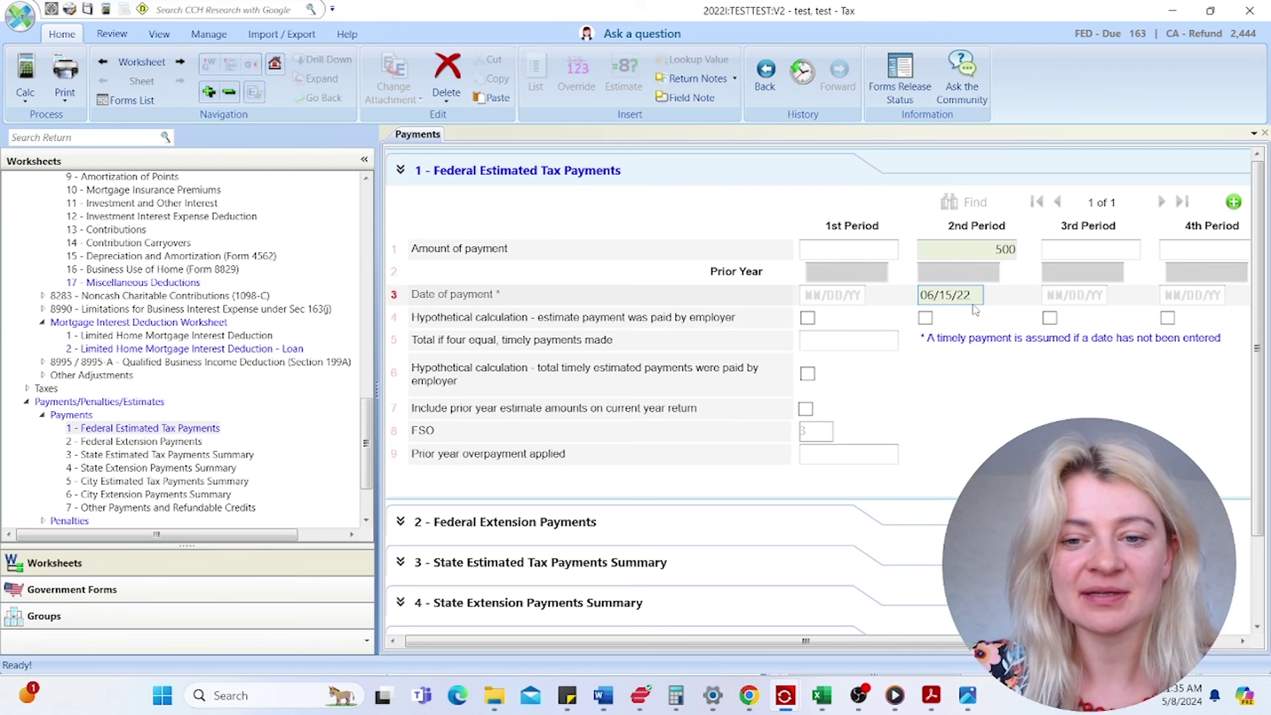
pyautogui.hotkey('shift', 'Left')
# - Finish the payment year as 21, then open the California Form 540/540NR General worksheet
pyautogui.write('1')
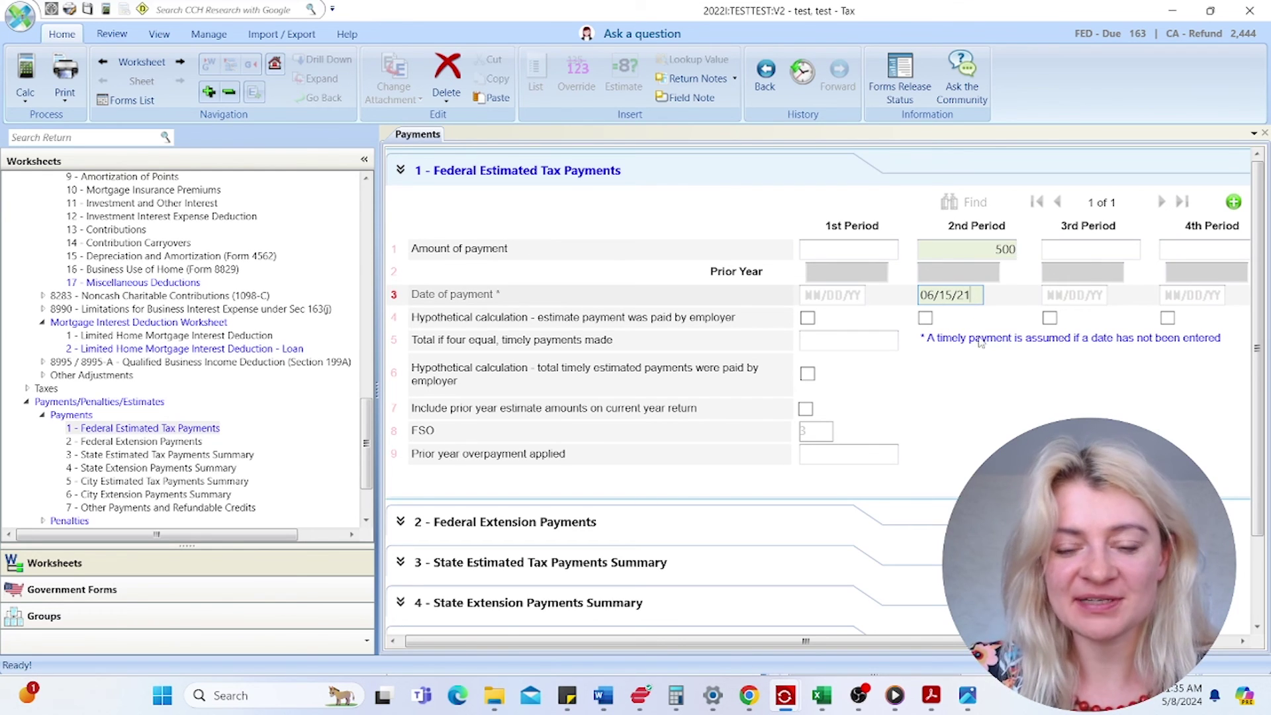
pyautogui.scroll(-3, 138, 474)
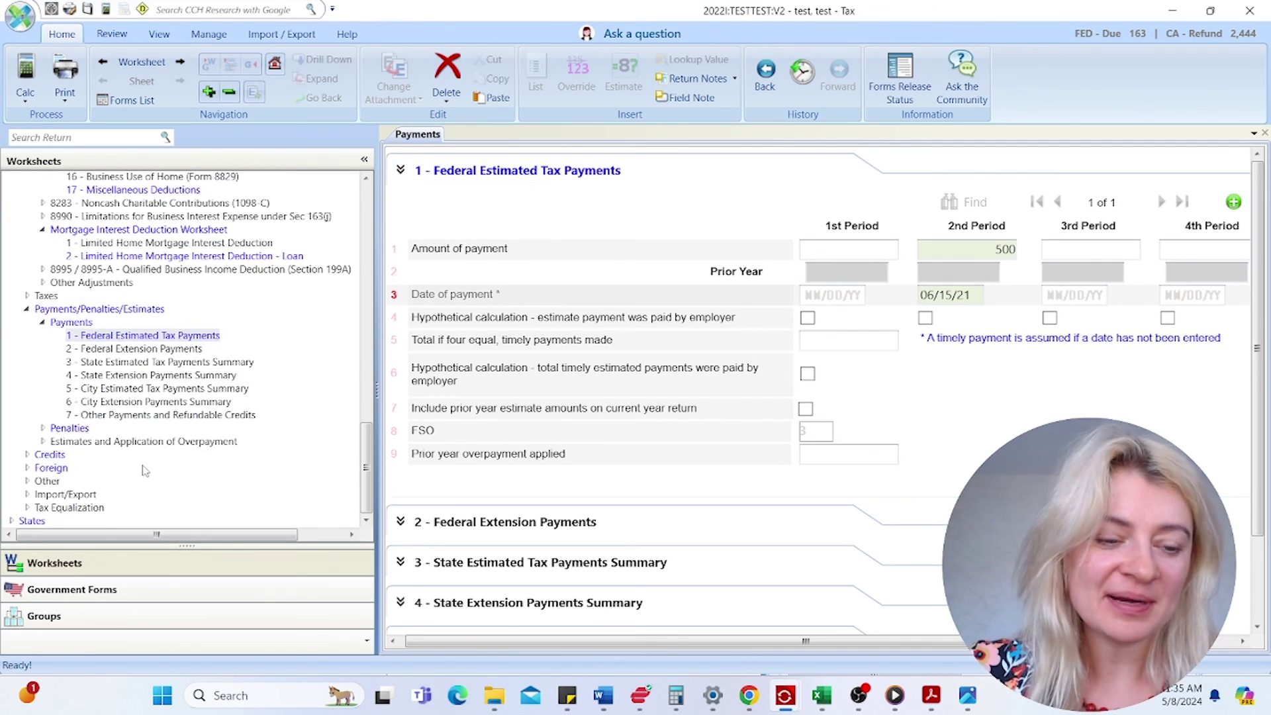
pyautogui.click(28, 469)
pyautogui.scroll(-2, 93, 470)
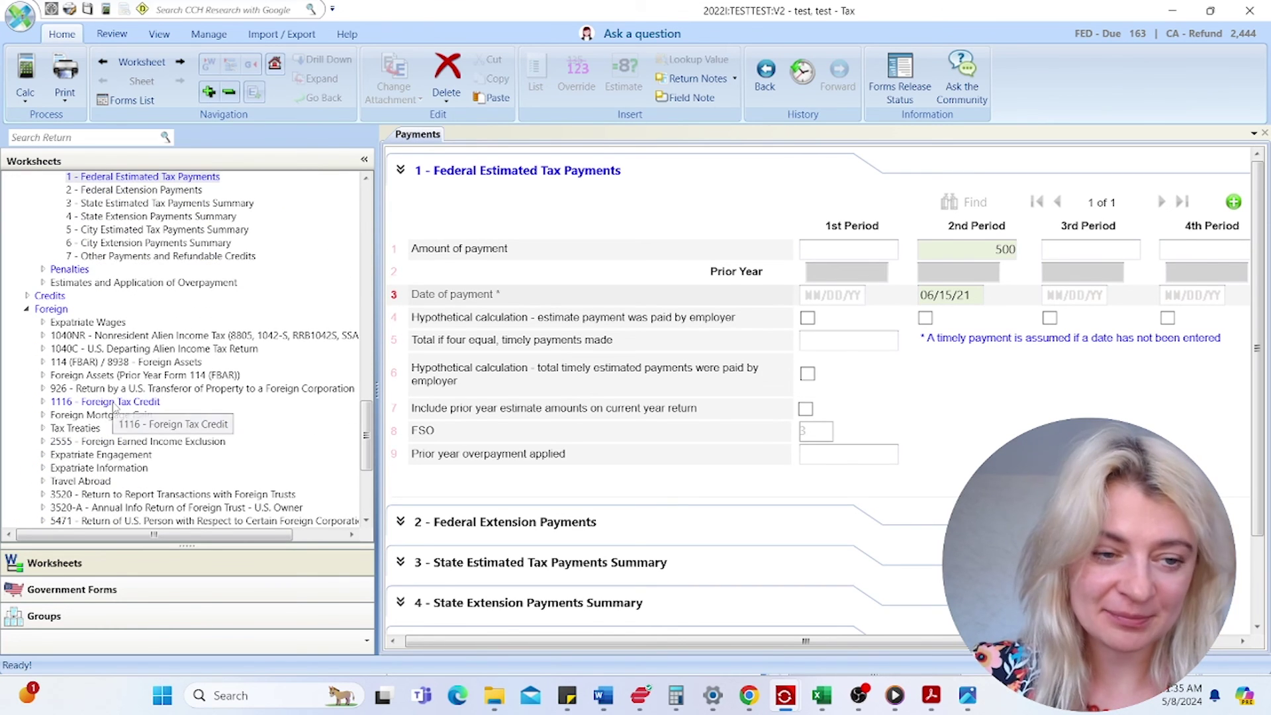
pyautogui.scroll(-5, 188, 443)
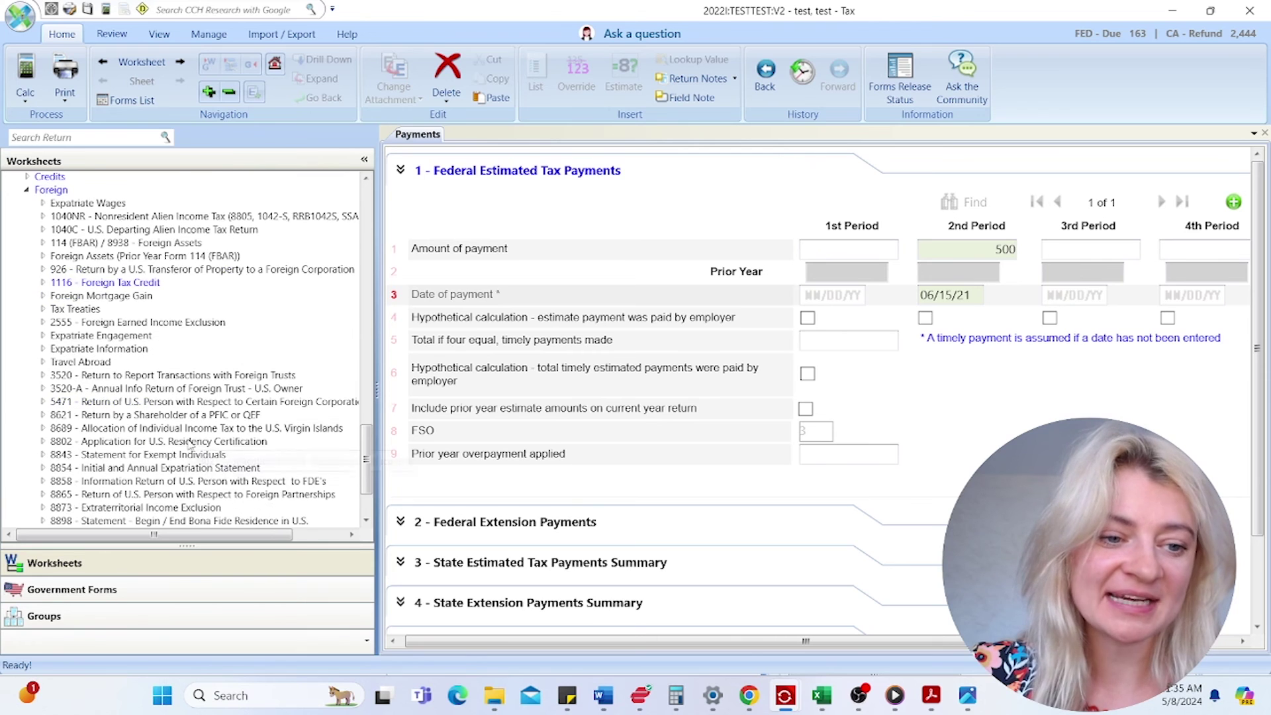
pyautogui.click(11, 521)
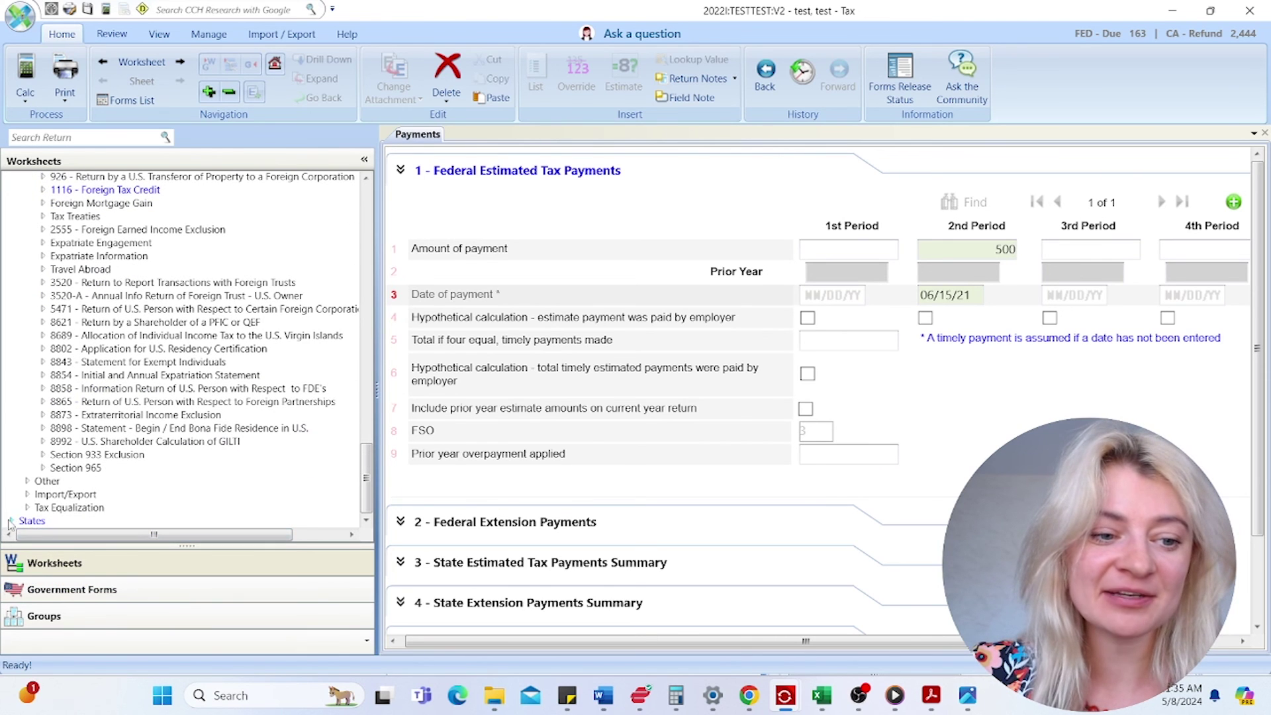
pyautogui.scroll(-9, 45, 501)
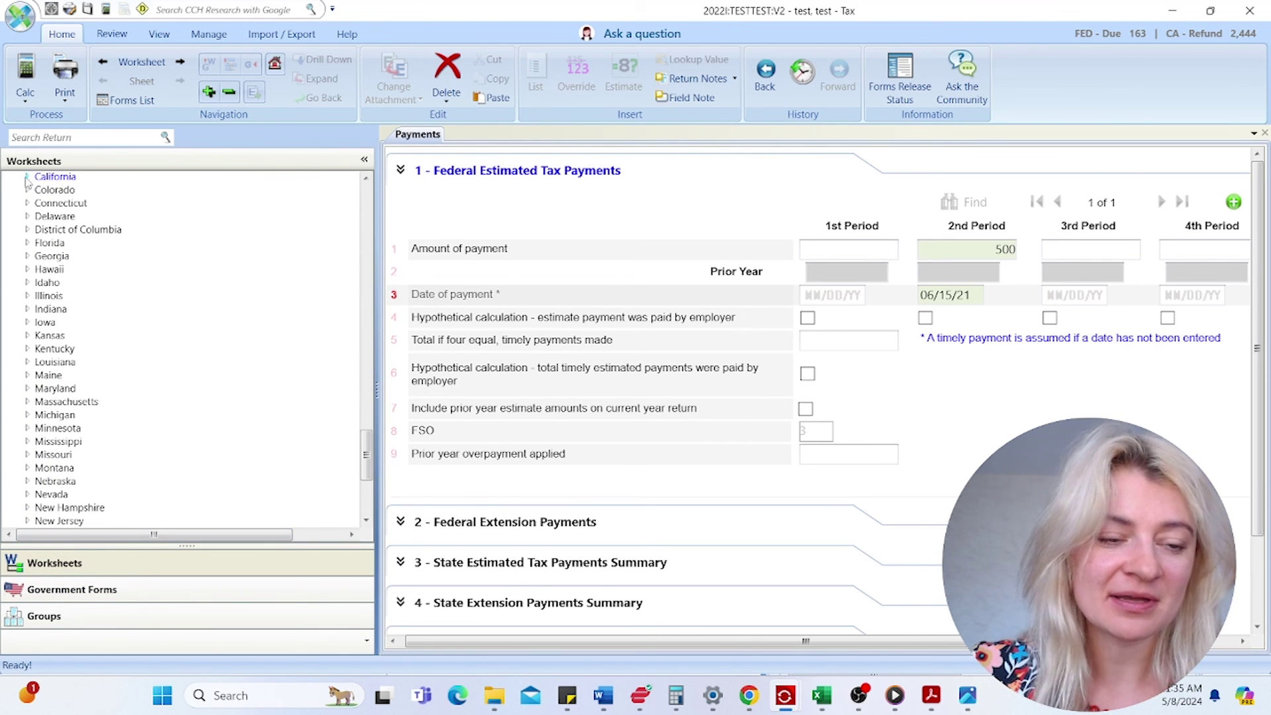
pyautogui.click(27, 176)
pyautogui.click(44, 190)
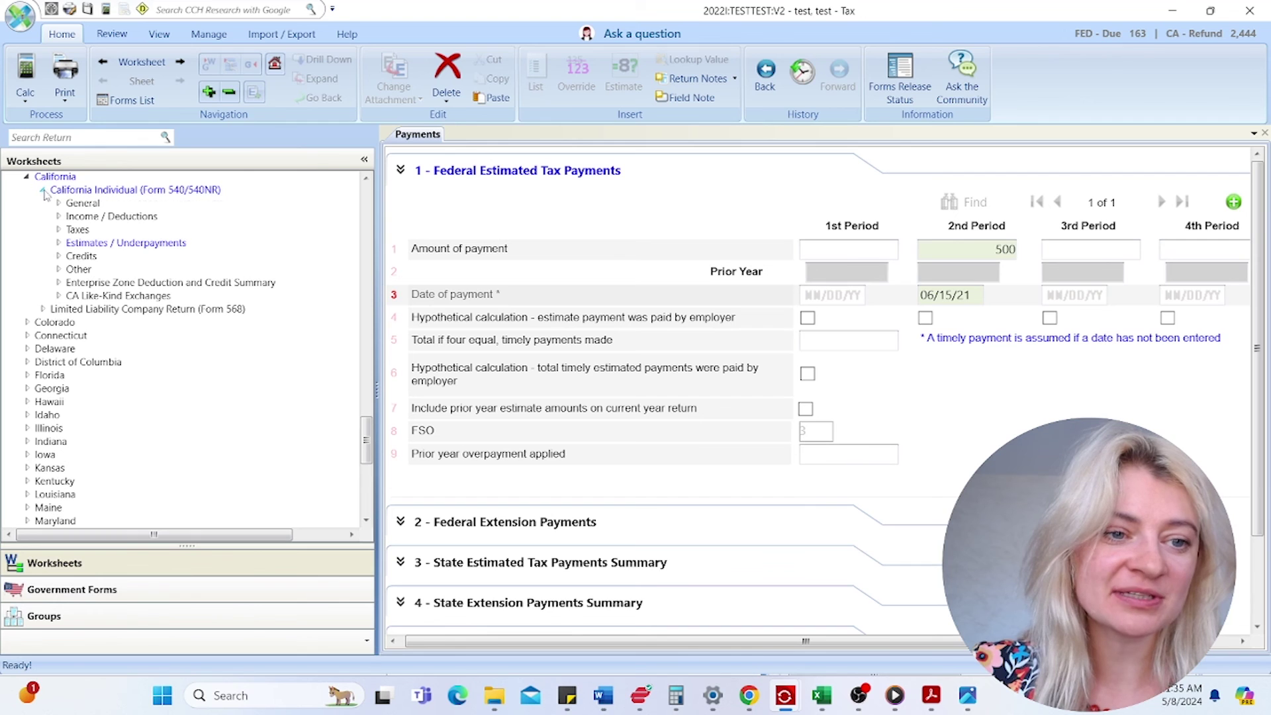
pyautogui.doubleClick(84, 206)
pyautogui.click(83, 204)
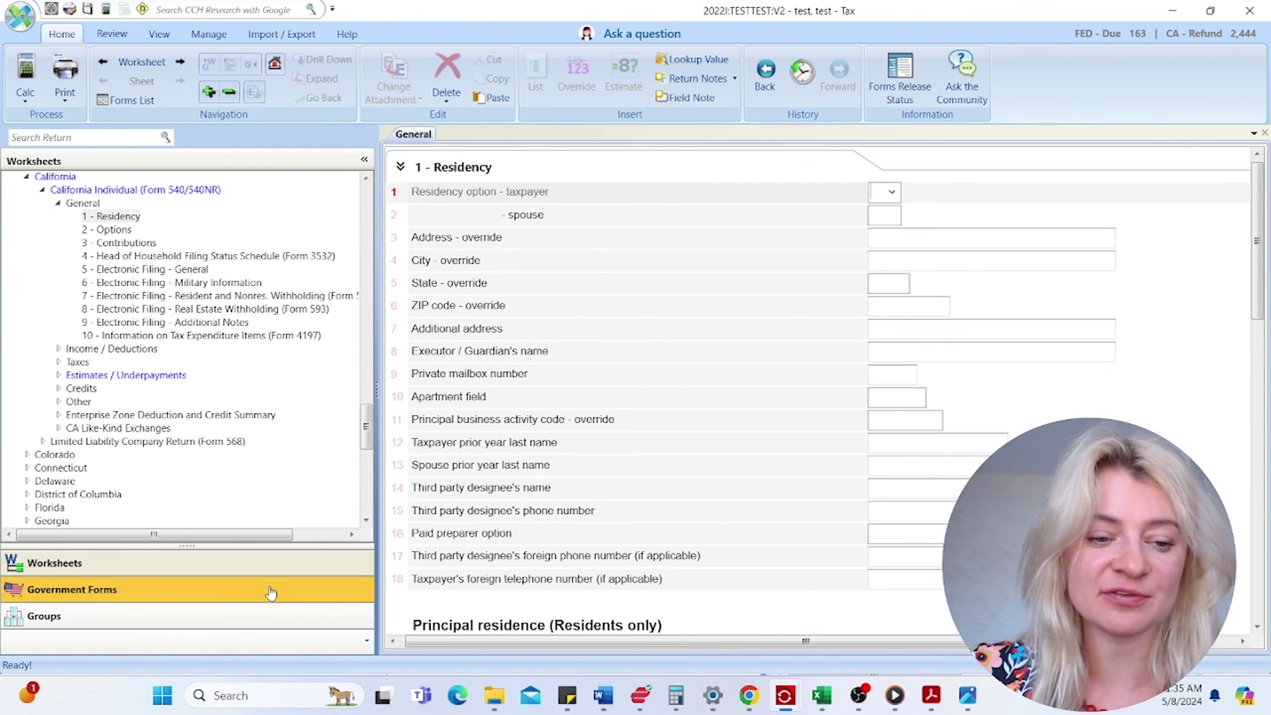
# - Recalculate the return (federal 4,635 due, California refund 1,919) and browse Government Forms
pyautogui.click(35, 108)
pyautogui.click(48, 139)
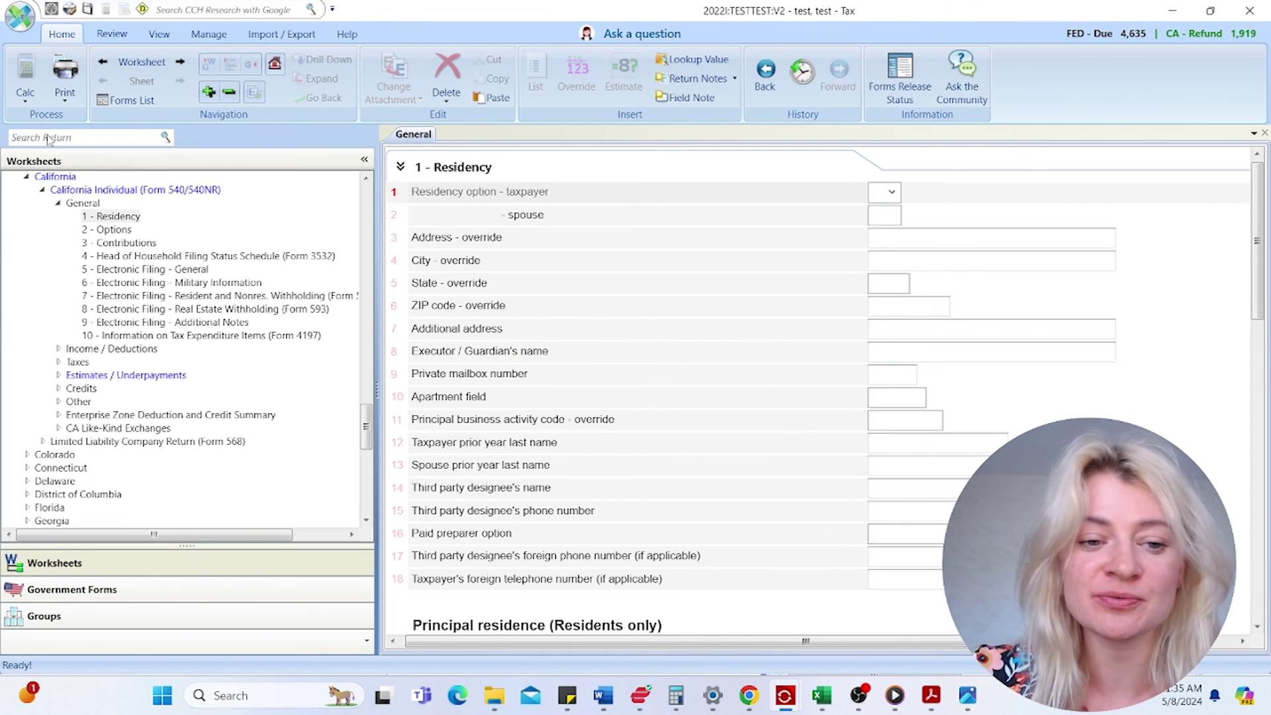
pyautogui.click(166, 584)
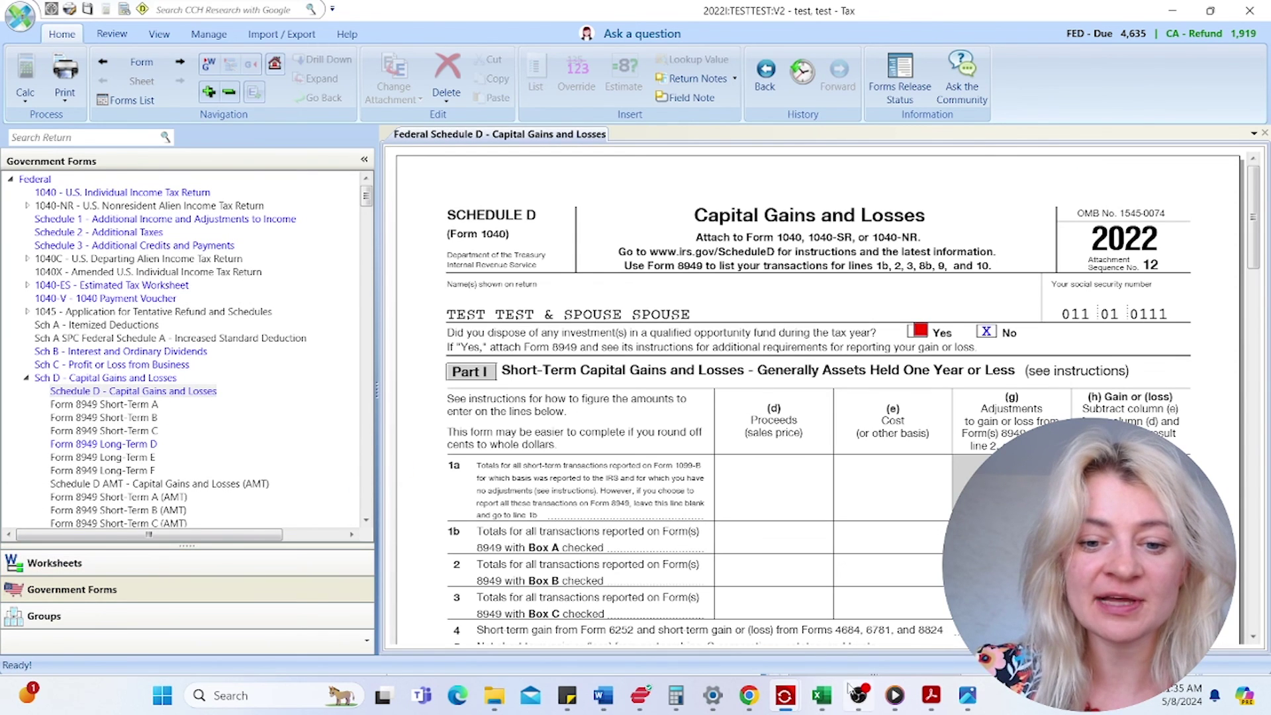
# - In the Excel 1040 workpaper, look over the Wages, Schedule B, Sch C, Sch D and IRA sheets
pyautogui.moveTo(820, 702)
pyautogui.click(787, 642)
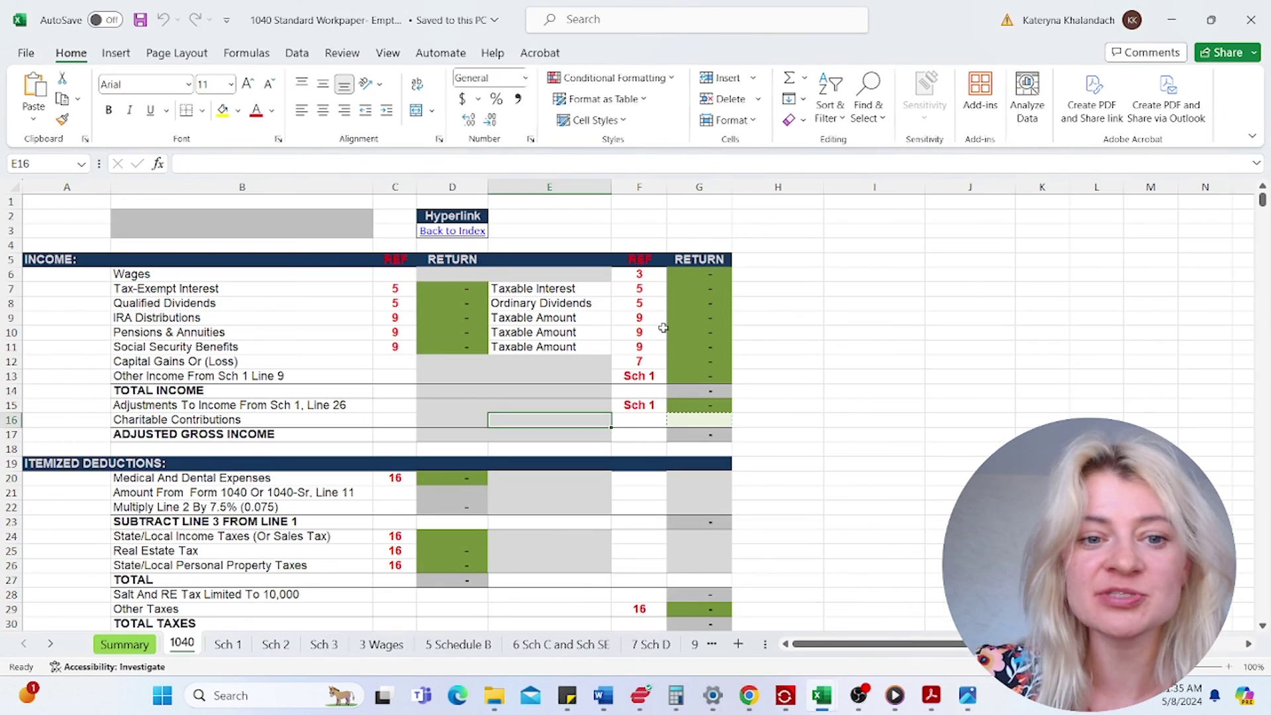
pyautogui.click(335, 276)
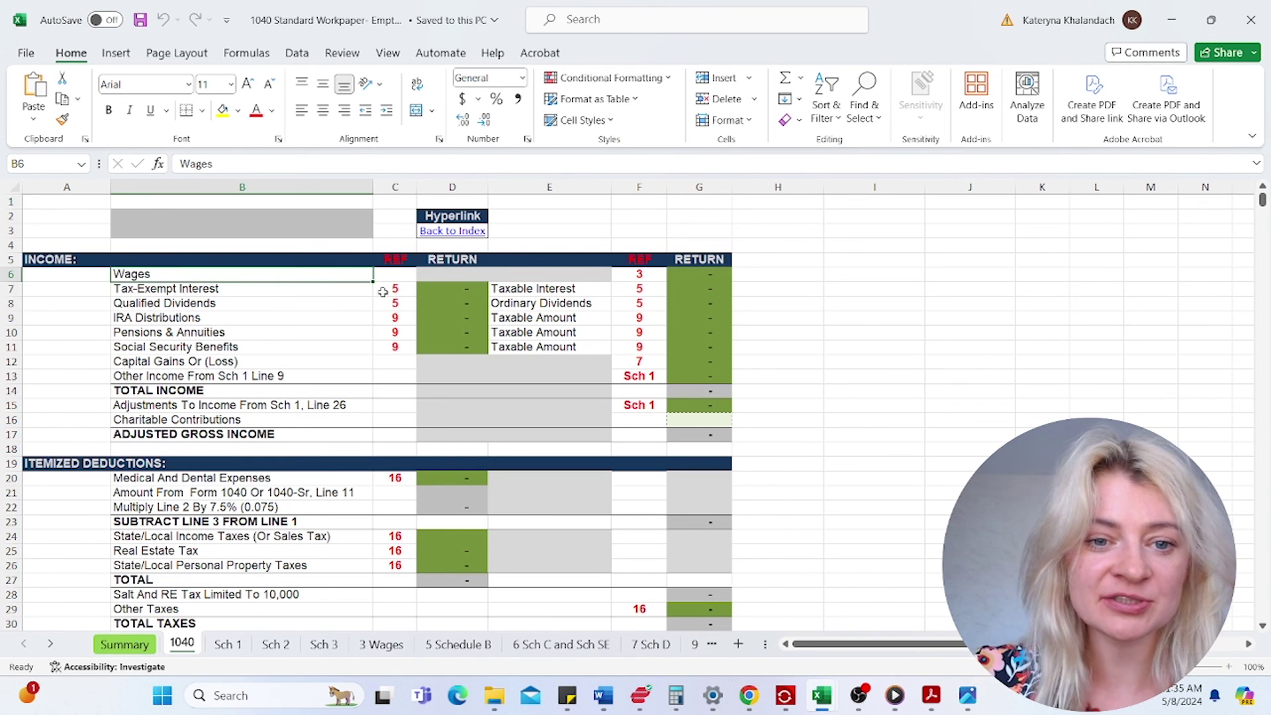
pyautogui.click(483, 314)
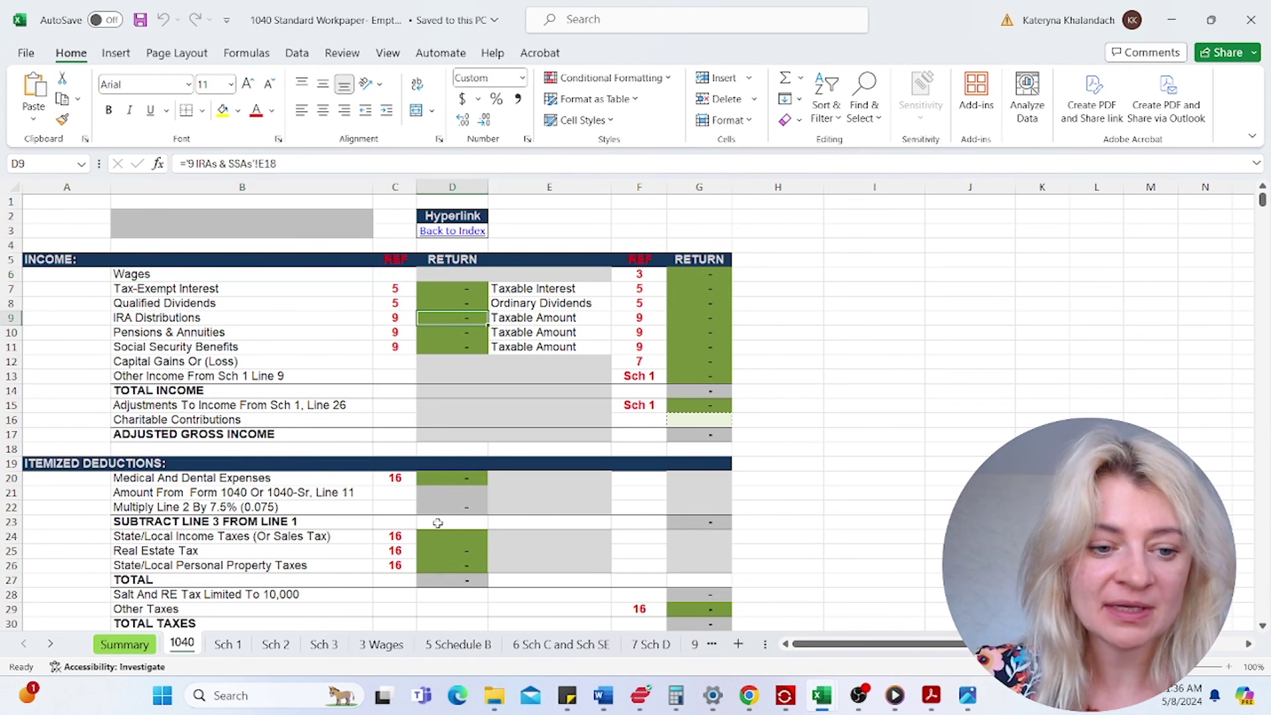
pyautogui.click(391, 648)
pyautogui.click(455, 645)
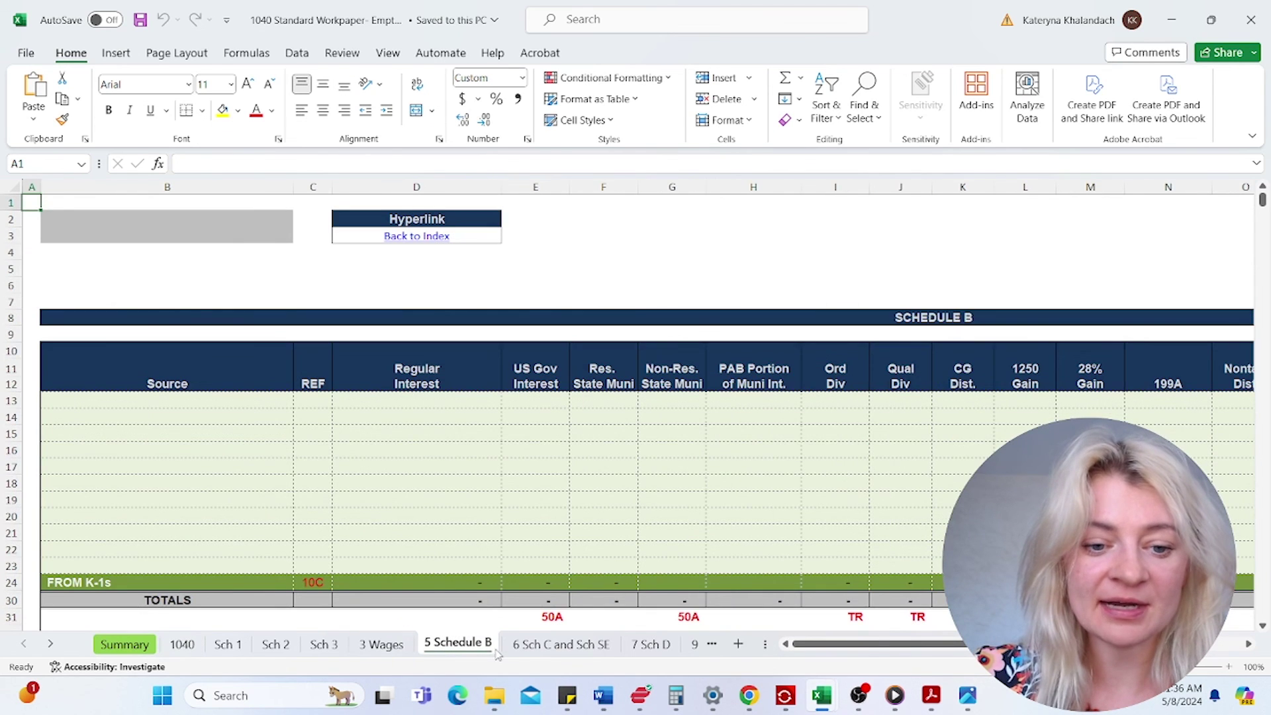
pyautogui.click(560, 644)
pyautogui.click(652, 645)
pyautogui.click(695, 645)
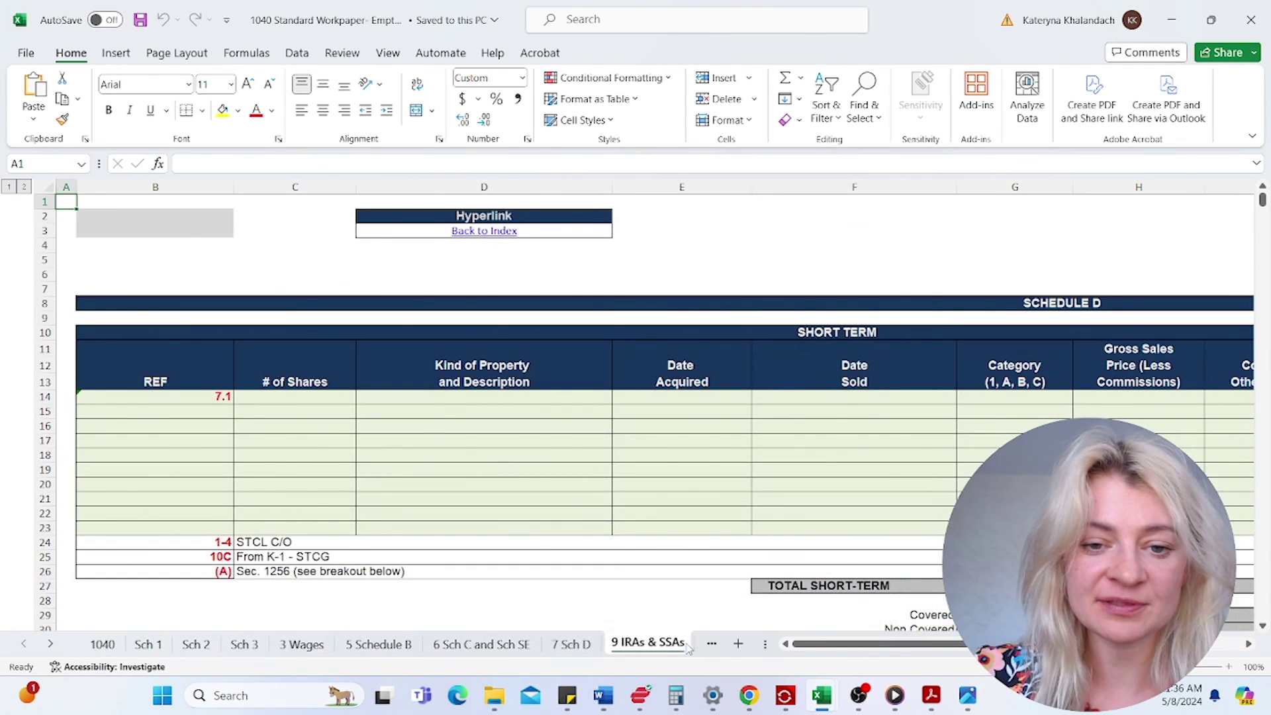
pyautogui.click(717, 449)
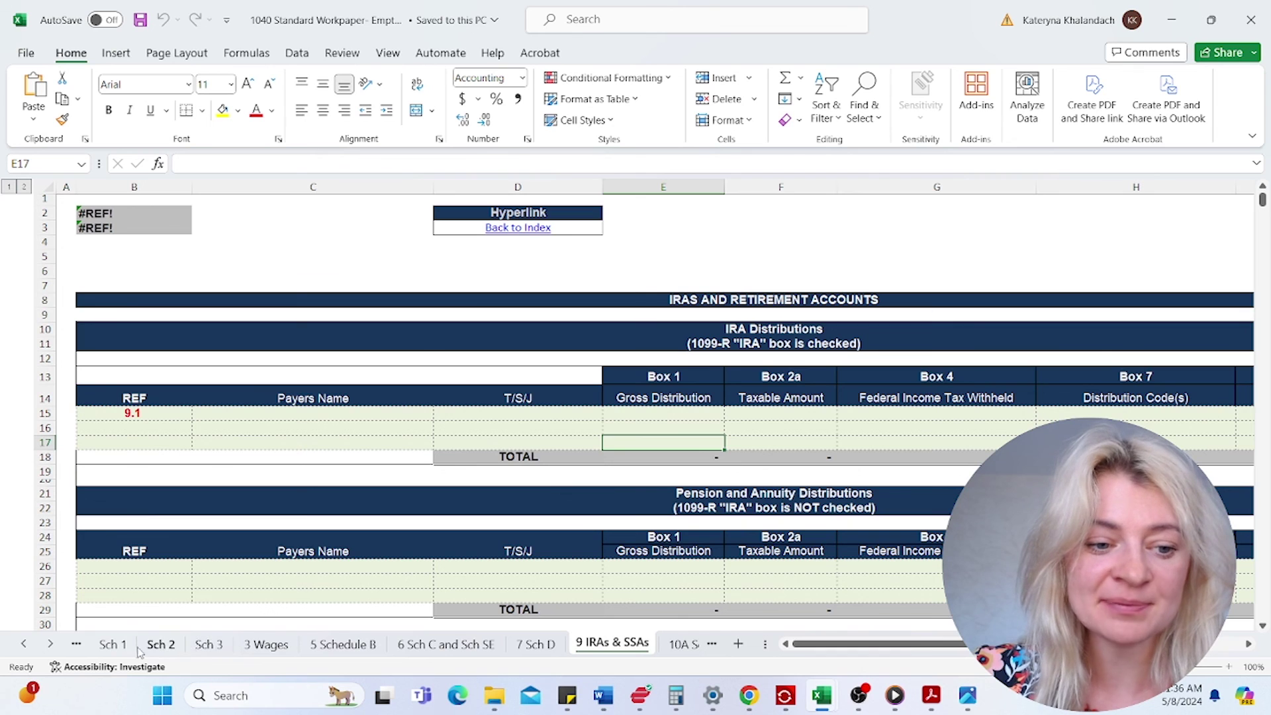
# - Enter 10,000 in Wages Box 2 and 50 of Regular Interest on Schedule B
pyautogui.click(271, 646)
pyautogui.click(622, 368)
pyautogui.write('10000')
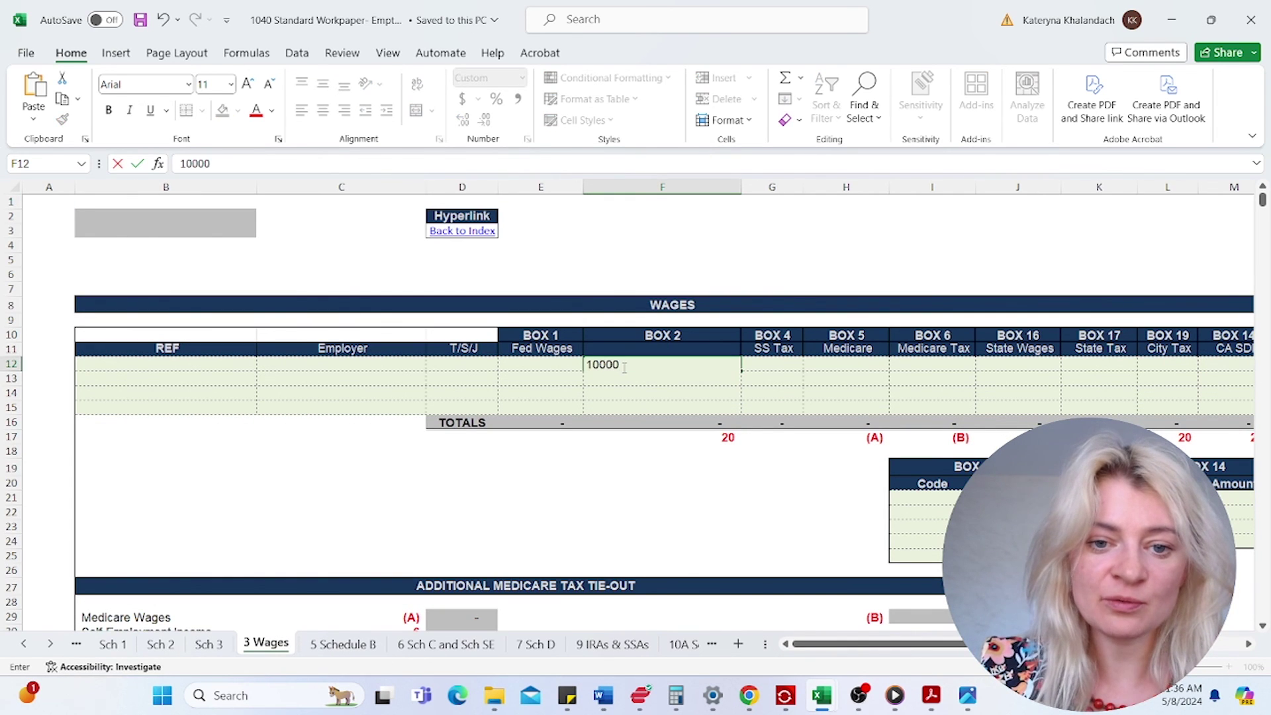
pyautogui.press('Return')
pyautogui.click(343, 644)
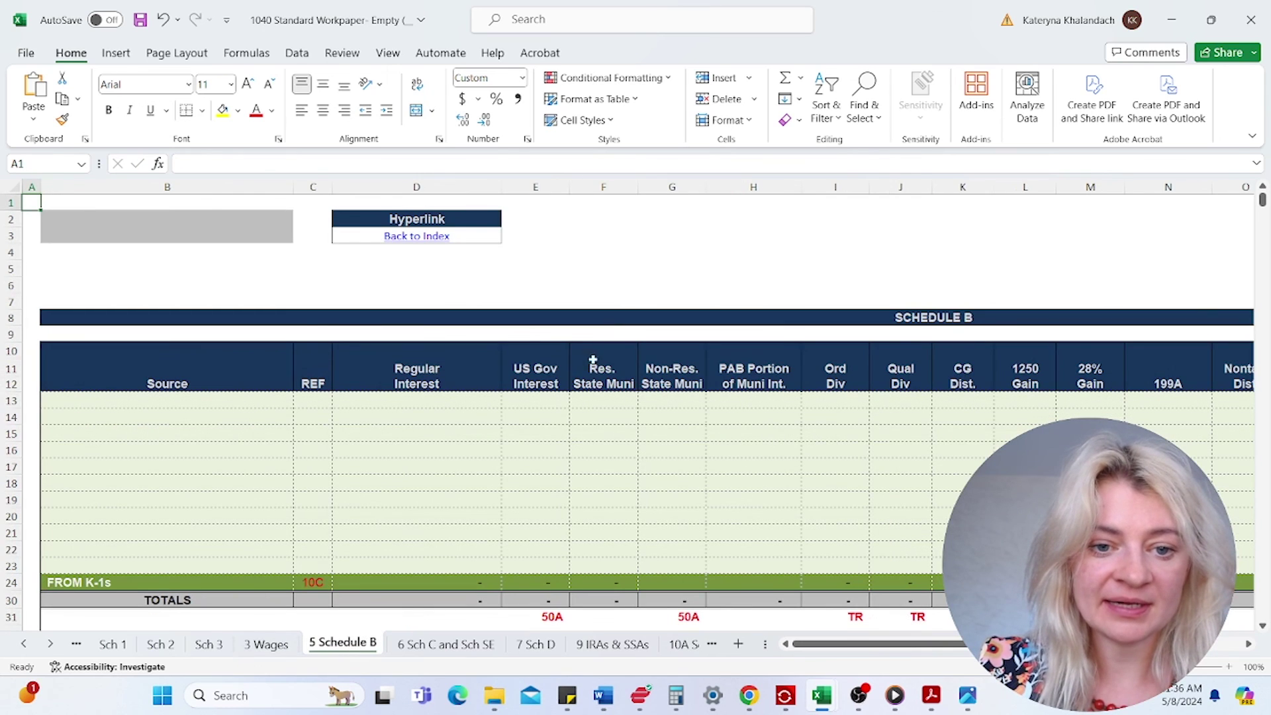
pyautogui.click(447, 403)
pyautogui.write('50')
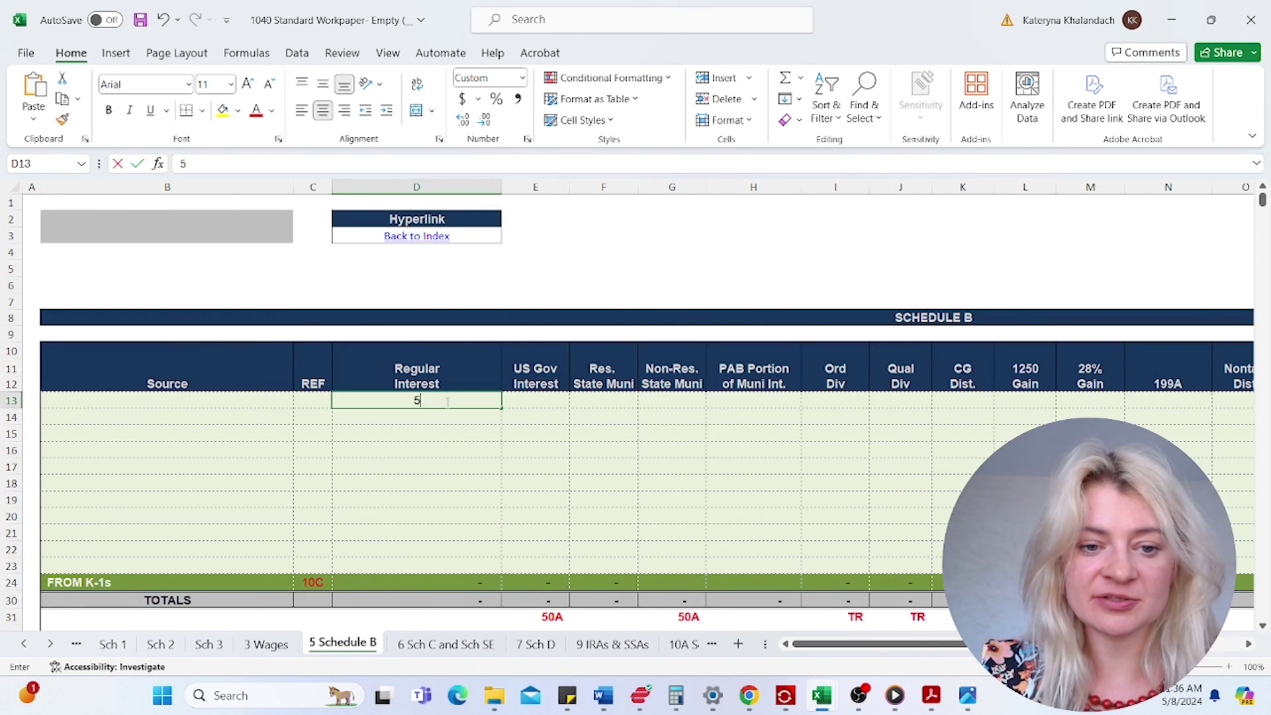
pyautogui.press('Return')
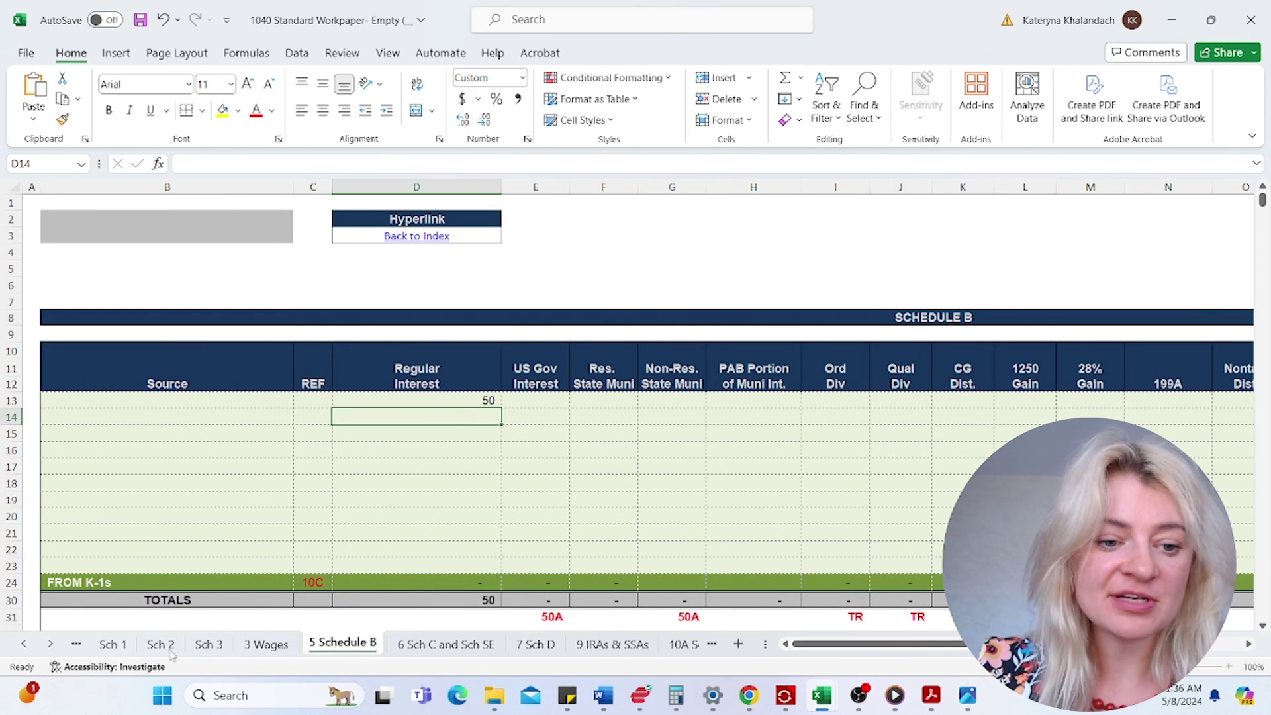
# - On the 1040 sheet, check where the wages and taxable interest figures come from
pyautogui.click(50, 643)
pyautogui.click(23, 643)
pyautogui.click(24, 644)
pyautogui.click(182, 644)
pyautogui.click(728, 286)
pyautogui.click(727, 275)
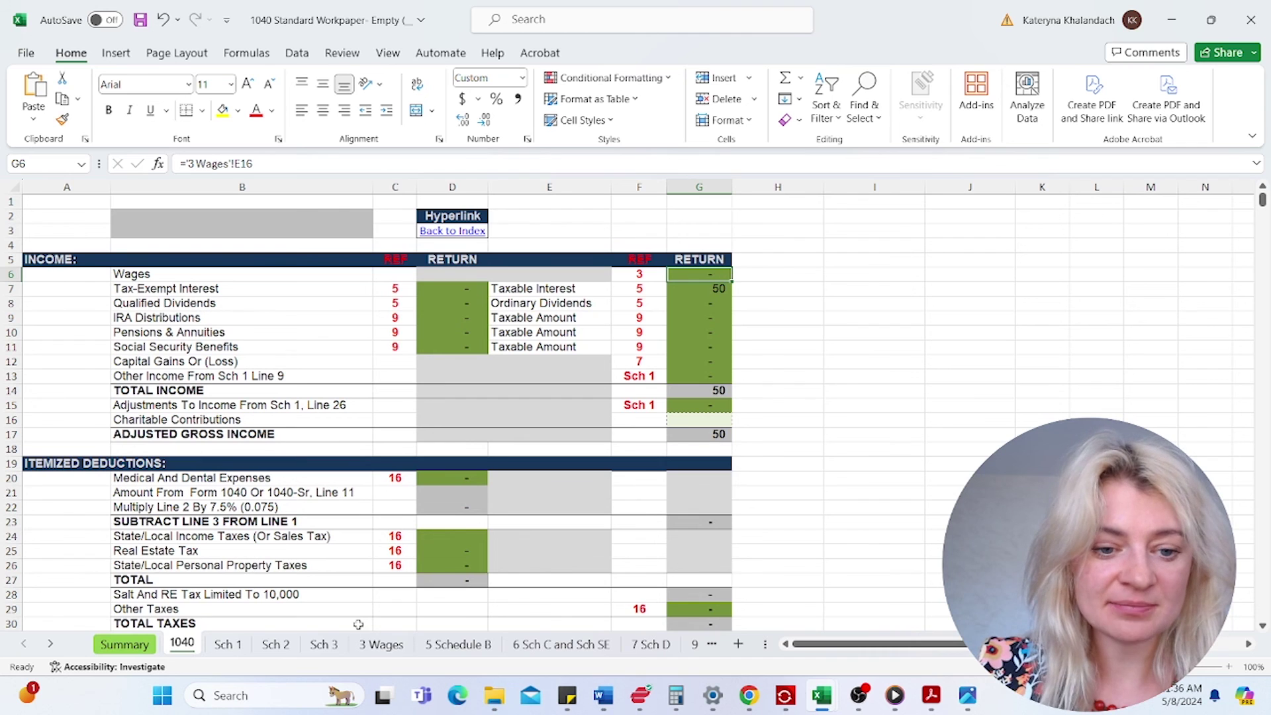
# - Set Wages Box 1 Fed Wages to 100,000 by copying 10,000 and adding a zero
pyautogui.click(379, 644)
pyautogui.click(539, 364)
pyautogui.click(669, 364)
pyautogui.hotkey('ctrl', 'c')
pyautogui.click(548, 365)
pyautogui.hotkey('ctrl', 'v')
pyautogui.press('Down')
pyautogui.click(530, 365)
pyautogui.click(241, 163)
pyautogui.write('0')
pyautogui.press('Return')
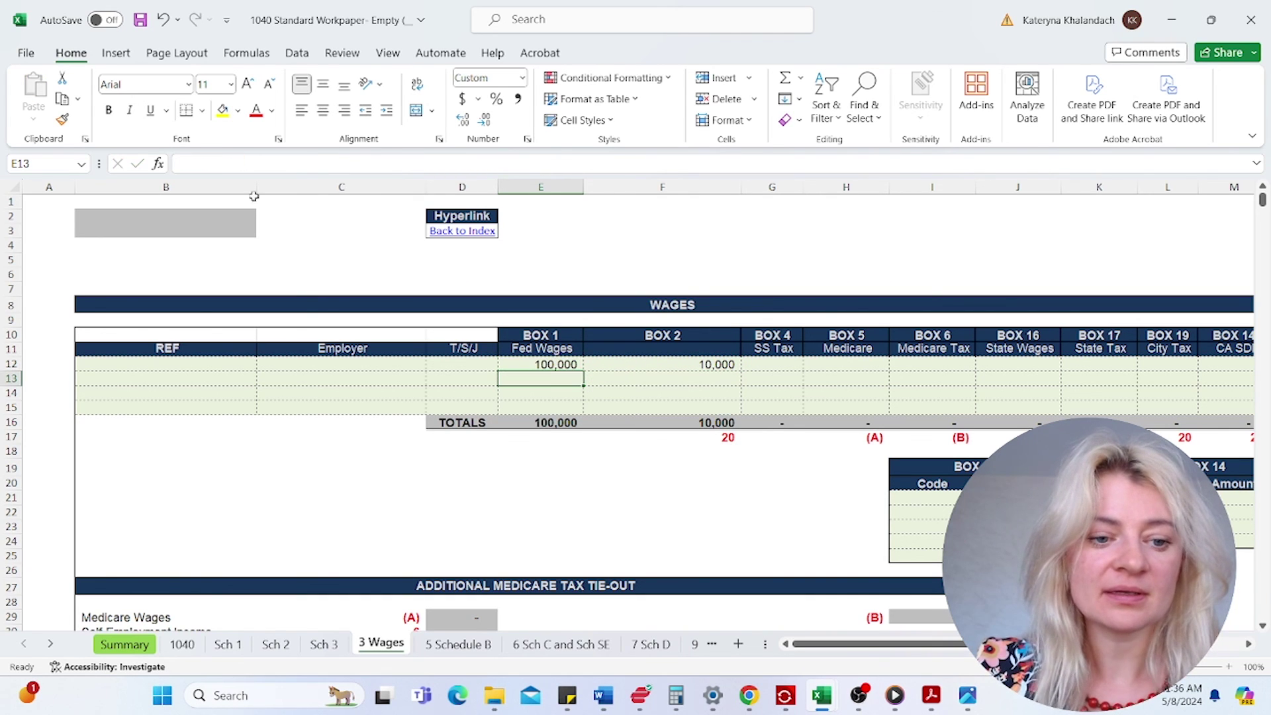
# - Confirm the 1040 sheet totals 100,050 income, then go back to the tax return
pyautogui.click(182, 644)
pyautogui.click(837, 390)
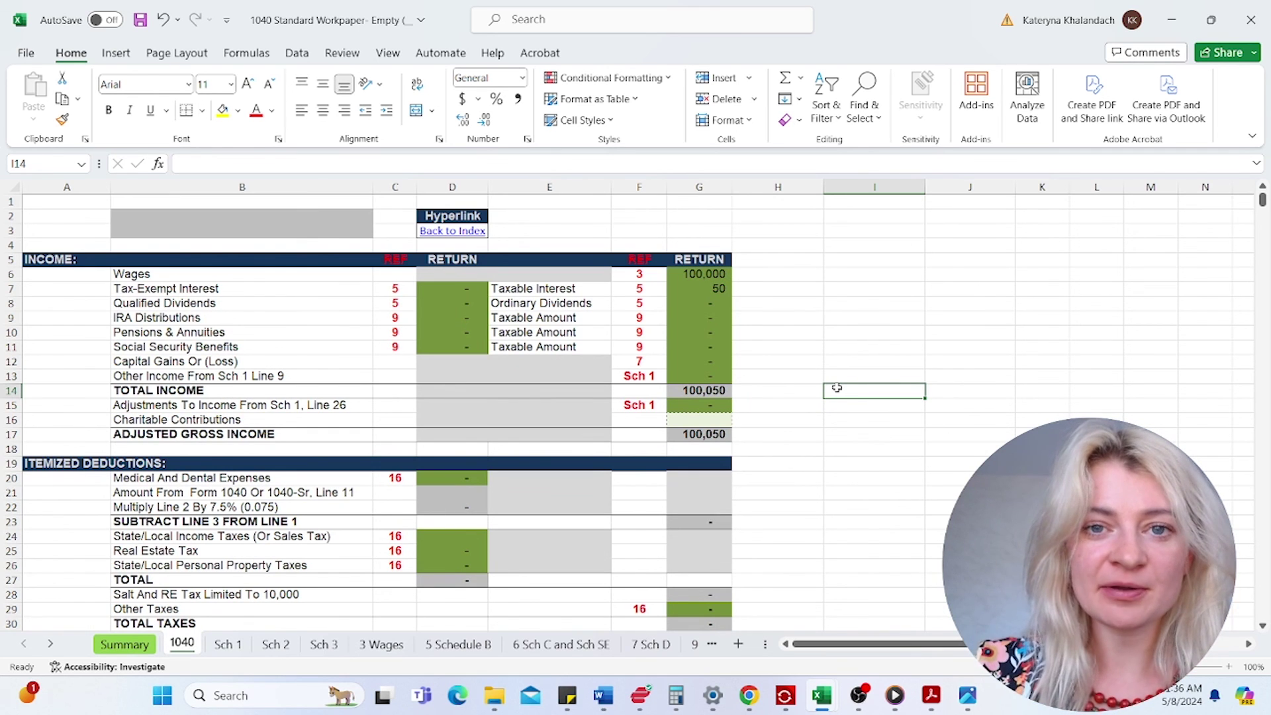
pyautogui.click(754, 263)
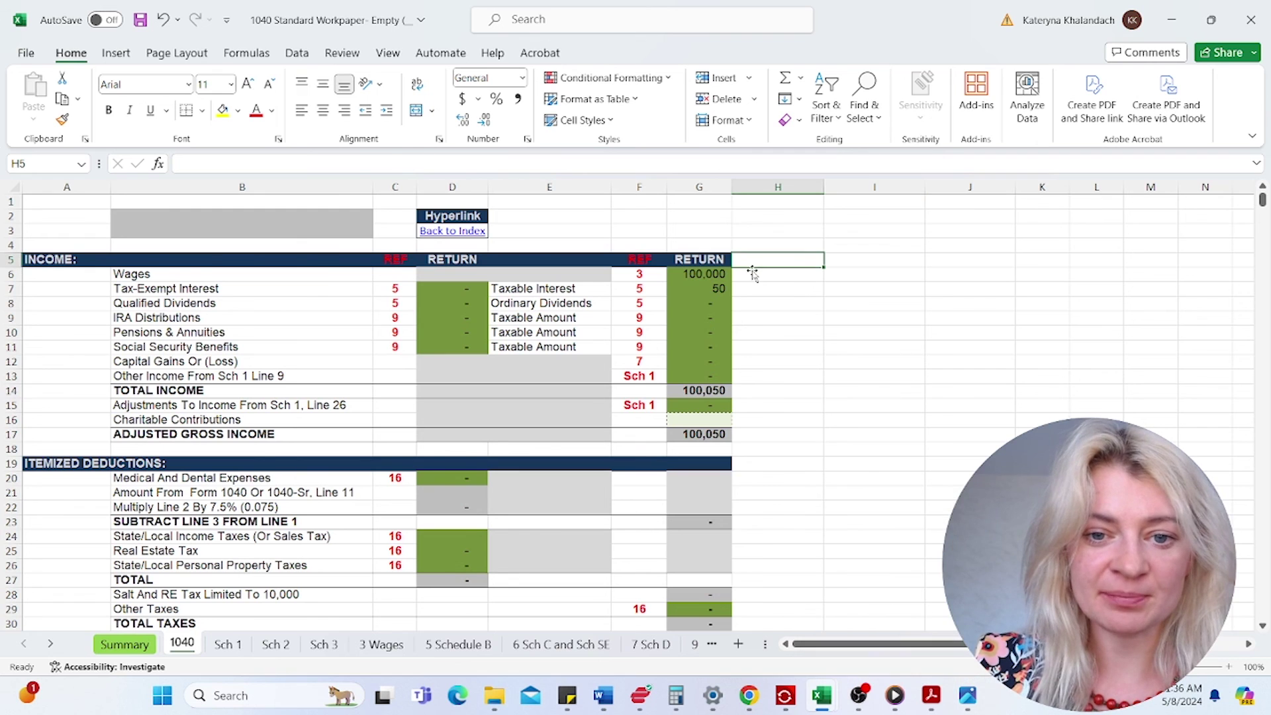
pyautogui.click(754, 275)
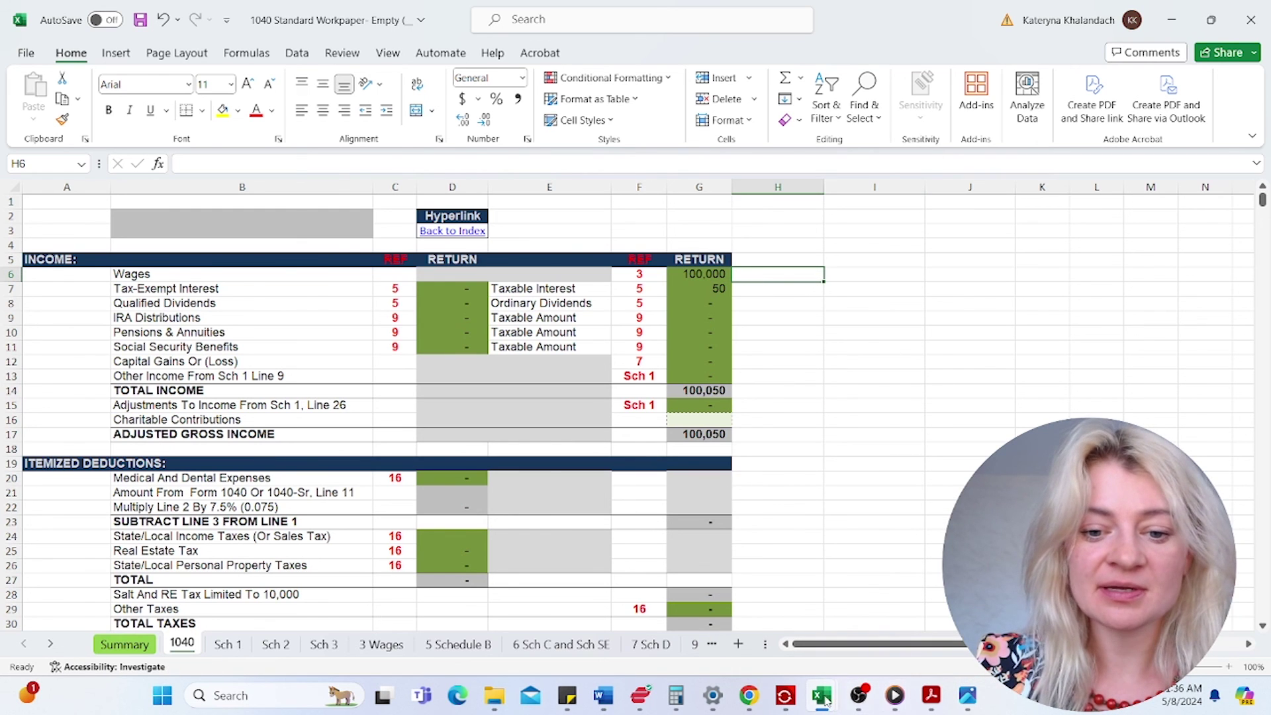
pyautogui.moveTo(785, 695)
pyautogui.click(880, 603)
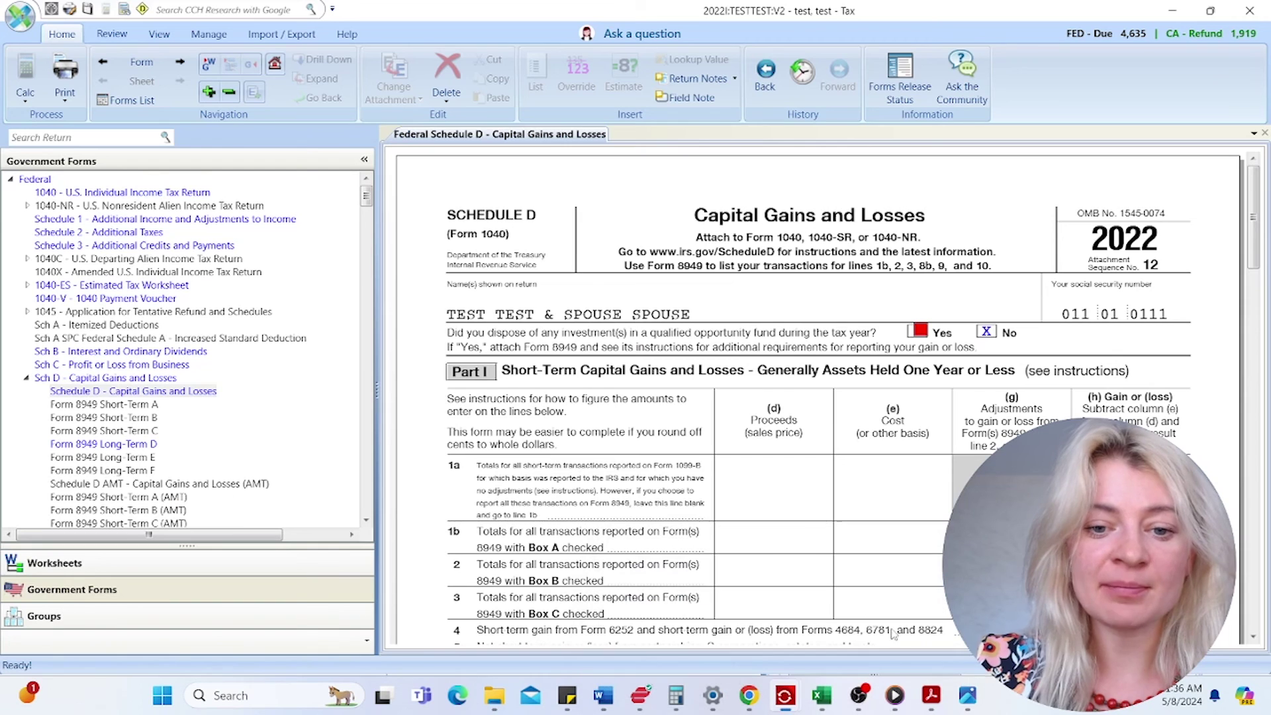
# - Open Form 1040, collapse Sch D, and scroll to page 2 showing 8,614 total tax and 4,635 due
pyautogui.click(125, 192)
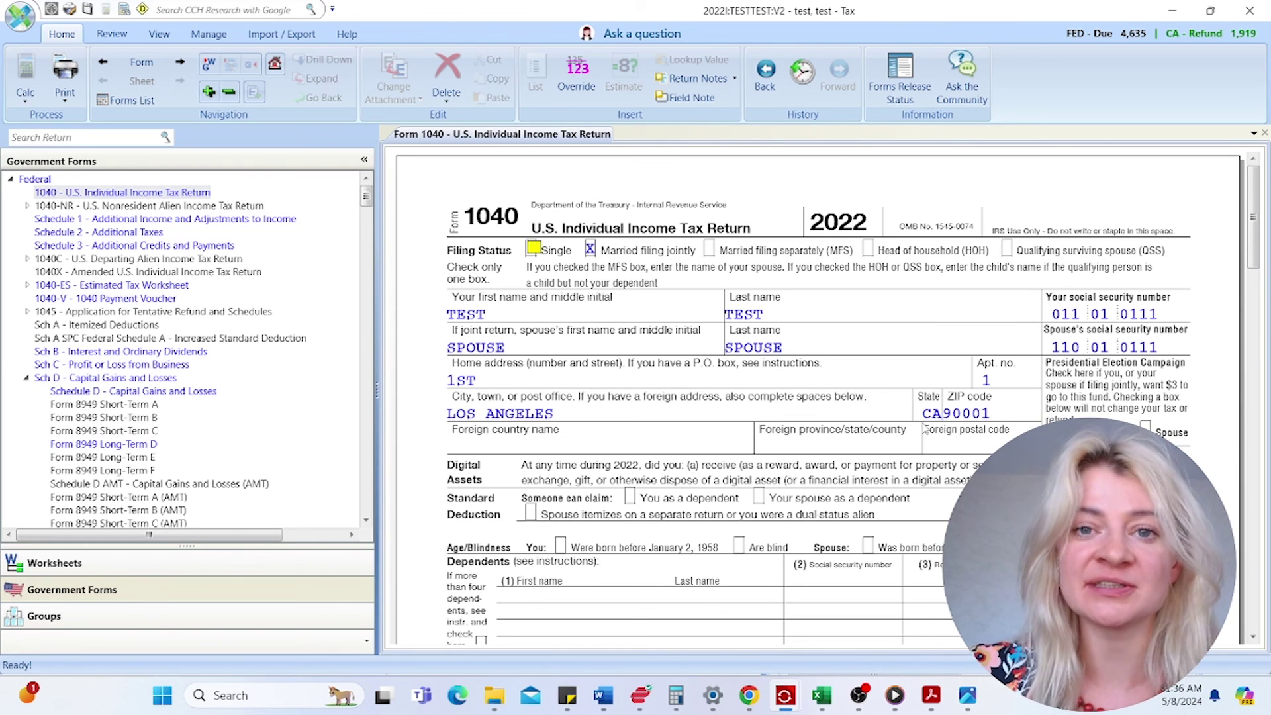
pyautogui.scroll(-3, 917, 368)
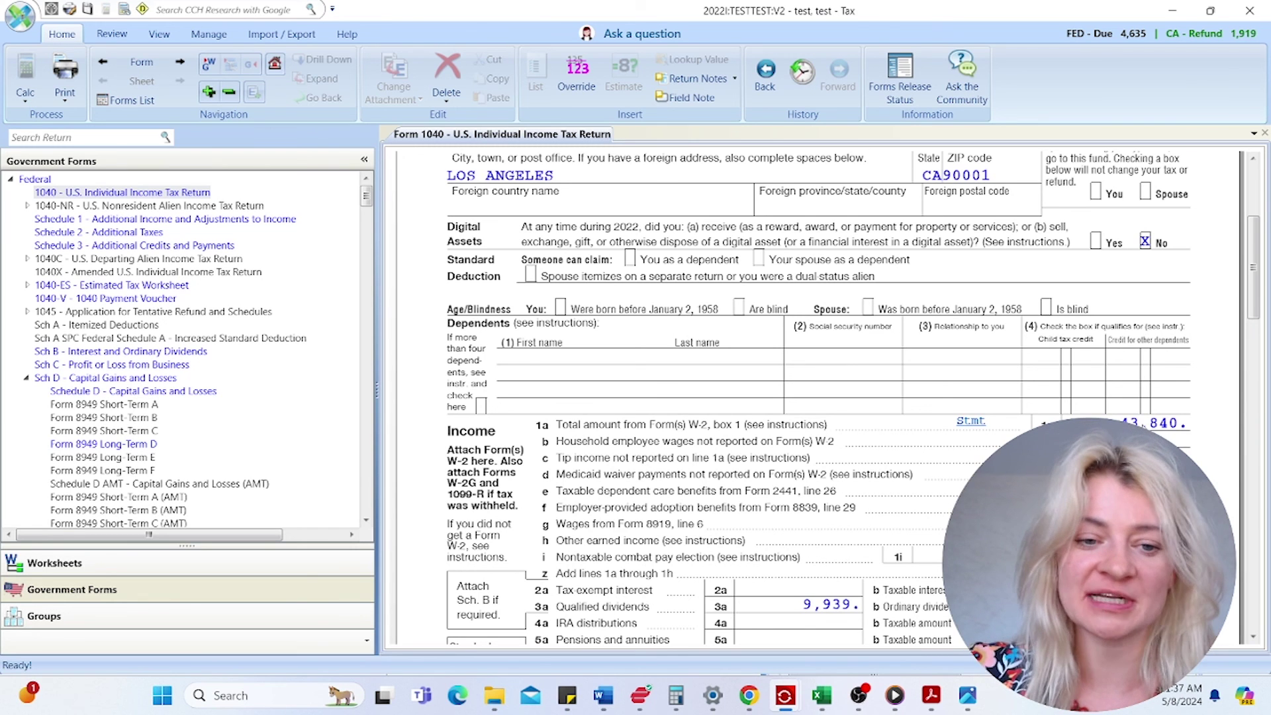
pyautogui.click(28, 378)
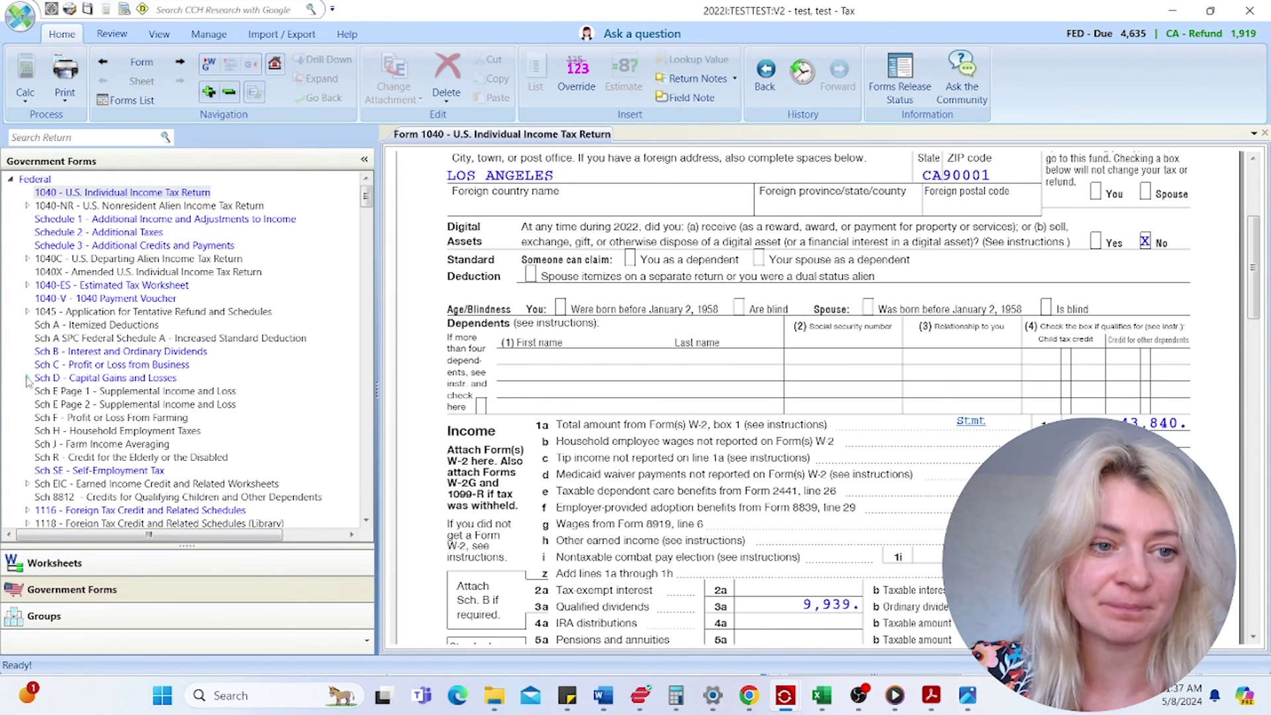
pyautogui.scroll(-10, 798, 344)
pyautogui.scroll(-15, 801, 349)
pyautogui.scroll(-3, 1048, 240)
pyautogui.scroll(9, 1048, 240)
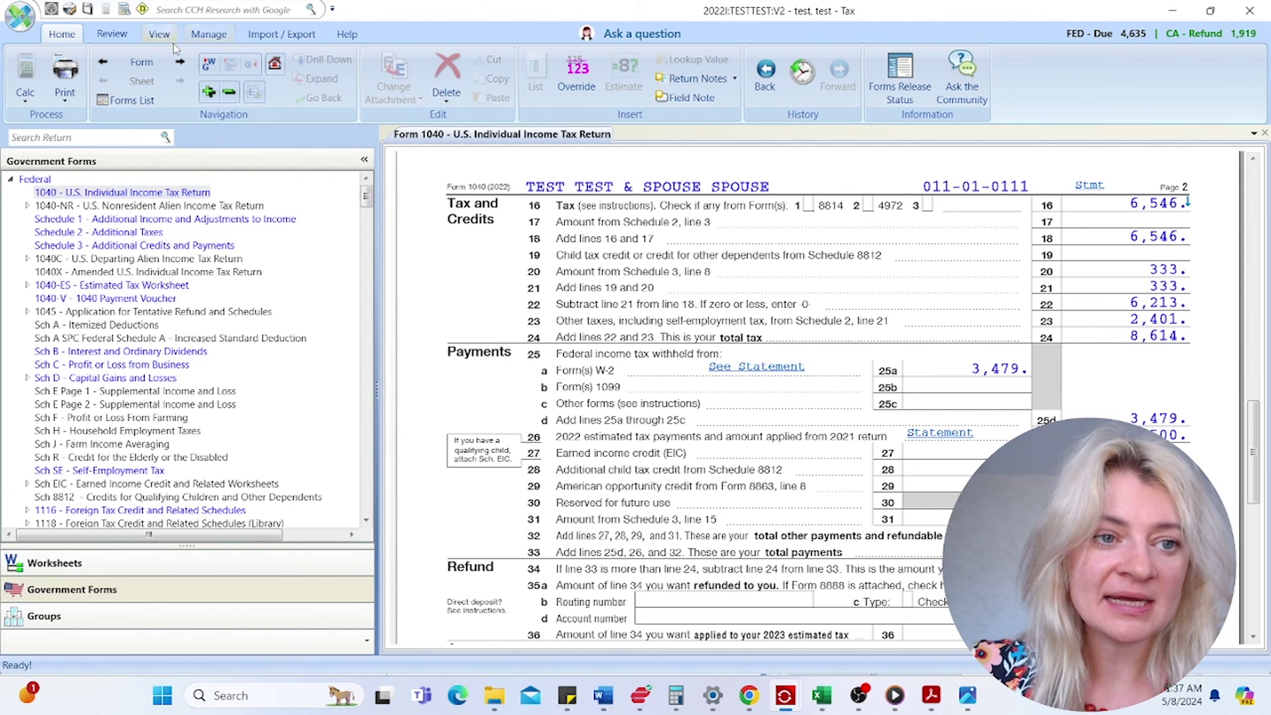
# - Open the diagnostics report and sign off the Schedule B and Form 8995 cautions
pyautogui.click(145, 10)
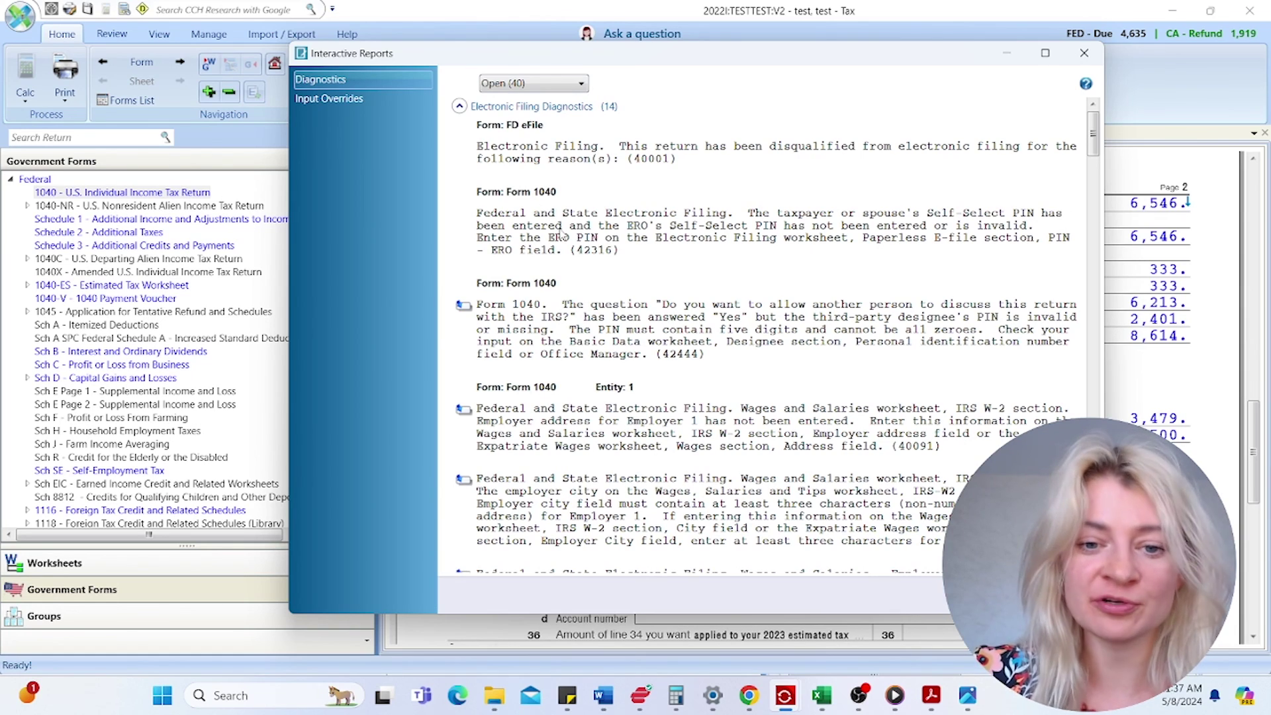
pyautogui.scroll(-15, 584, 331)
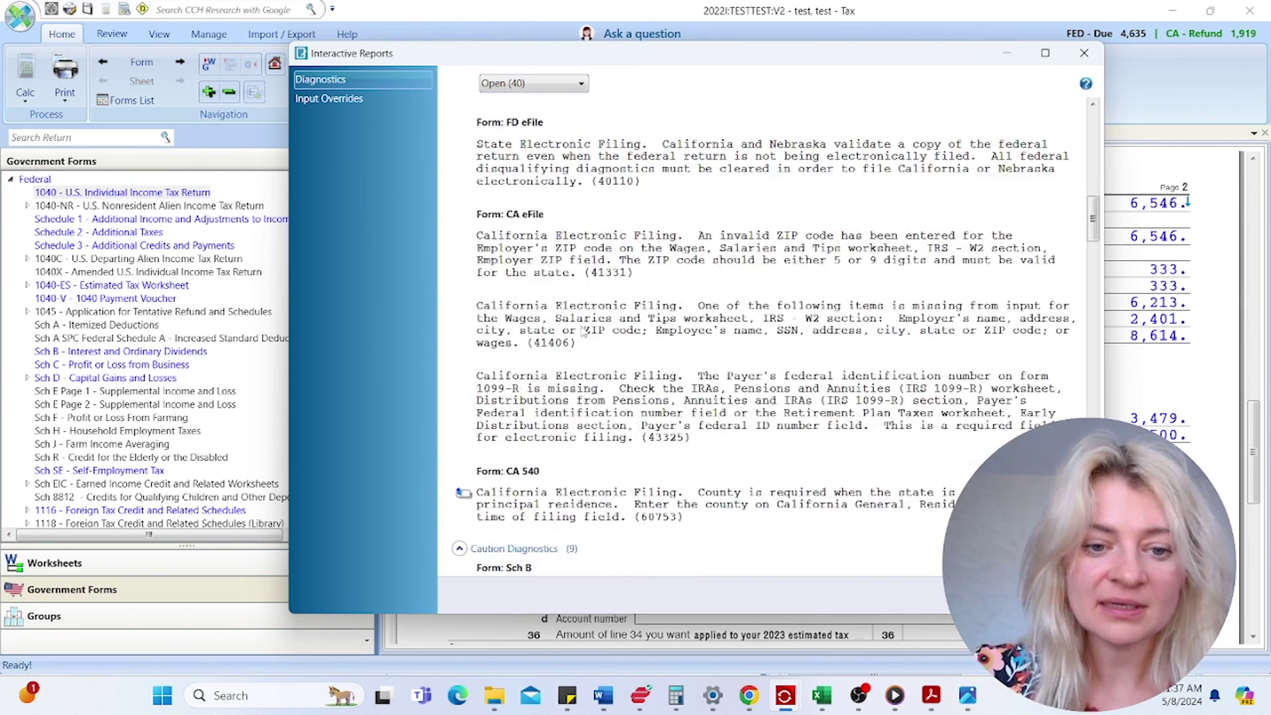
pyautogui.scroll(-6, 584, 331)
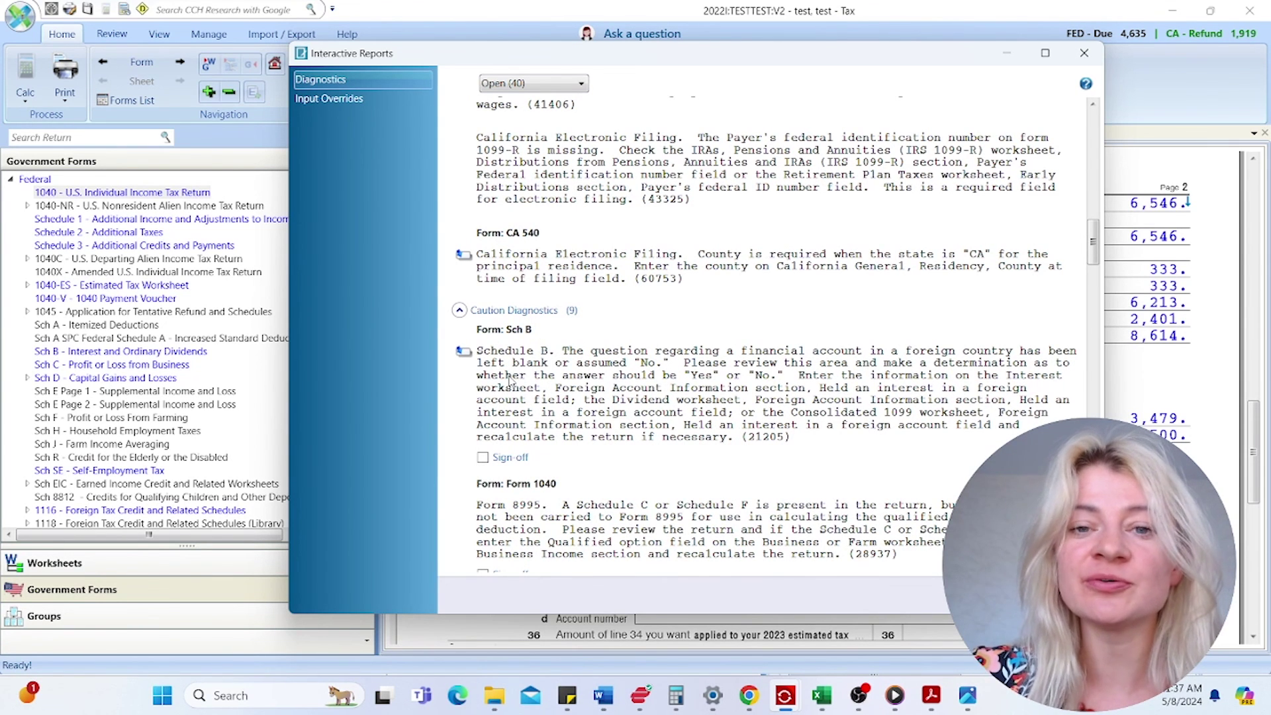
pyautogui.click(482, 456)
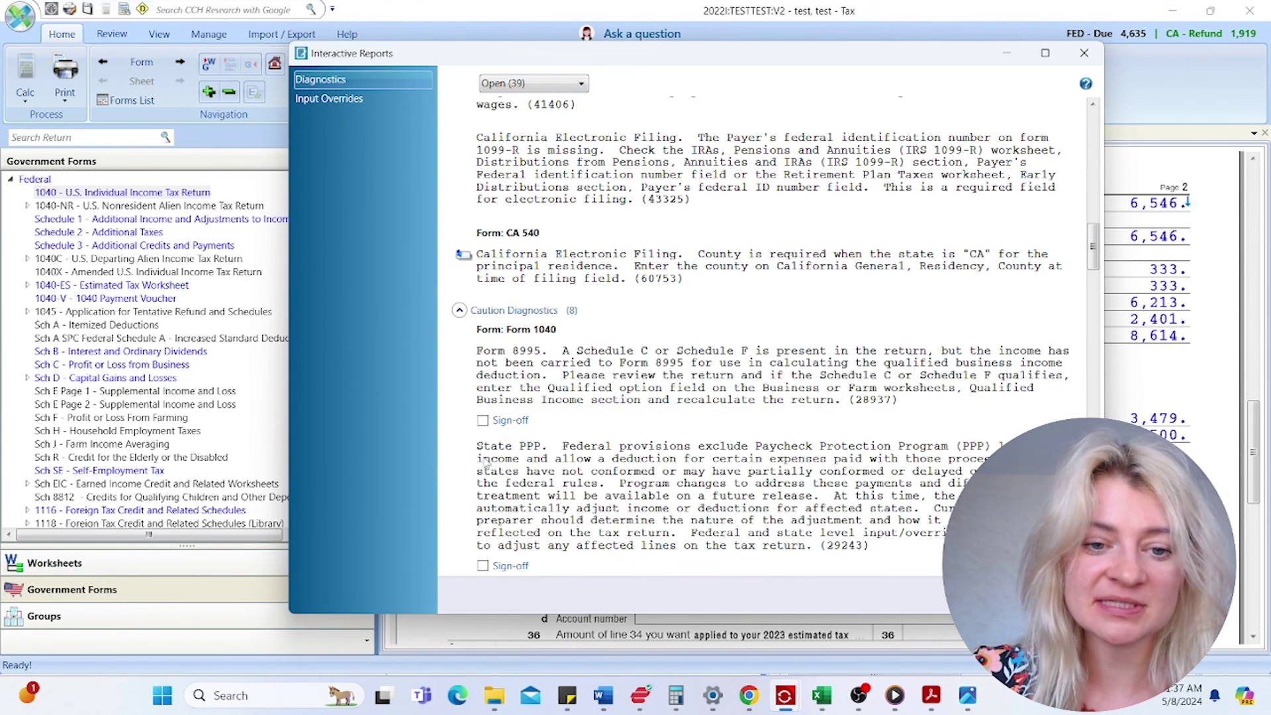
pyautogui.click(482, 420)
# - Filter to the 38 open diagnostics, review them, then close the report
pyautogui.scroll(-8, 513, 457)
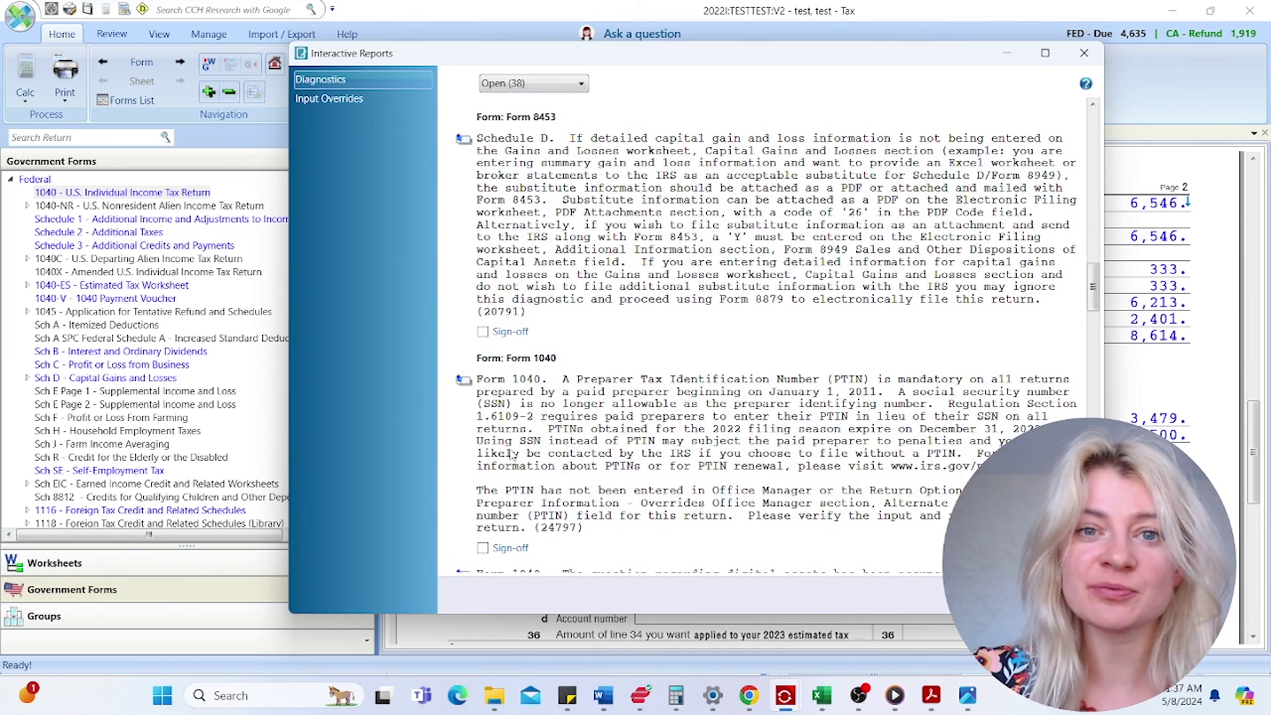
pyautogui.scroll(-15, 511, 456)
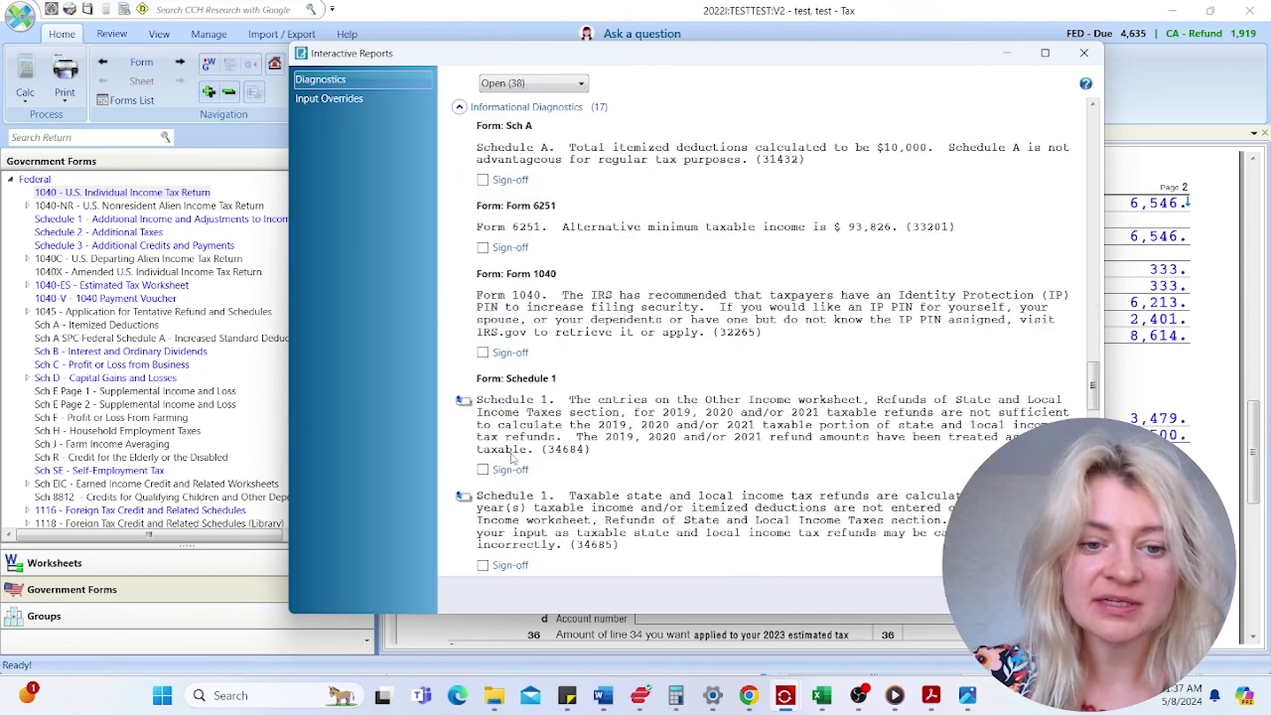
pyautogui.scroll(-8, 505, 474)
pyautogui.scroll(6, 468, 454)
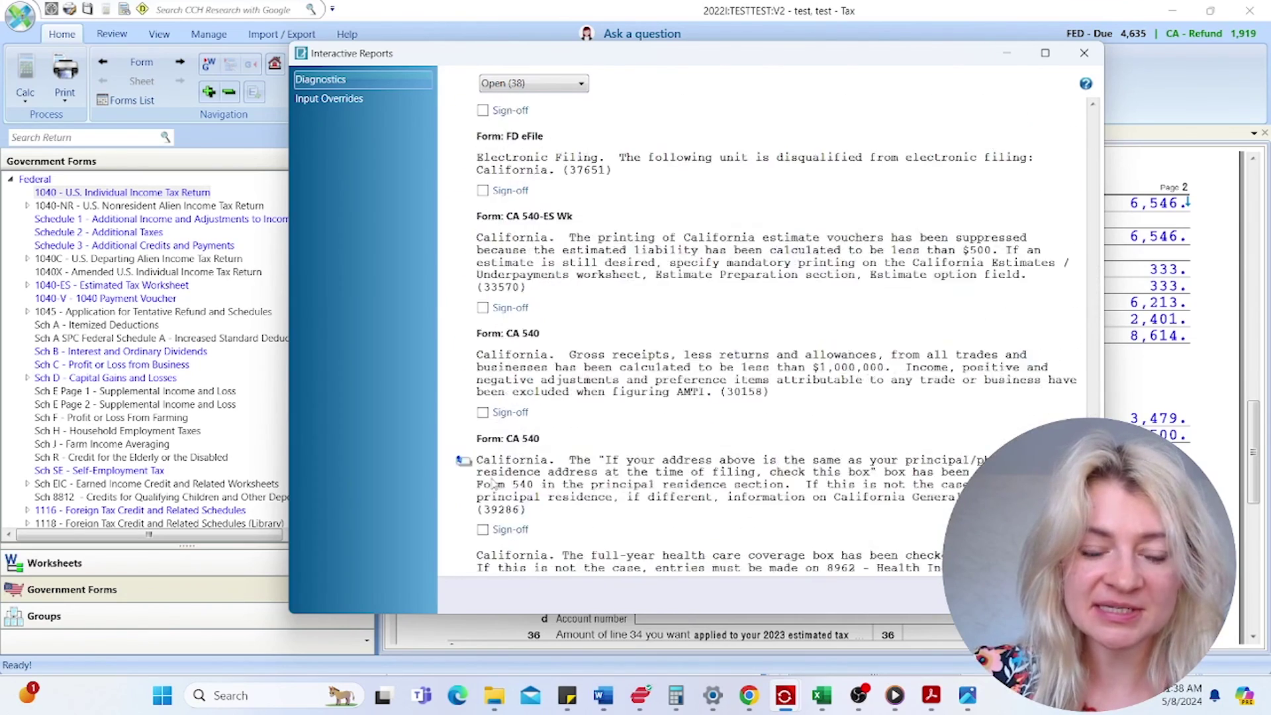
pyautogui.click(541, 86)
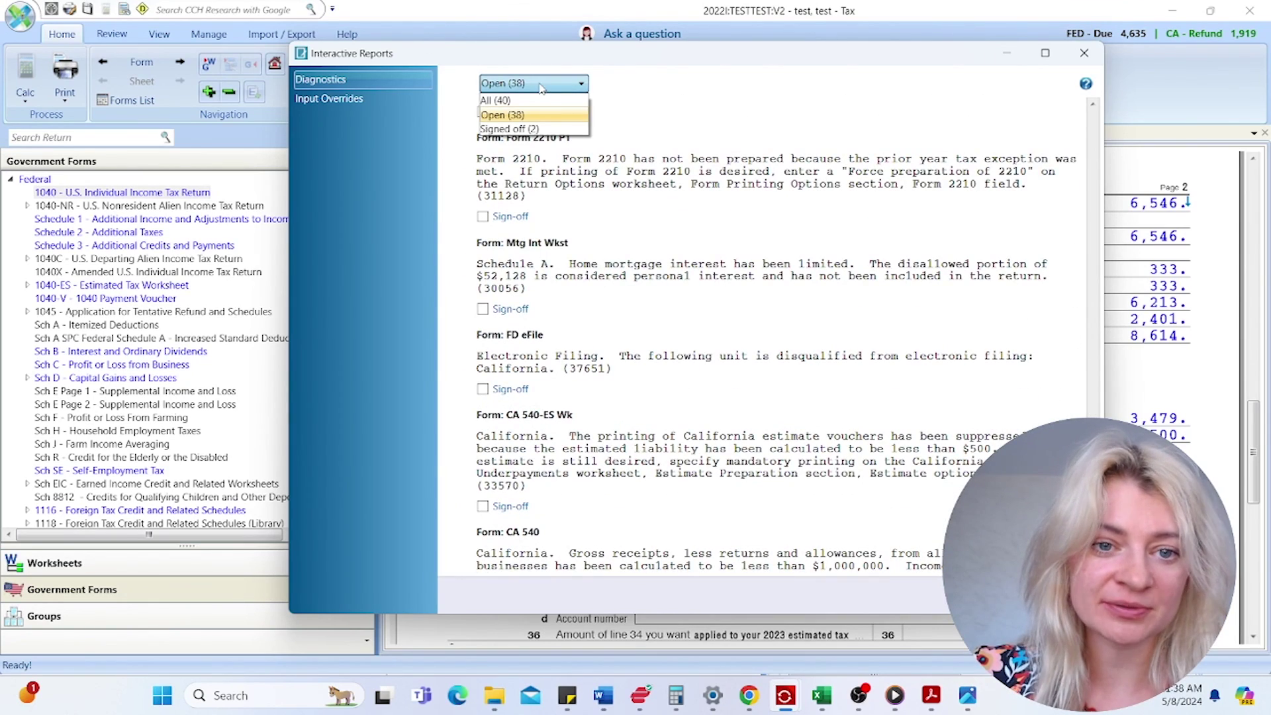
pyautogui.click(523, 115)
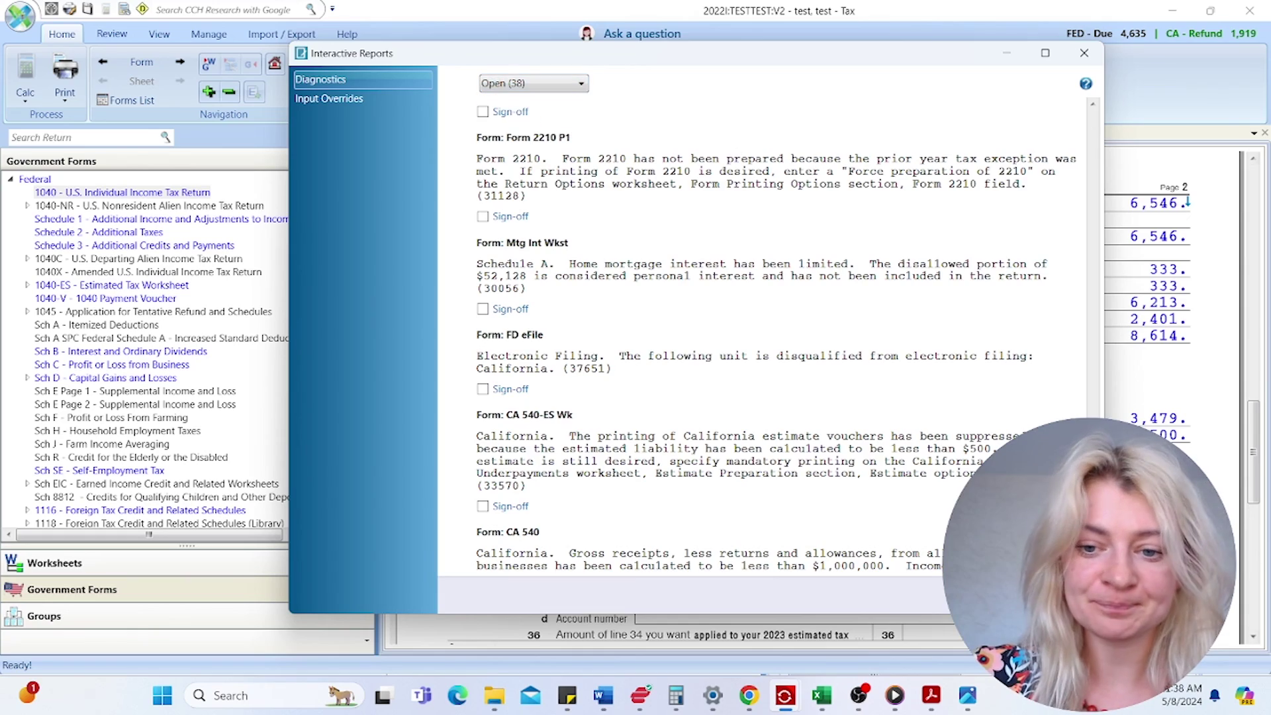
pyautogui.scroll(5, 498, 276)
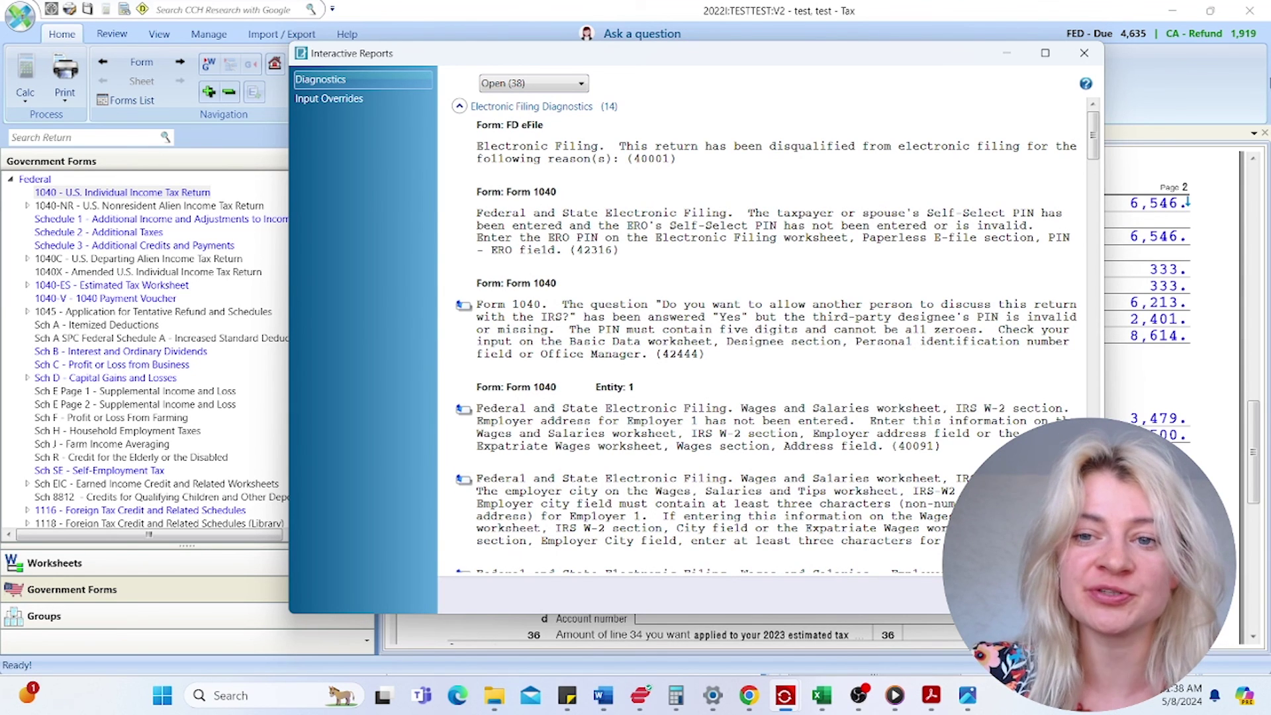
pyautogui.click(1084, 53)
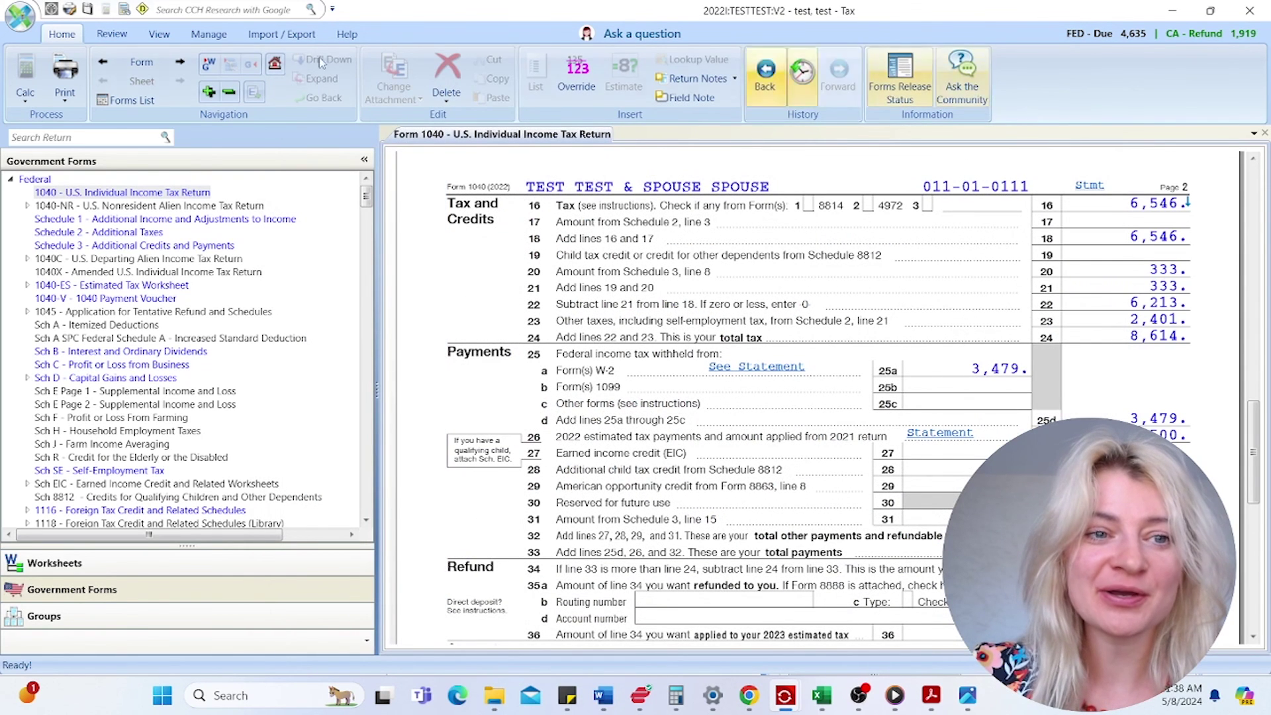
pyautogui.click(159, 35)
pyautogui.click(111, 37)
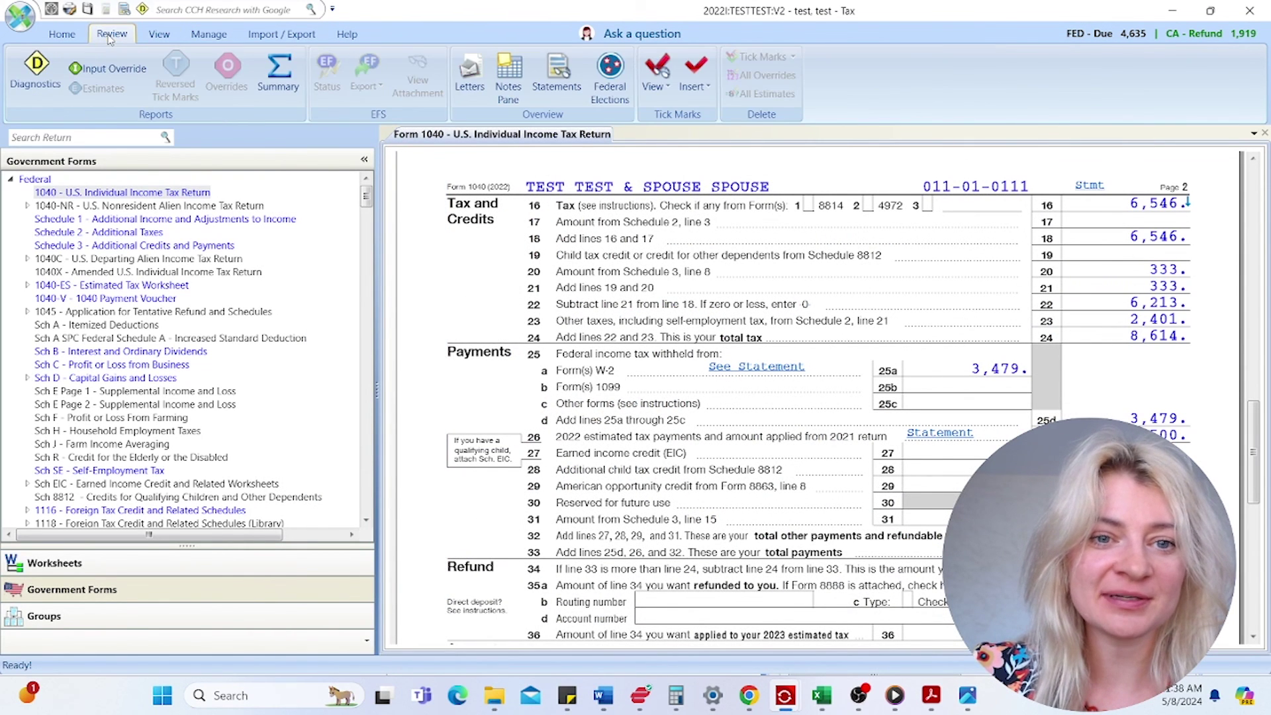